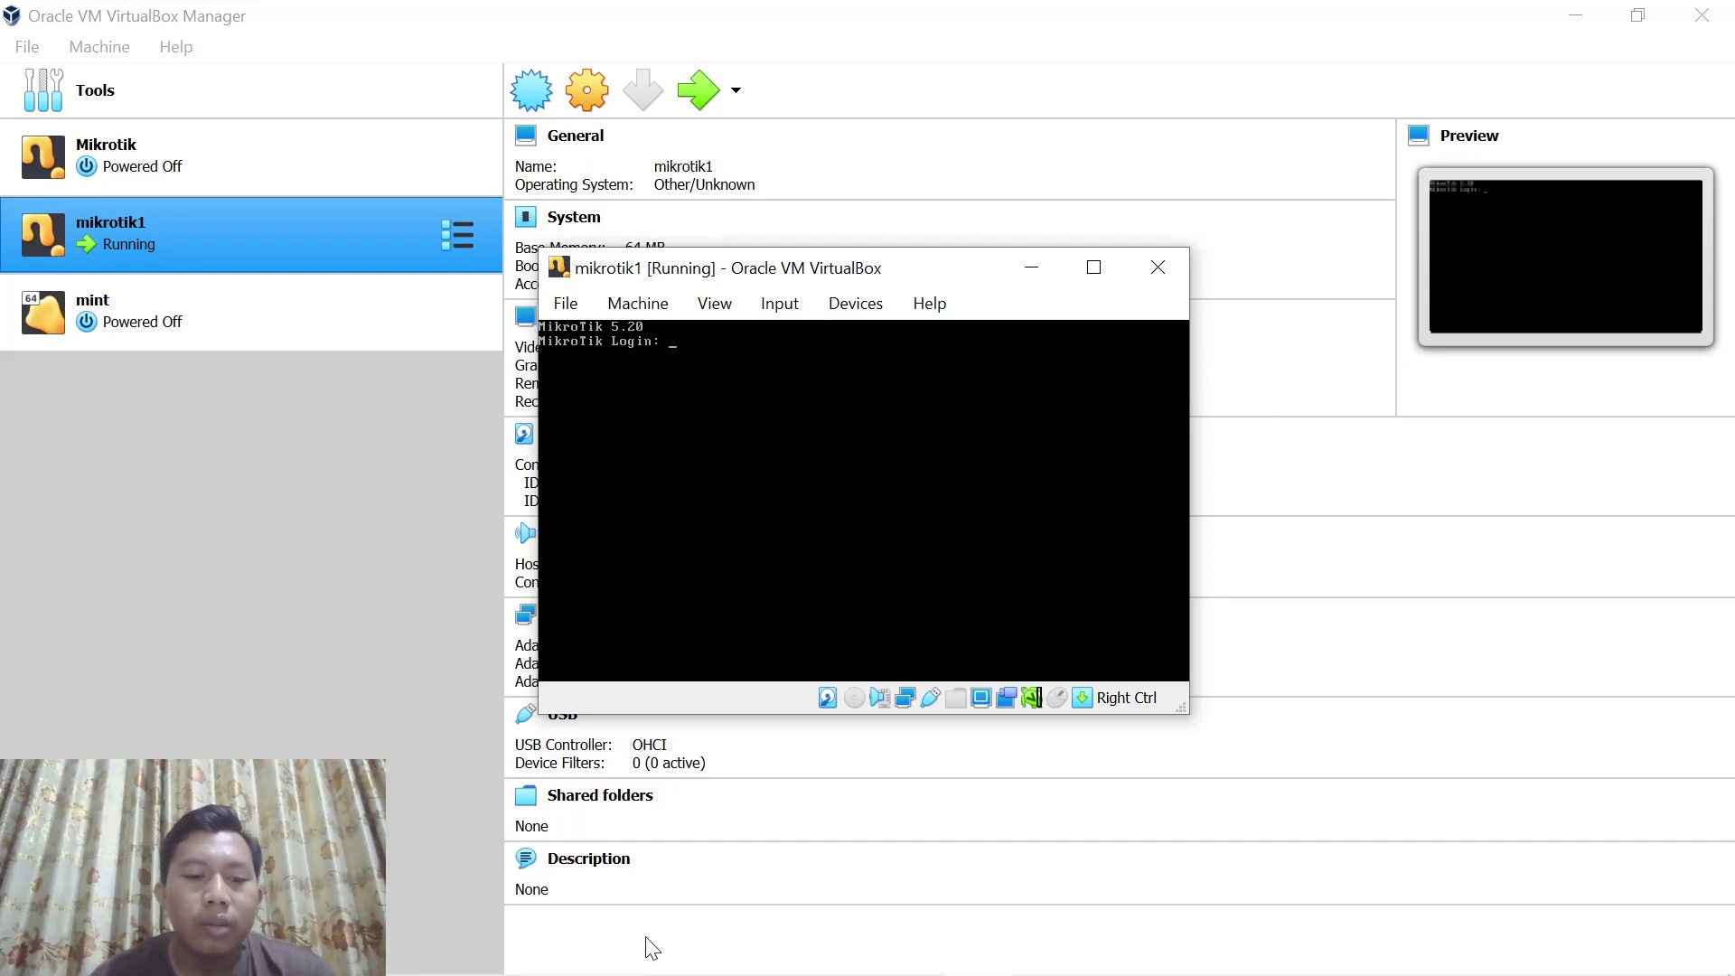
Connect WinBox to the discovered mikrotik1 router by its MAC address
click(504, 949)
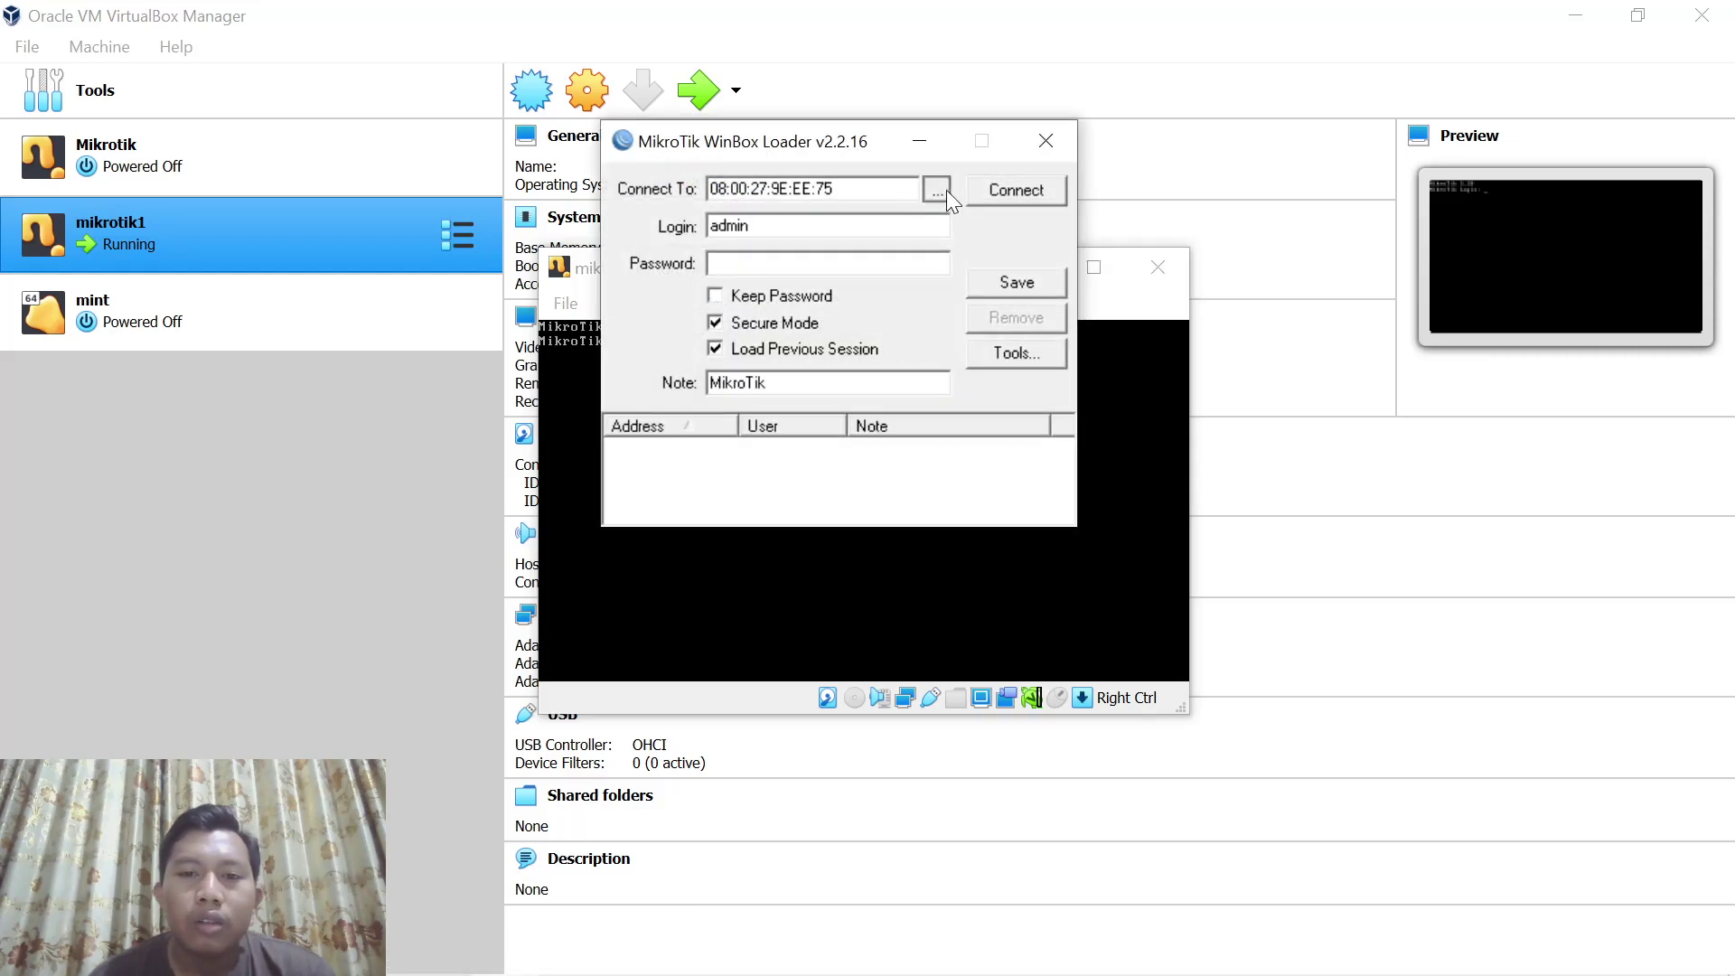
click(938, 190)
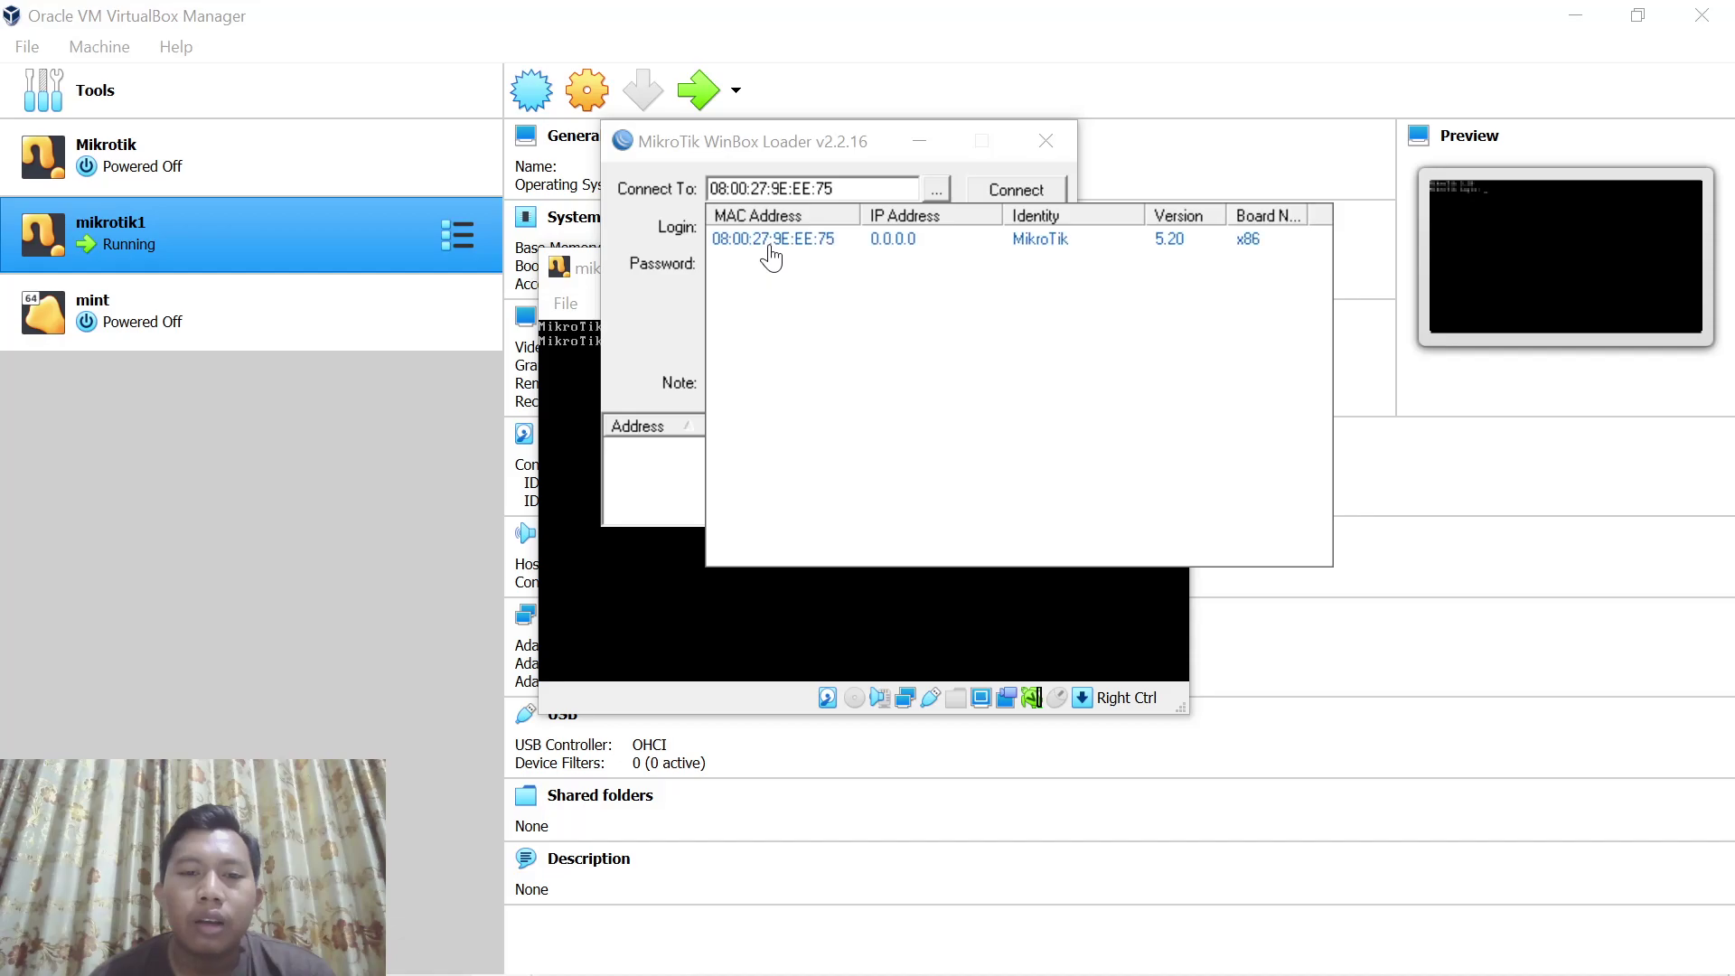
click(770, 240)
click(1019, 189)
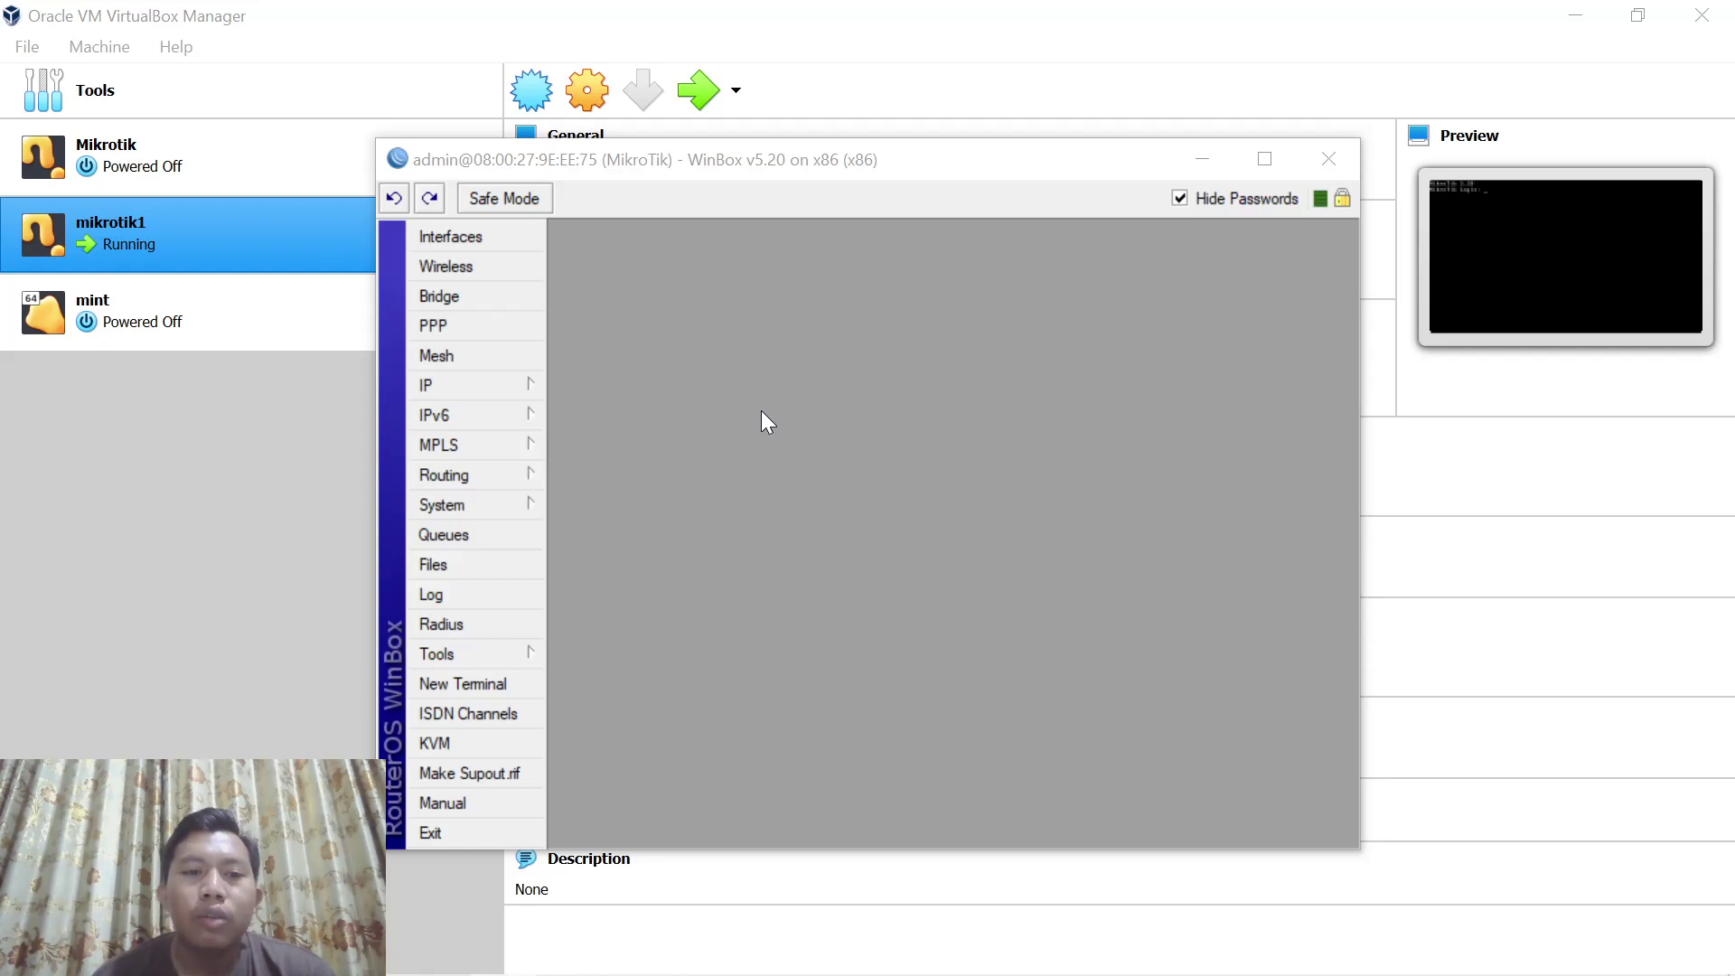
Add a DHCP client on ether1-WAN so the router gets a bound 192.168.60.x lease
click(512, 379)
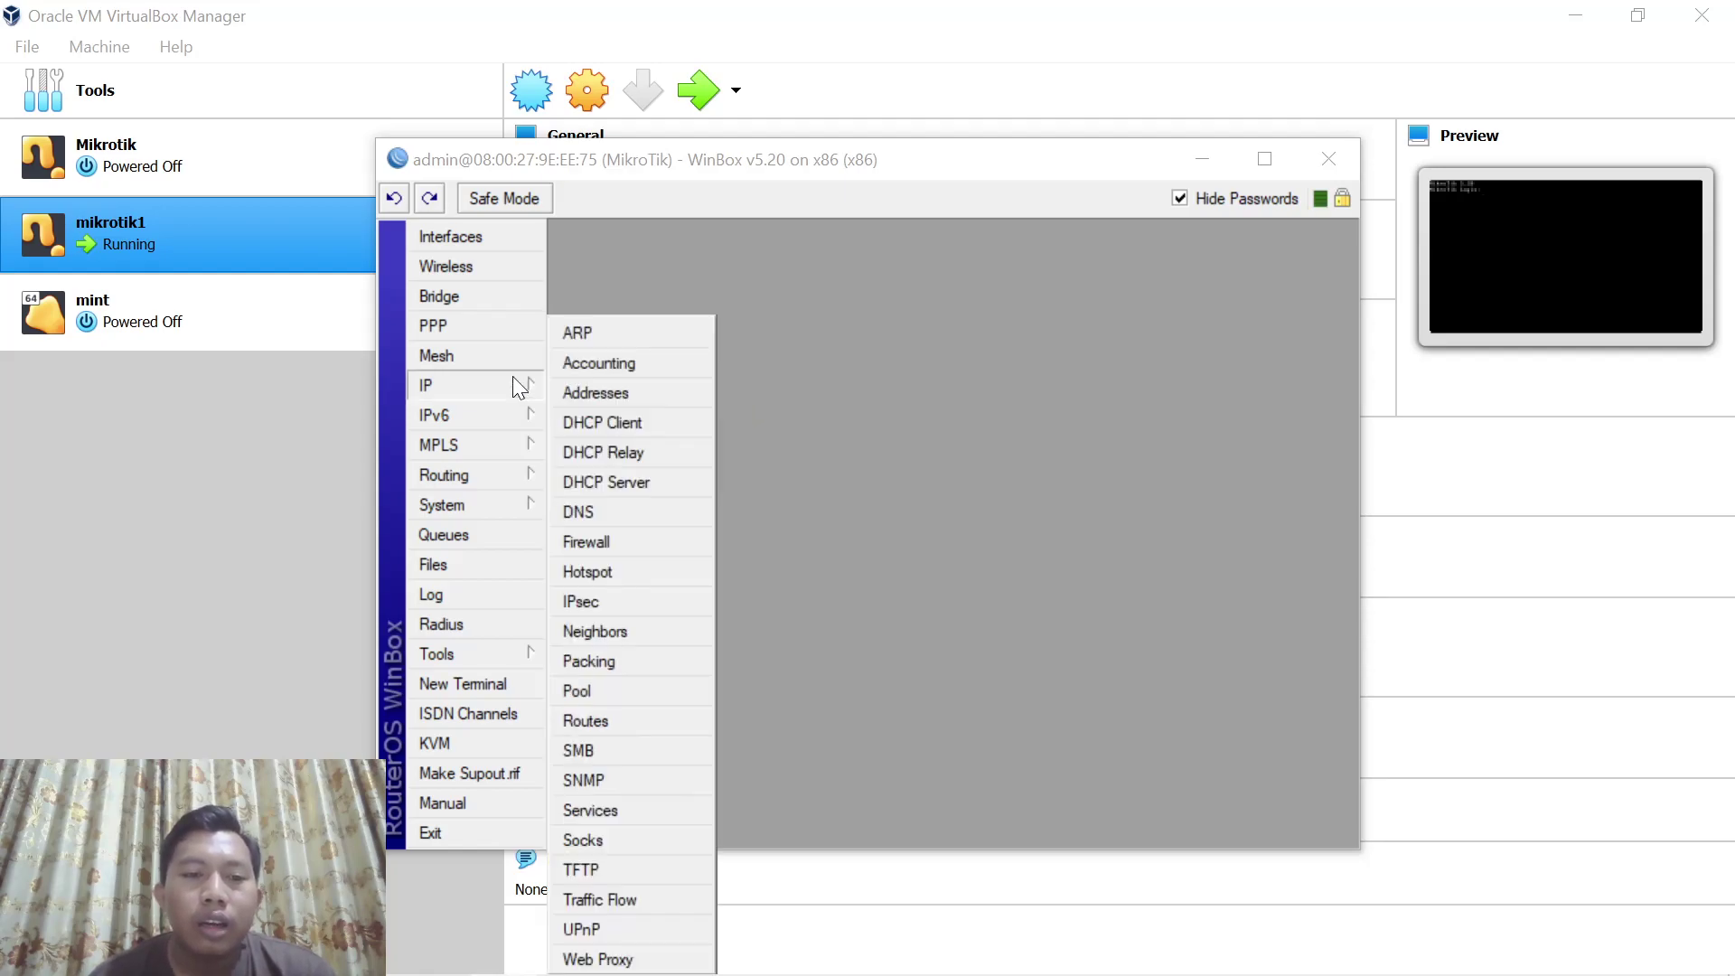
click(616, 425)
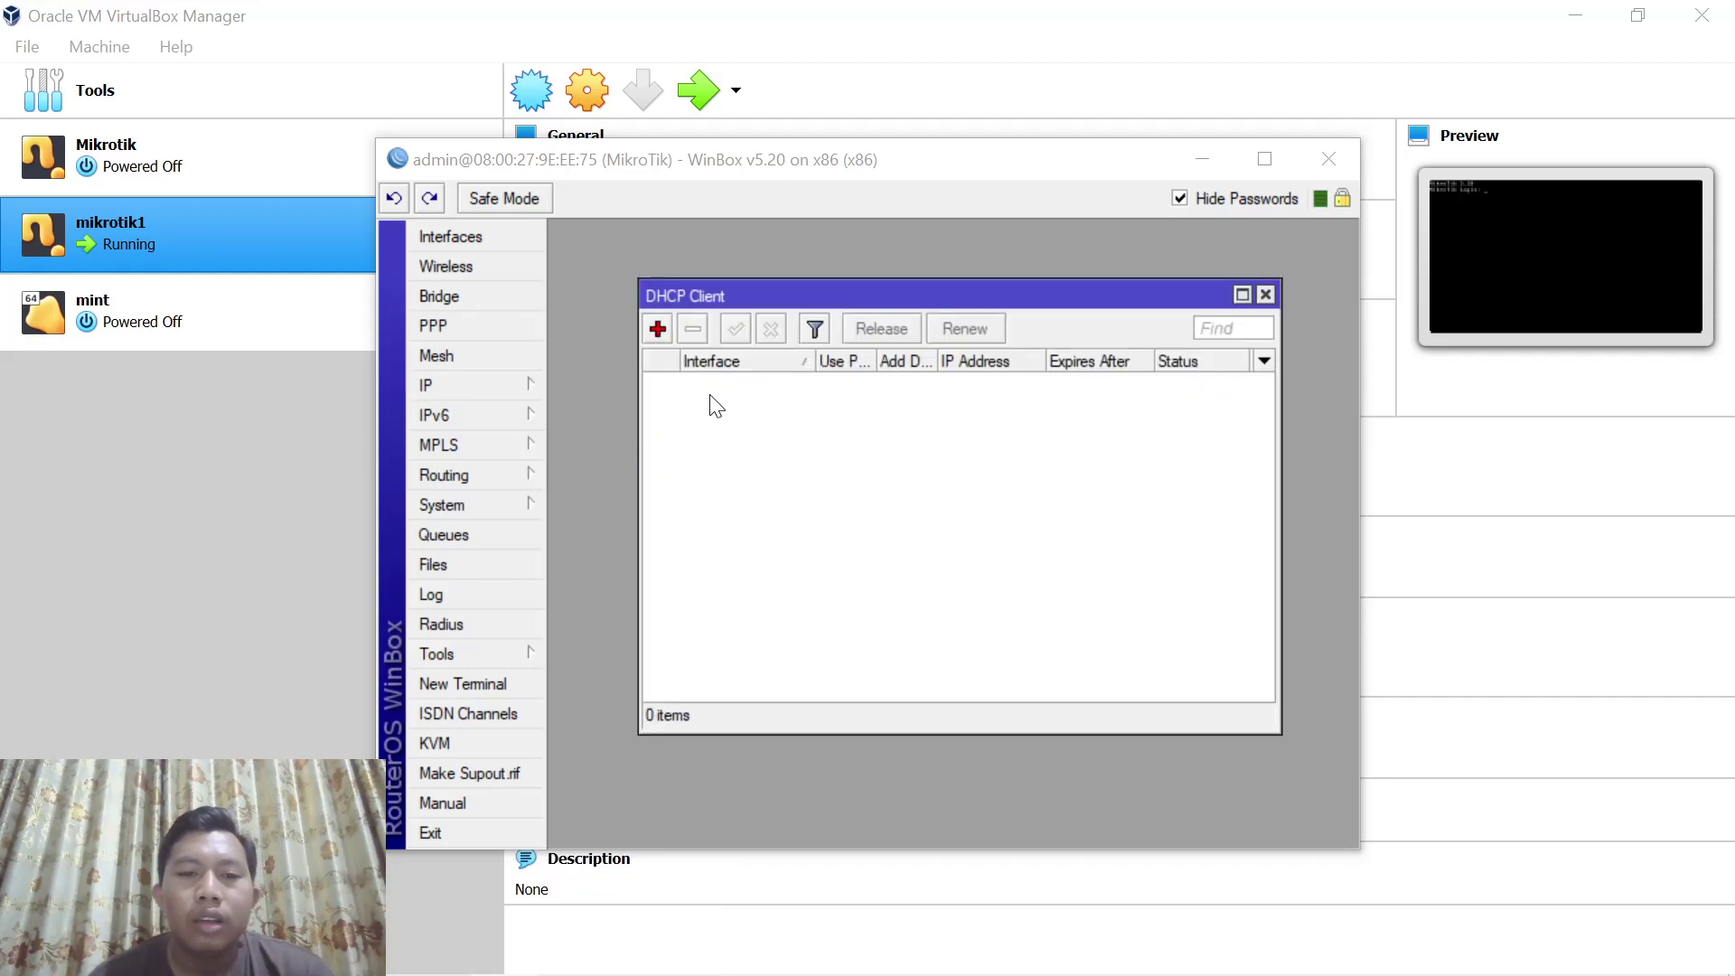
click(658, 328)
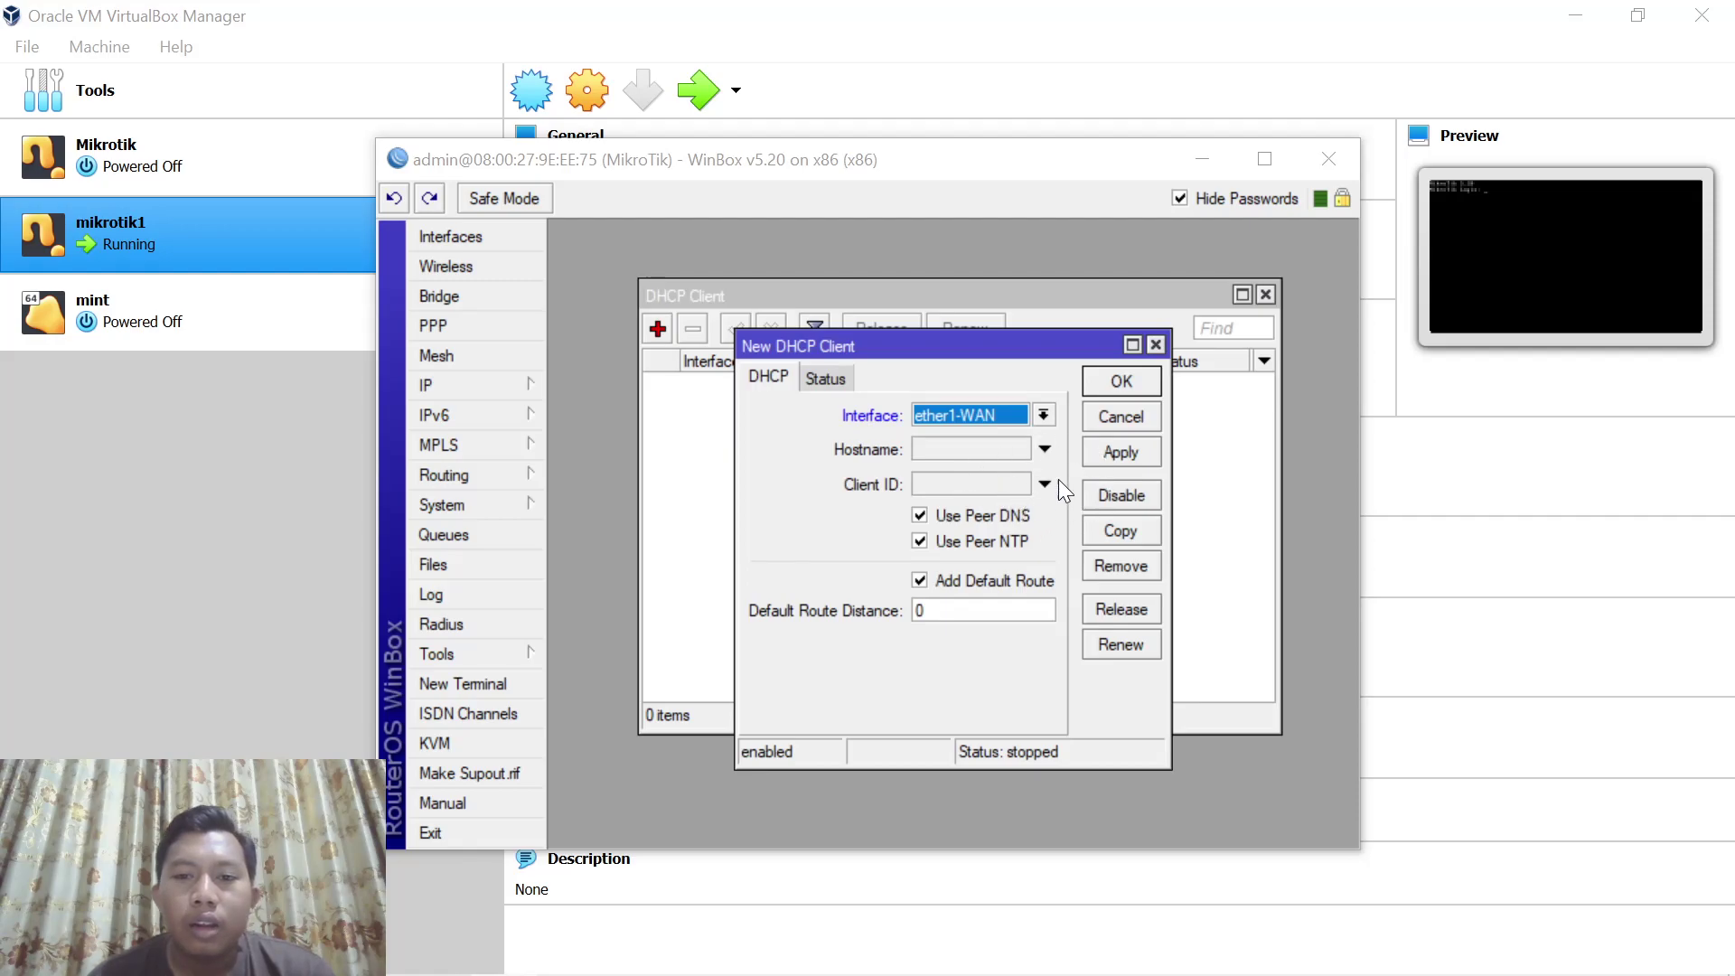
click(1104, 448)
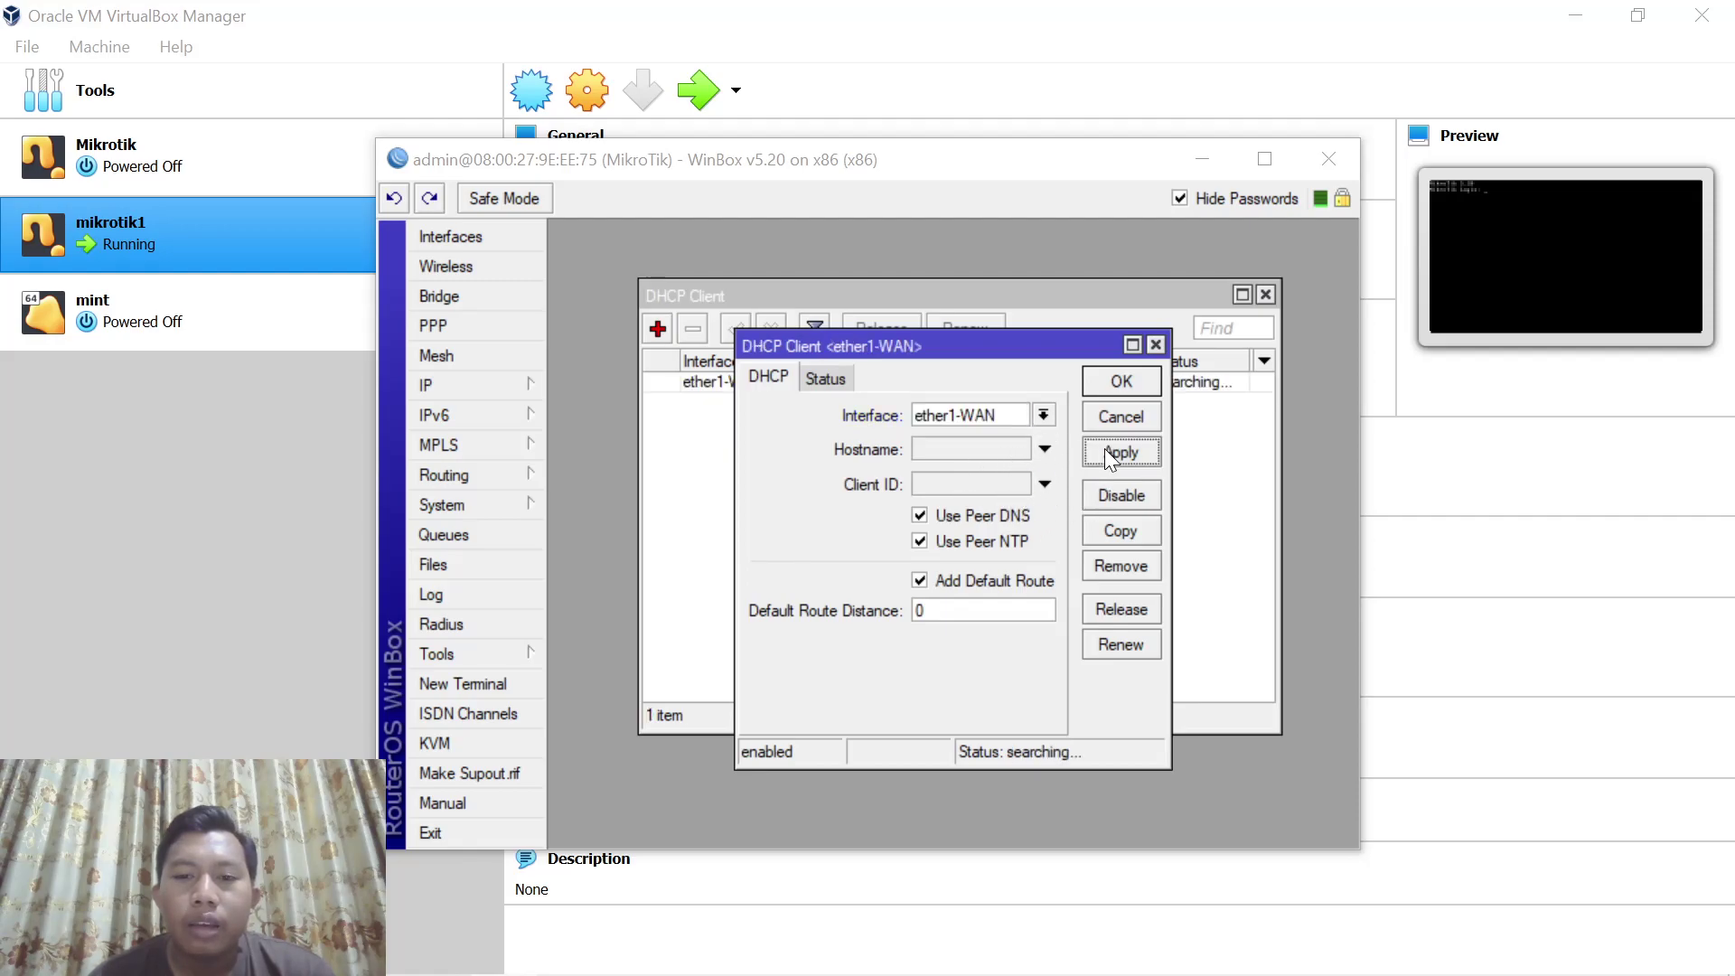
click(1119, 384)
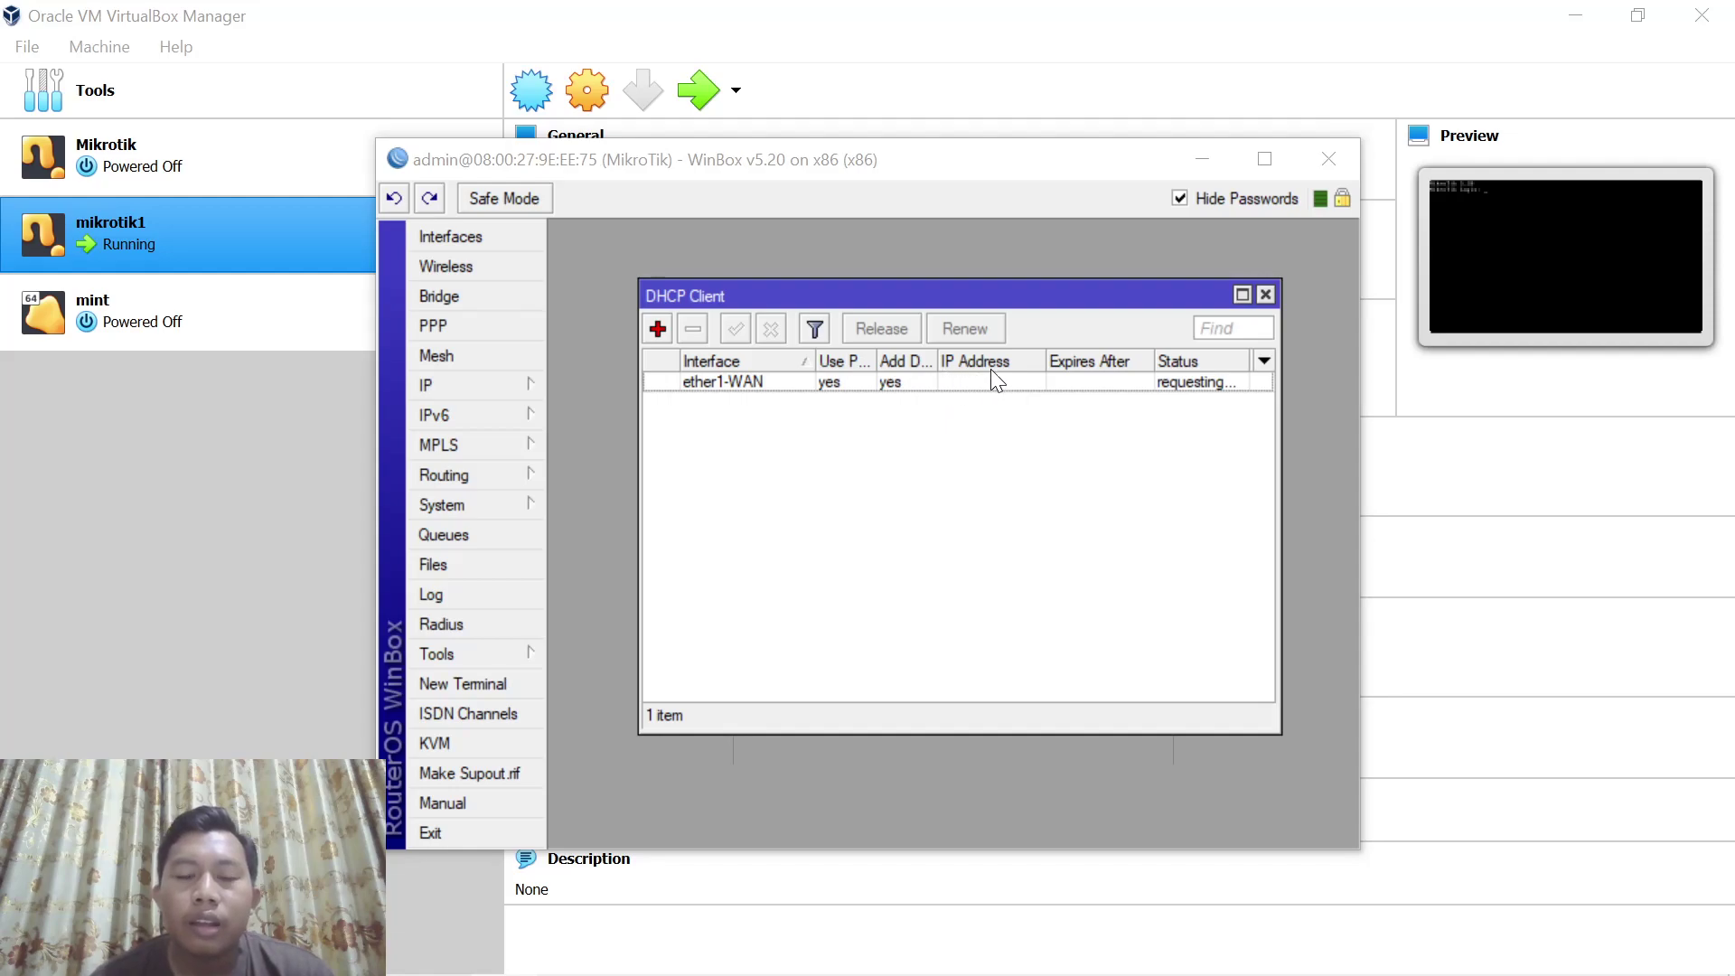
mouse_move(985, 299)
mouse_down()
mouse_move(961, 297)
mouse_move(980, 296)
mouse_up()
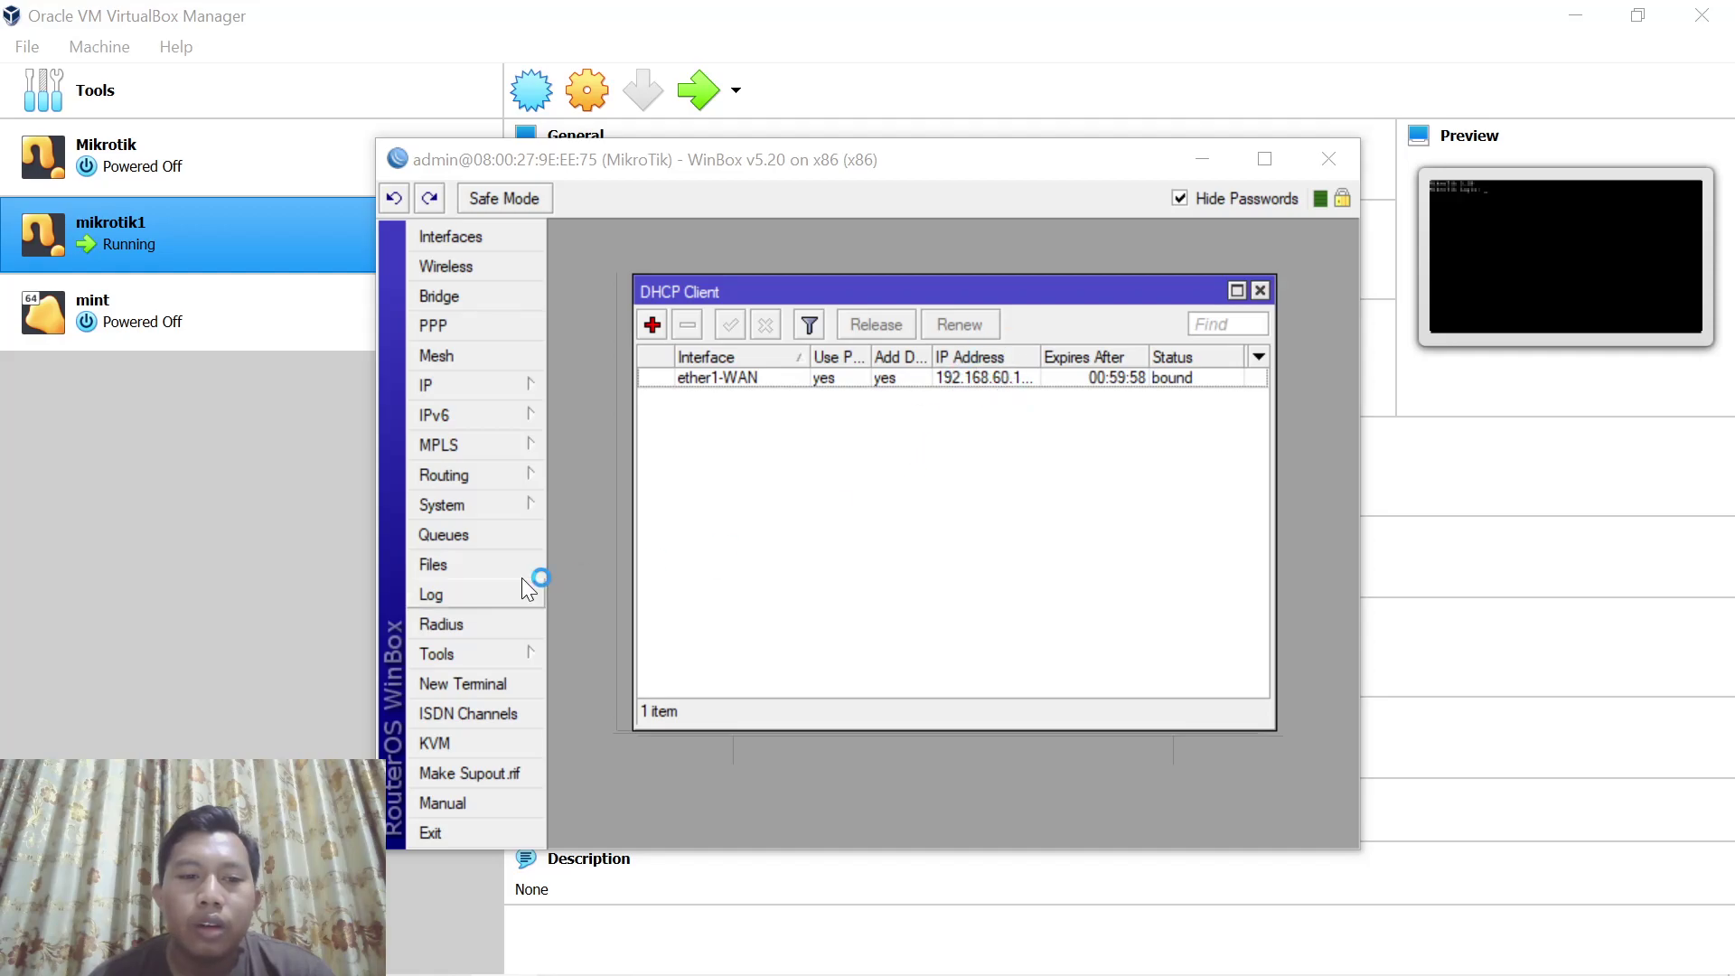
Ping google.com from a router terminal, then stop it to view the reply summary
click(464, 683)
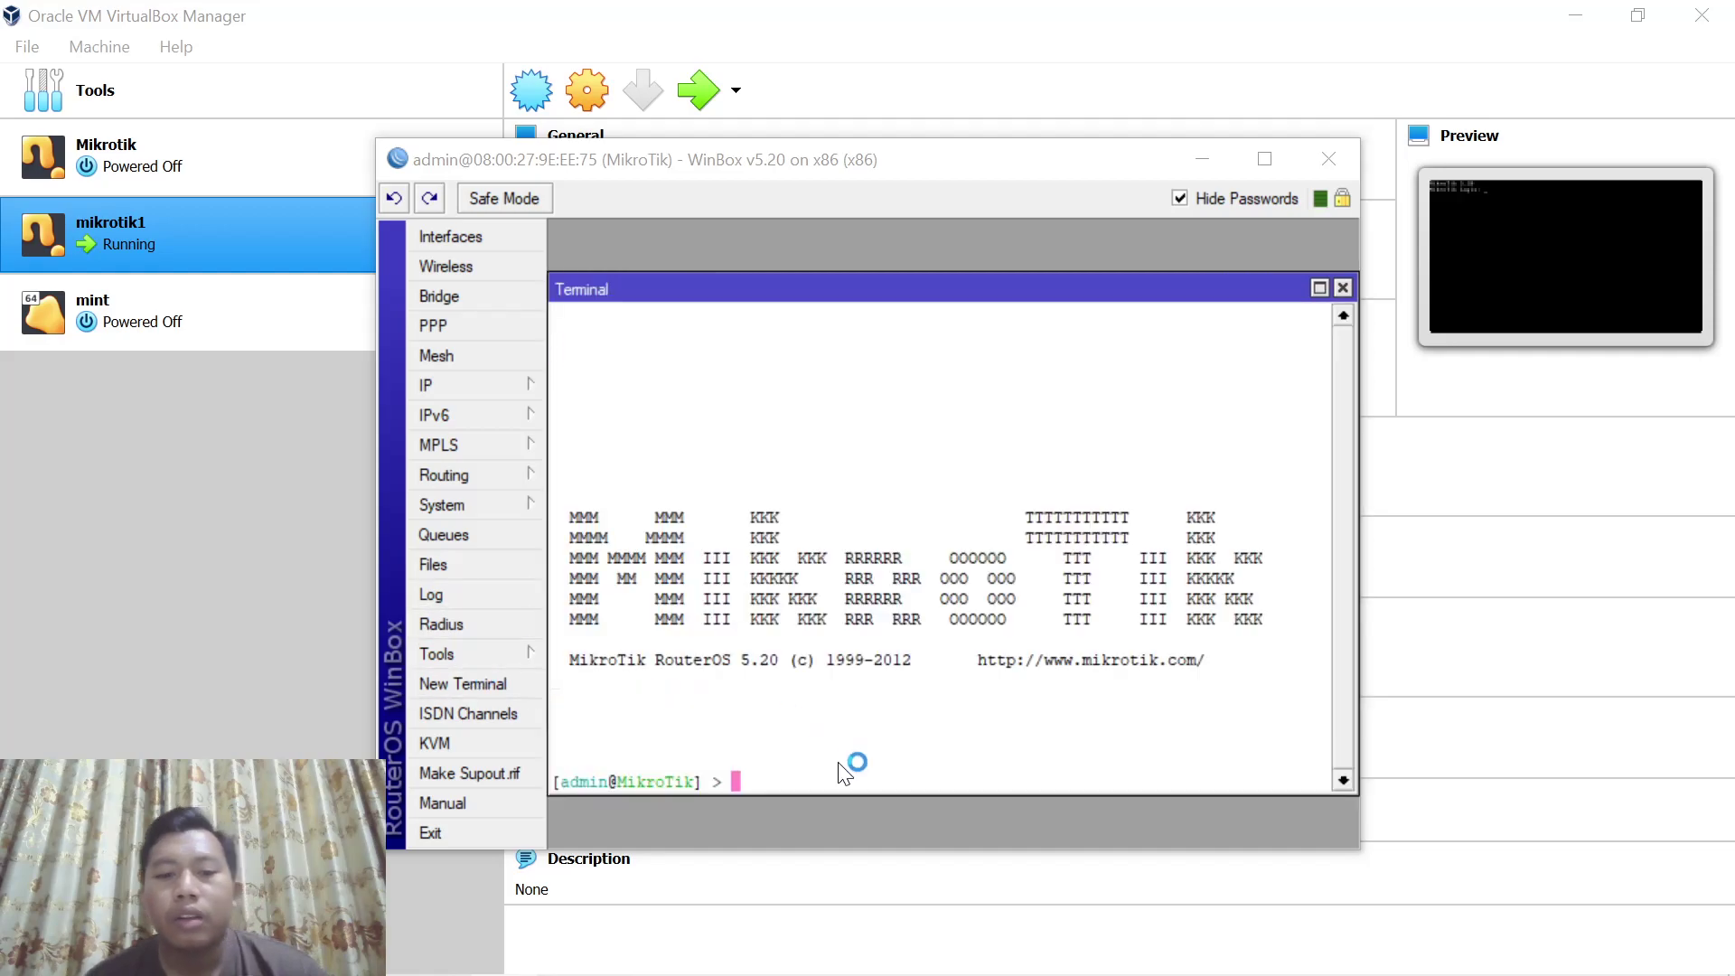
text(ping g)
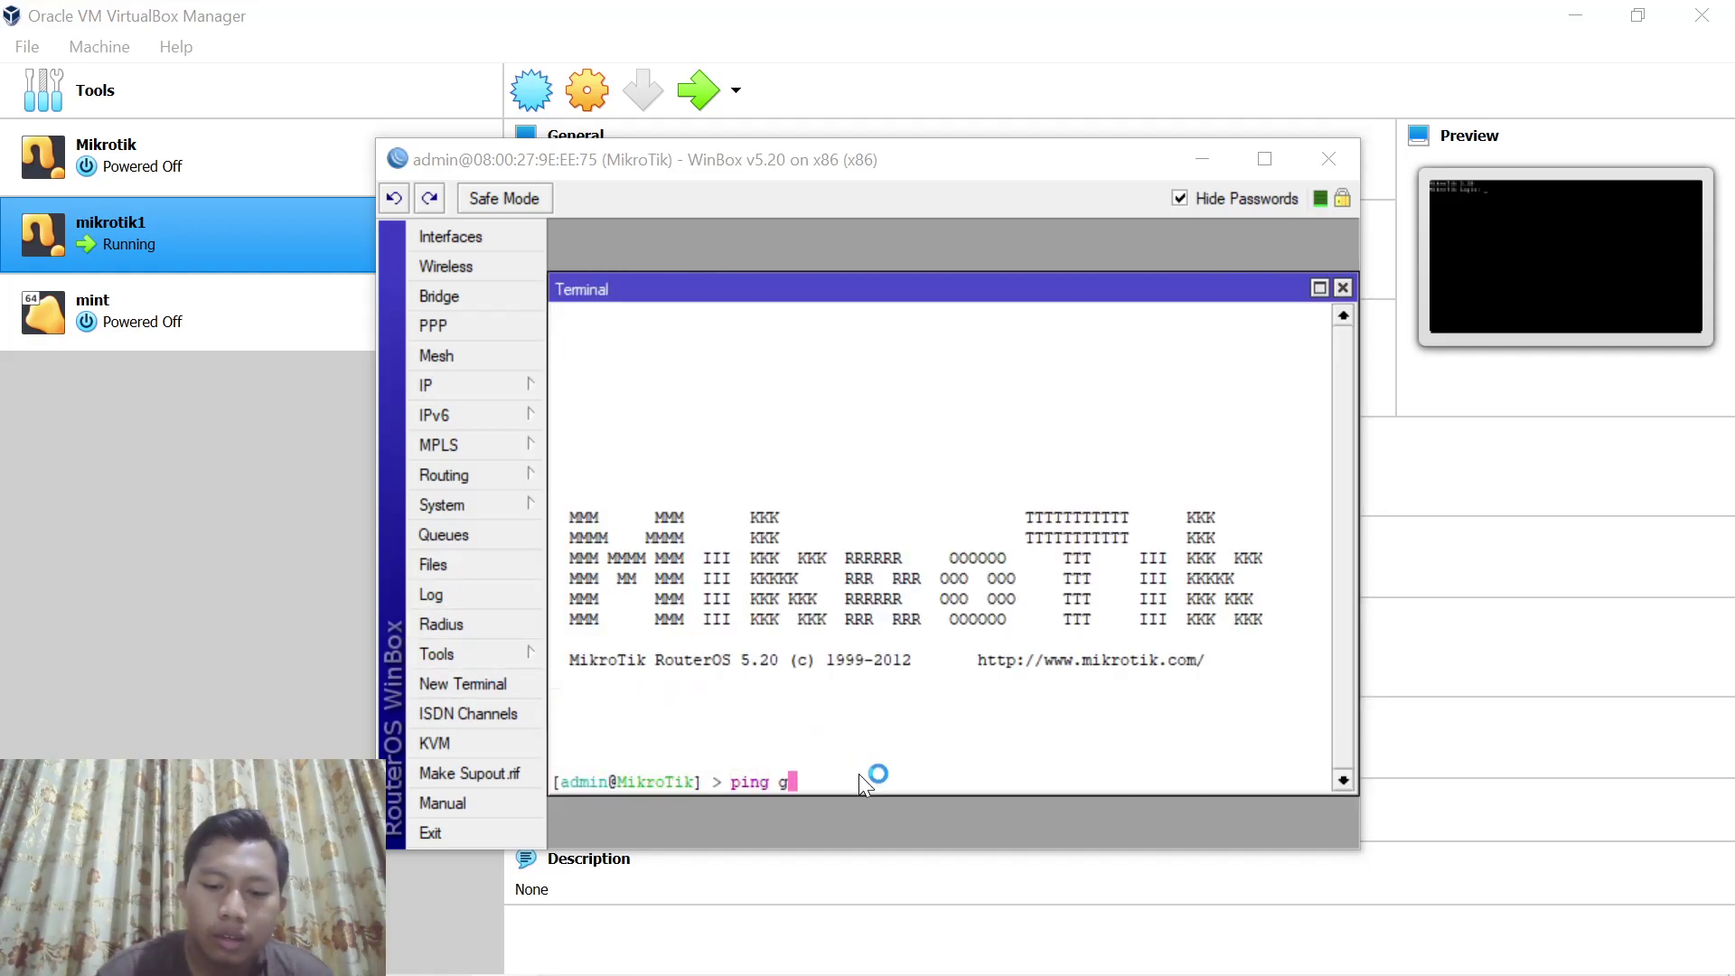
text(oogle.c)
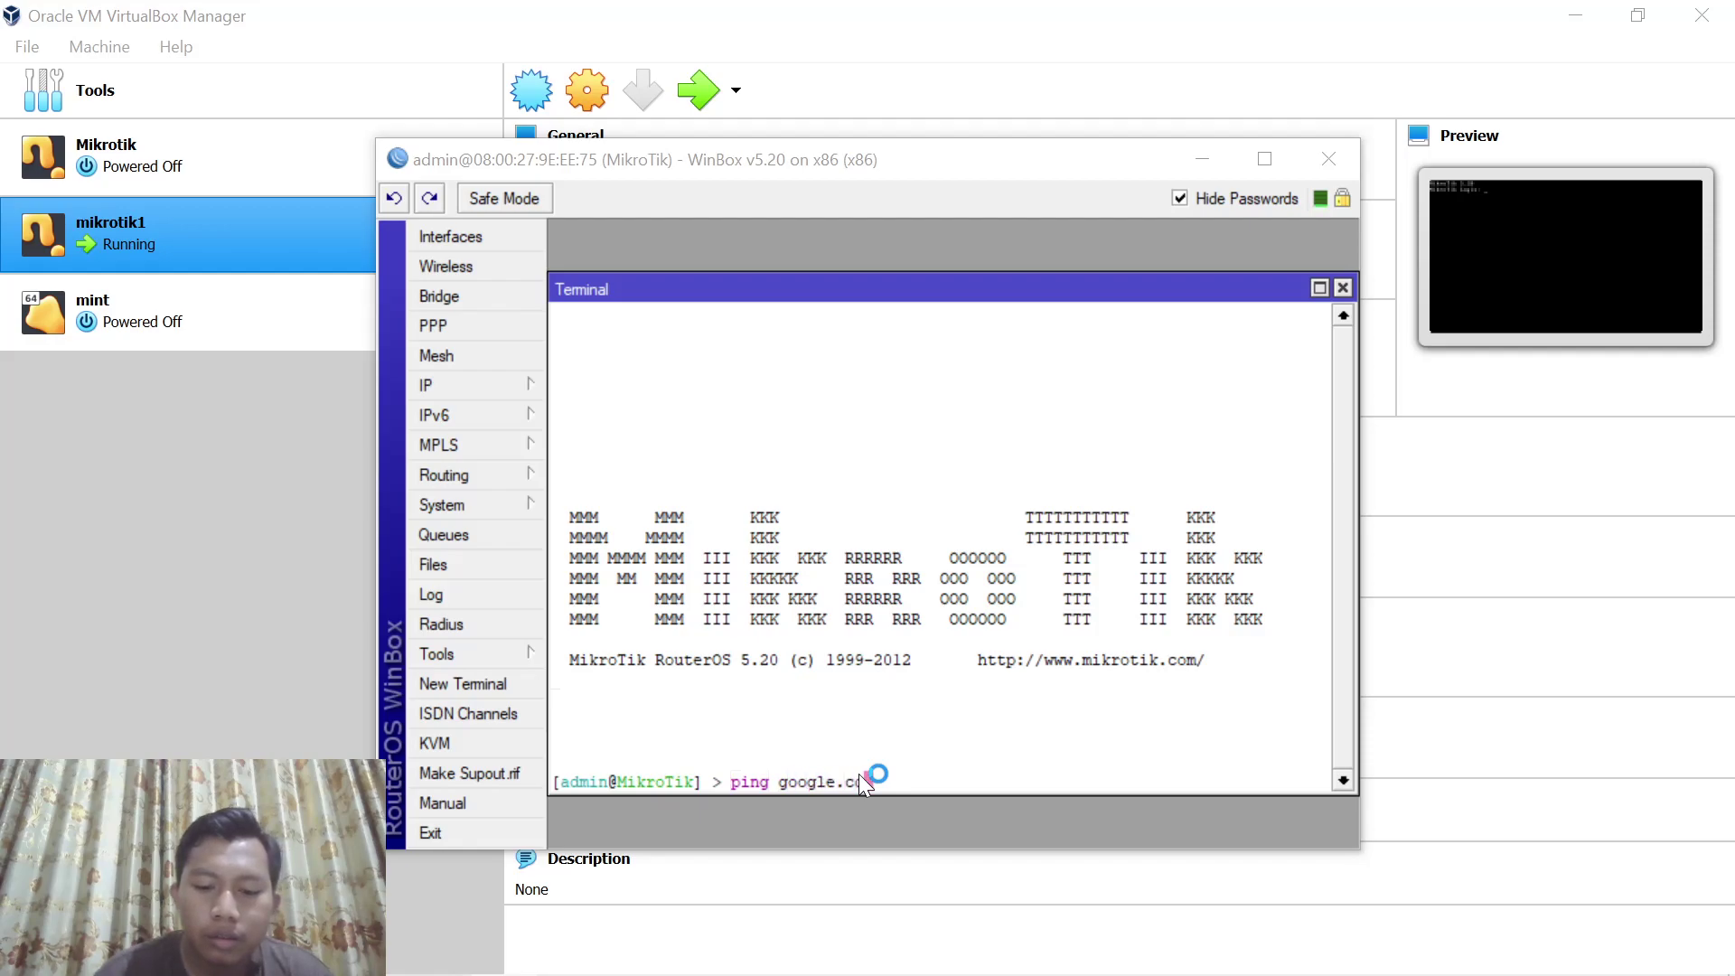
text(om)
key(Return)
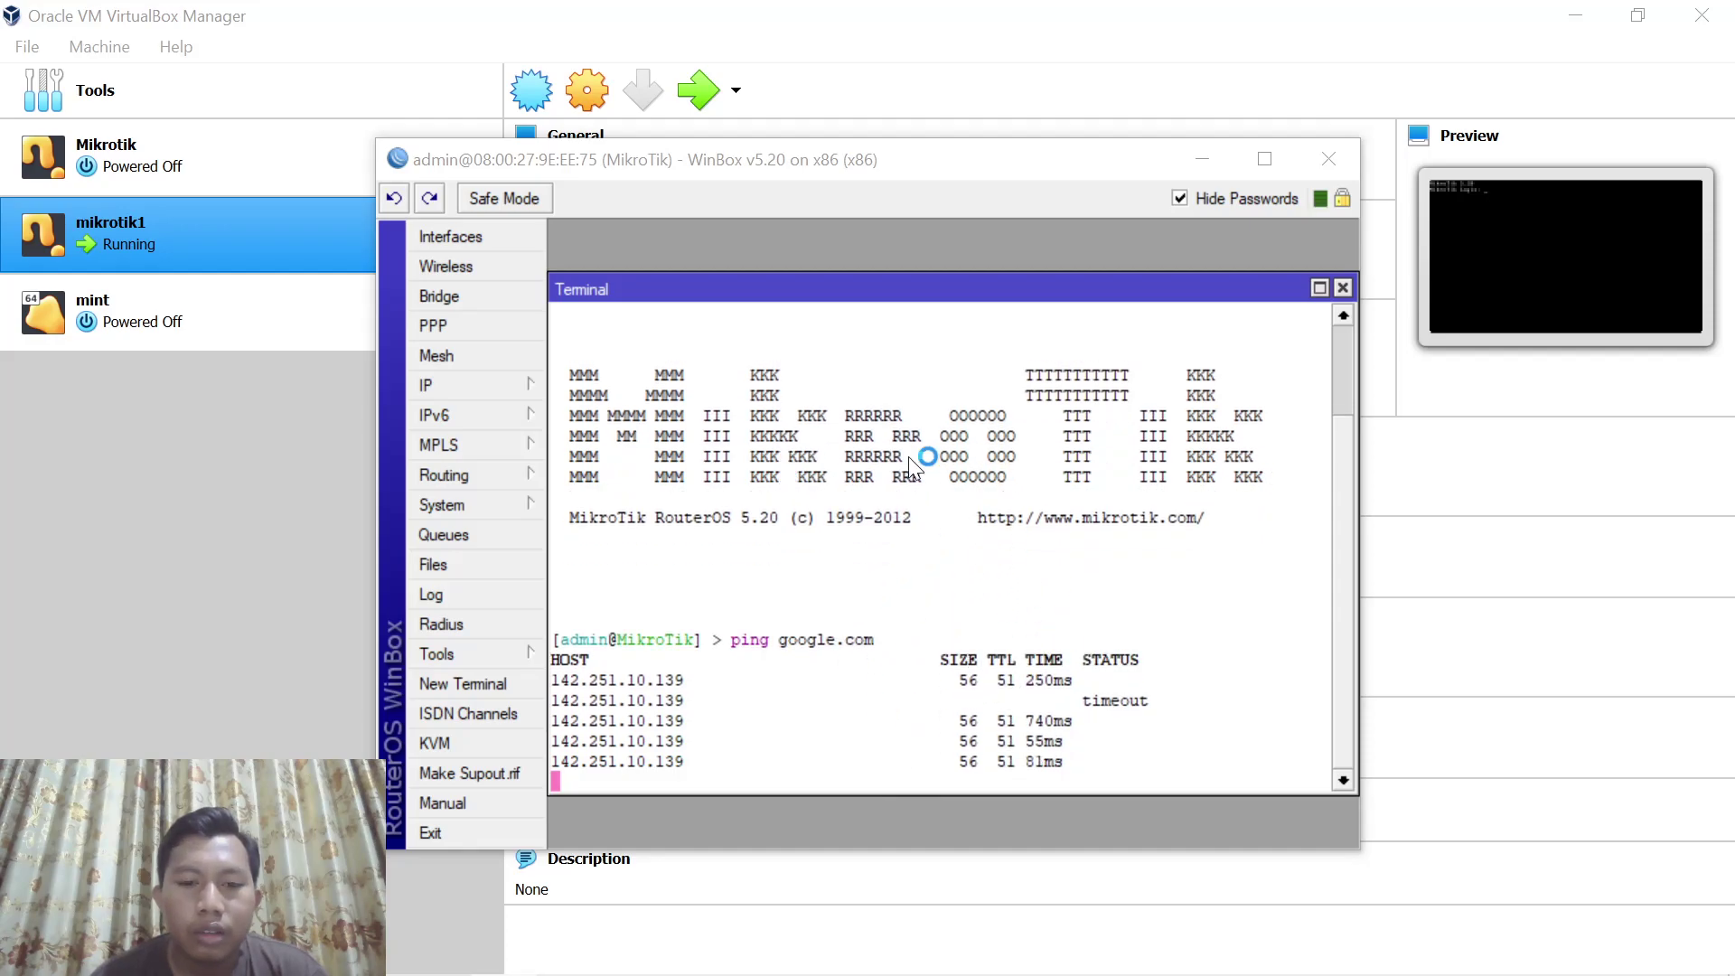
key(ctrl+c)
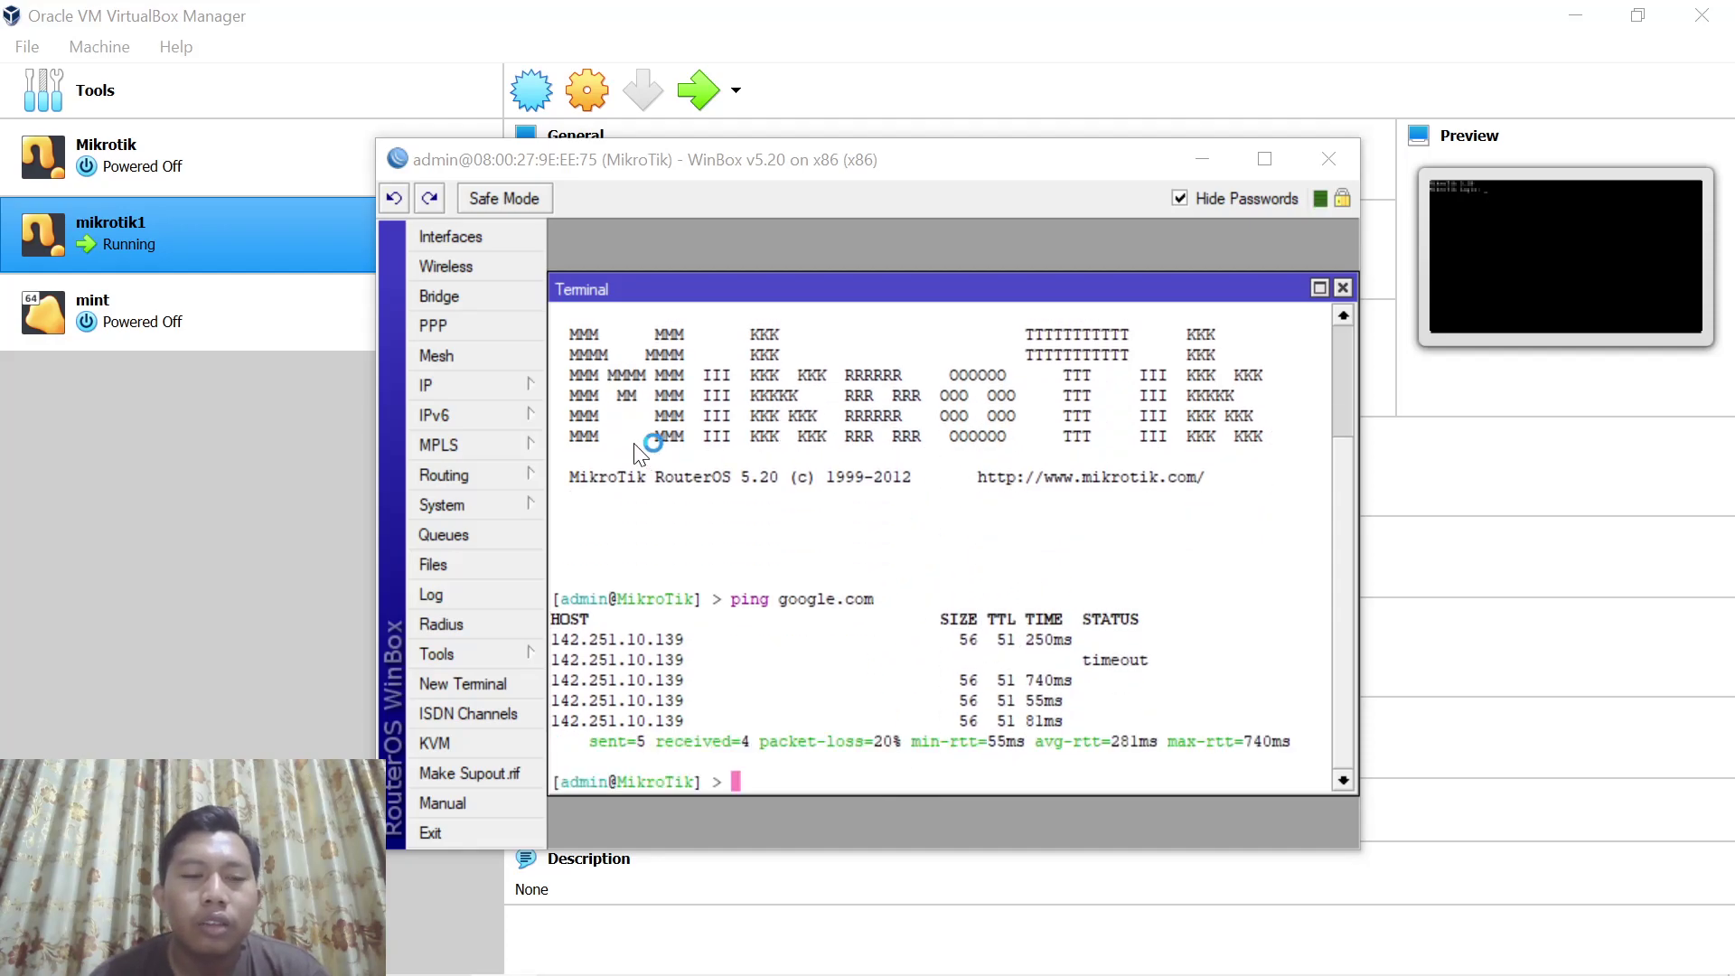
click(502, 383)
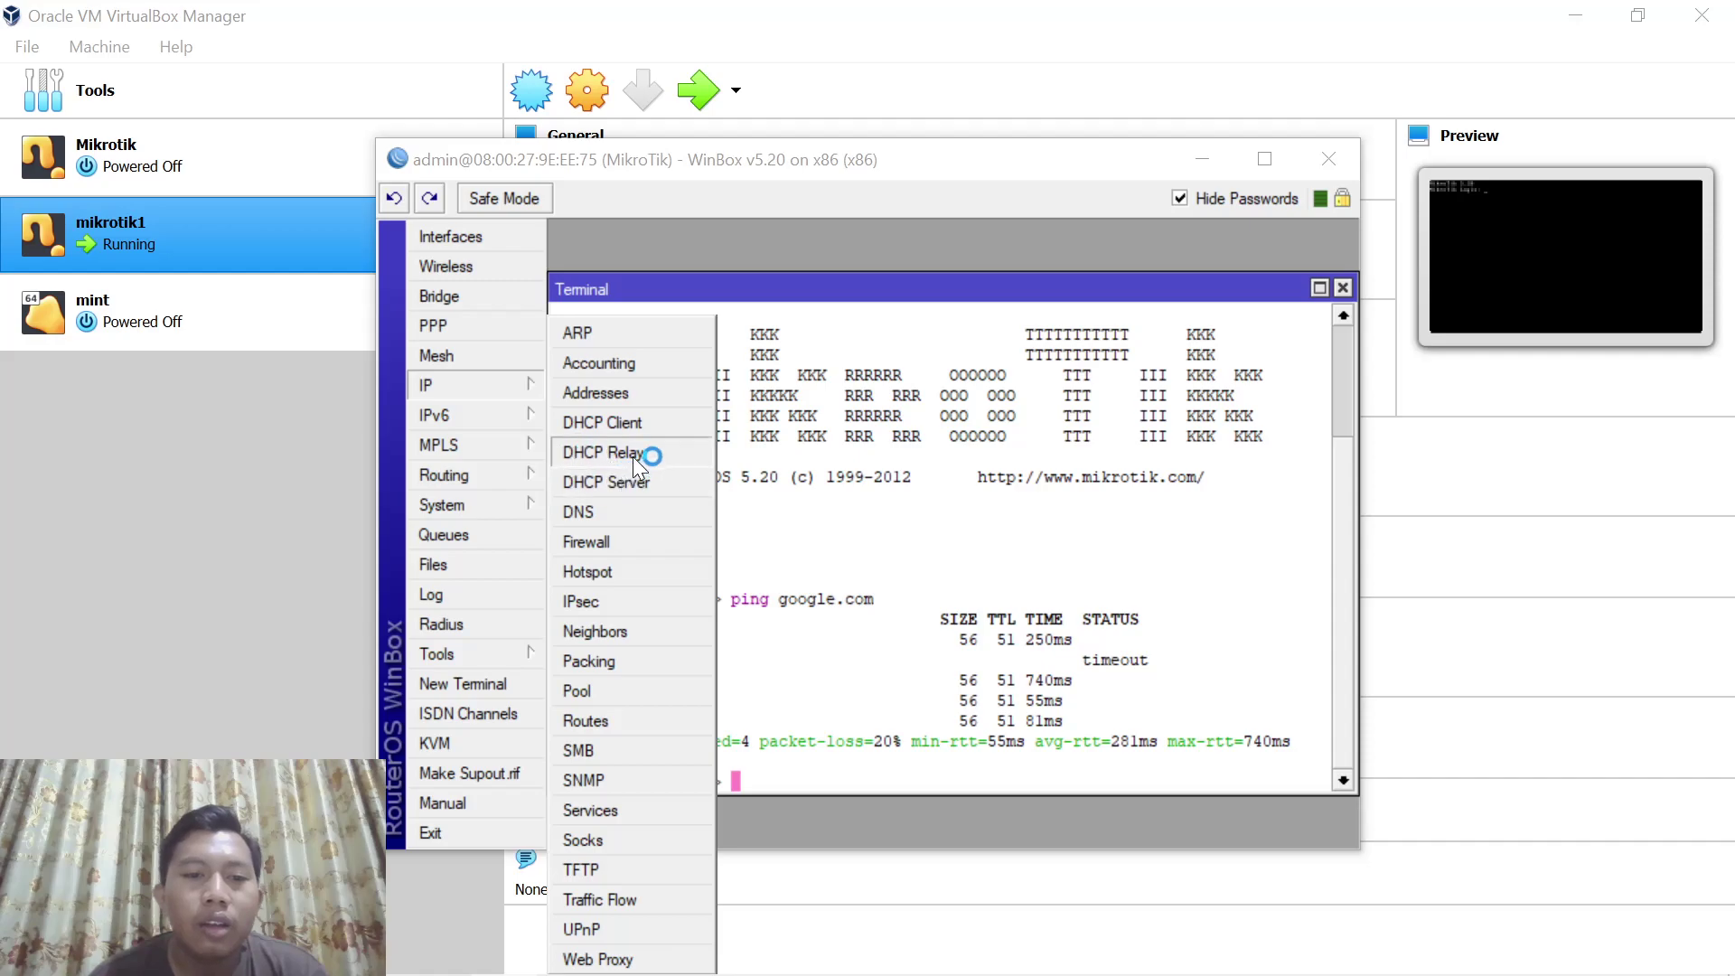
click(624, 423)
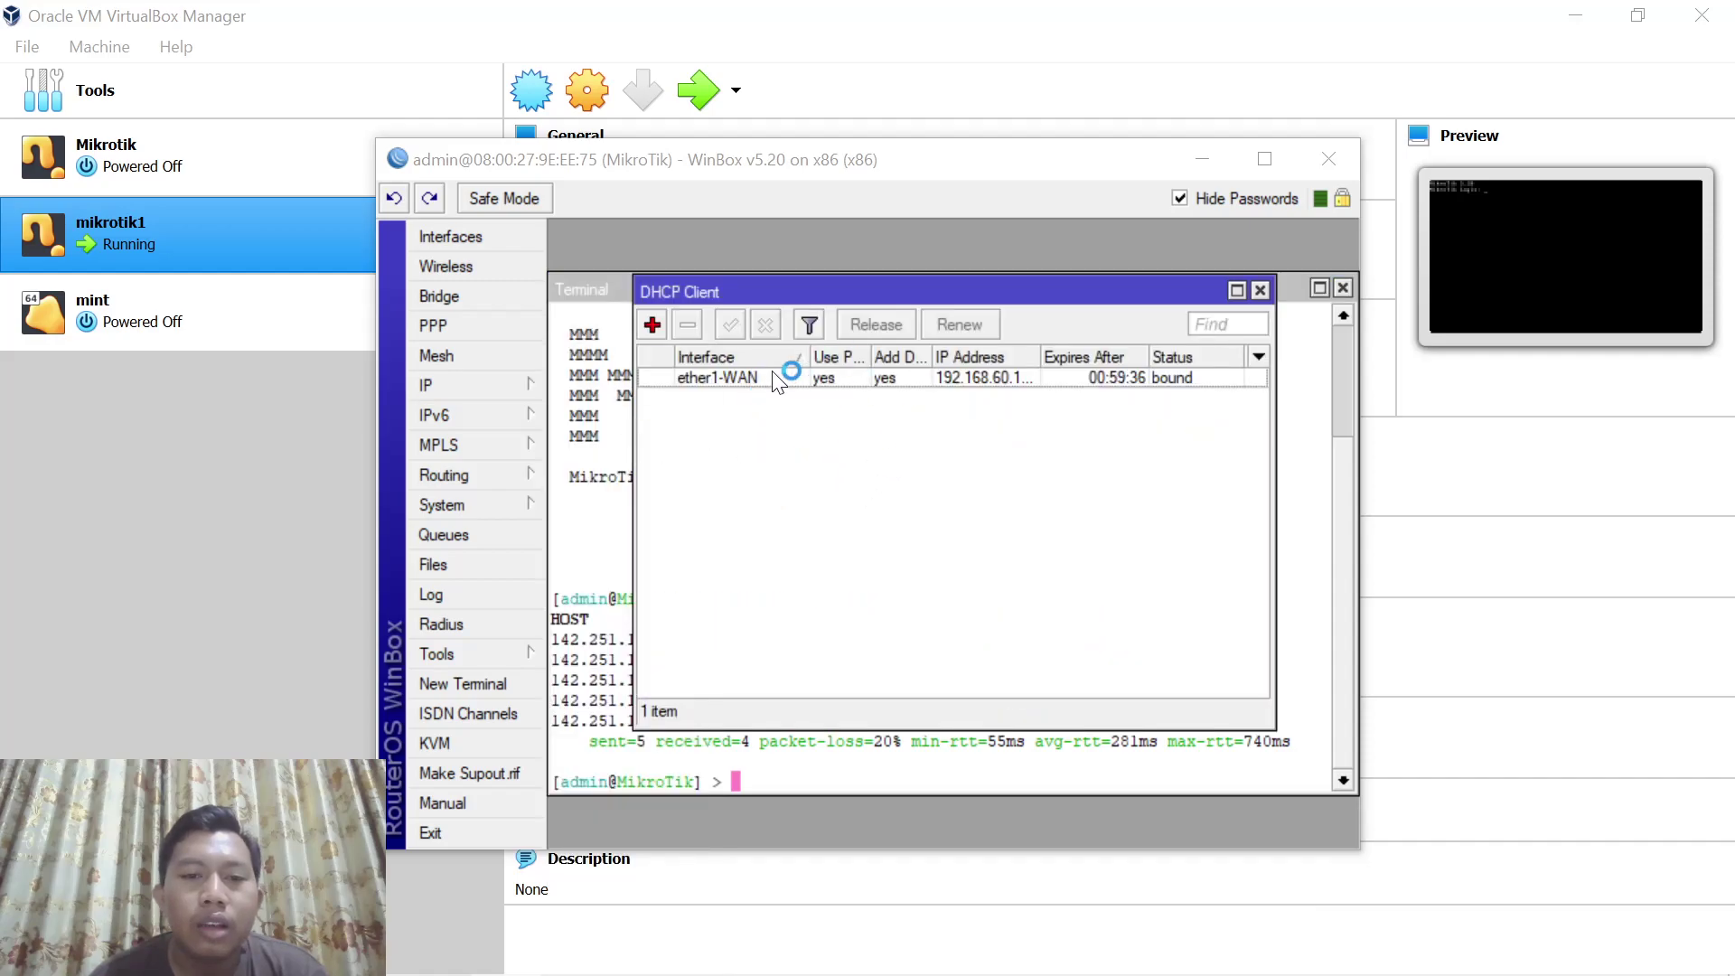
click(1260, 290)
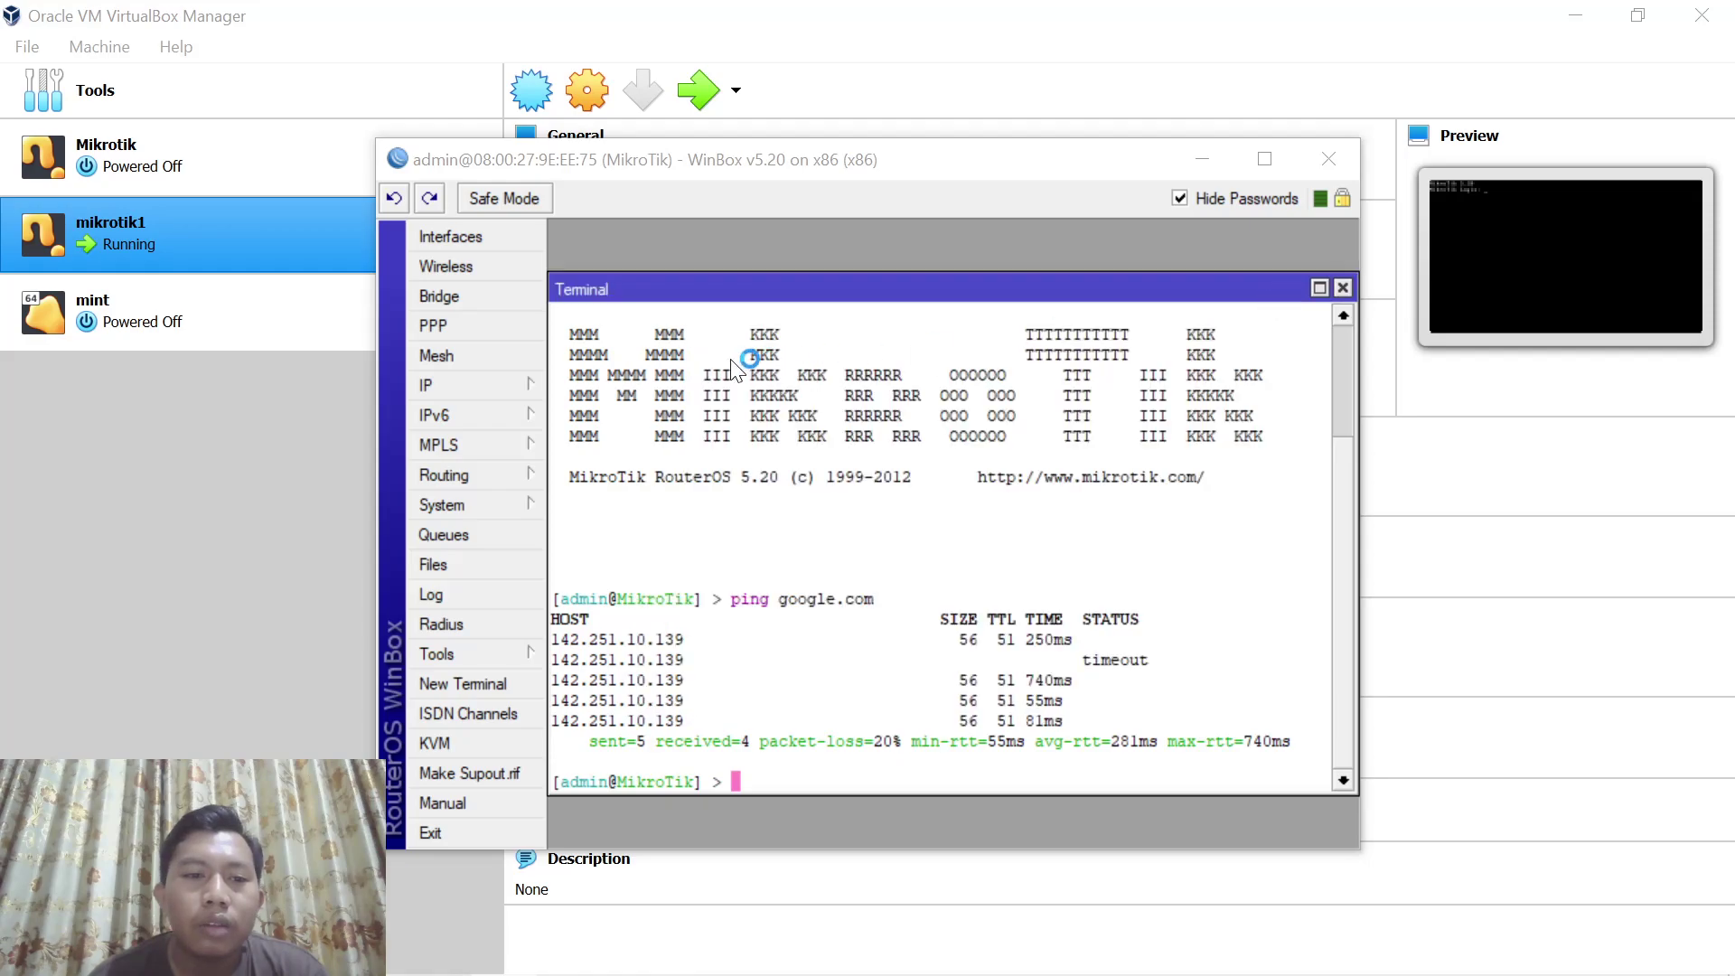
click(495, 392)
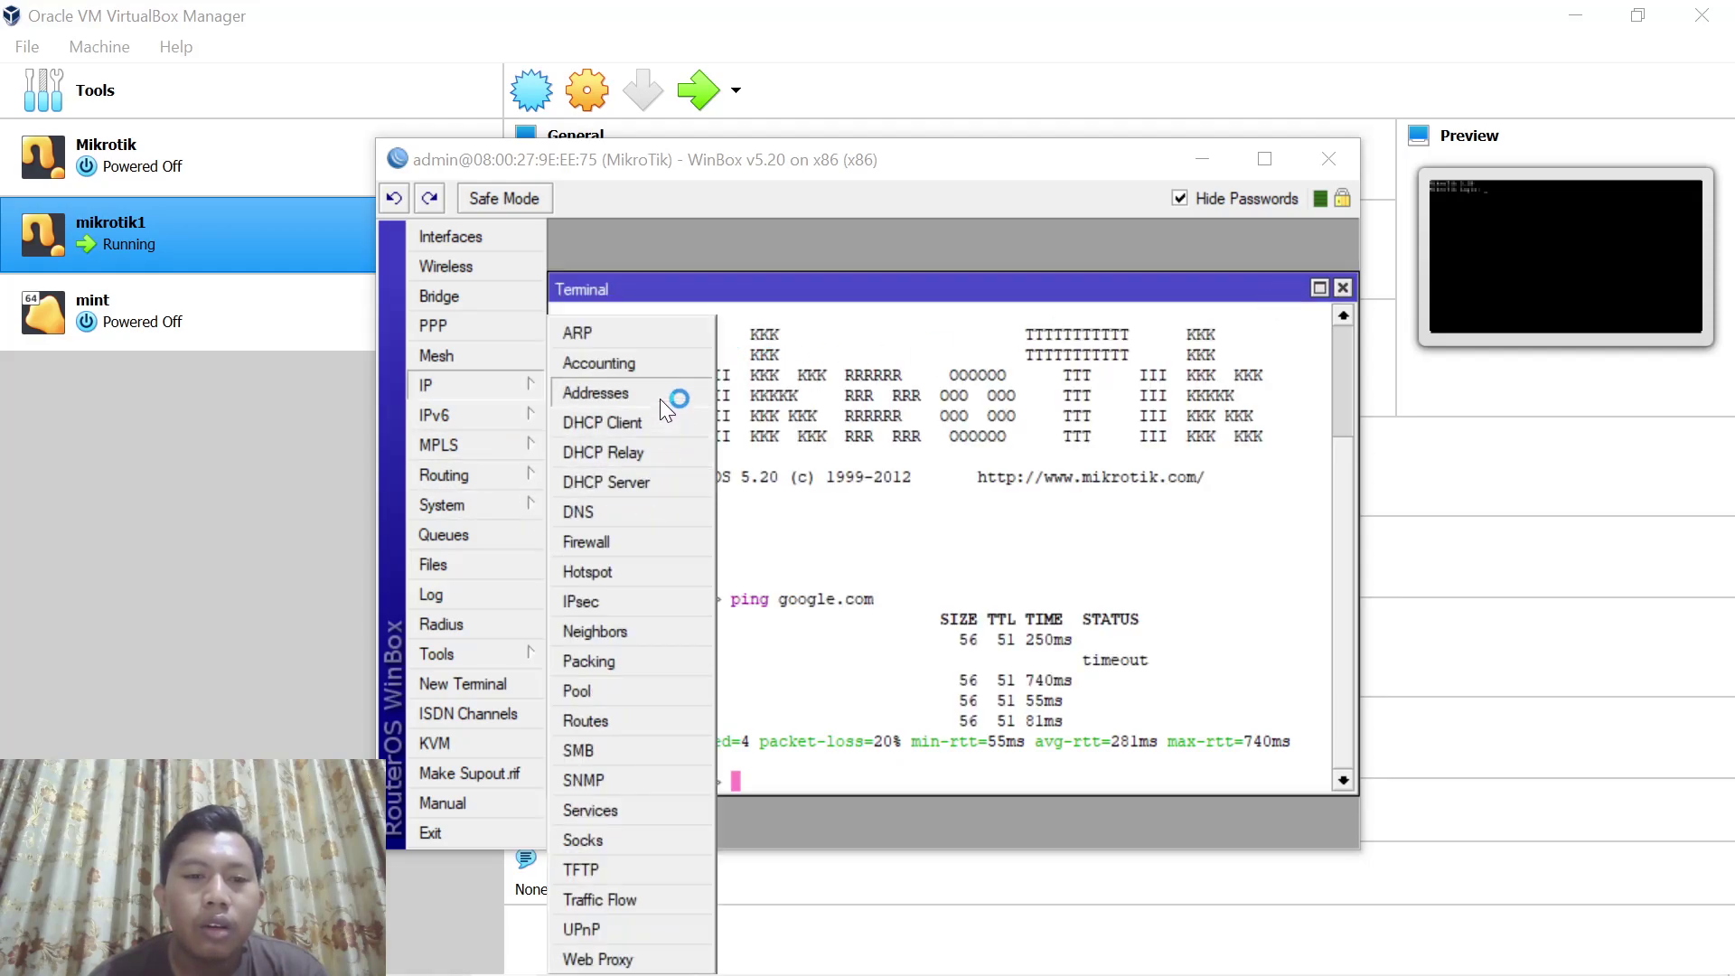
Add the static address 172.16.68.1/27 on the ether3-Wifi interface
click(593, 394)
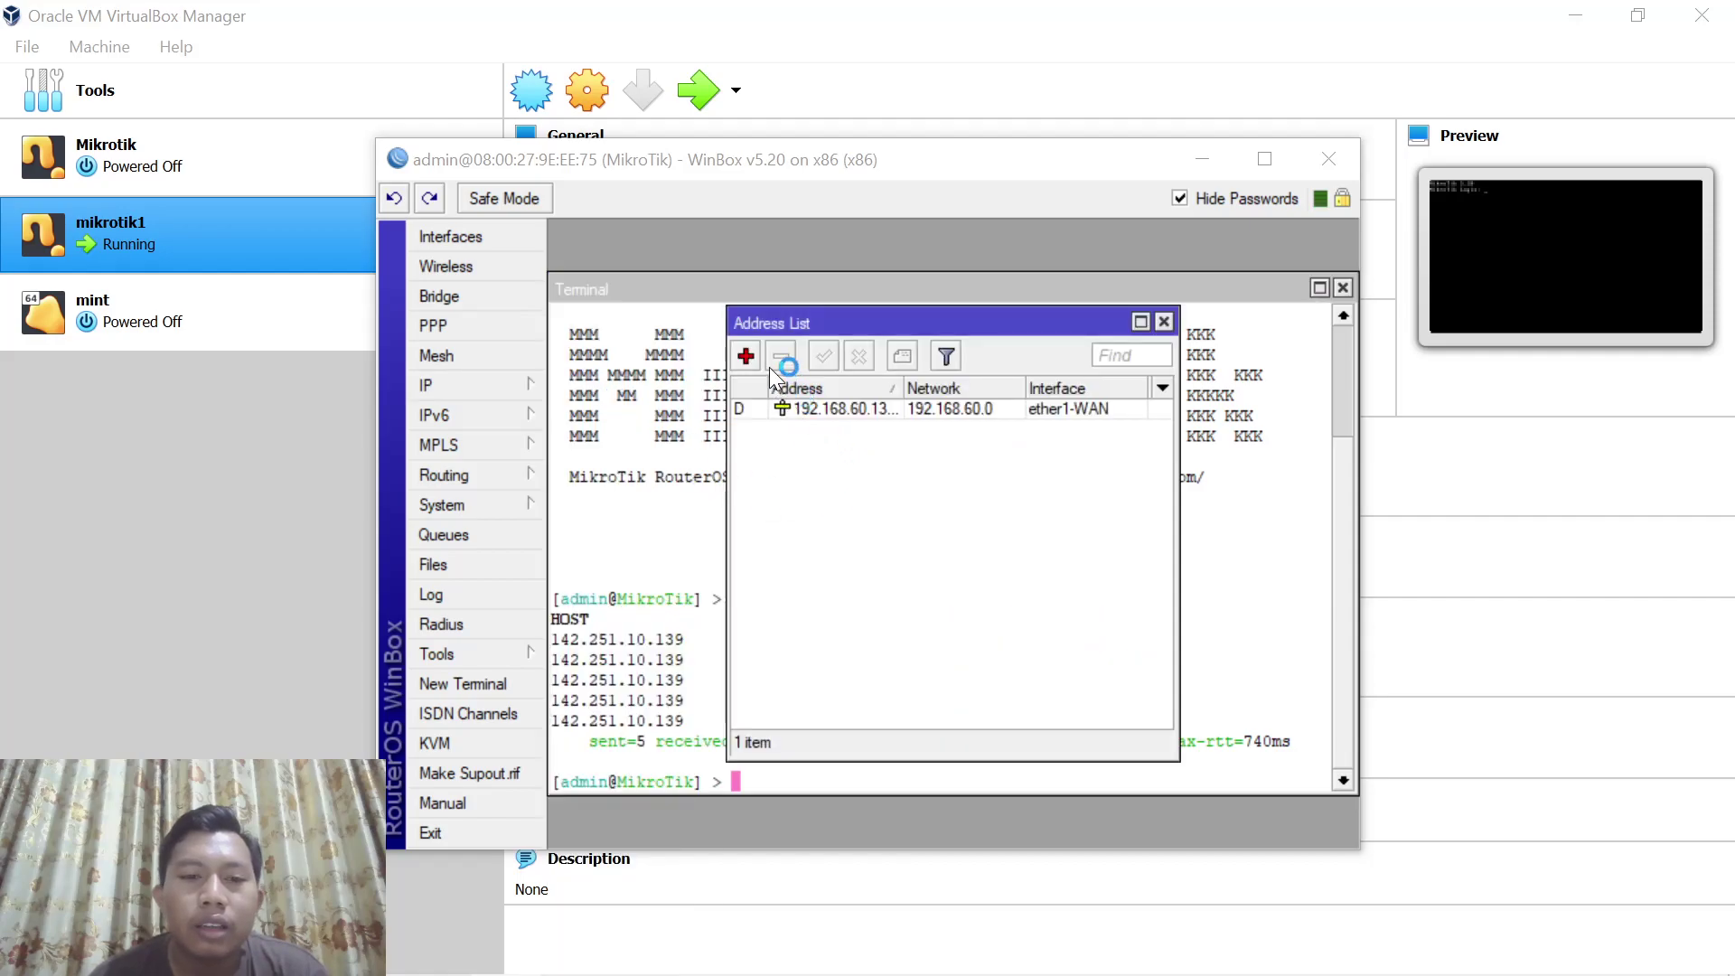
click(746, 355)
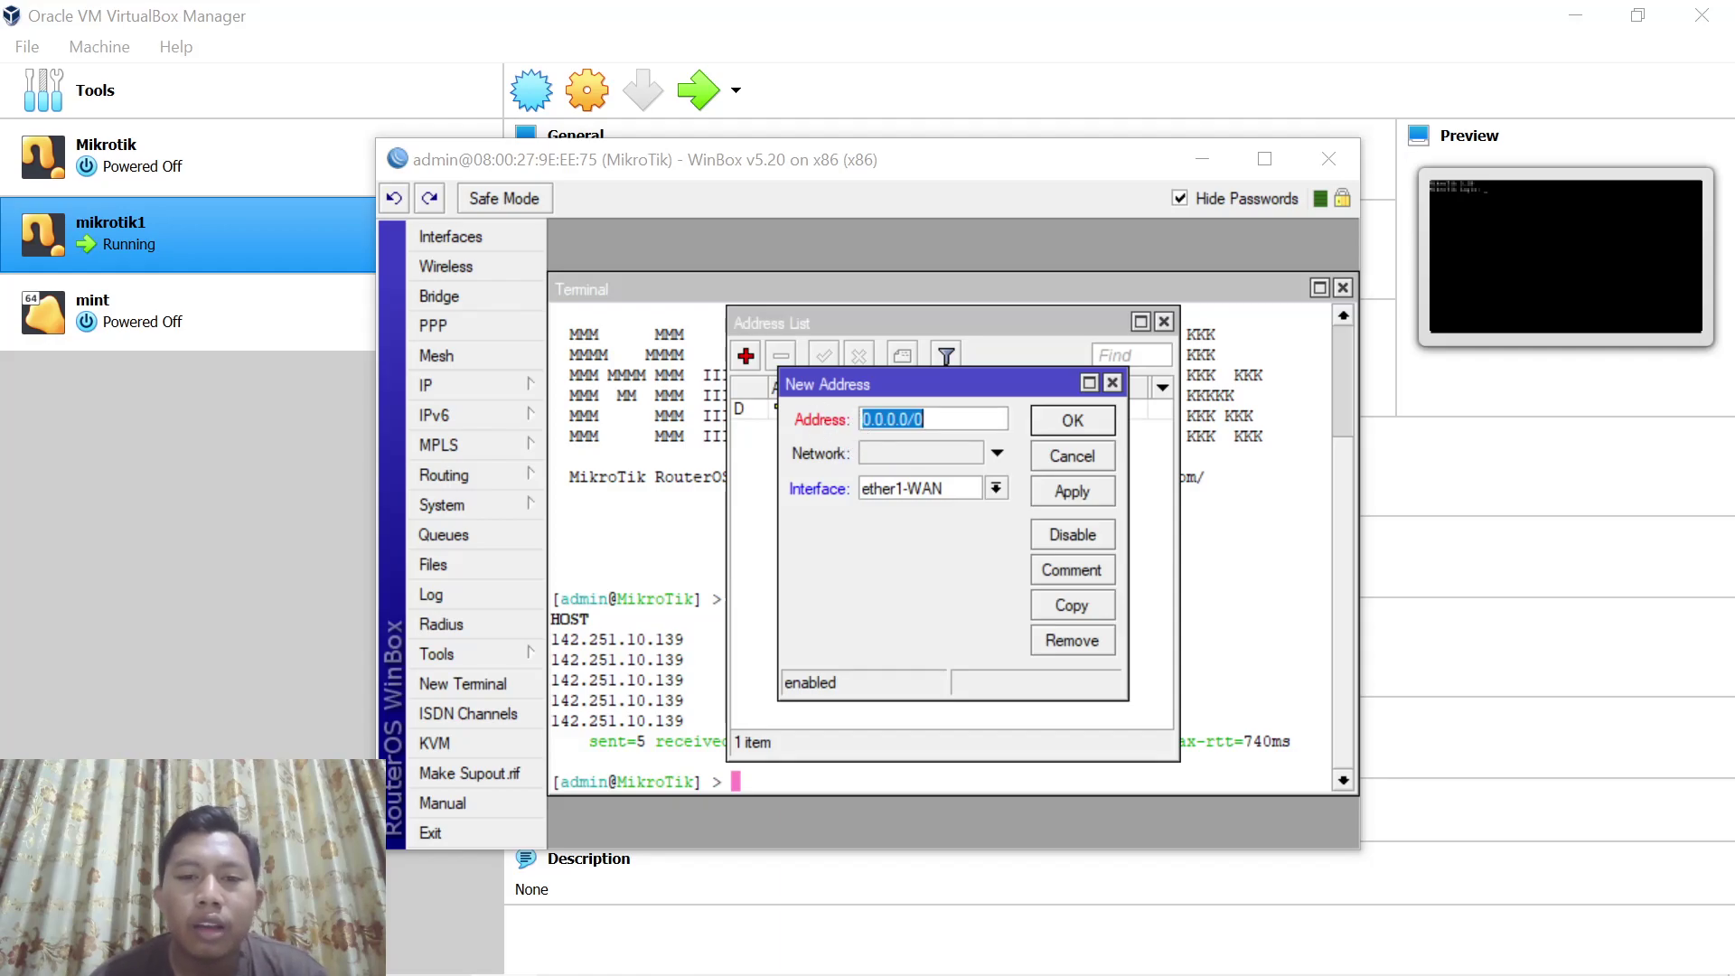
text(172.168)
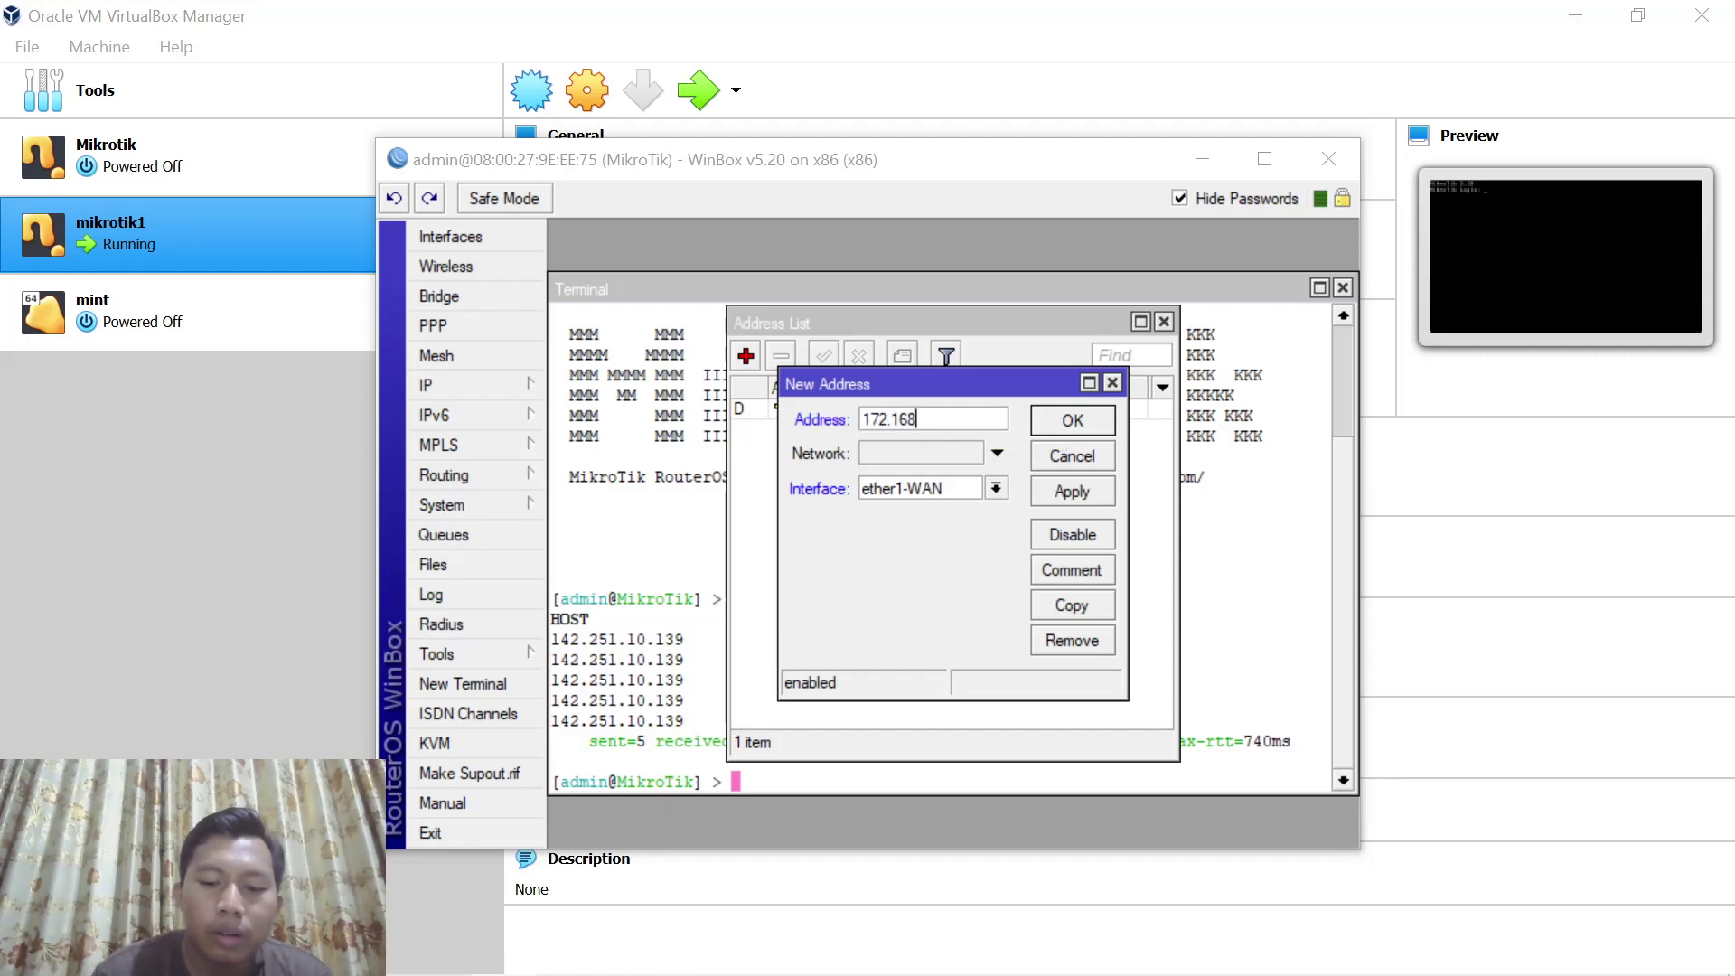
key(BackSpace)
text(.68.1)
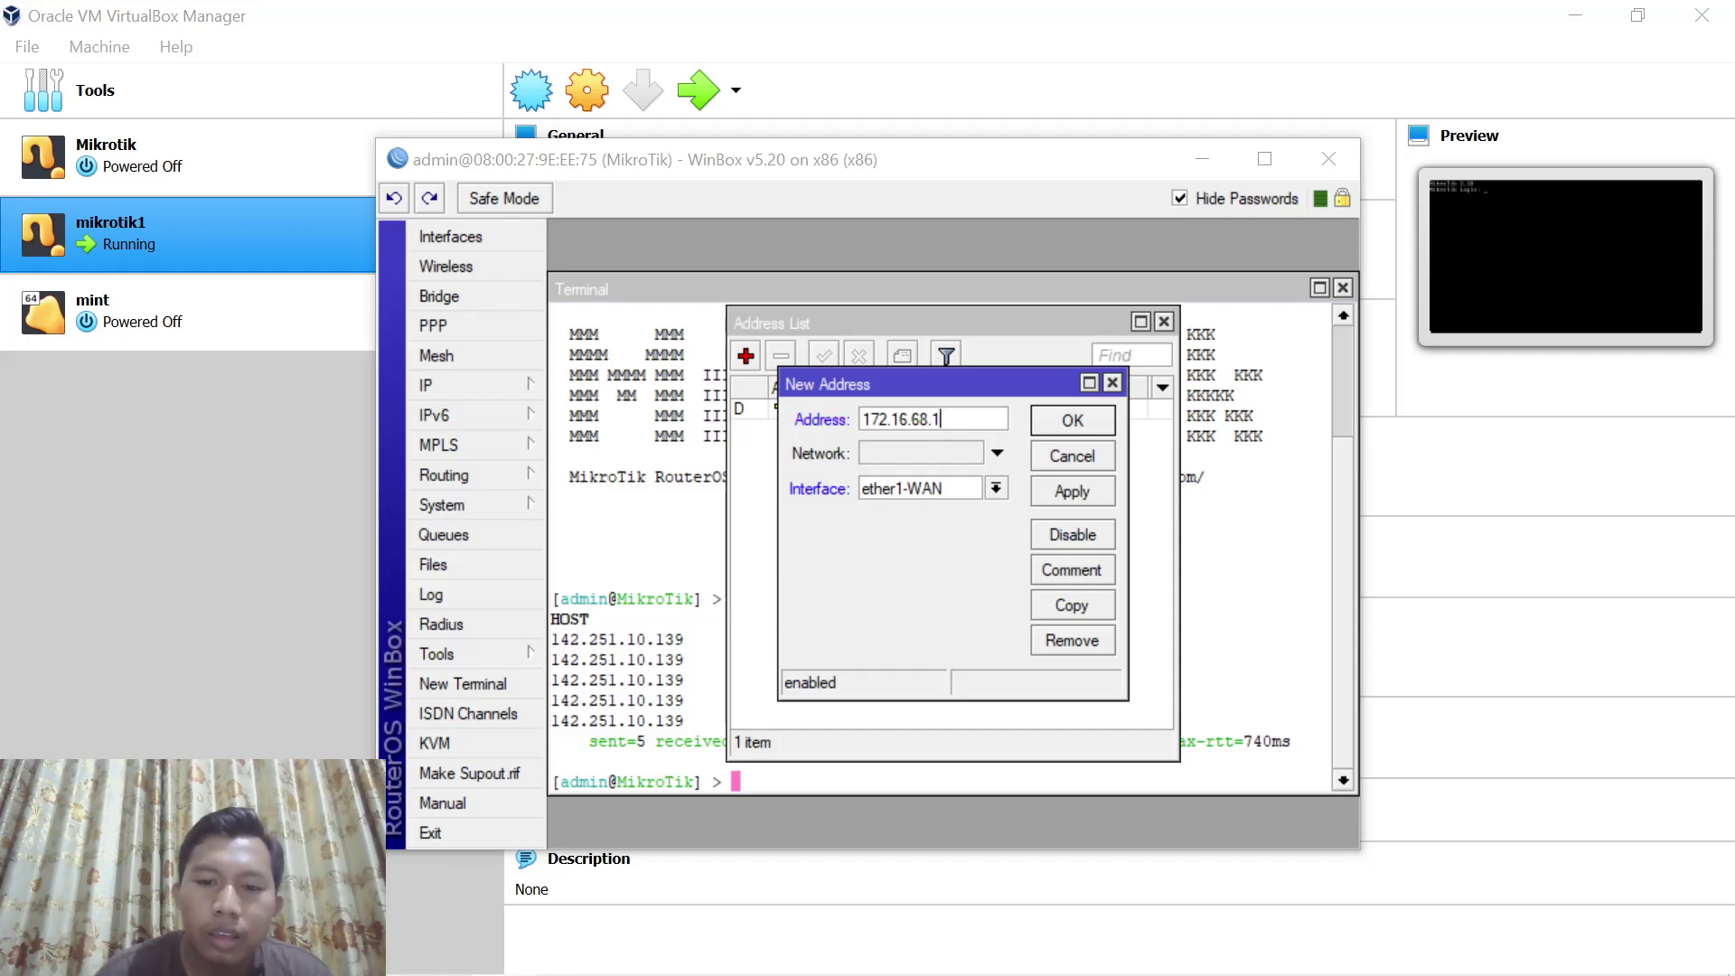
text(/27)
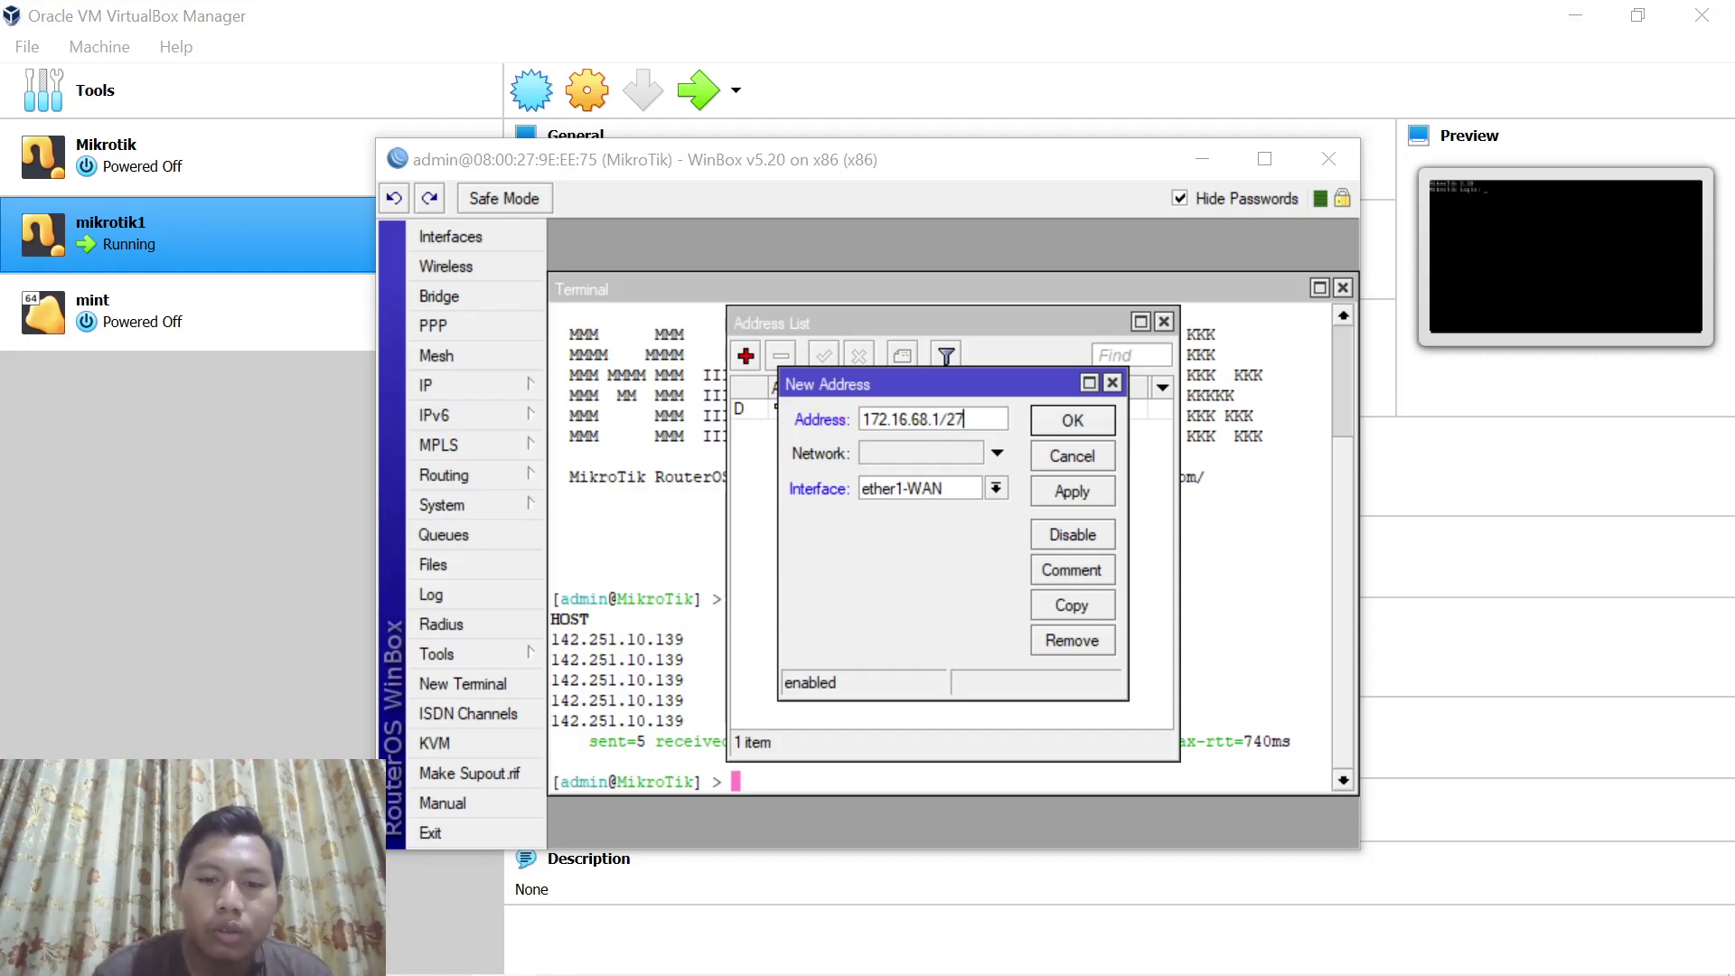
click(994, 486)
click(919, 543)
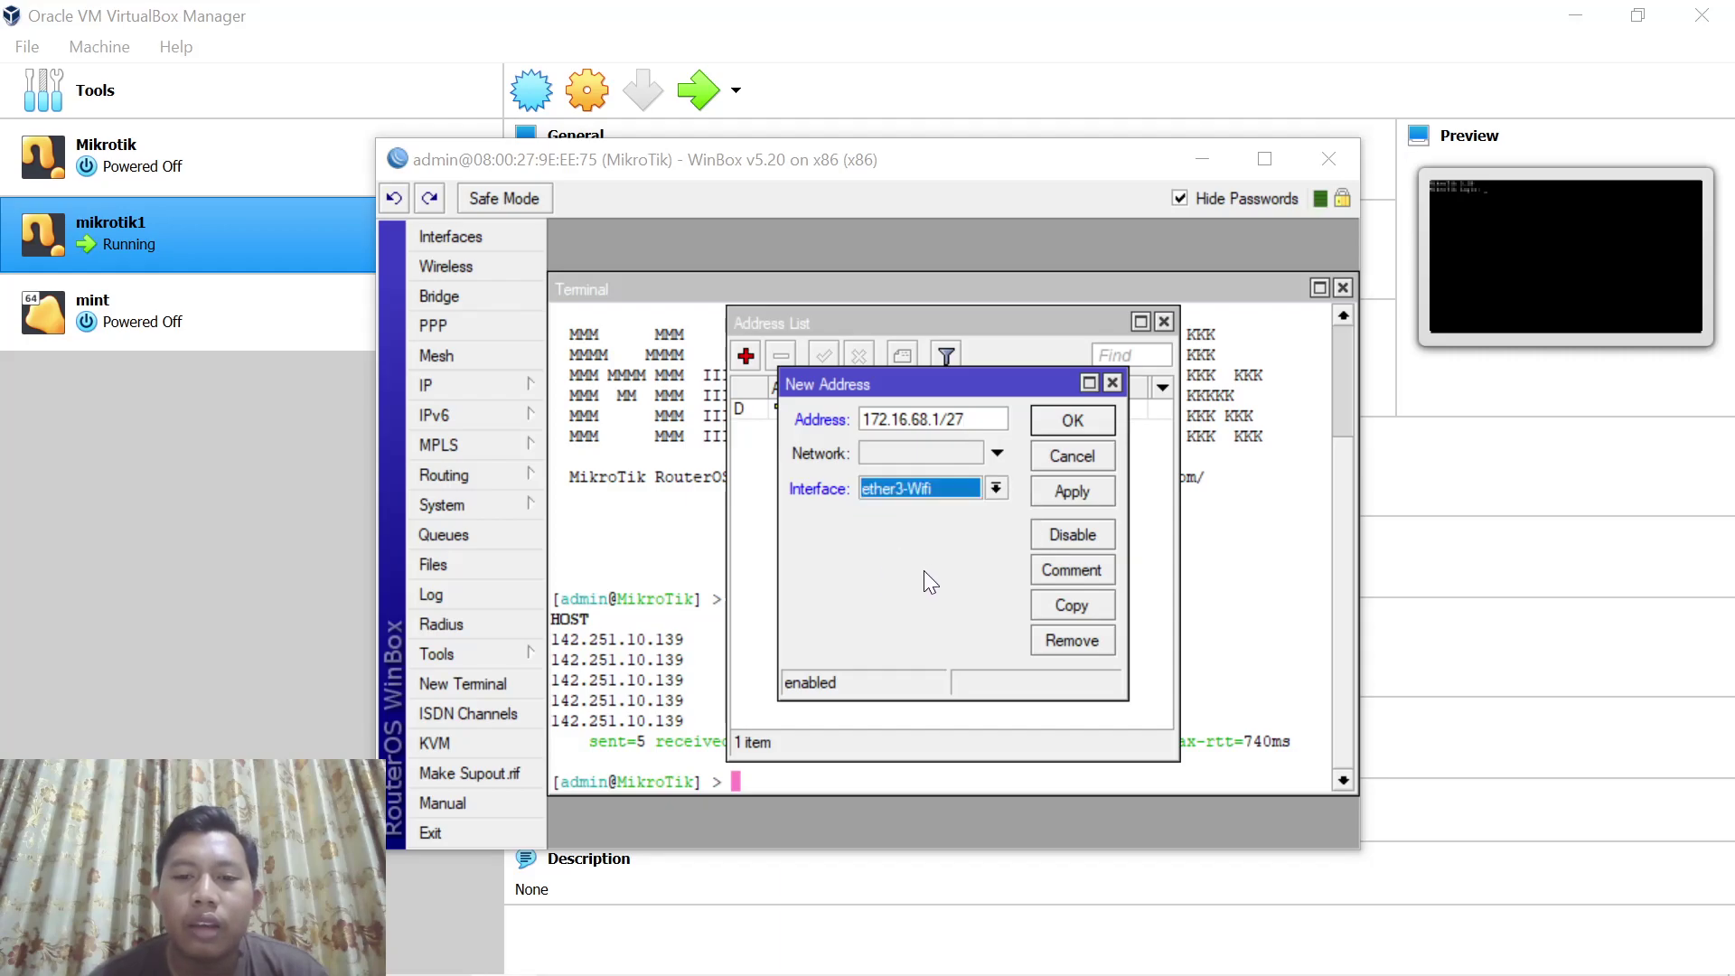
click(1072, 495)
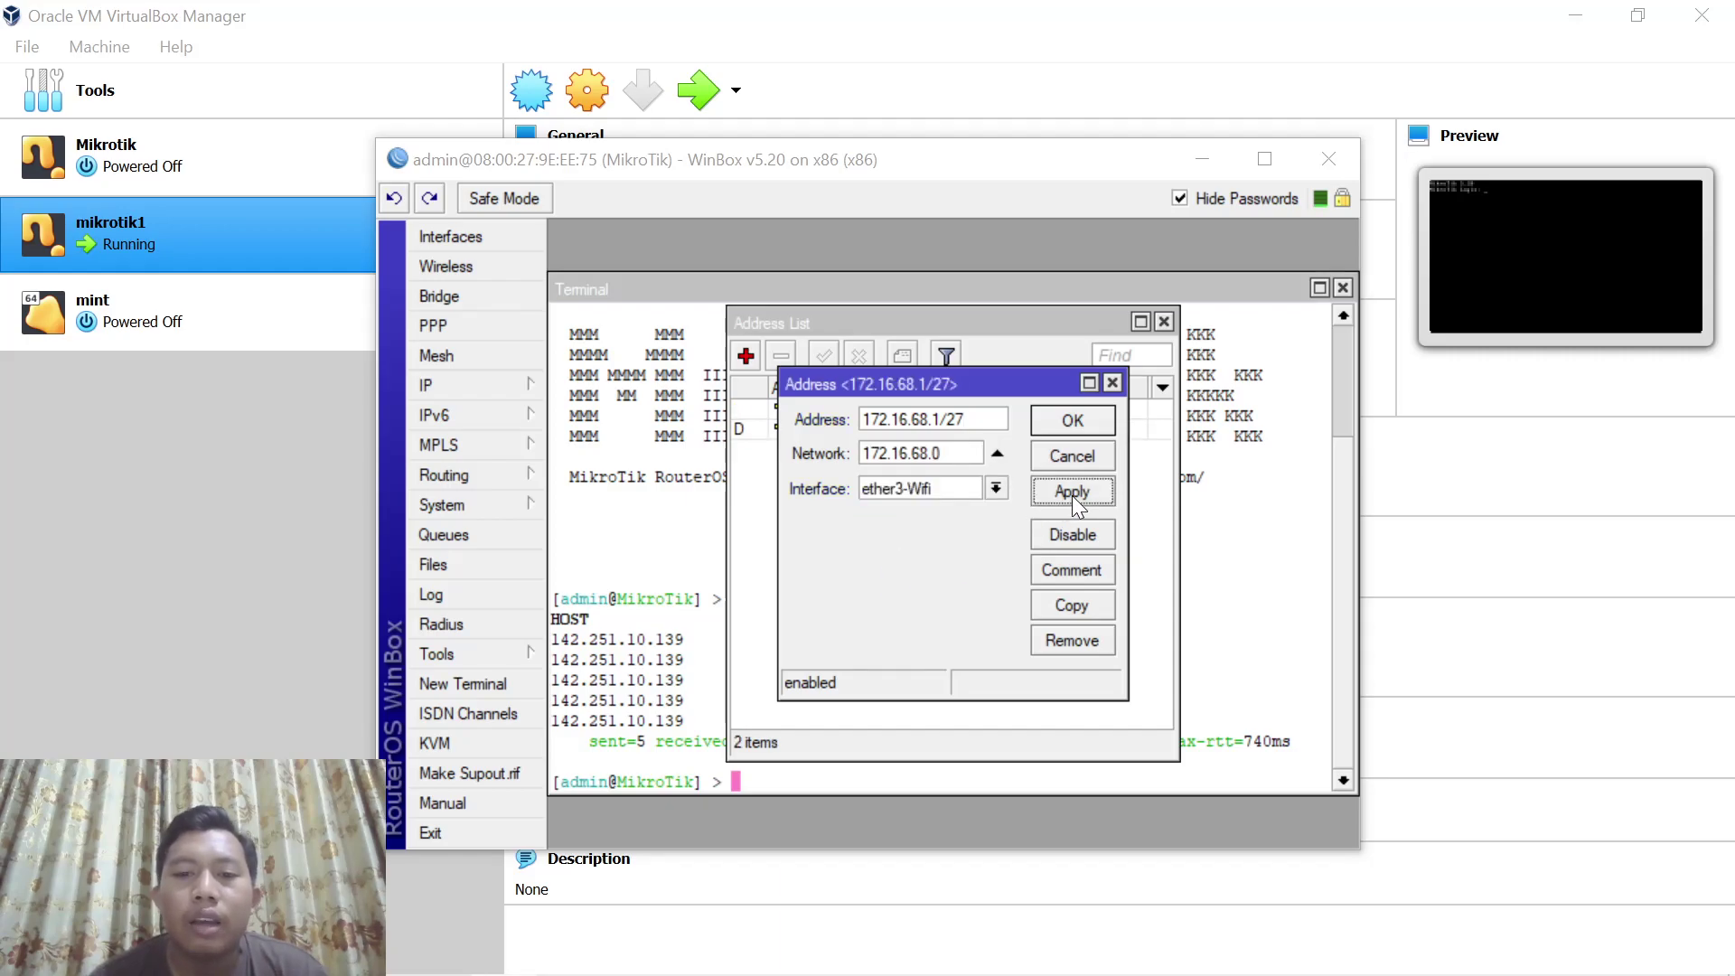
click(1085, 419)
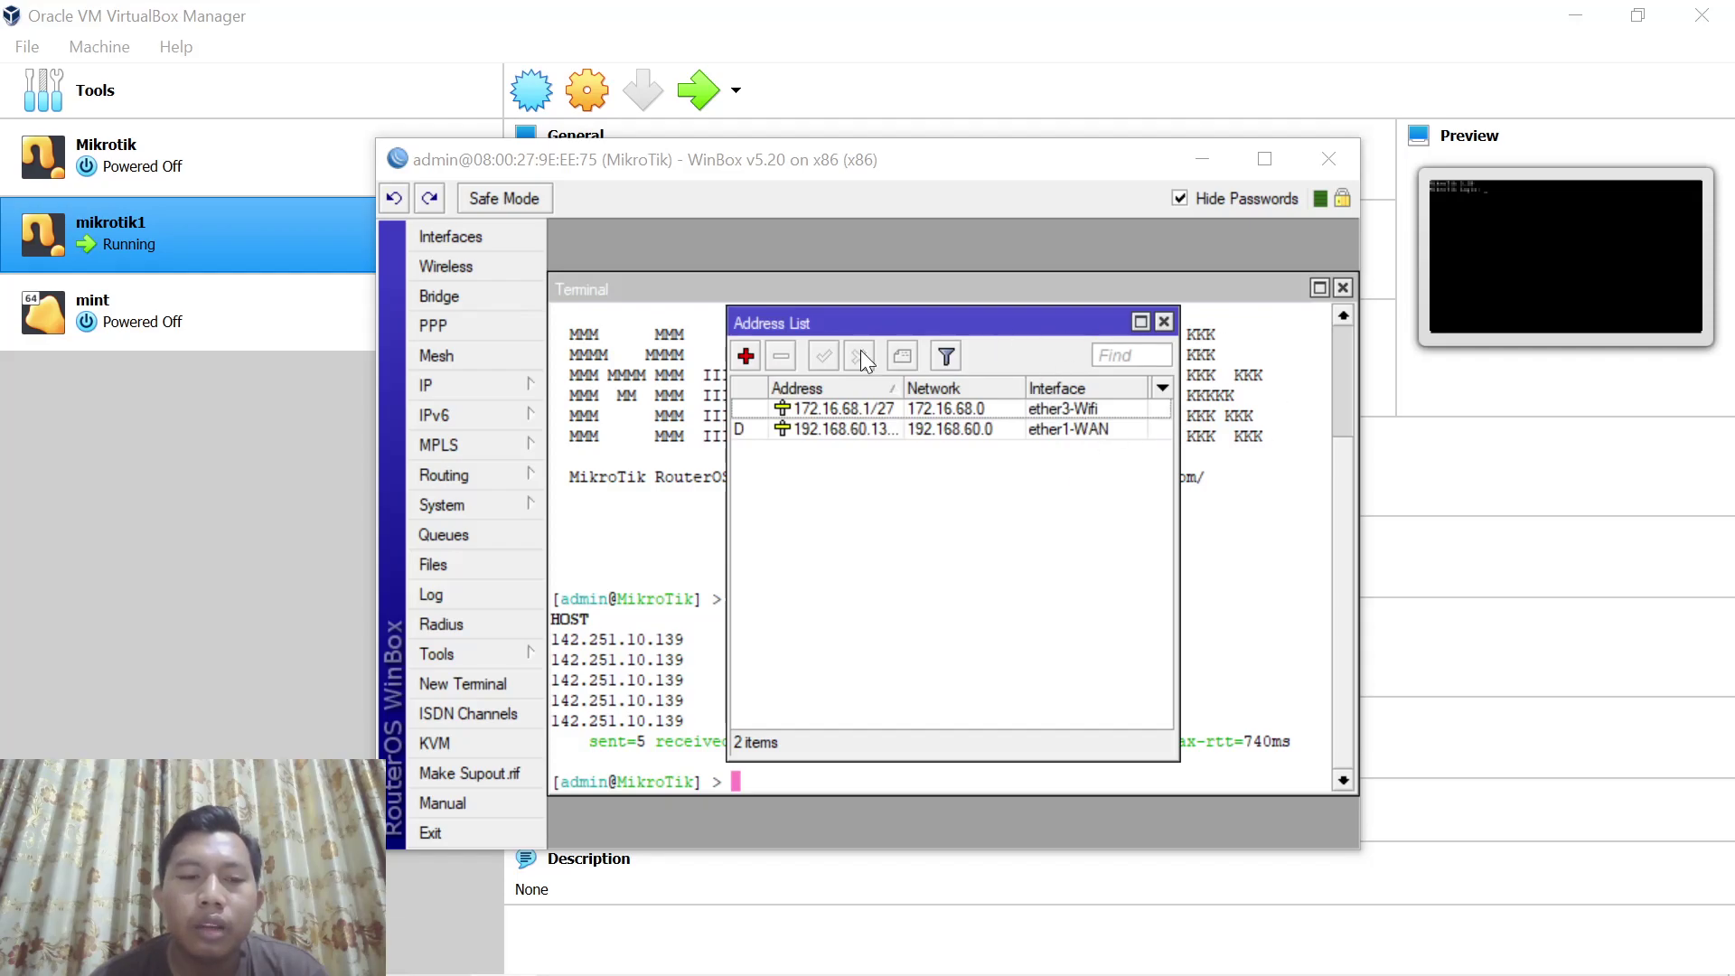
click(499, 383)
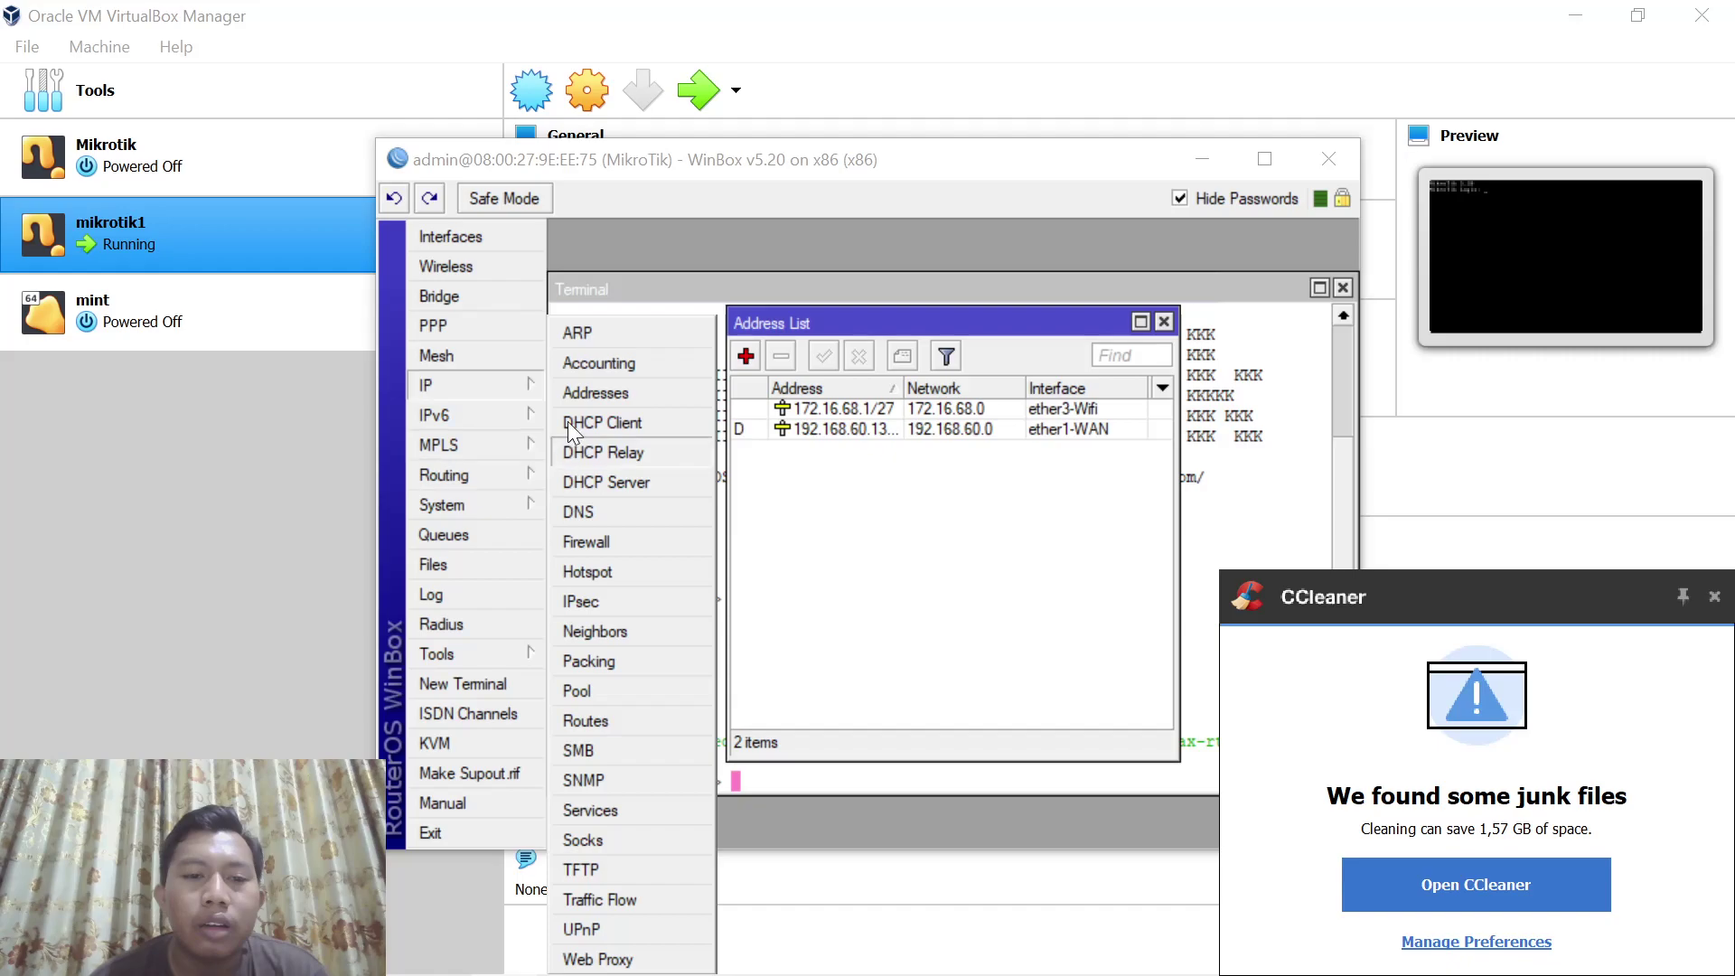
Start the DHCP Setup wizard and choose ether3-Wifi as the server interface
click(537, 419)
click(502, 380)
click(604, 480)
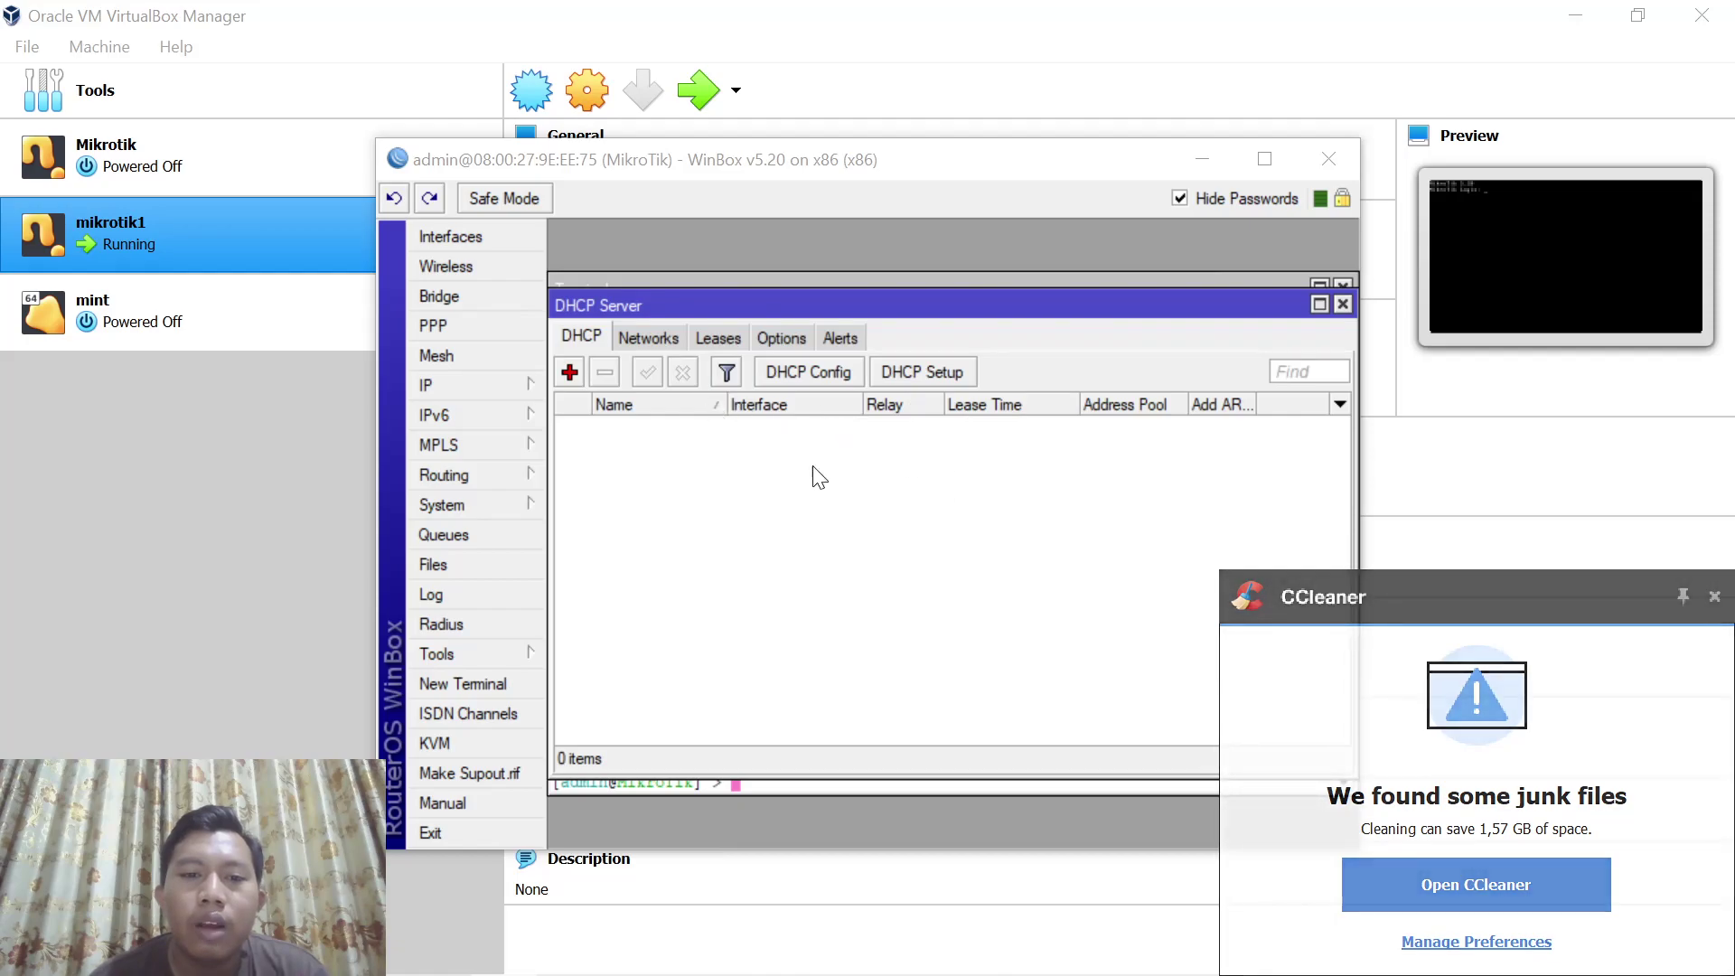
click(932, 375)
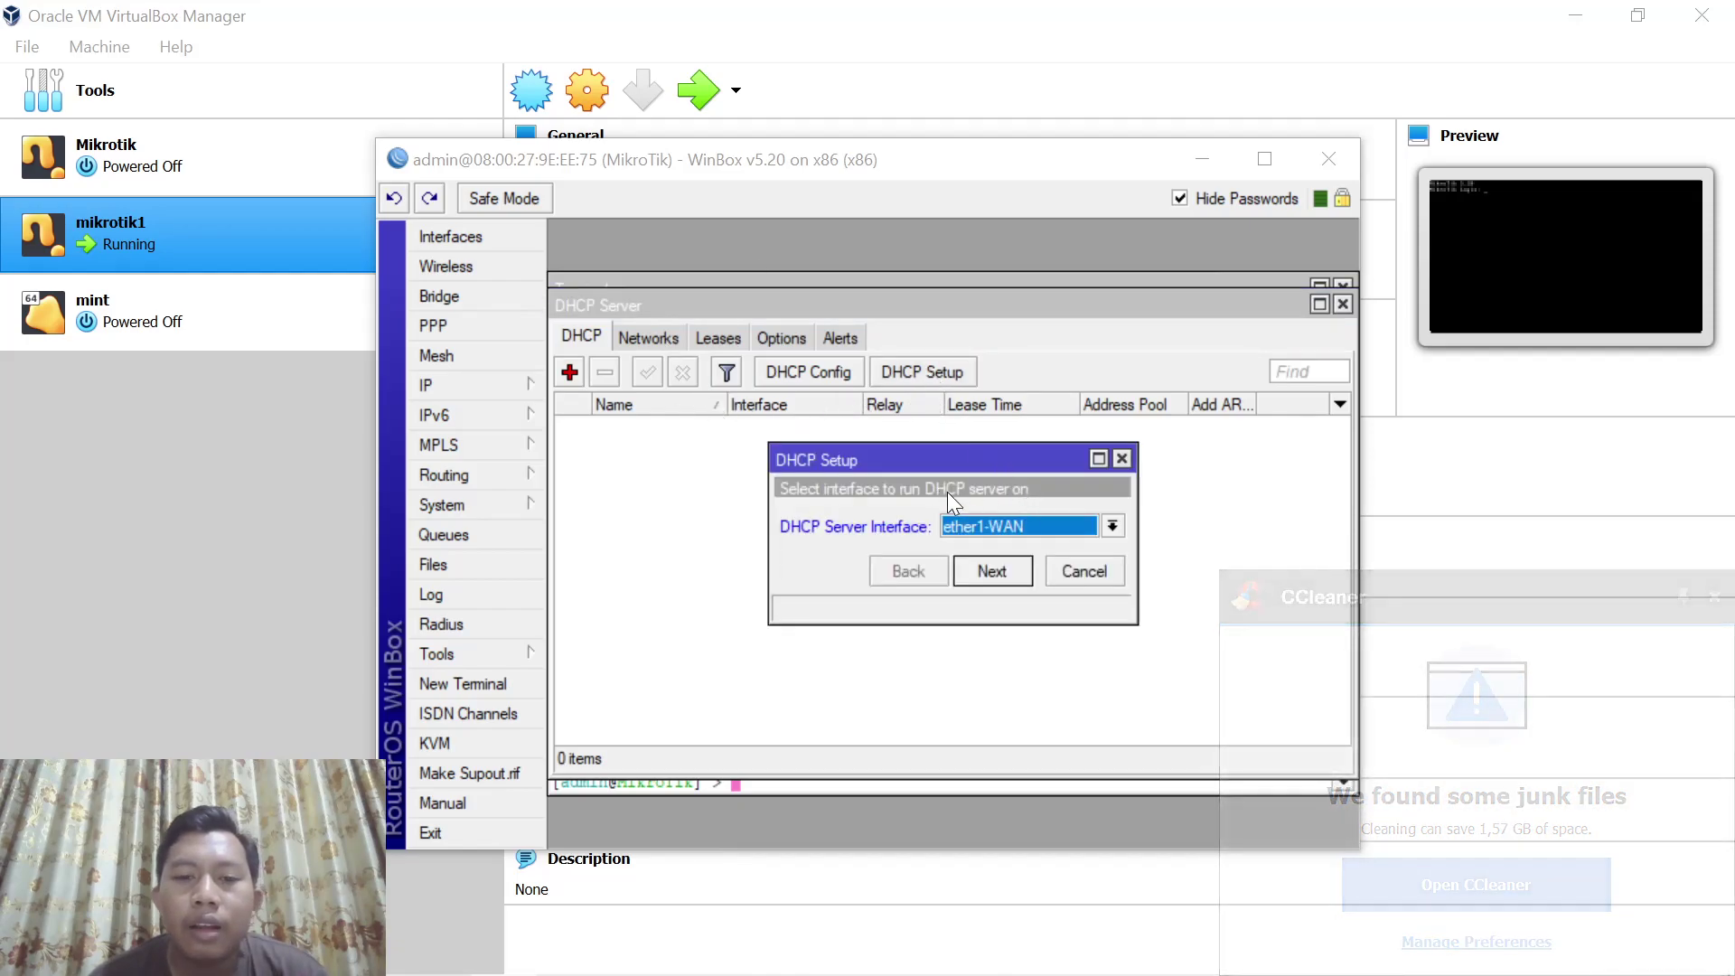
click(993, 526)
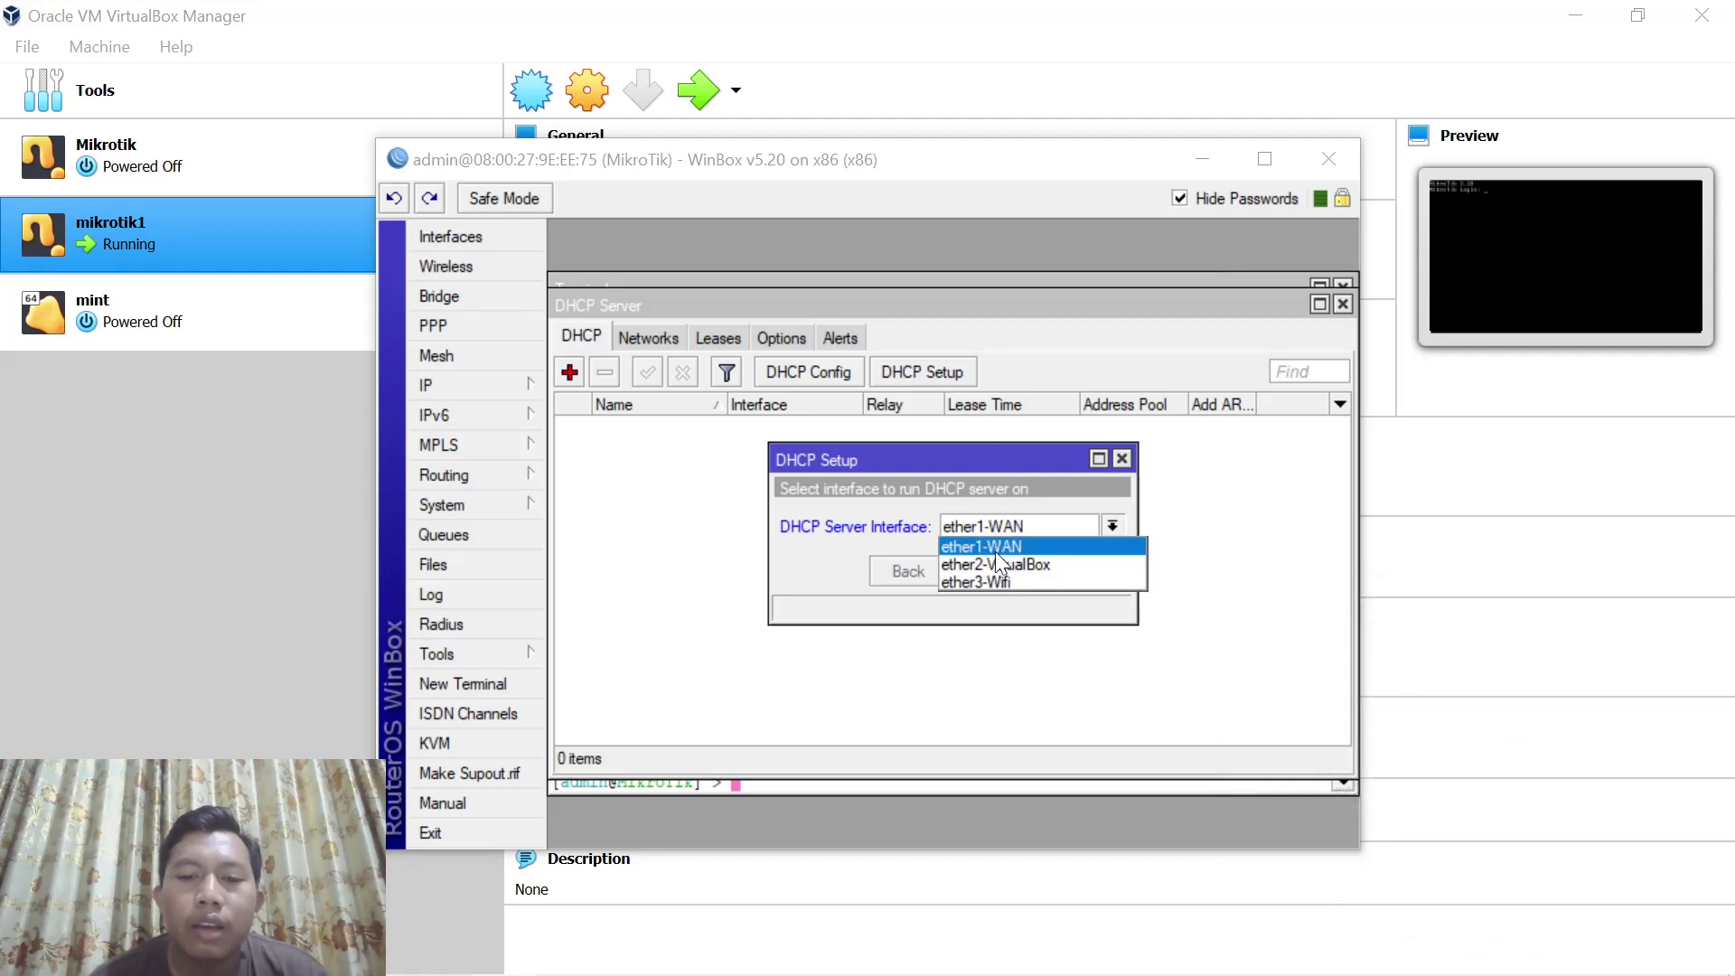
click(990, 578)
Accept space 172.16.68.0/27, gateway 172.16.68.1, DNS 192.168.60.224 and a 3-day lease
click(1015, 576)
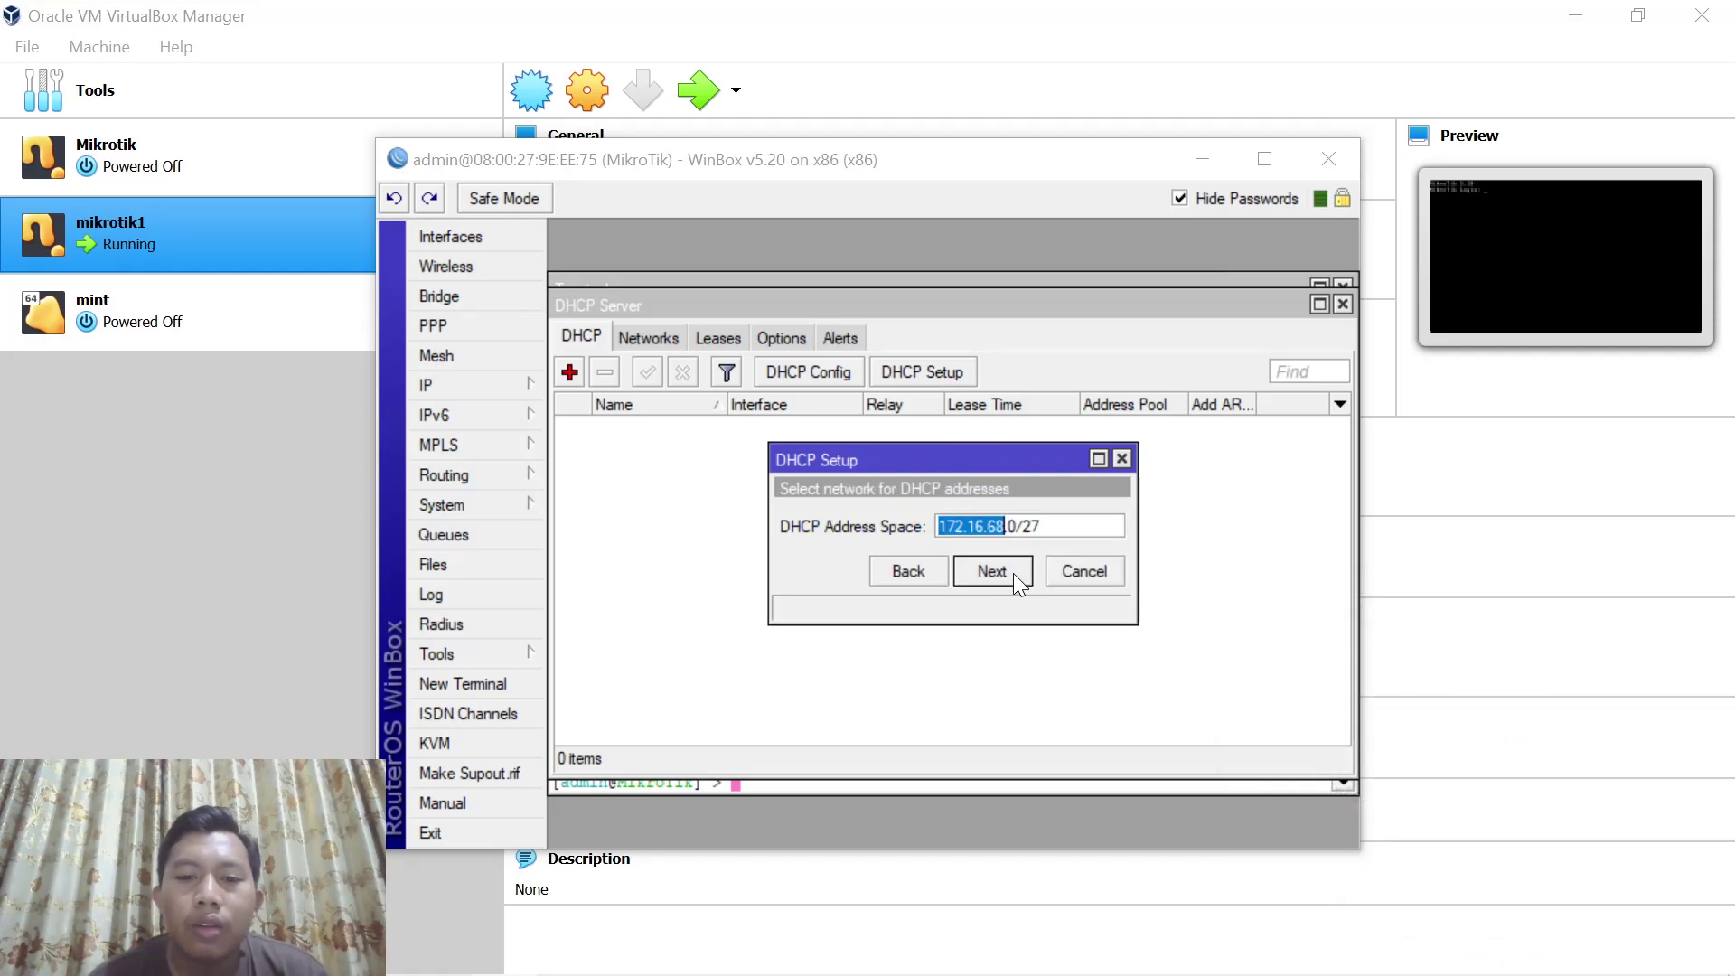
click(1017, 574)
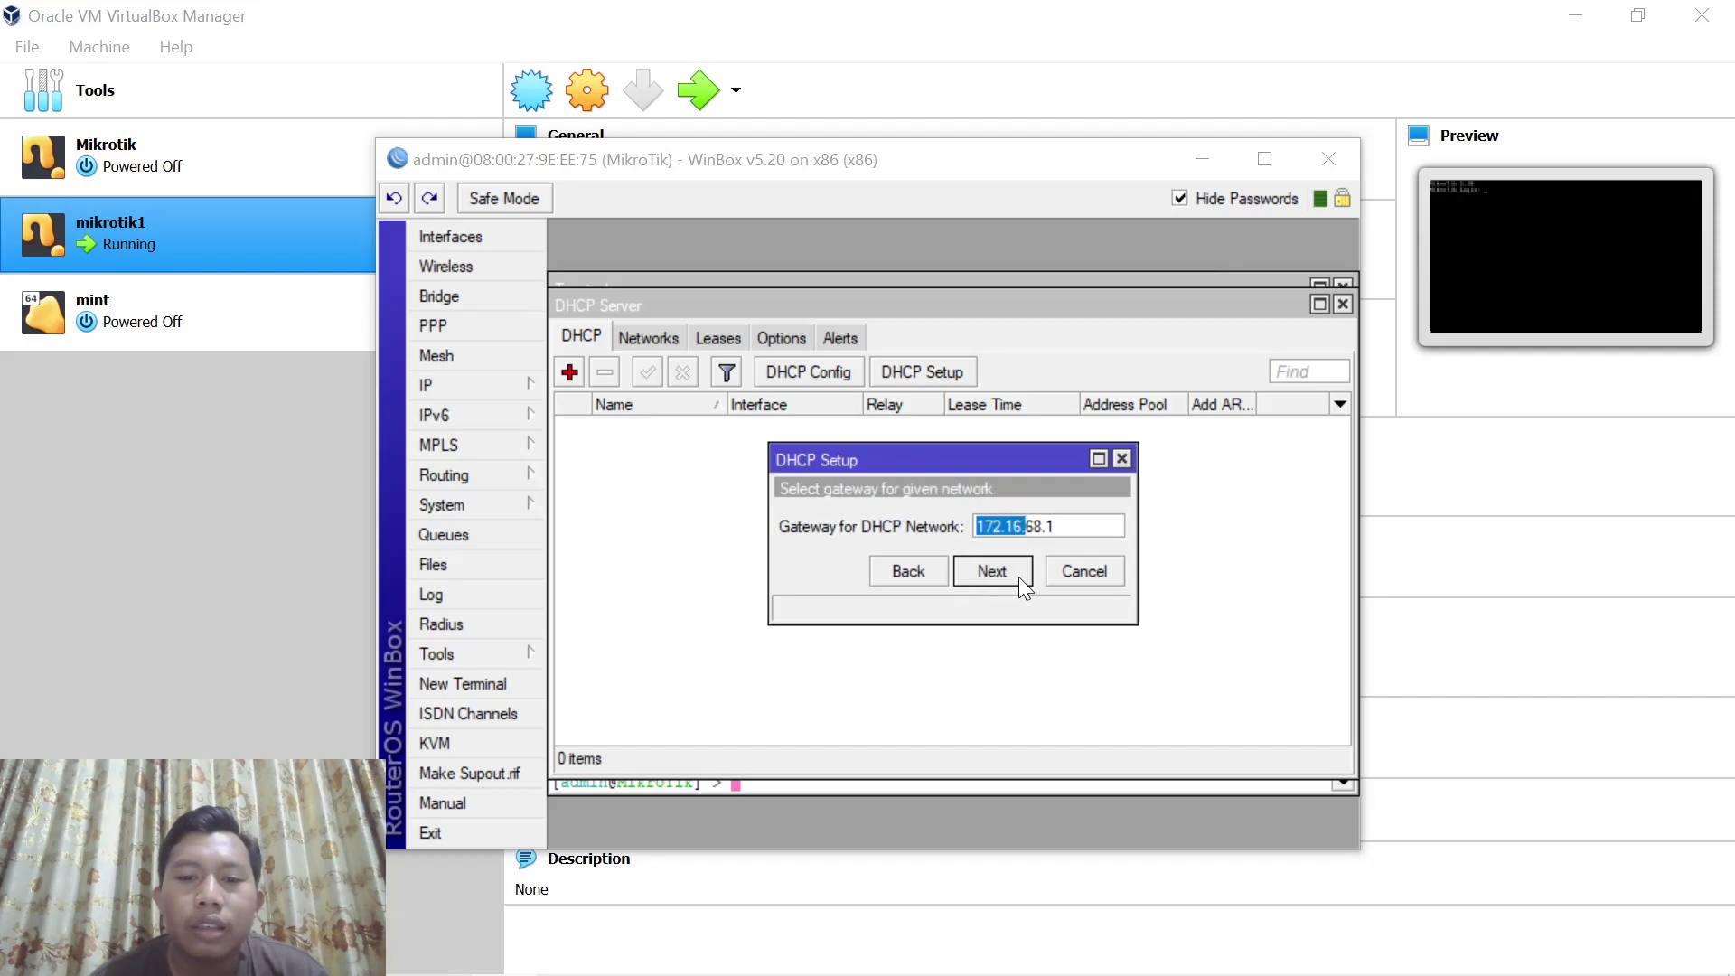
click(1017, 577)
click(1012, 575)
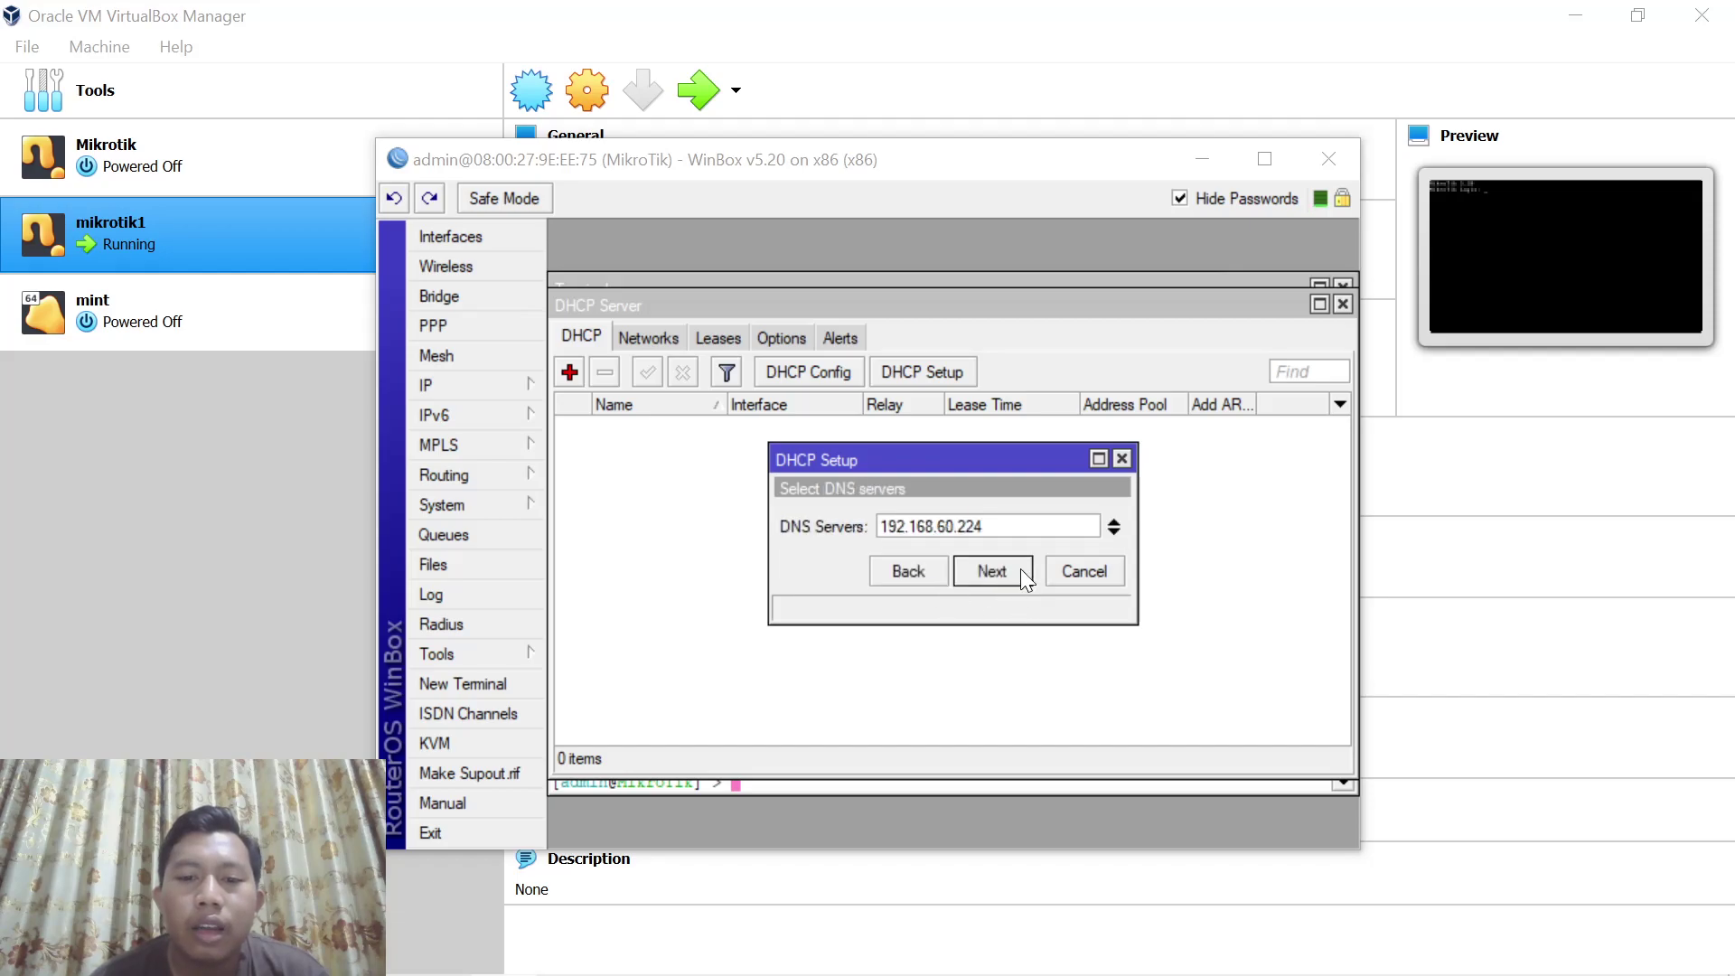
click(1009, 573)
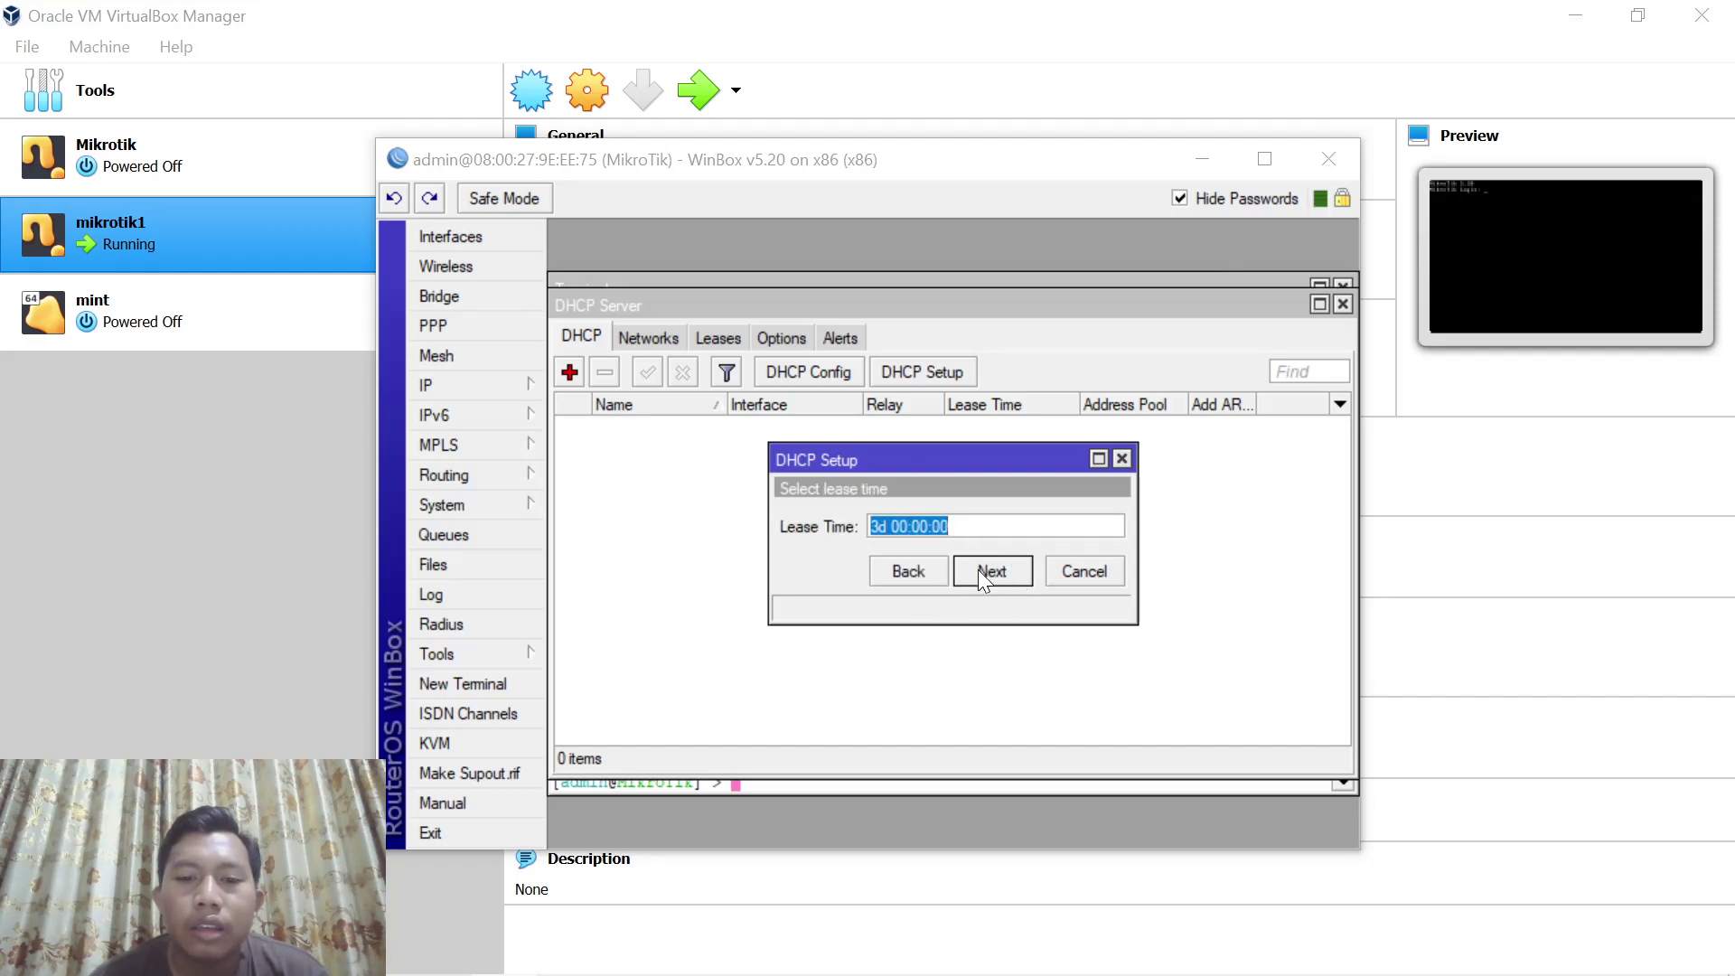
click(984, 571)
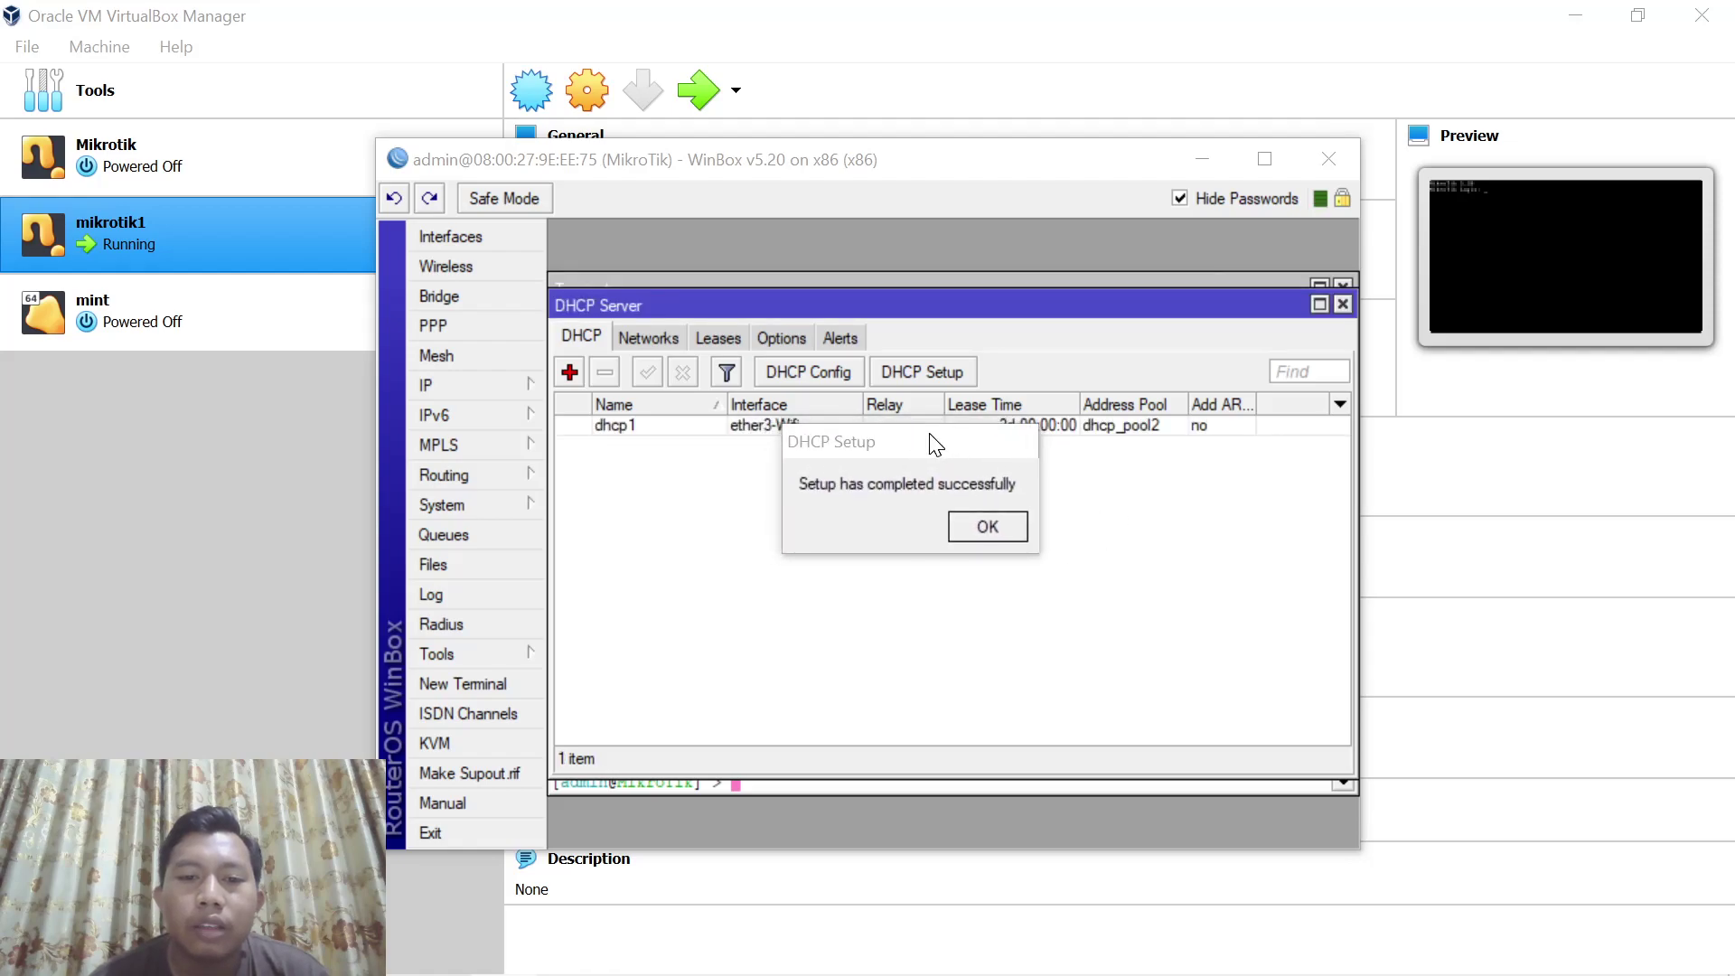
drag(907, 433, 898, 449)
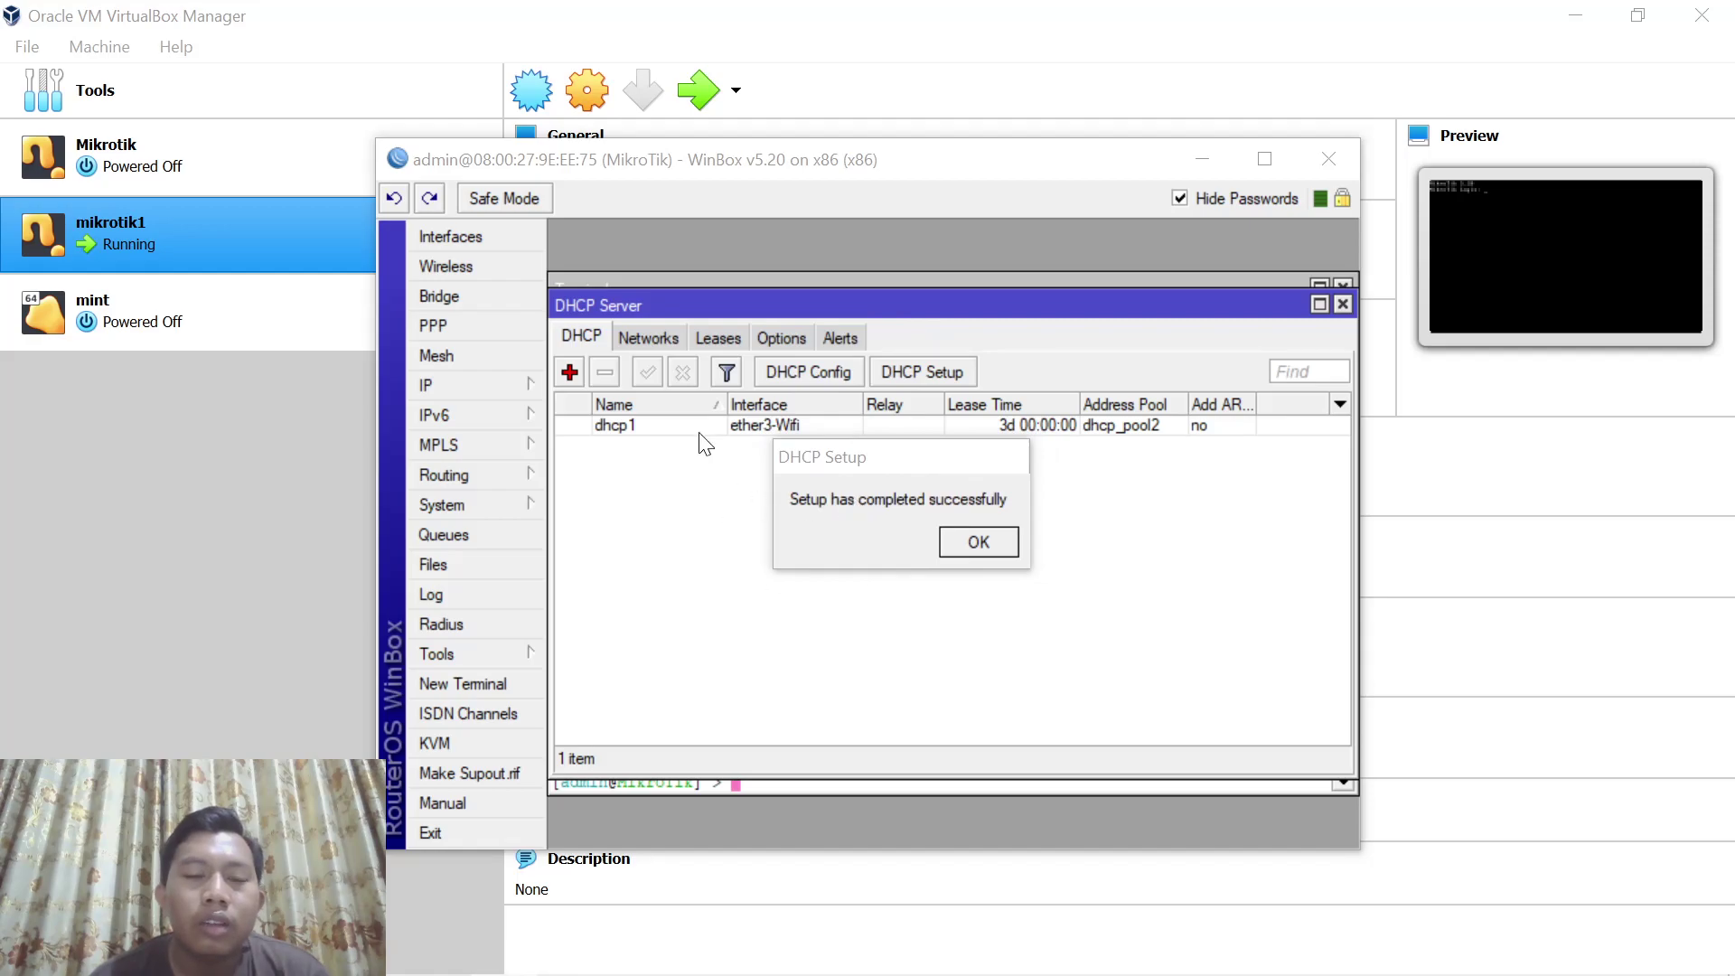
click(518, 388)
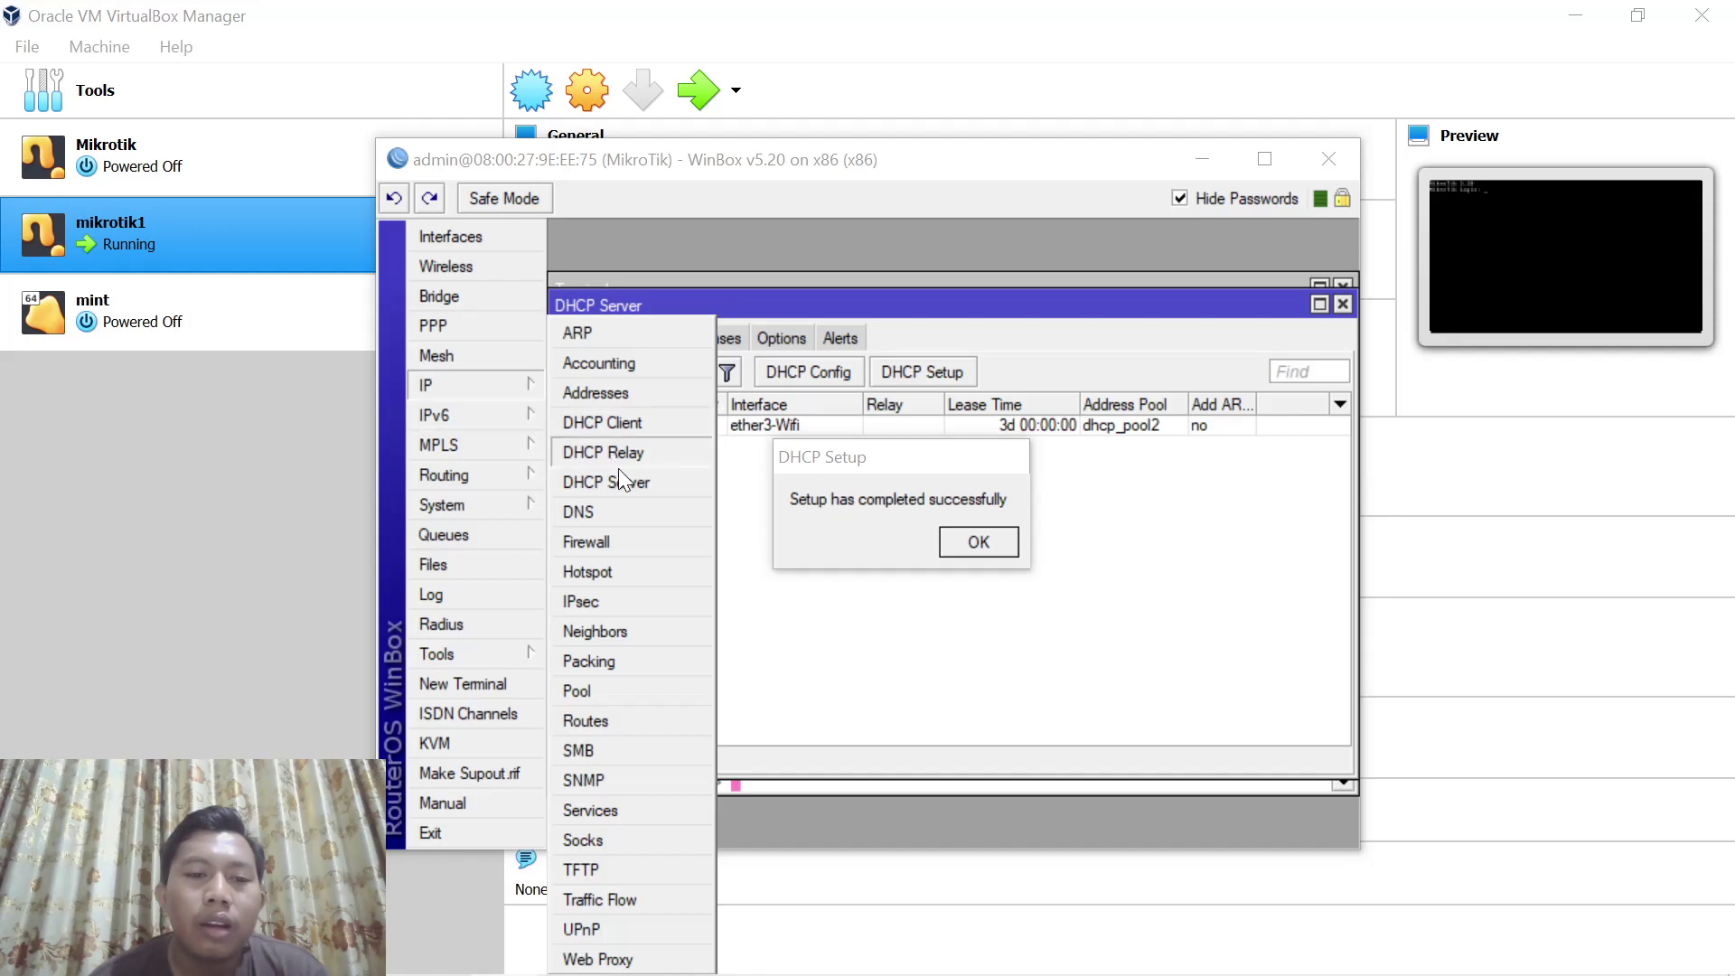
Enable Allow Remote Requests in the router's DNS settings and apply it
click(600, 512)
drag(865, 454, 873, 637)
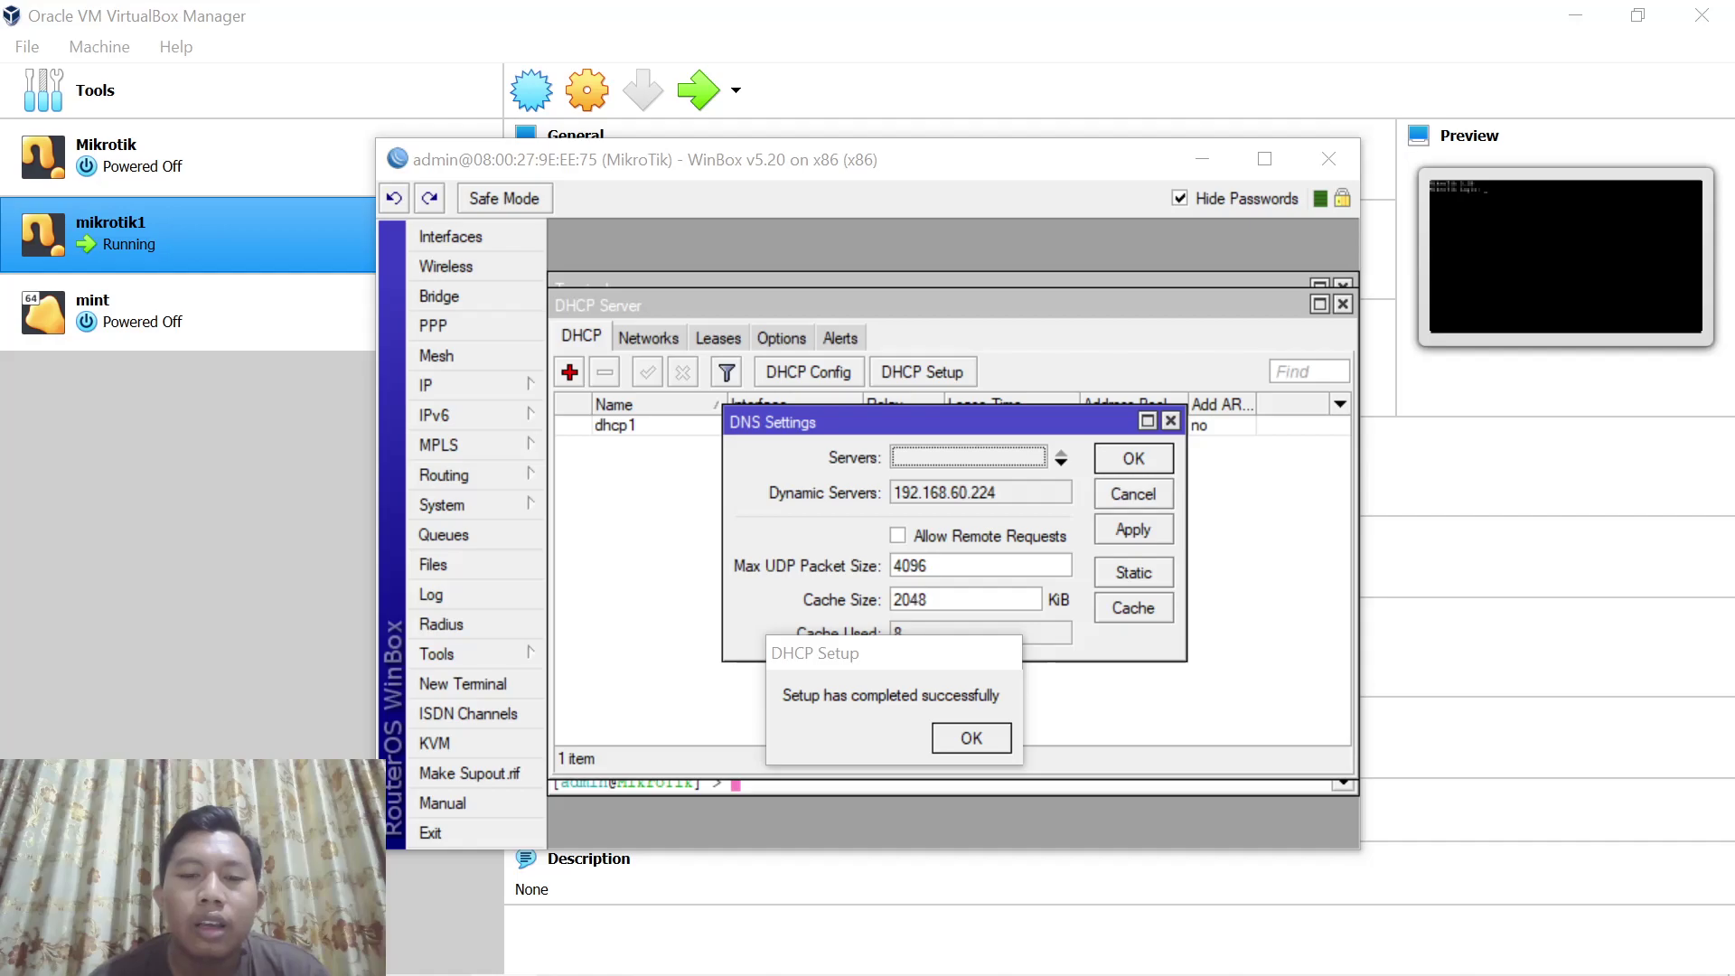
click(901, 535)
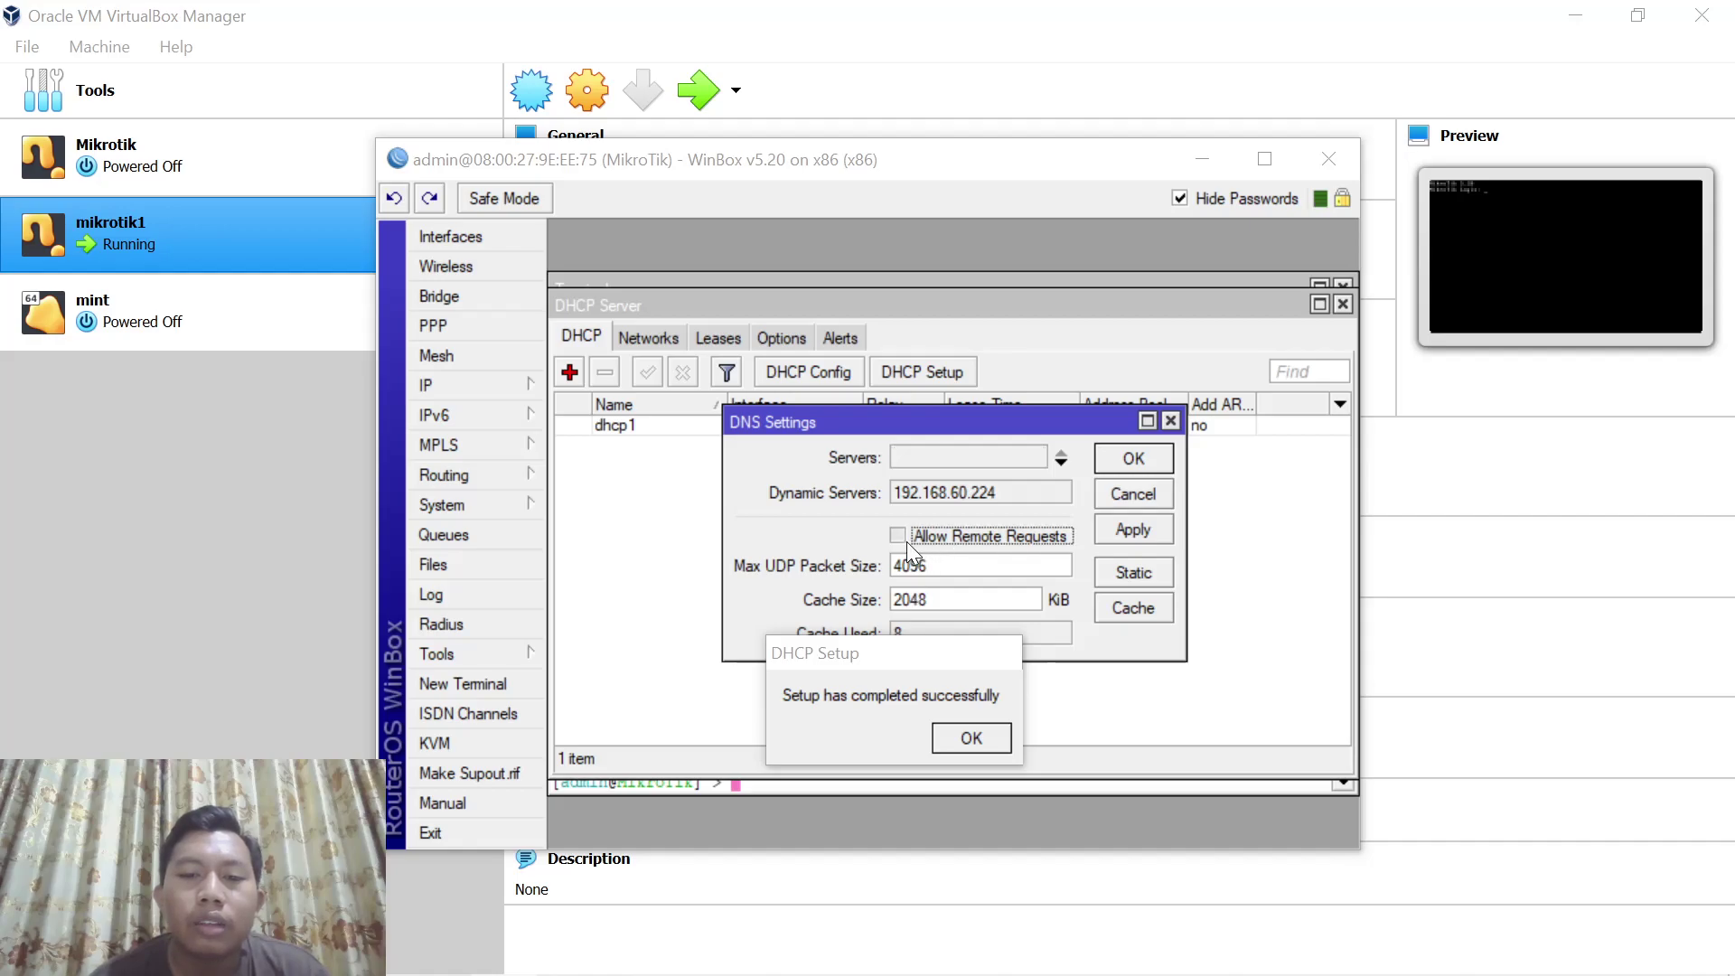
click(1126, 523)
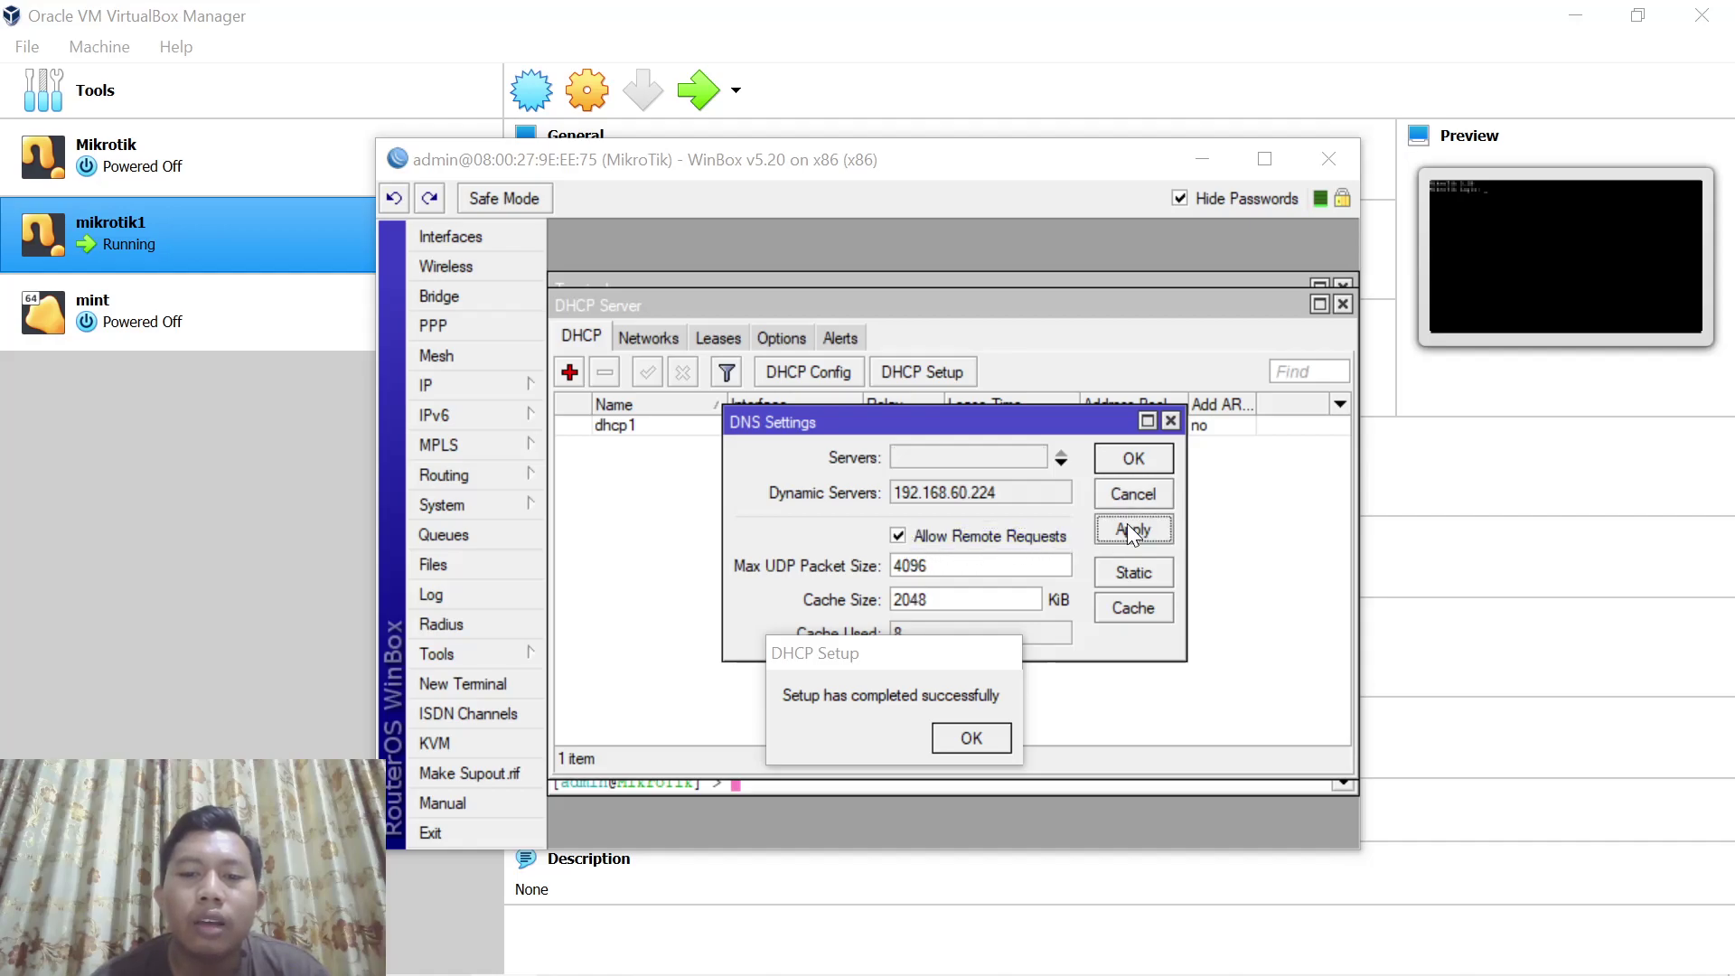
click(1147, 458)
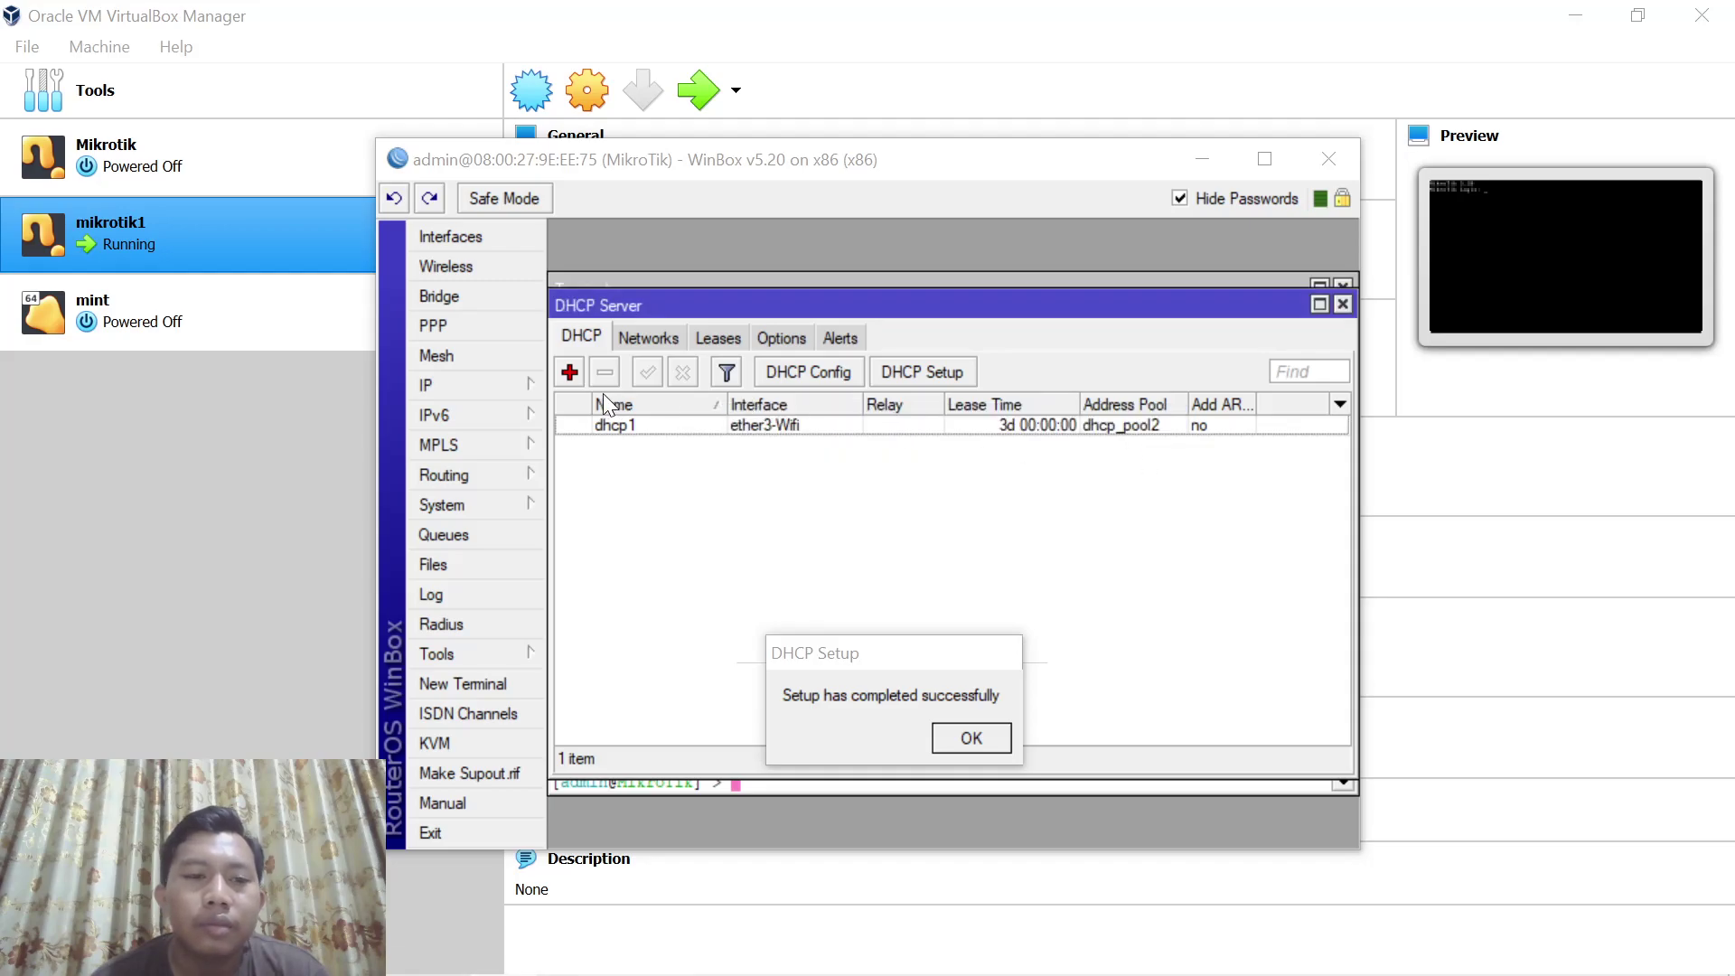
click(512, 382)
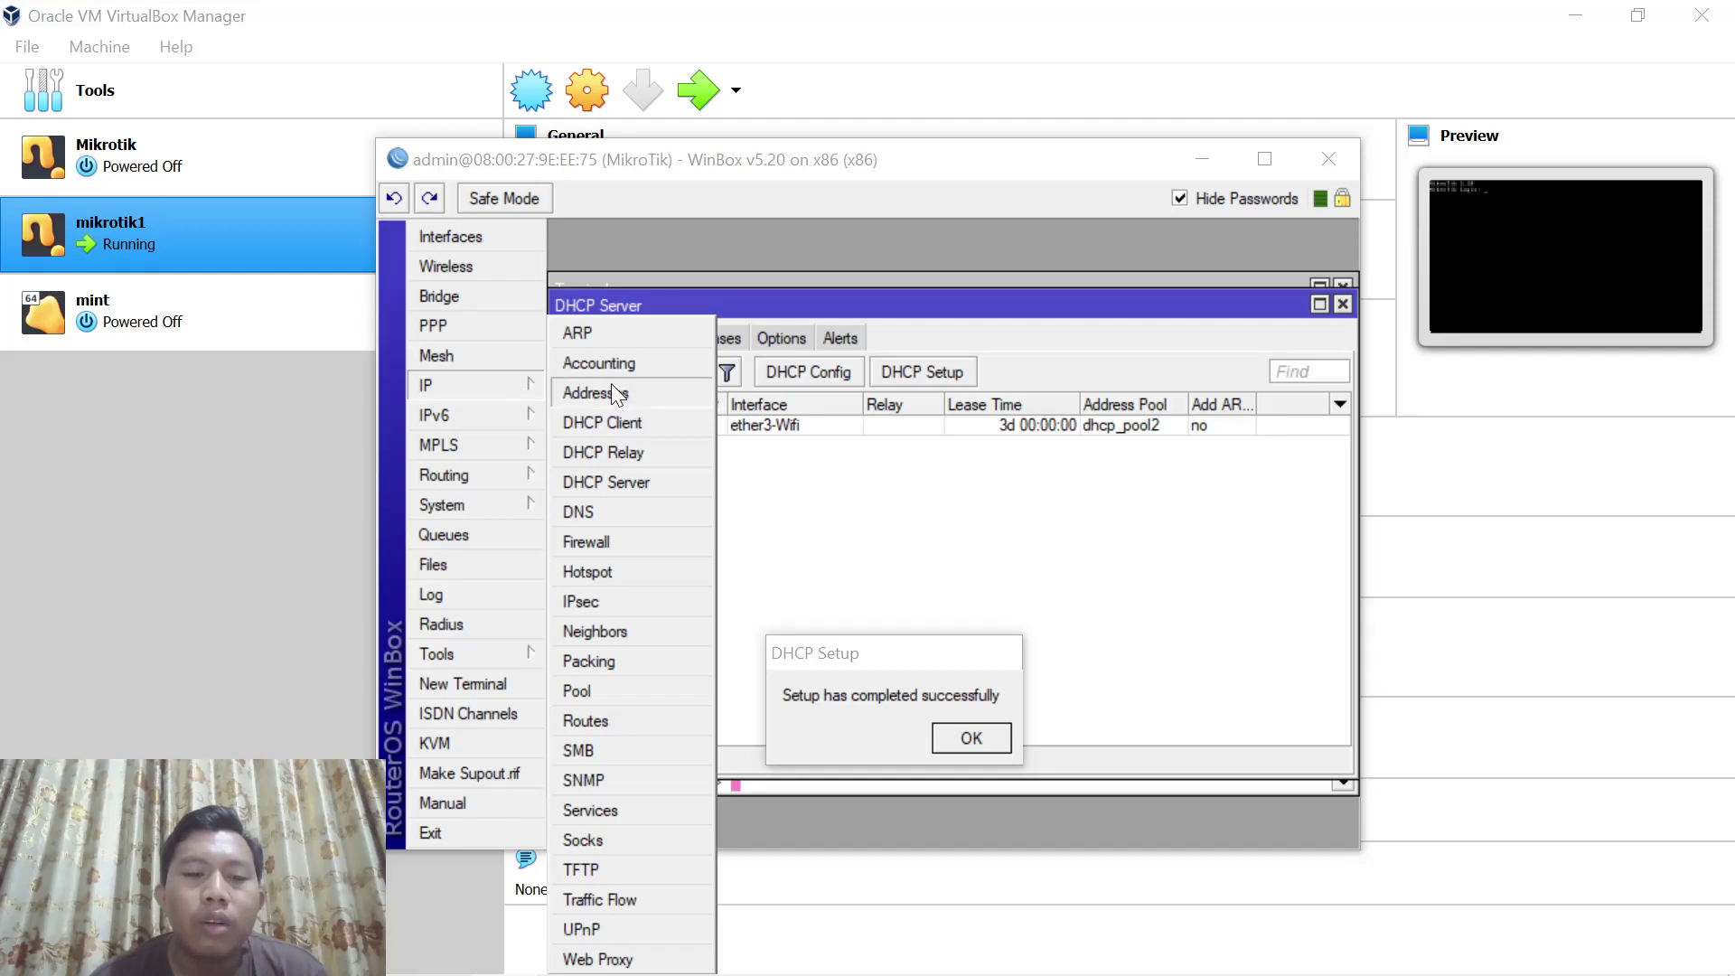
Create a srcnat NAT rule with Out. Interface ether1-WAN and action masquerade
click(589, 537)
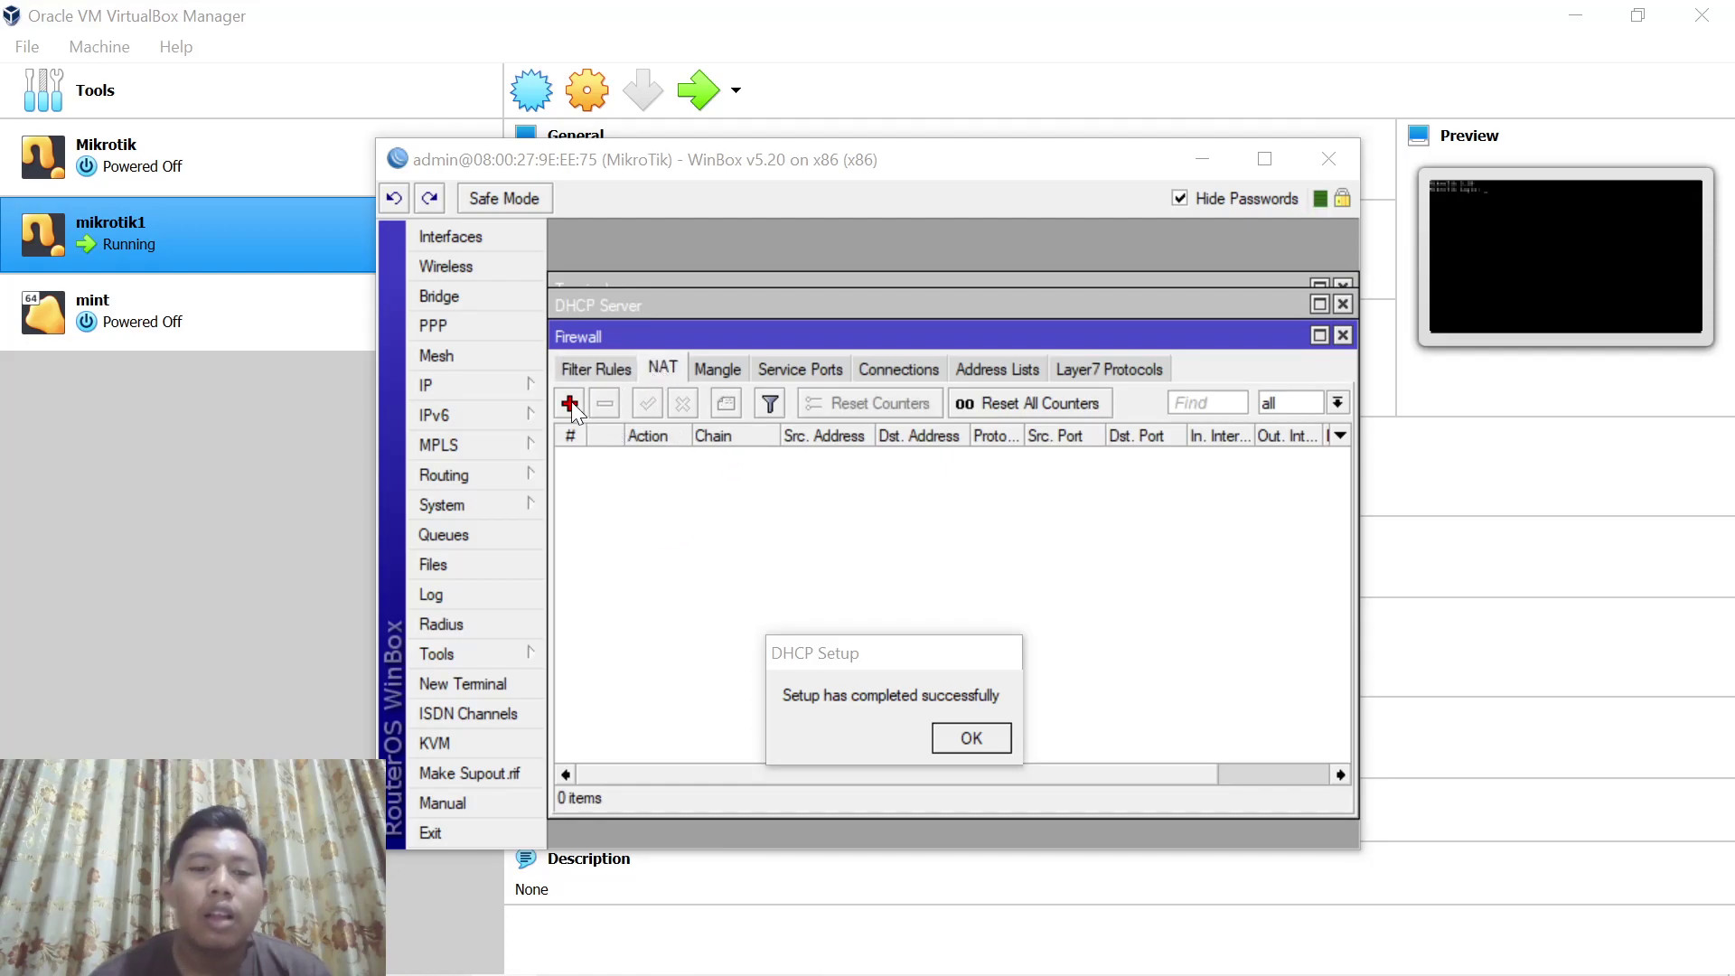
click(576, 404)
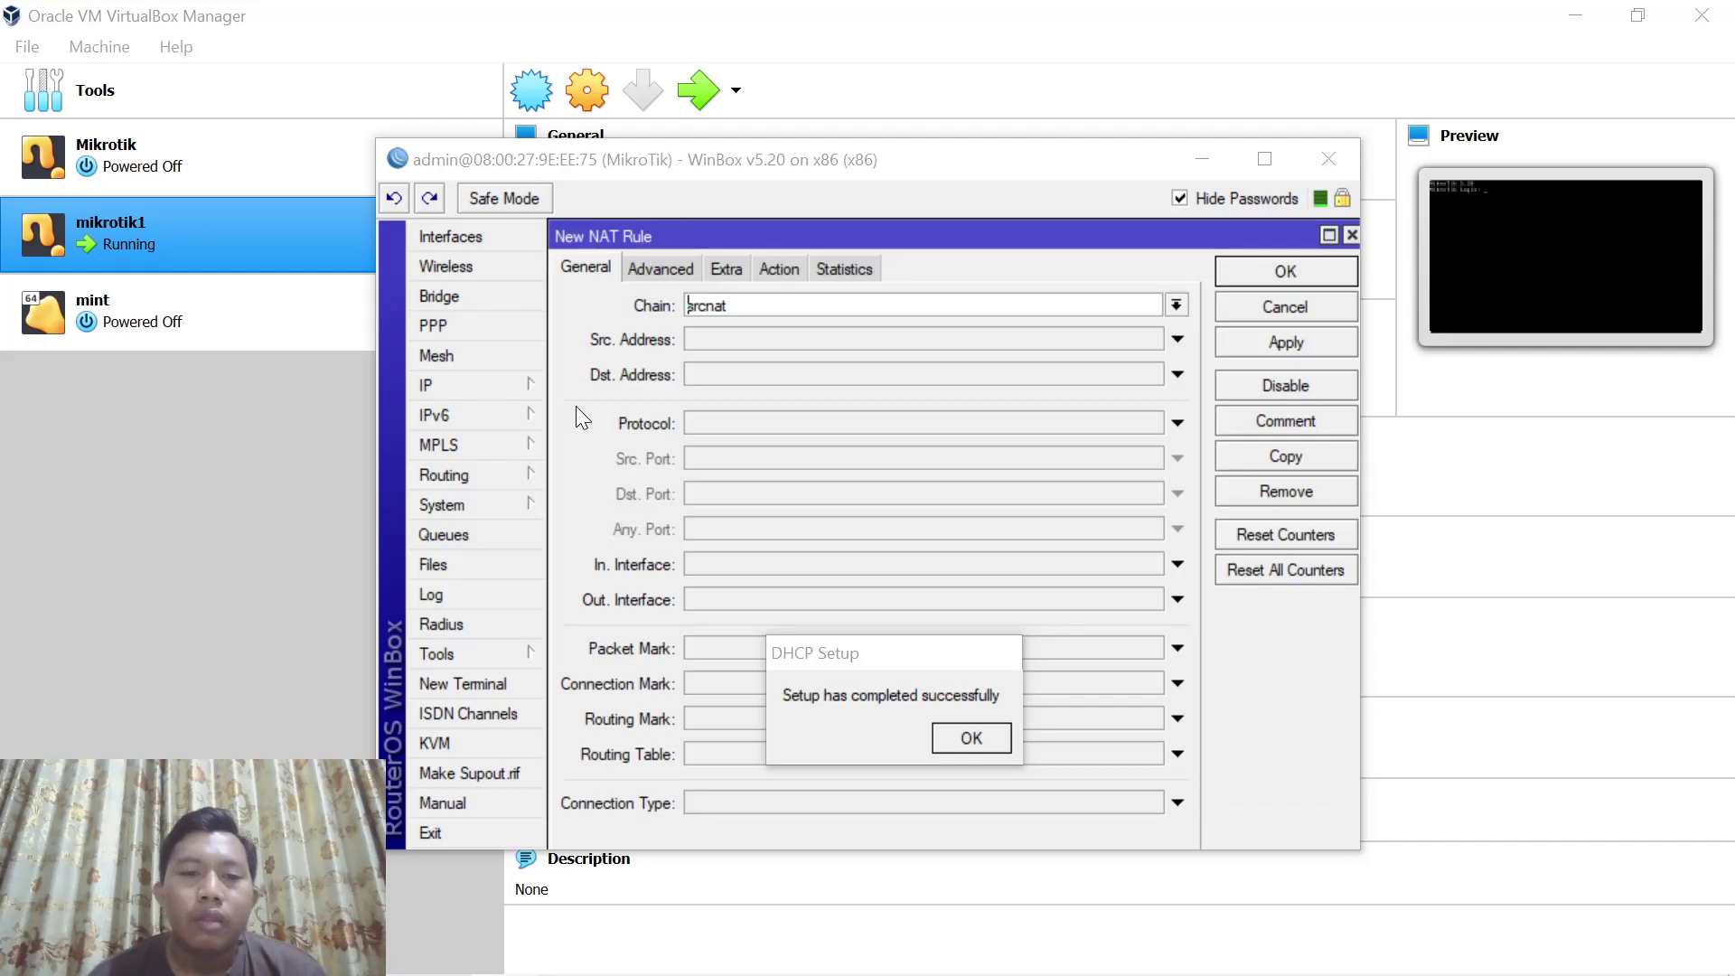
click(819, 591)
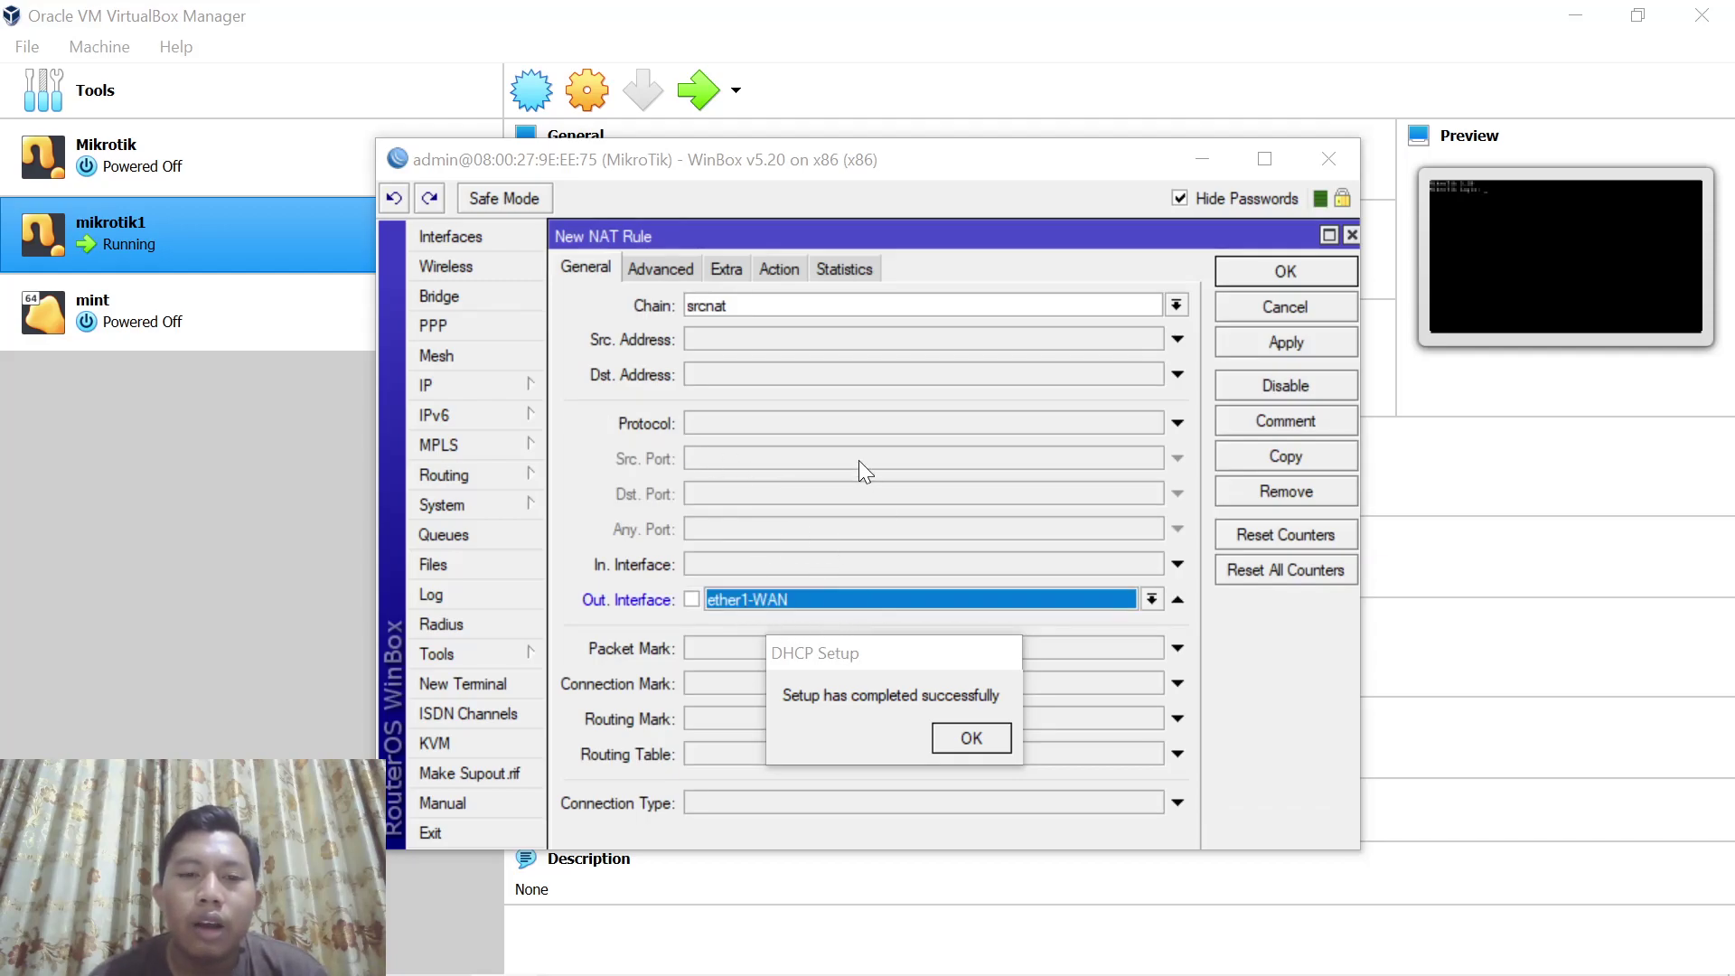
click(779, 268)
click(779, 307)
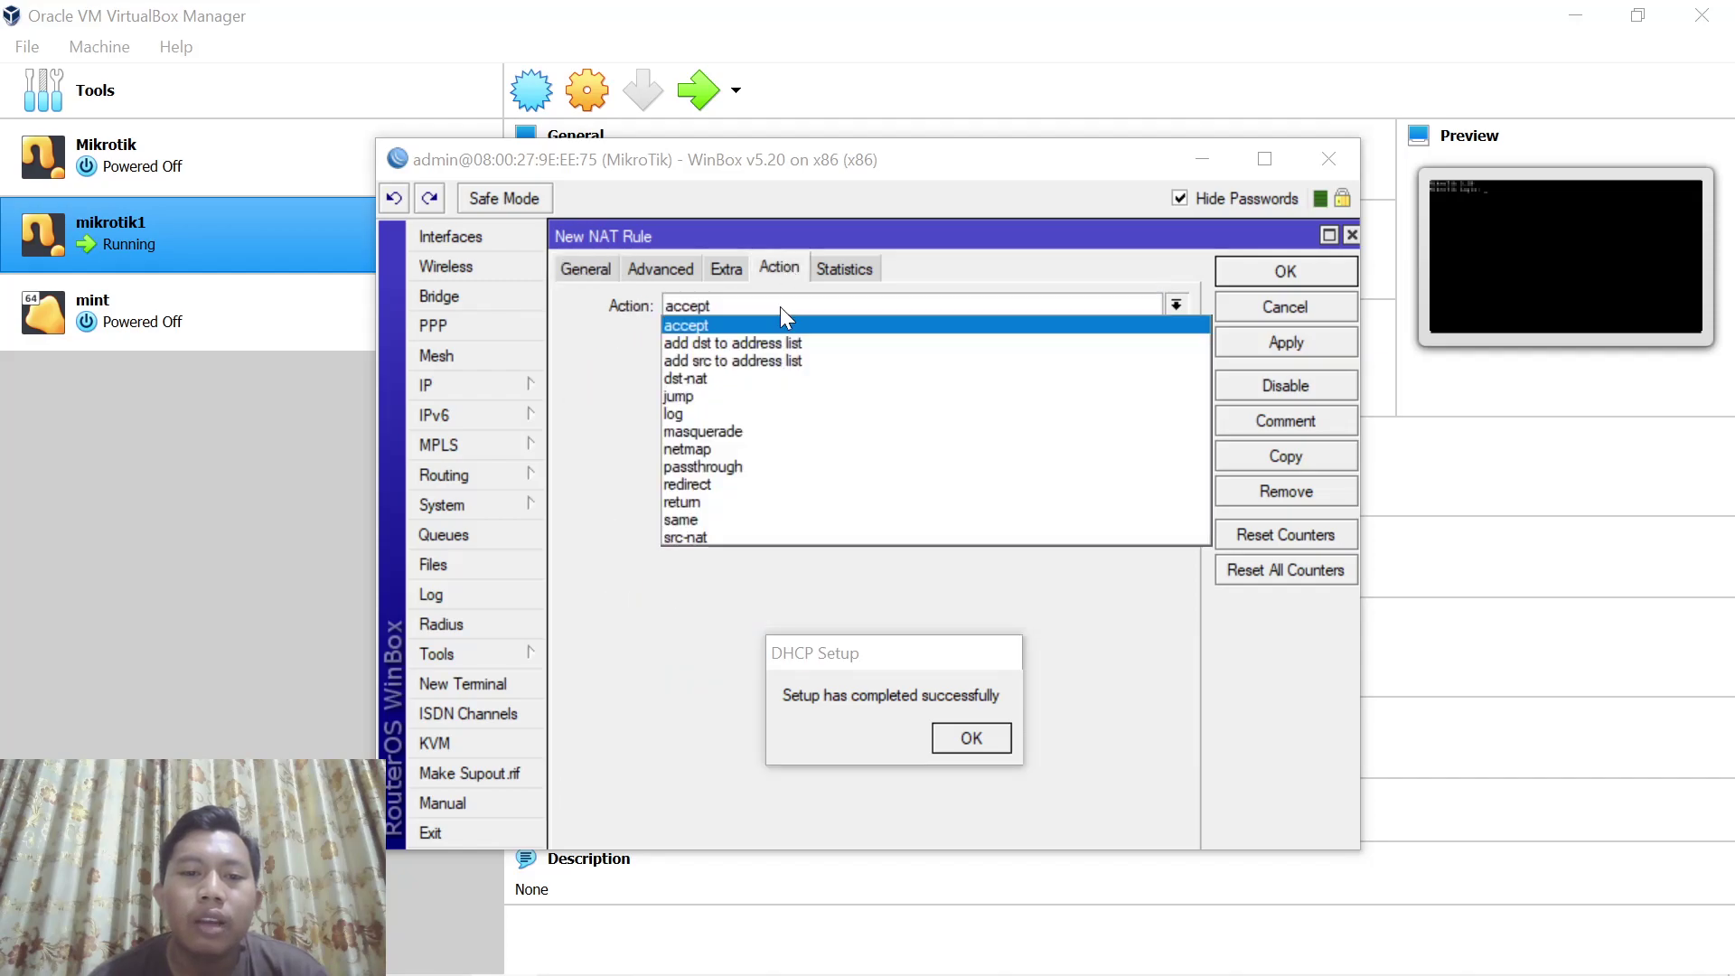
click(745, 431)
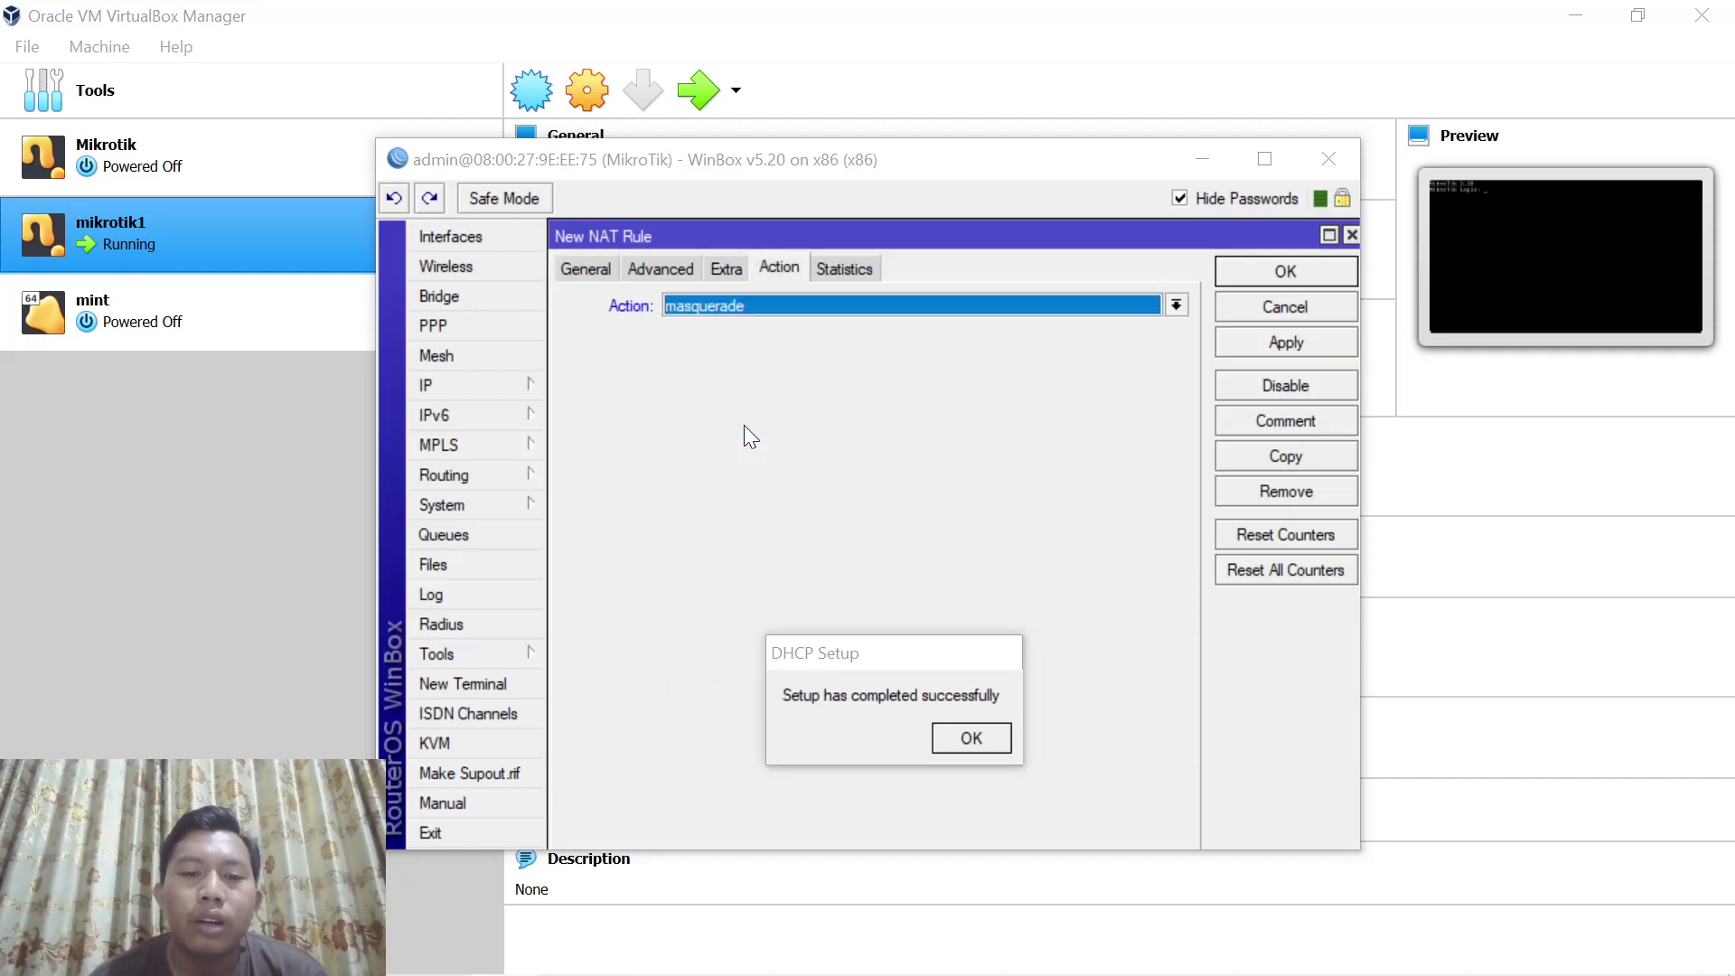
click(1277, 344)
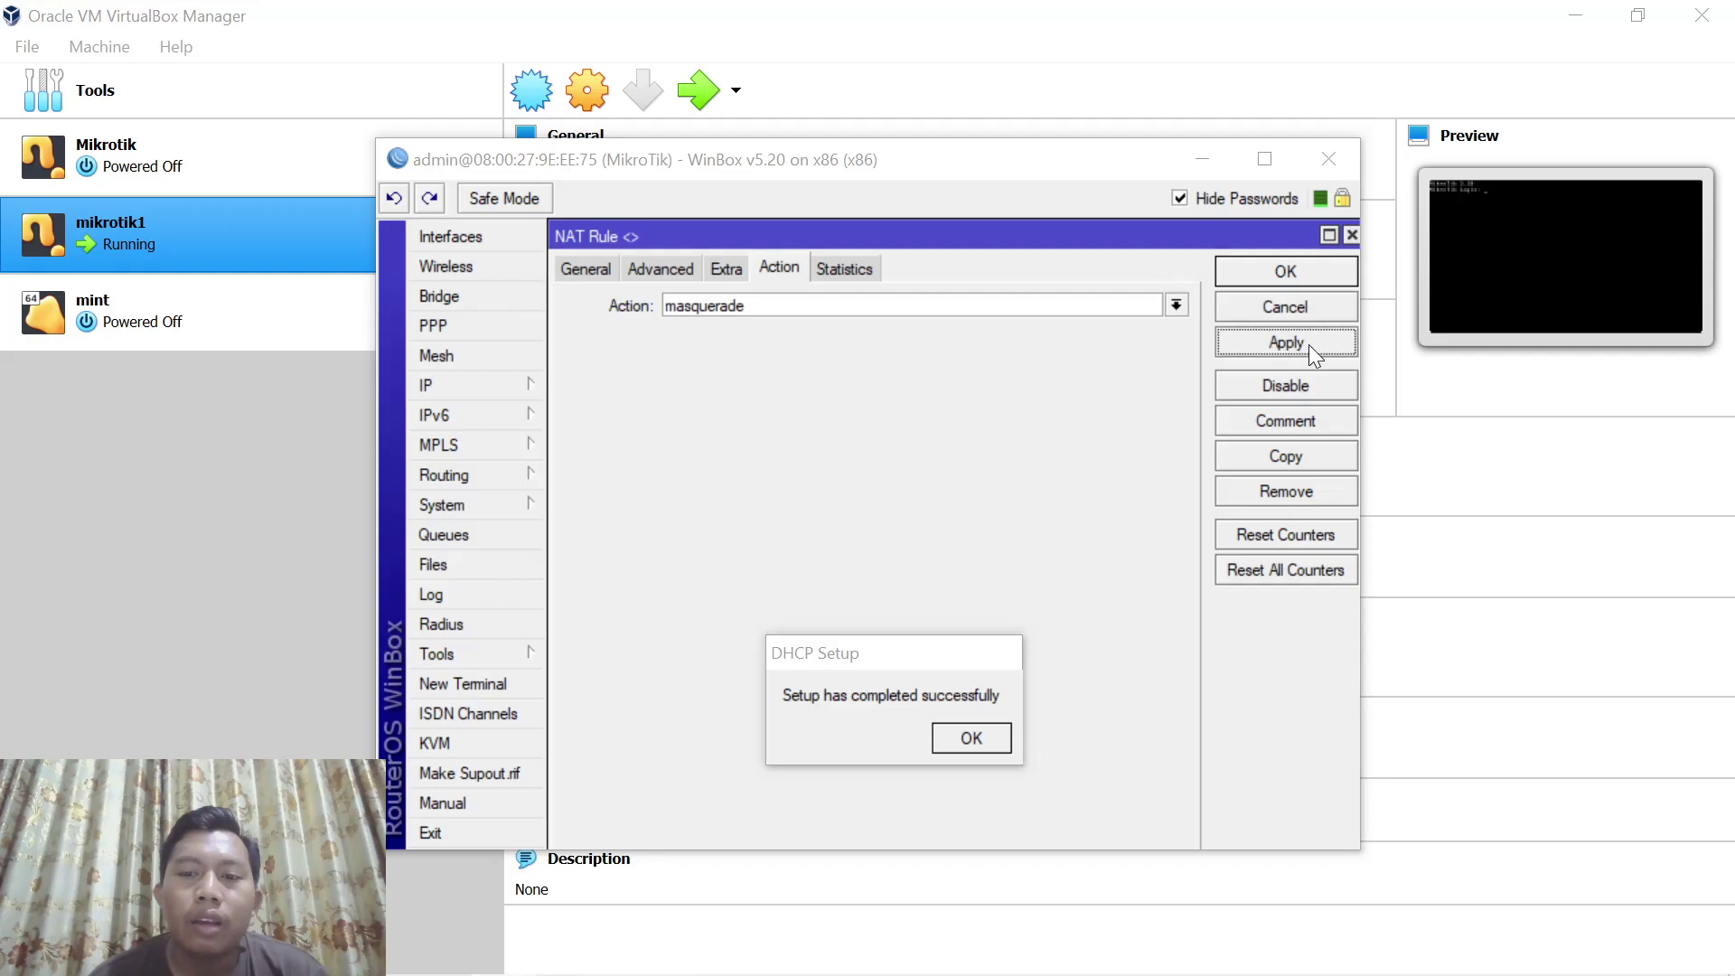
click(1342, 269)
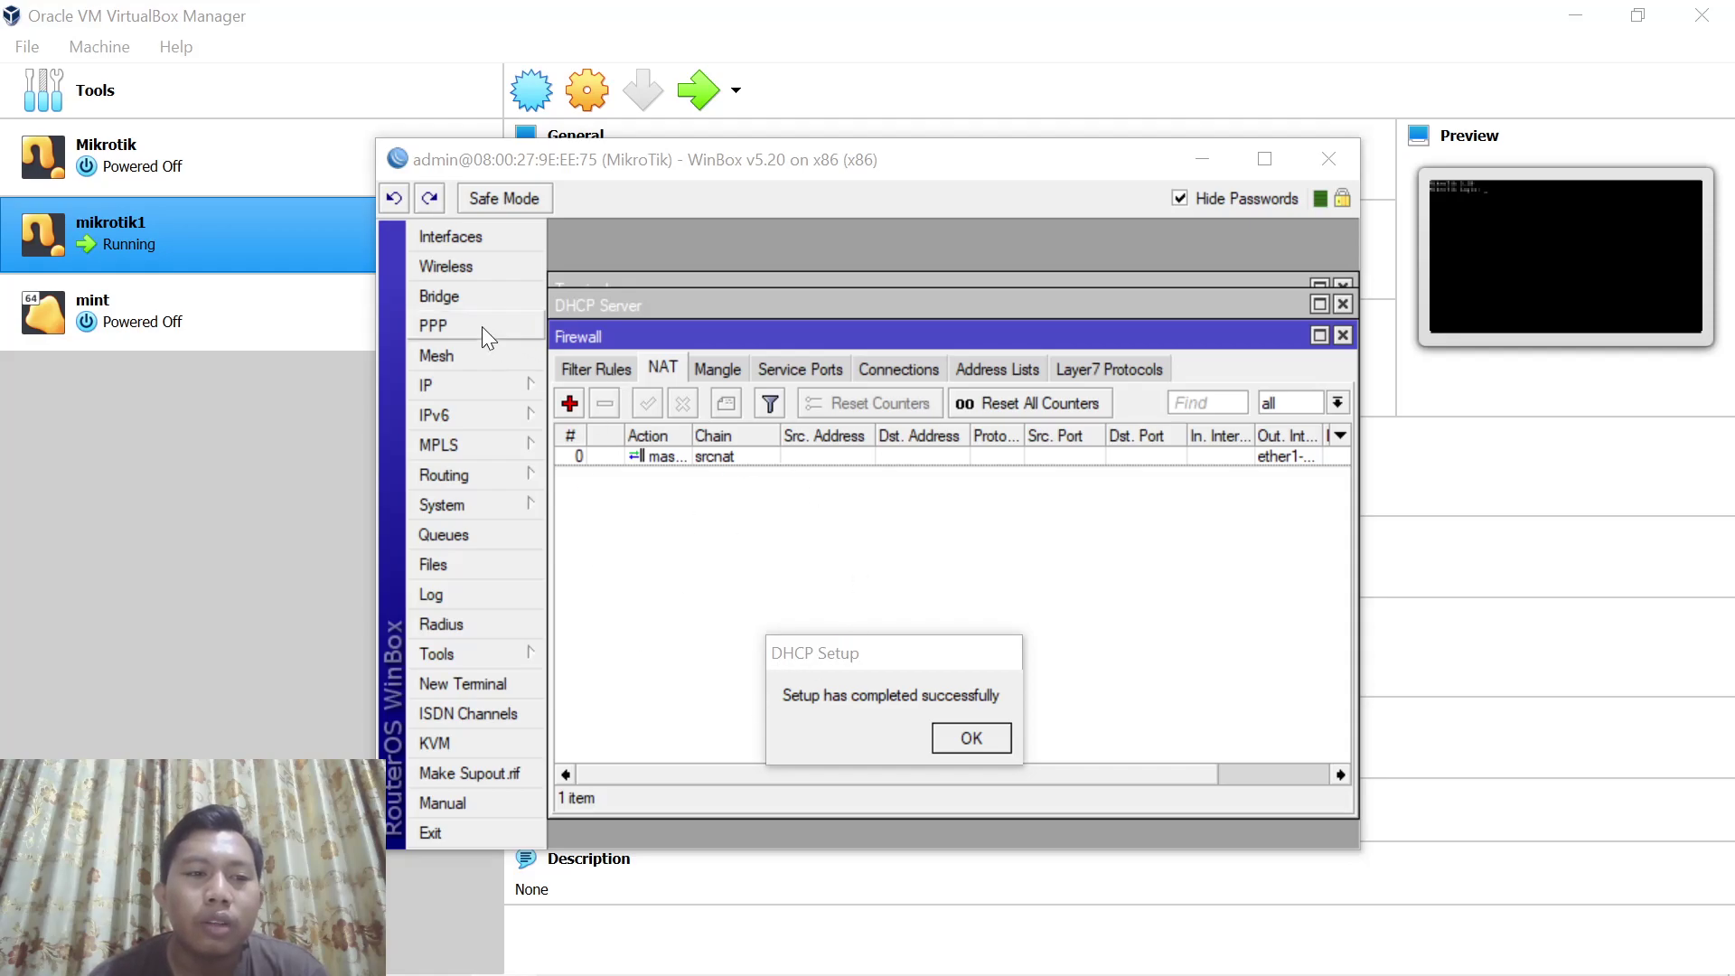
Start the mint VM and dismiss the keyboard capture and mouse integration notices
click(233, 313)
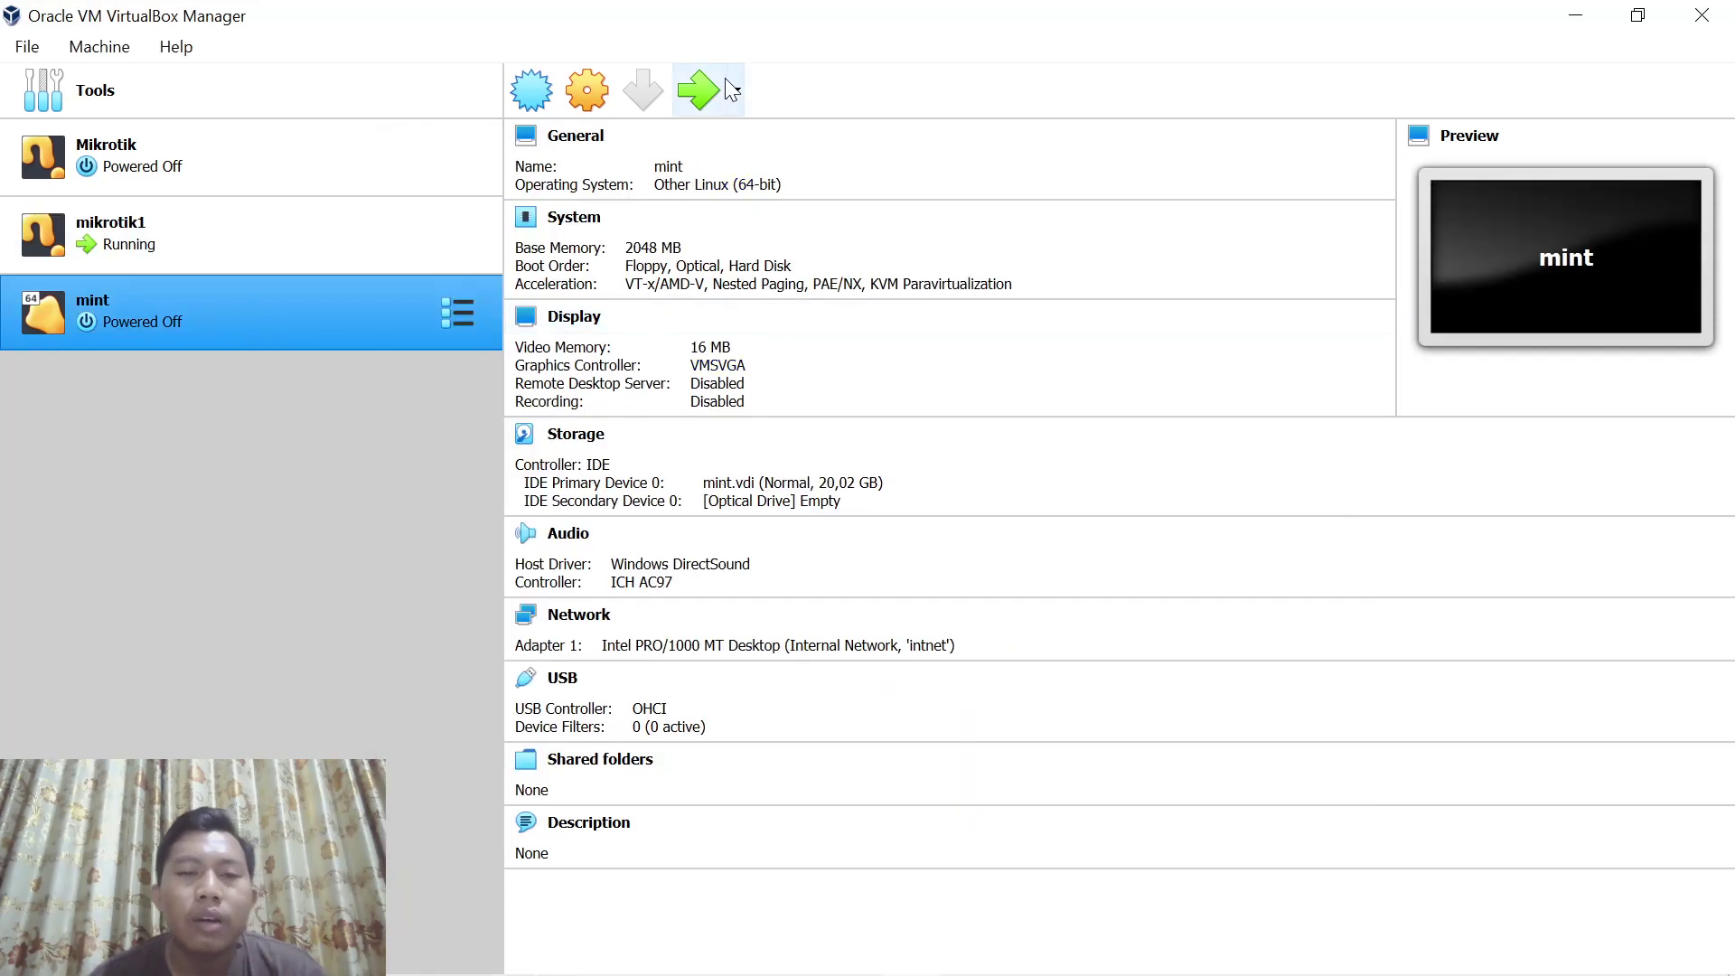
click(702, 91)
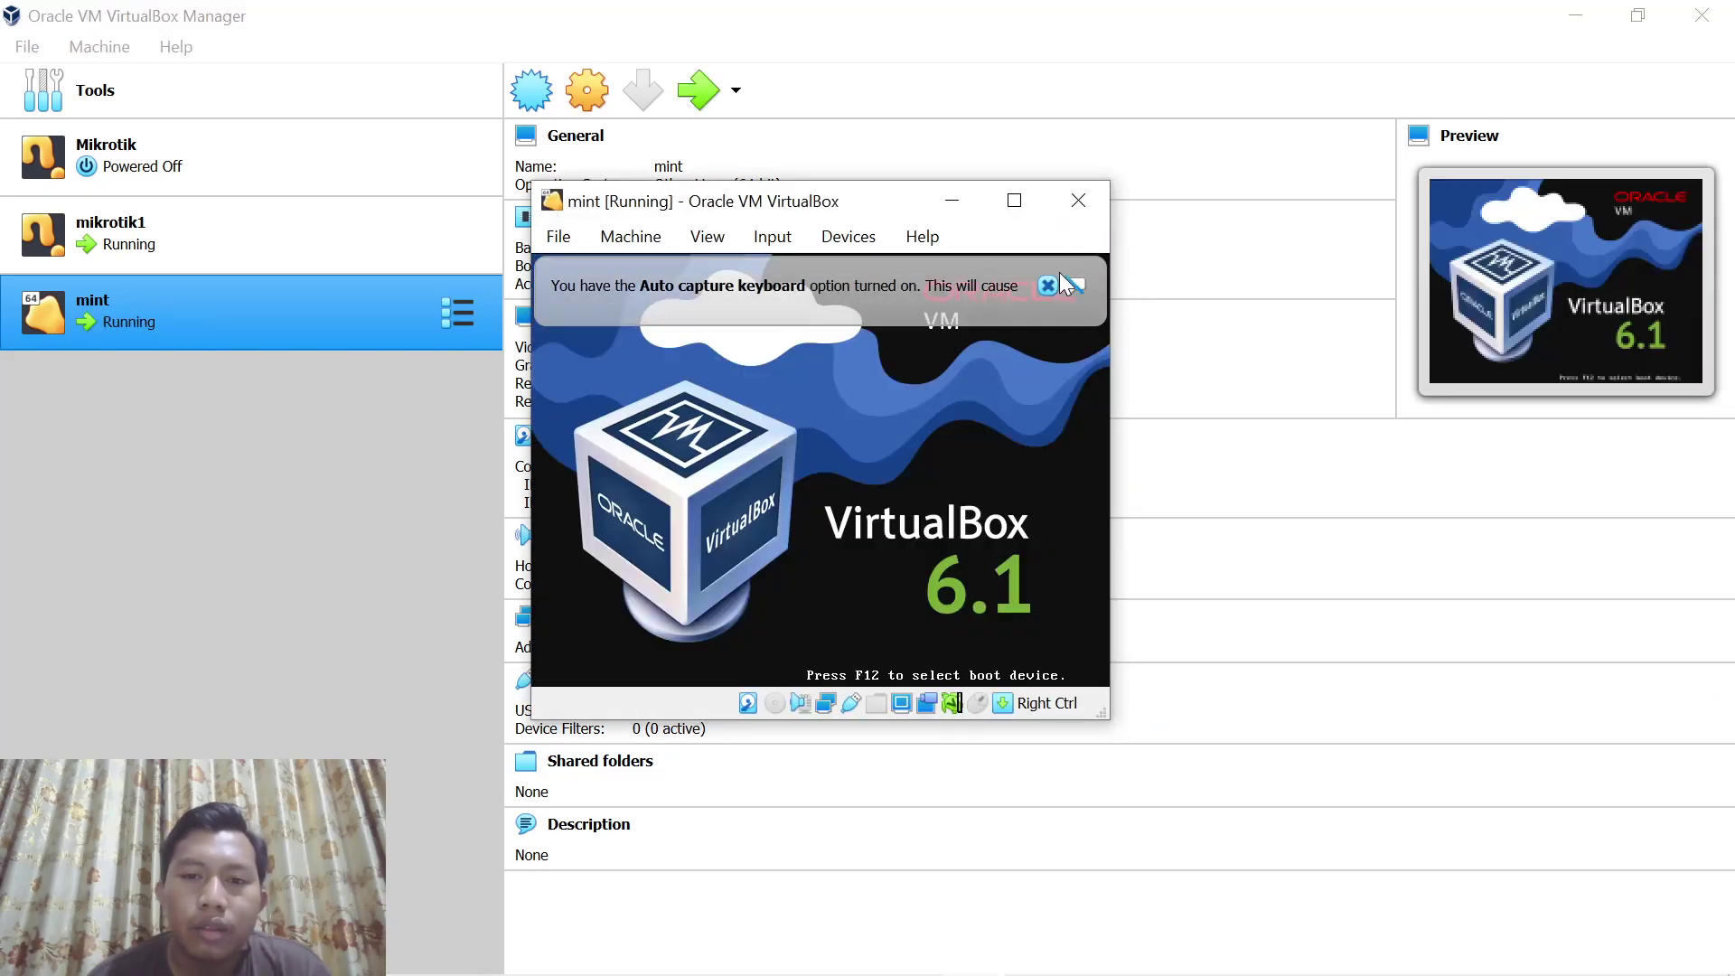
click(1050, 281)
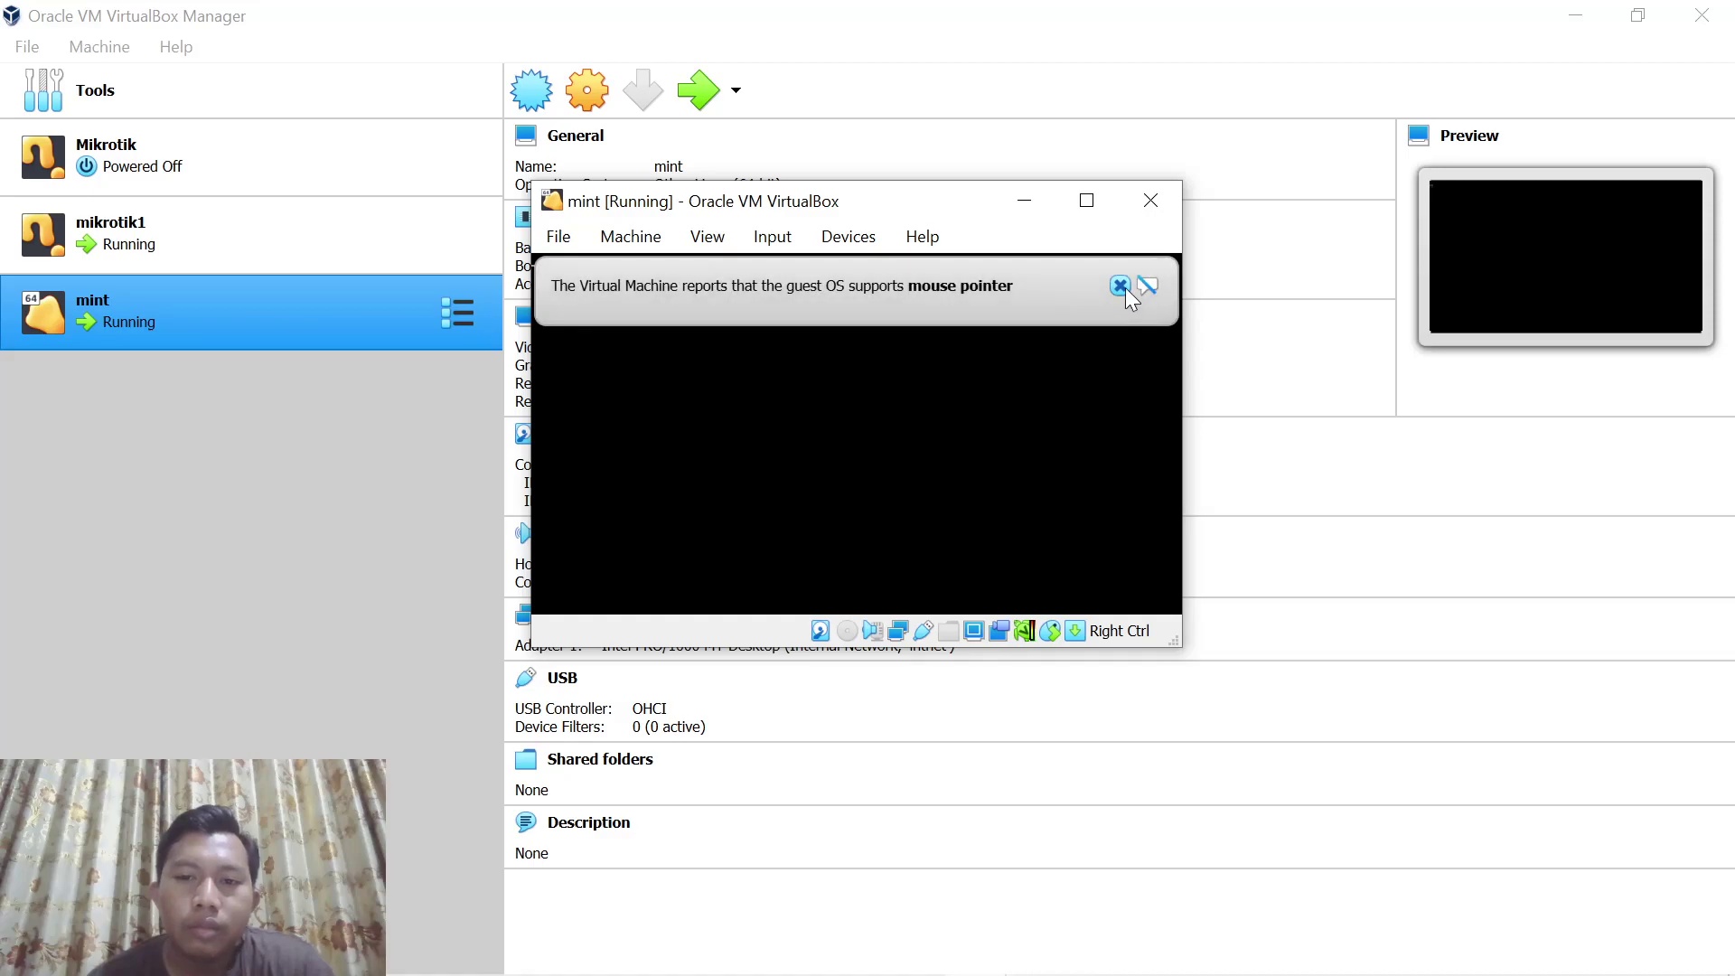
click(1120, 286)
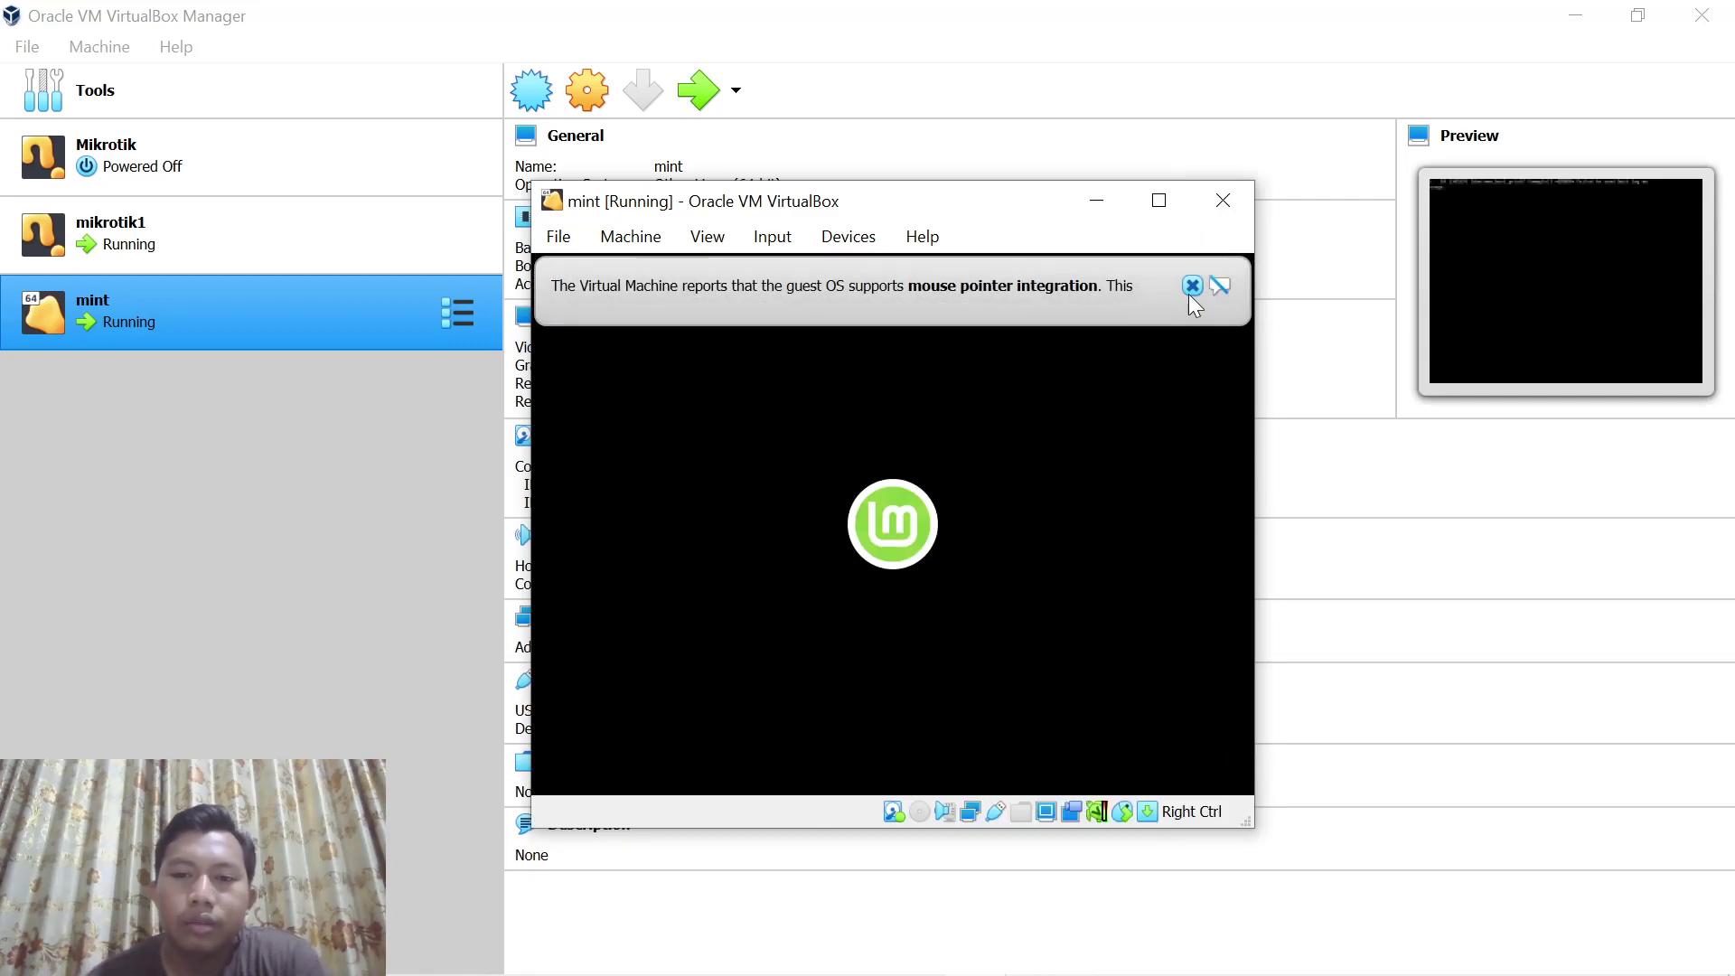
Dismiss the mouse integration notice while Linux Mint boots to its desktop
click(1194, 286)
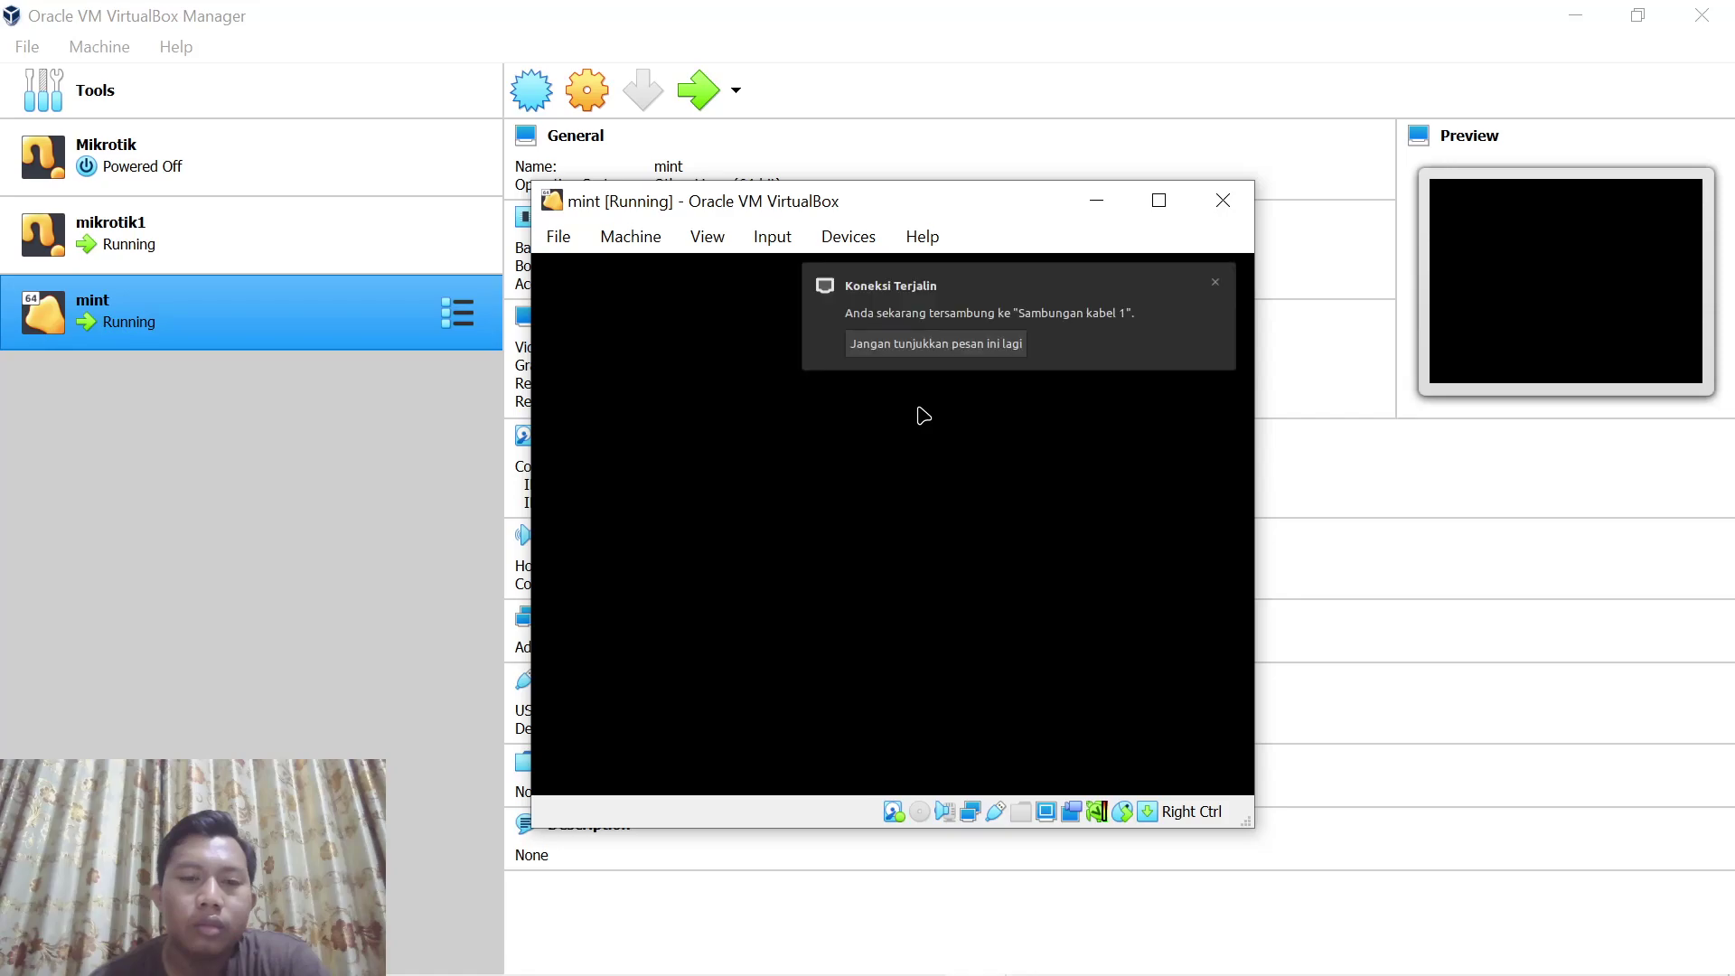
Ping gateway 172.16.68.1 from the Mint terminal and stop it, showing 0% packet loss
click(1217, 284)
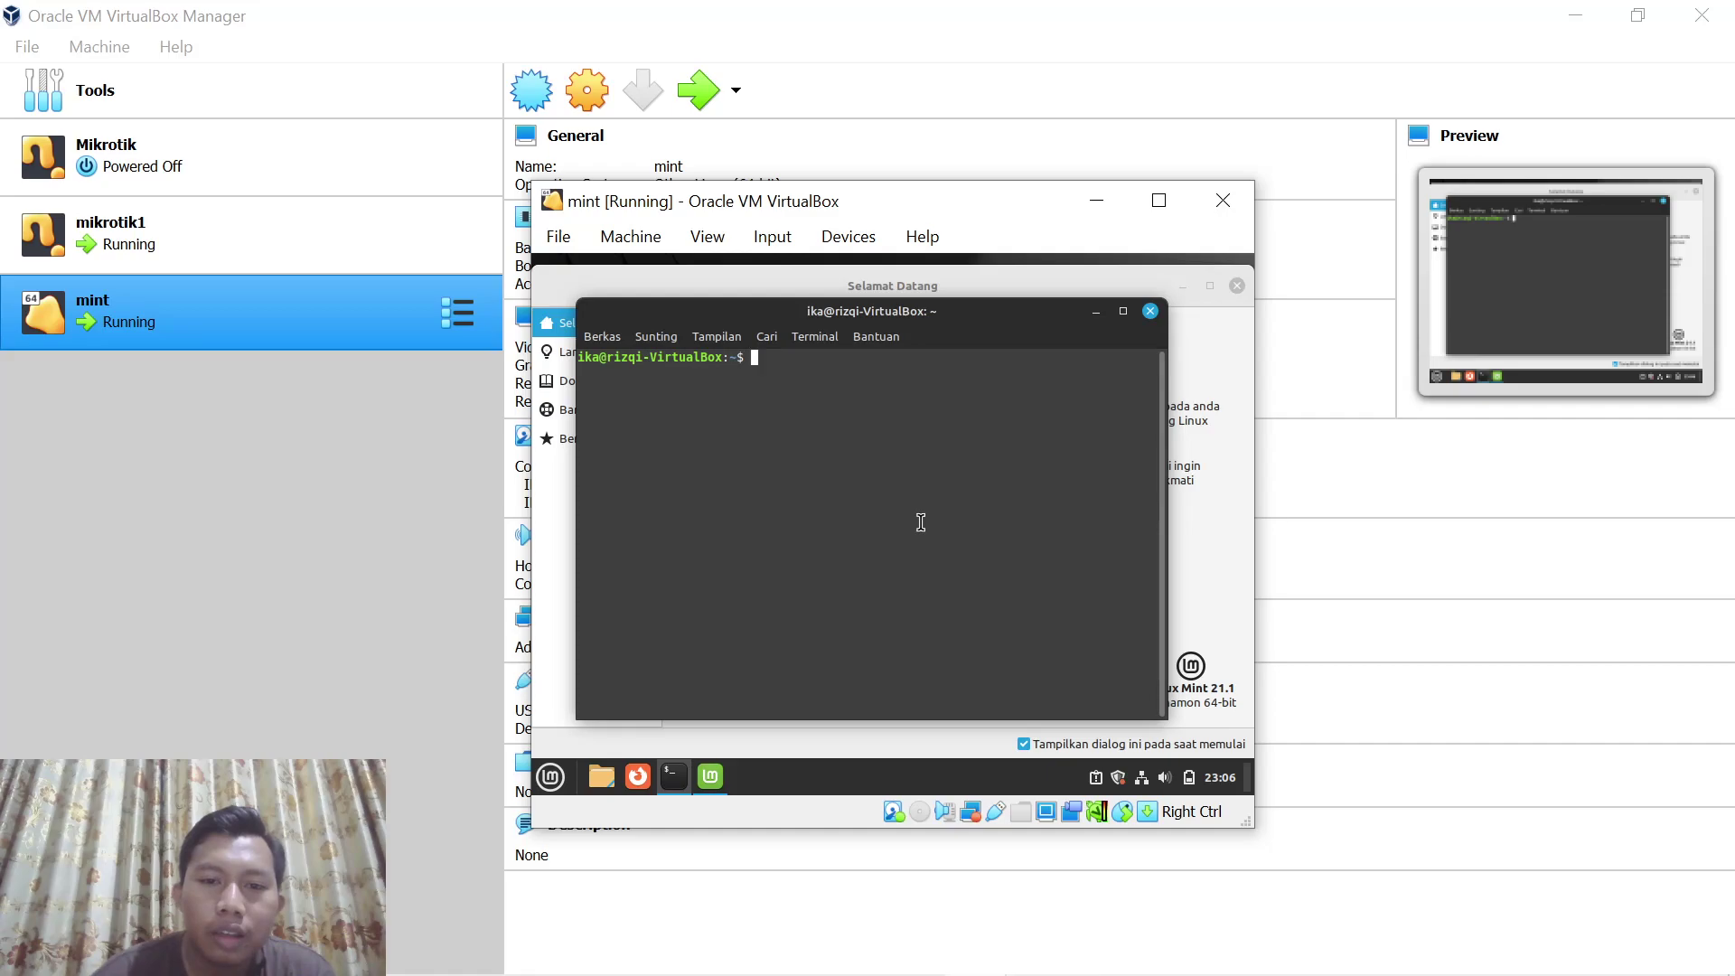
text(ping )
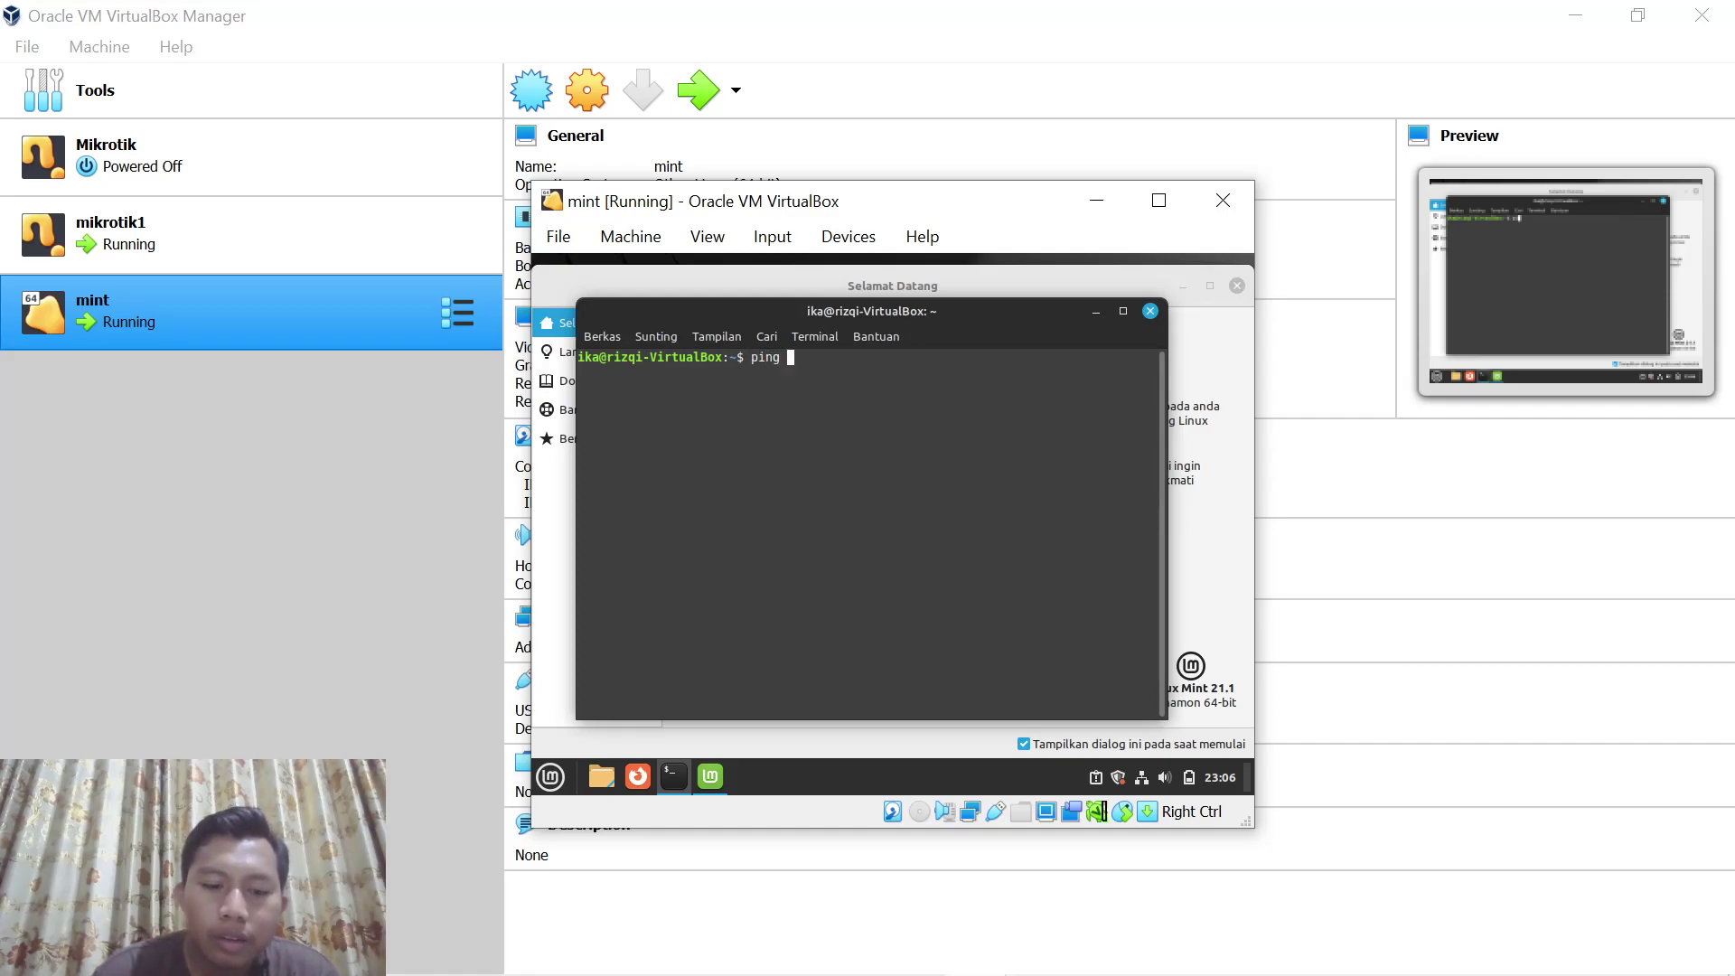
text(172.16)
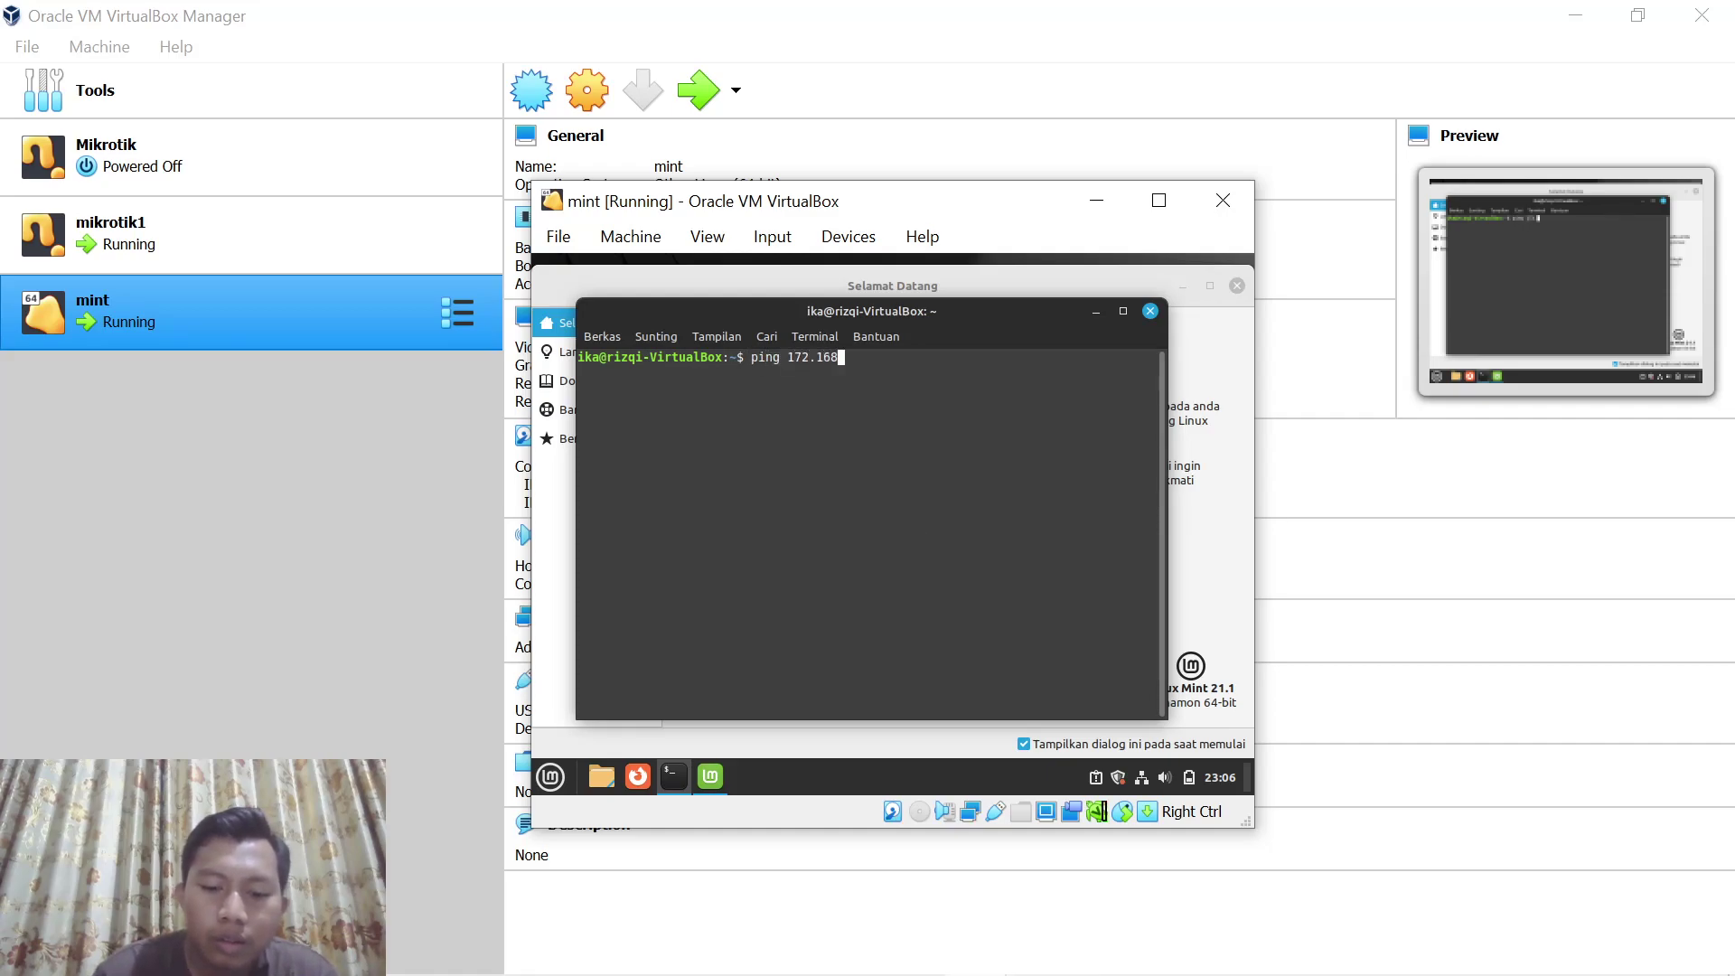
text(.68.1)
key(Return)
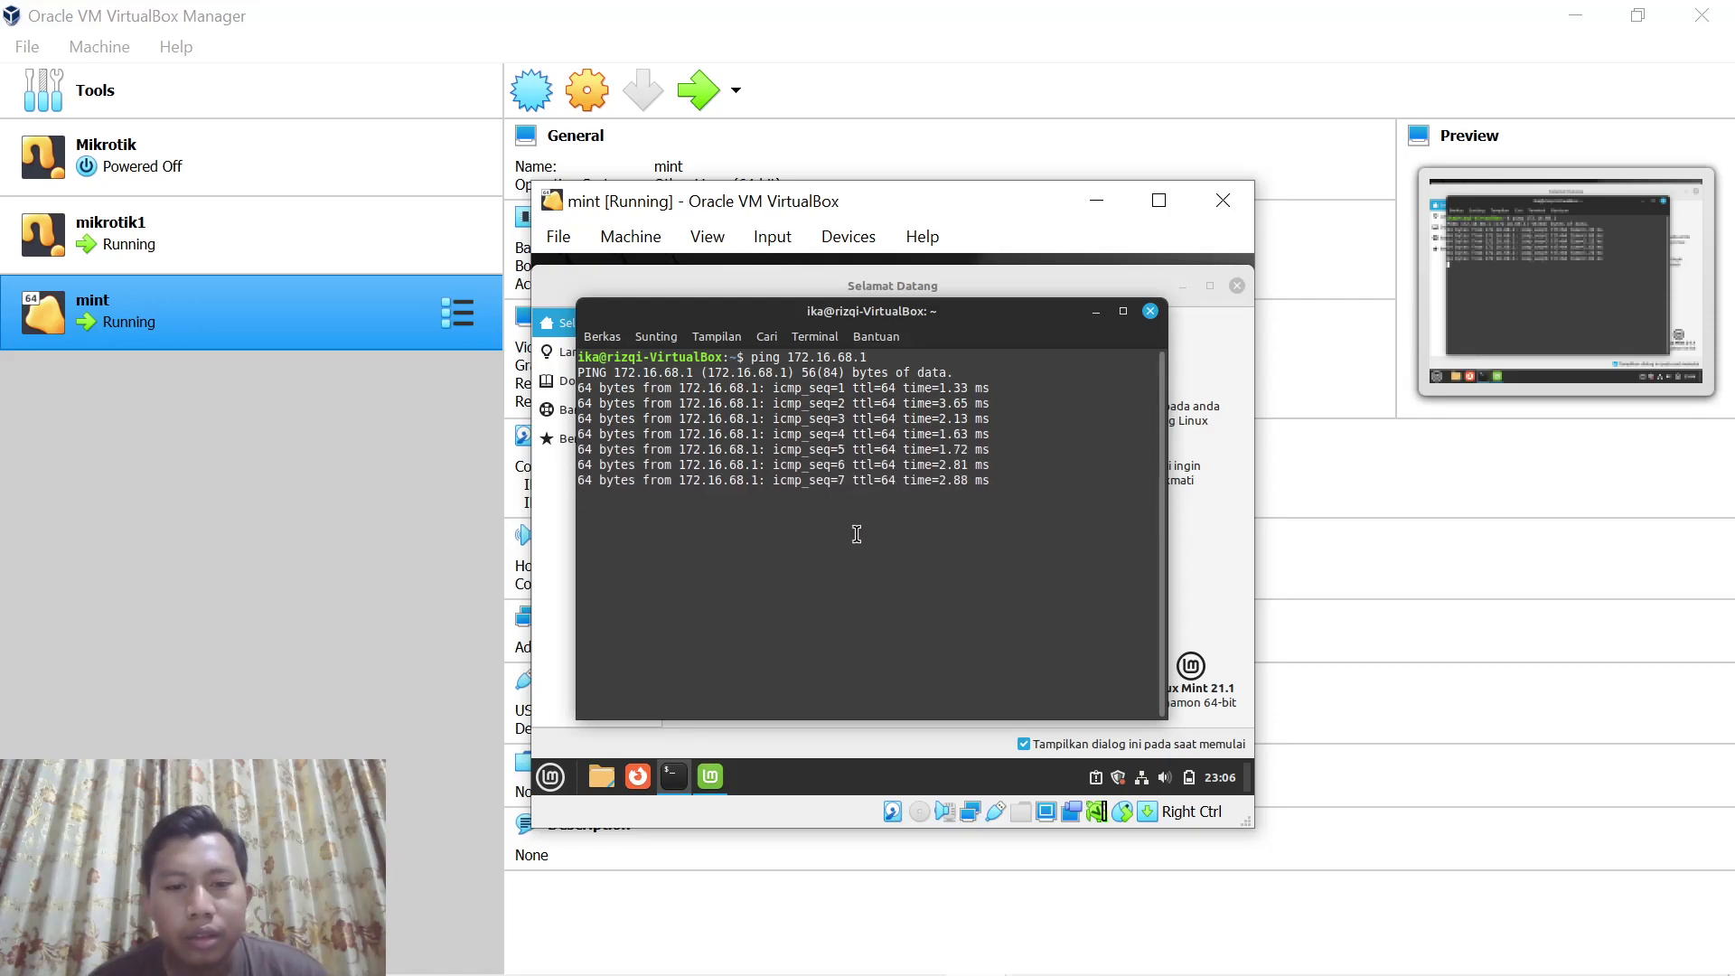
key(ctrl+c)
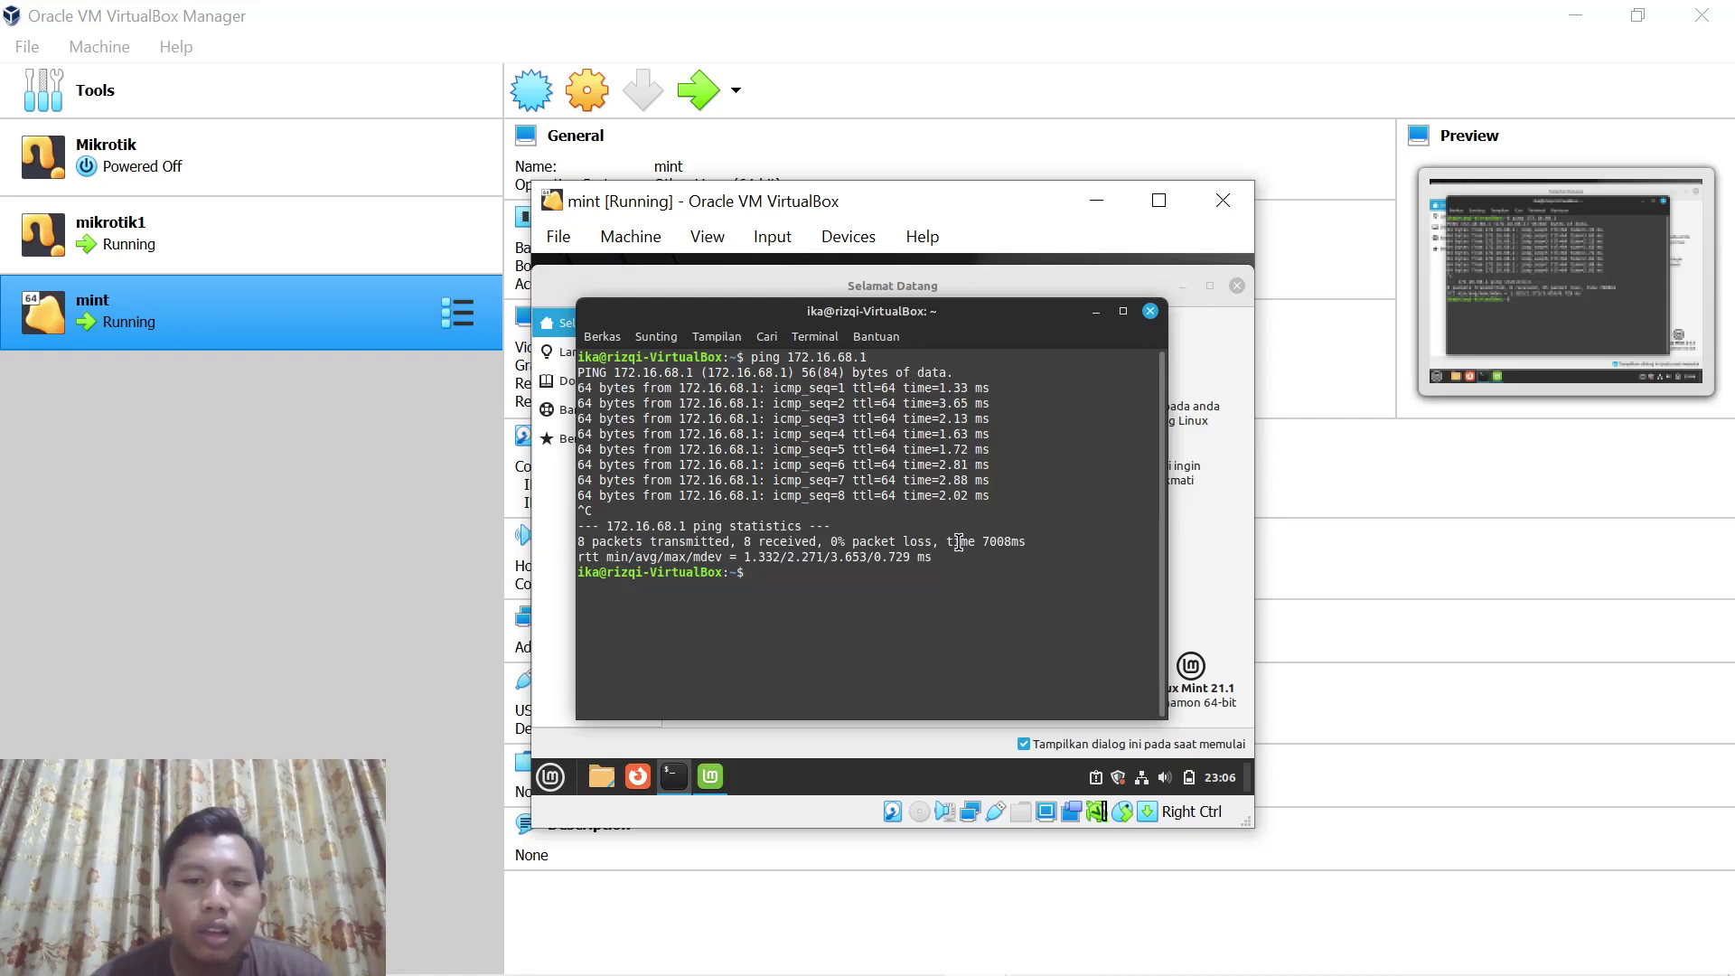
Start the Hotspot Setup wizard in IP > Hotspot and choose interface ether3-Wifi
mouse_move(742, 974)
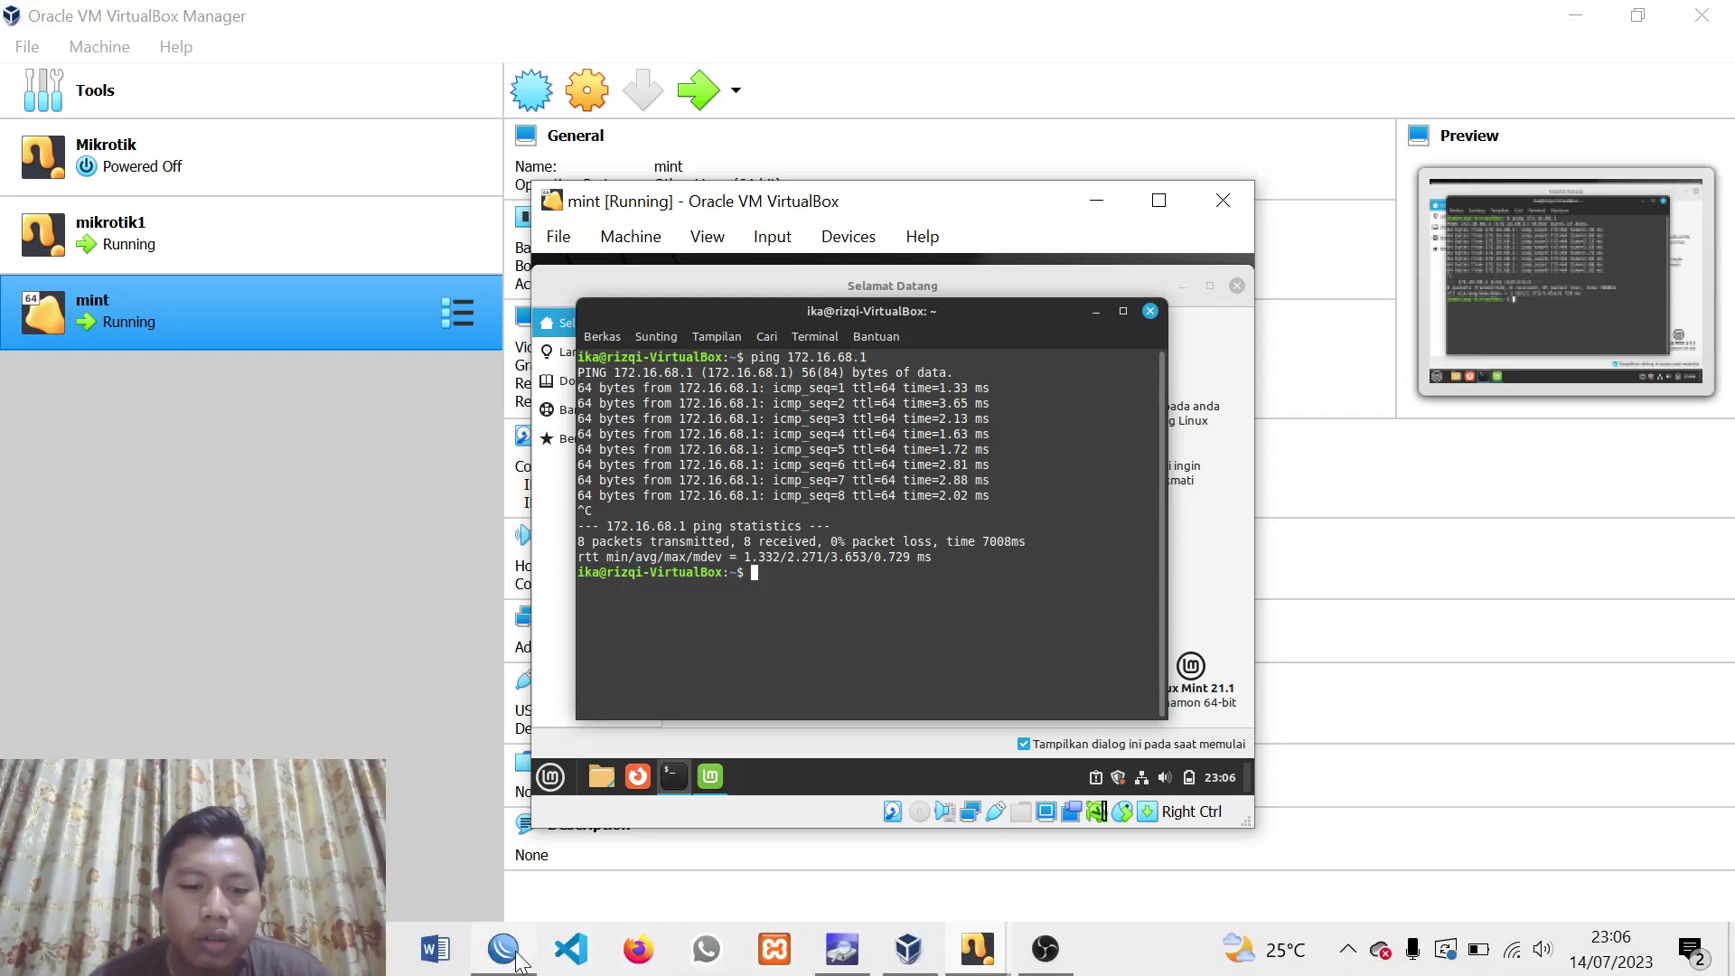
click(515, 956)
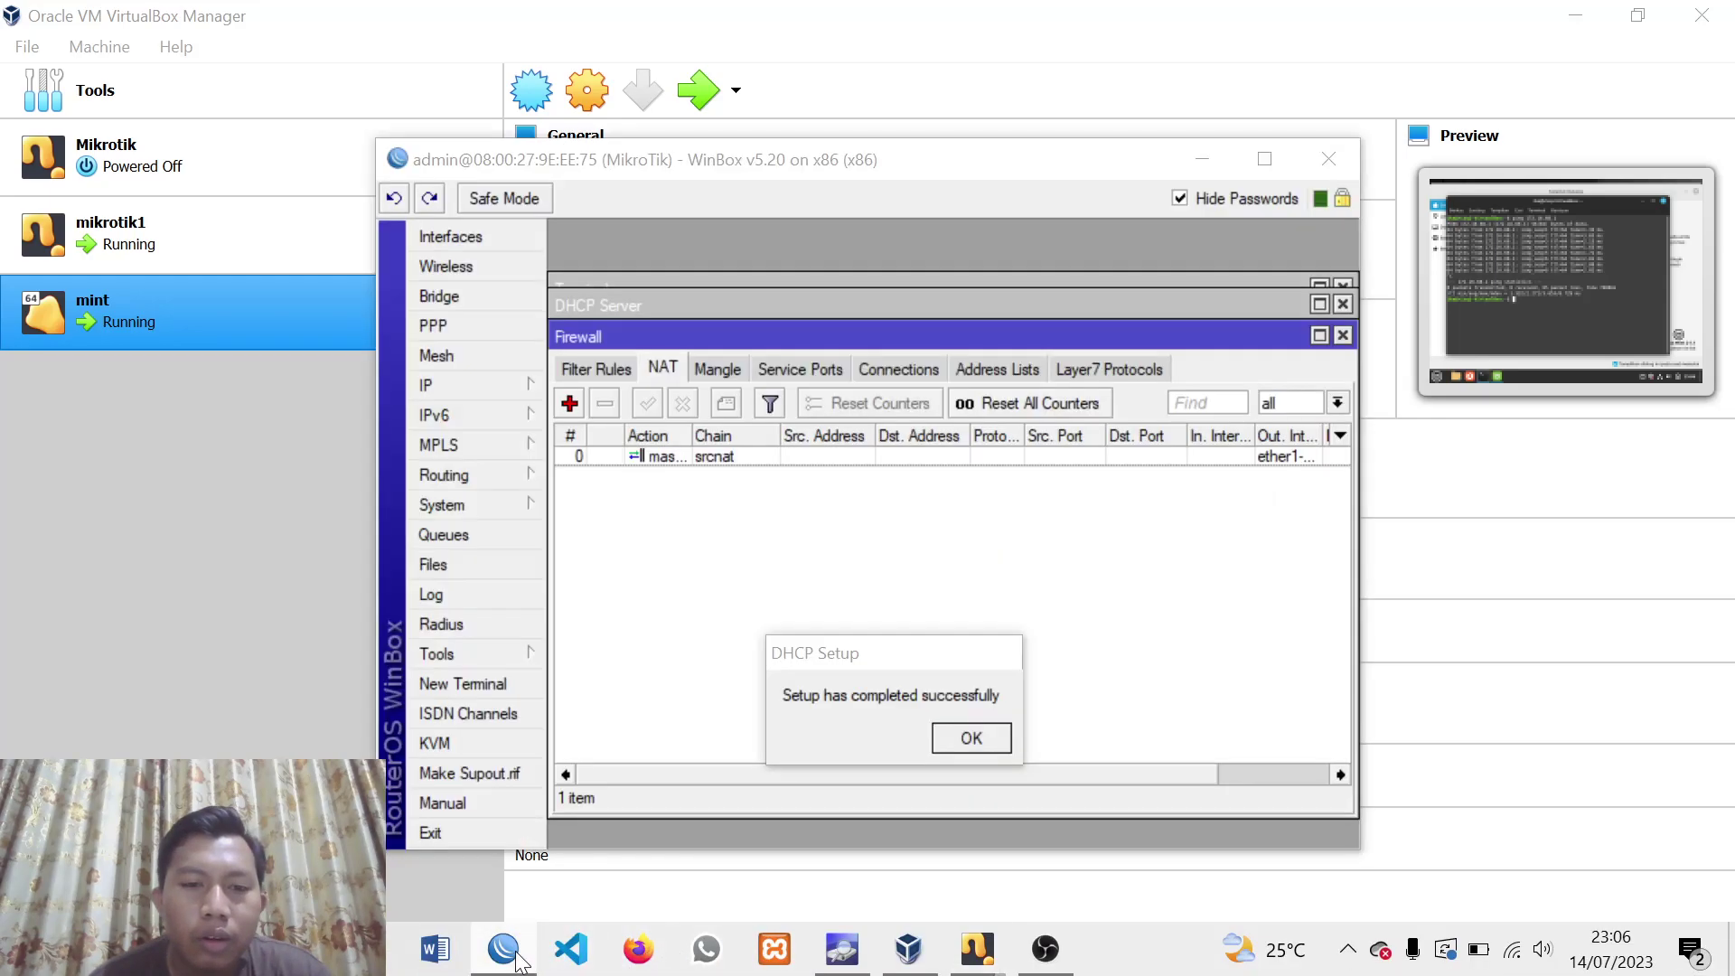
click(512, 392)
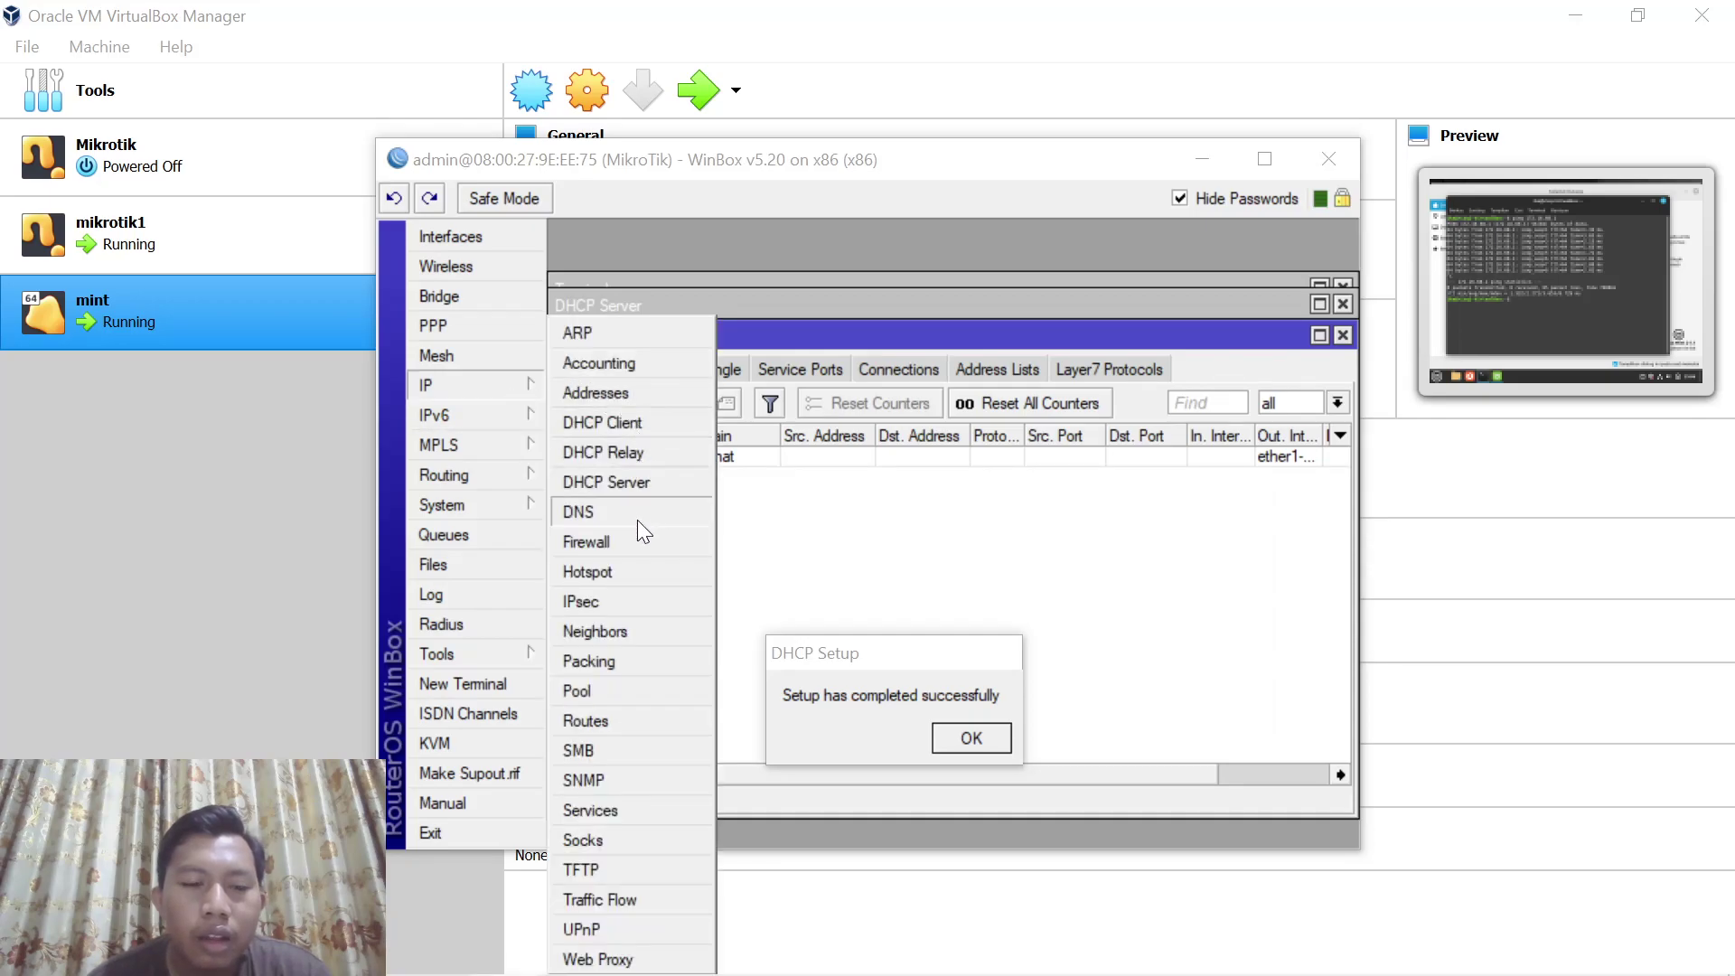
click(599, 571)
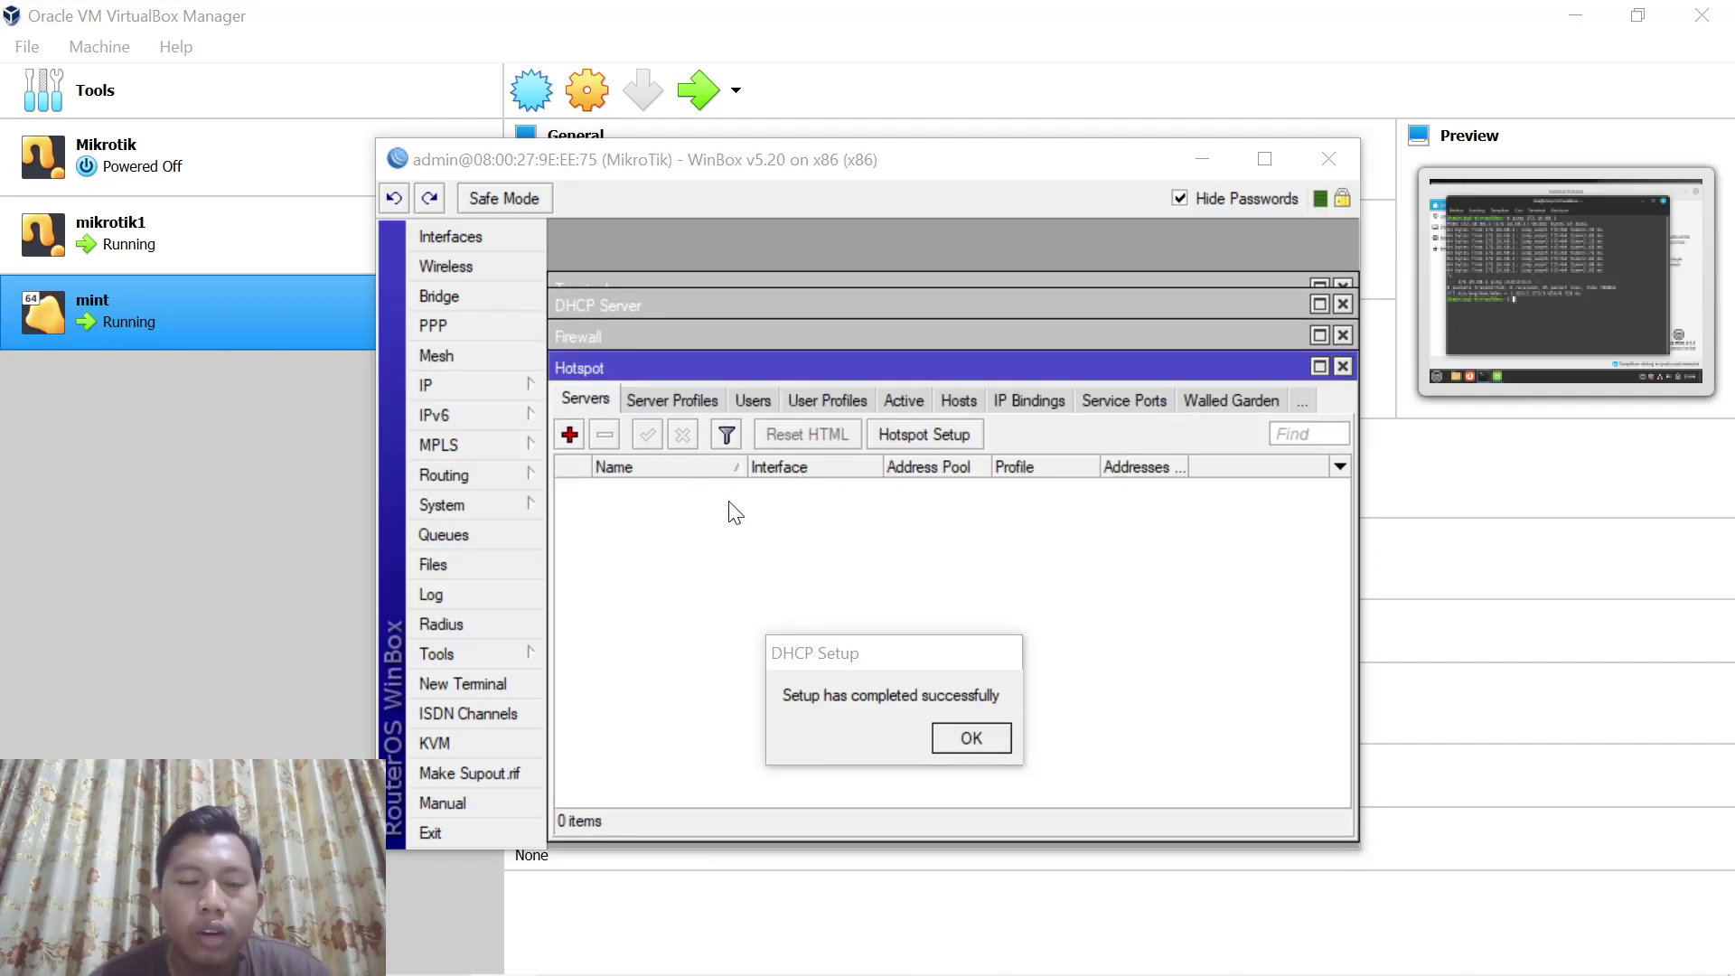
click(920, 437)
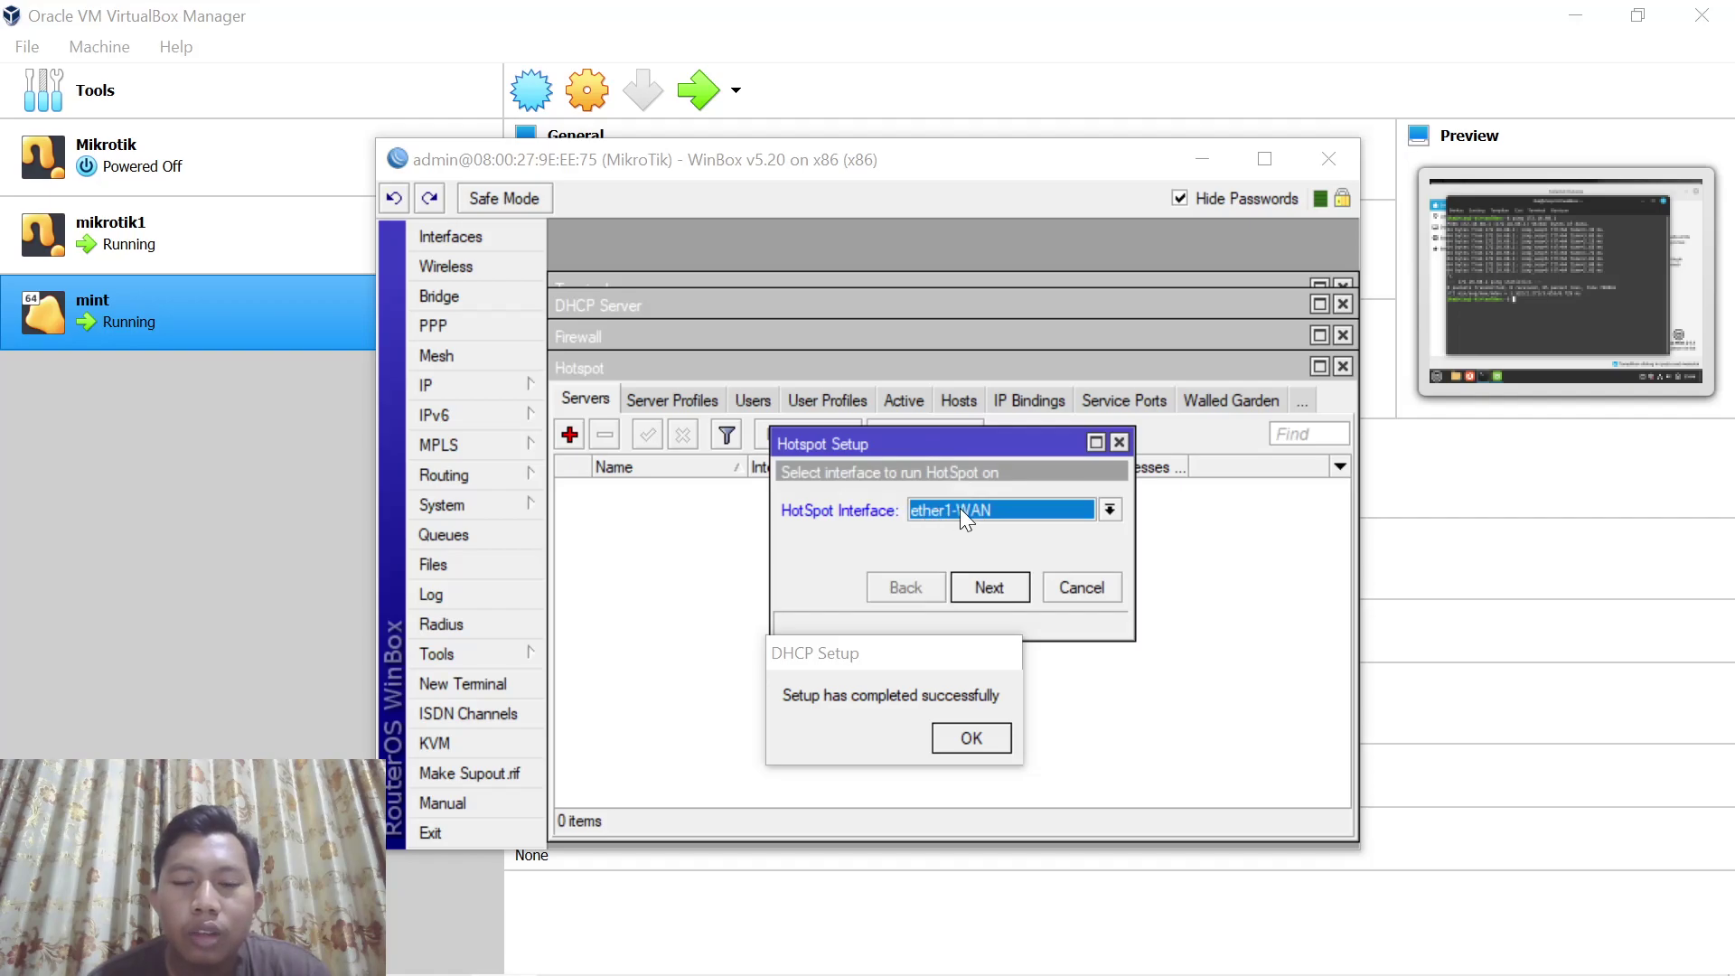
click(972, 512)
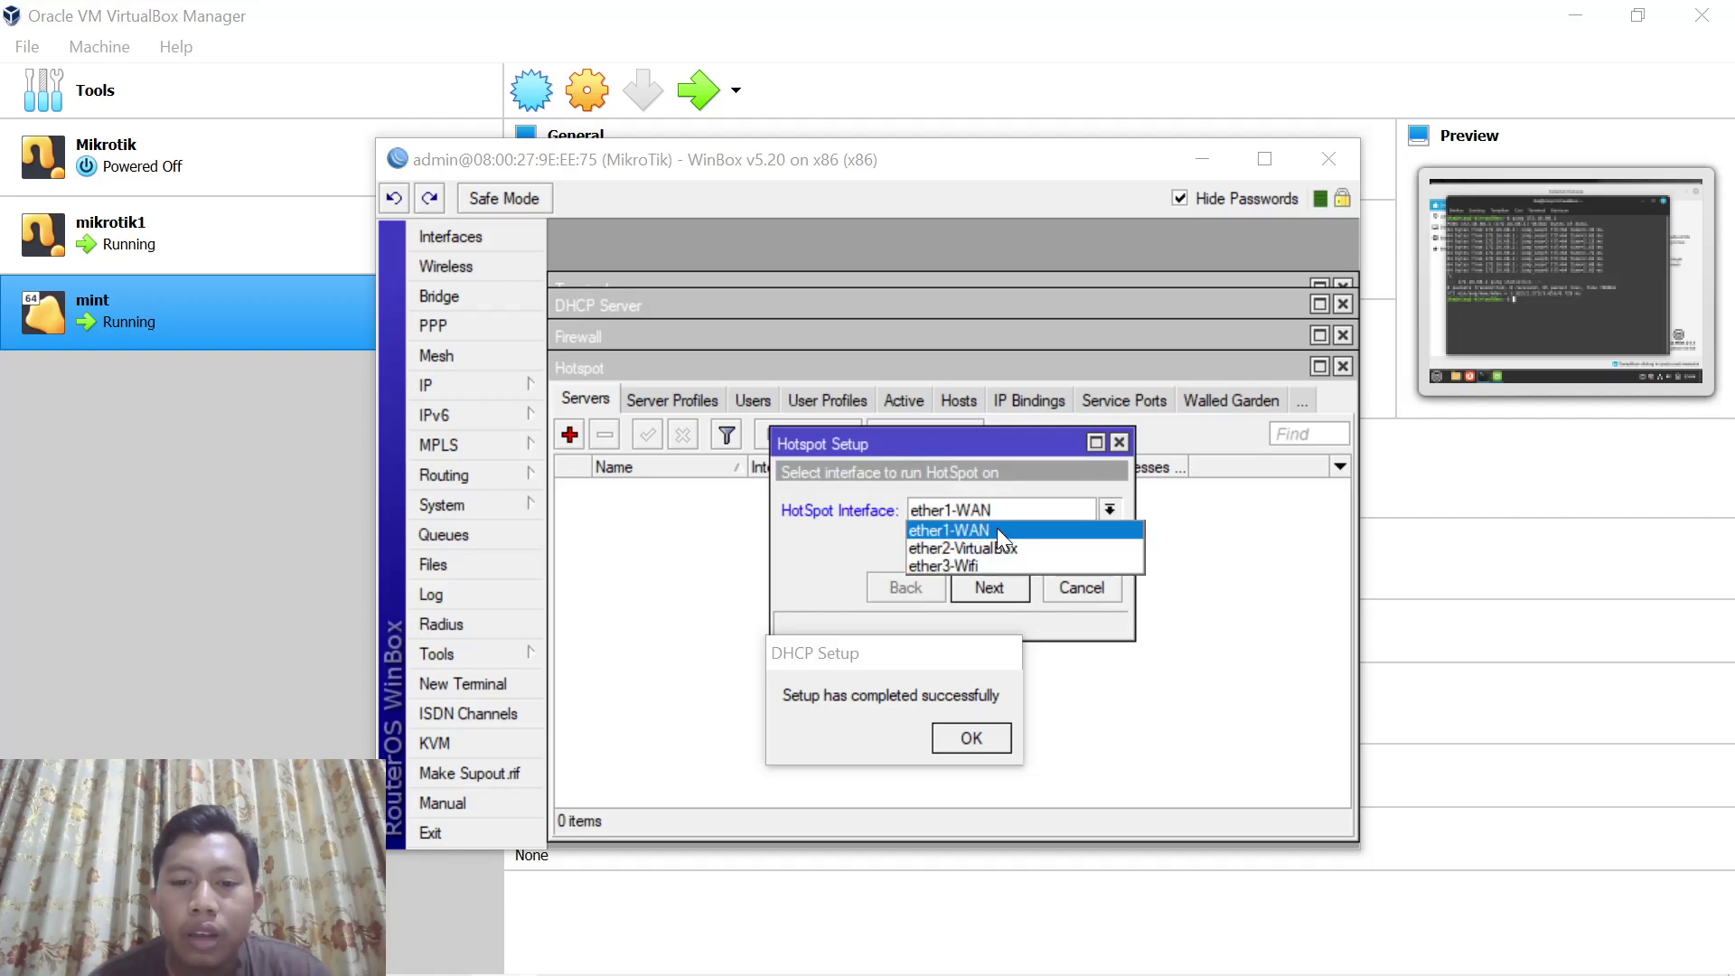
click(961, 560)
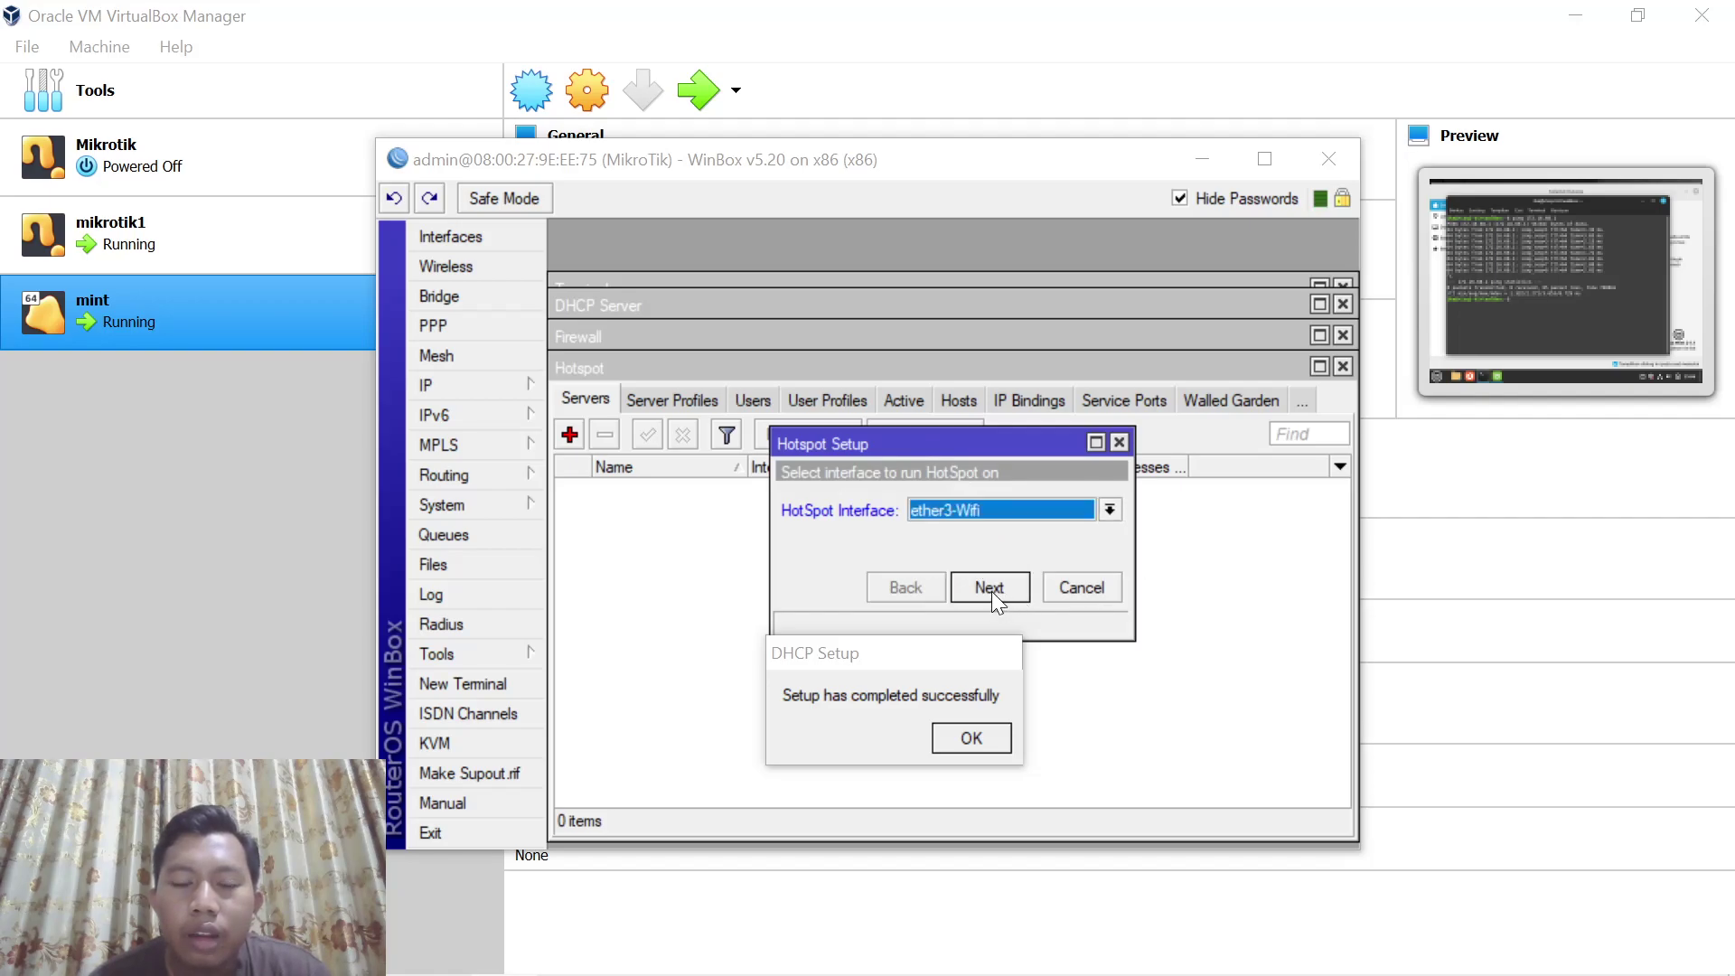
click(991, 587)
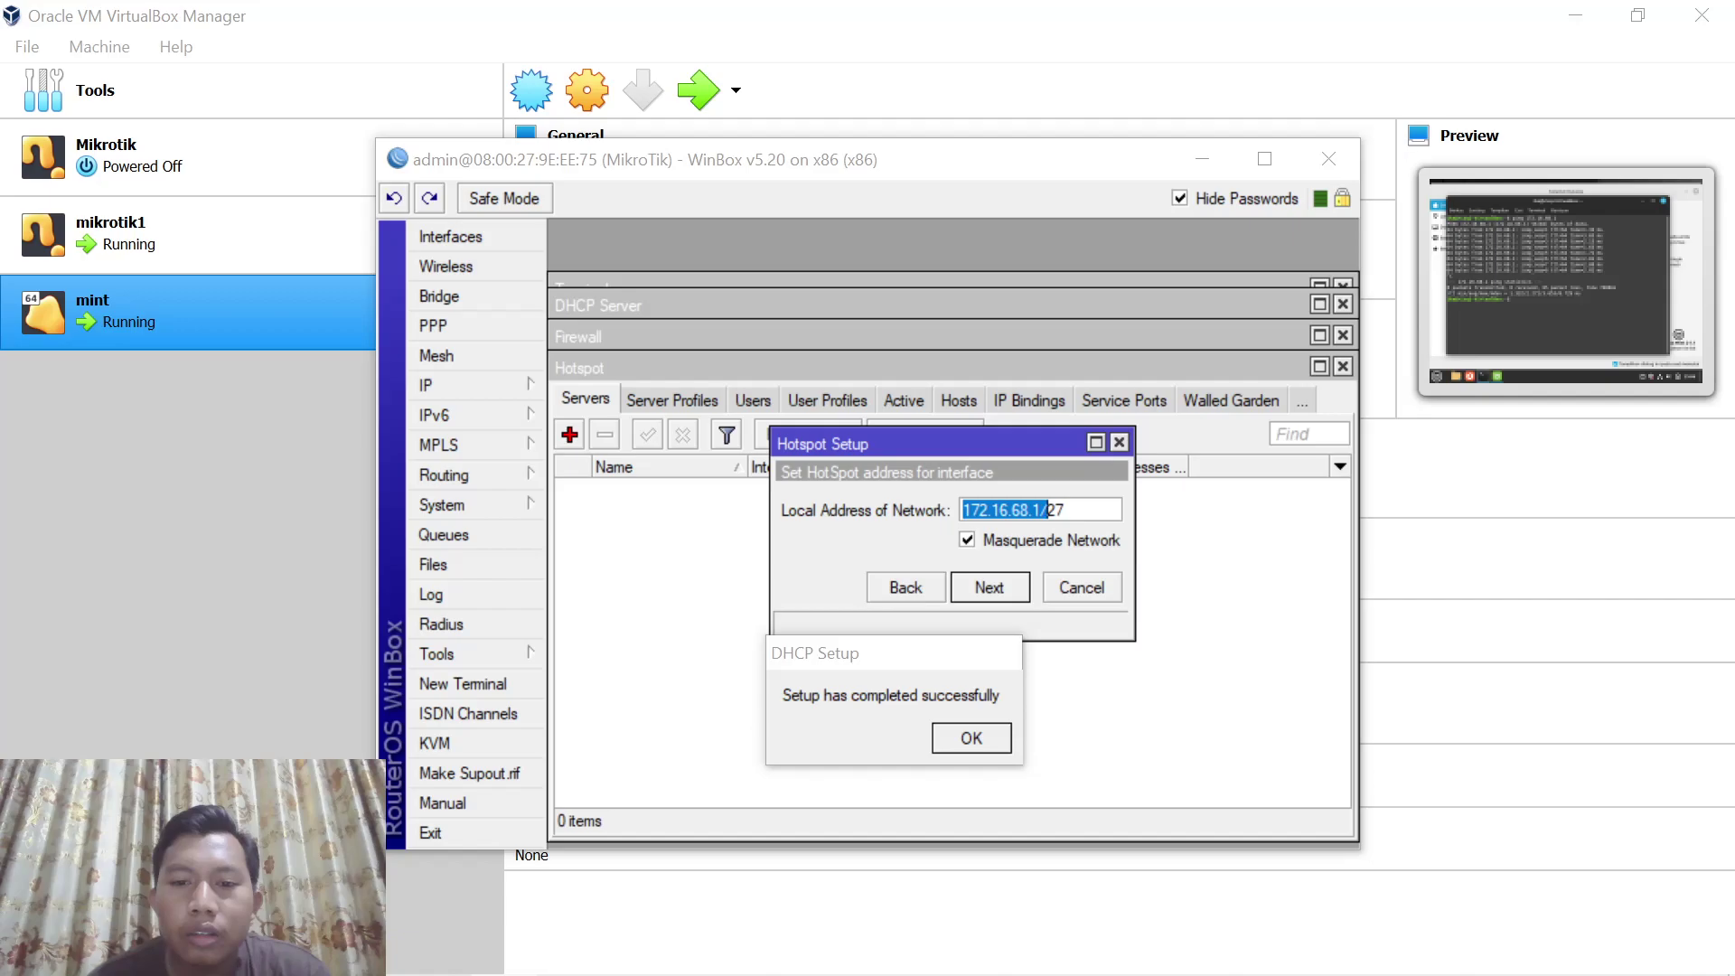
Accept network 172.16.68.1/27 and defaults, set DNS name lemahduwur.net and the local user's password
click(1001, 596)
click(993, 585)
click(994, 586)
click(994, 589)
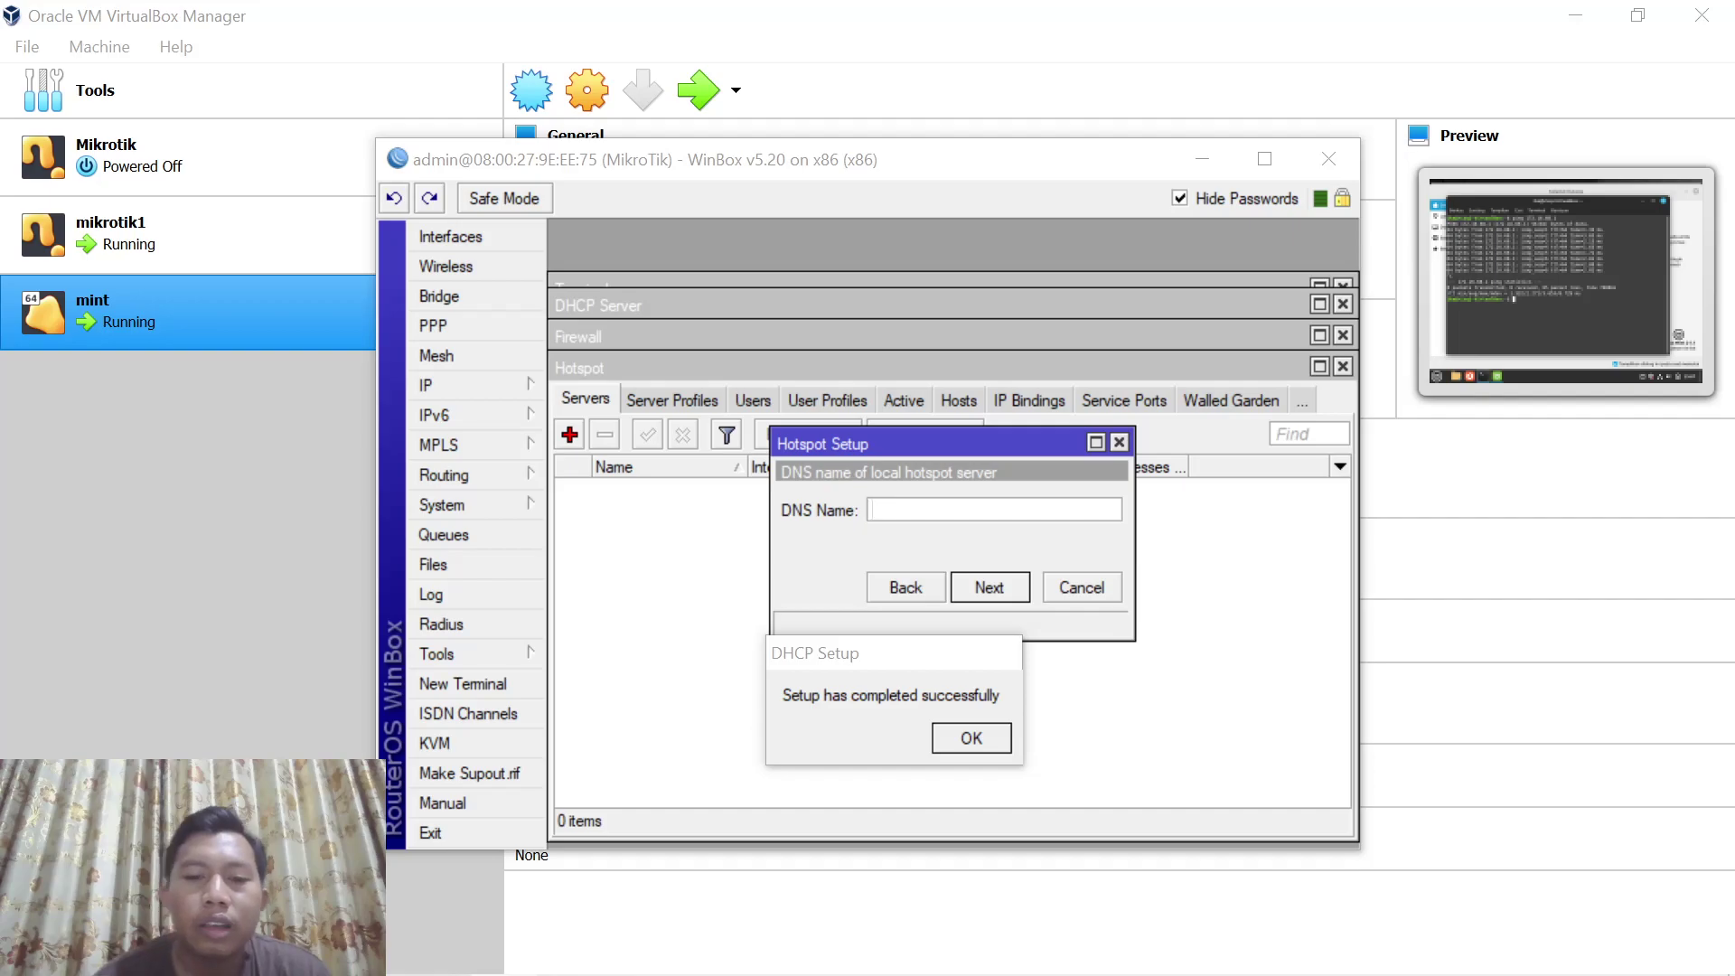
text(lemahd)
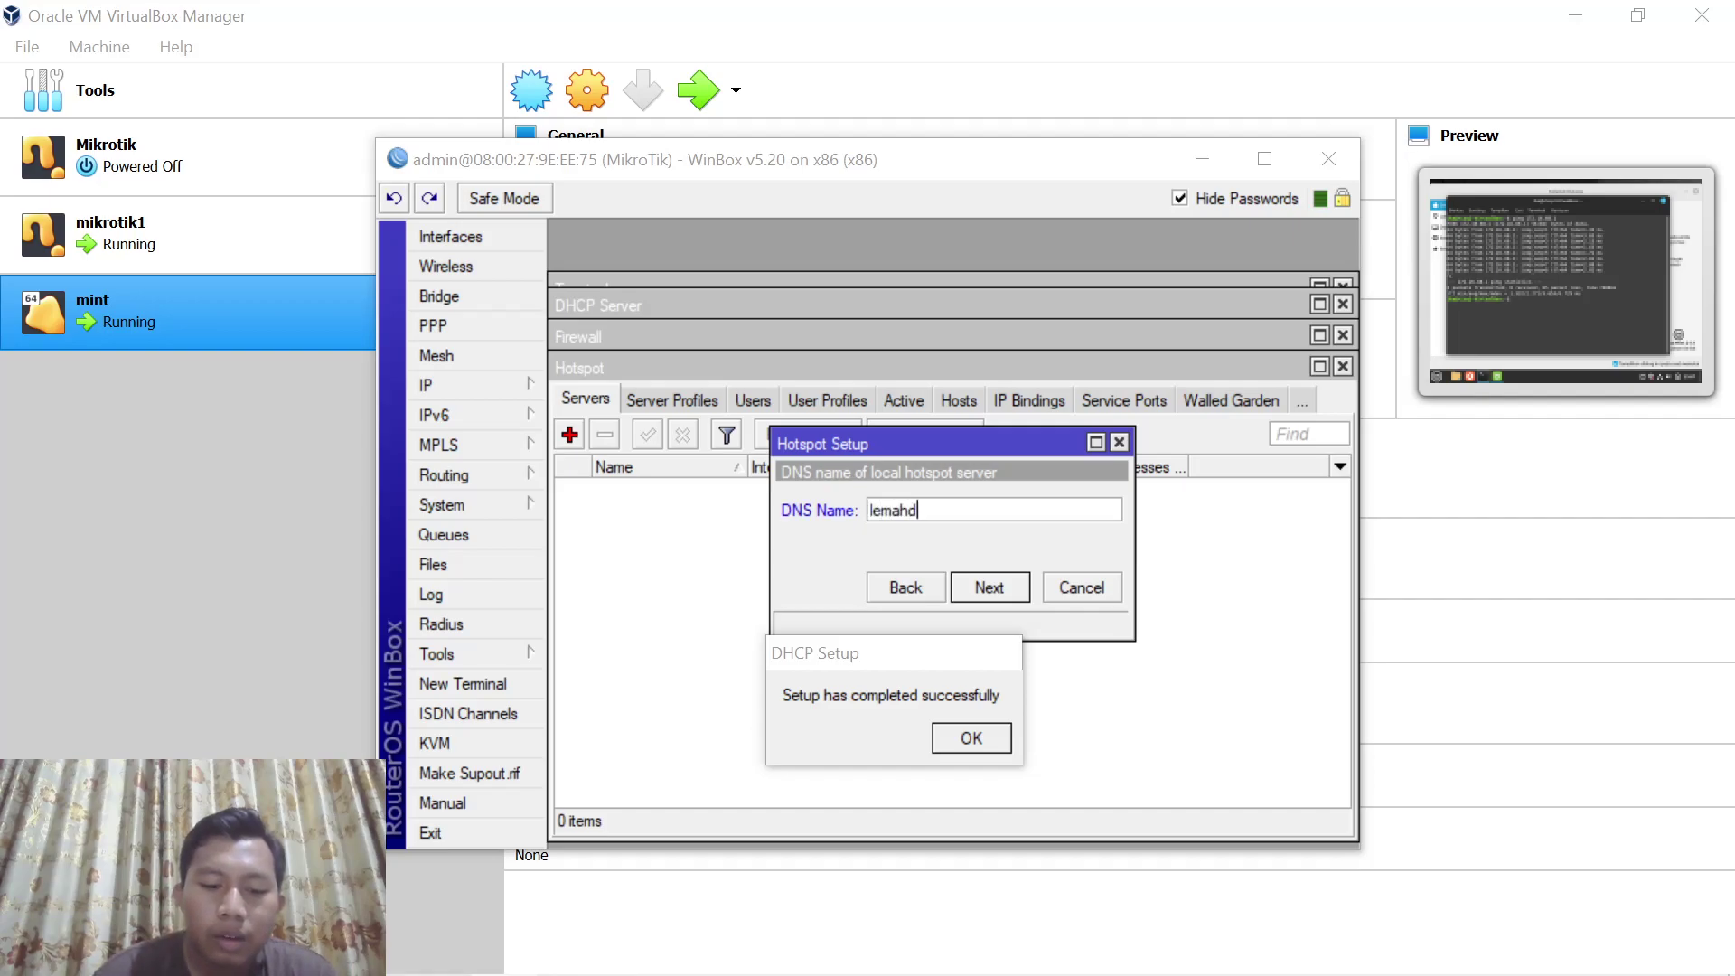
text(uwur.net)
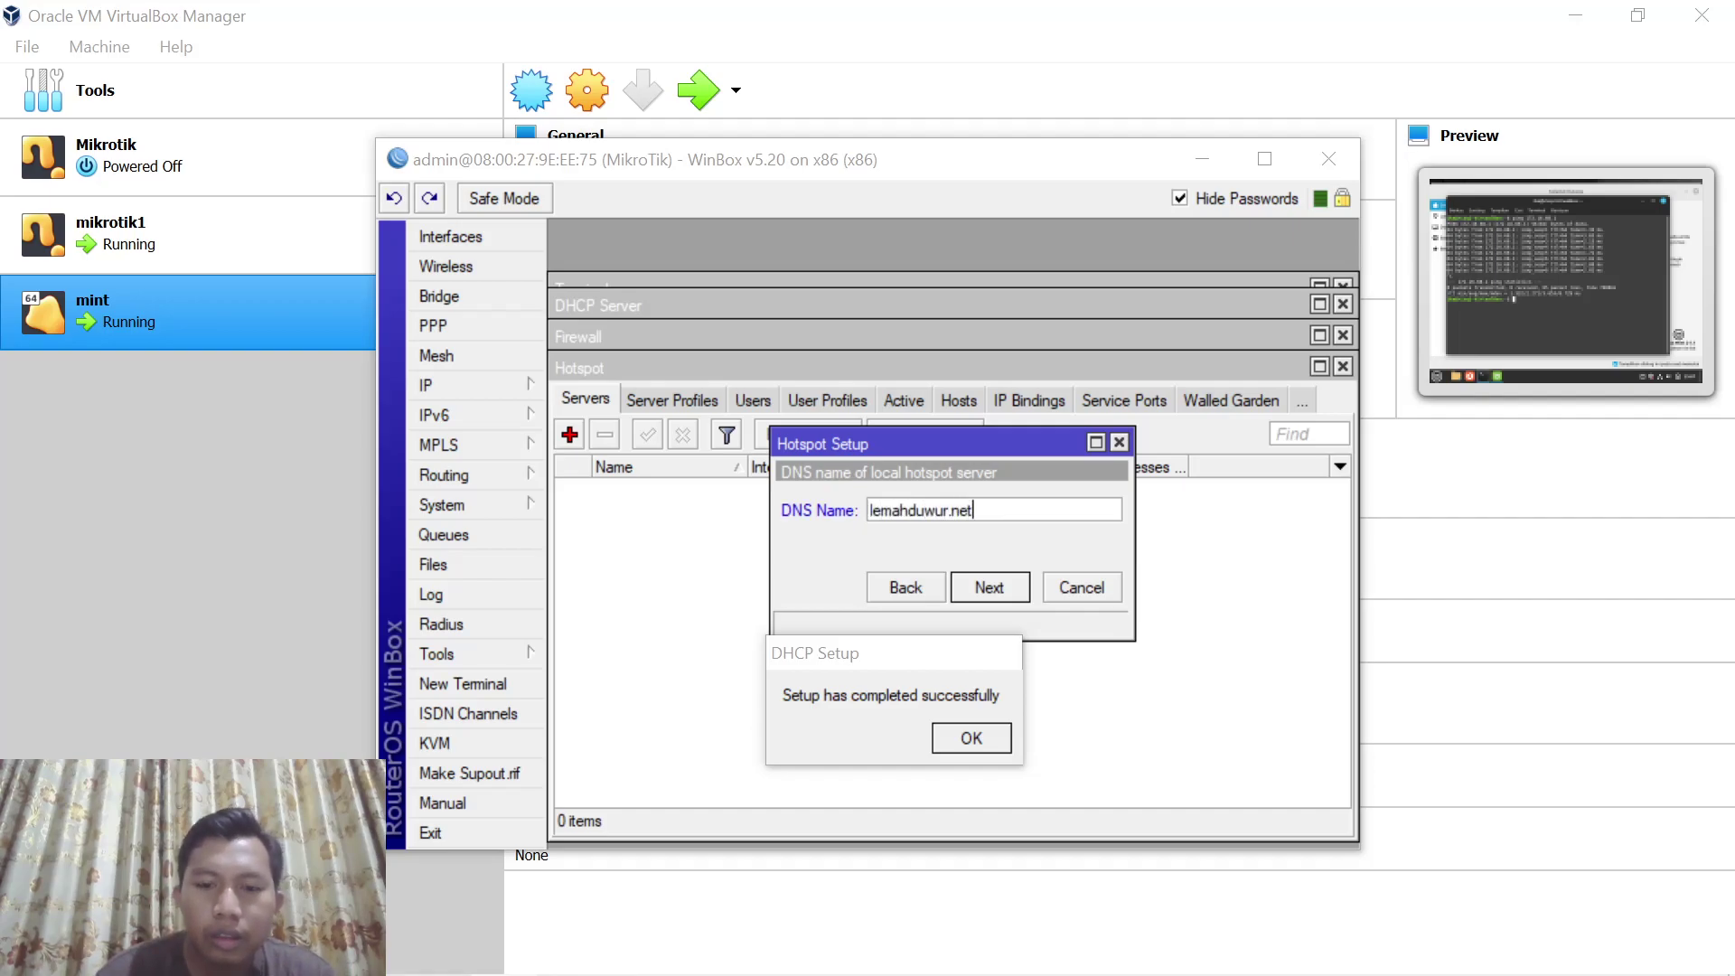
click(986, 585)
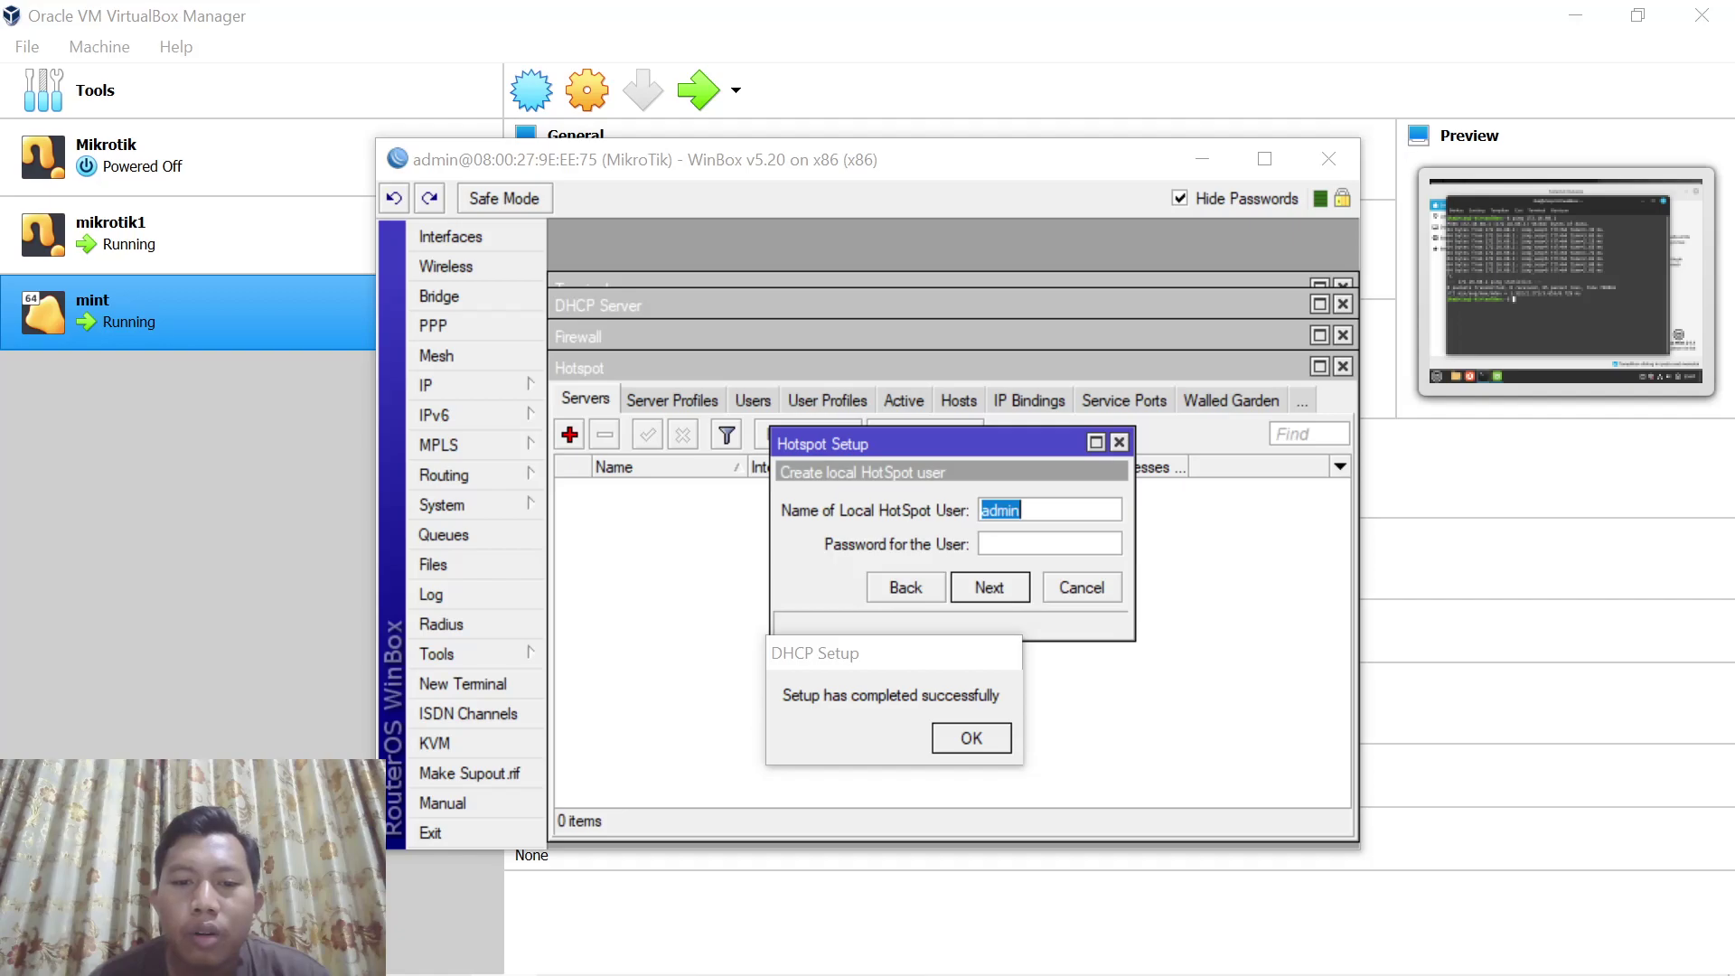
key(Tab)
text(admin)
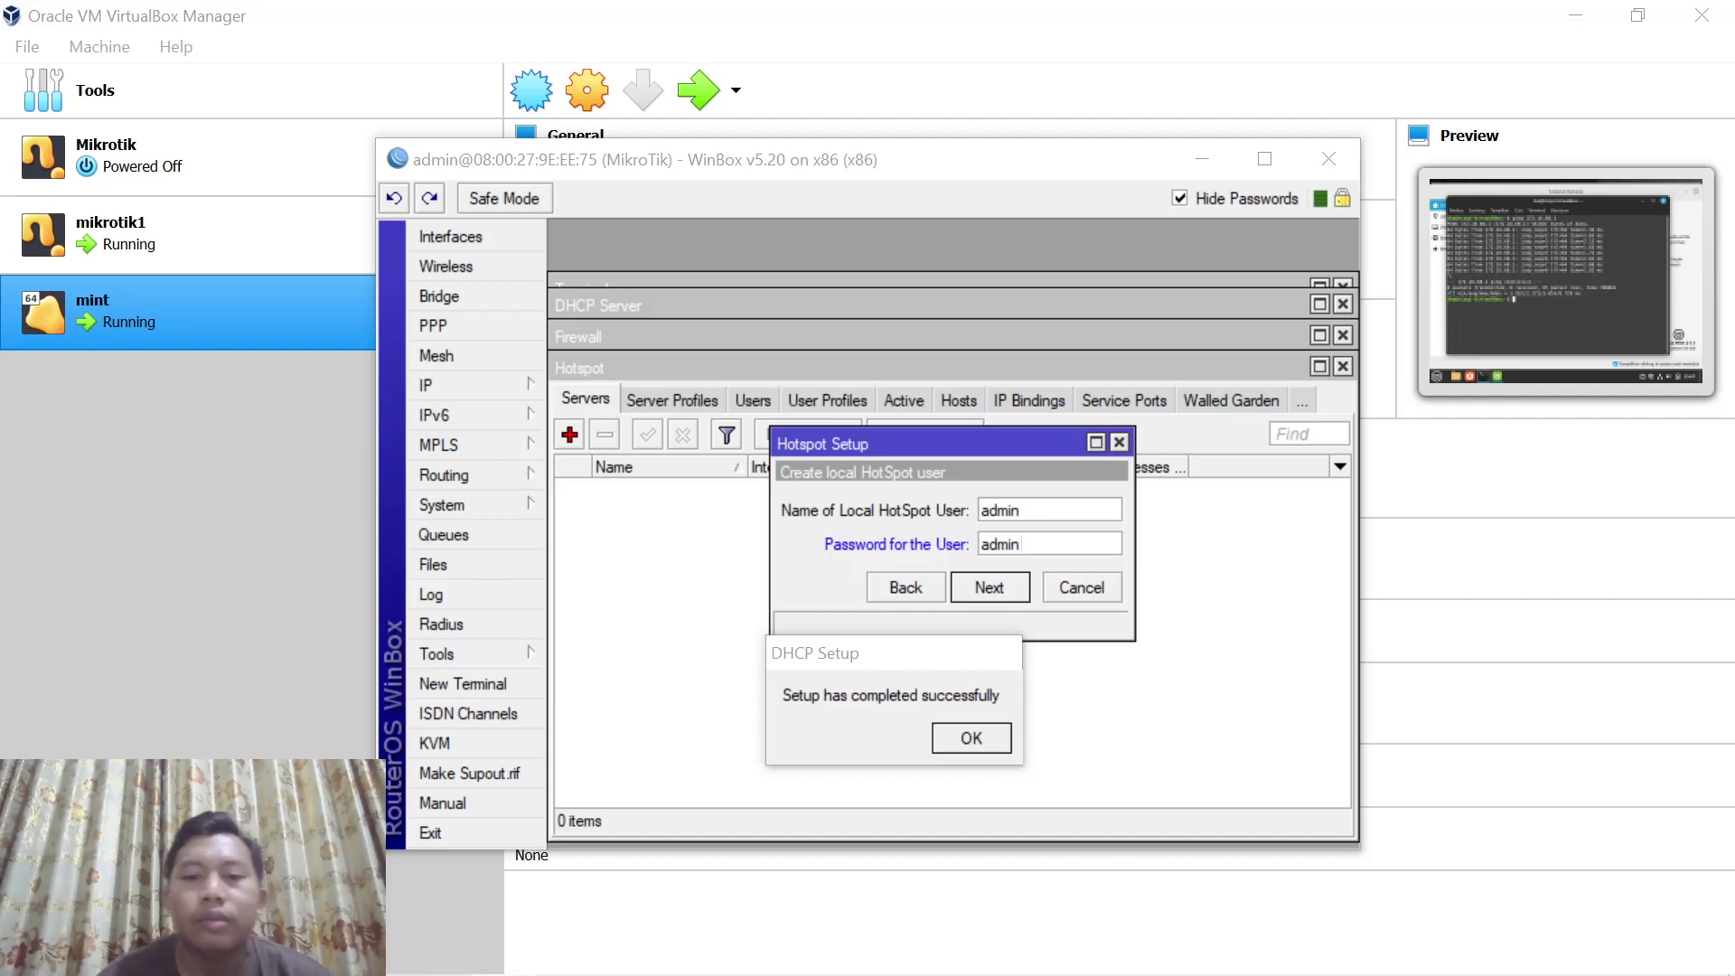
click(999, 583)
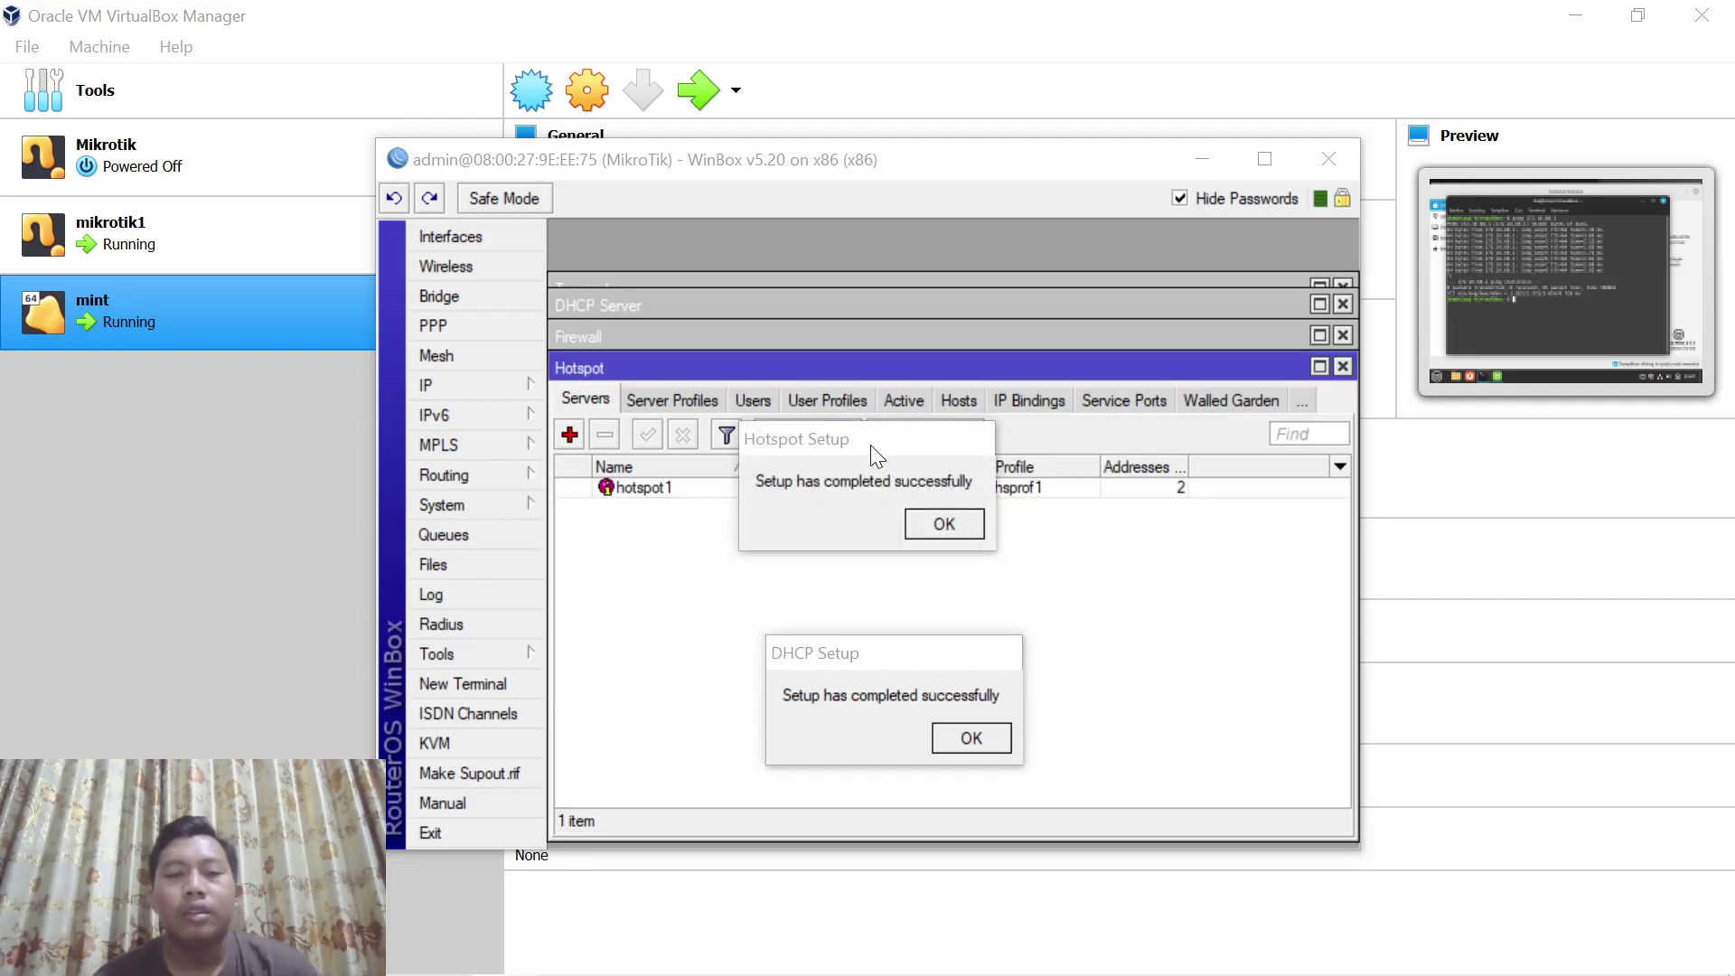
Clear the setup messages aside and add hotspot user user1 with a password on the Users list
drag(855, 448, 985, 504)
drag(963, 512, 916, 579)
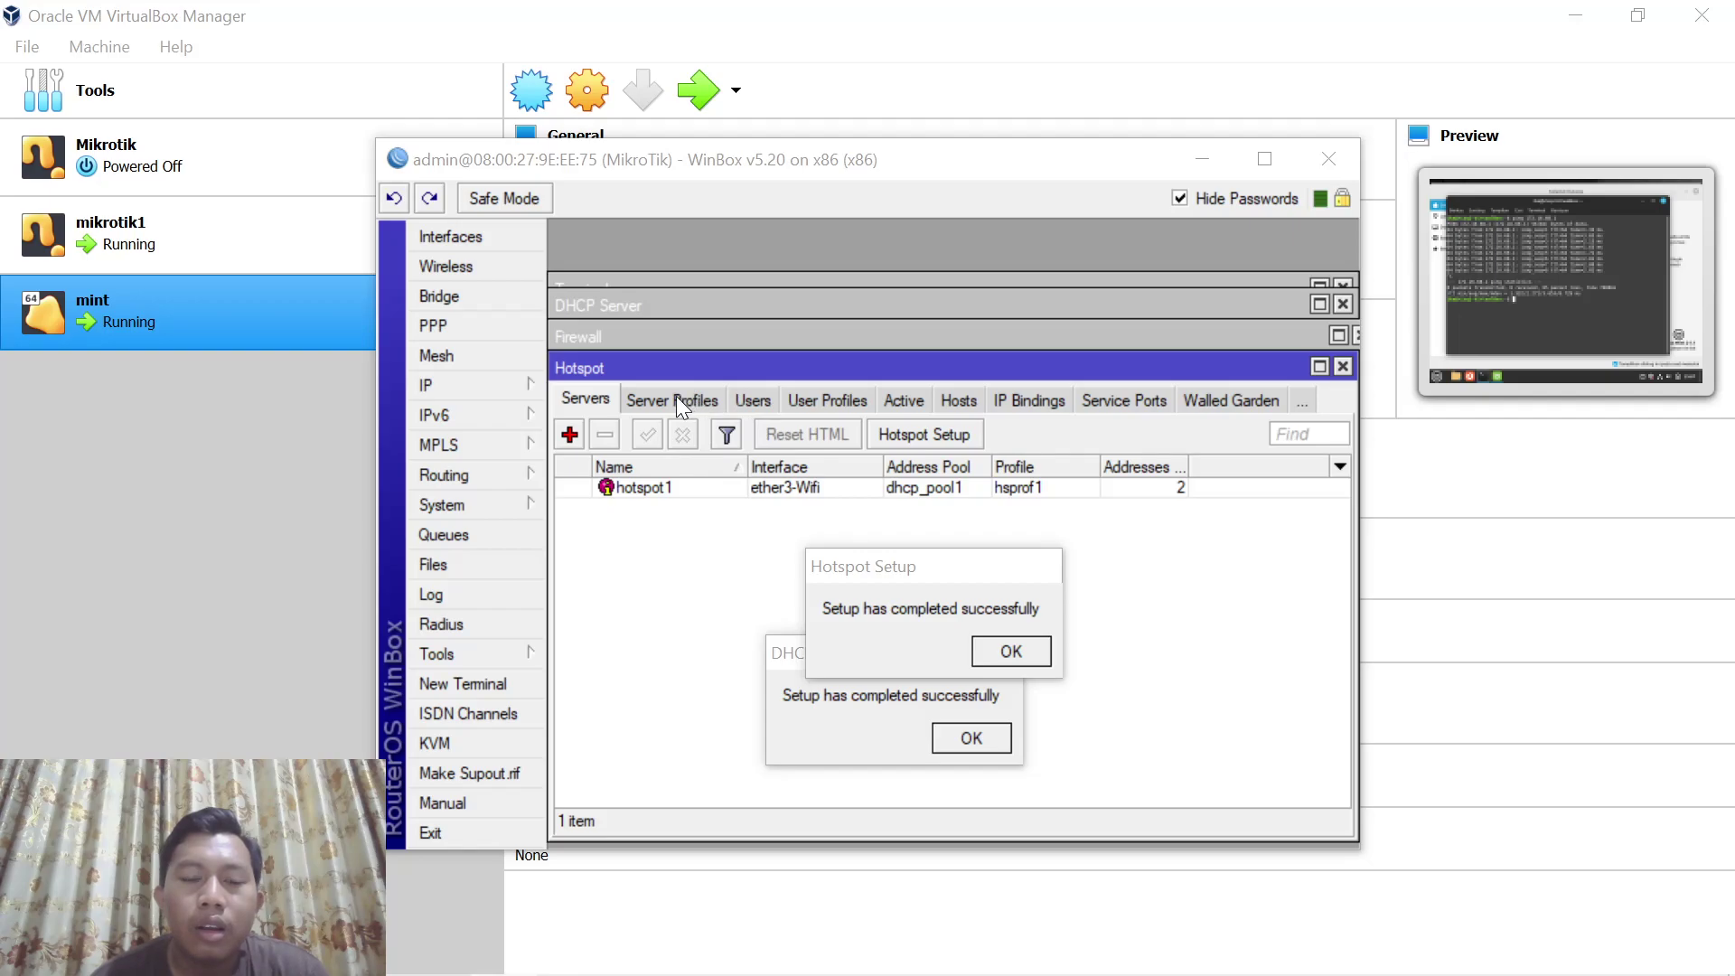
click(751, 399)
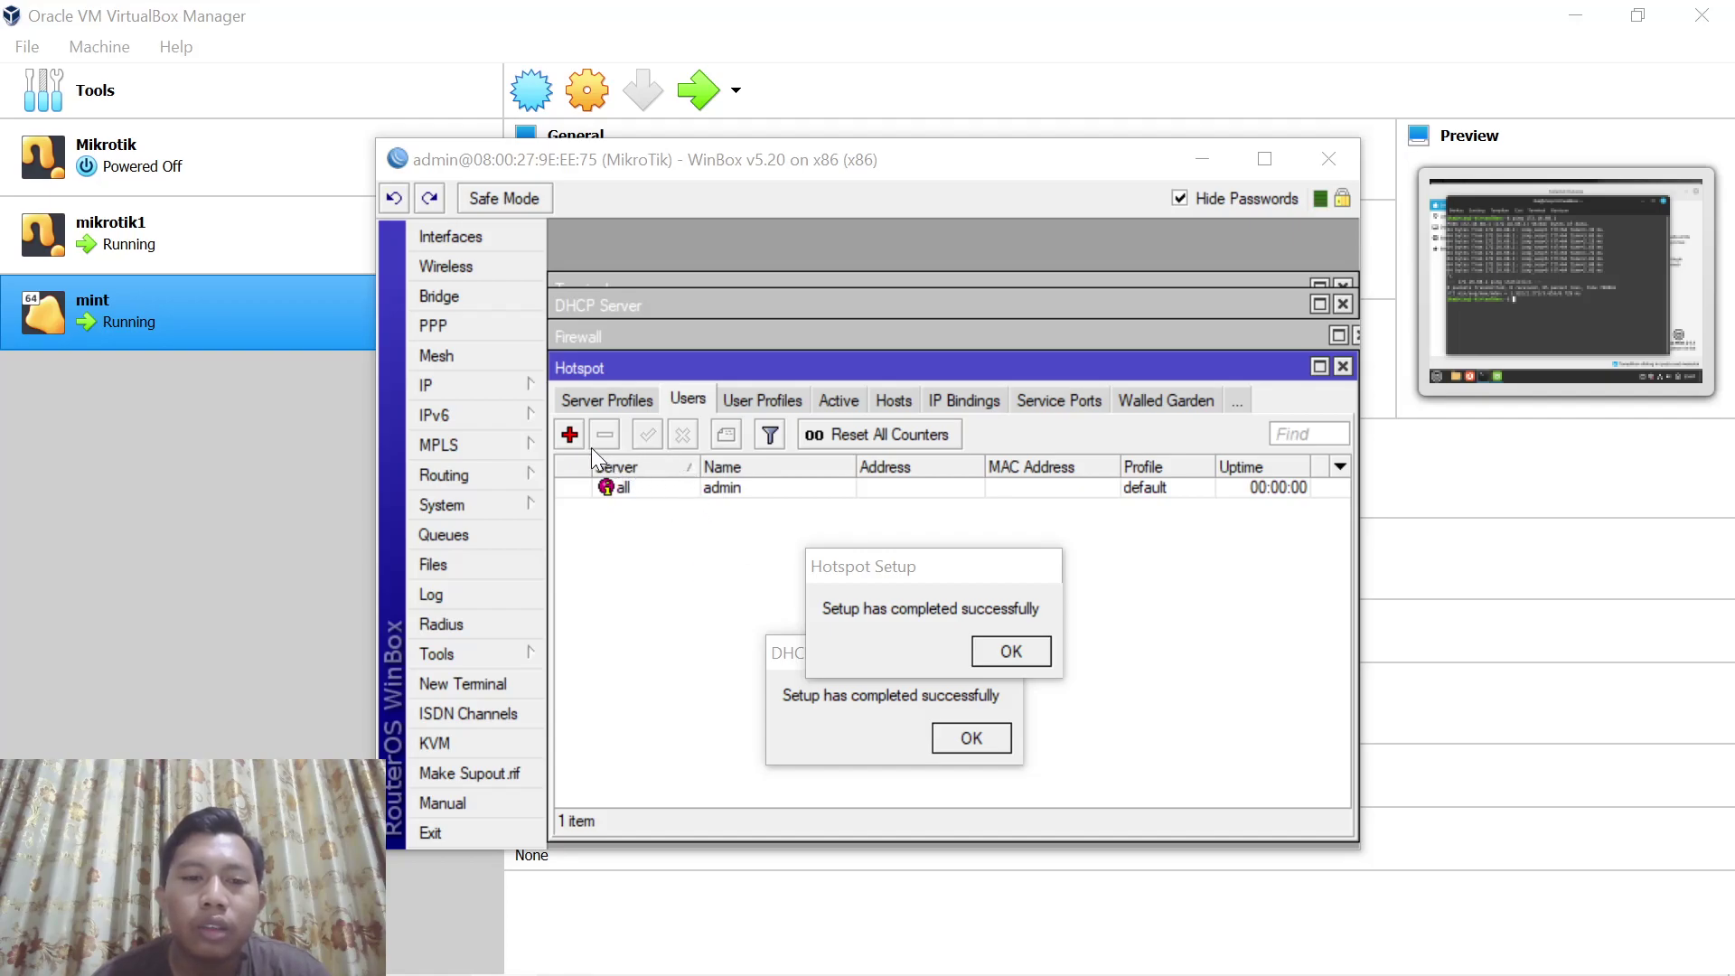
click(570, 436)
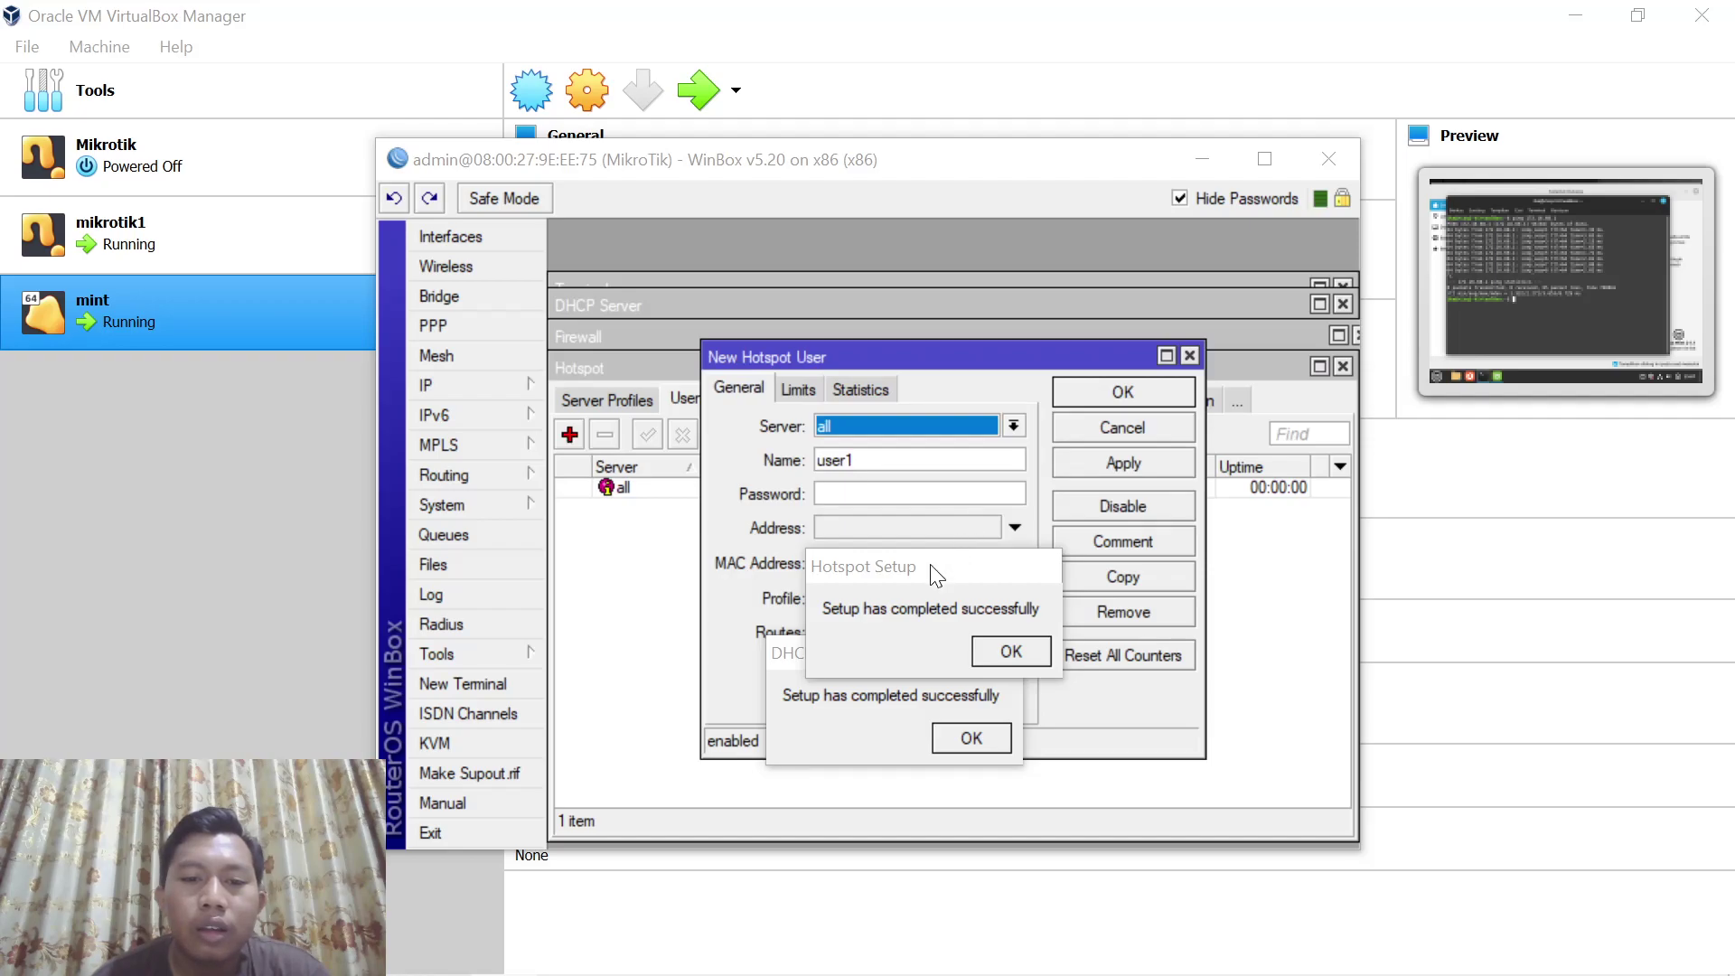
drag(935, 574, 917, 761)
drag(892, 667, 908, 870)
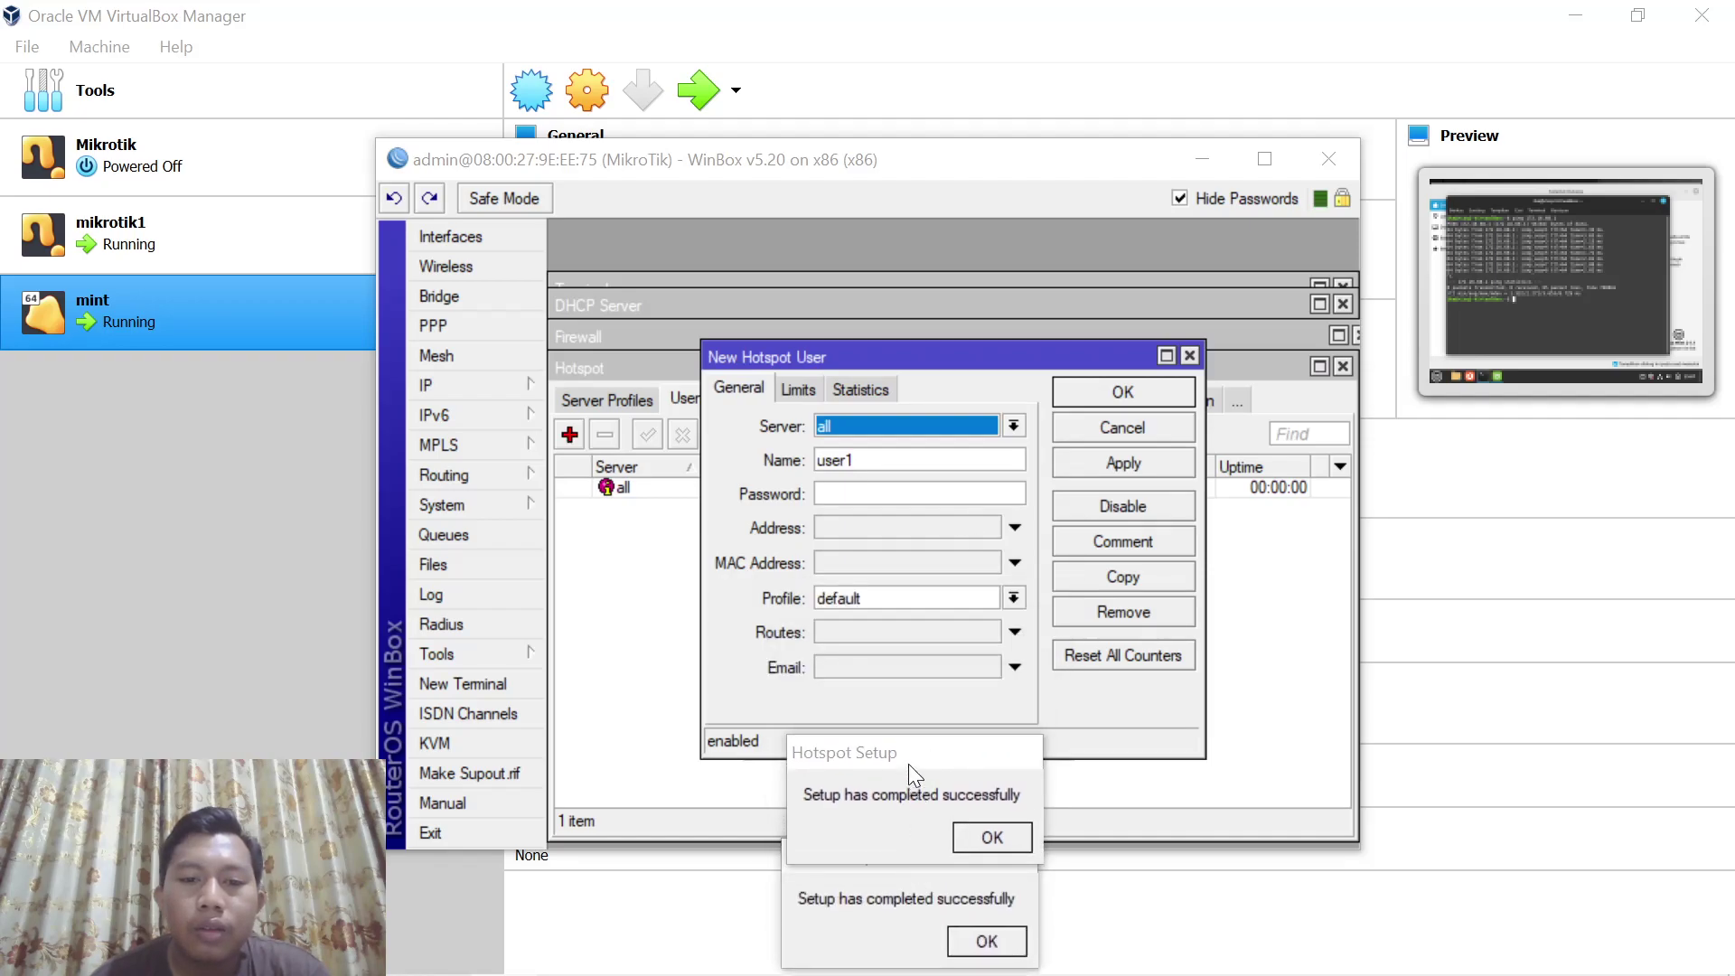
drag(905, 761, 905, 840)
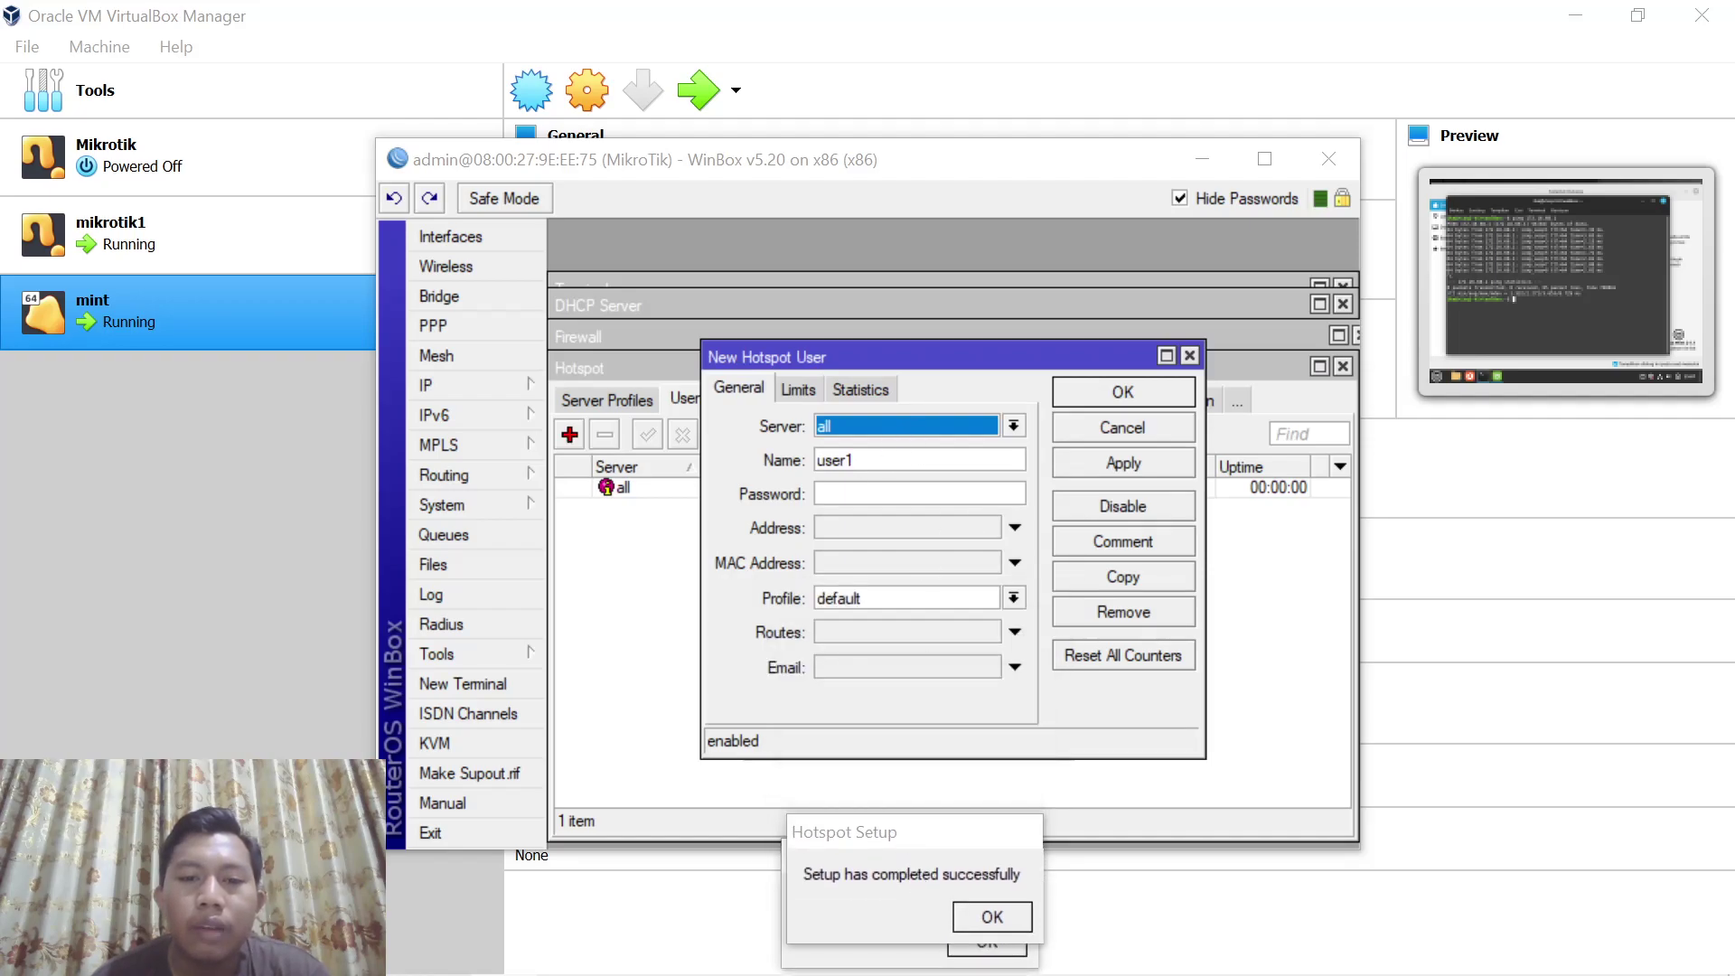
click(904, 493)
text(***)
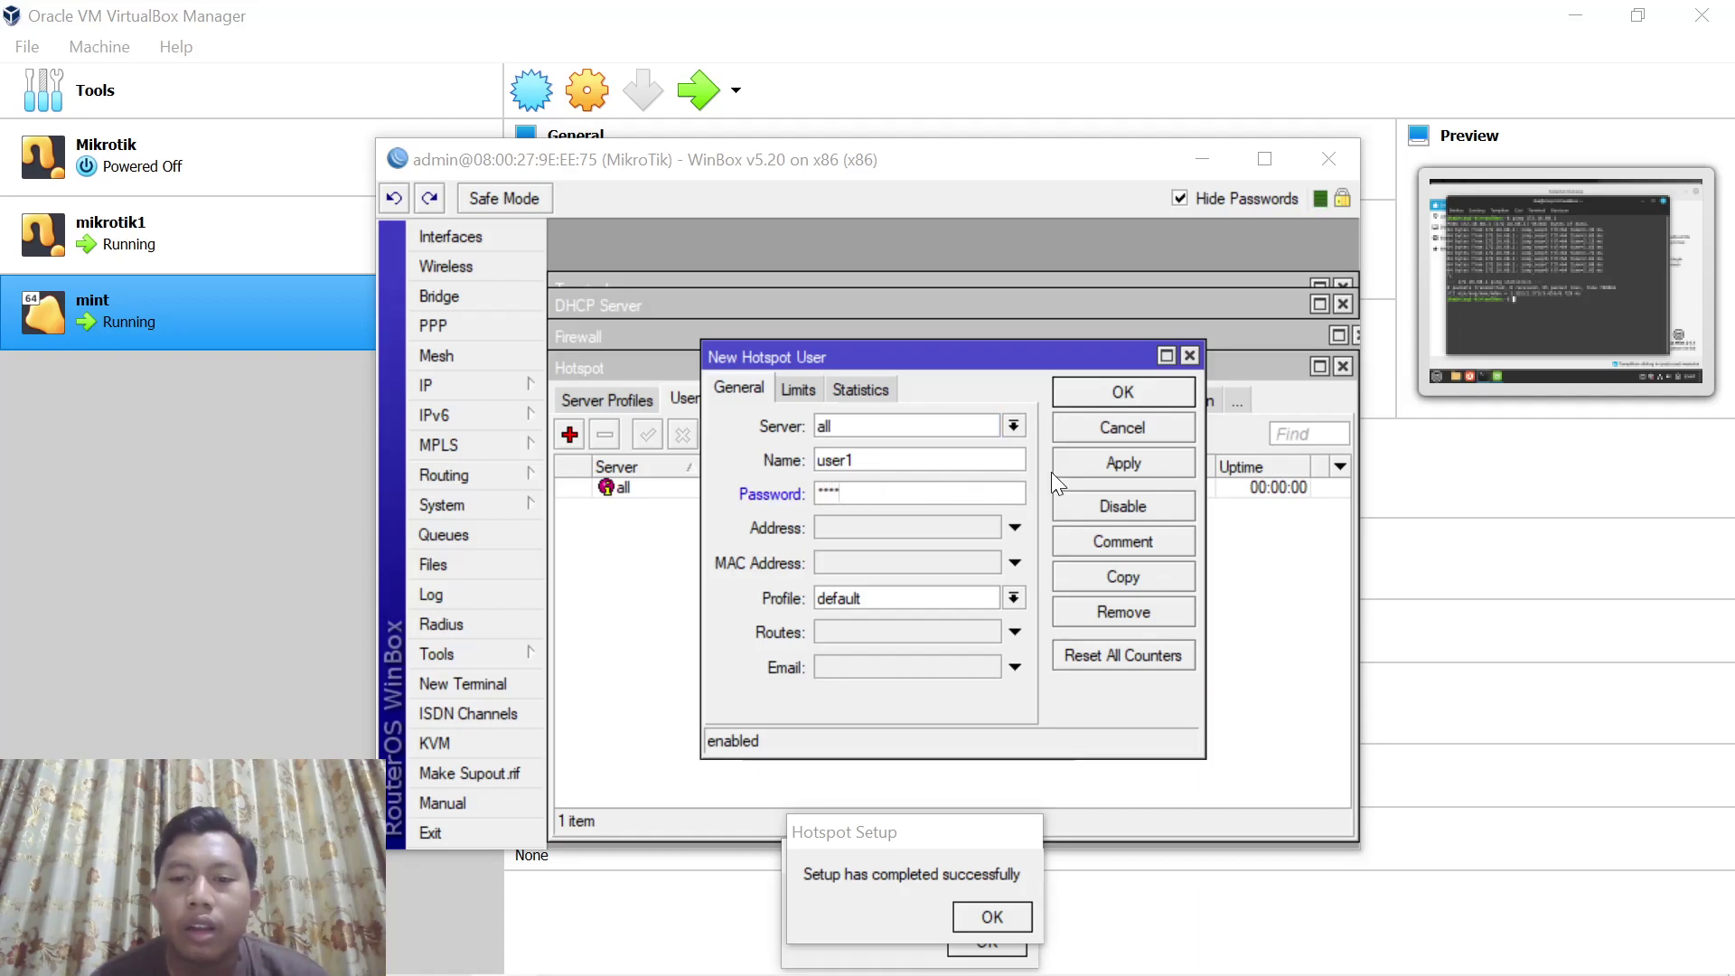
click(1095, 460)
click(1151, 393)
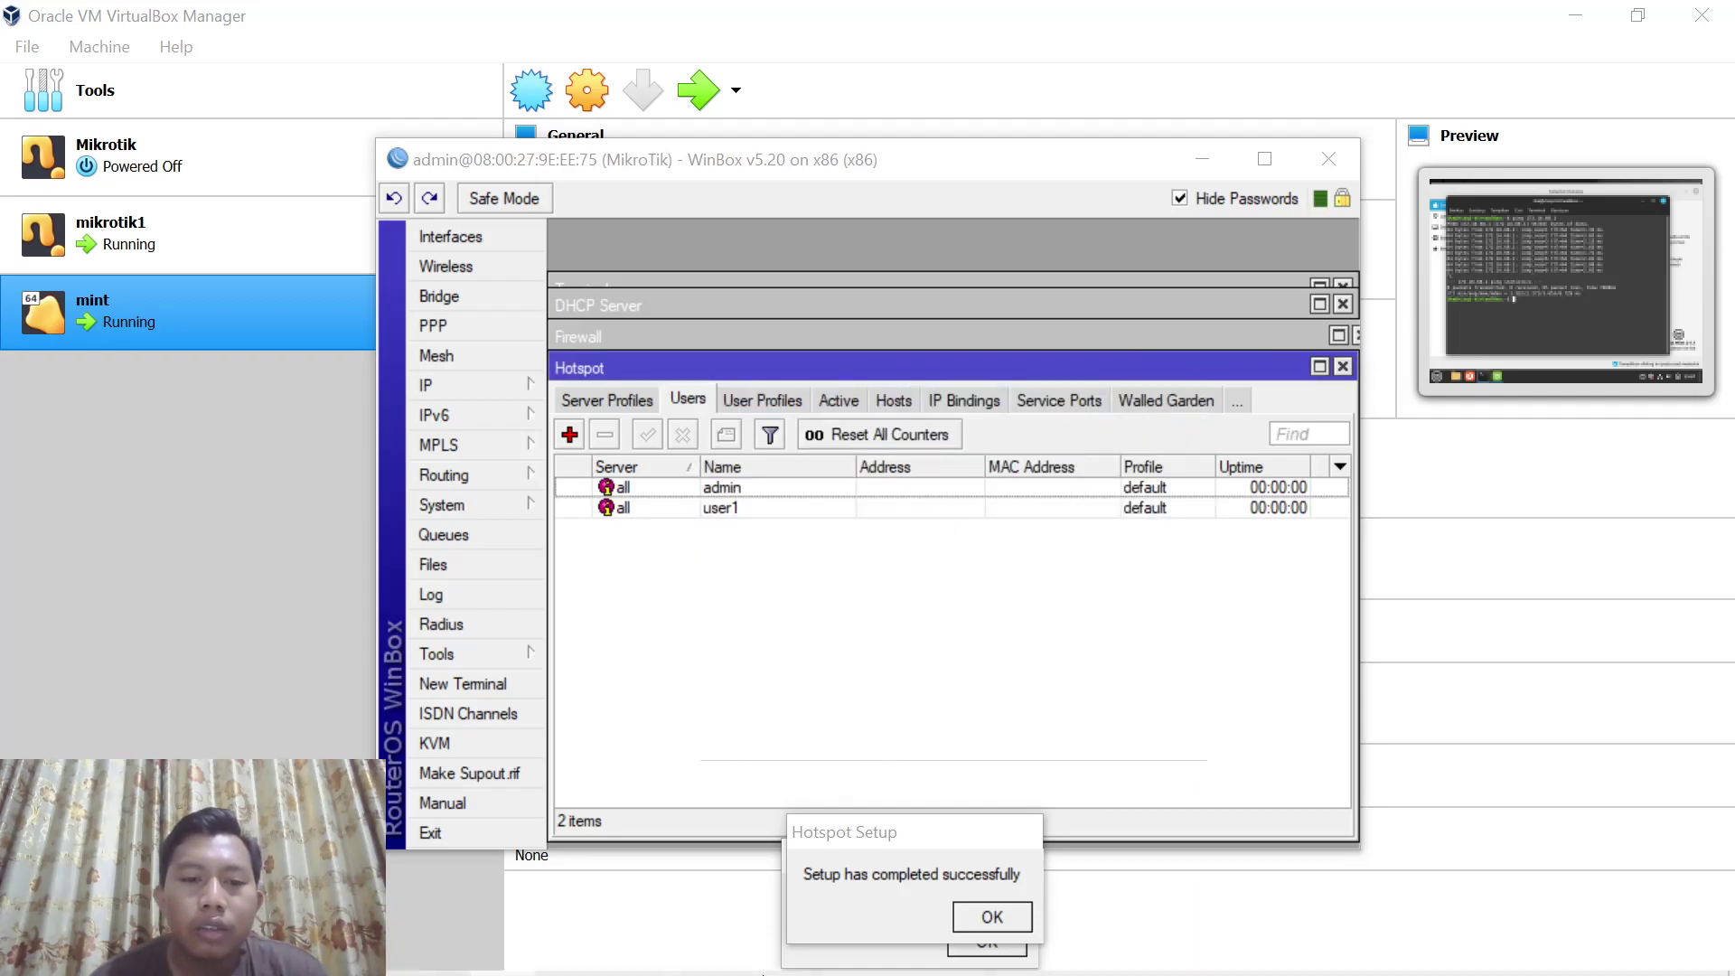
mouse_move(858, 959)
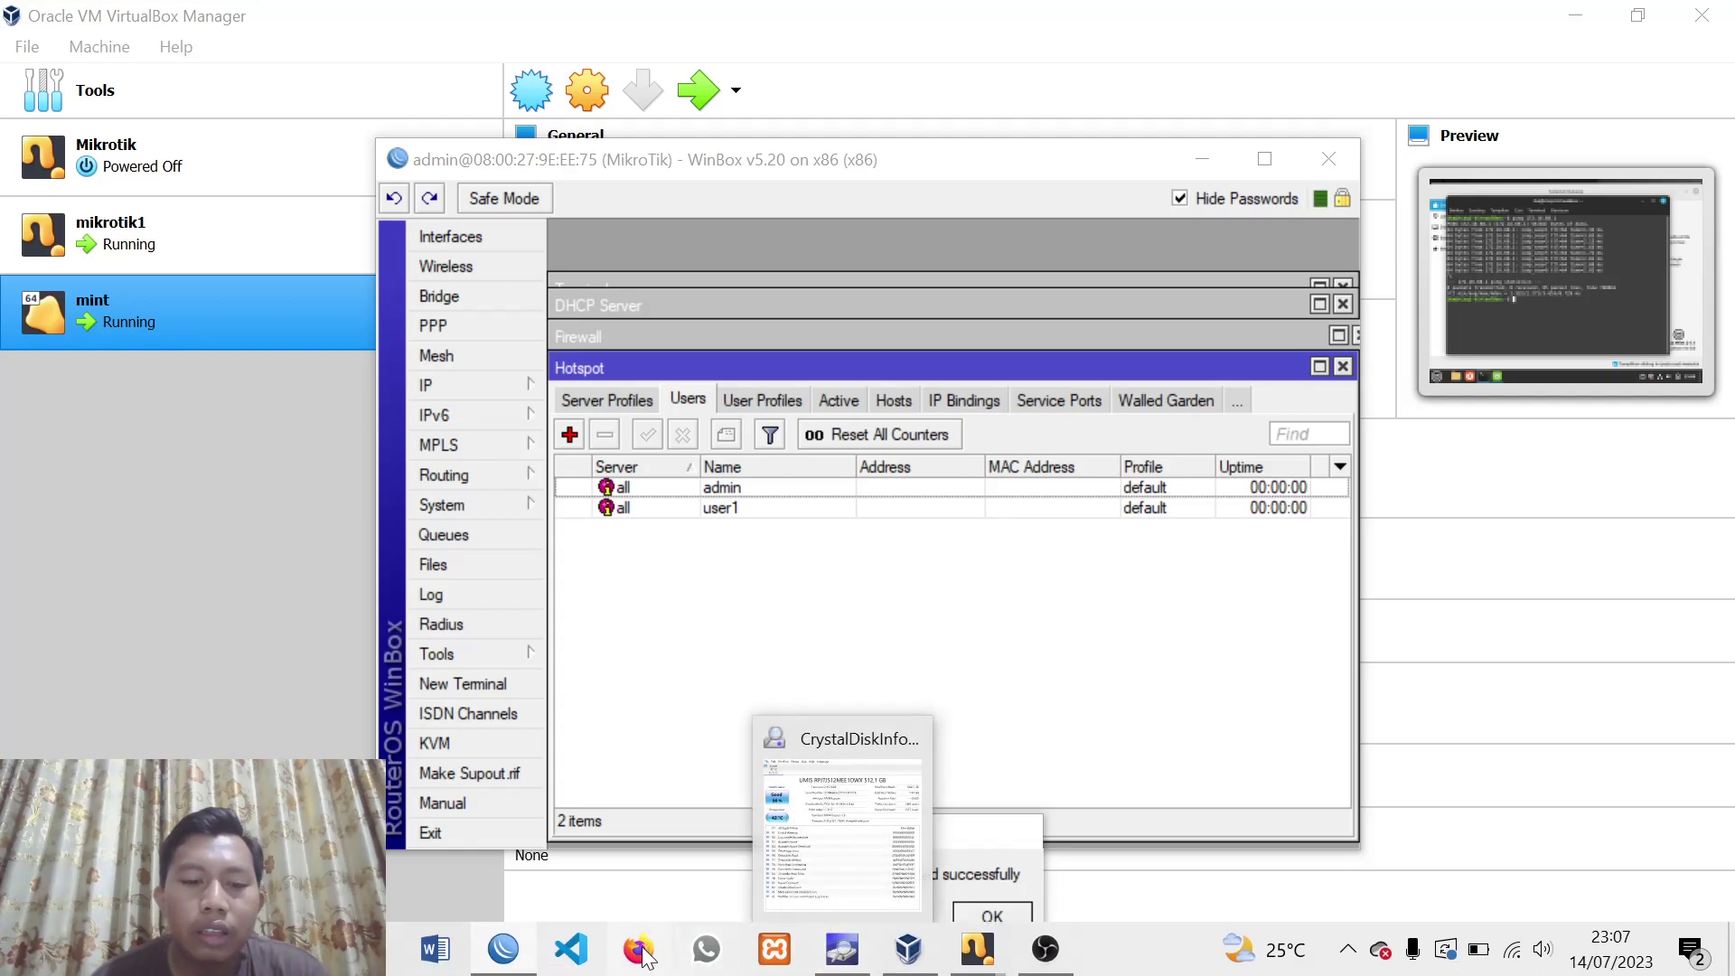
In the mint VM, launch Firefox and load lemahduwur.net to reach the hotspot login page
click(911, 950)
mouse_move(989, 954)
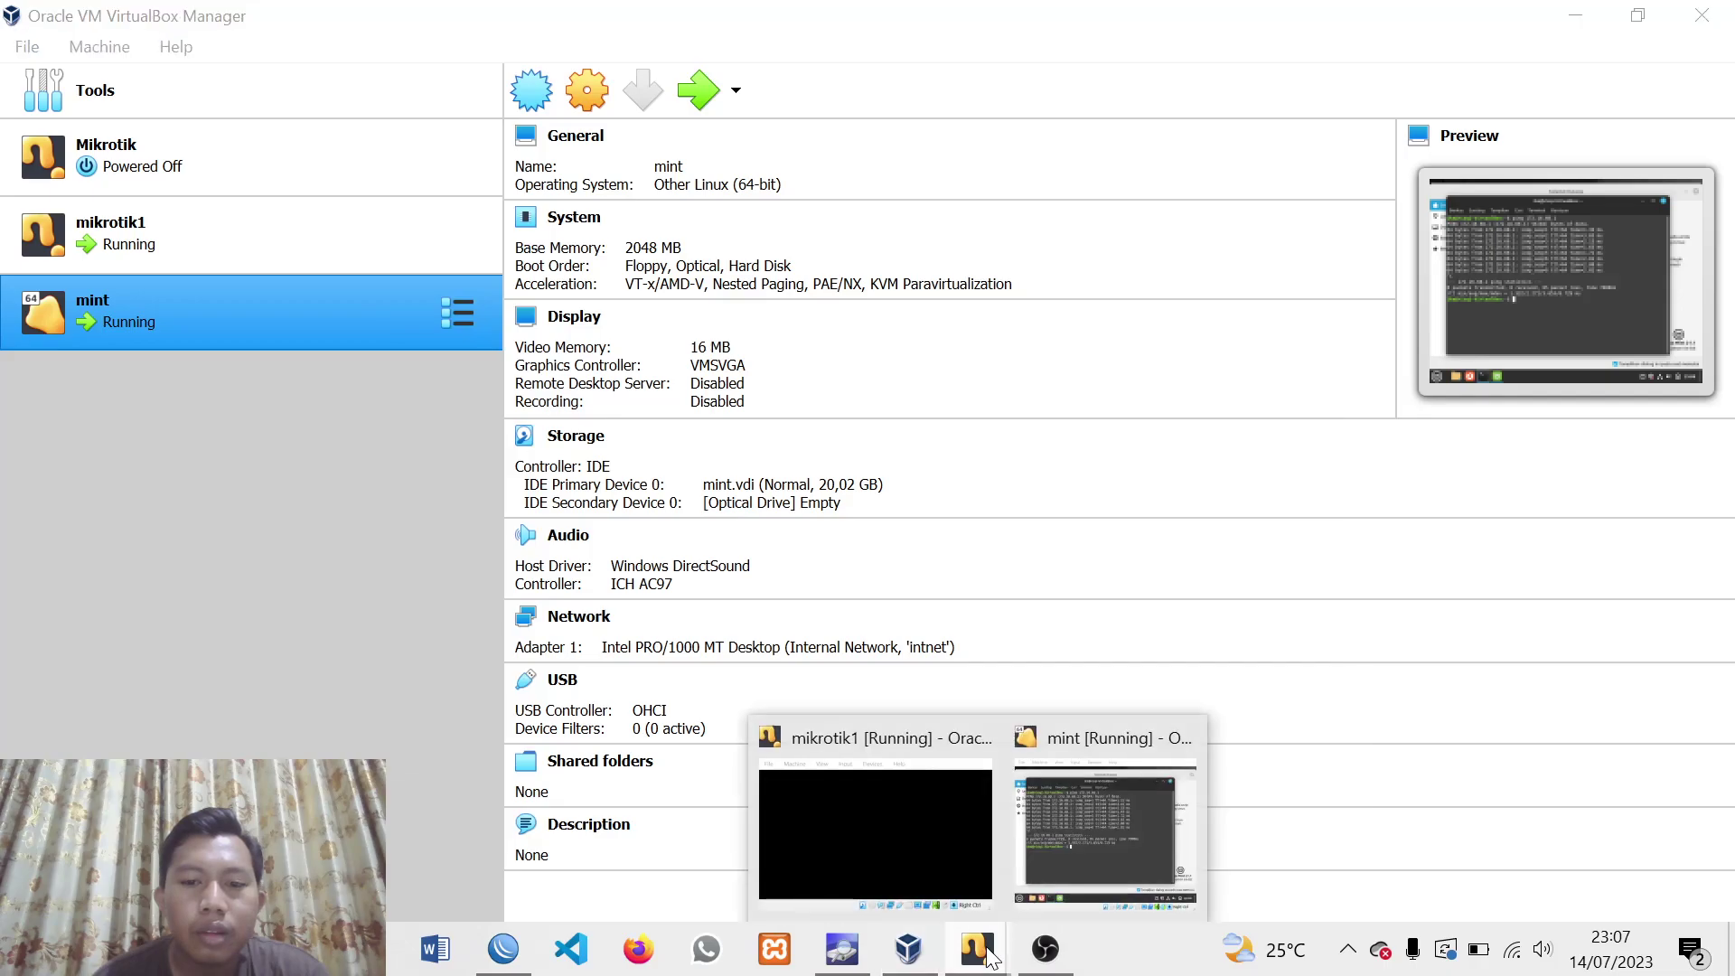
click(1106, 818)
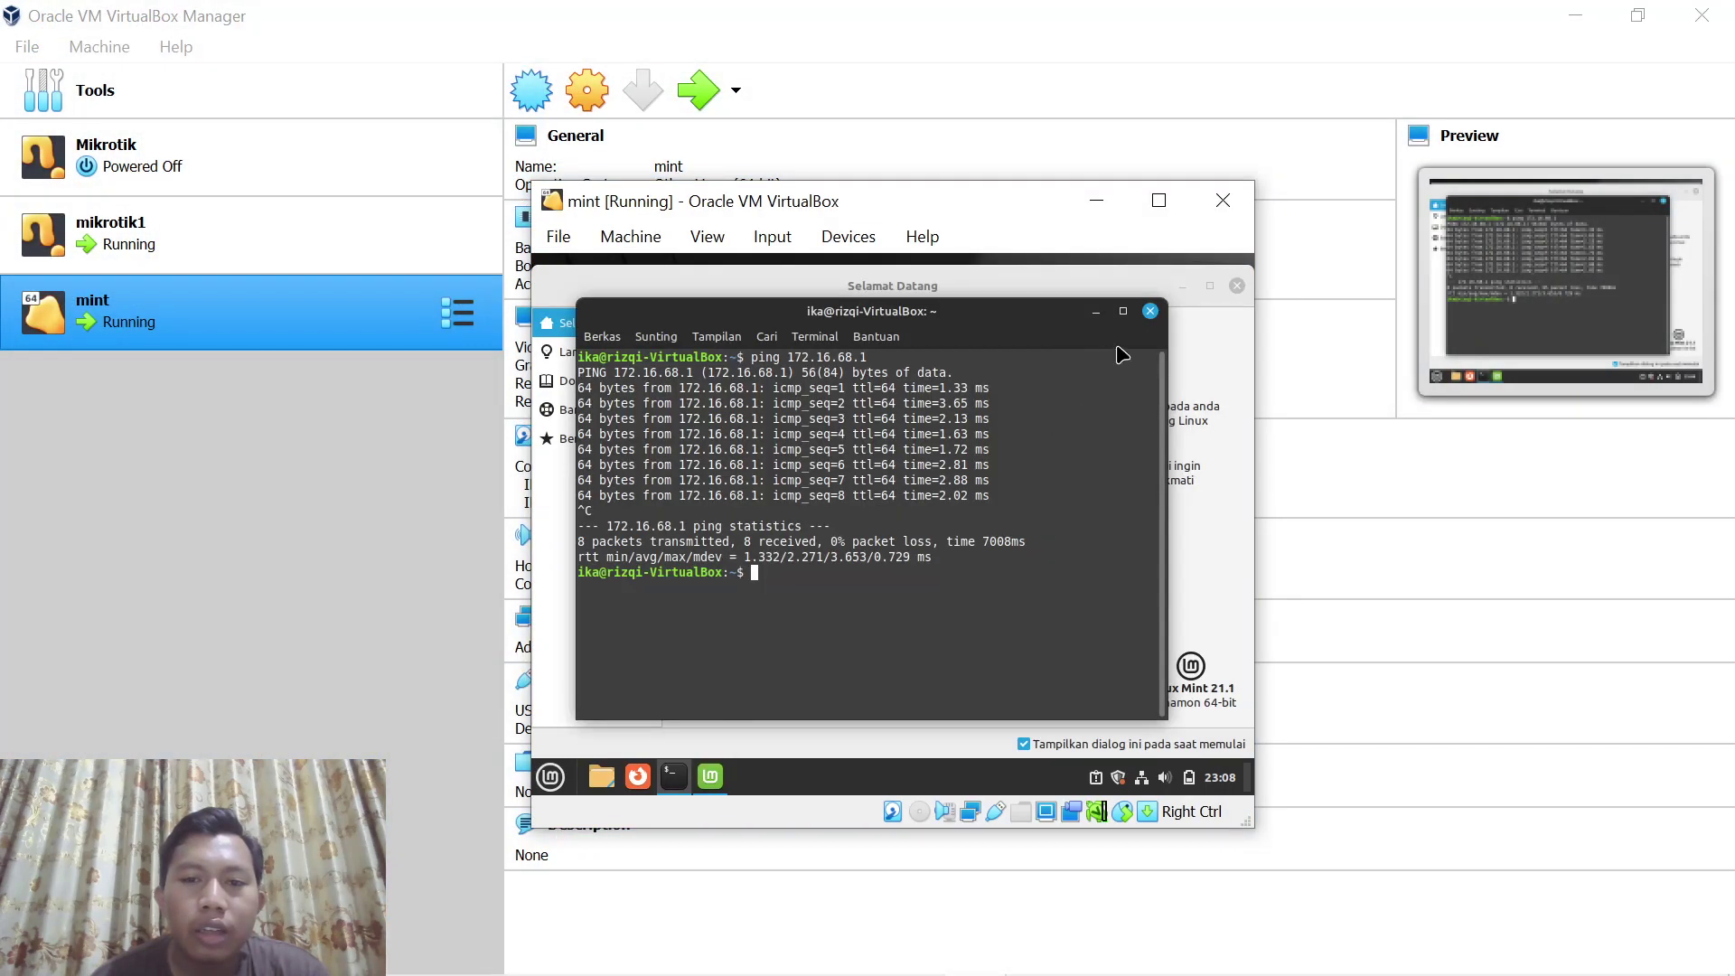
click(630, 777)
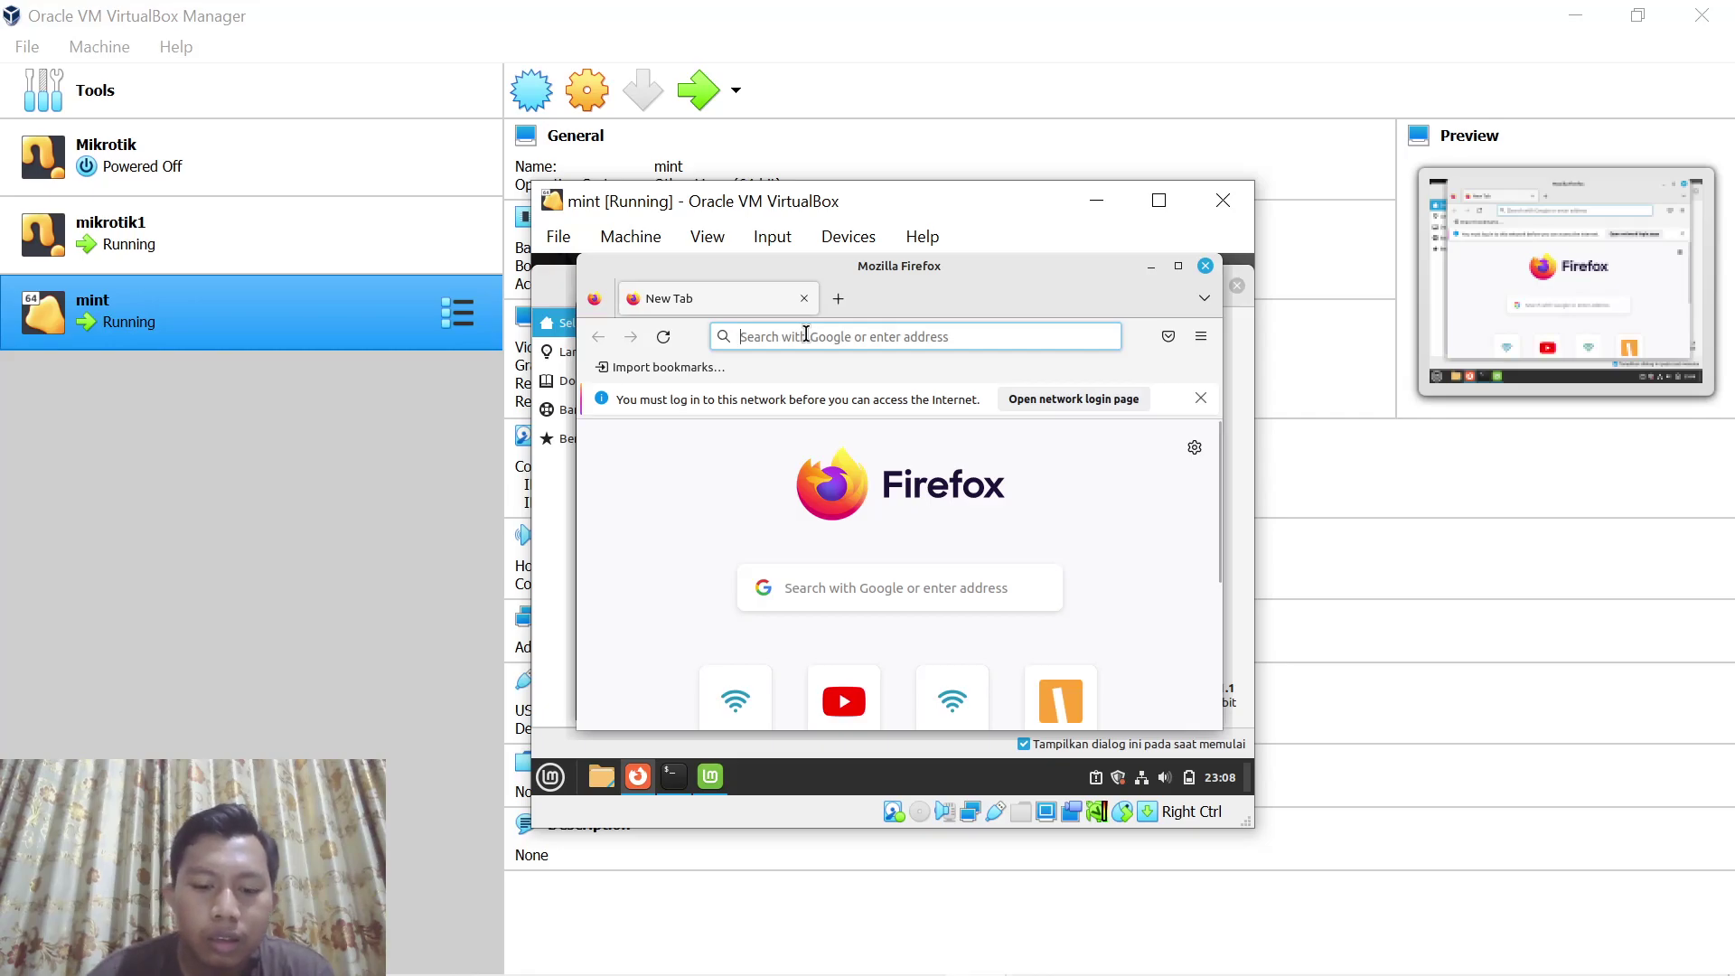
text(lem)
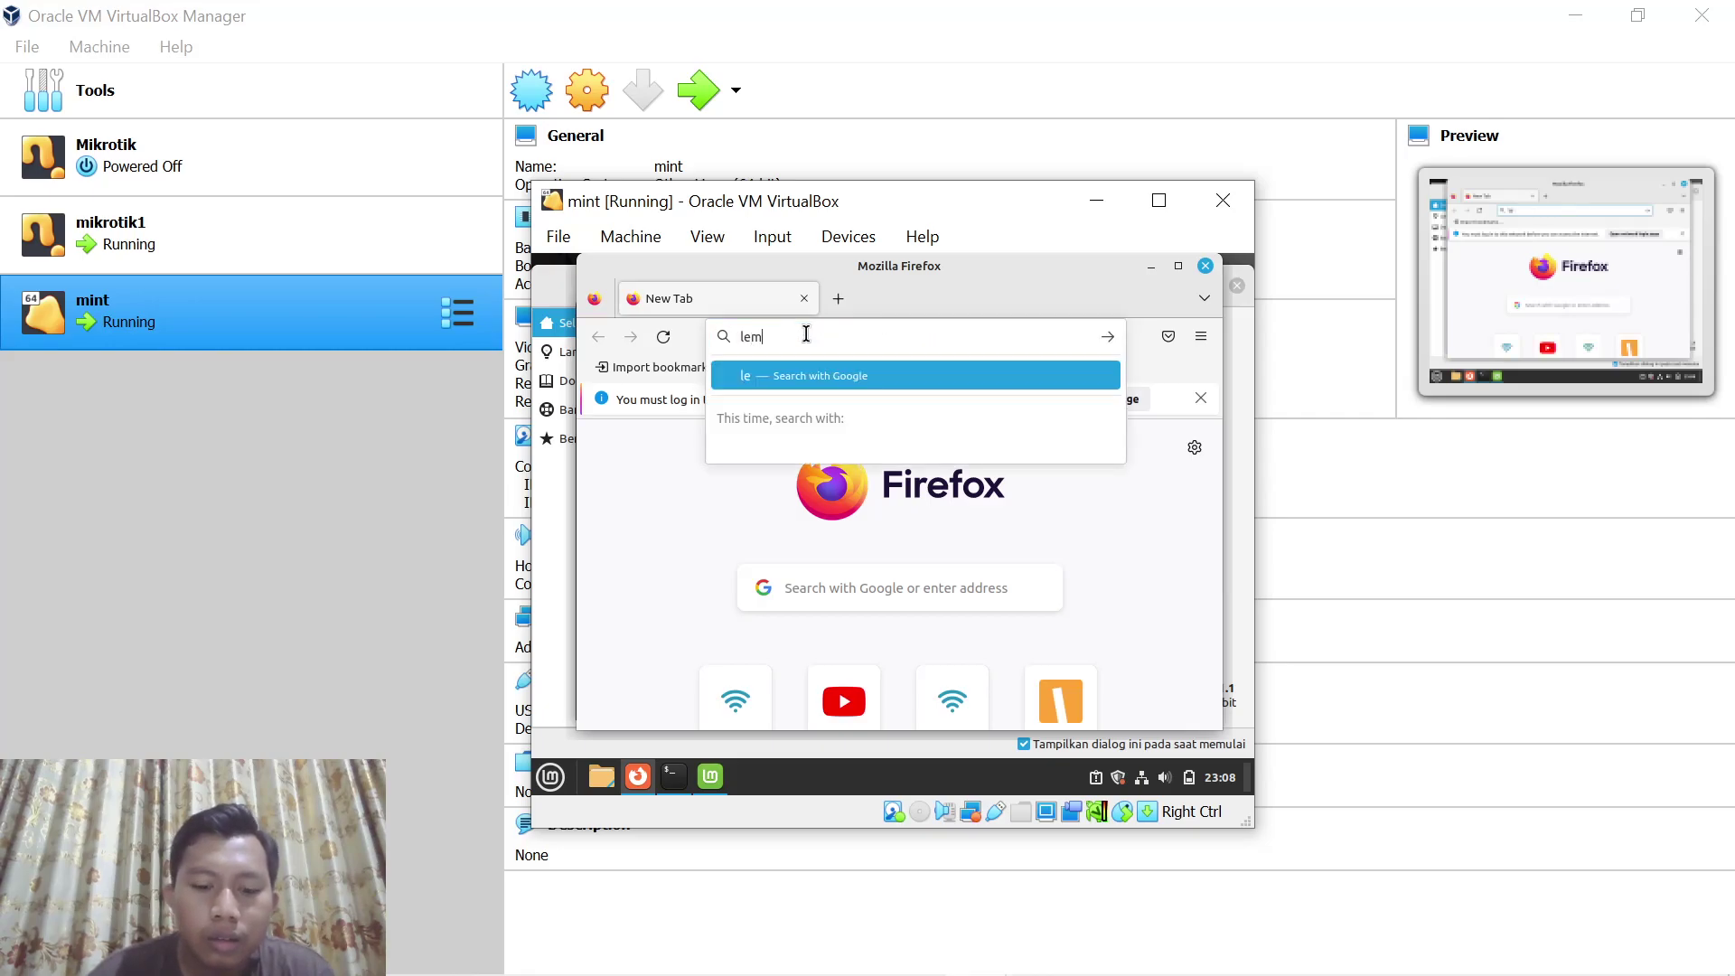
text(ahduwur.net)
key(Return)
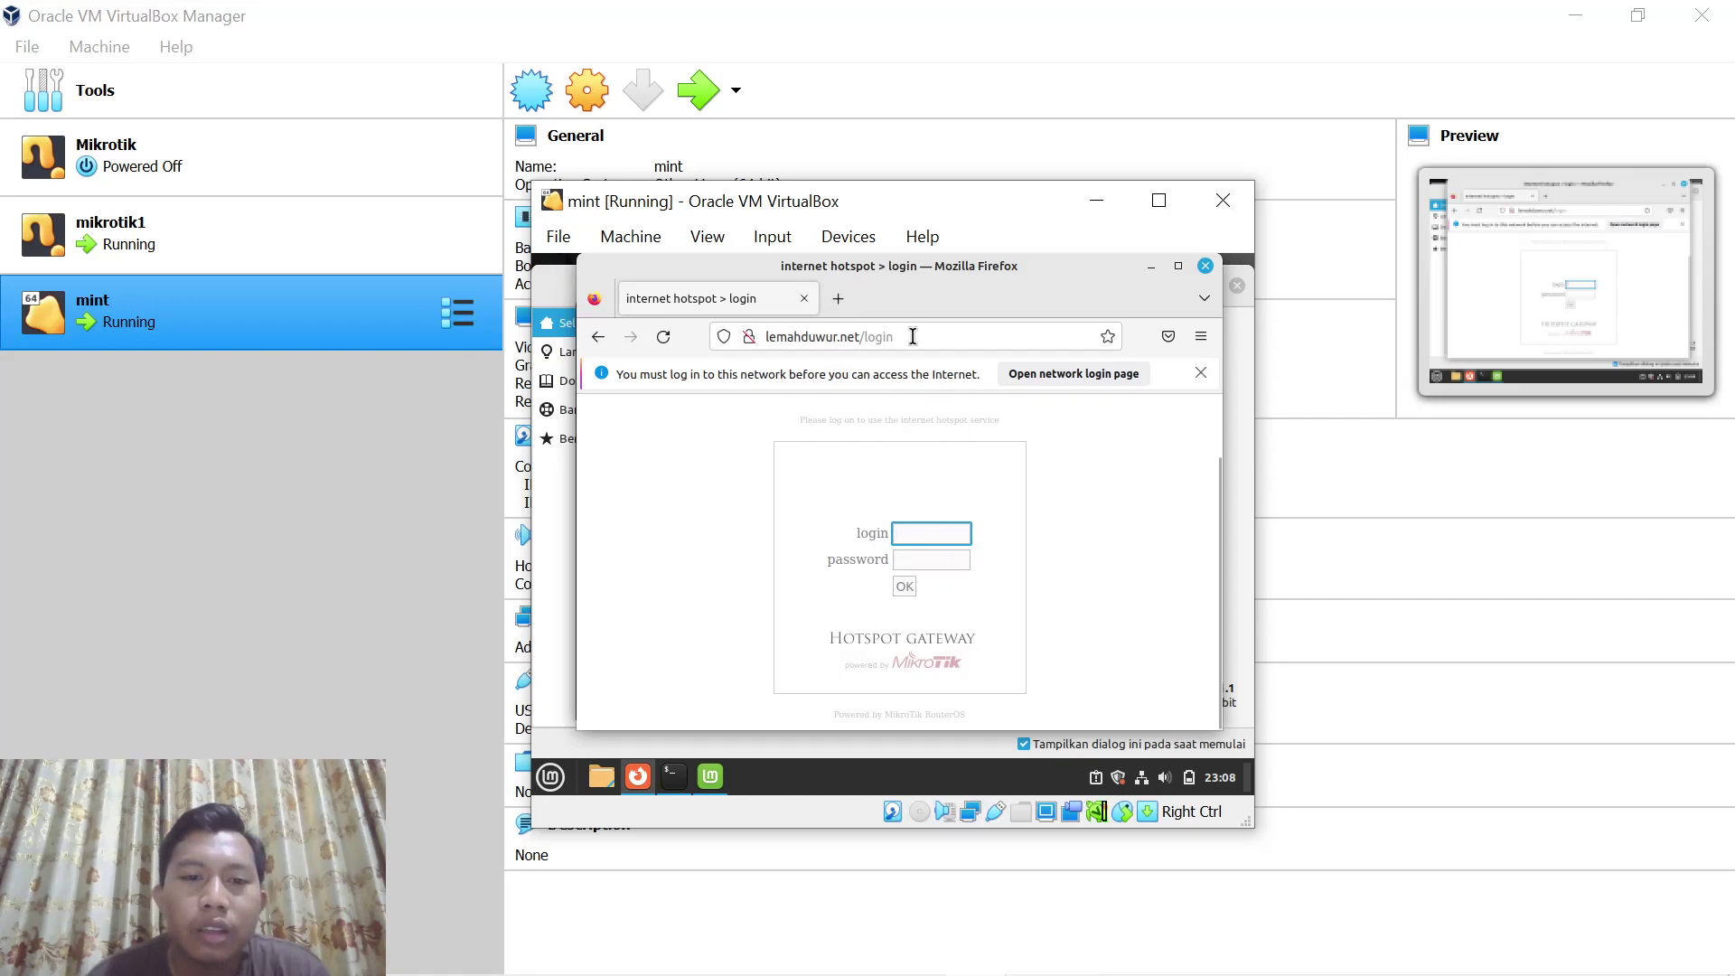
Remove the hotspot folder from the router's File List in WinBox
mouse_move(867, 958)
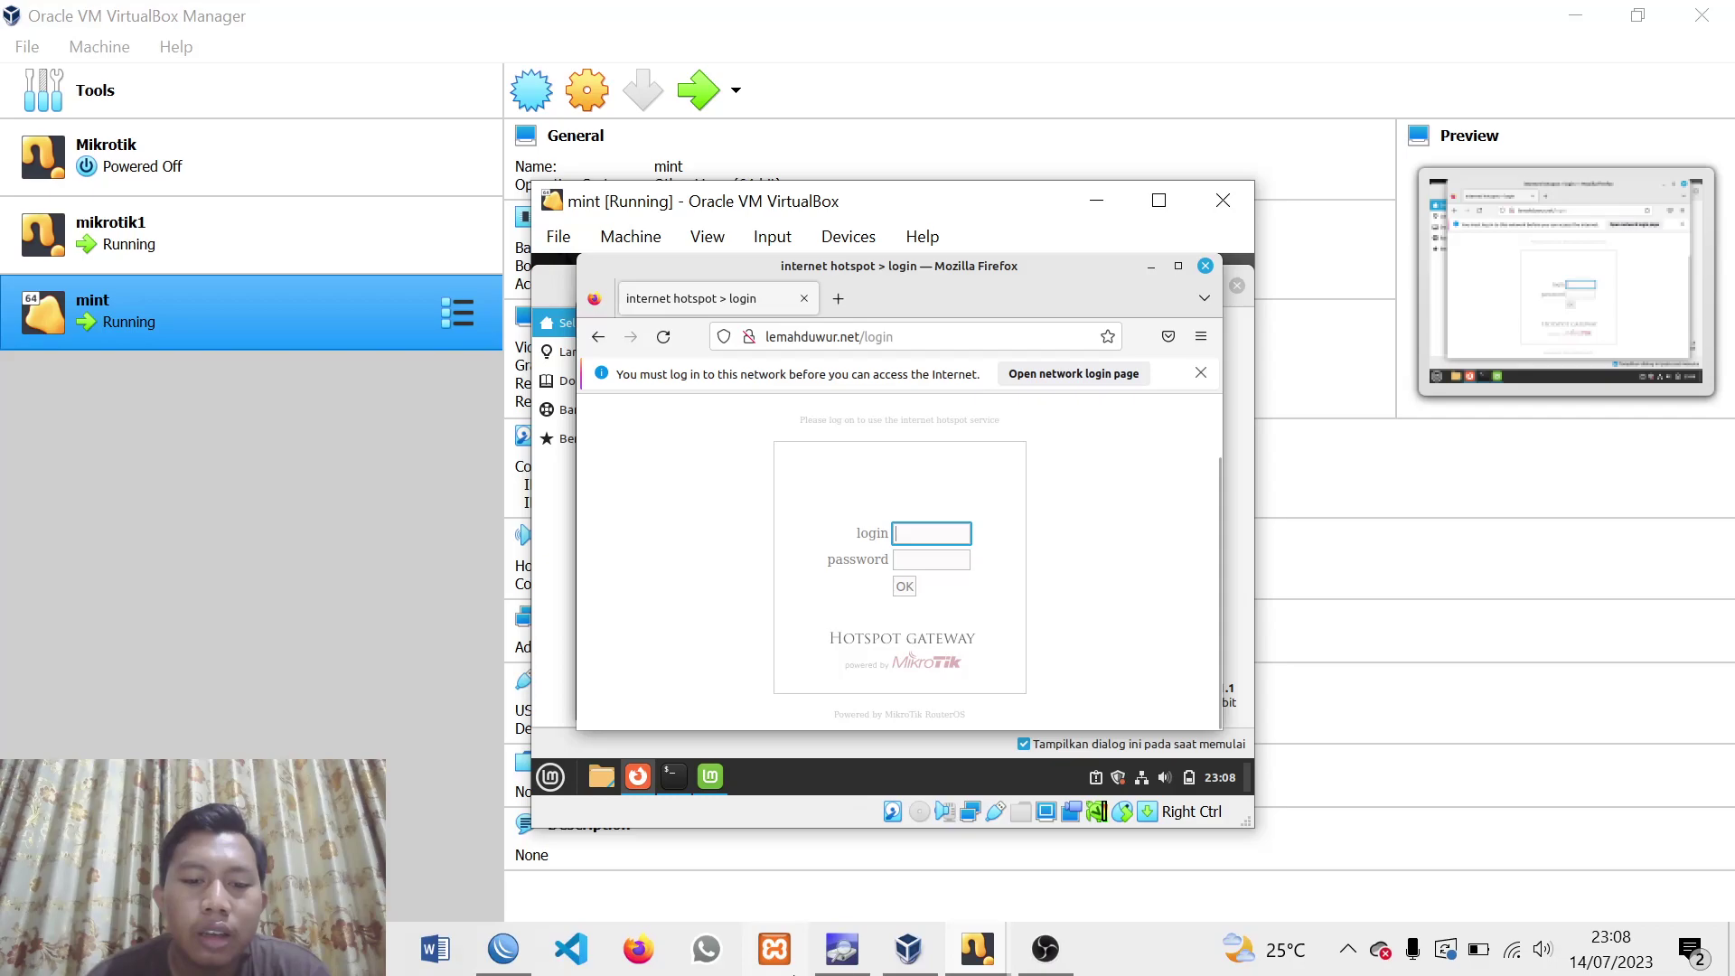
click(503, 949)
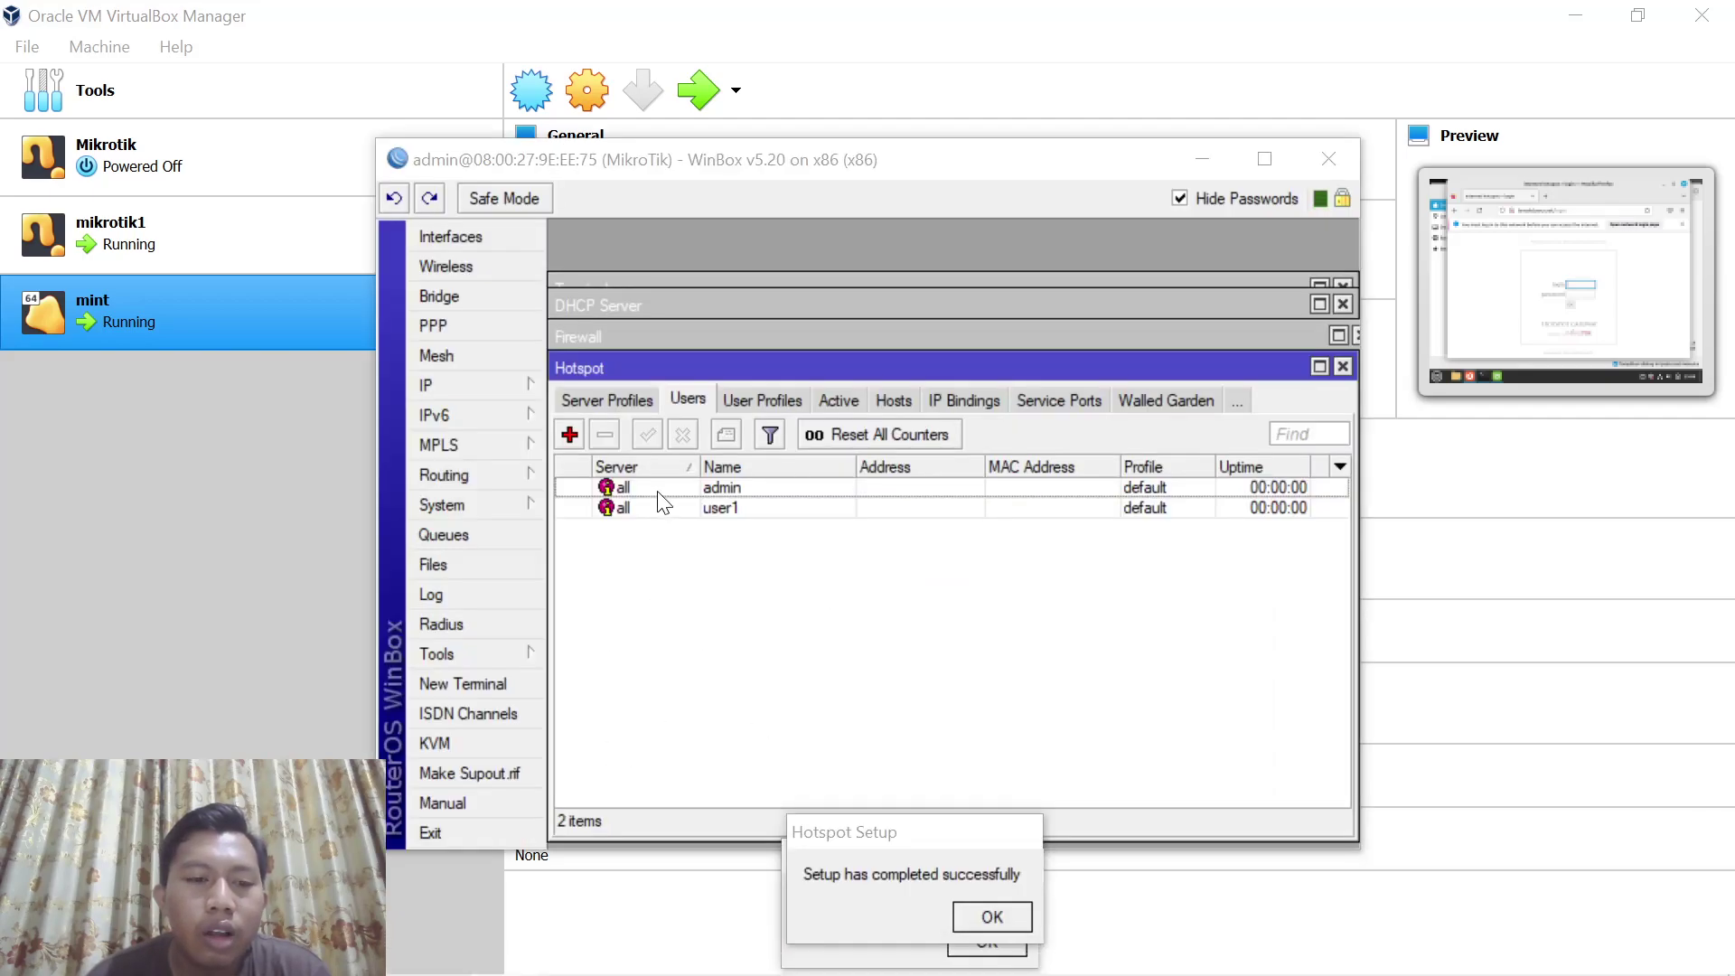
click(500, 569)
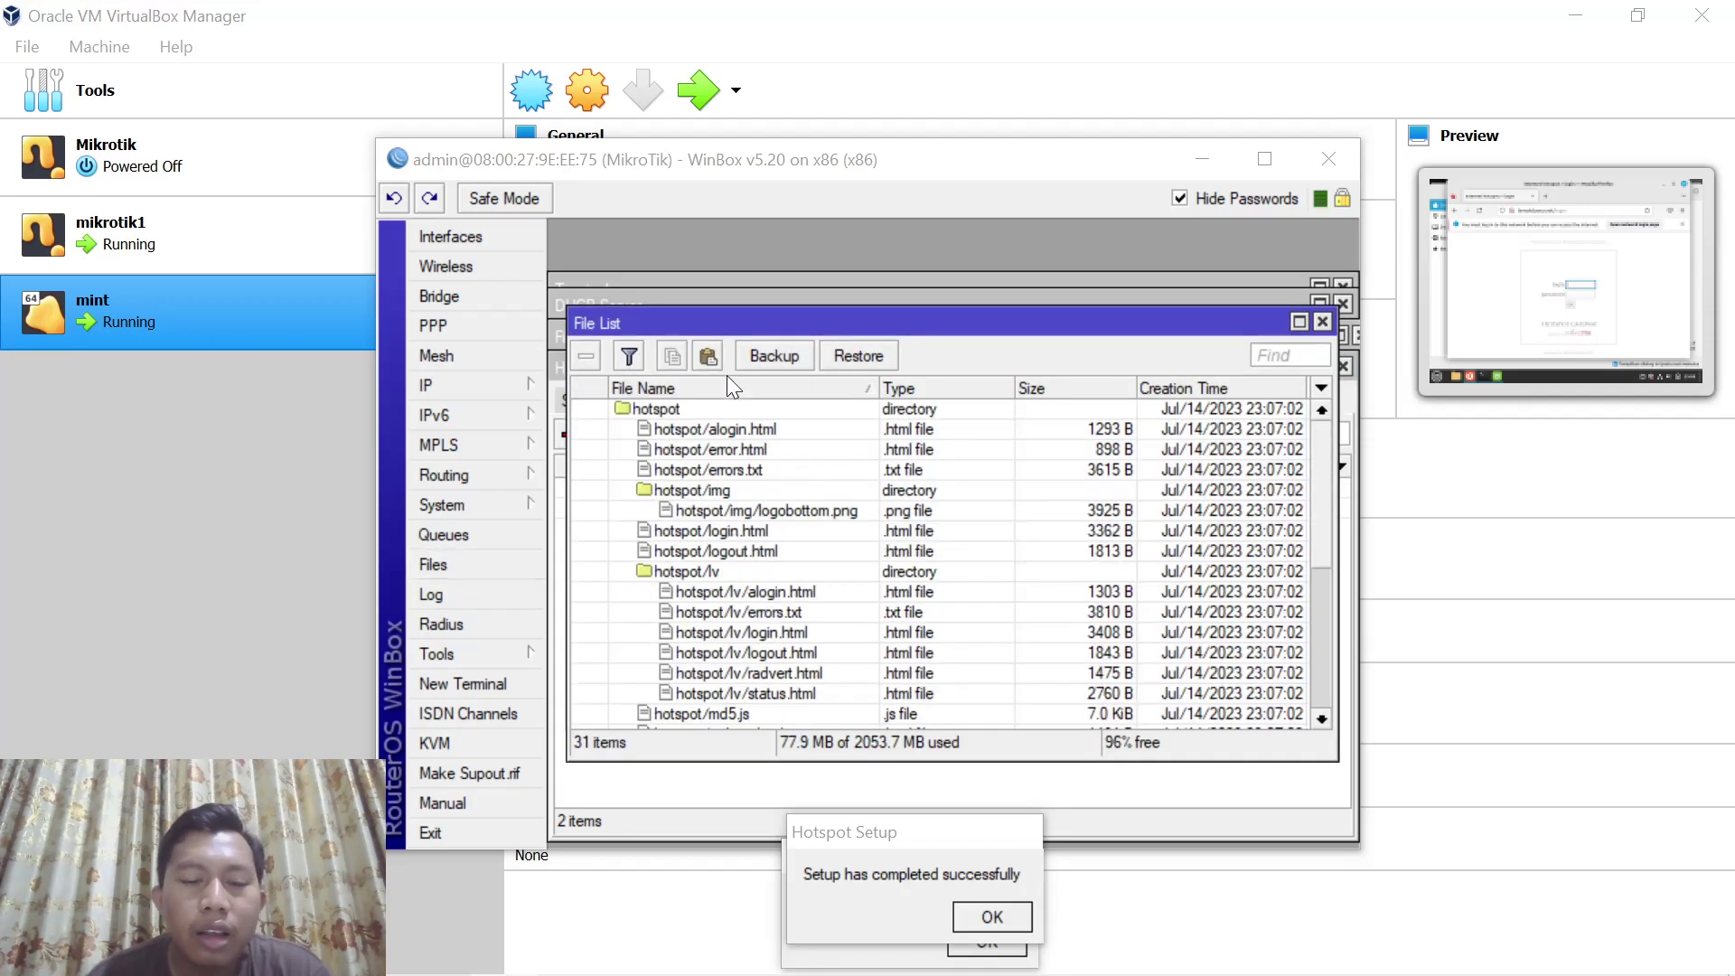
click(652, 410)
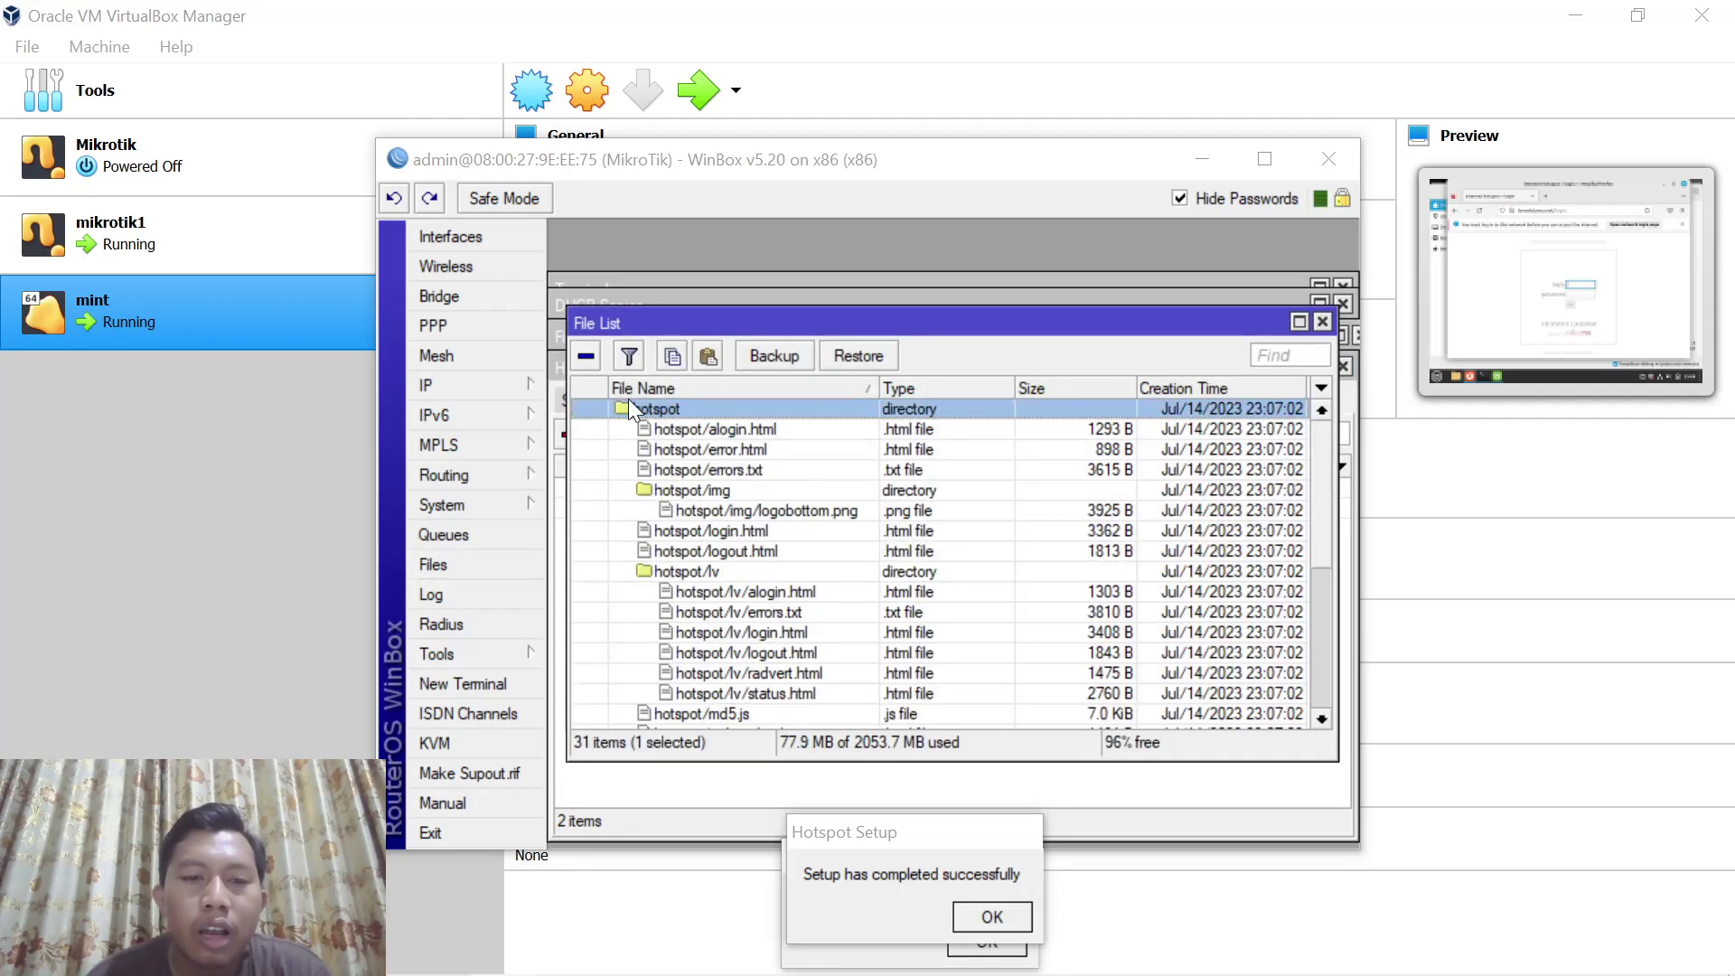
click(587, 356)
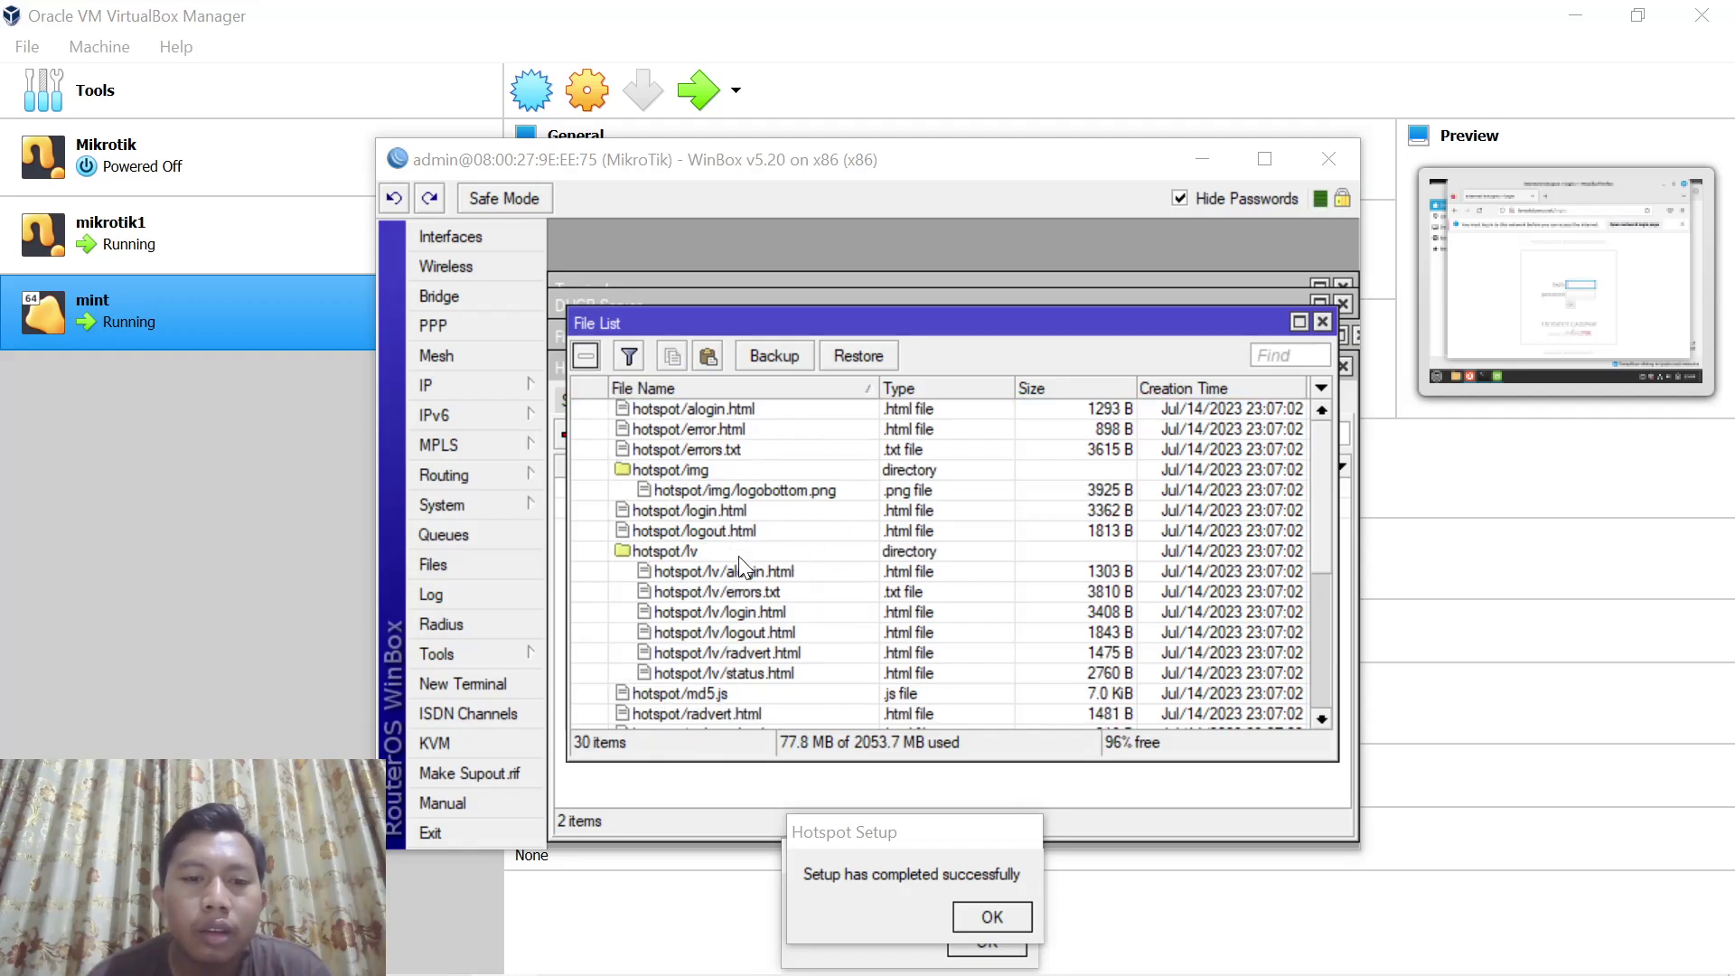
mouse_move(571, 972)
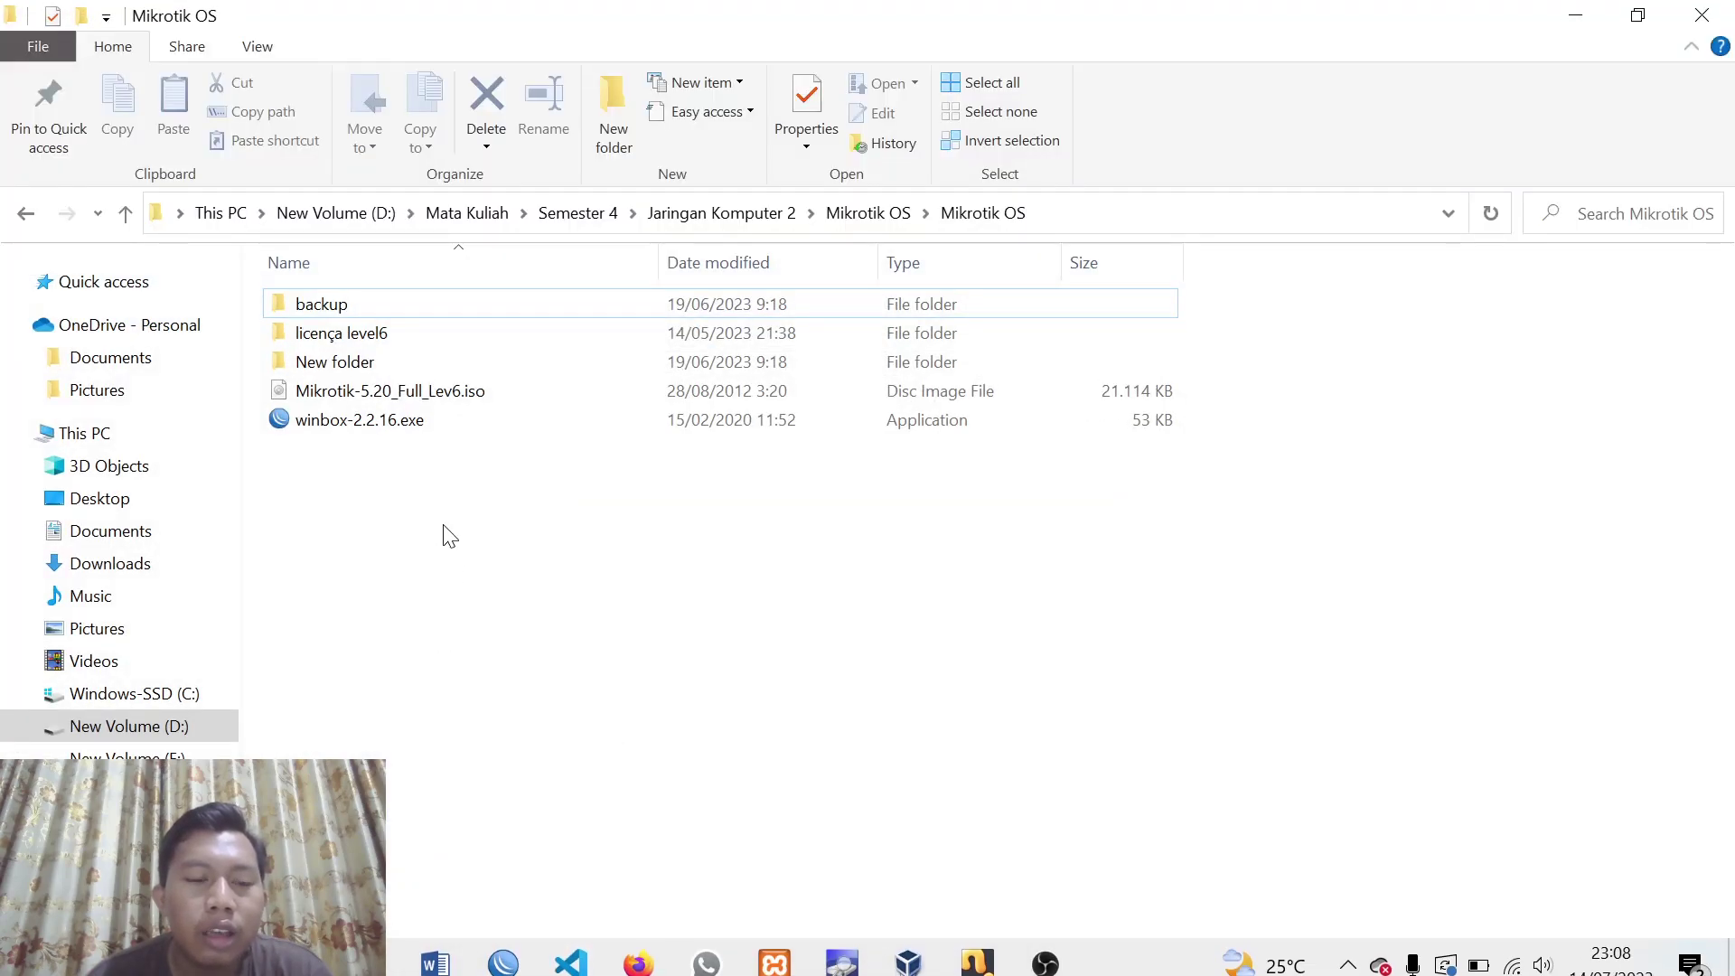
Go to Jaringan Komputer 2 > template and select the custom hotspot folder for copying
click(867, 212)
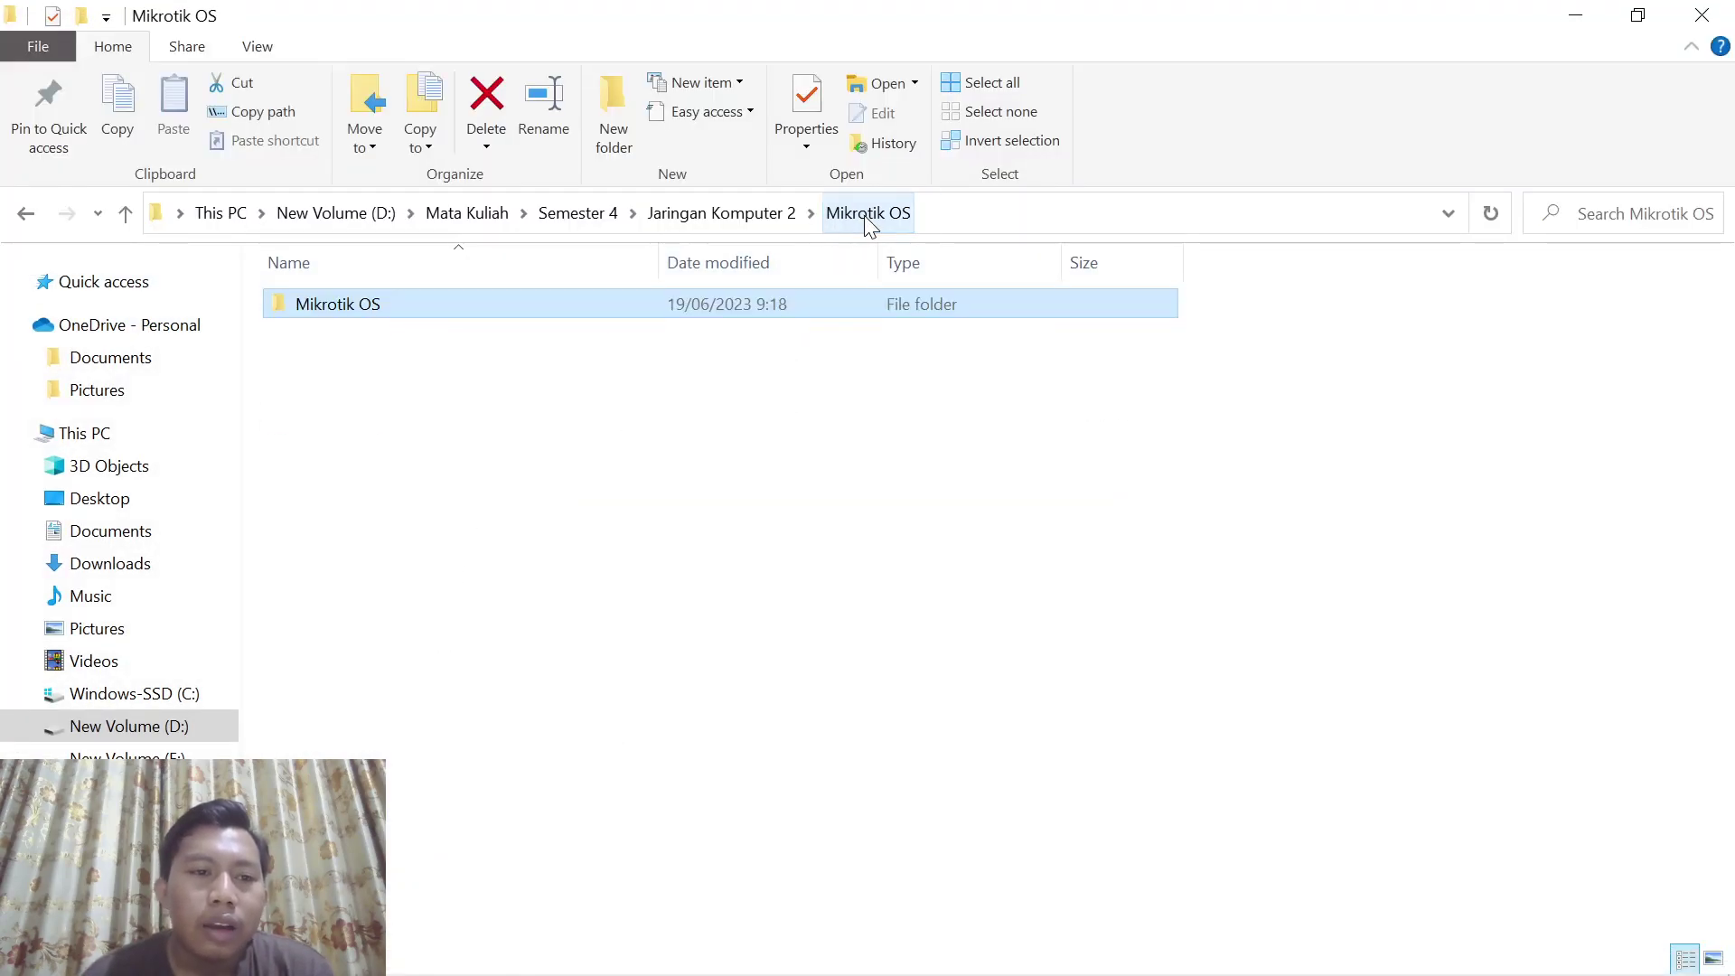
click(719, 213)
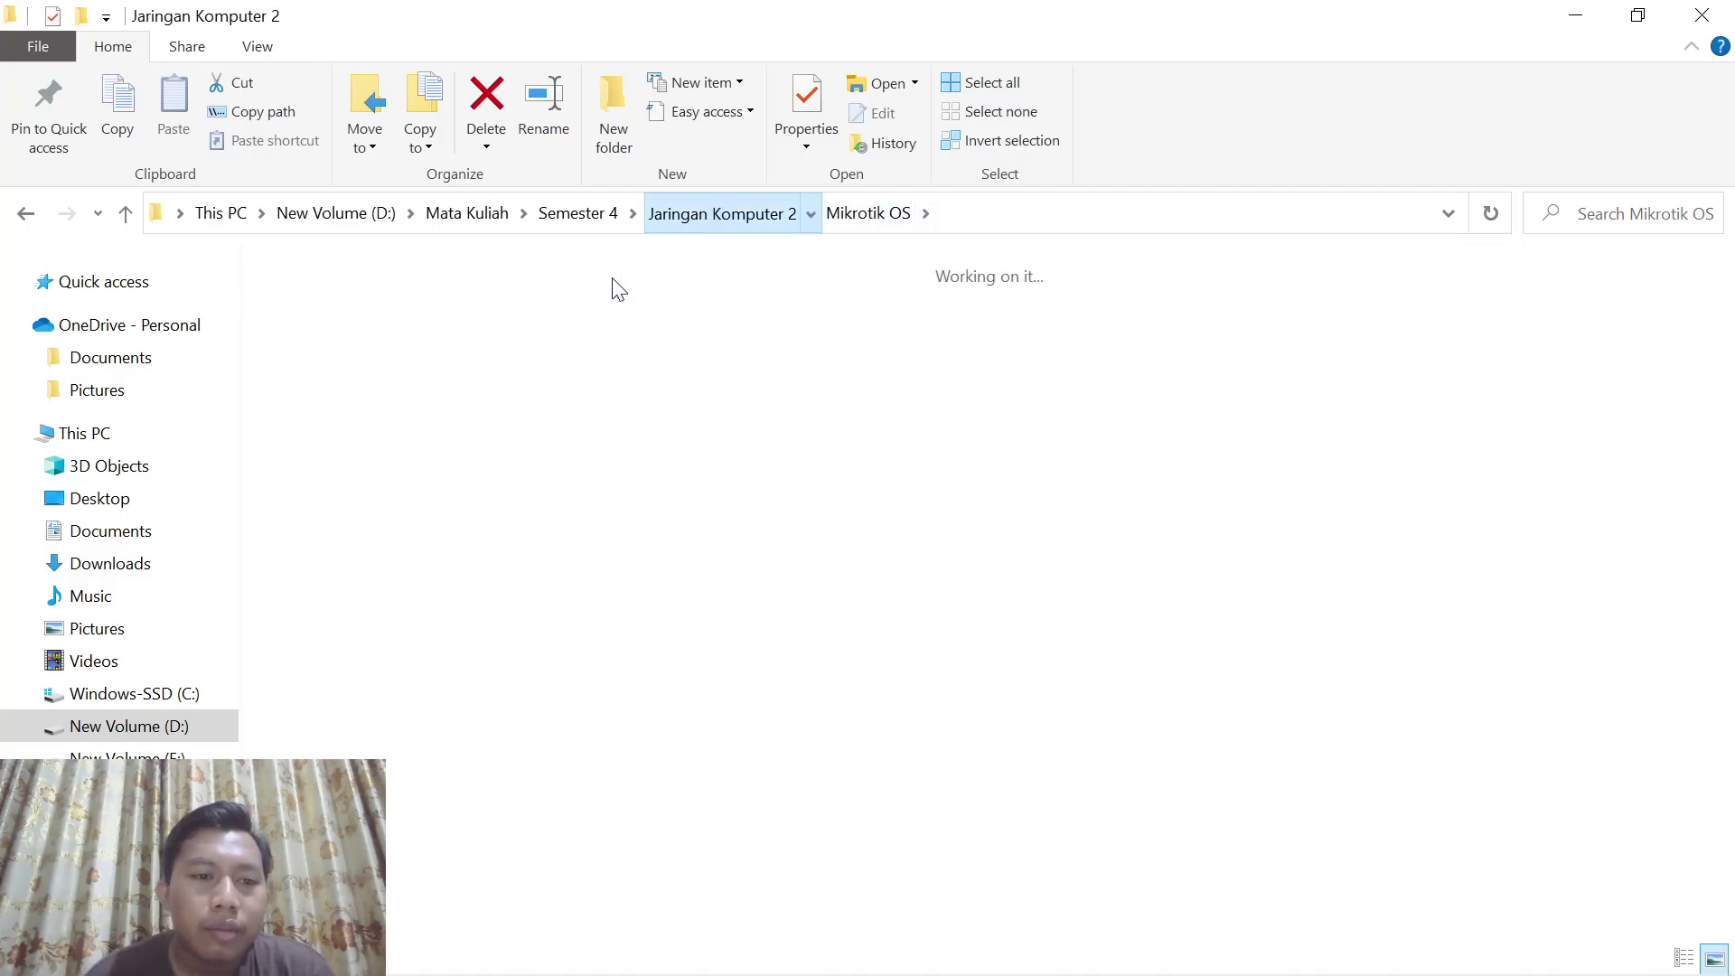
double_click(887, 365)
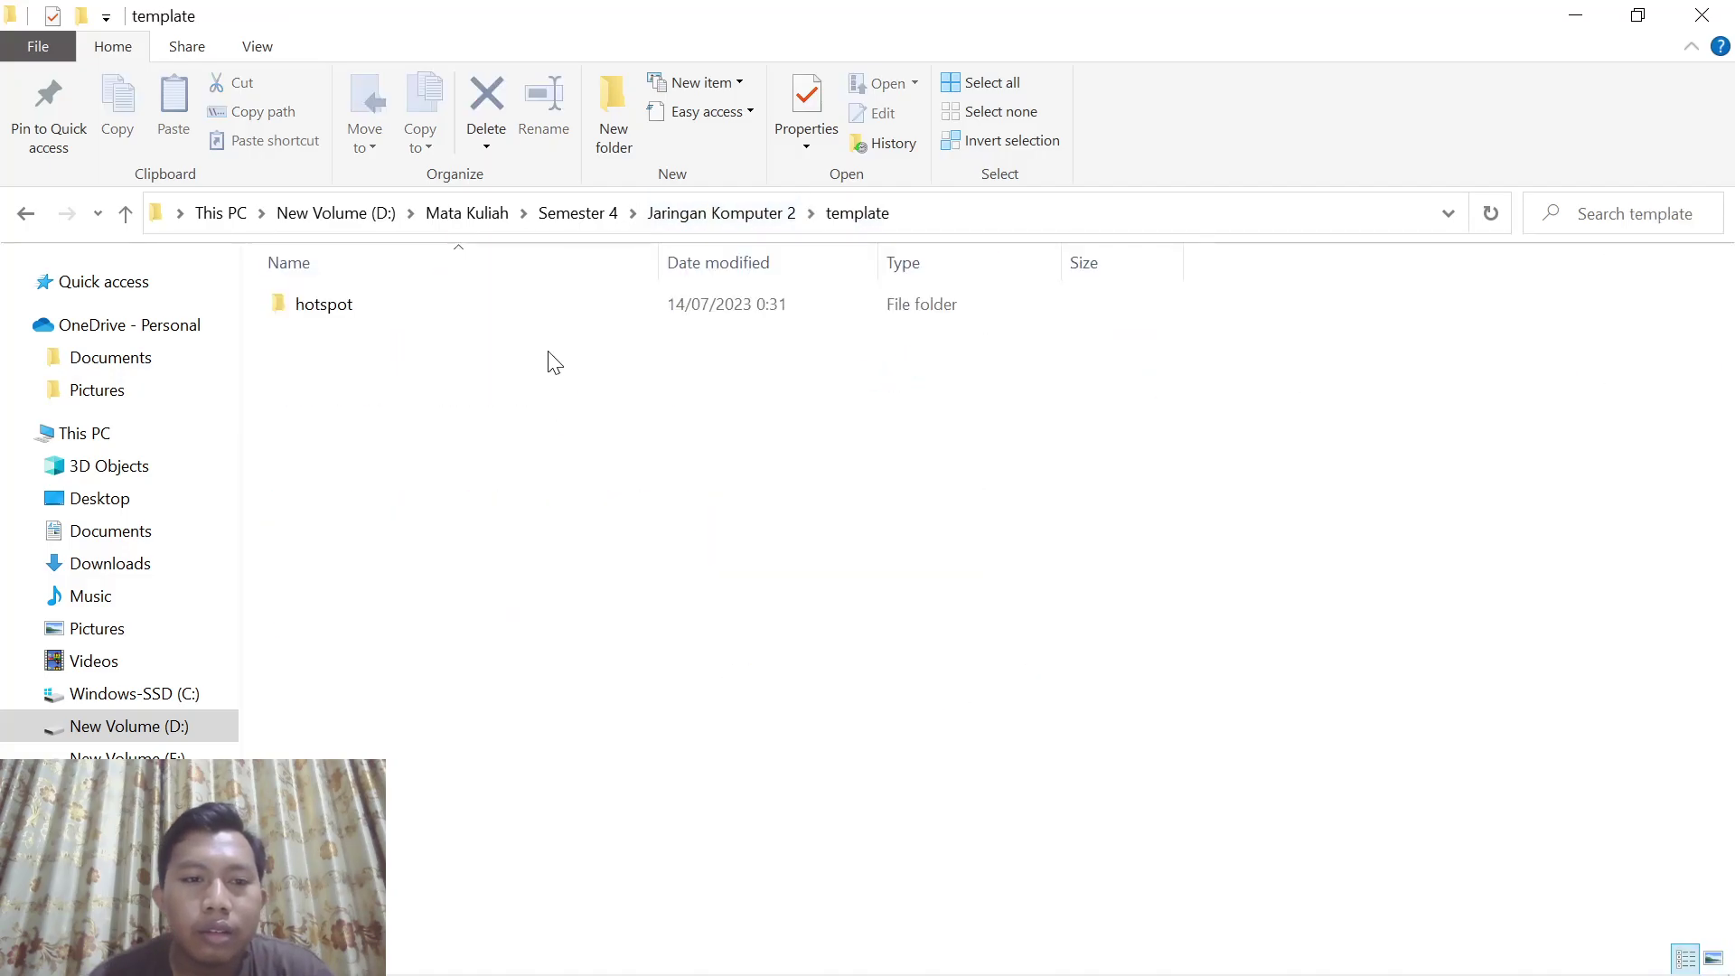
click(439, 312)
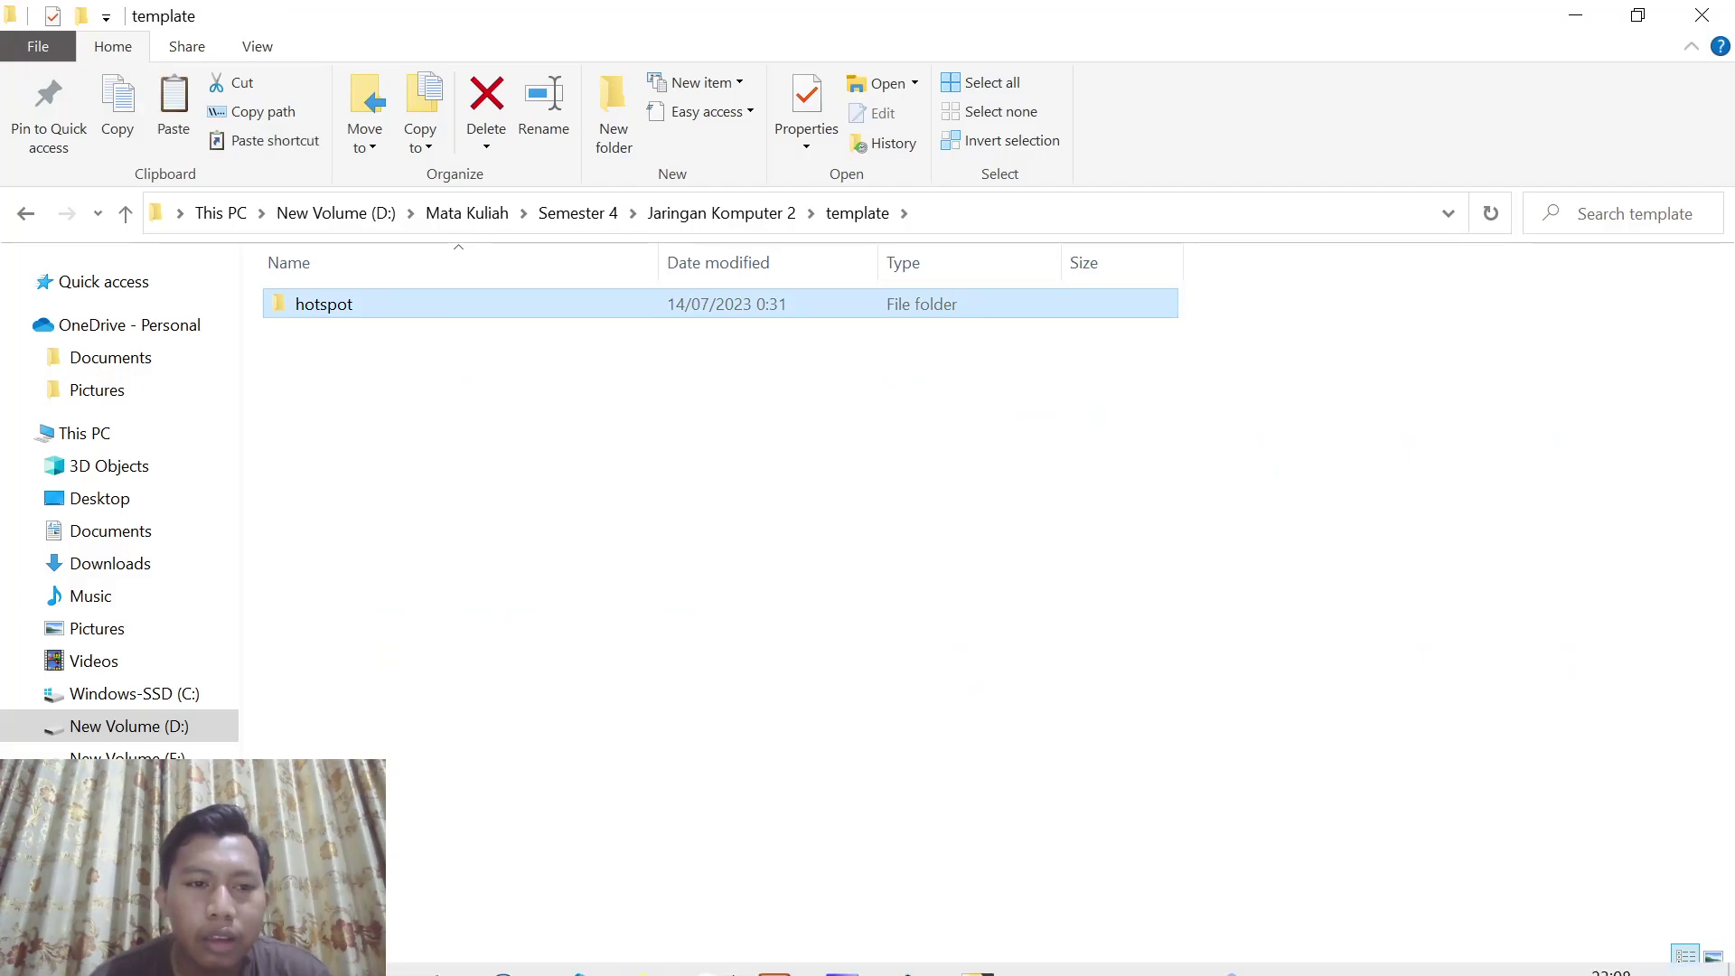
Paste the copied hotspot folder into WinBox's File List to upload it to the router
mouse_move(829, 959)
click(515, 953)
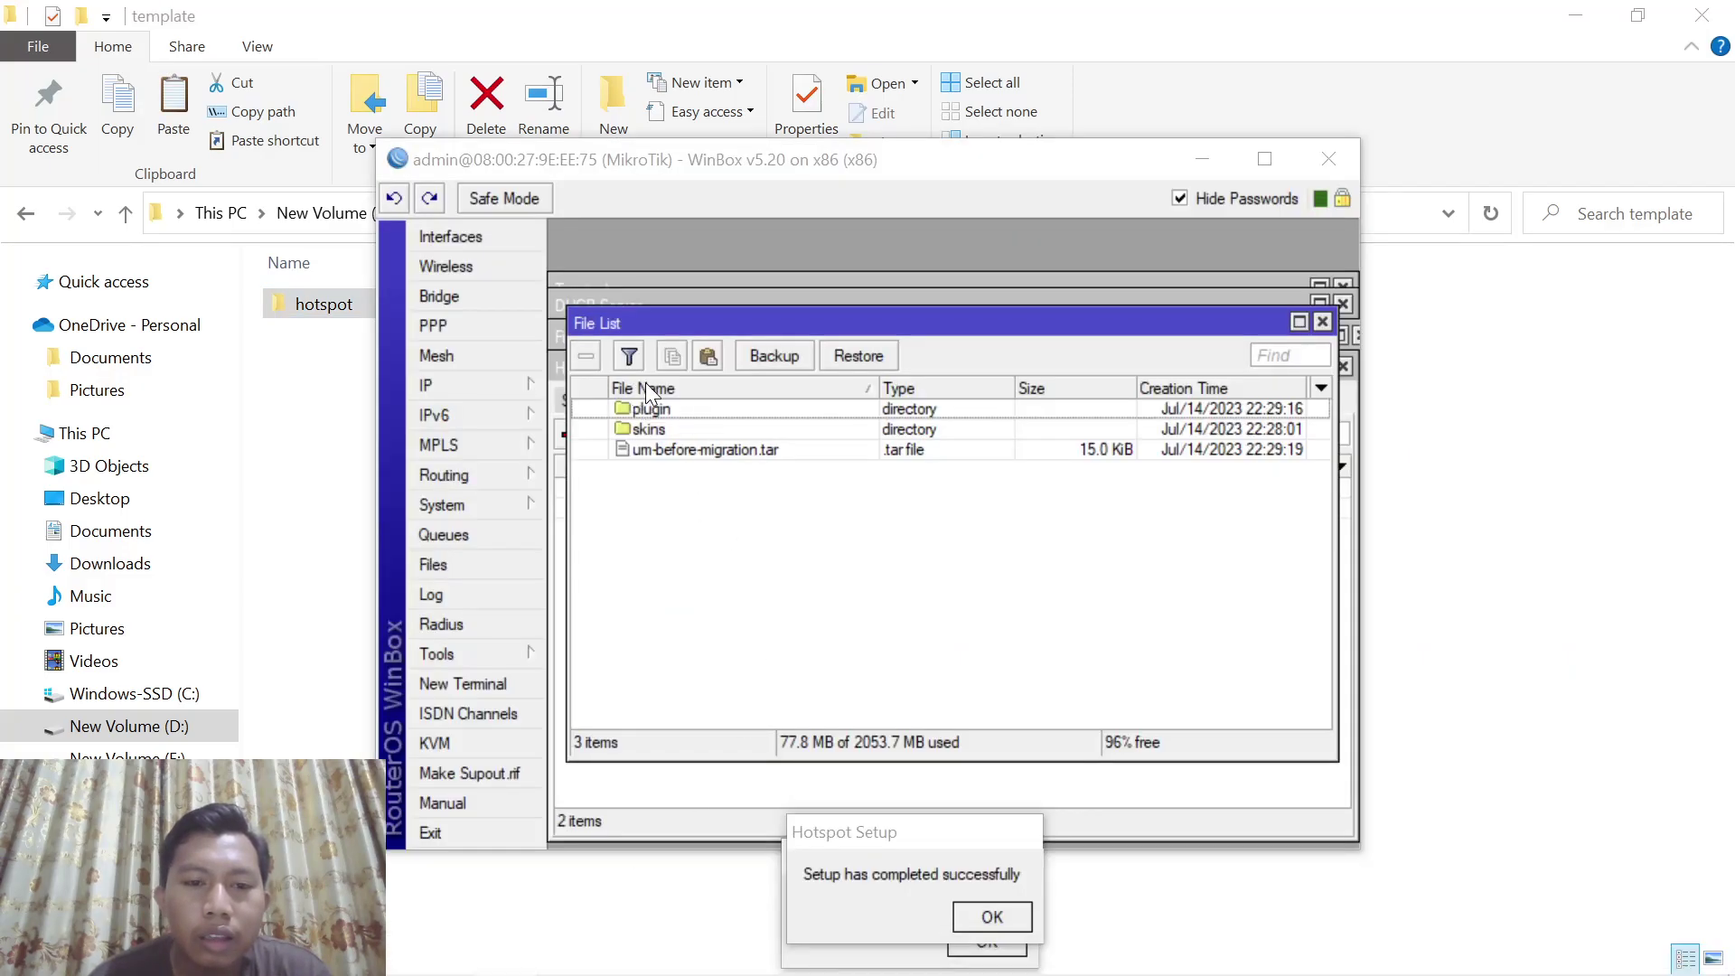
click(709, 355)
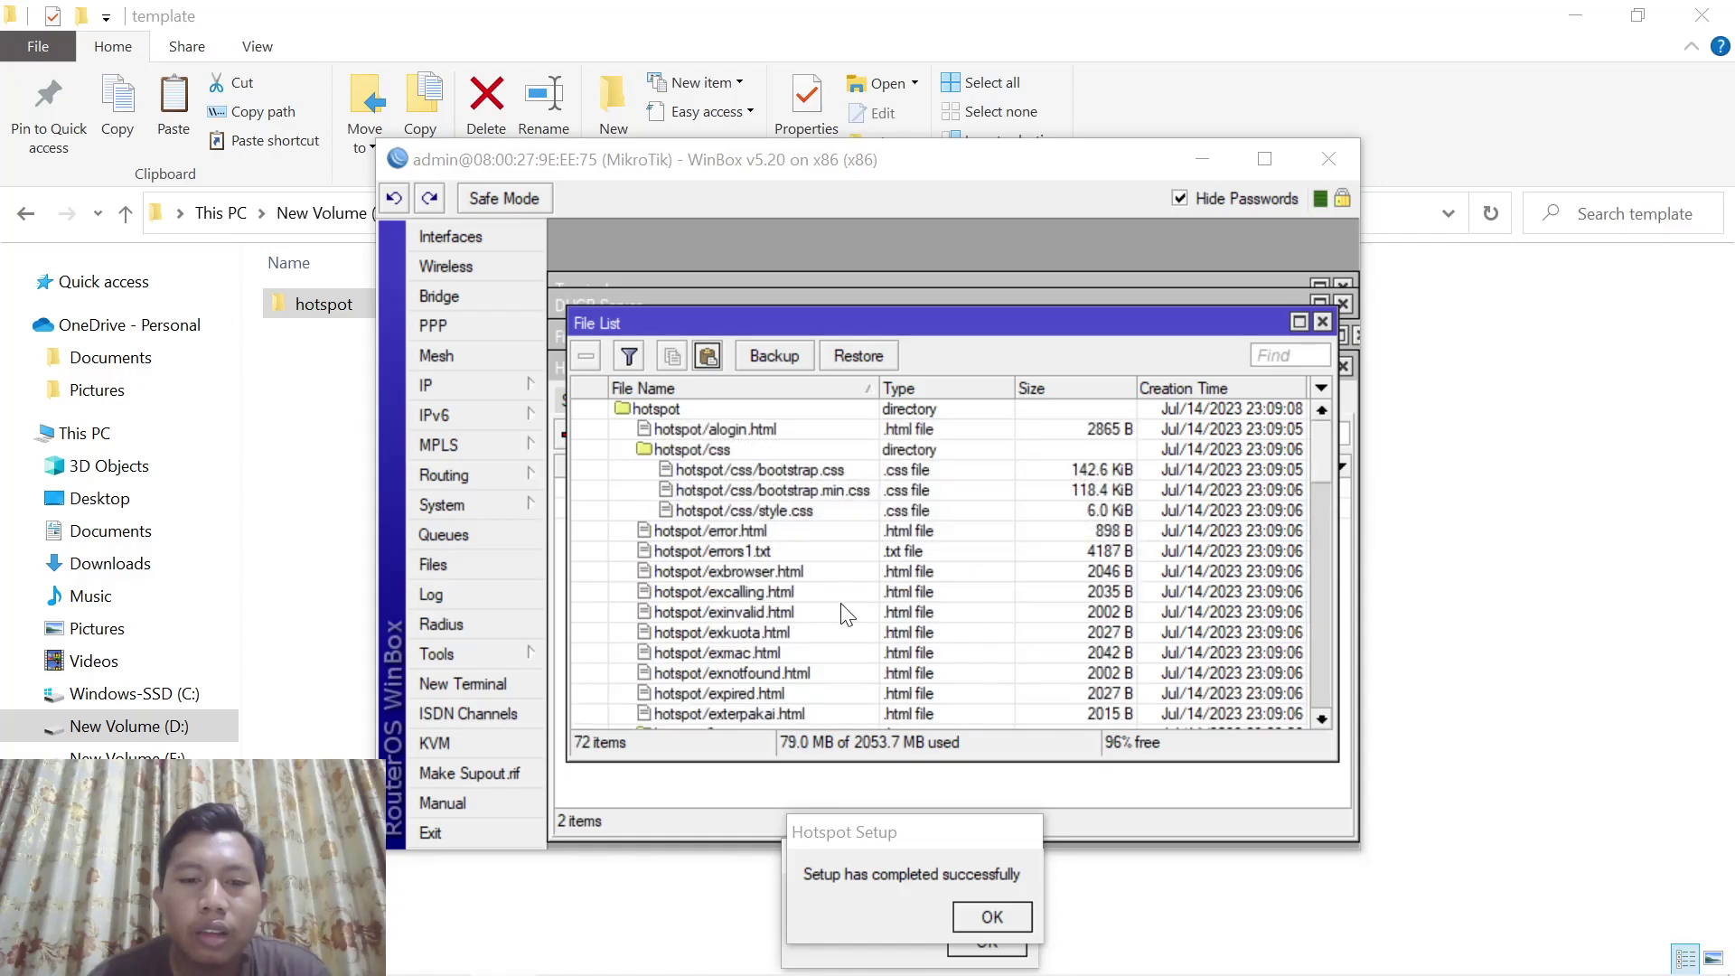
mouse_move(782, 973)
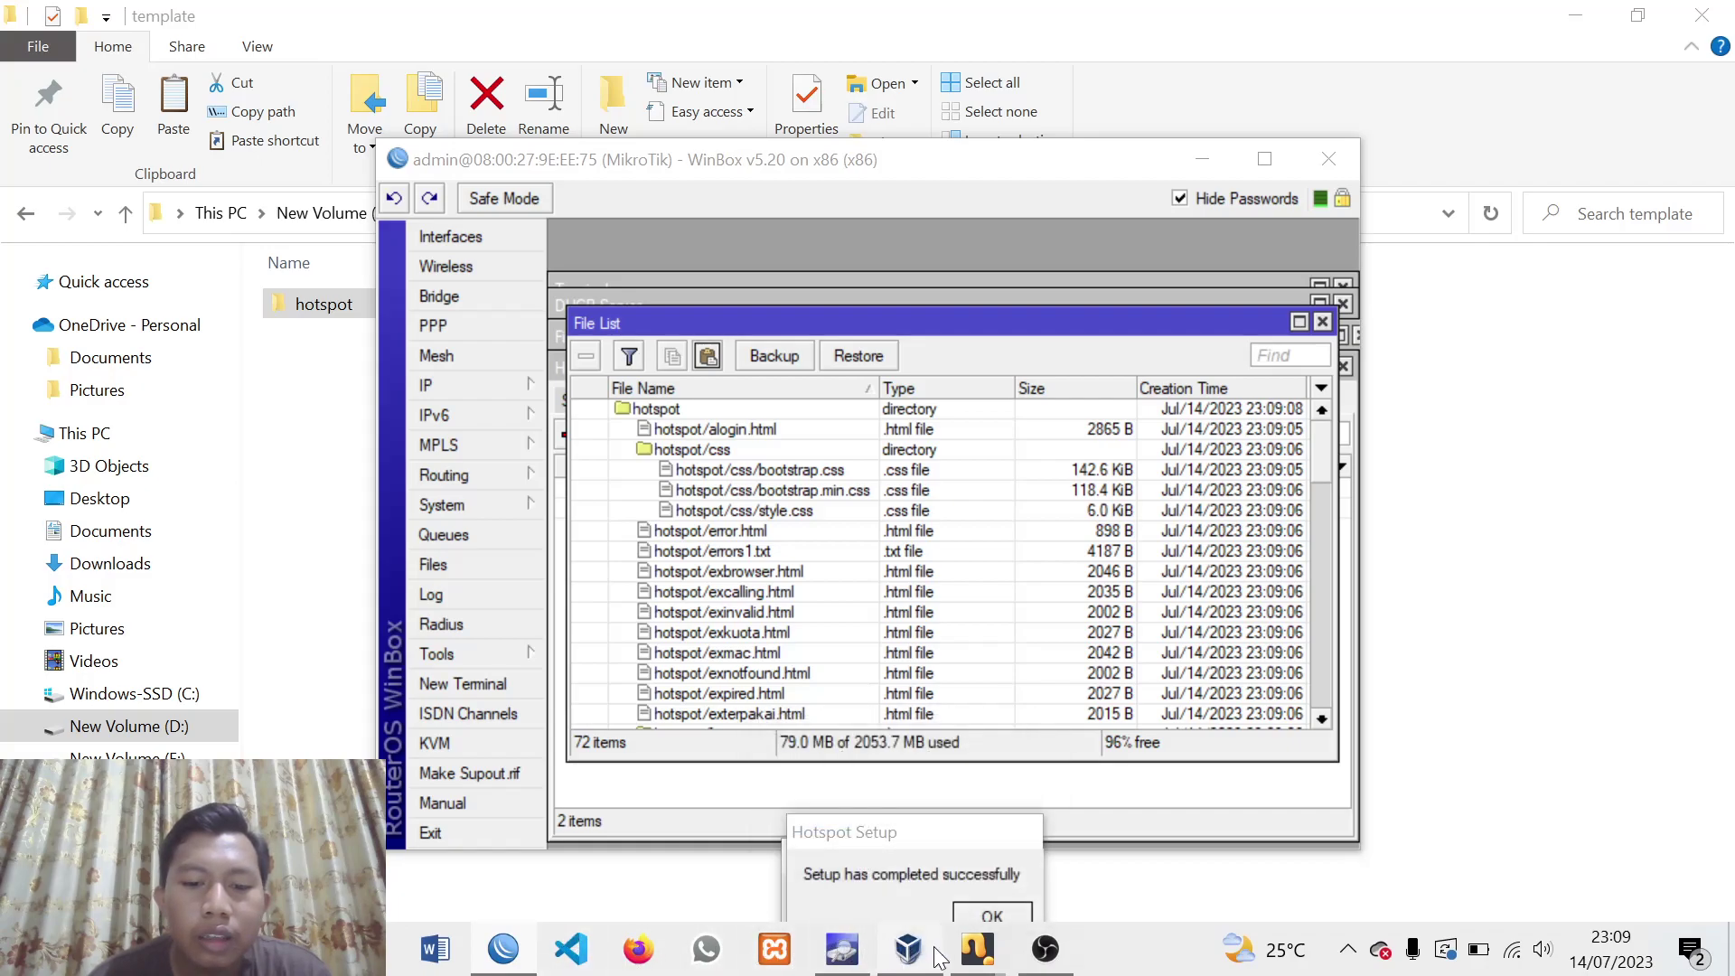
Reload the lemahduwur.net login page in the mint VM to show the new design
mouse_move(1001, 959)
click(1104, 827)
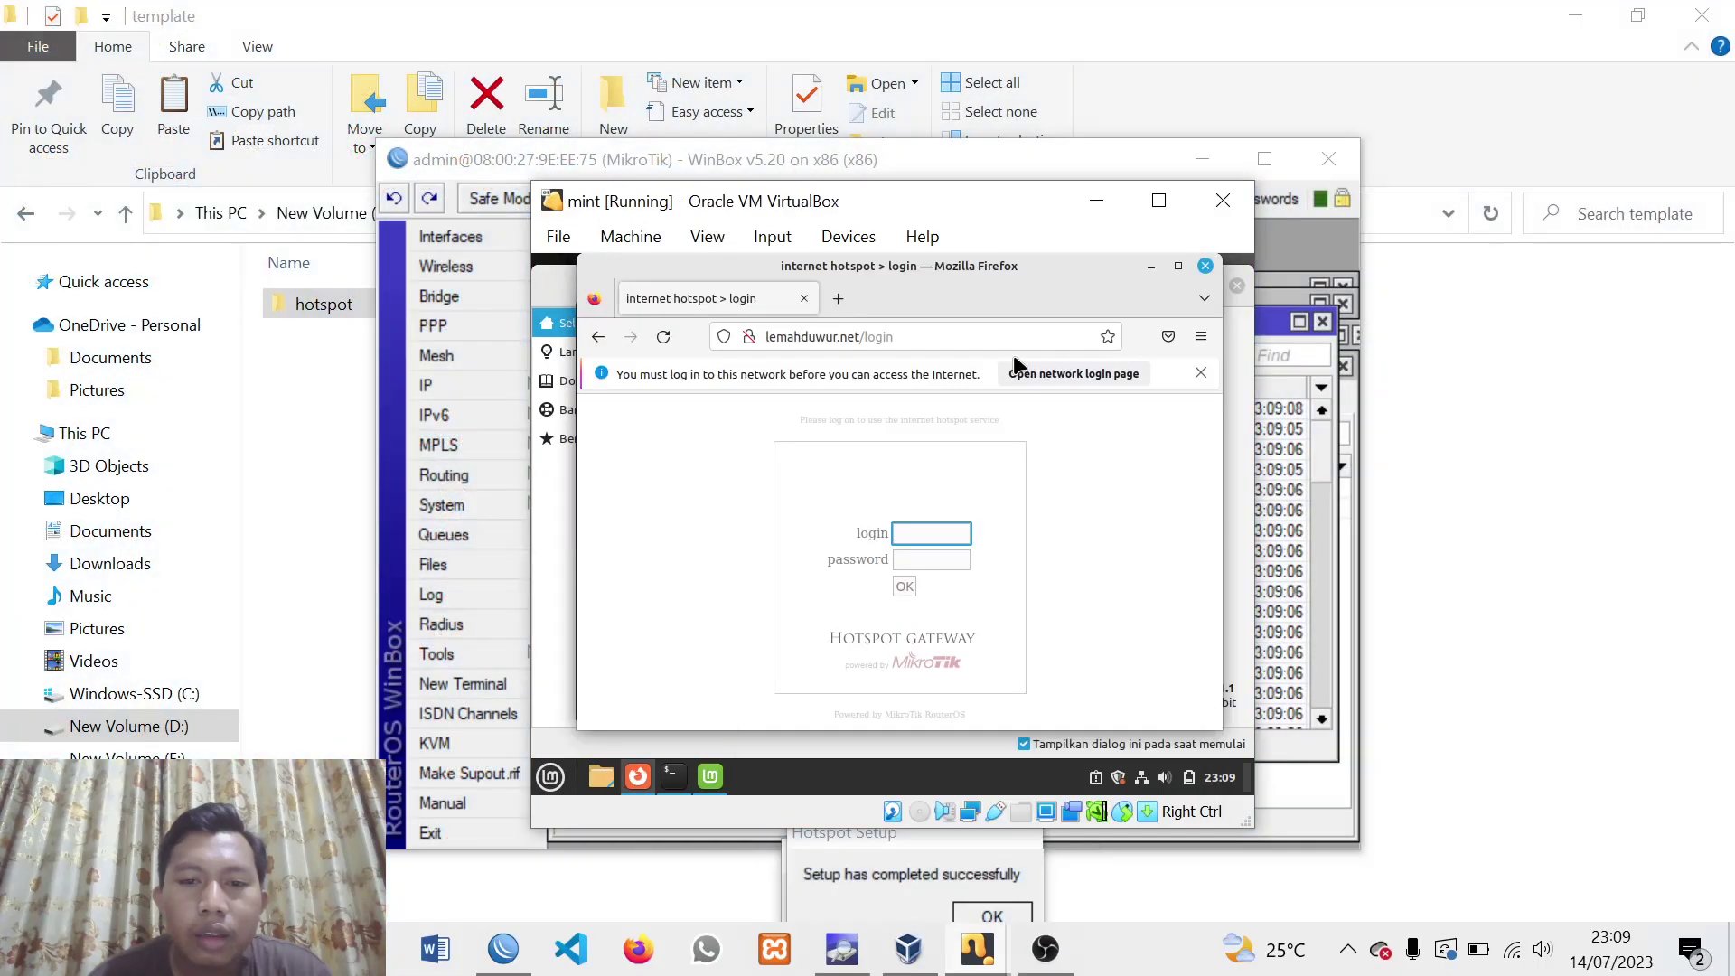
click(928, 339)
key(Return)
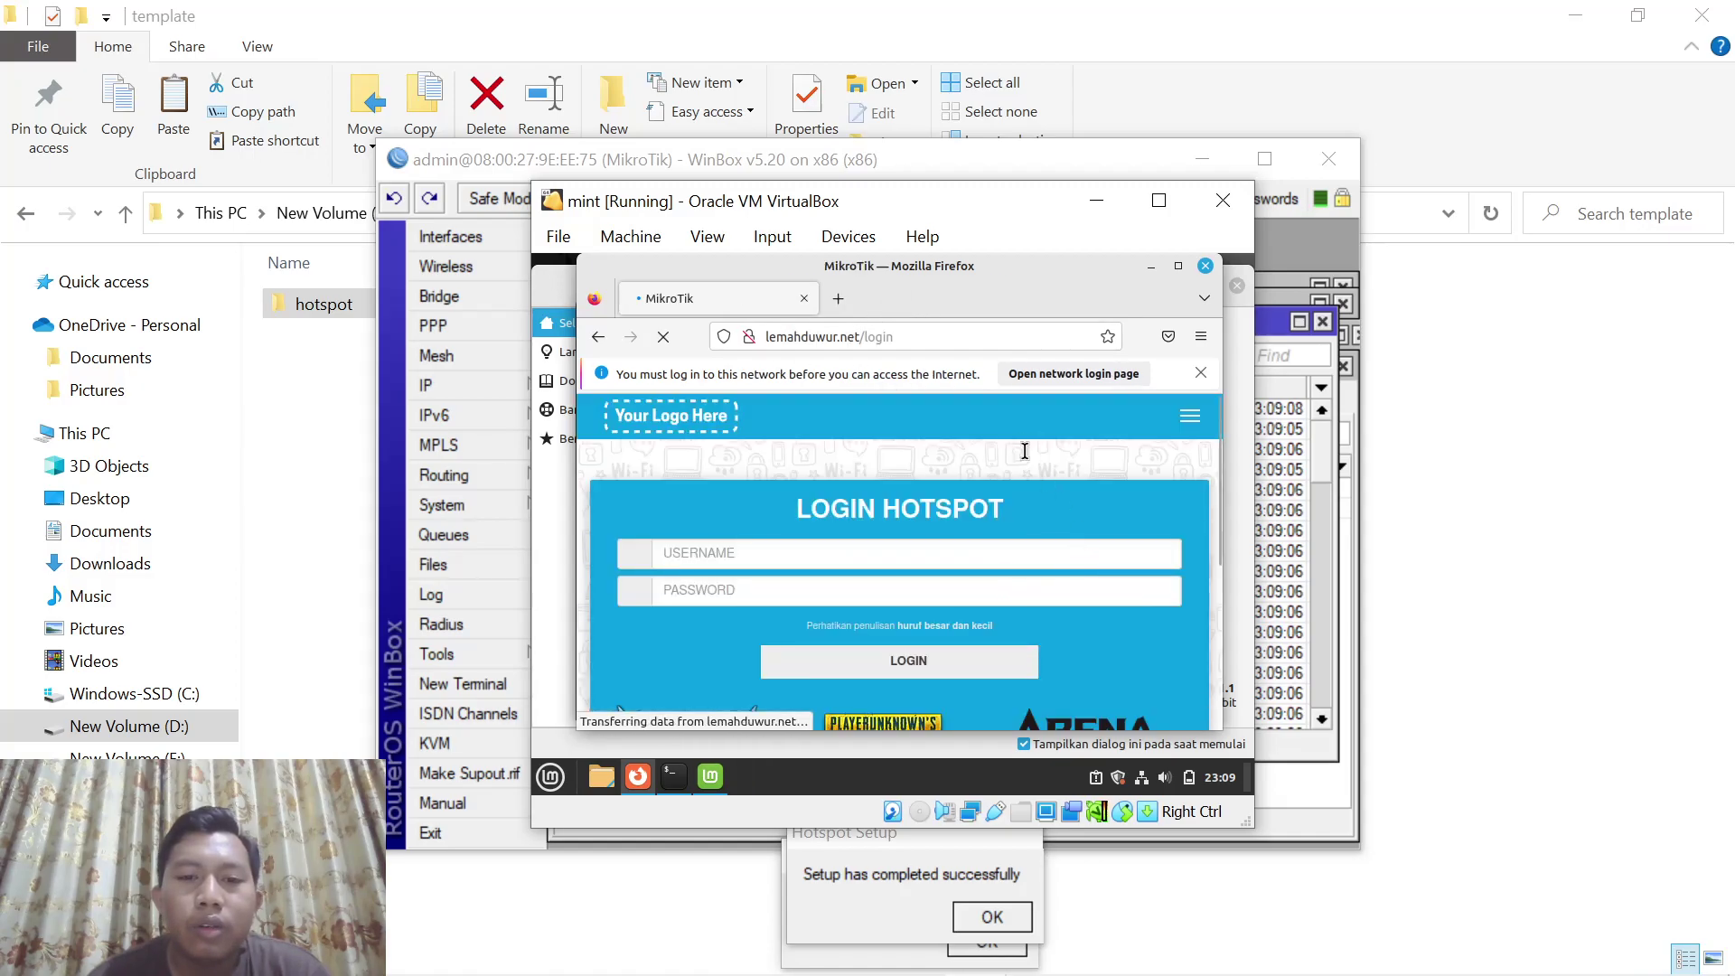
scroll(911, 560, down, 3)
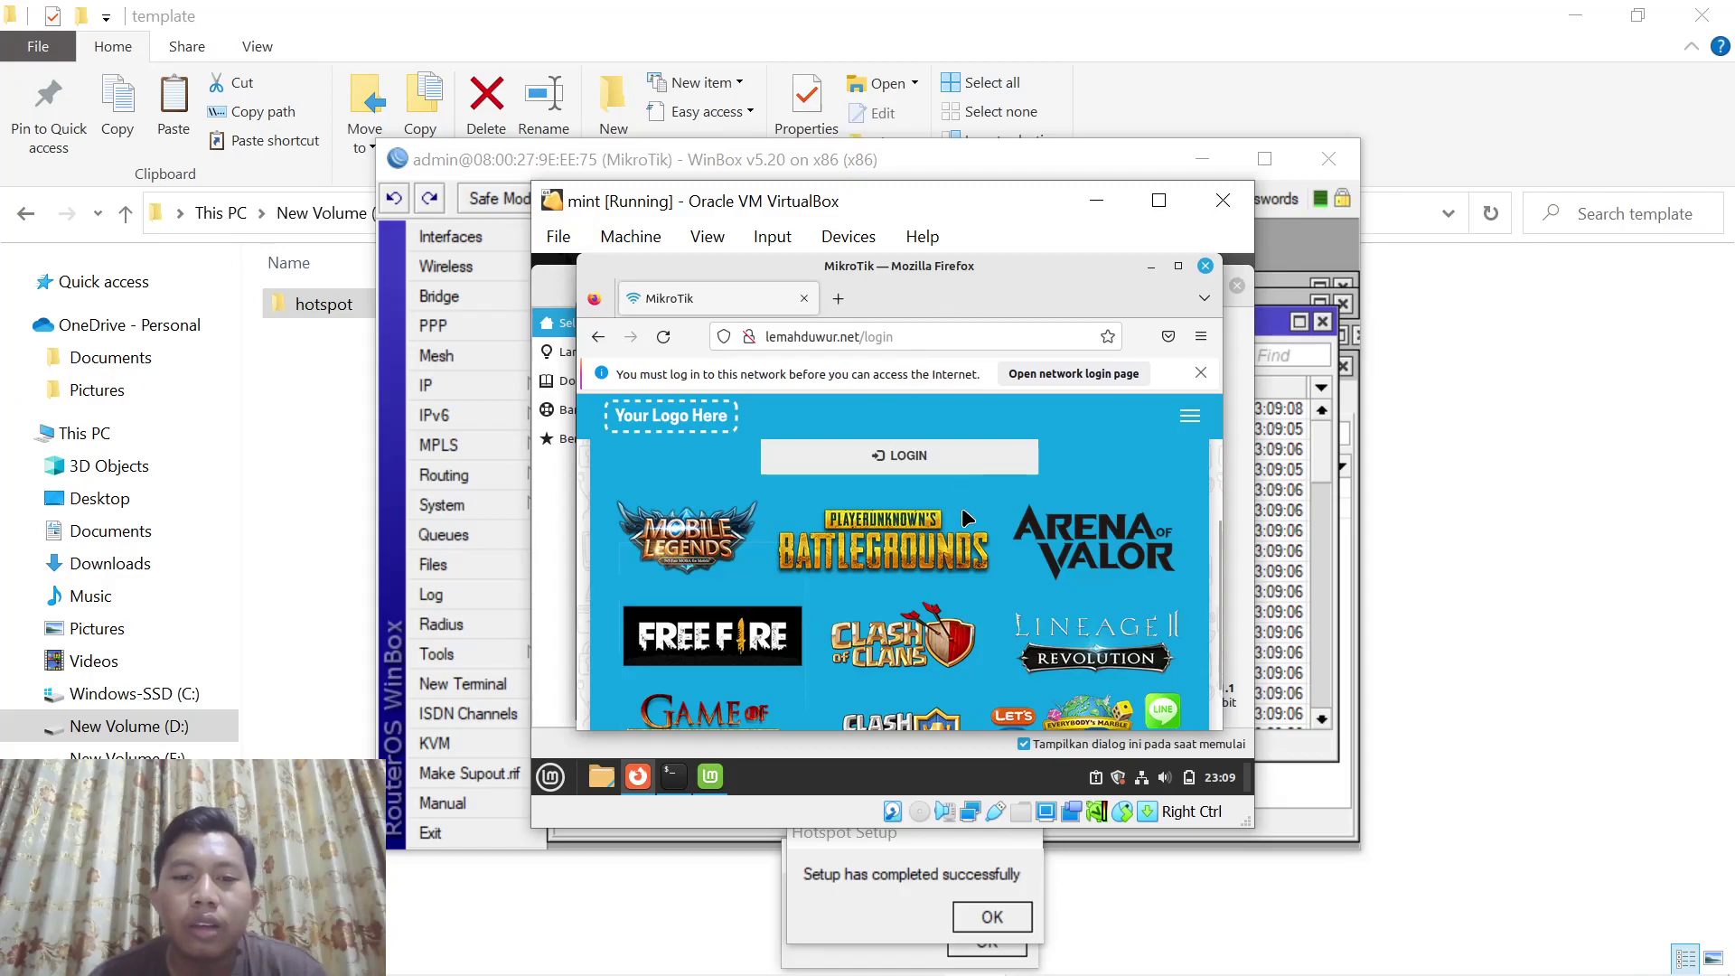
scroll(890, 449, up, 3)
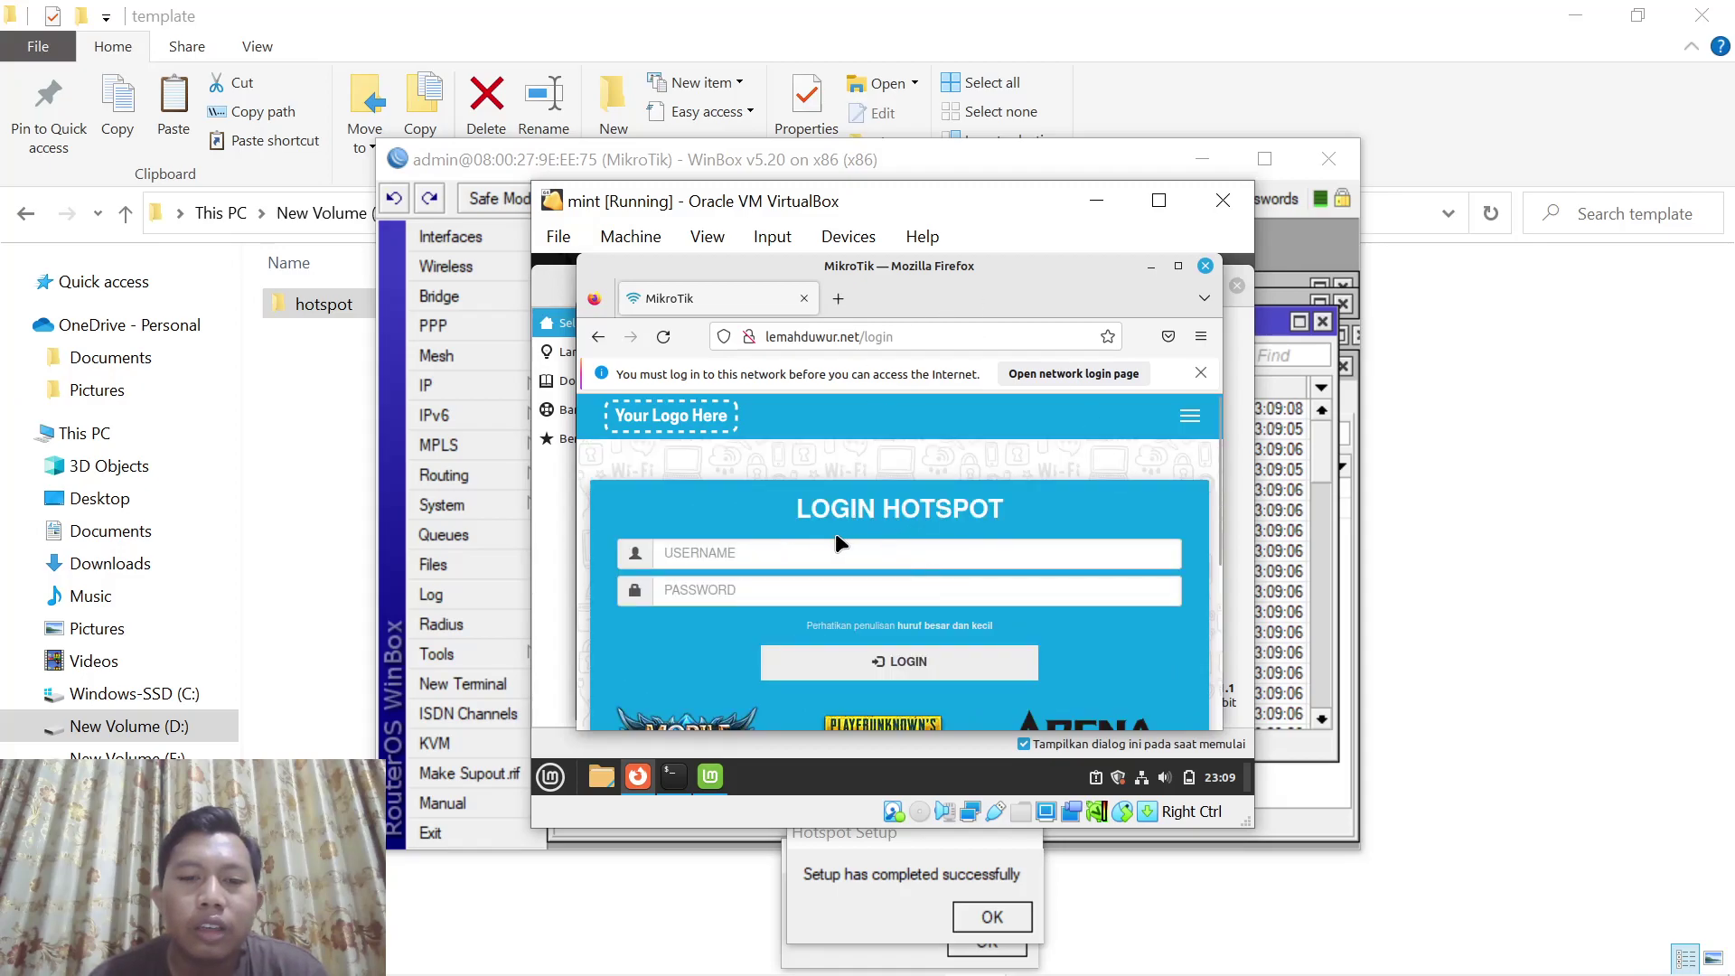
Sign in with the test voucher's username and password, then minimize Firefox and the terminal
click(721, 551)
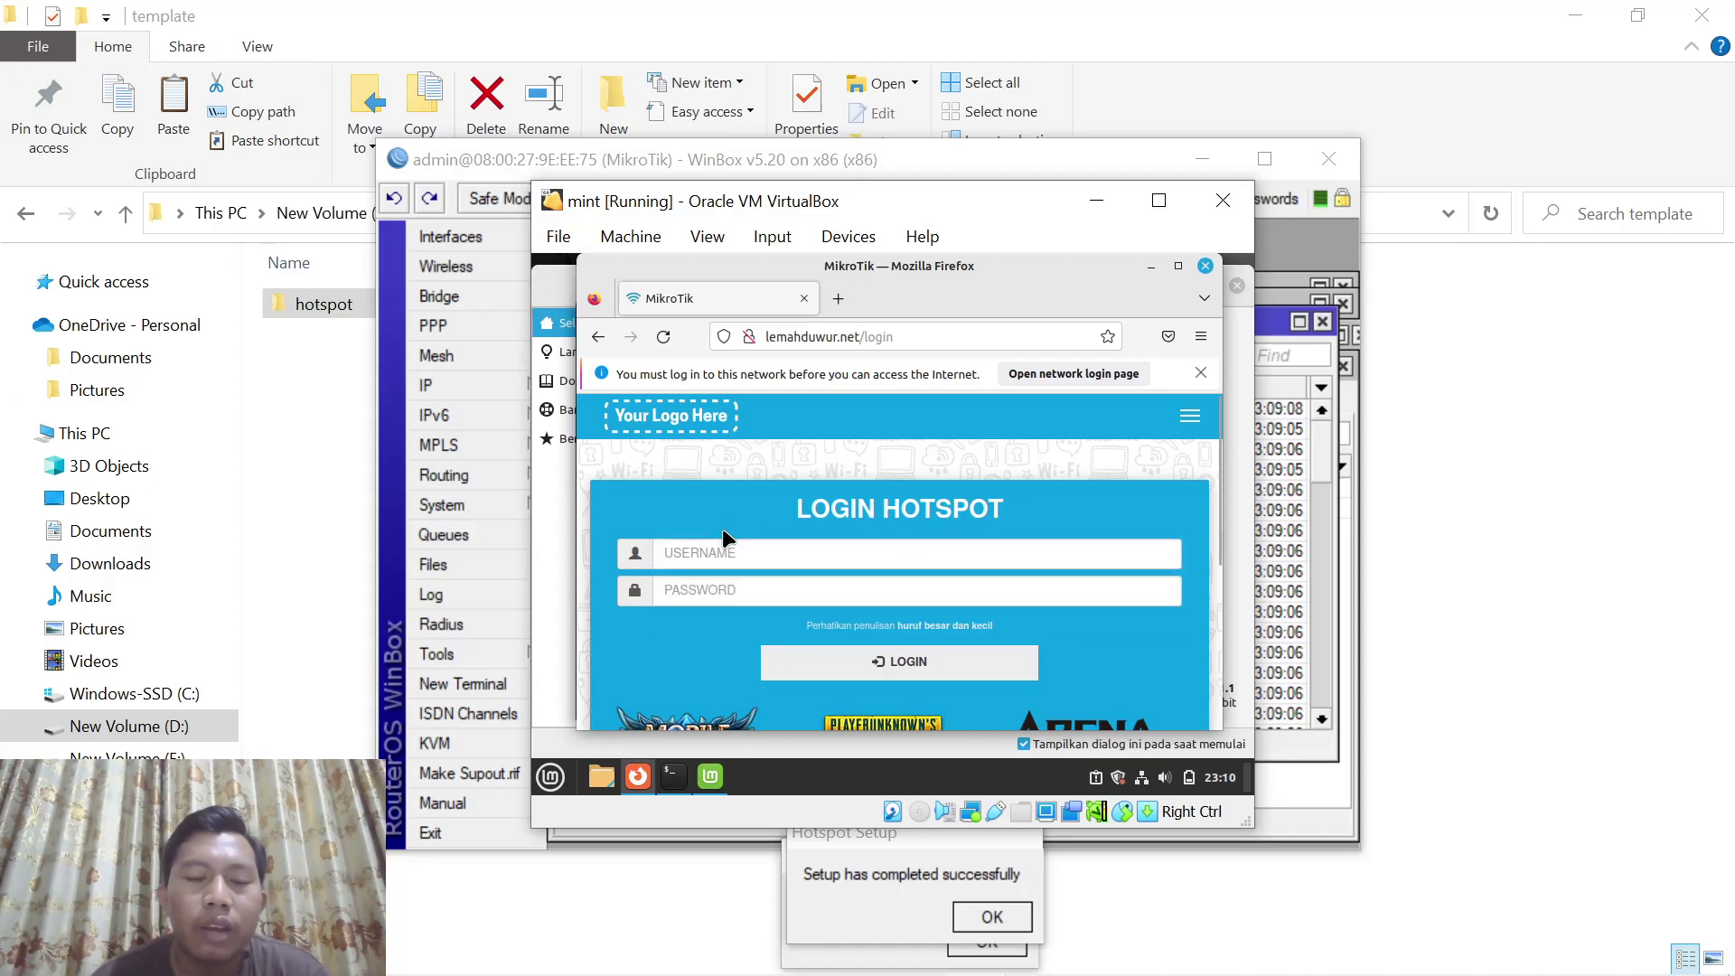
text(user1)
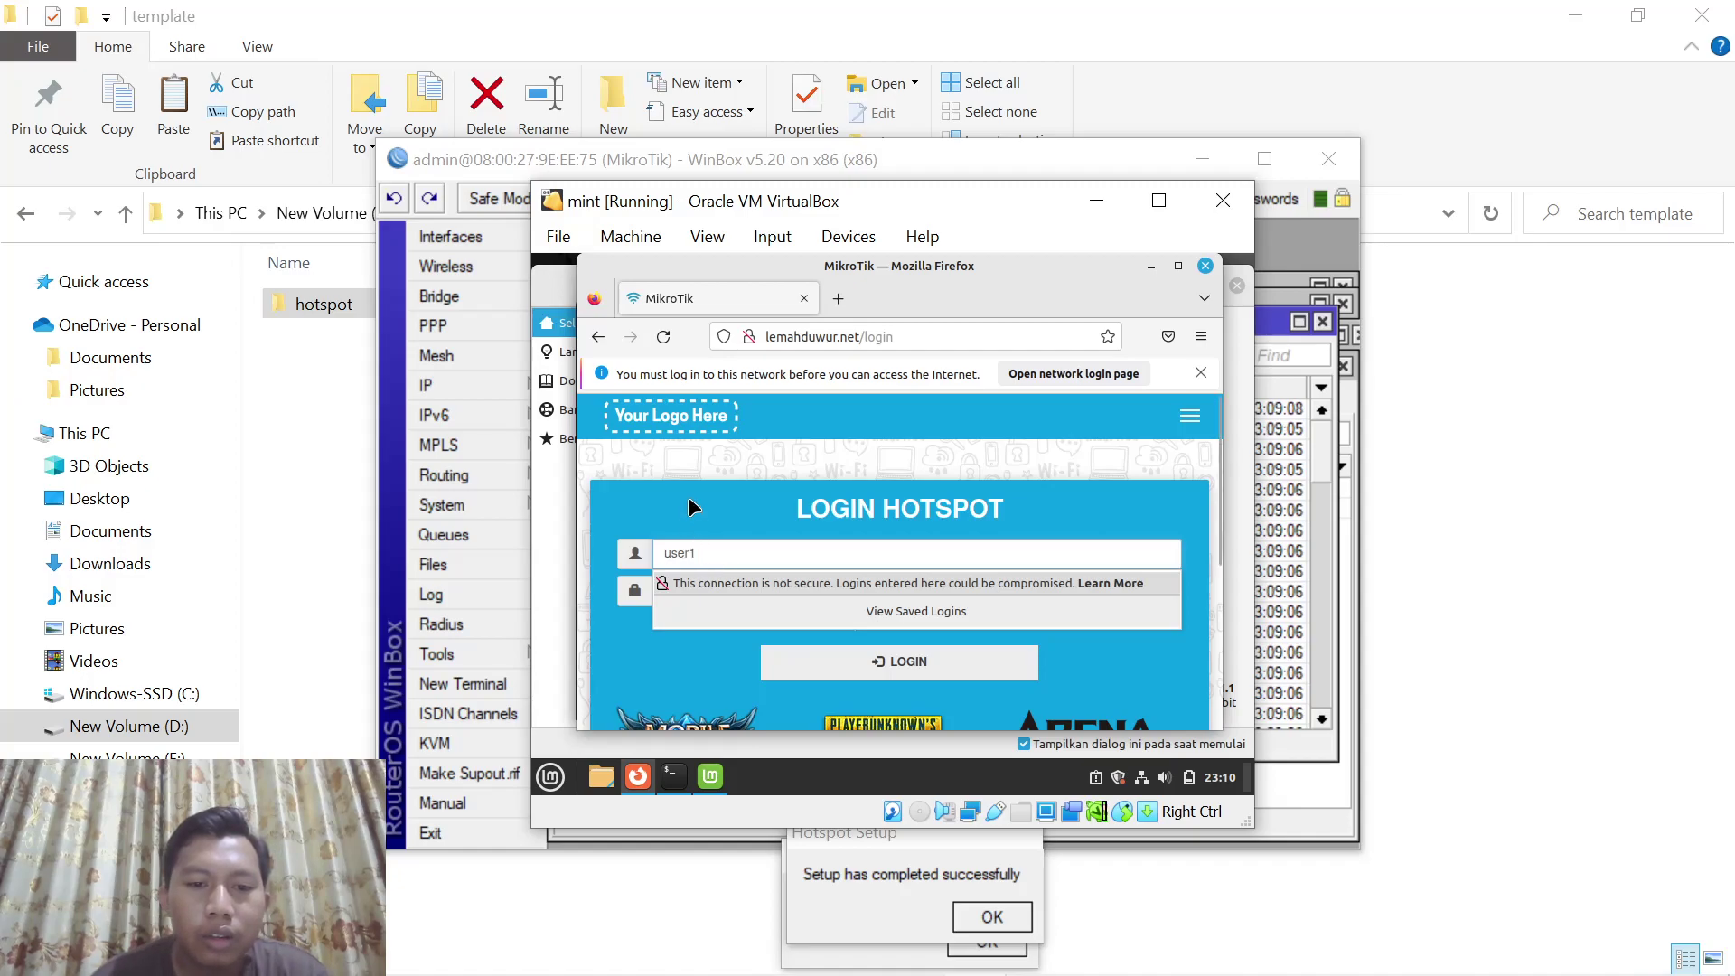
key(Tab)
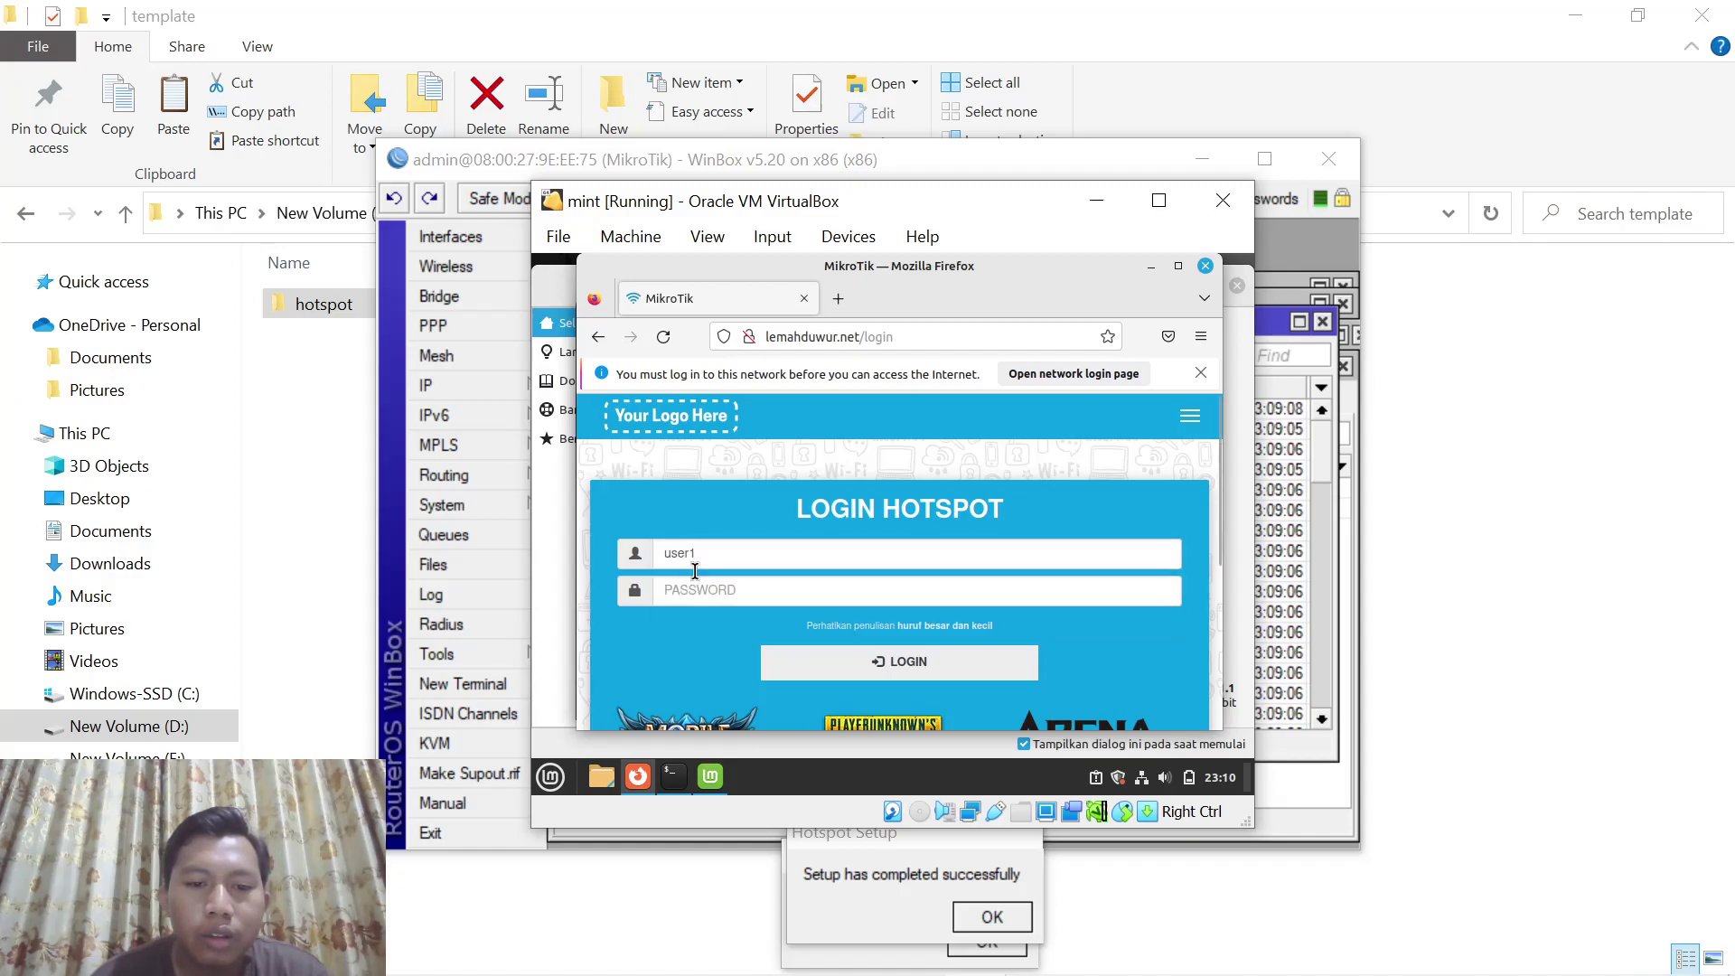
text(1234)
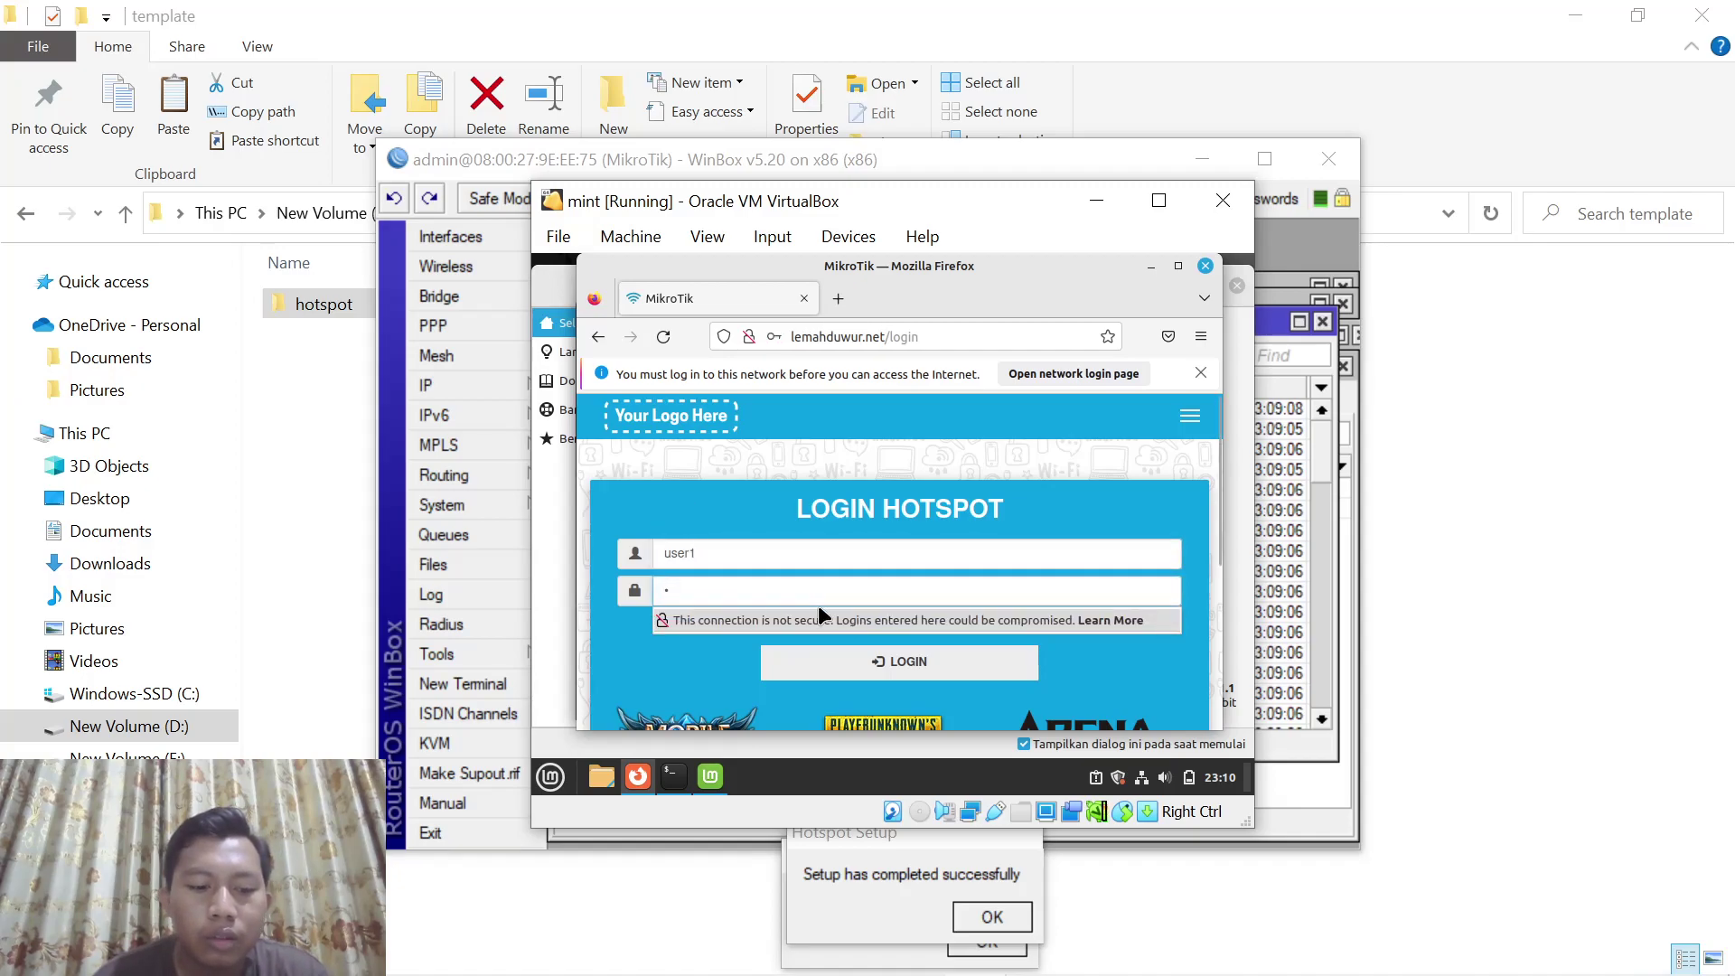
click(859, 658)
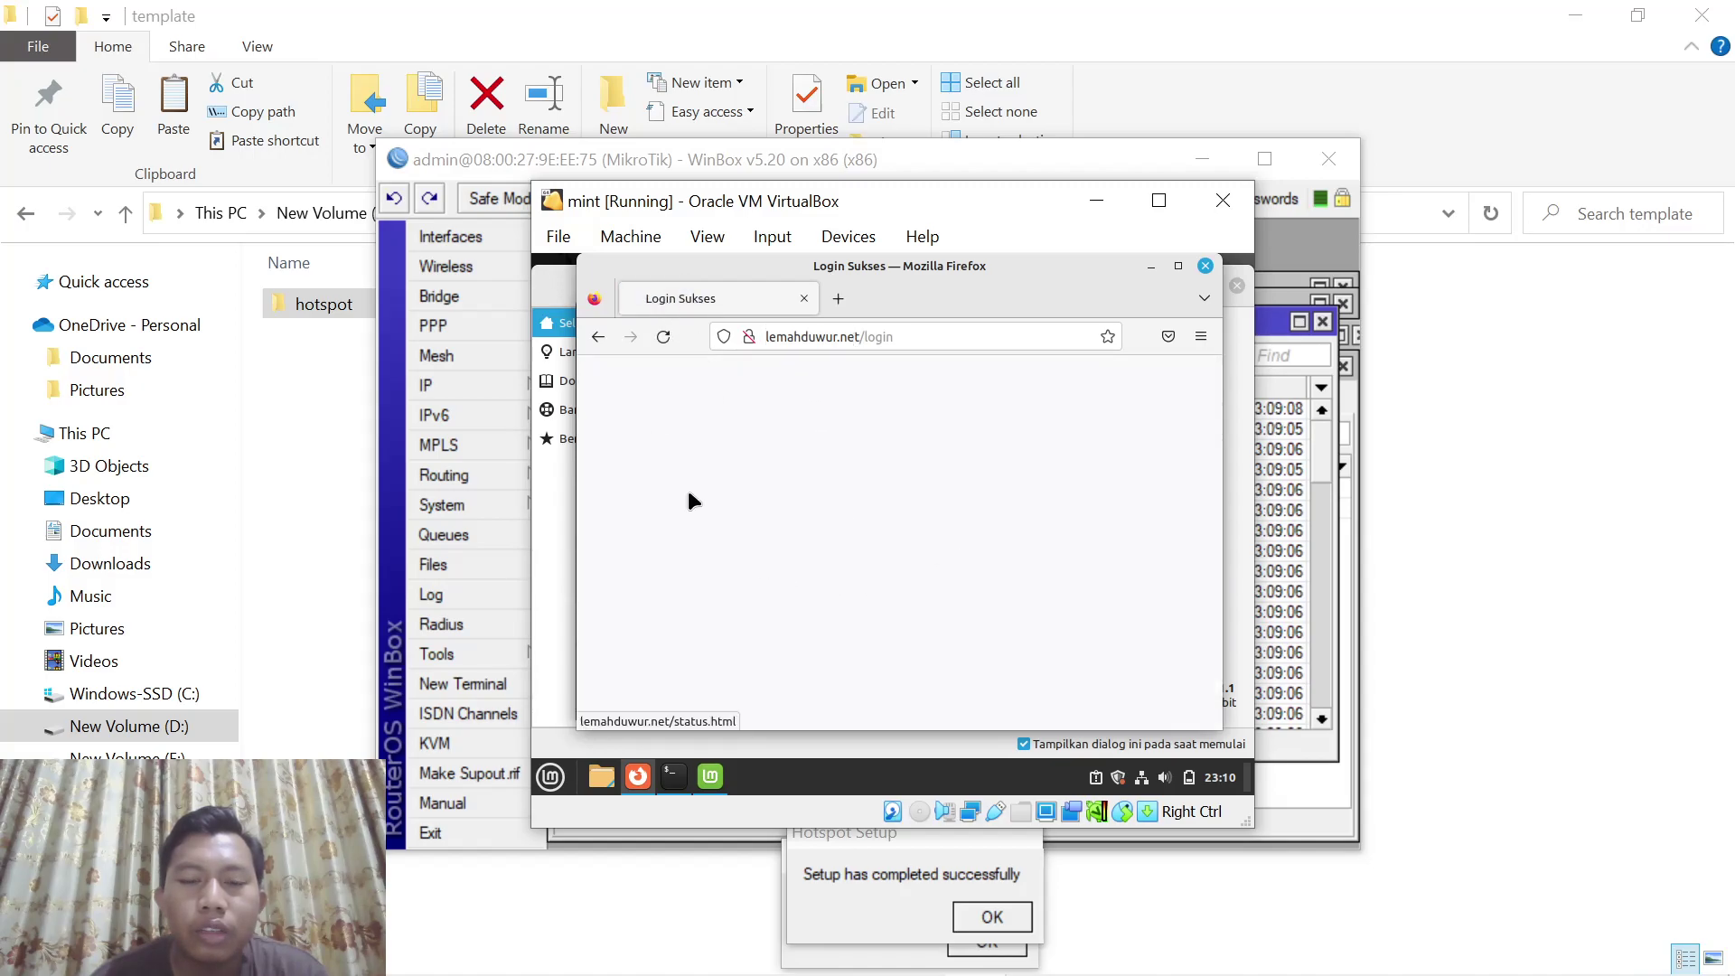
click(1151, 266)
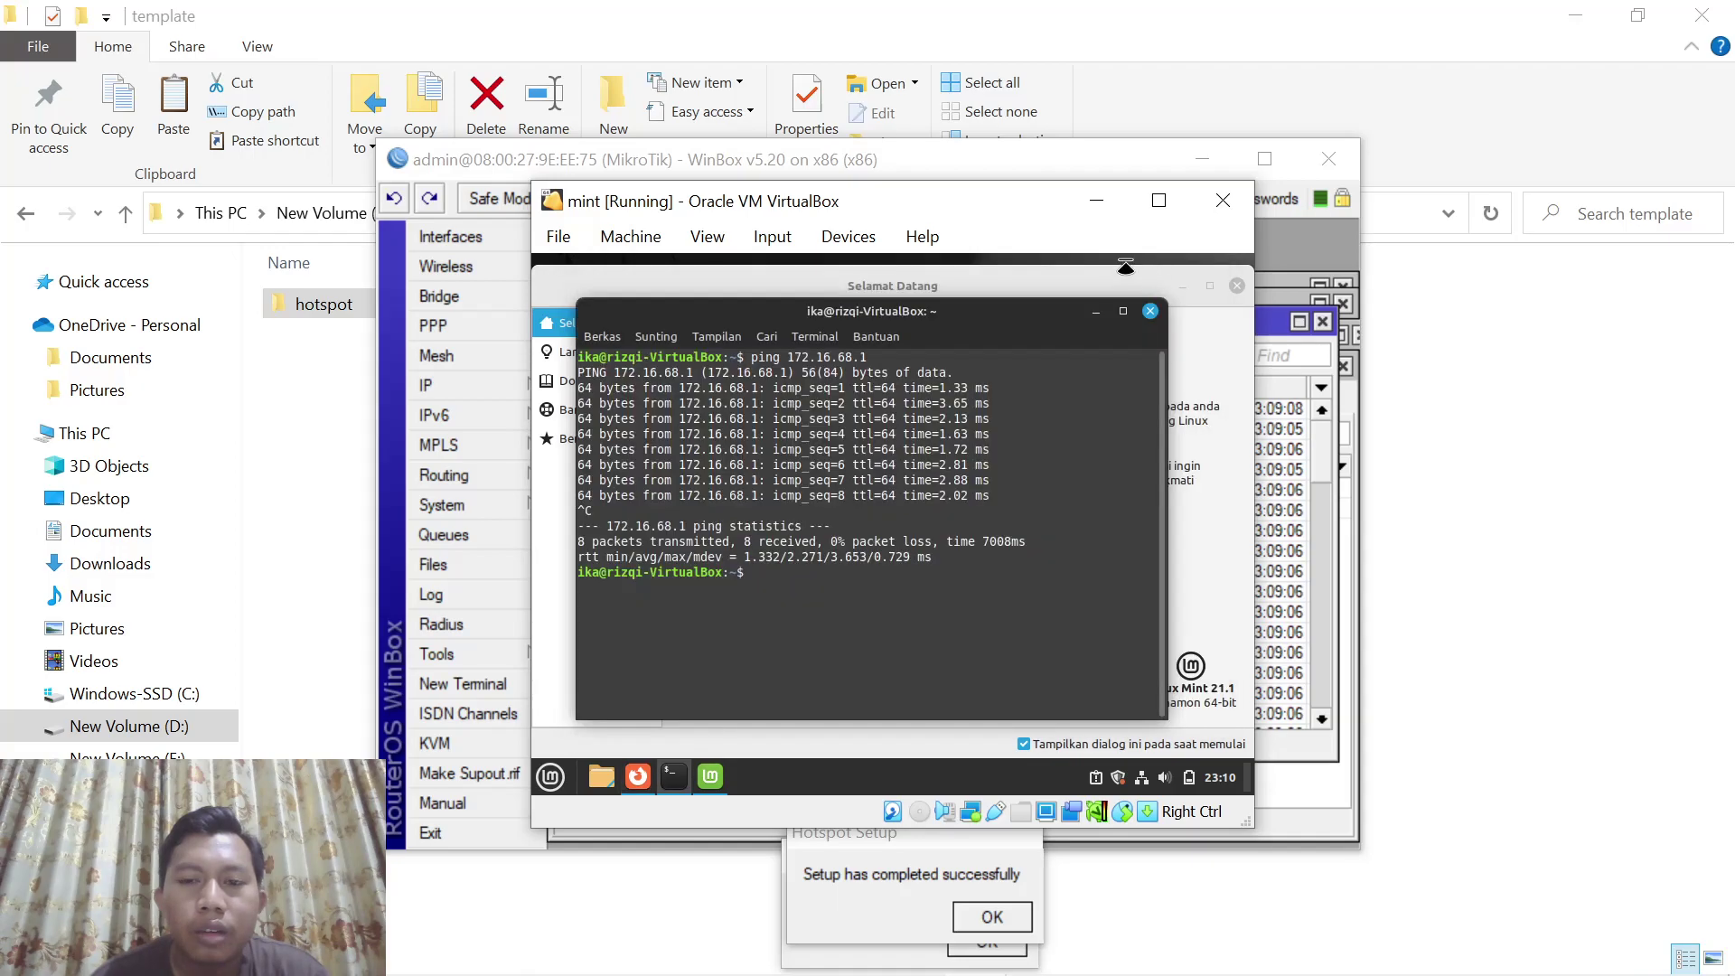
click(1096, 312)
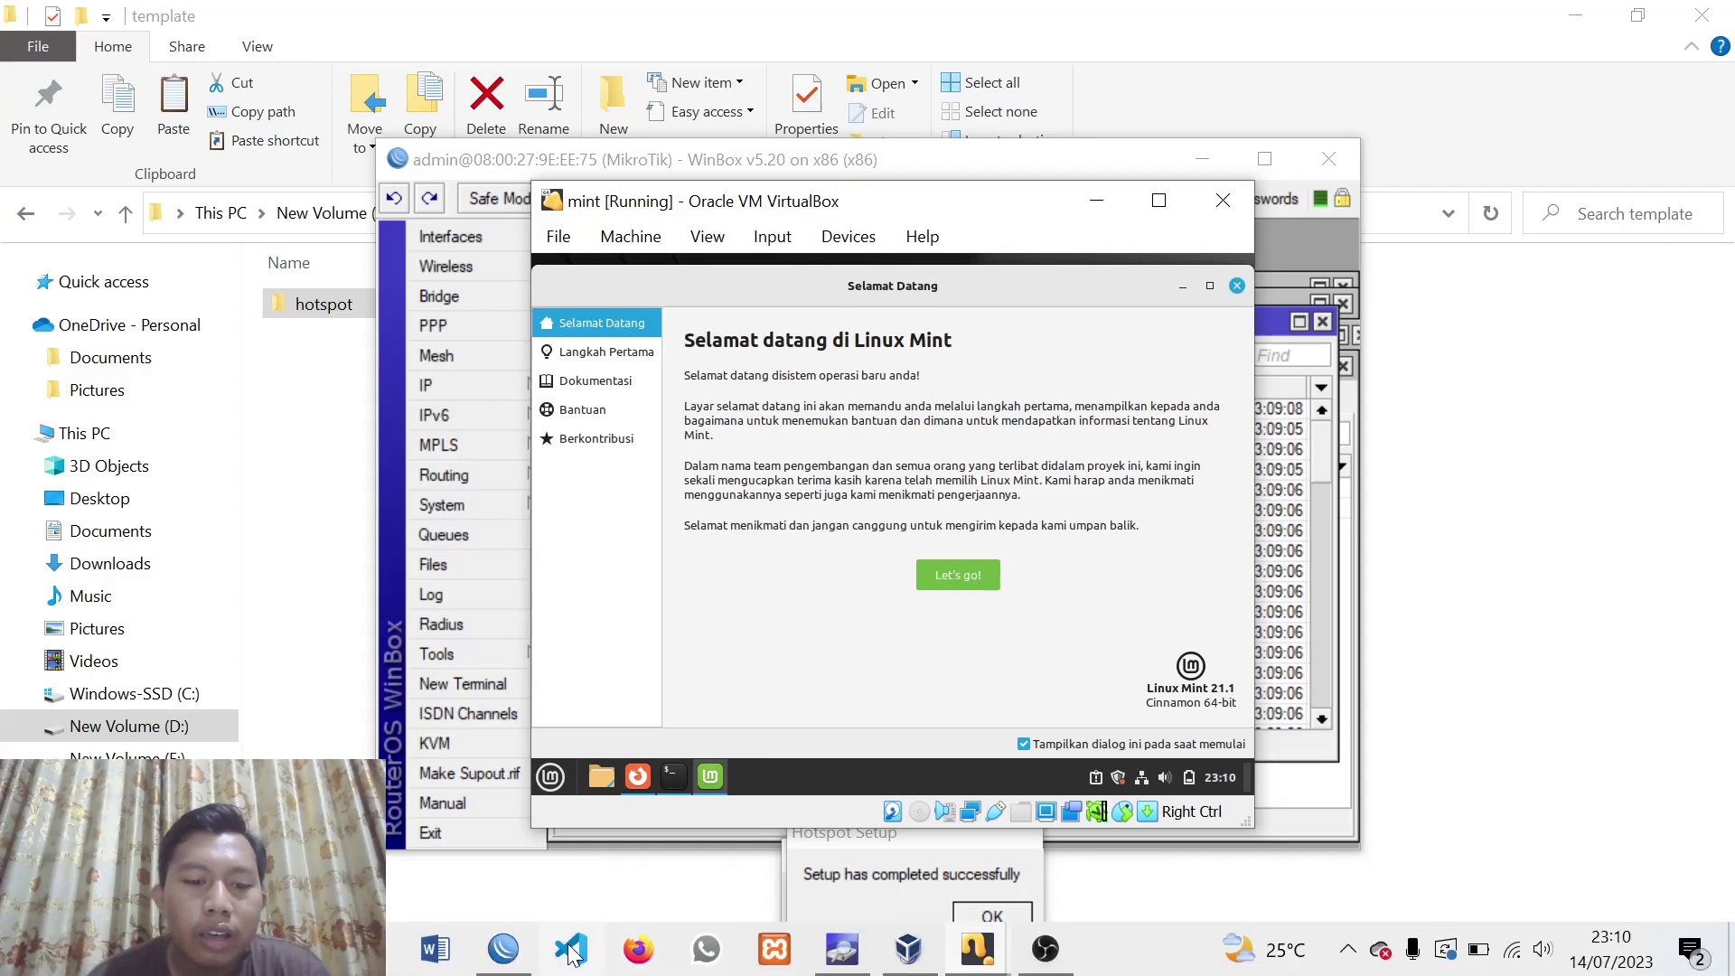
In System > Users, add a new router login user with Group set to full
click(504, 948)
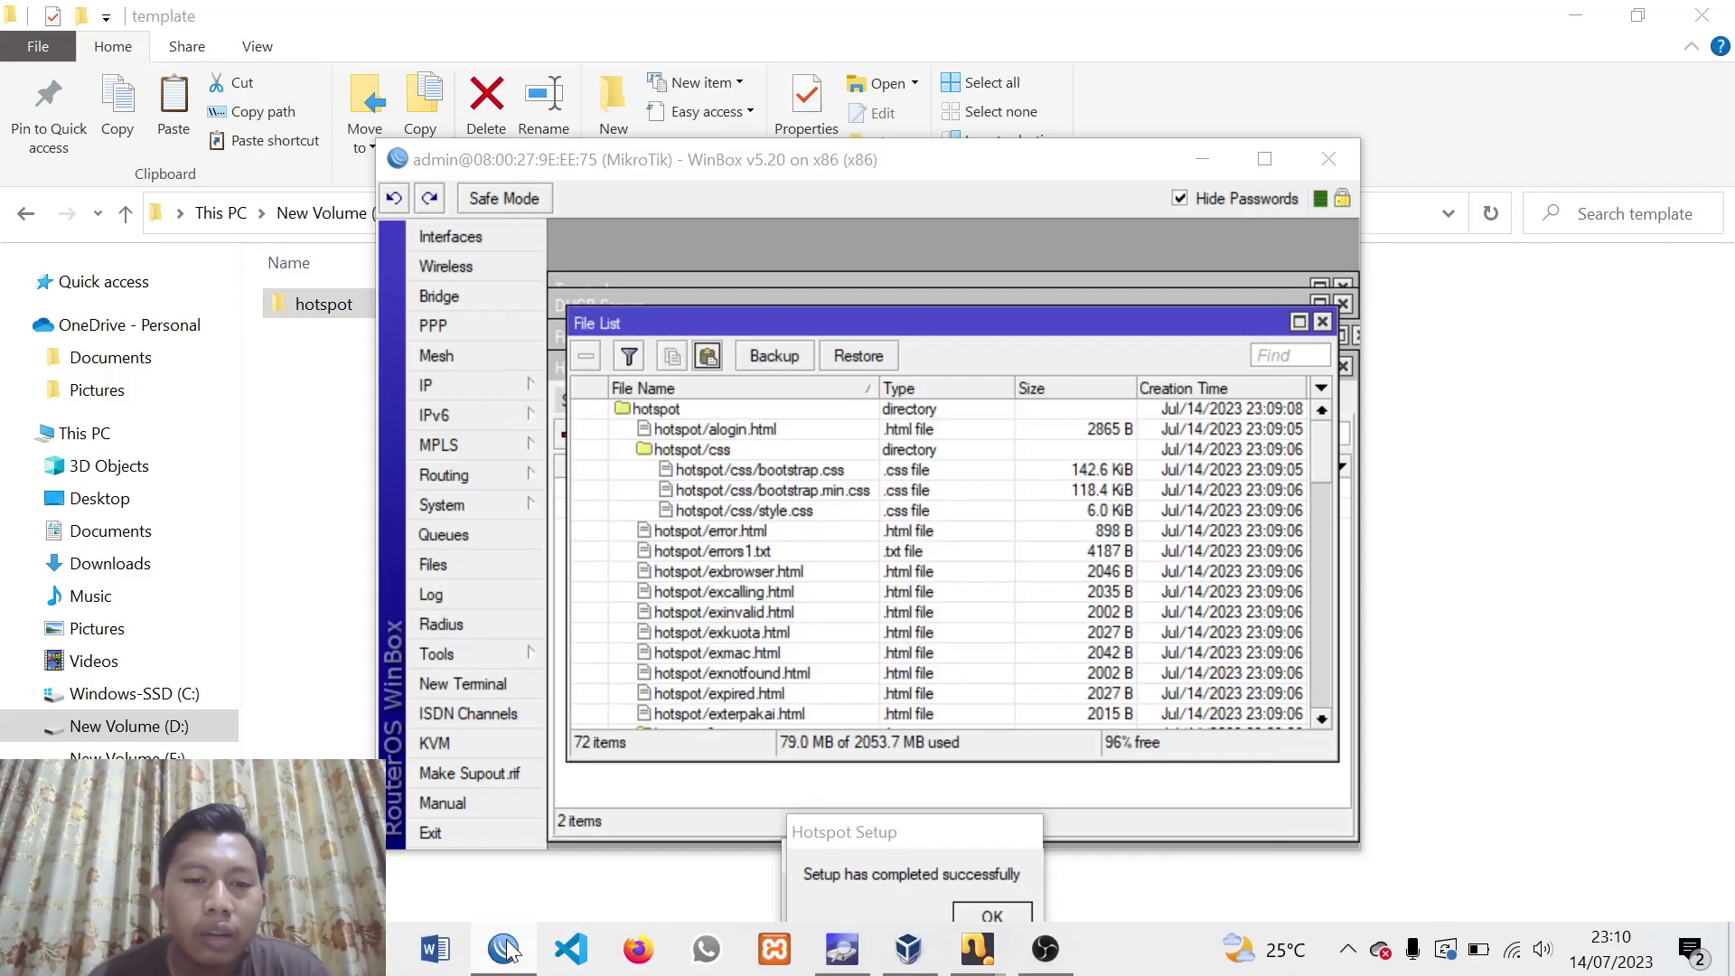
click(508, 385)
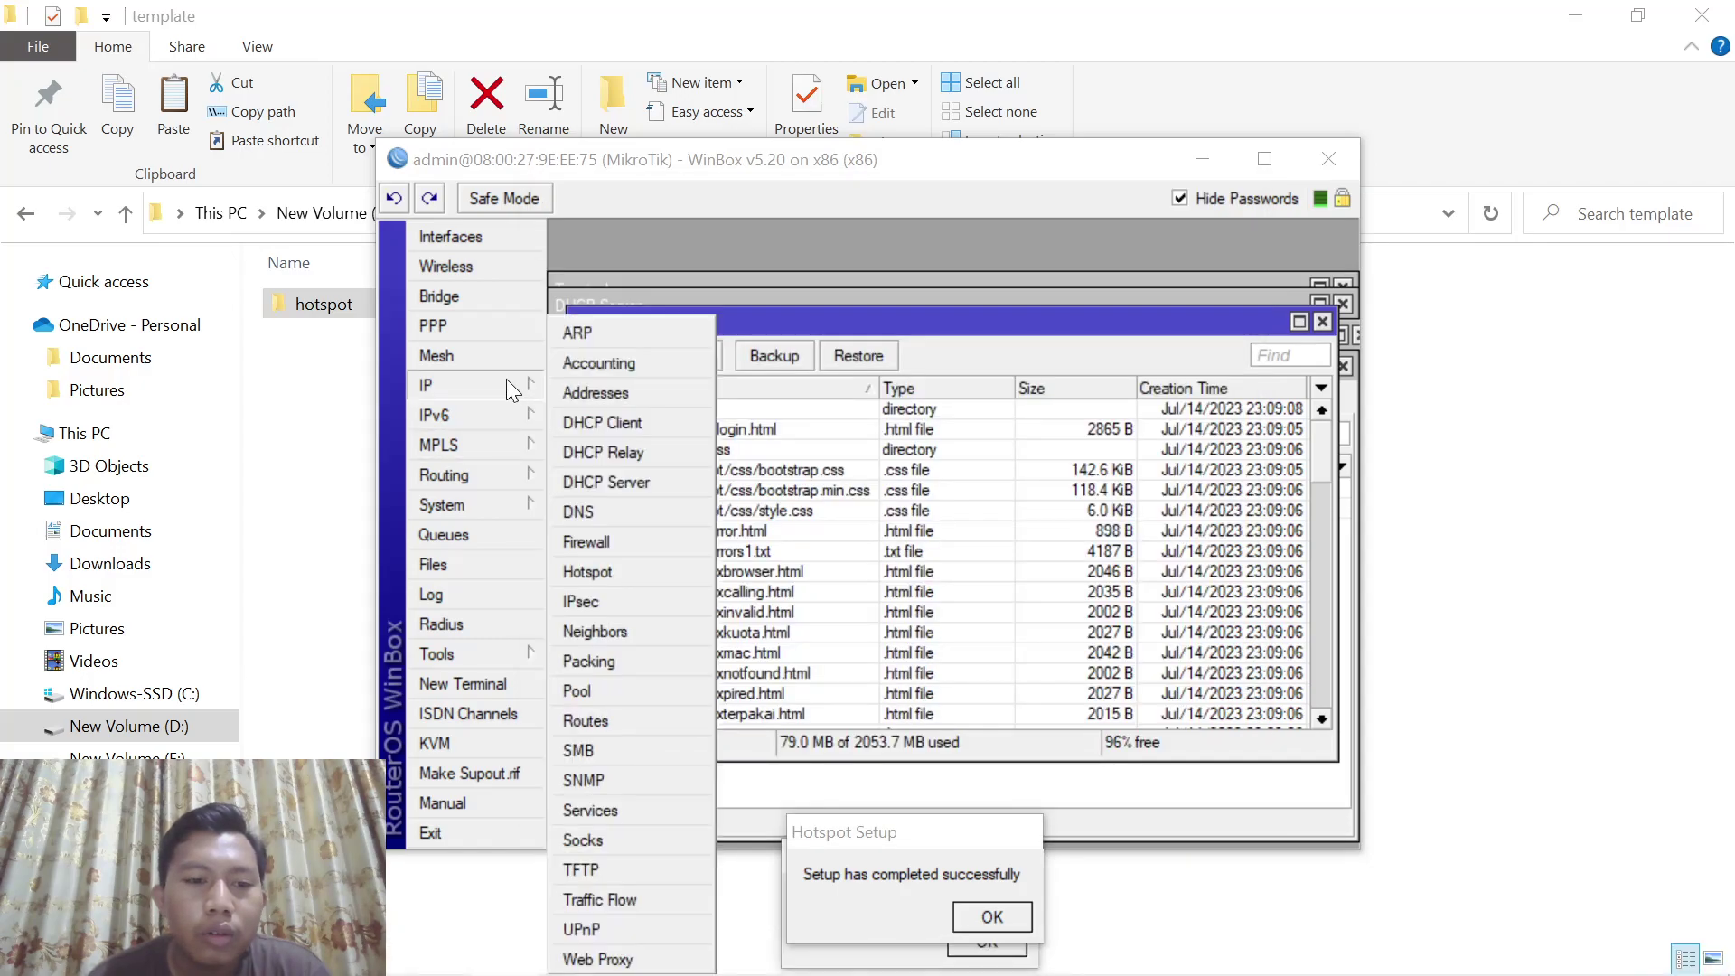
click(475, 506)
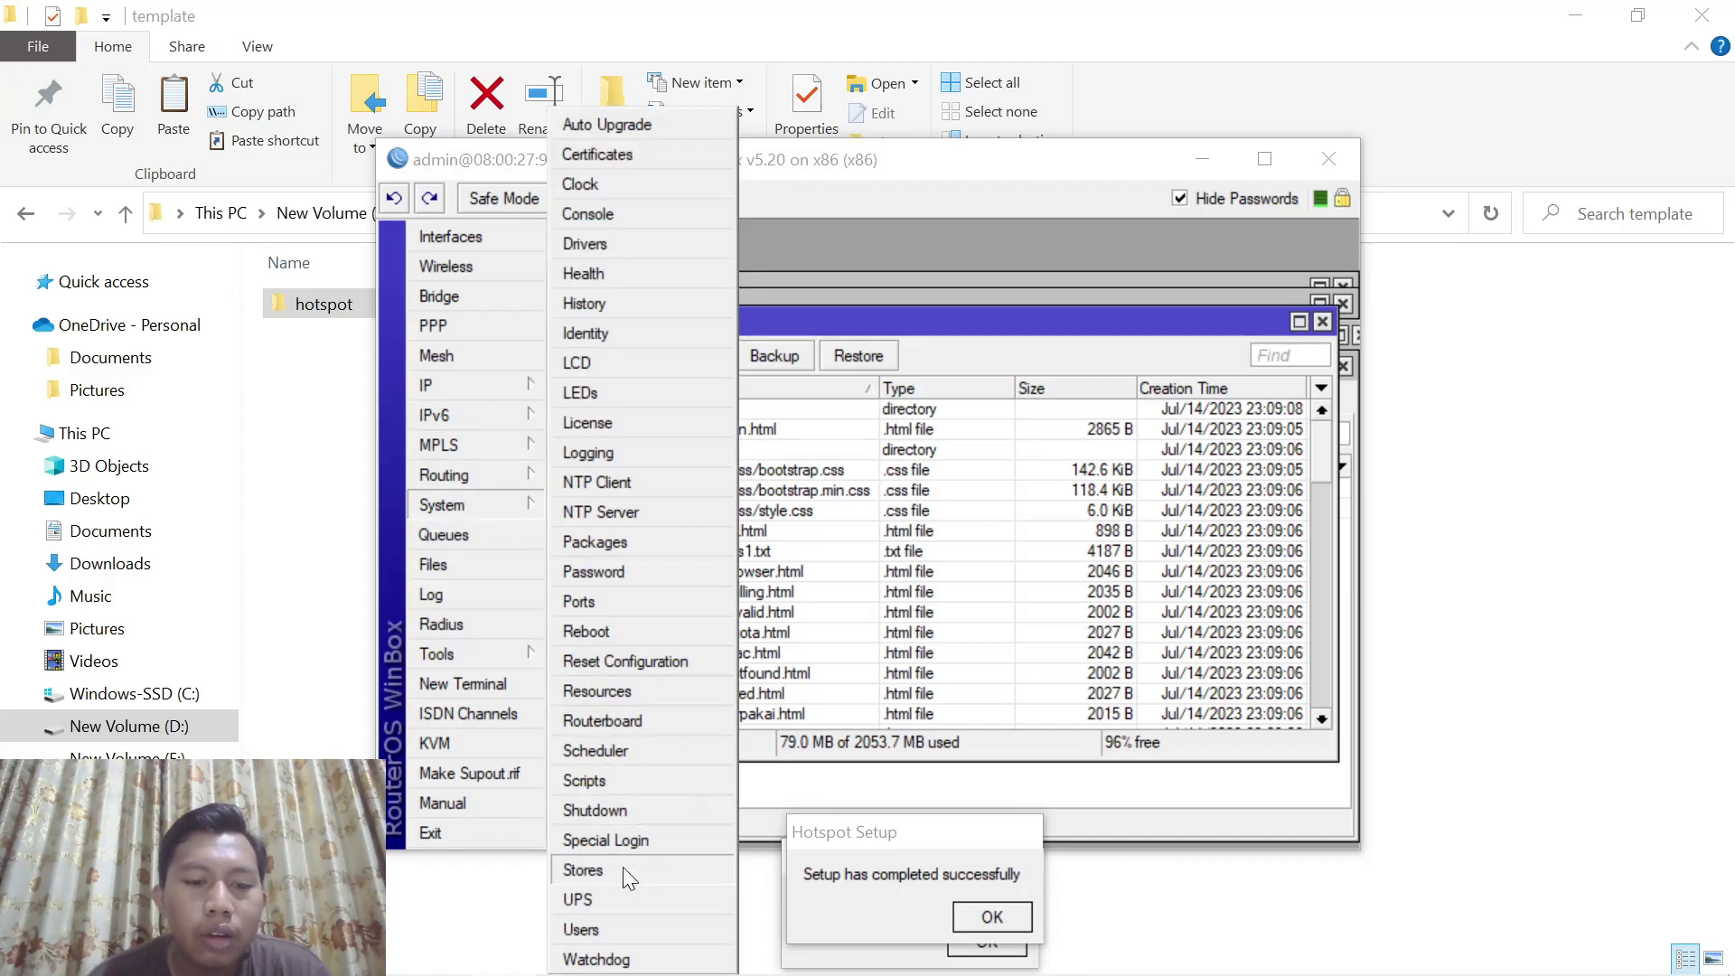
click(609, 920)
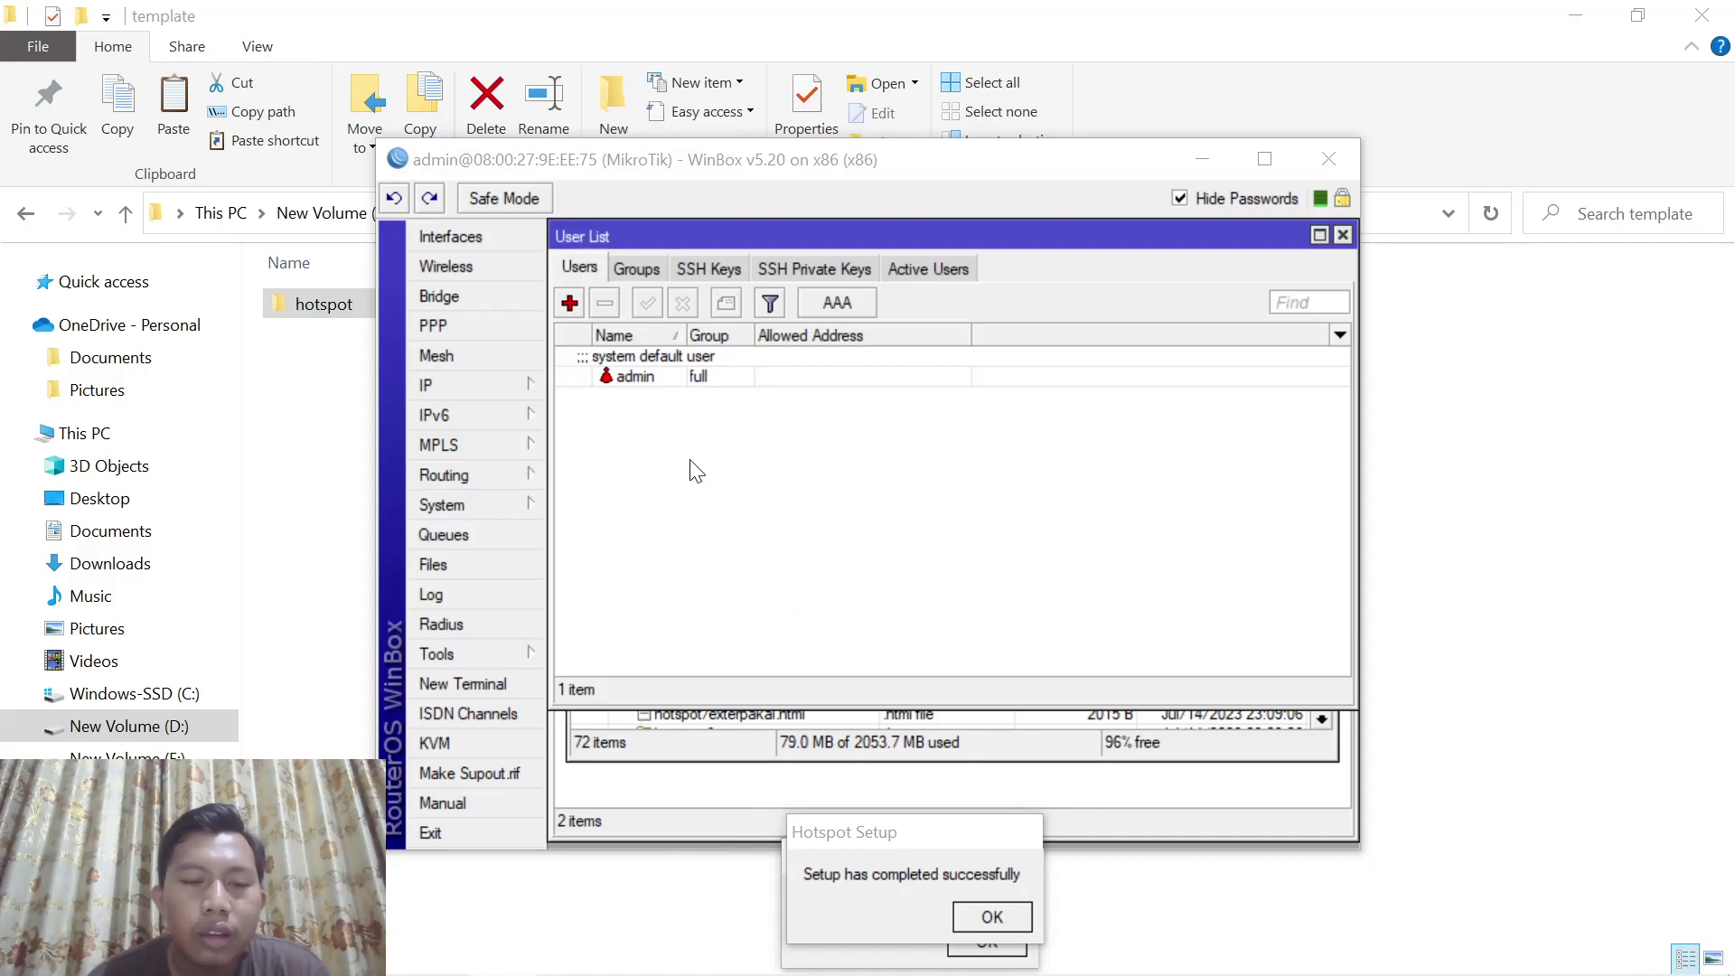
click(569, 303)
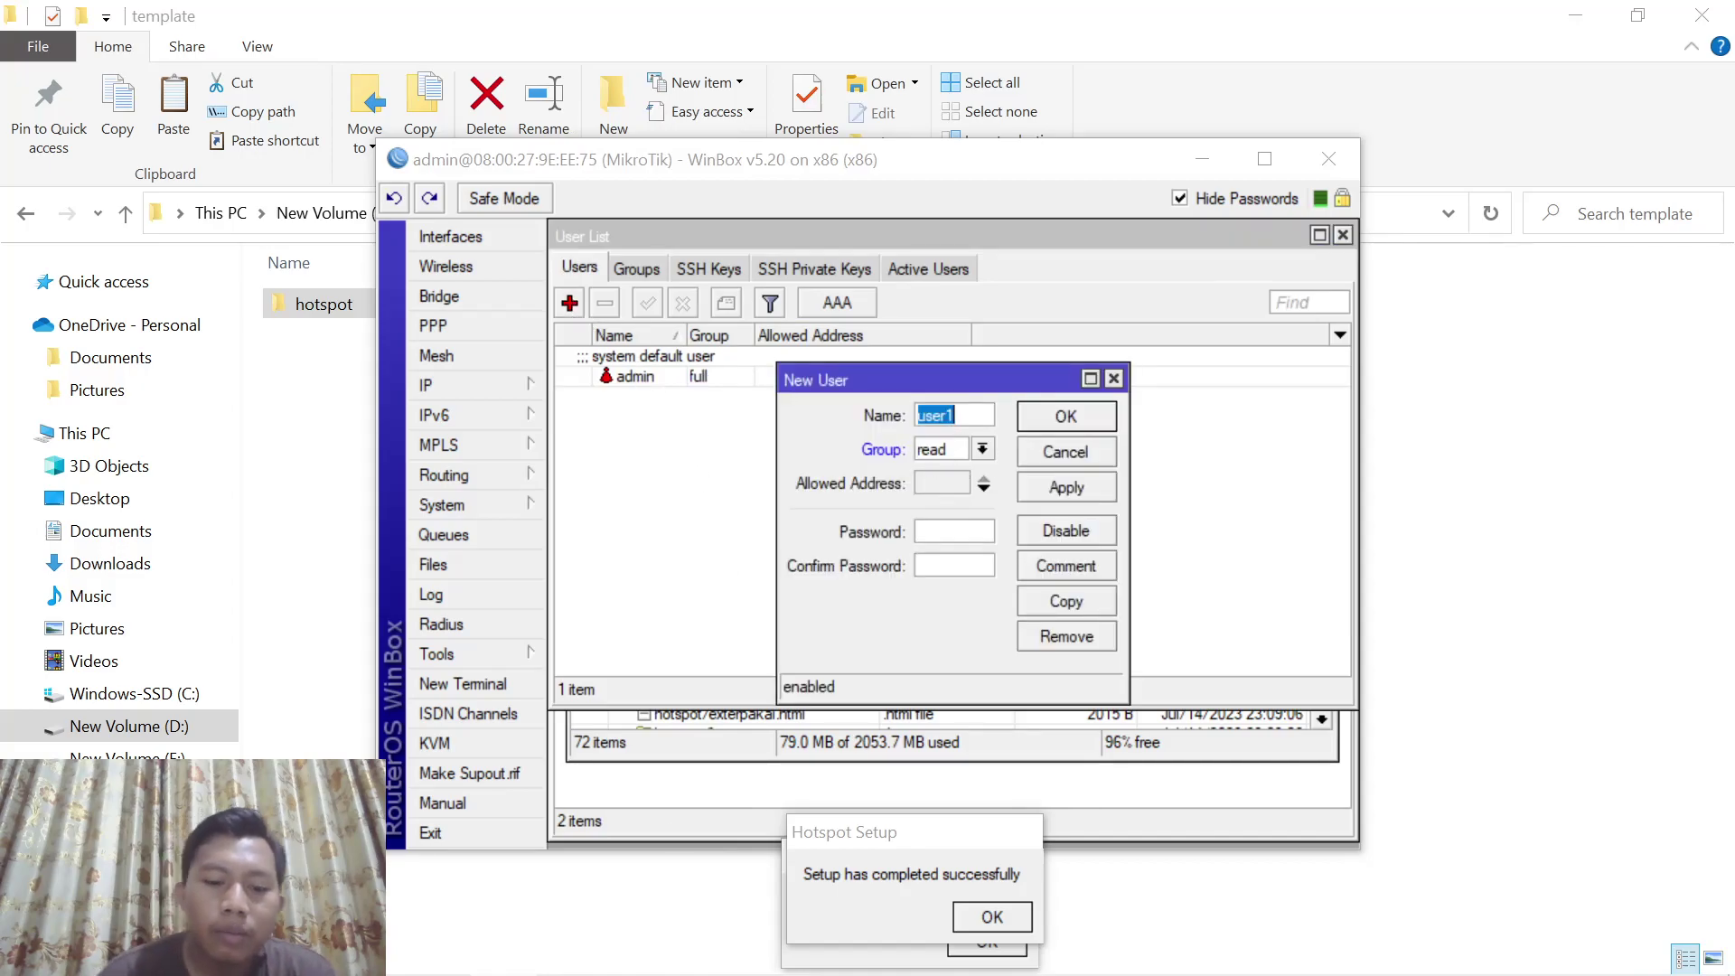
text(n)
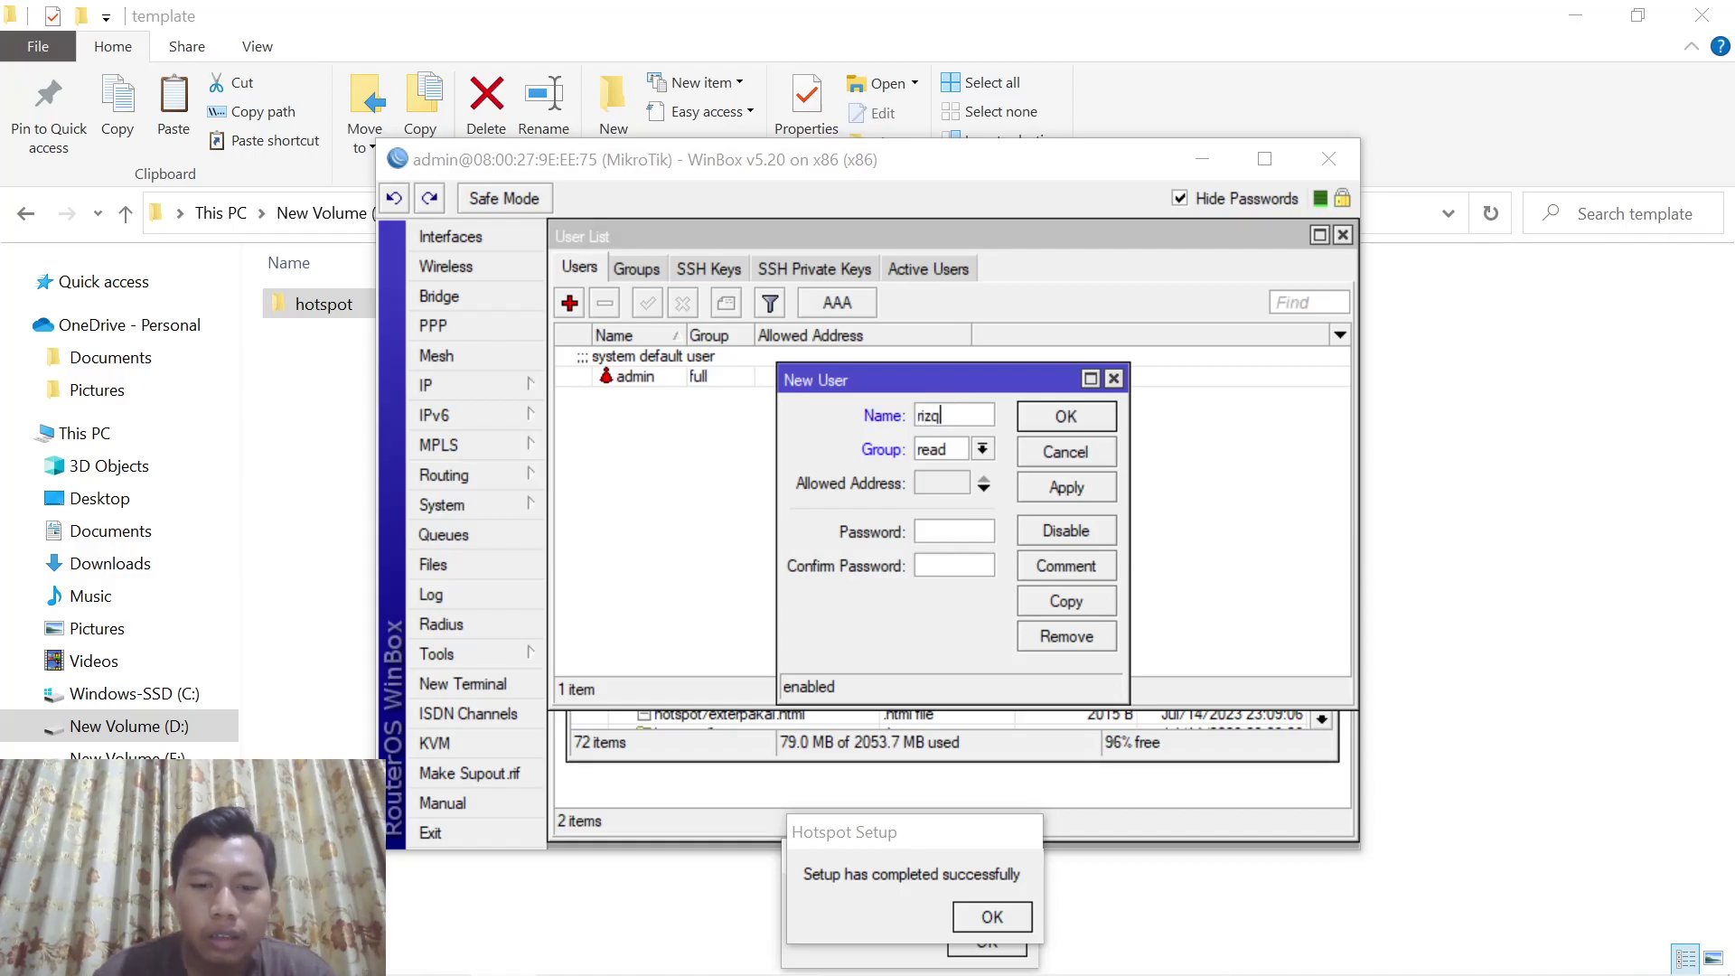
text(12)
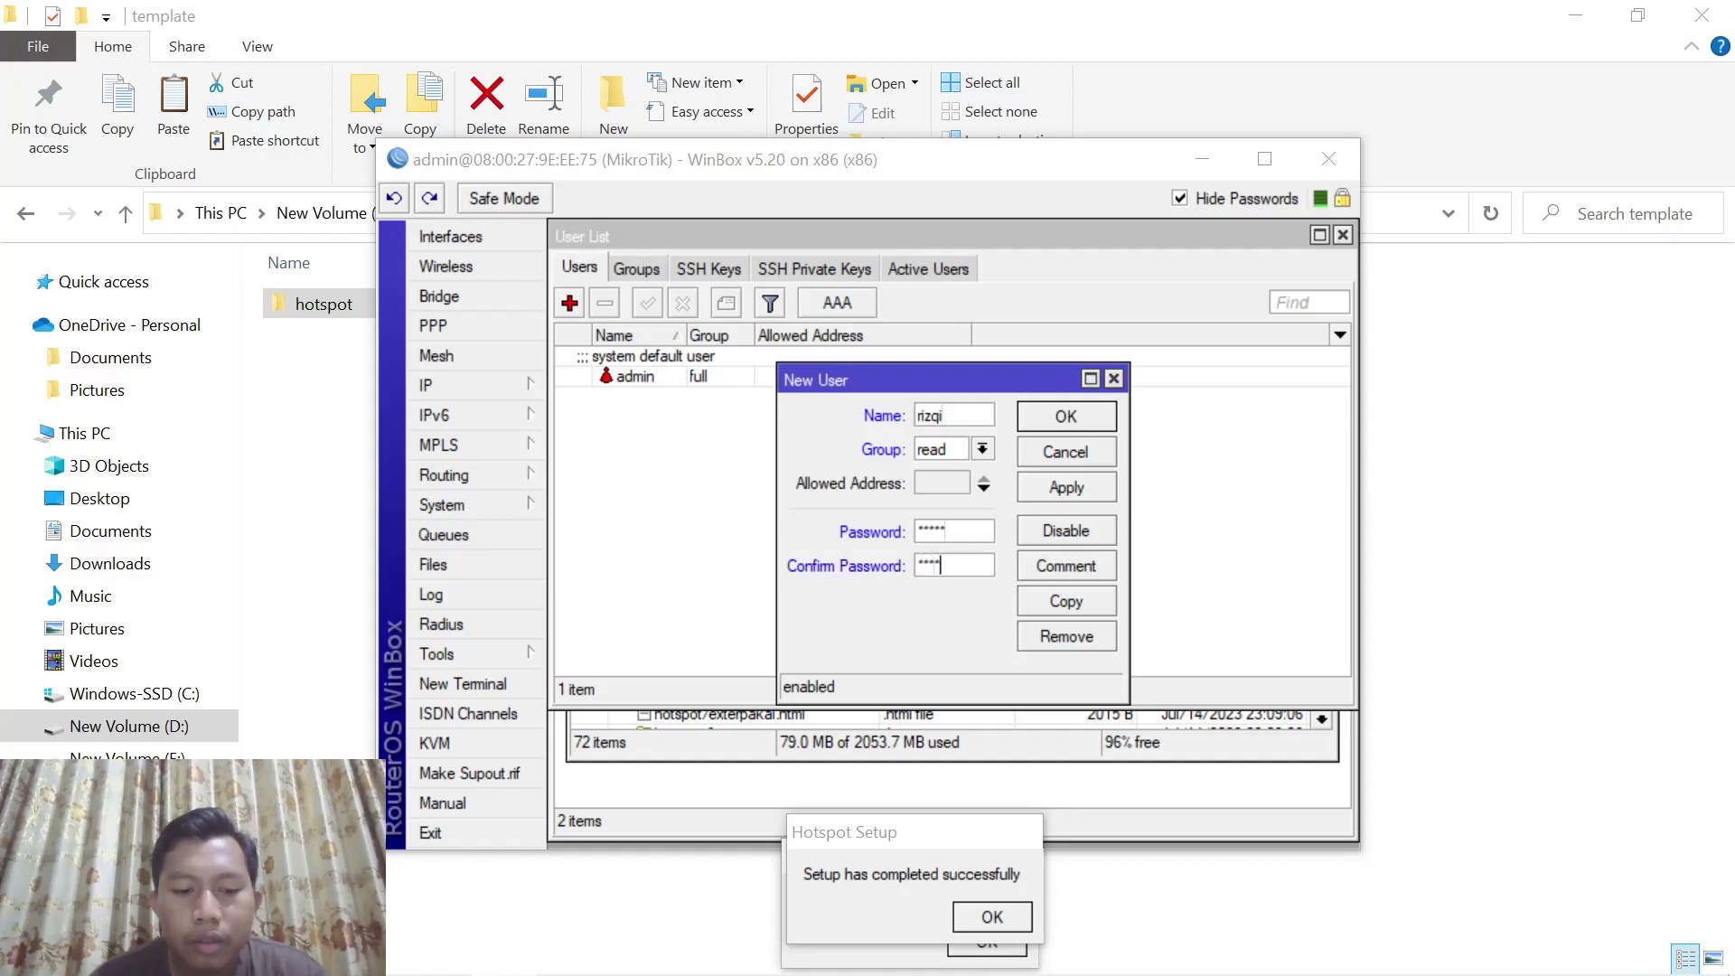
click(983, 448)
click(925, 468)
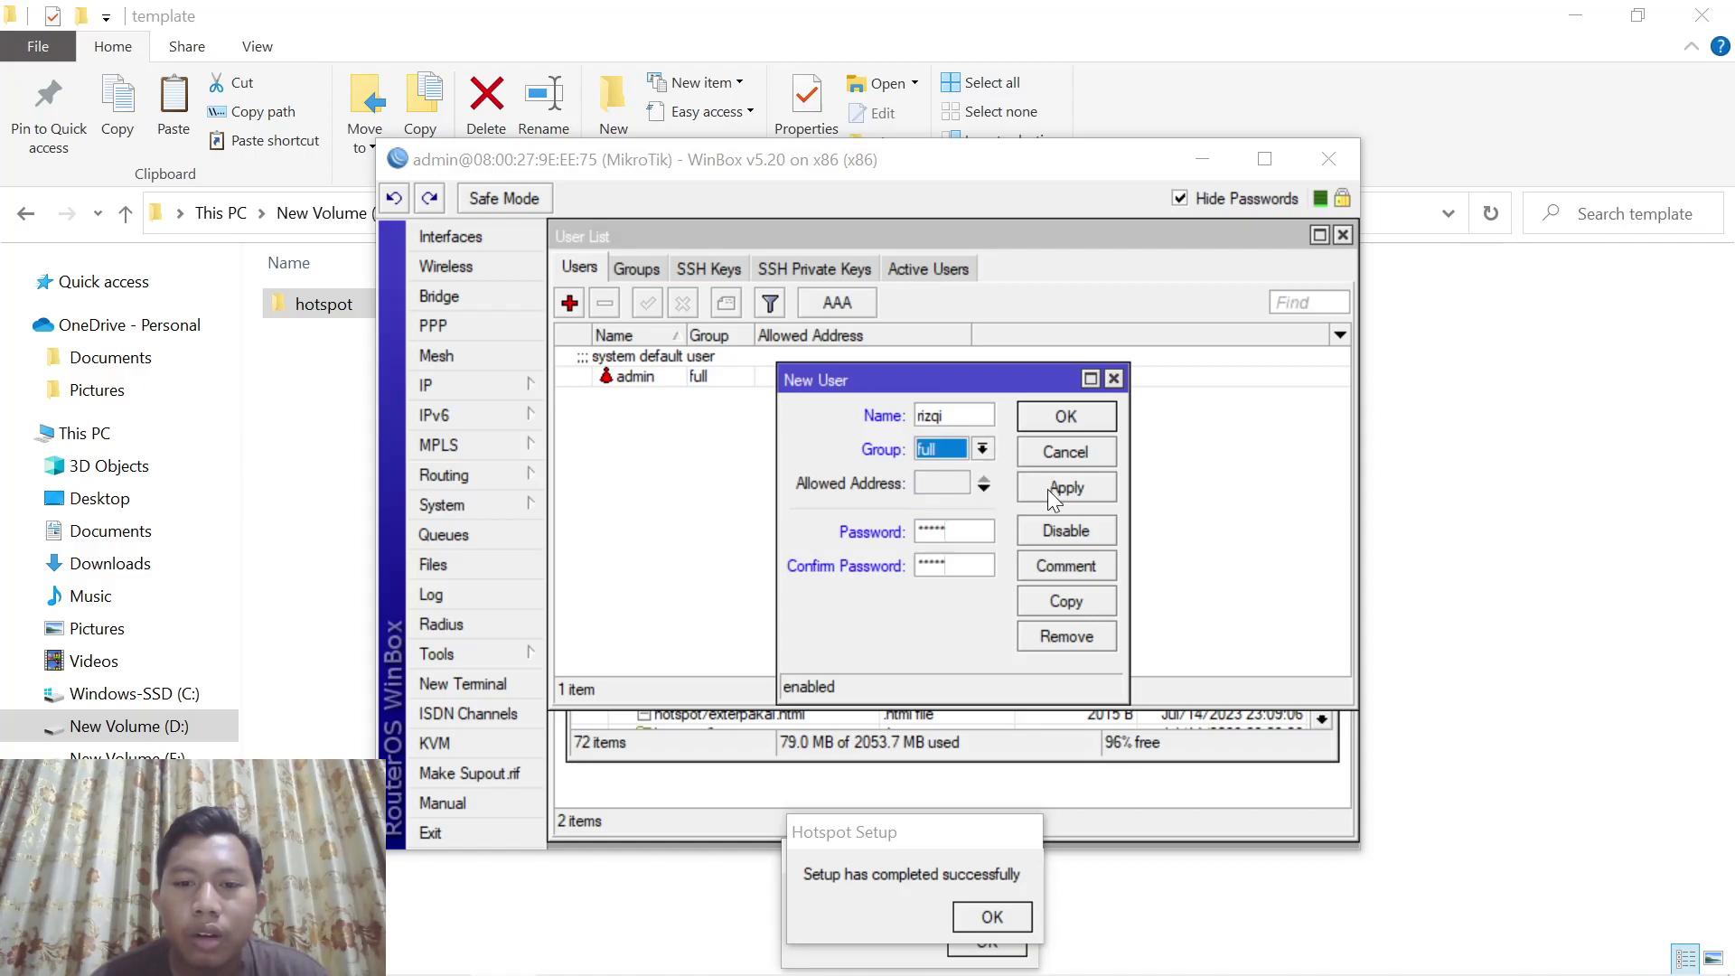
click(1062, 489)
click(1104, 409)
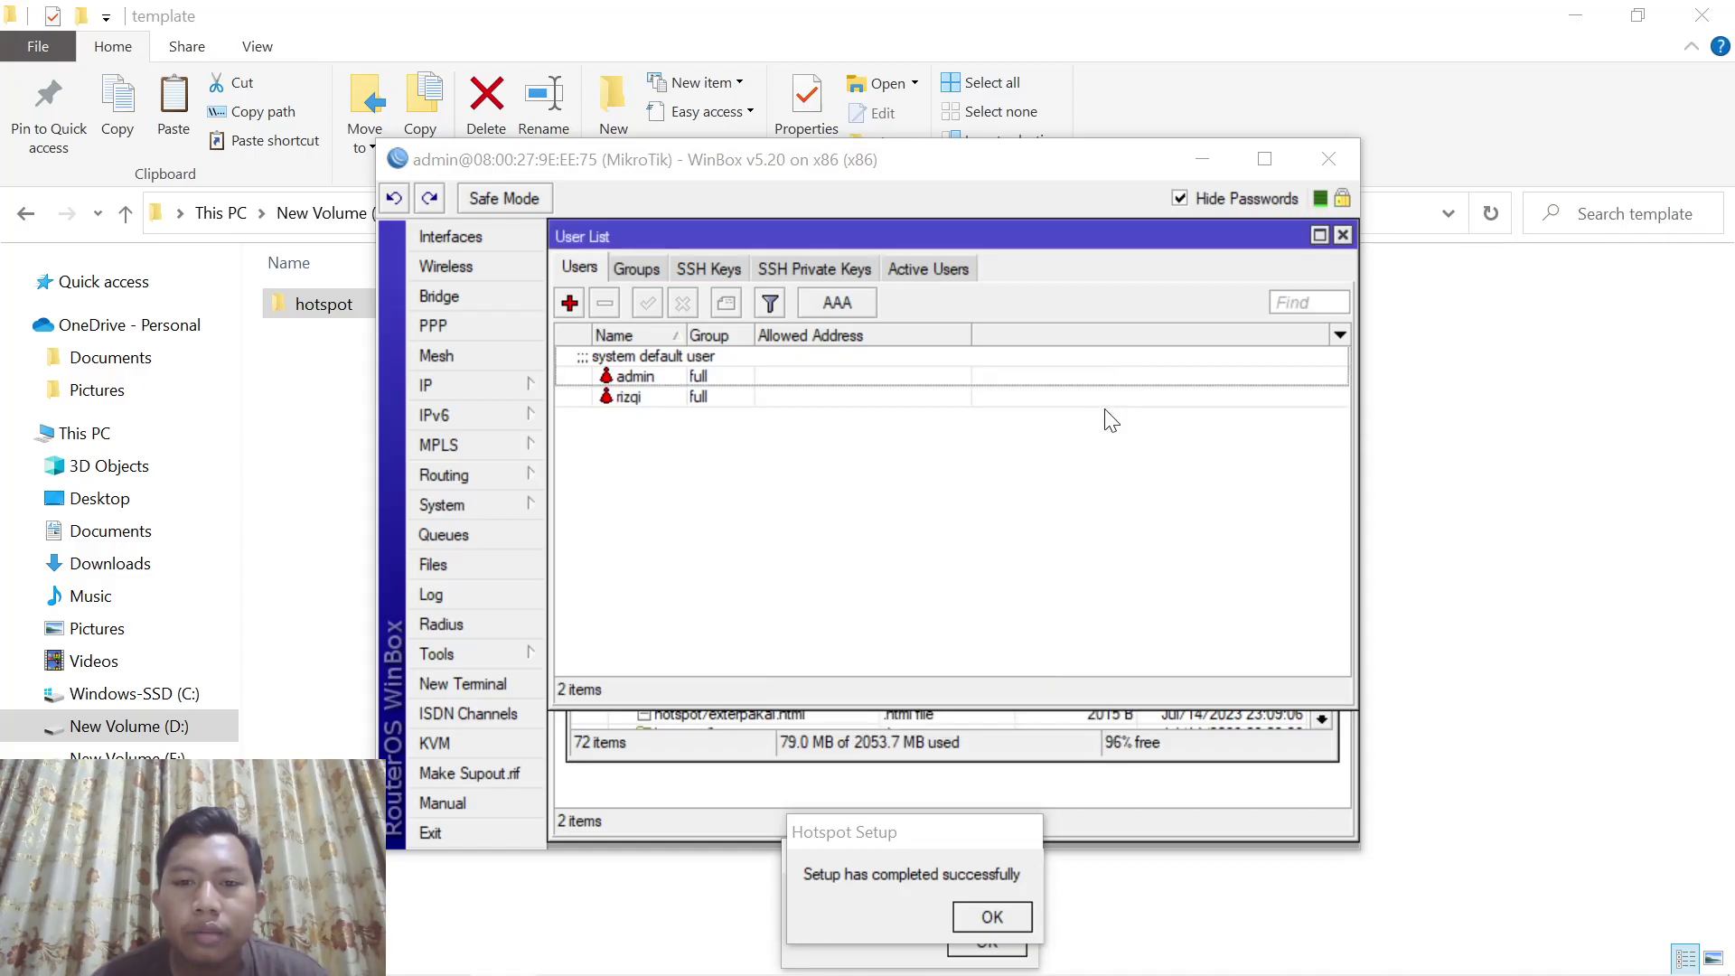
Enable the api service on port 8728 in IP > Services
click(502, 380)
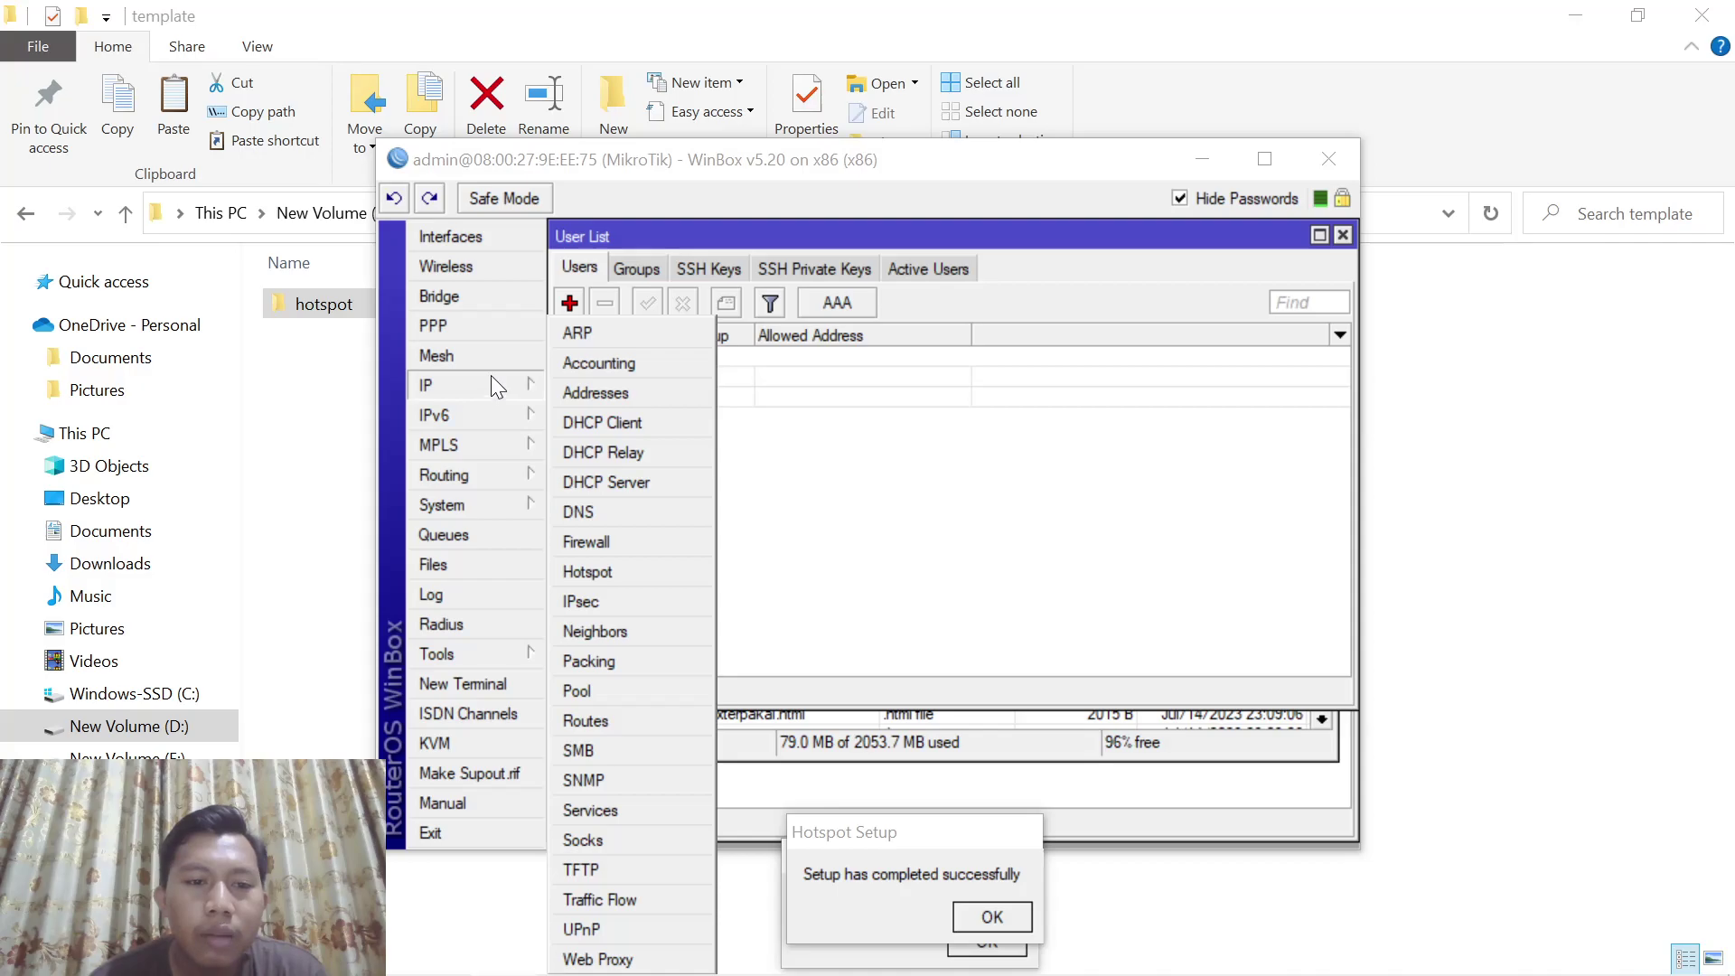
mouse_move(494, 508)
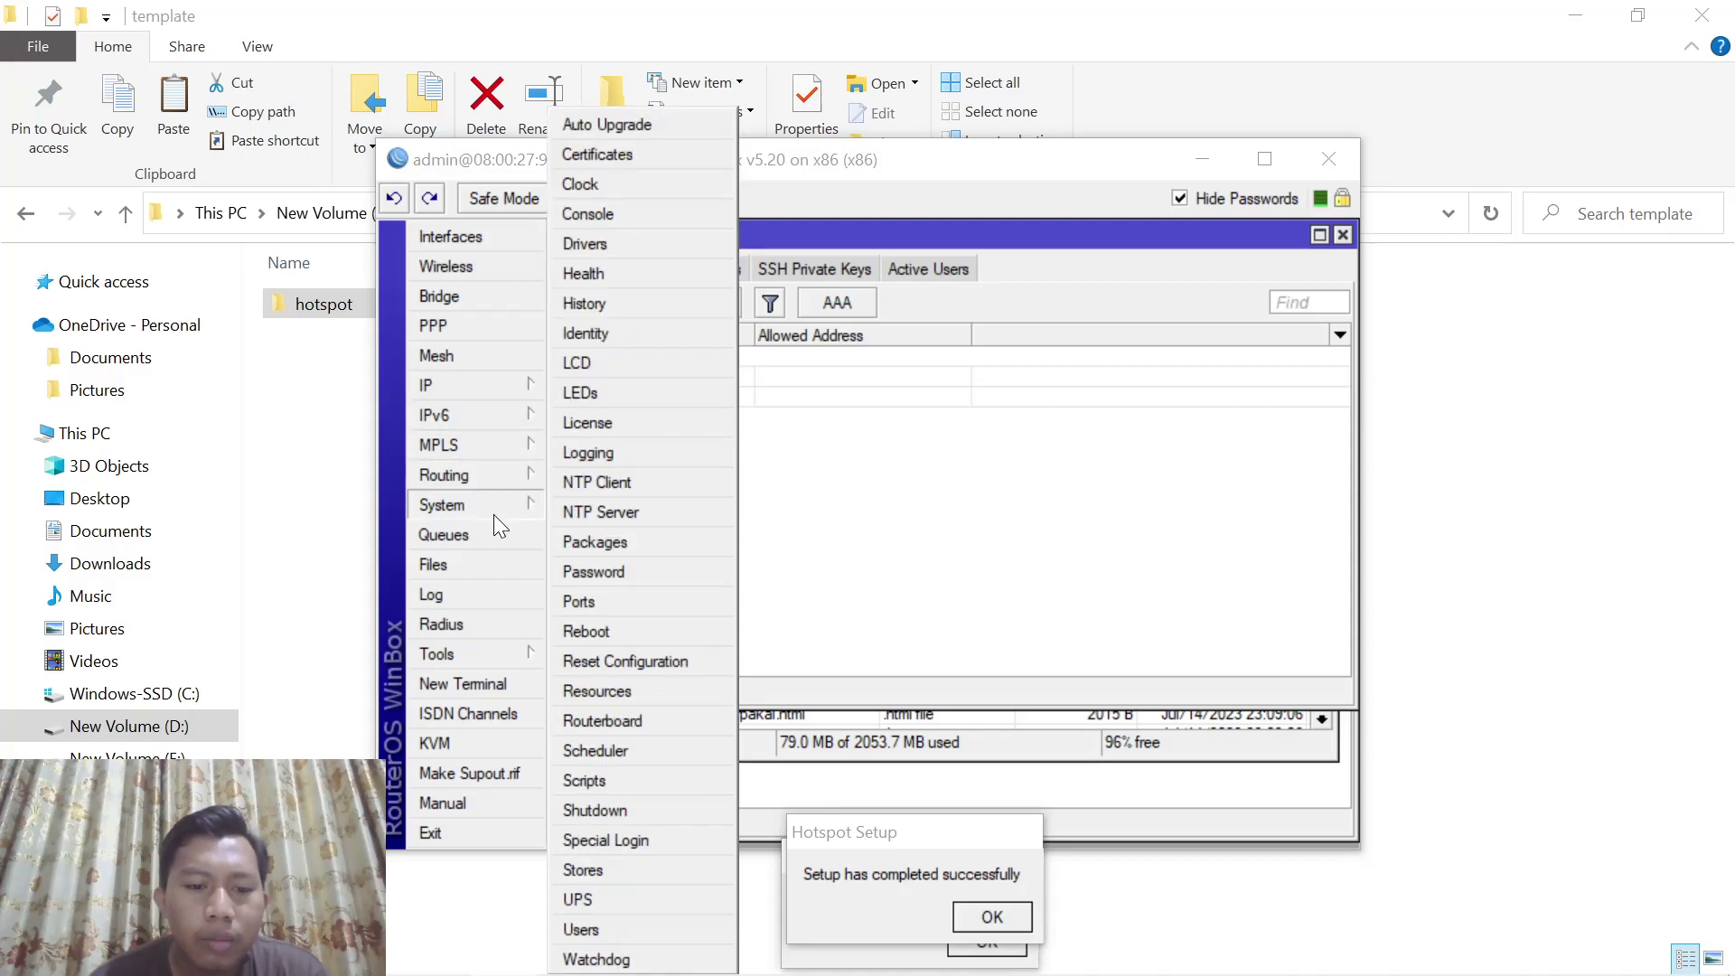
mouse_move(466, 389)
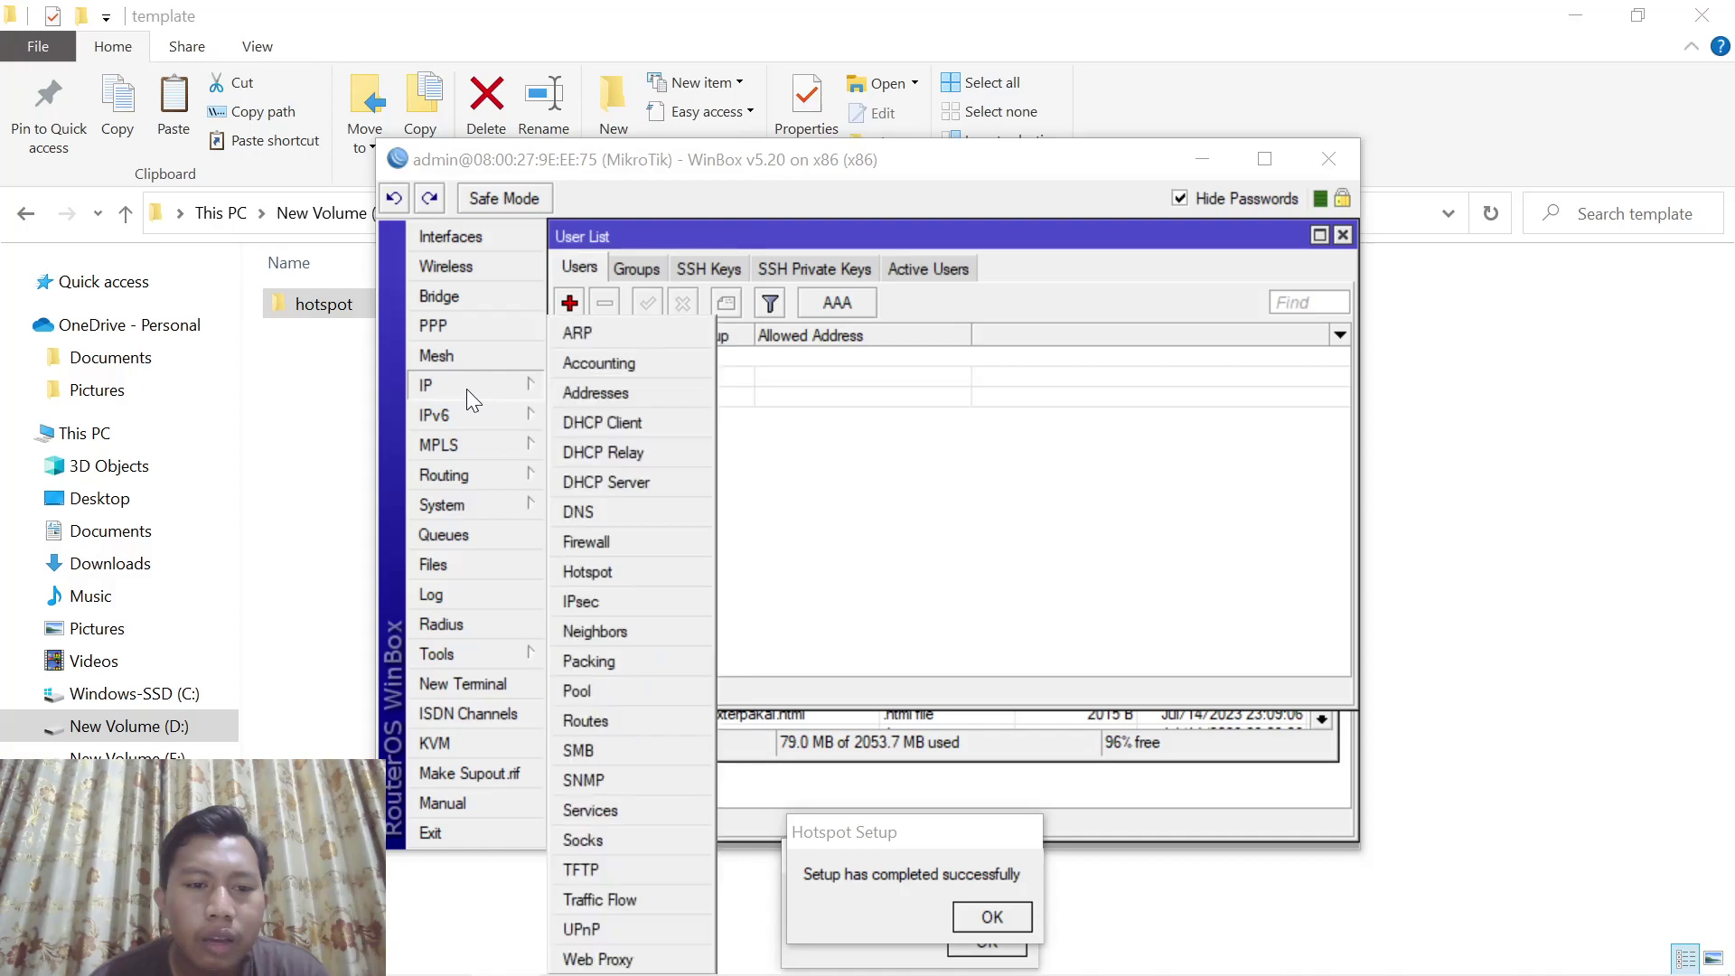
click(598, 809)
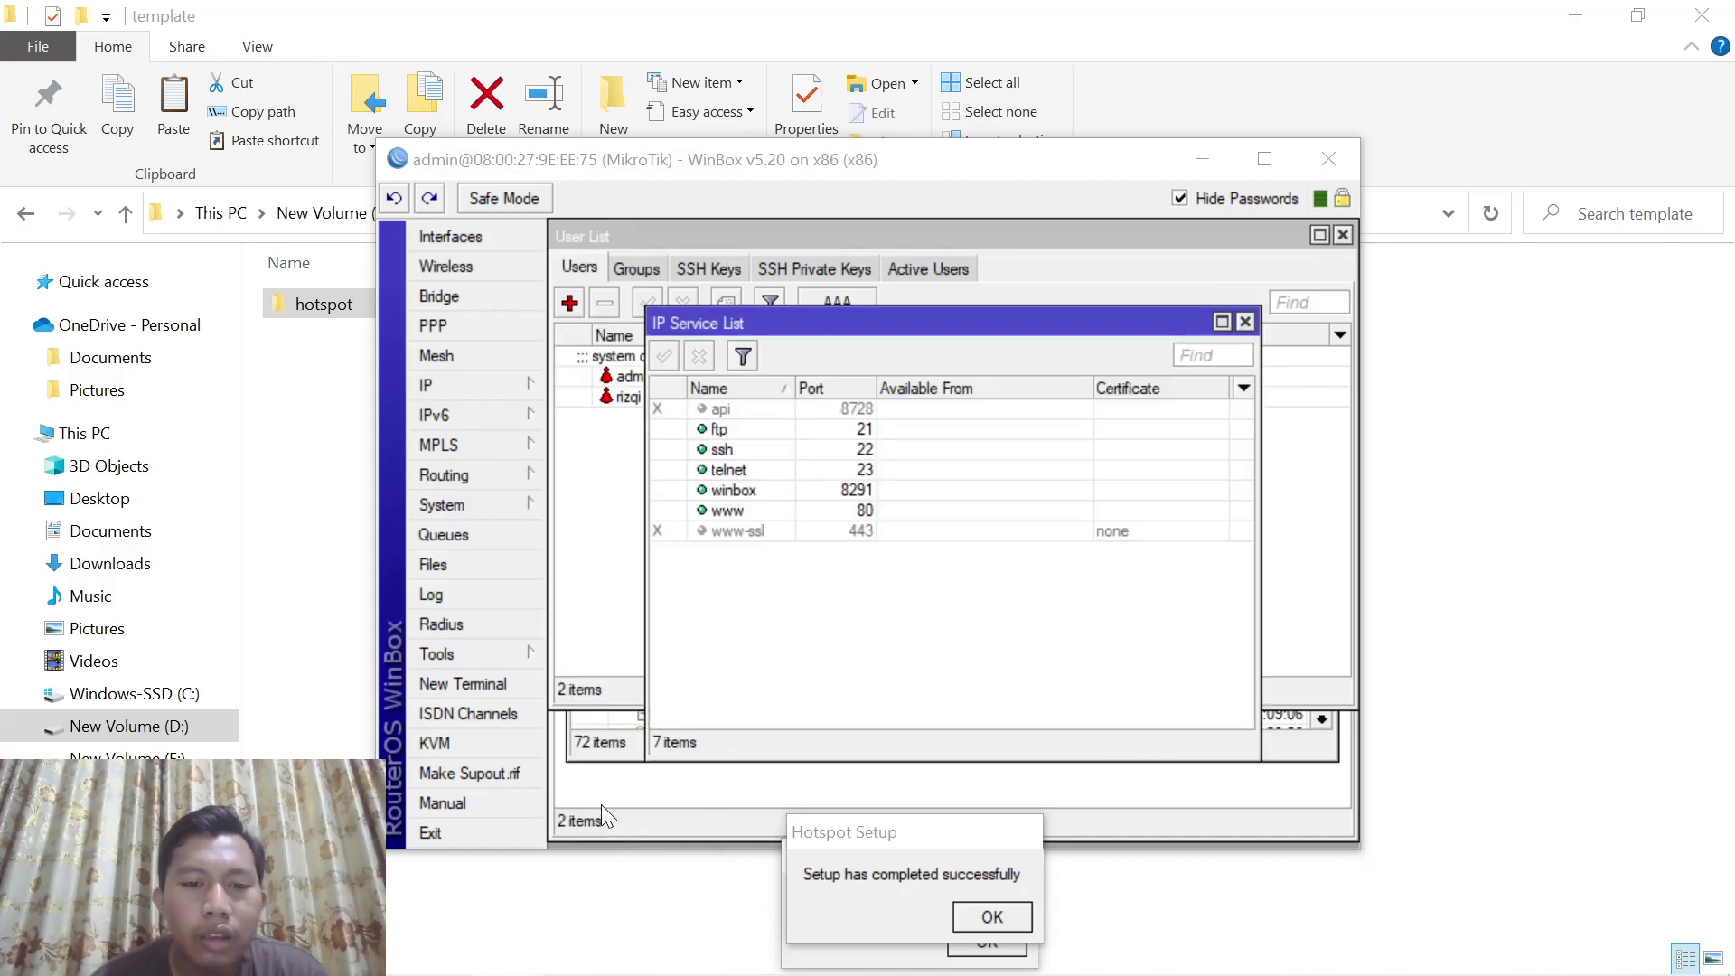
click(730, 409)
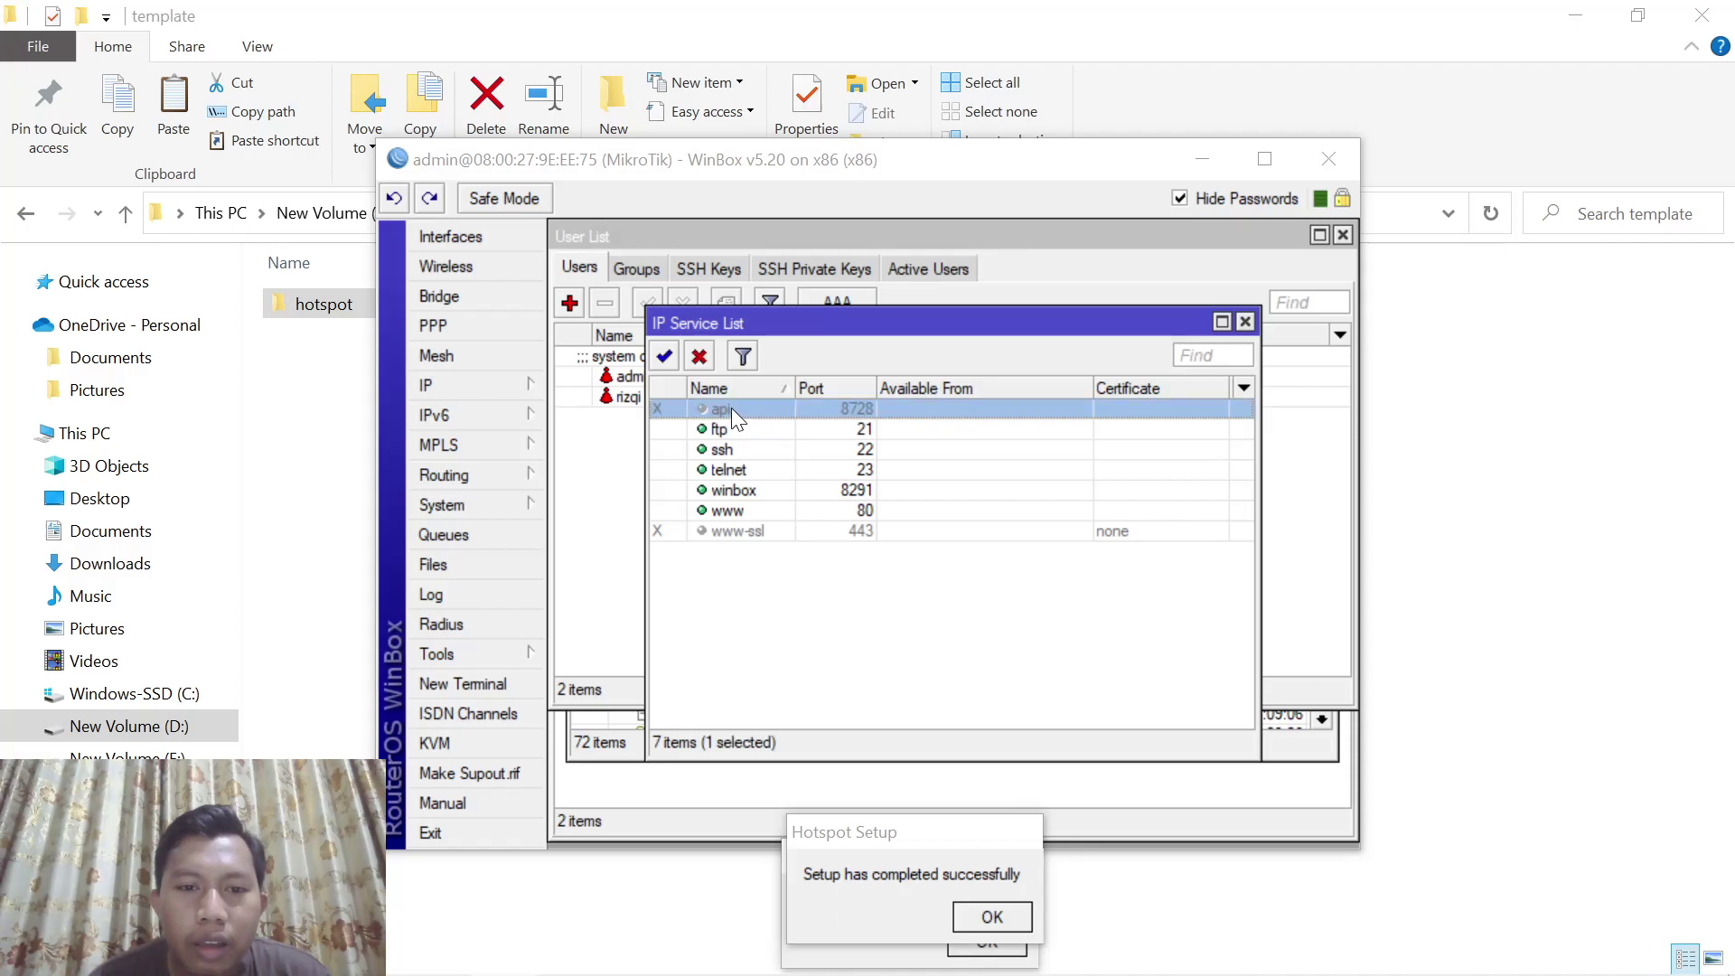
click(663, 356)
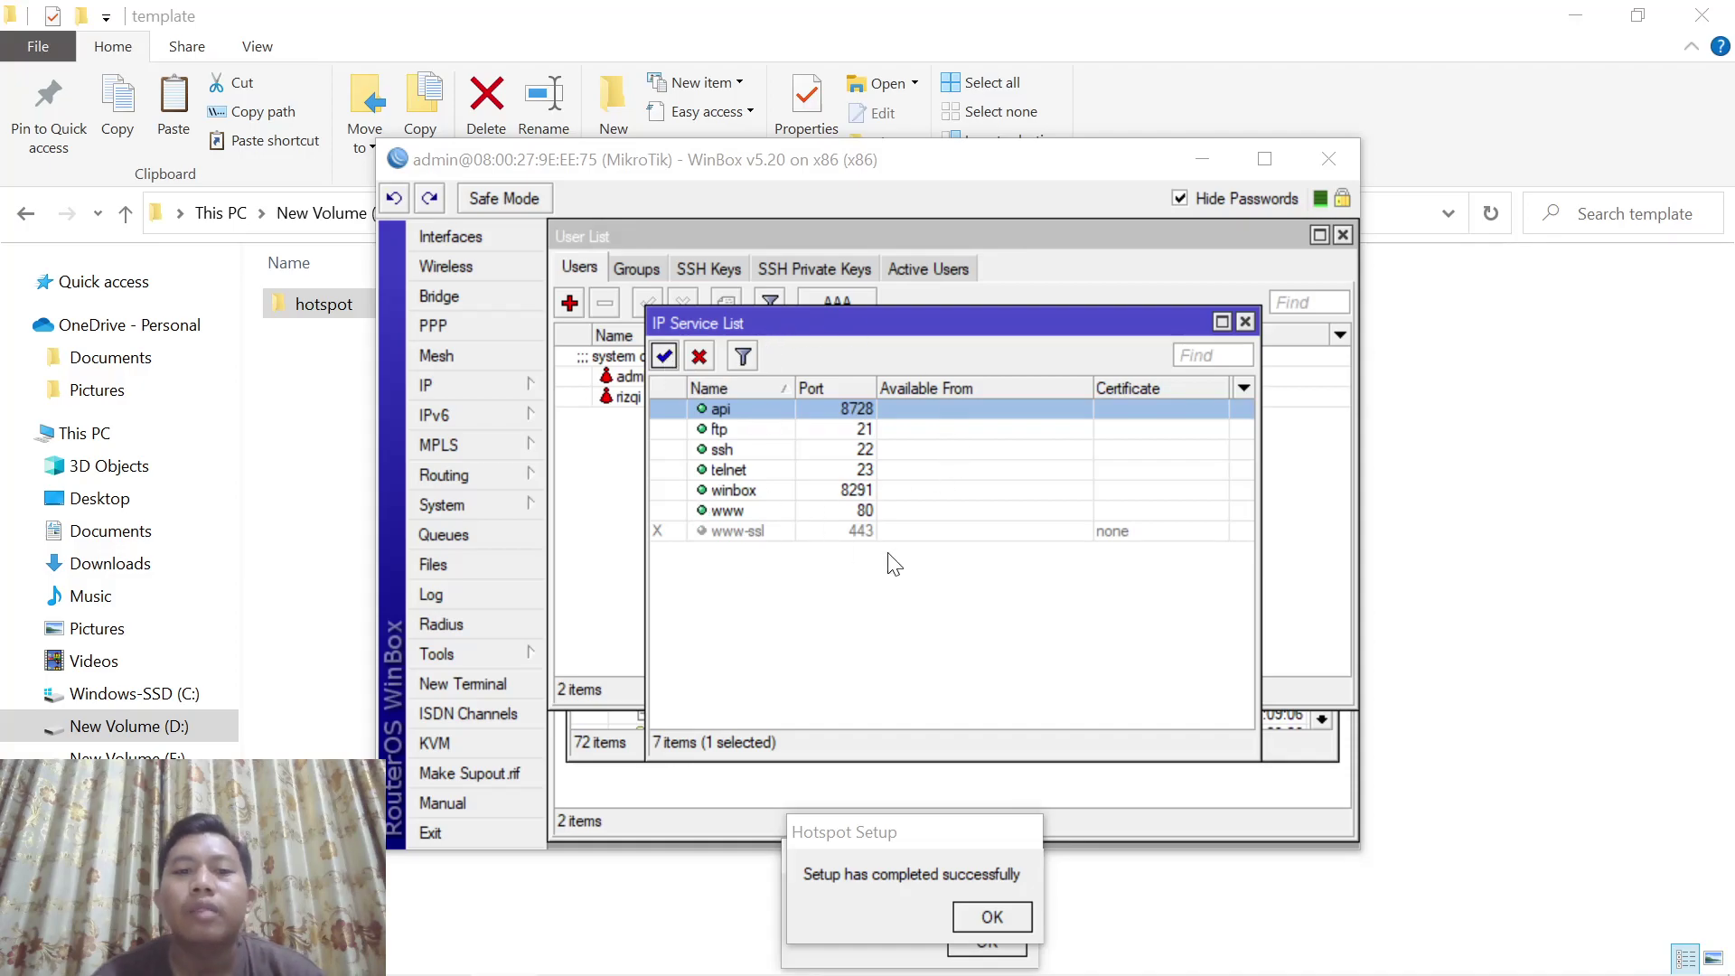
click(1409, 490)
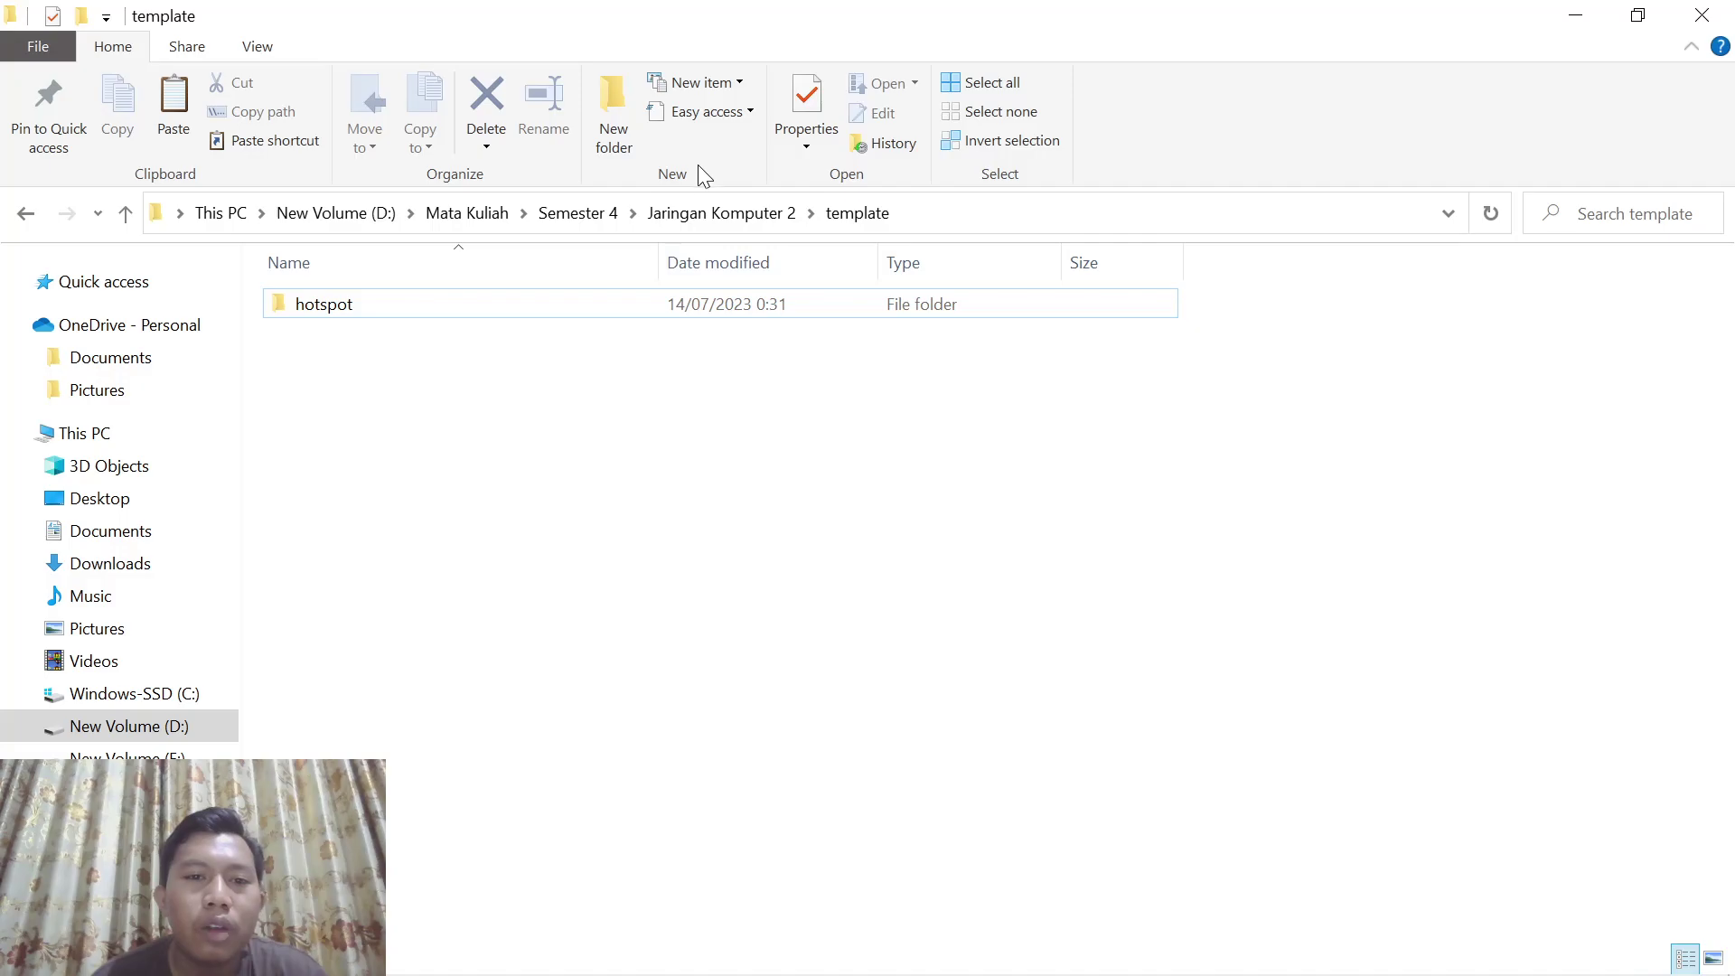
Launch MikhmonServer.exe from mikhmonv3ws > Mikhmon Server and open the Mikhmon web interface
click(708, 213)
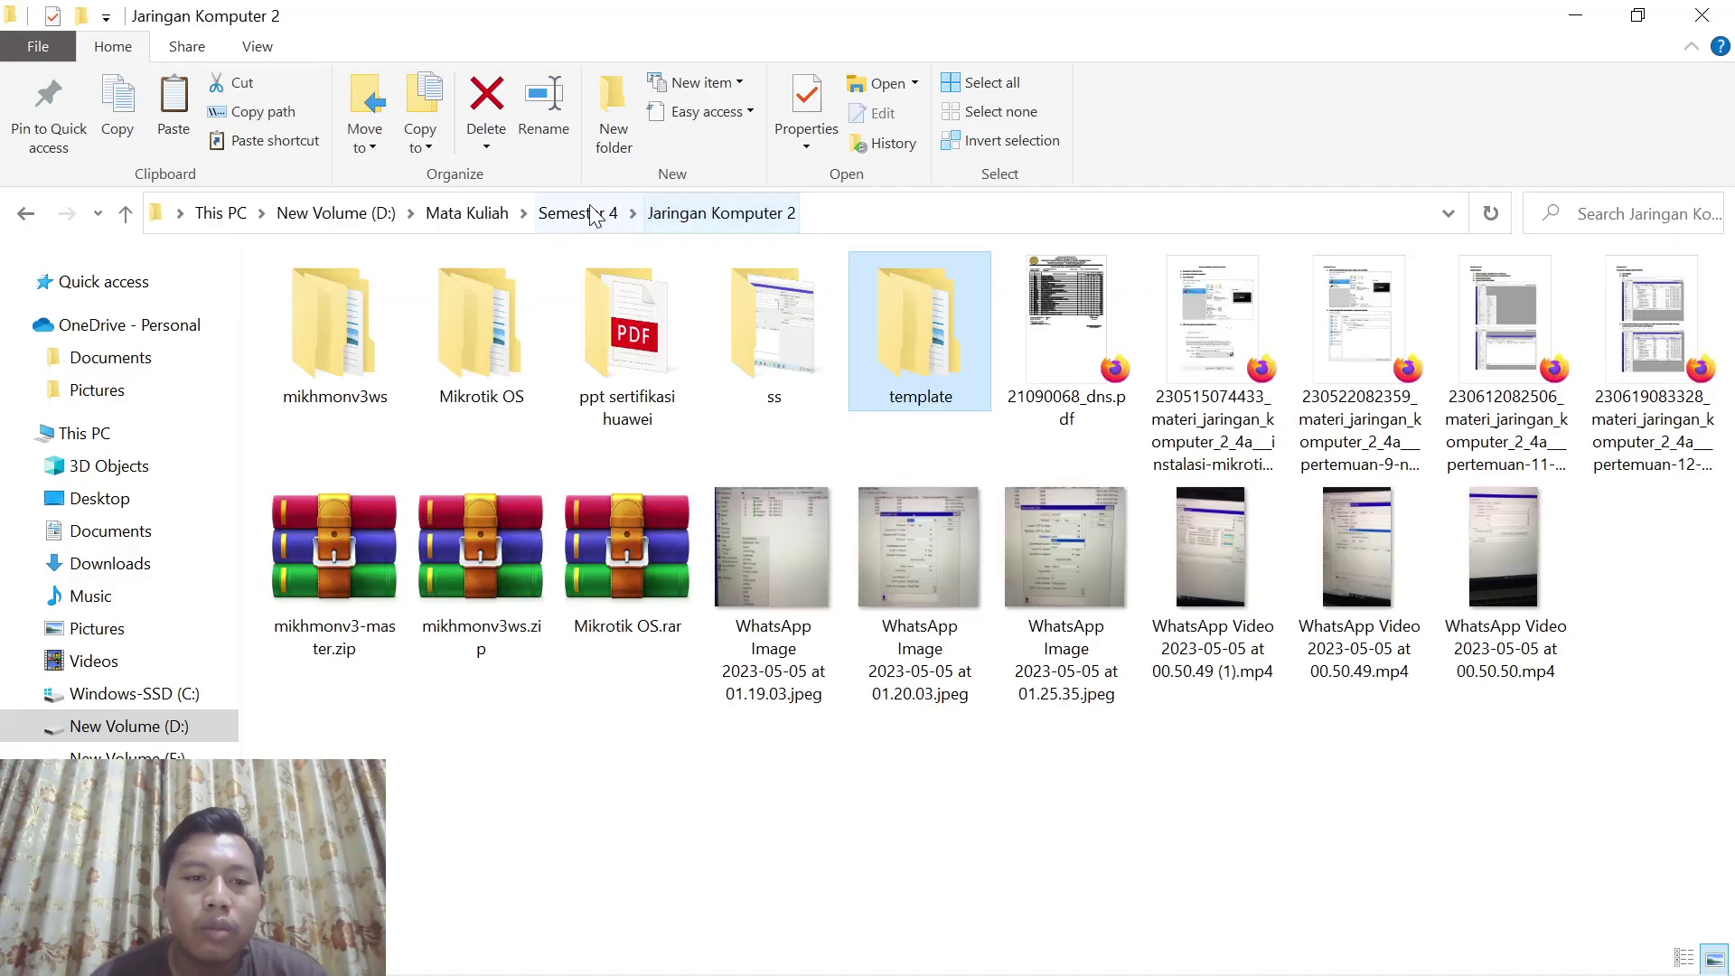
double_click(343, 316)
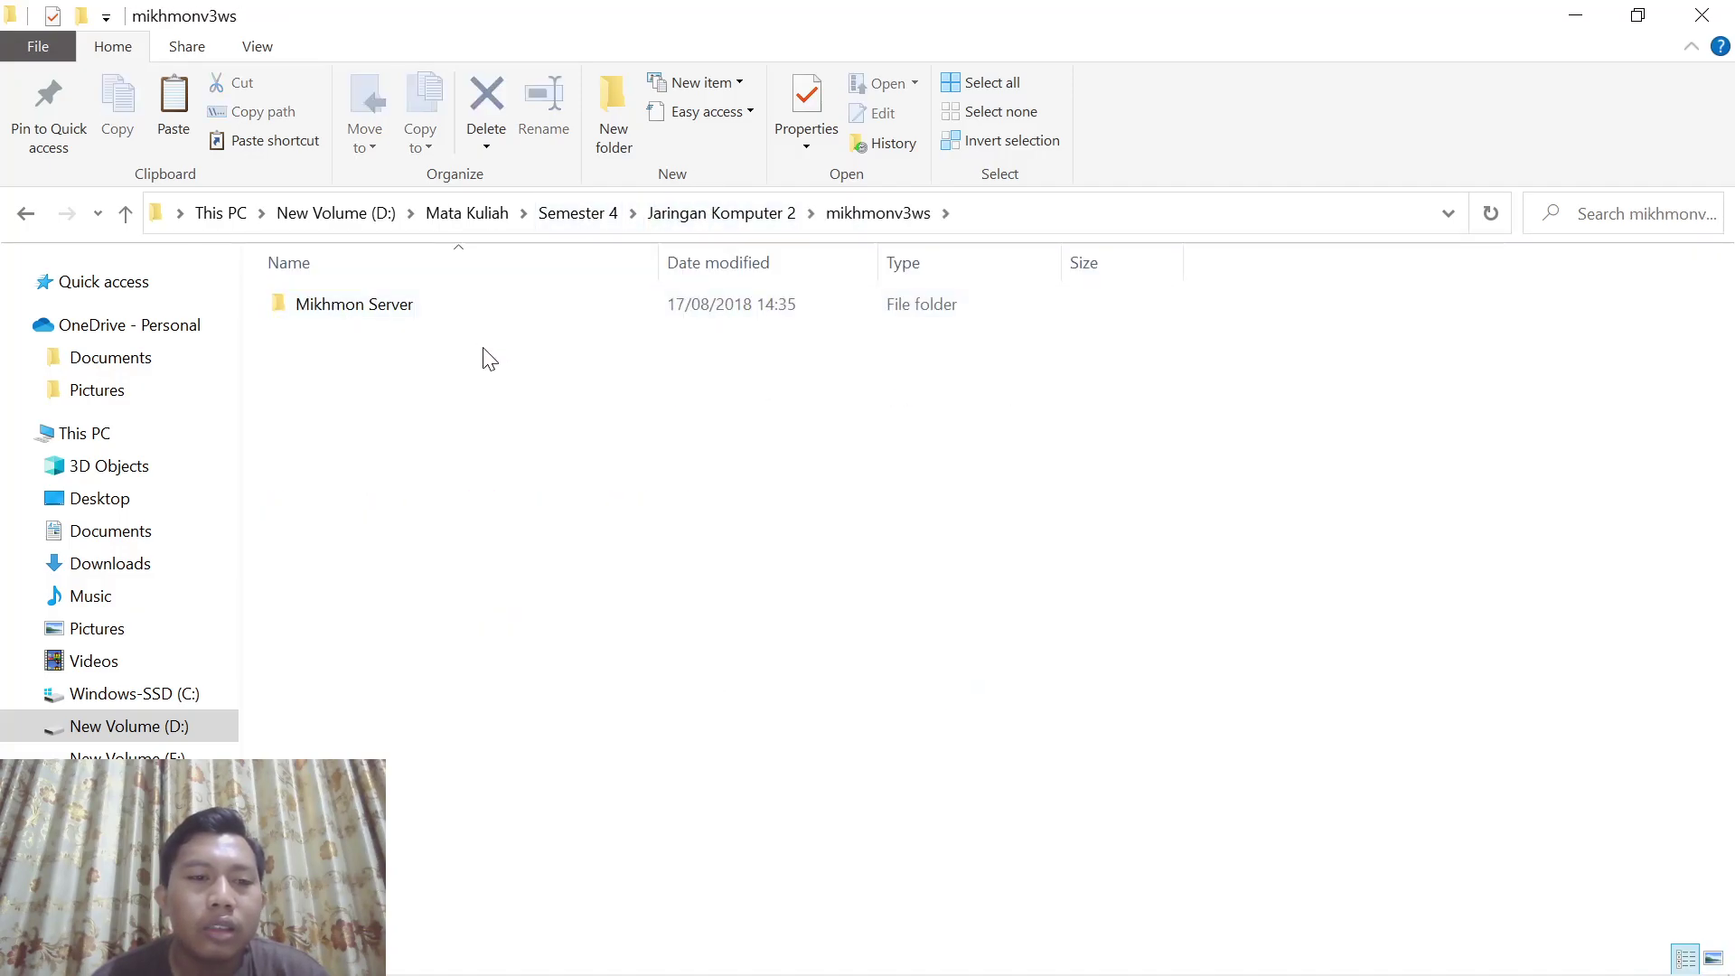
double_click(421, 307)
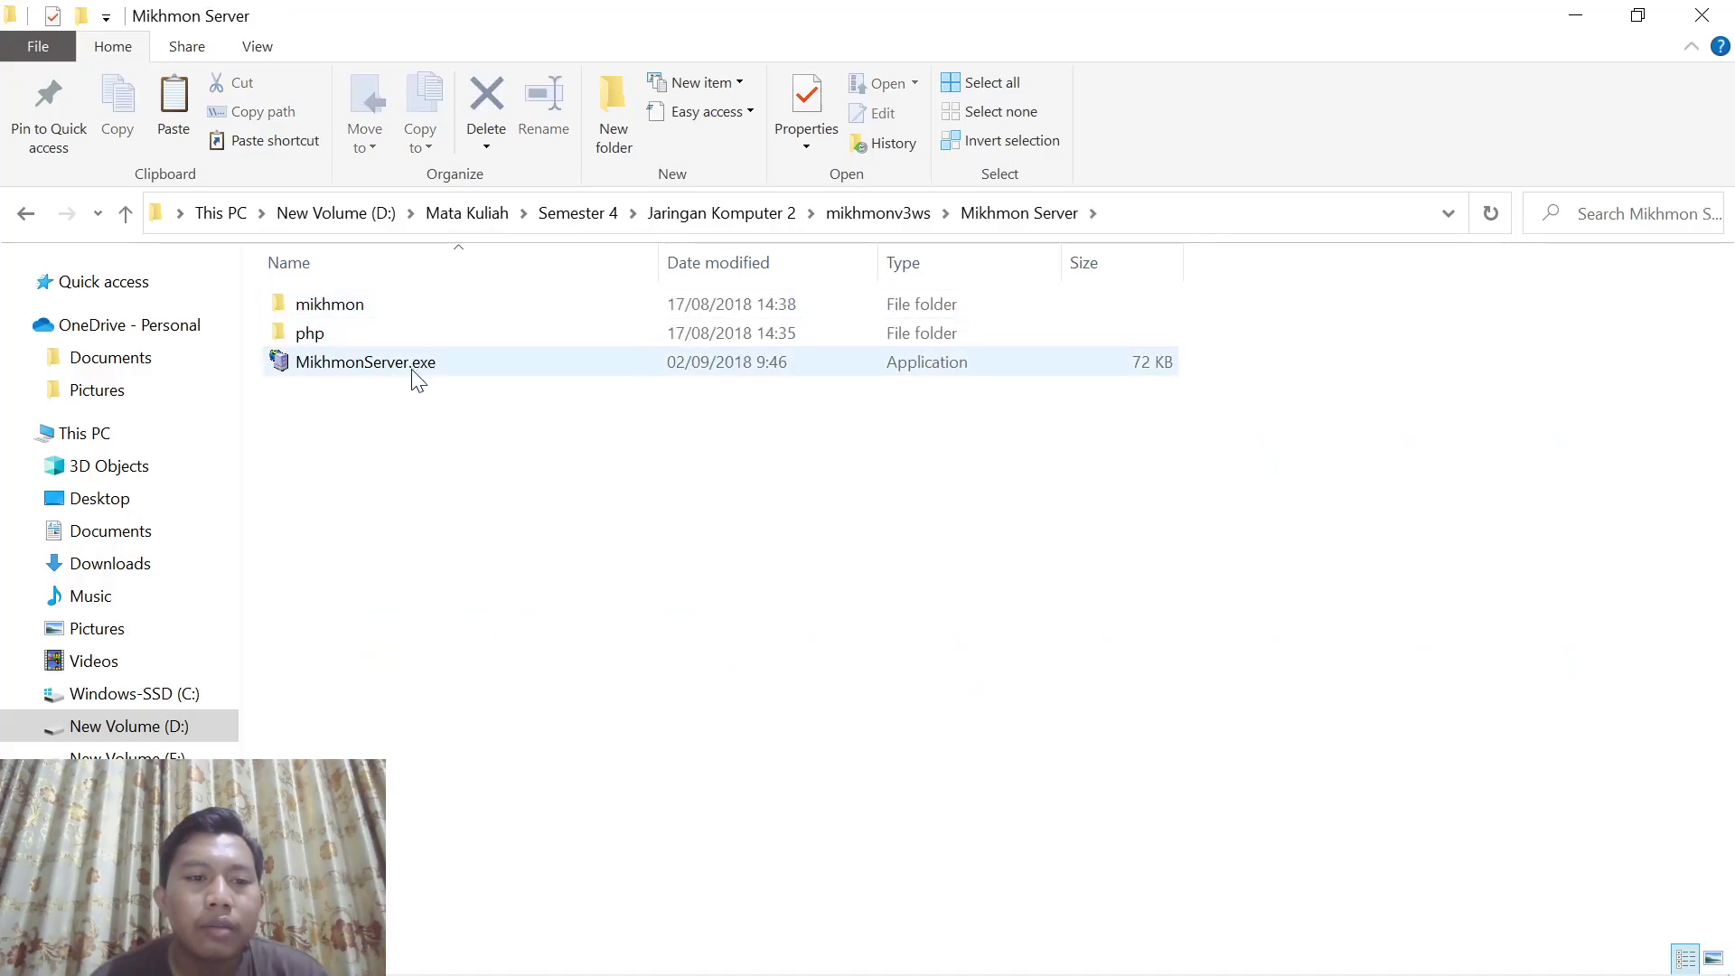
double_click(412, 364)
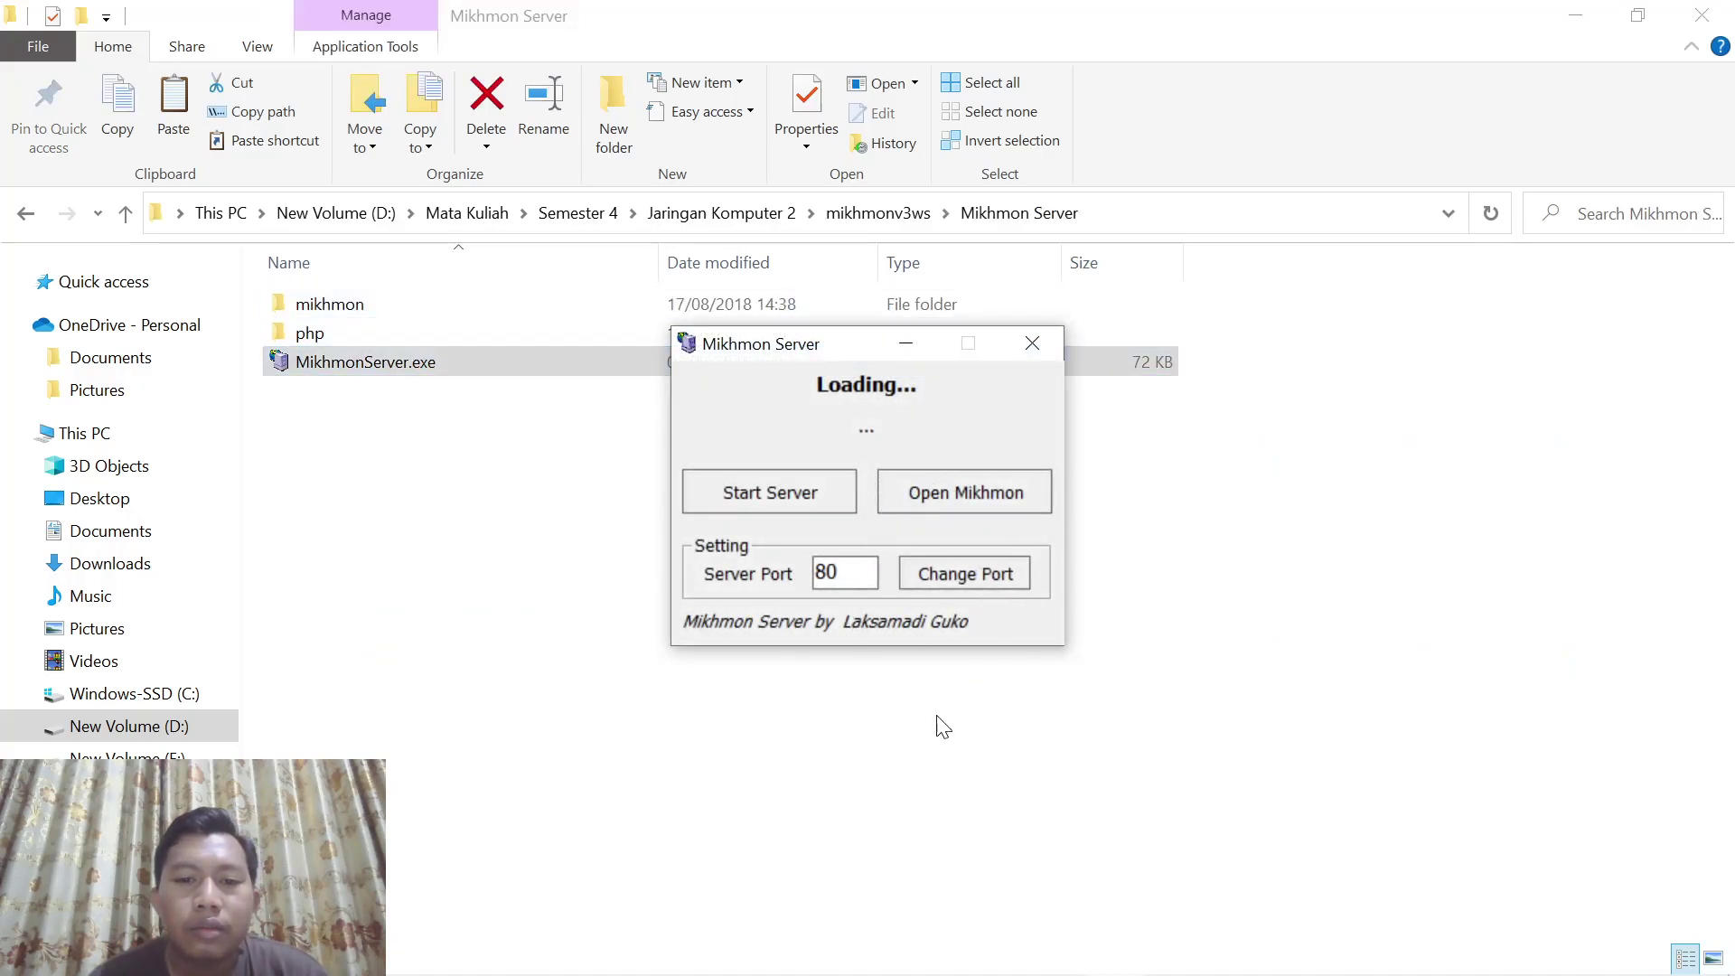
click(969, 495)
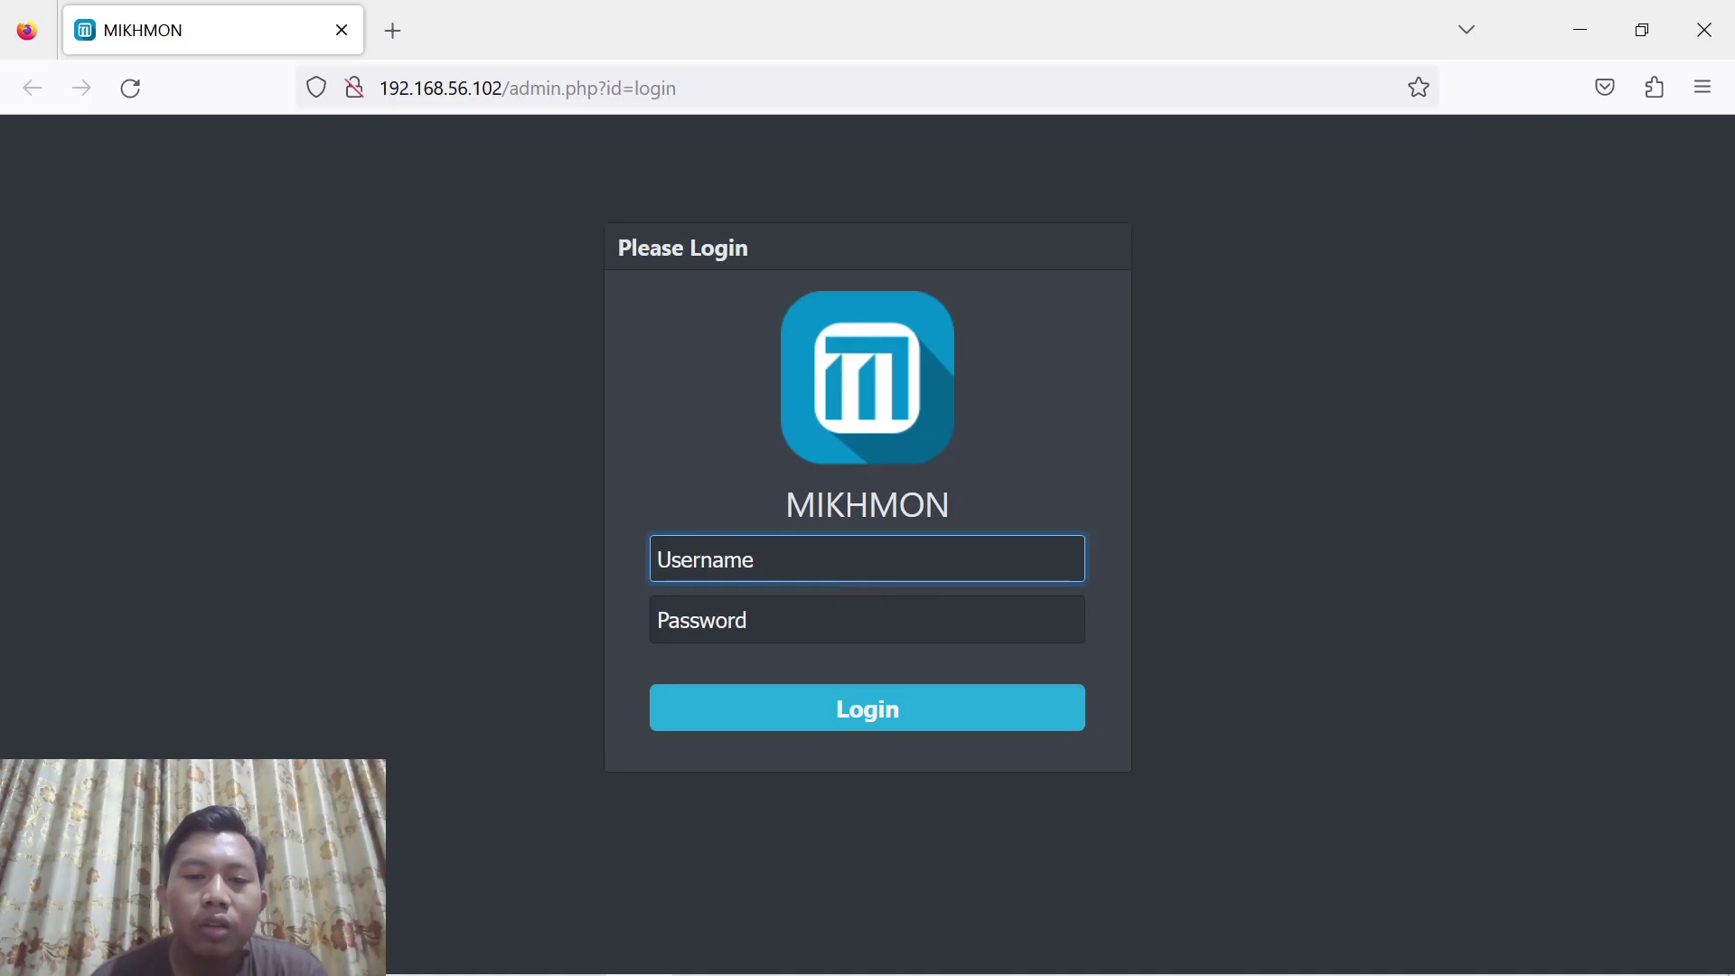
Sign in to Mikhmon with the admin username and password, declining the browser's save-login offer
text(mikhmon)
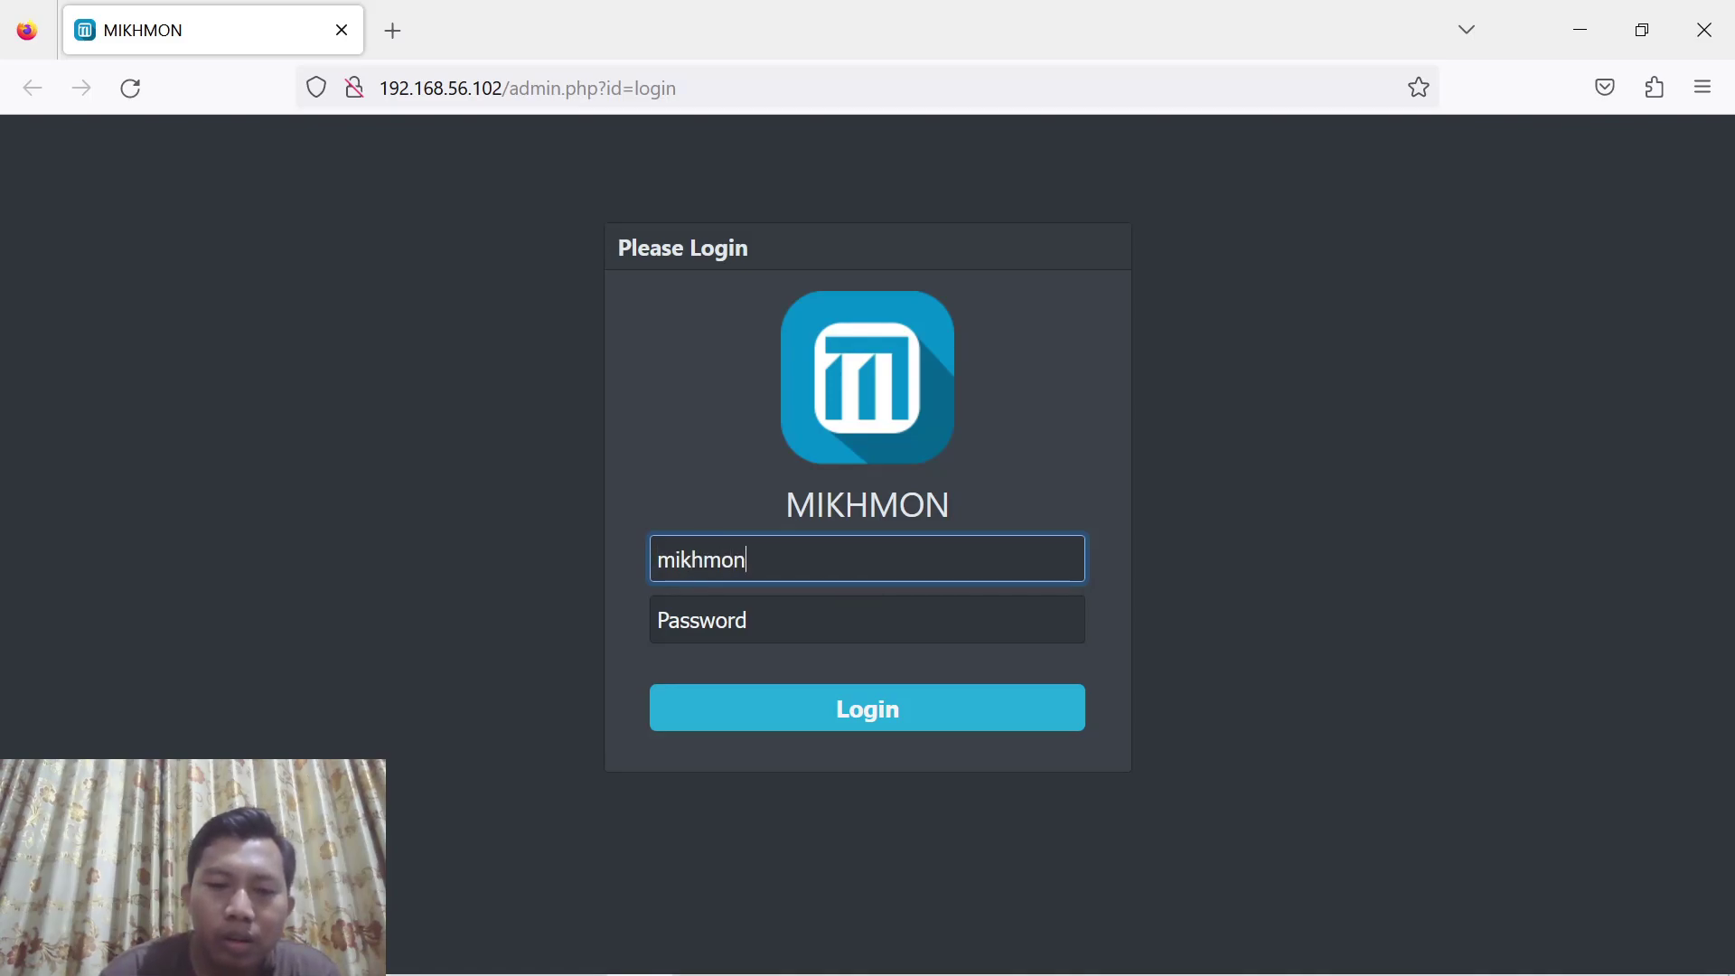
key(Tab)
text(1234)
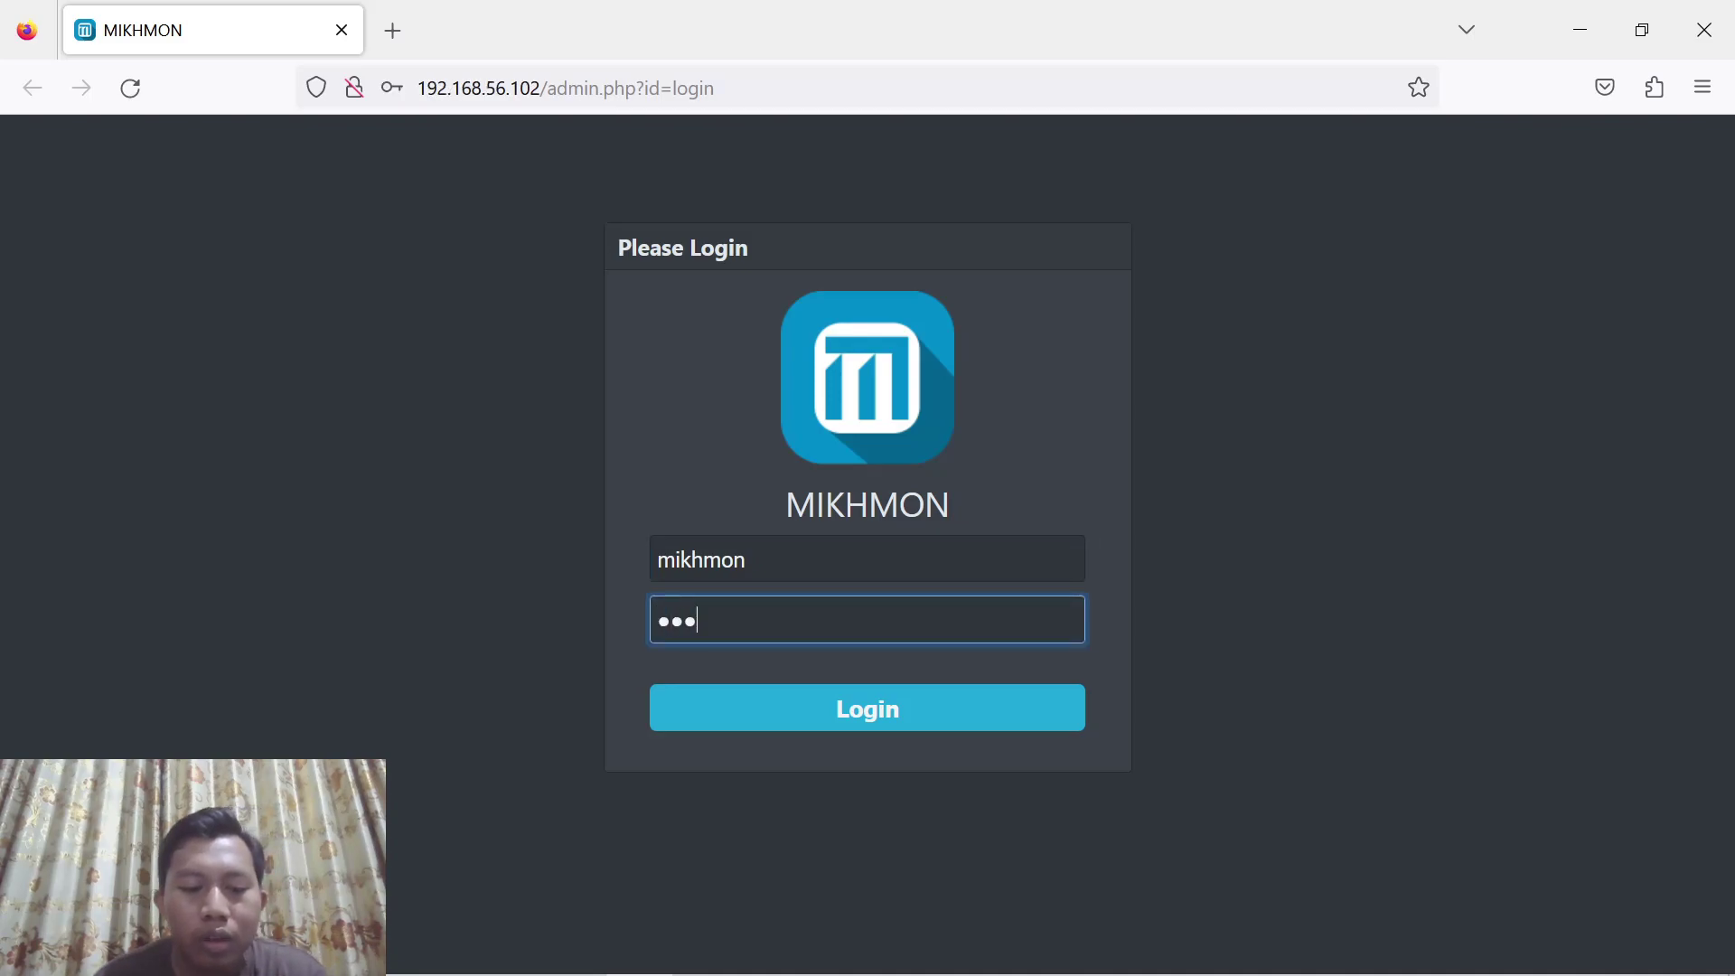
click(767, 714)
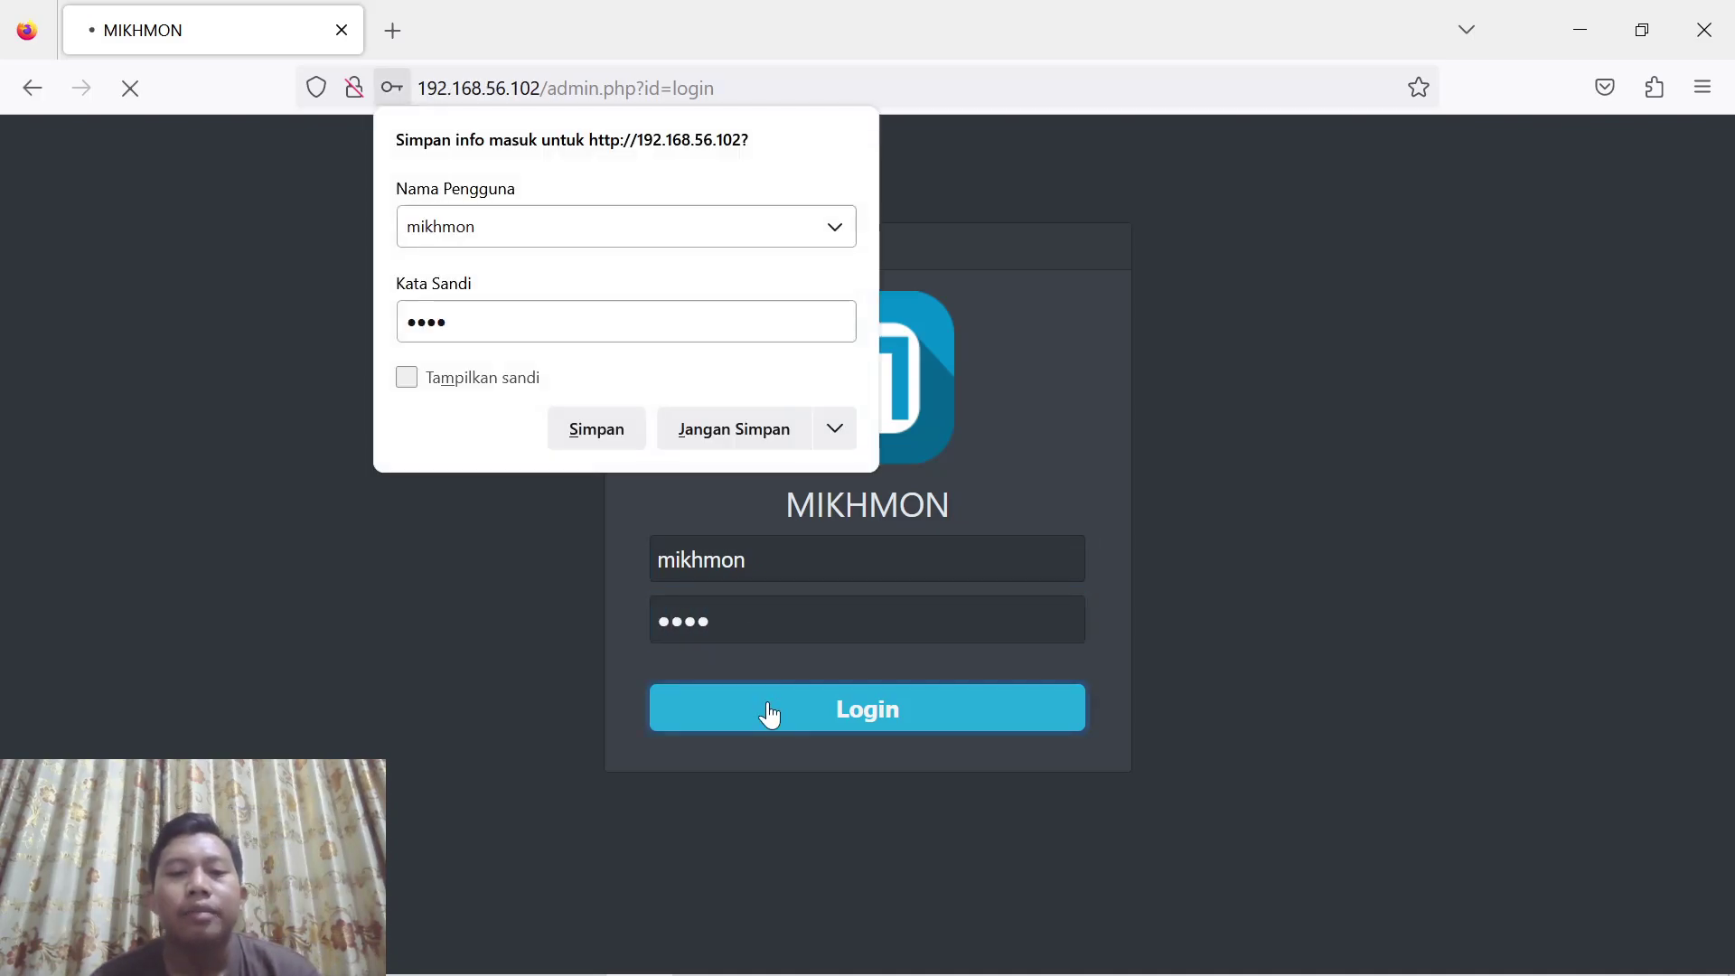
click(744, 429)
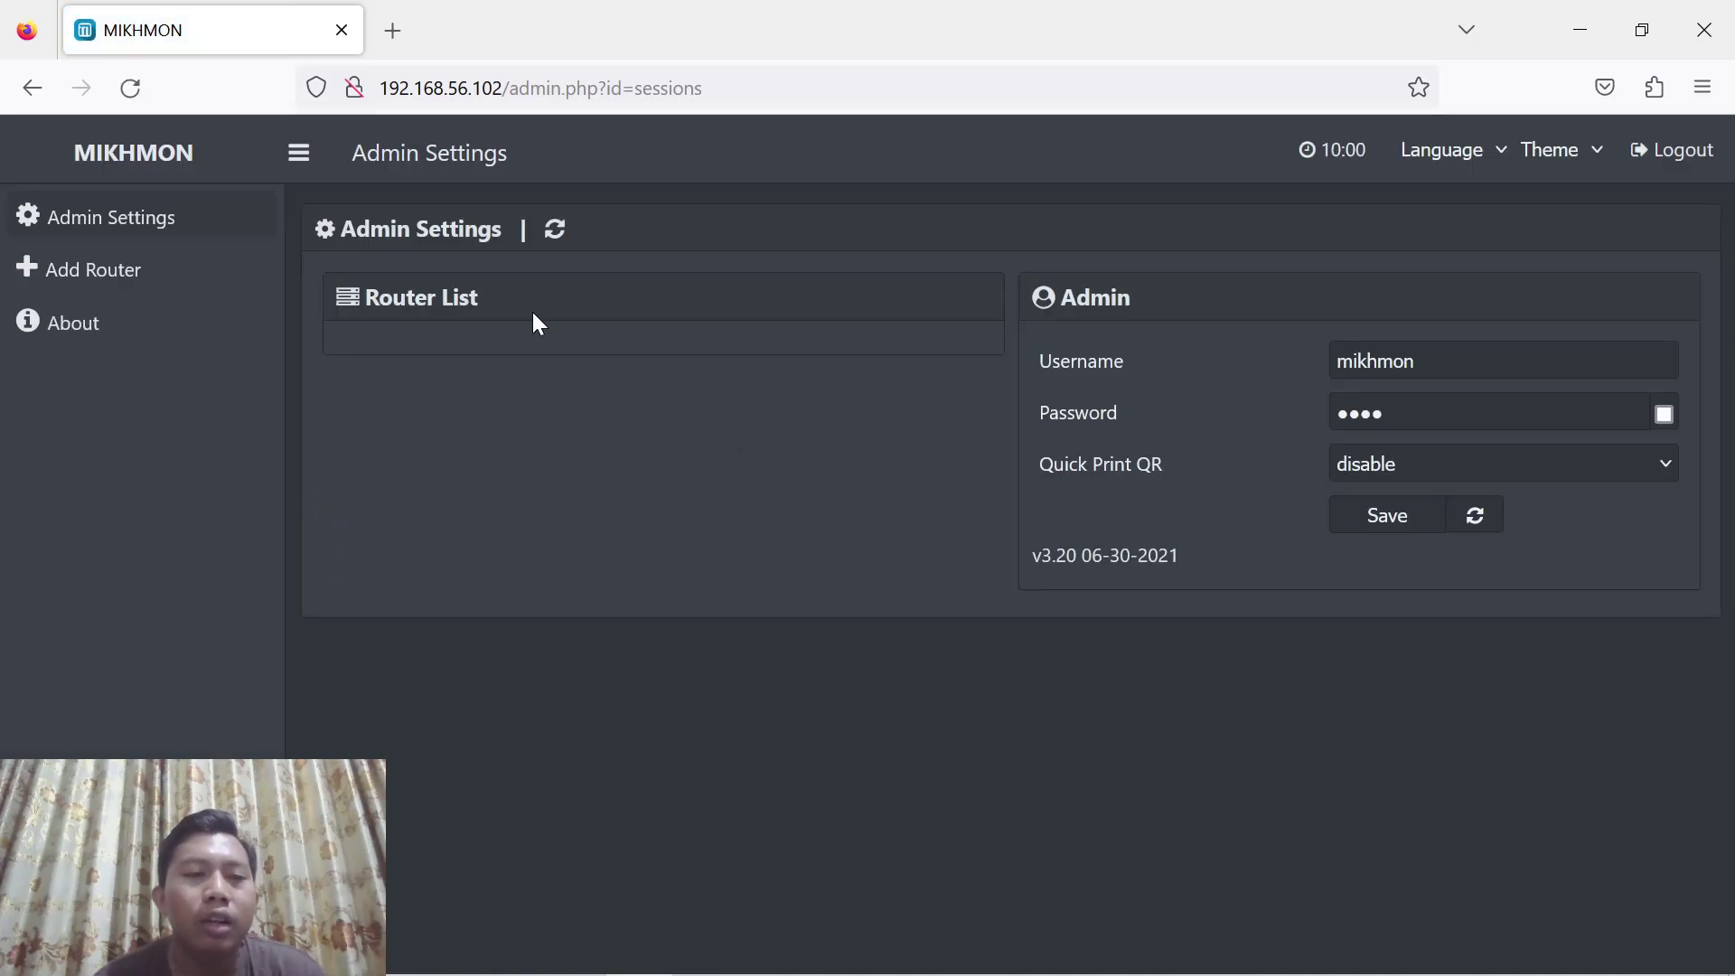
Add a new router session and name it lemahduwurwifi
click(100, 271)
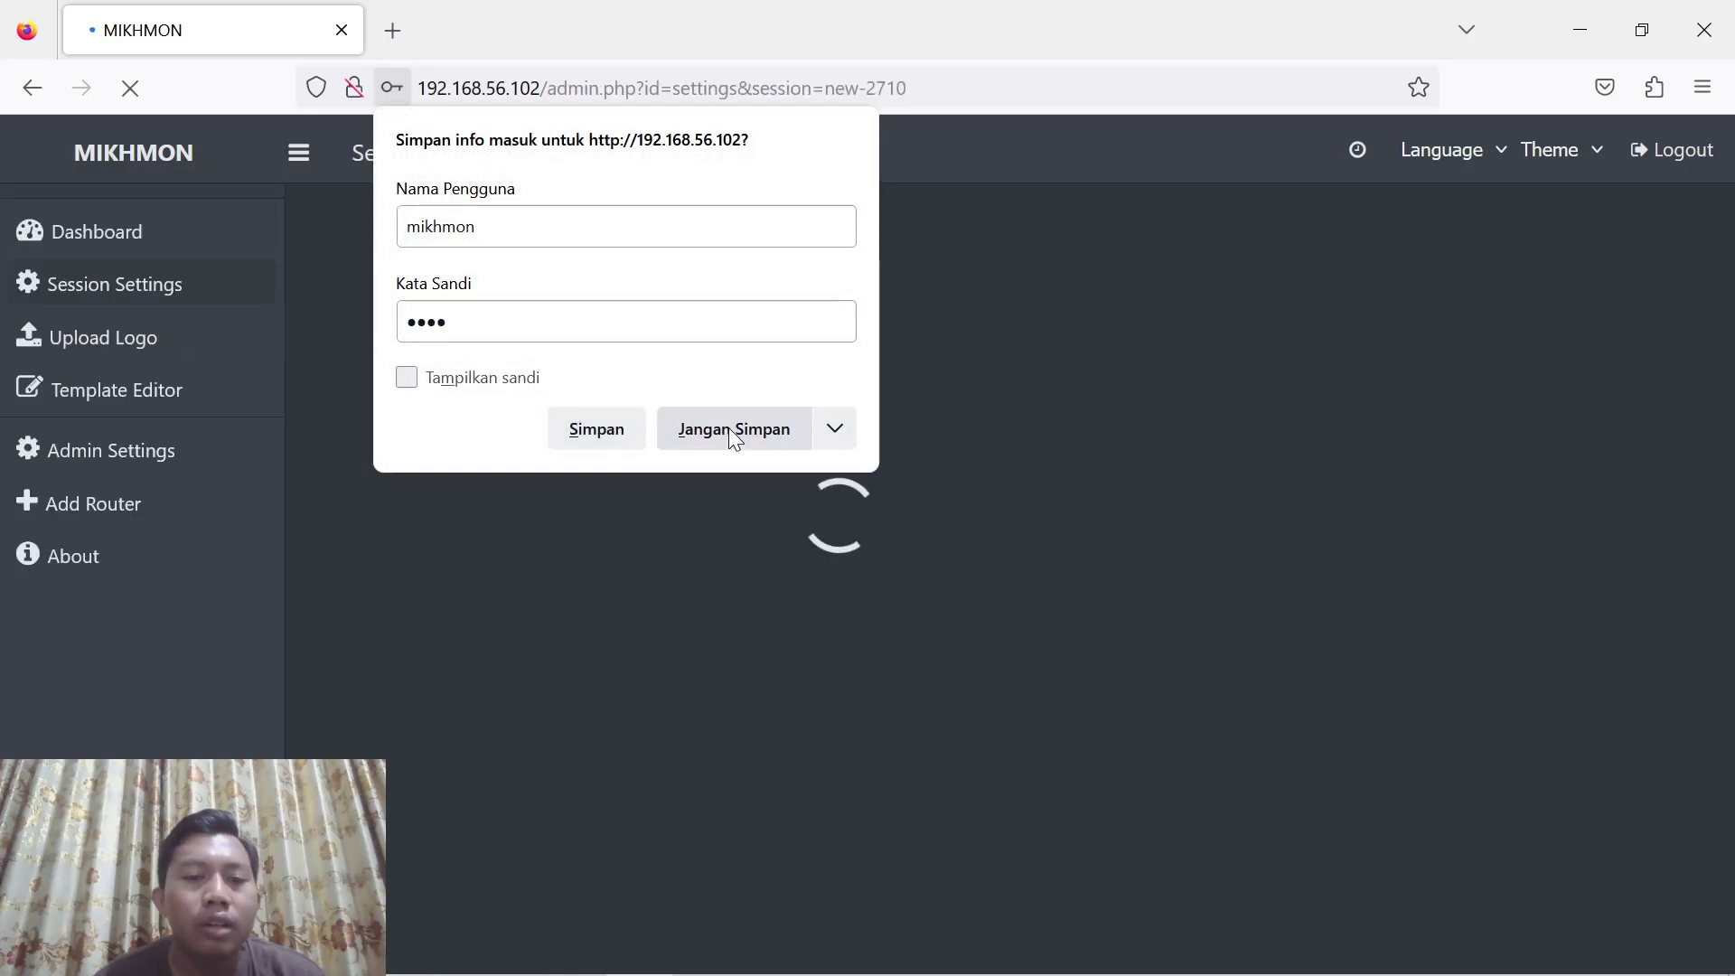
click(728, 429)
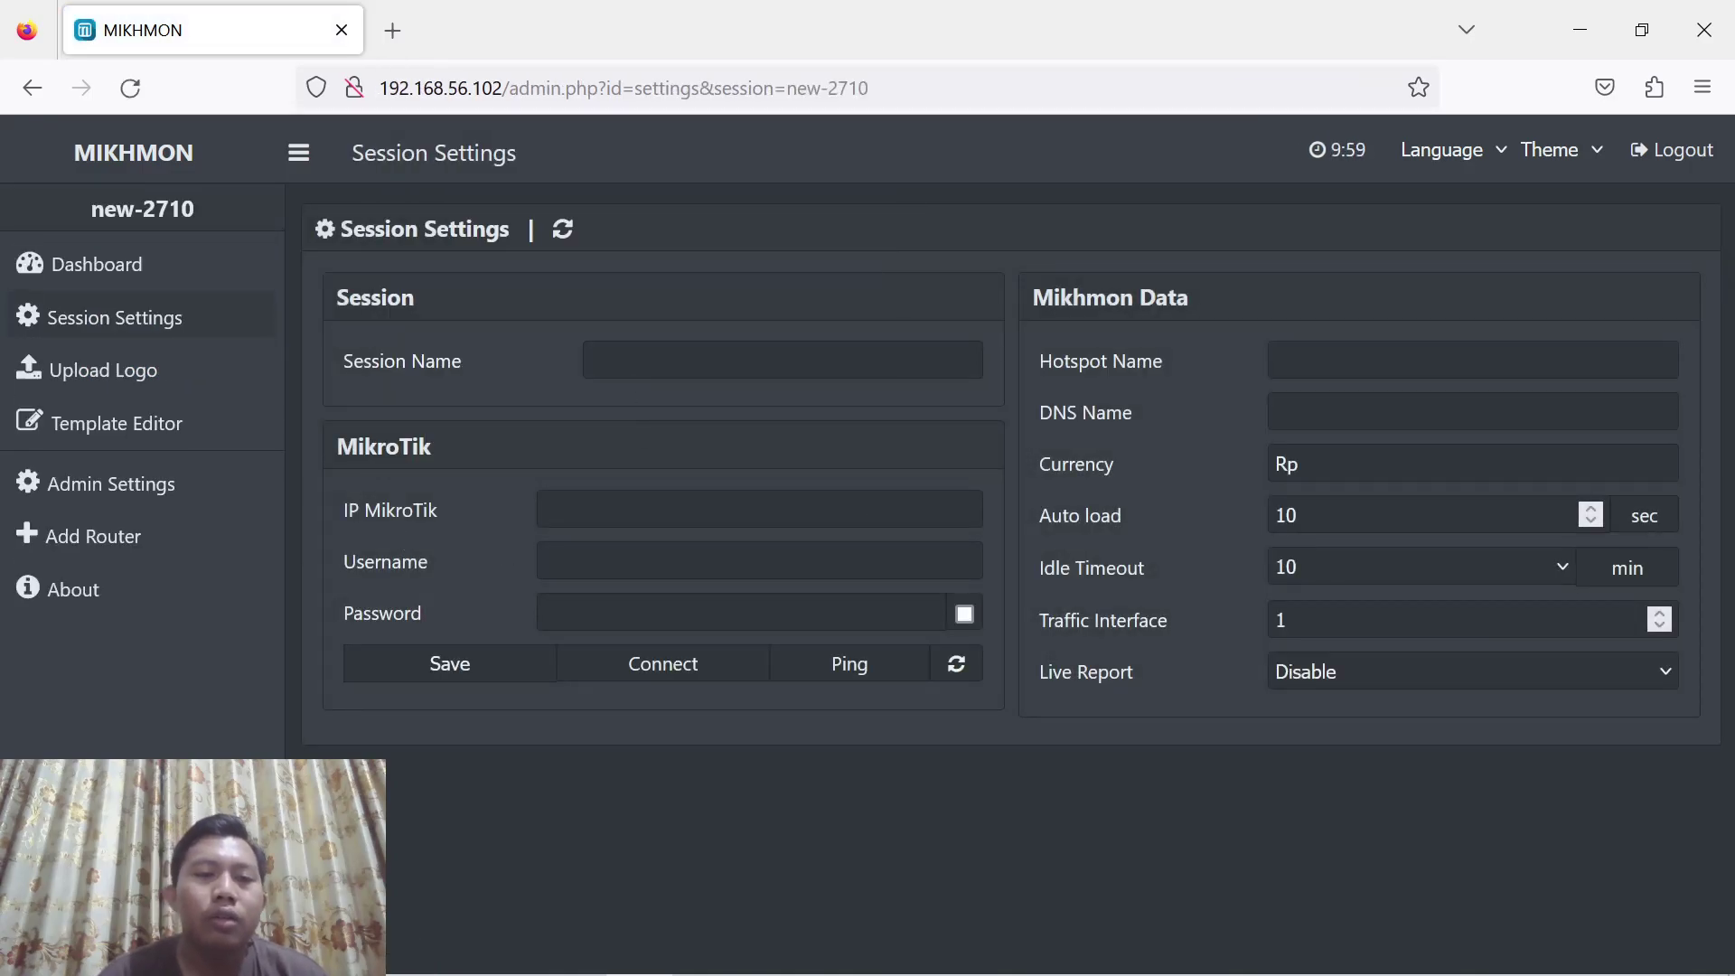
click(643, 361)
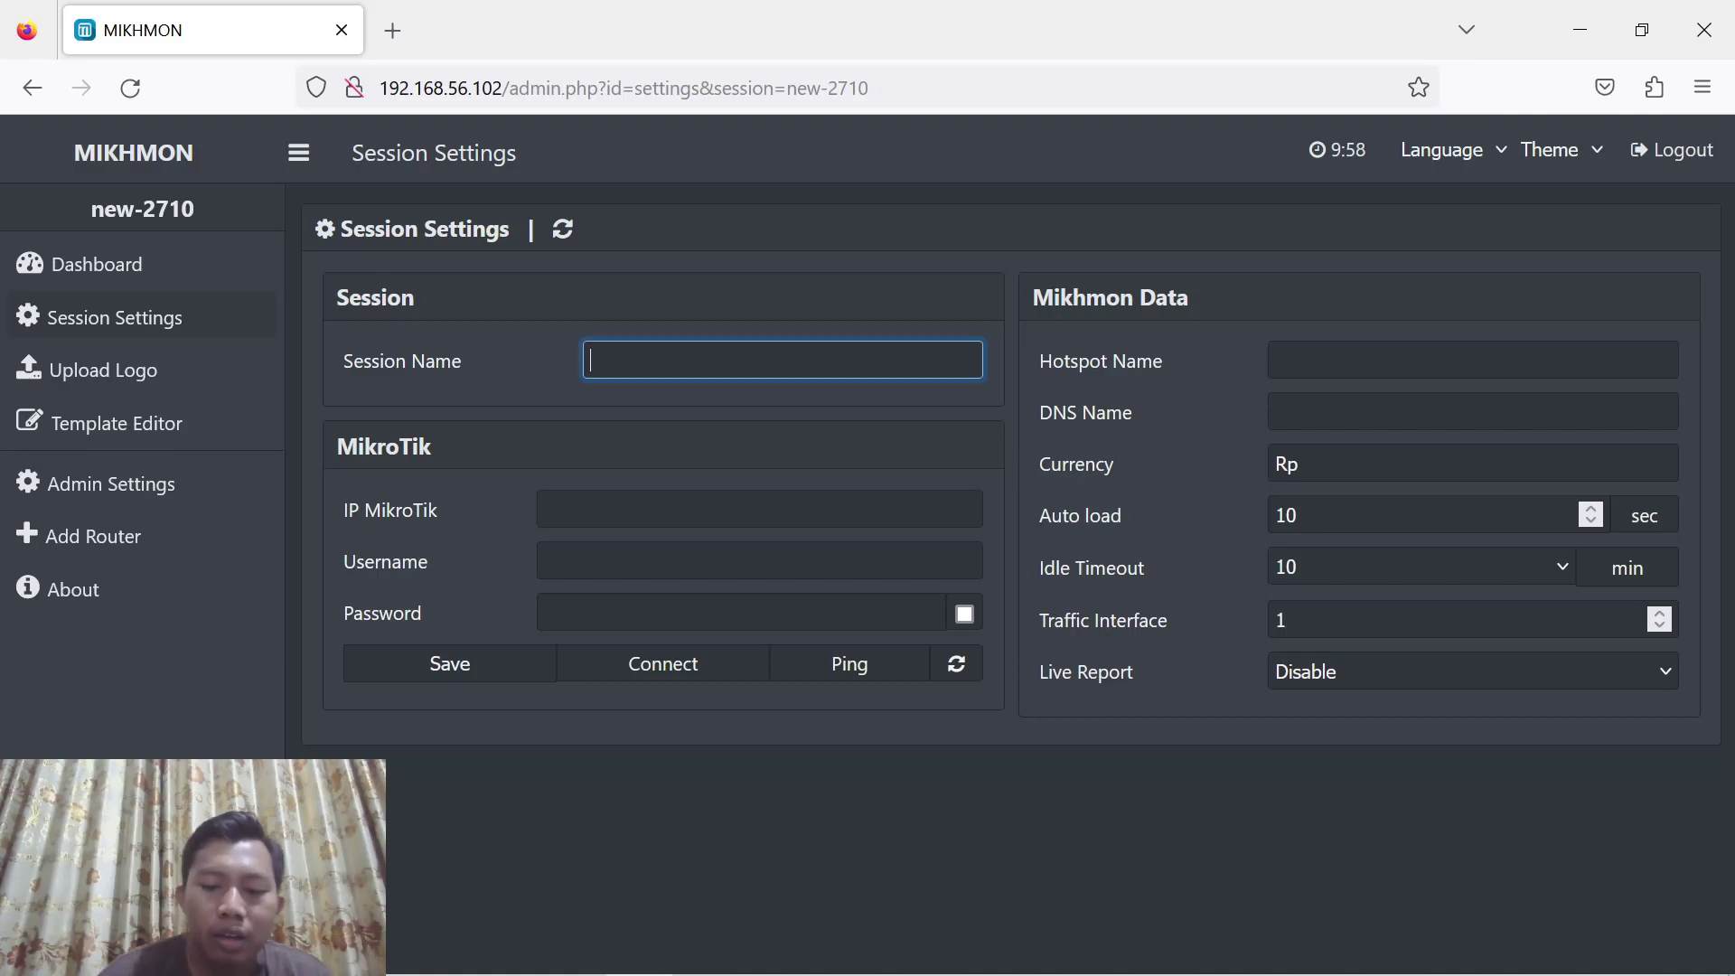
text(lemahduw)
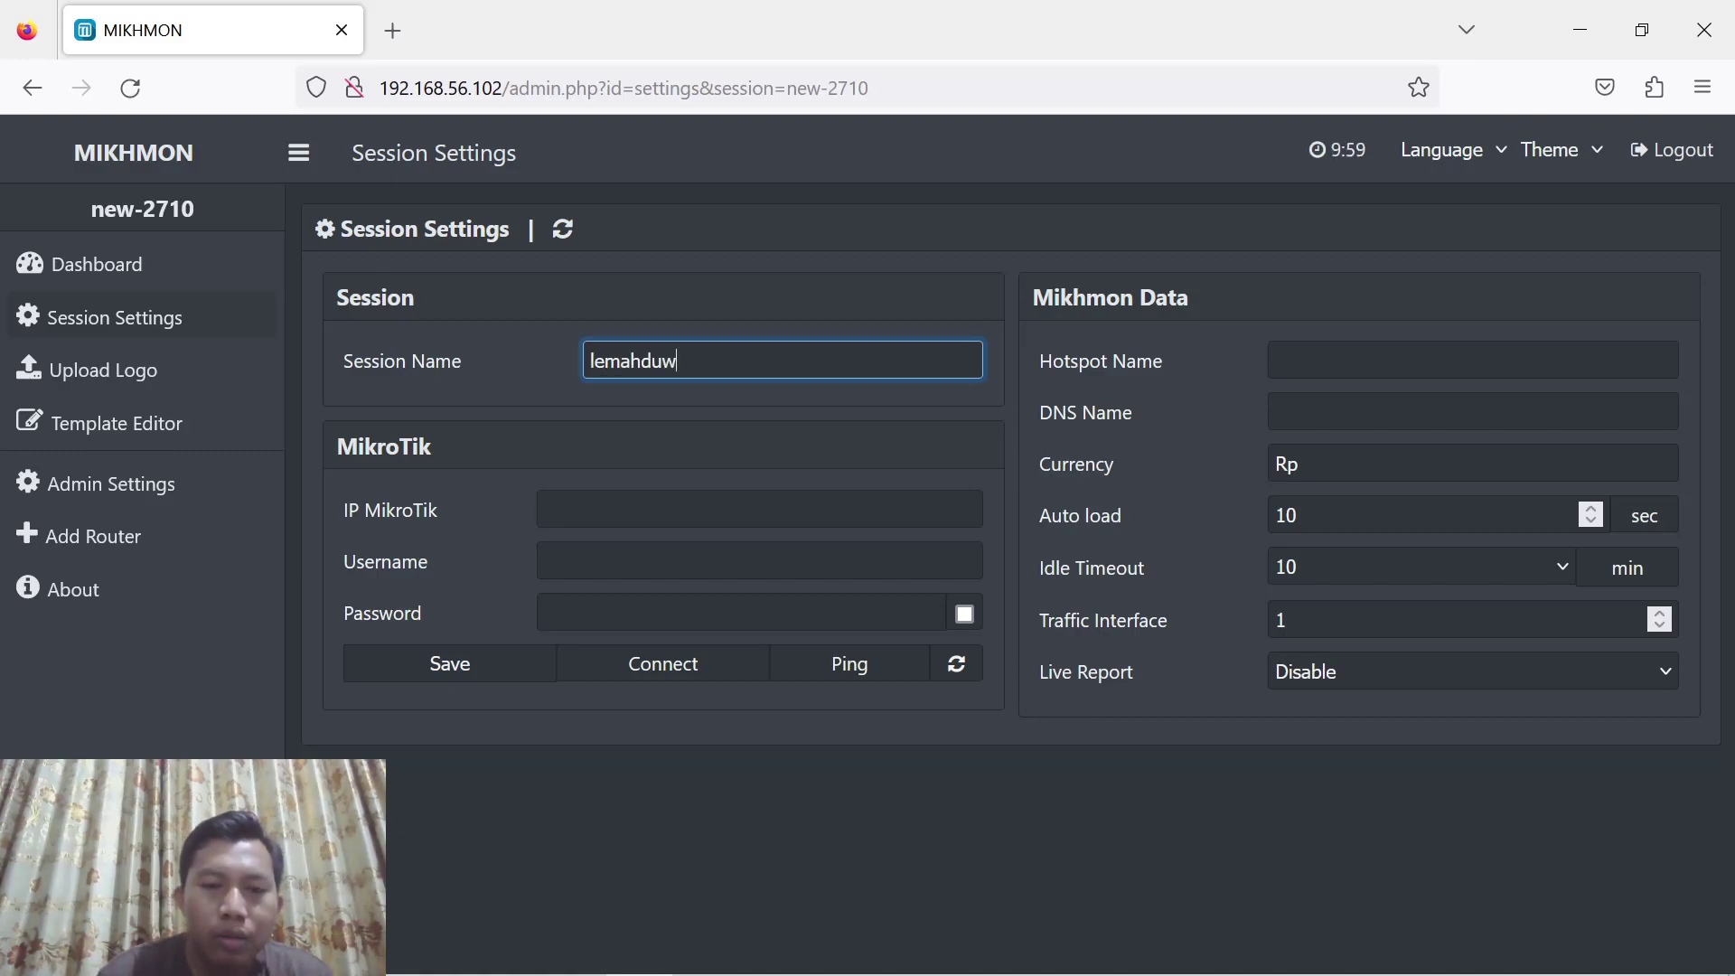
text(urwifi)
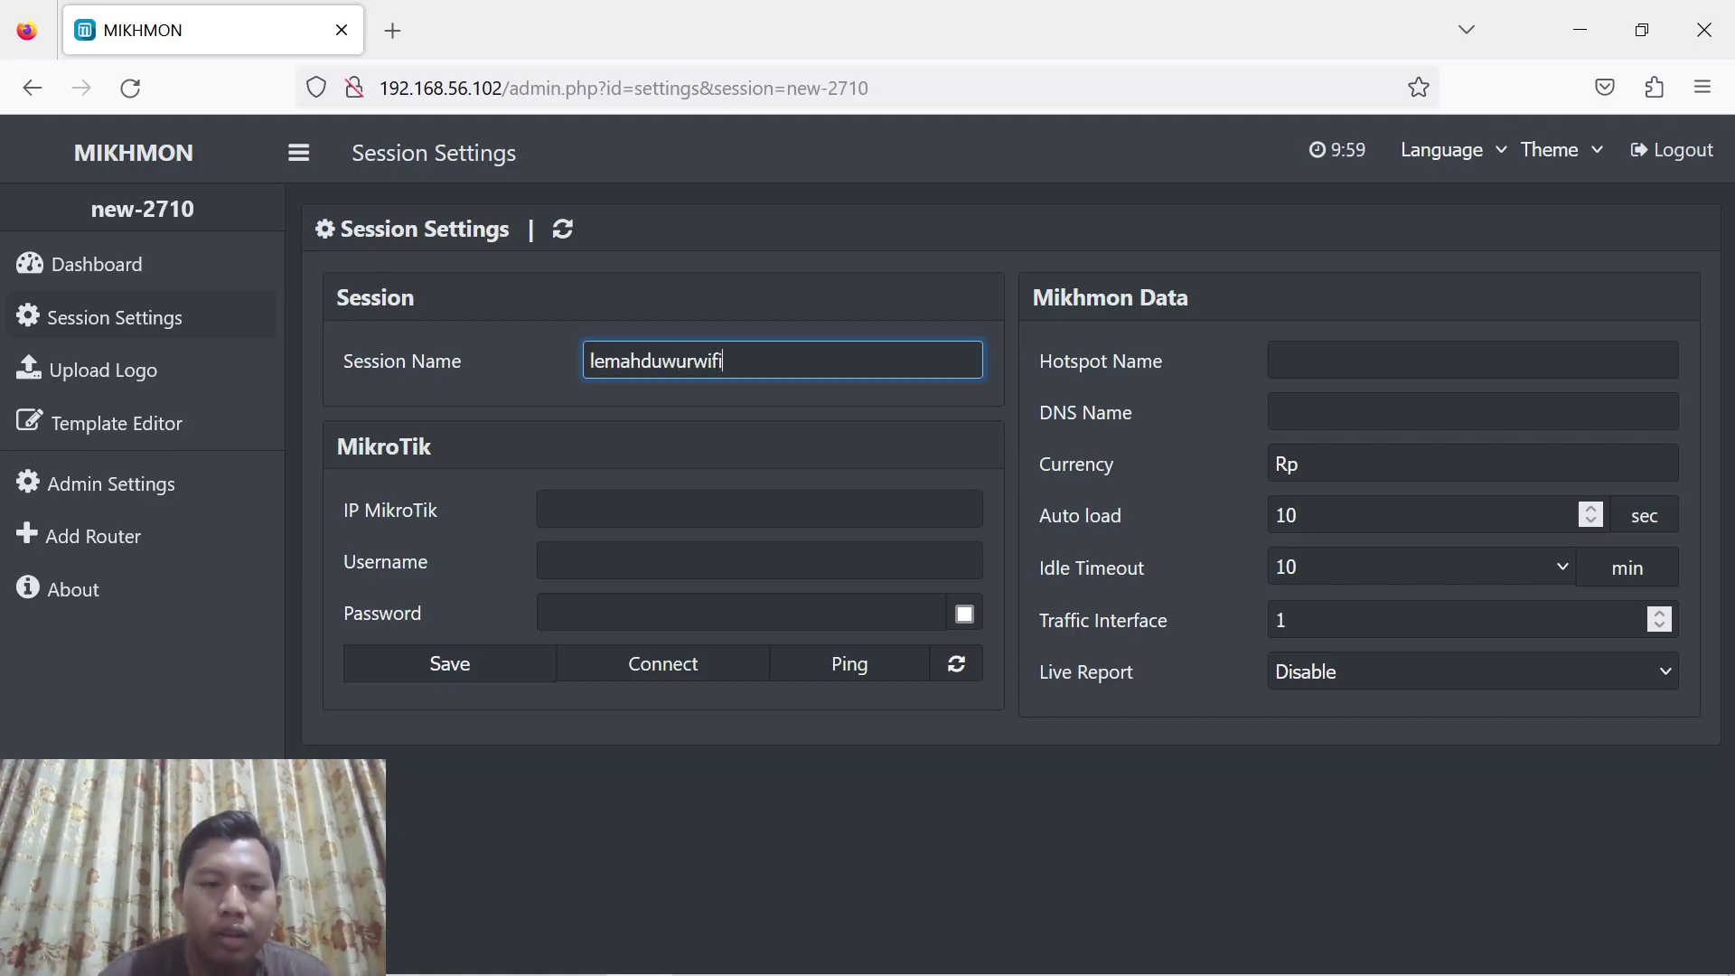
key(Tab)
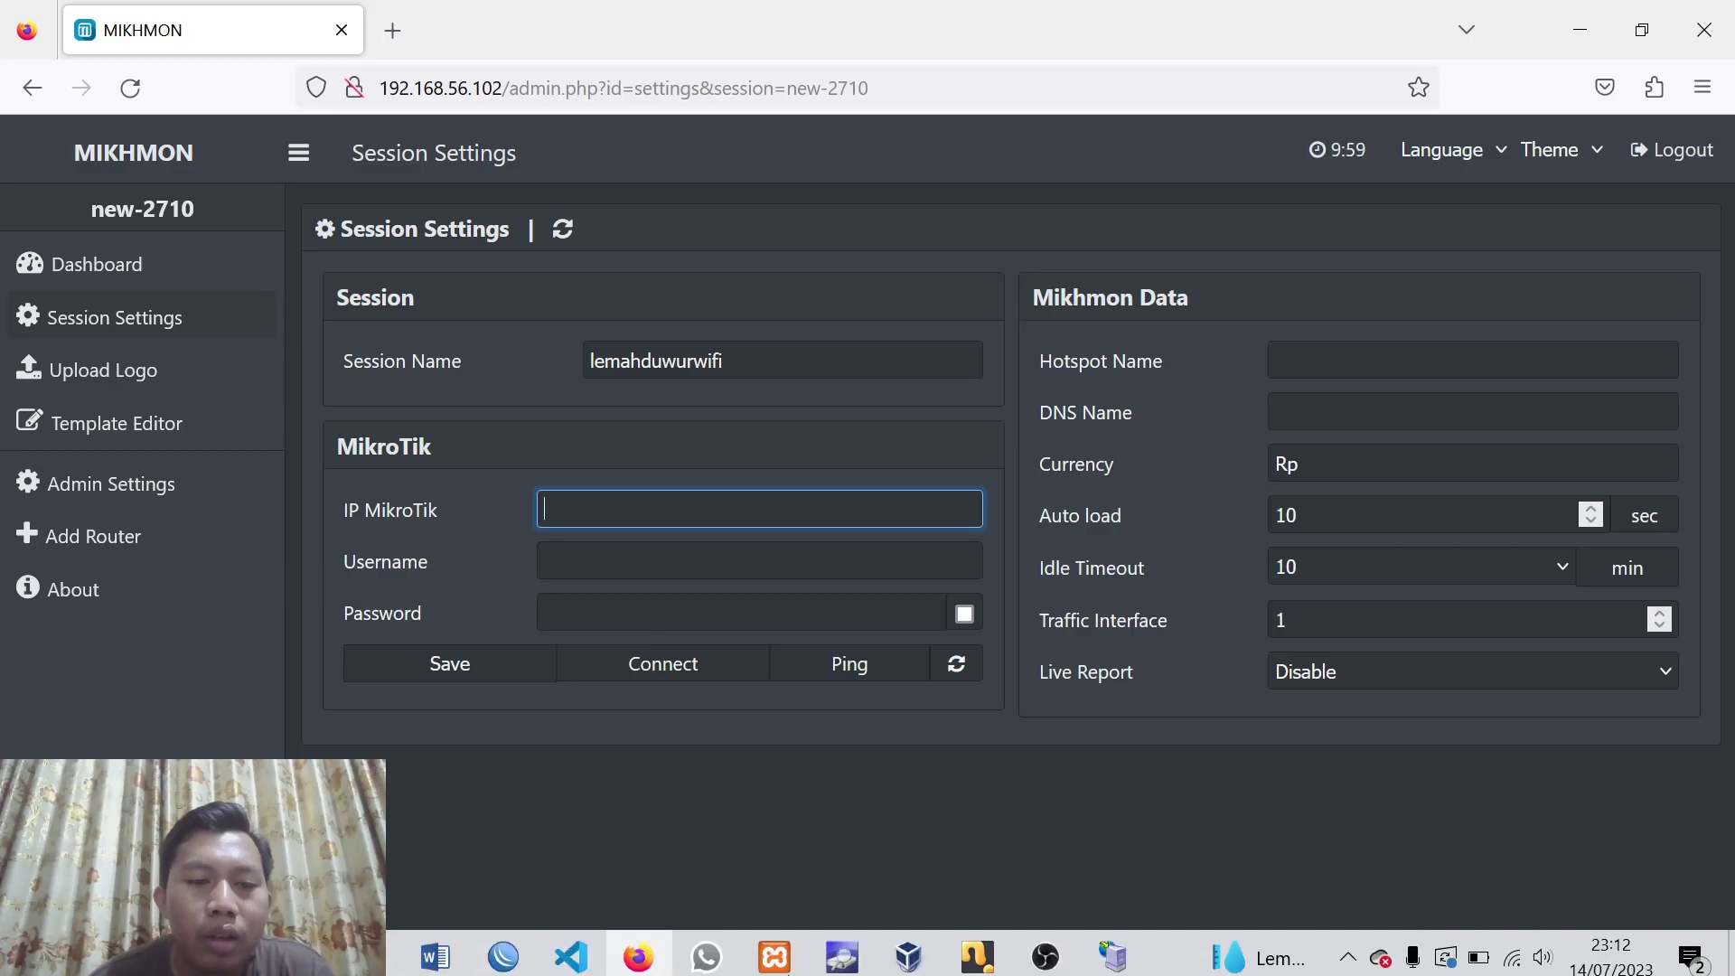
Bring WinBox to the front by minimizing the code editor
click(585, 956)
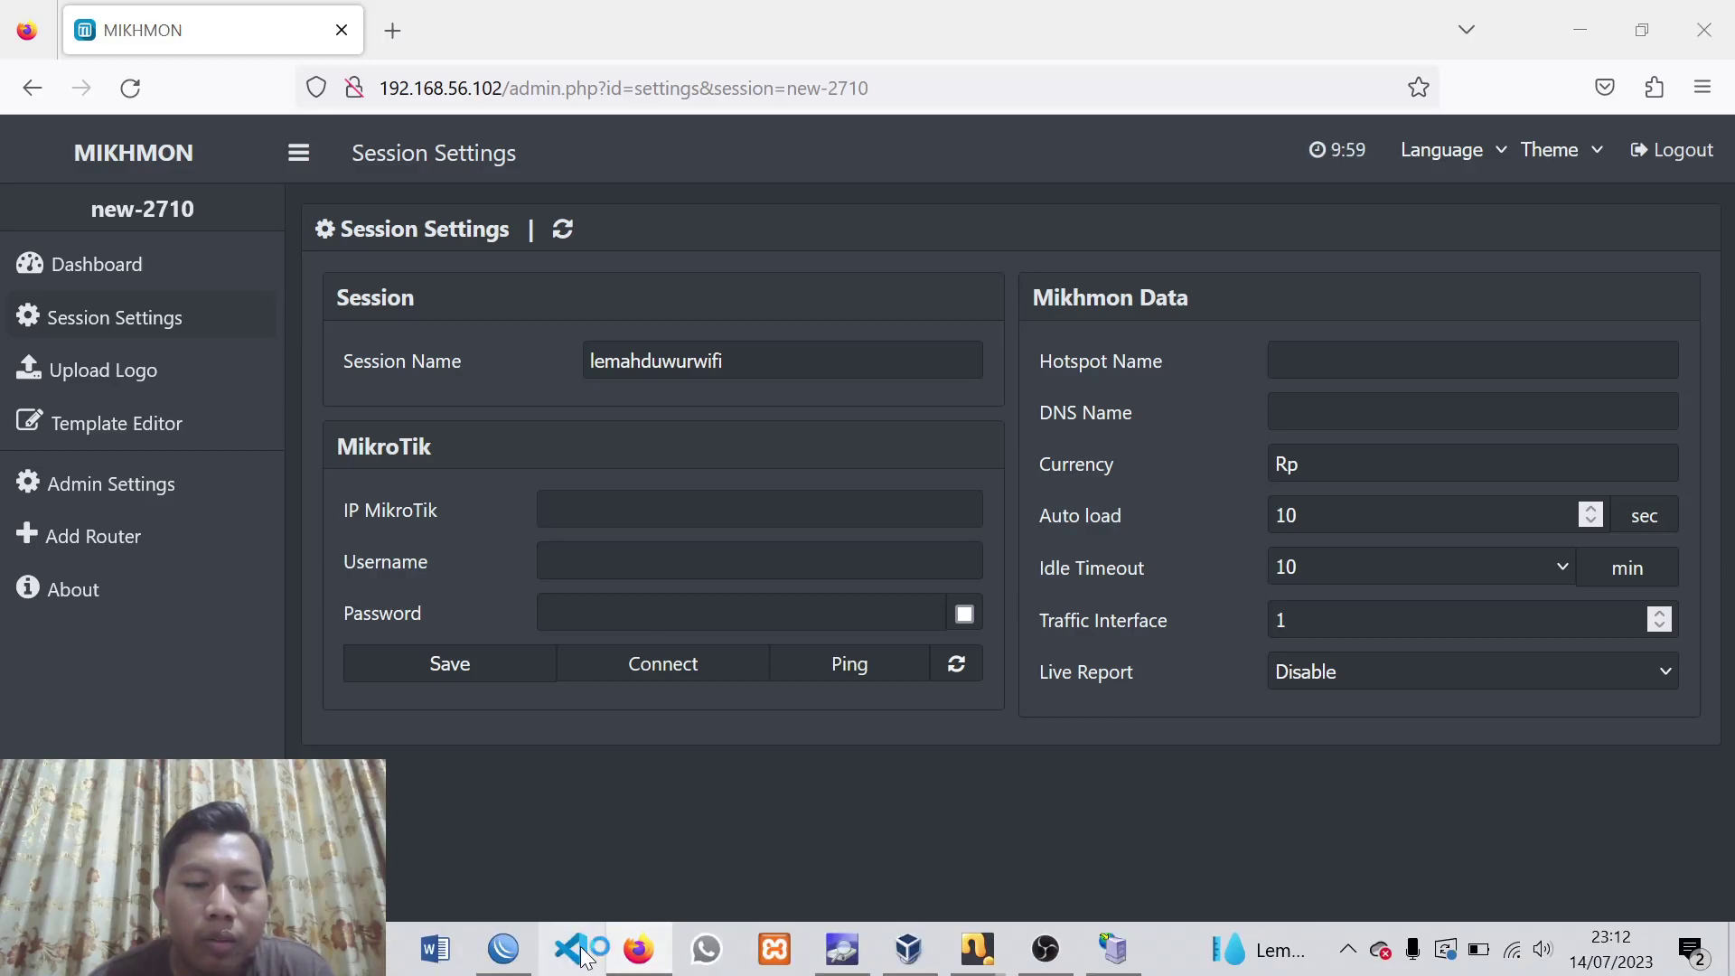
click(1057, 955)
click(1109, 951)
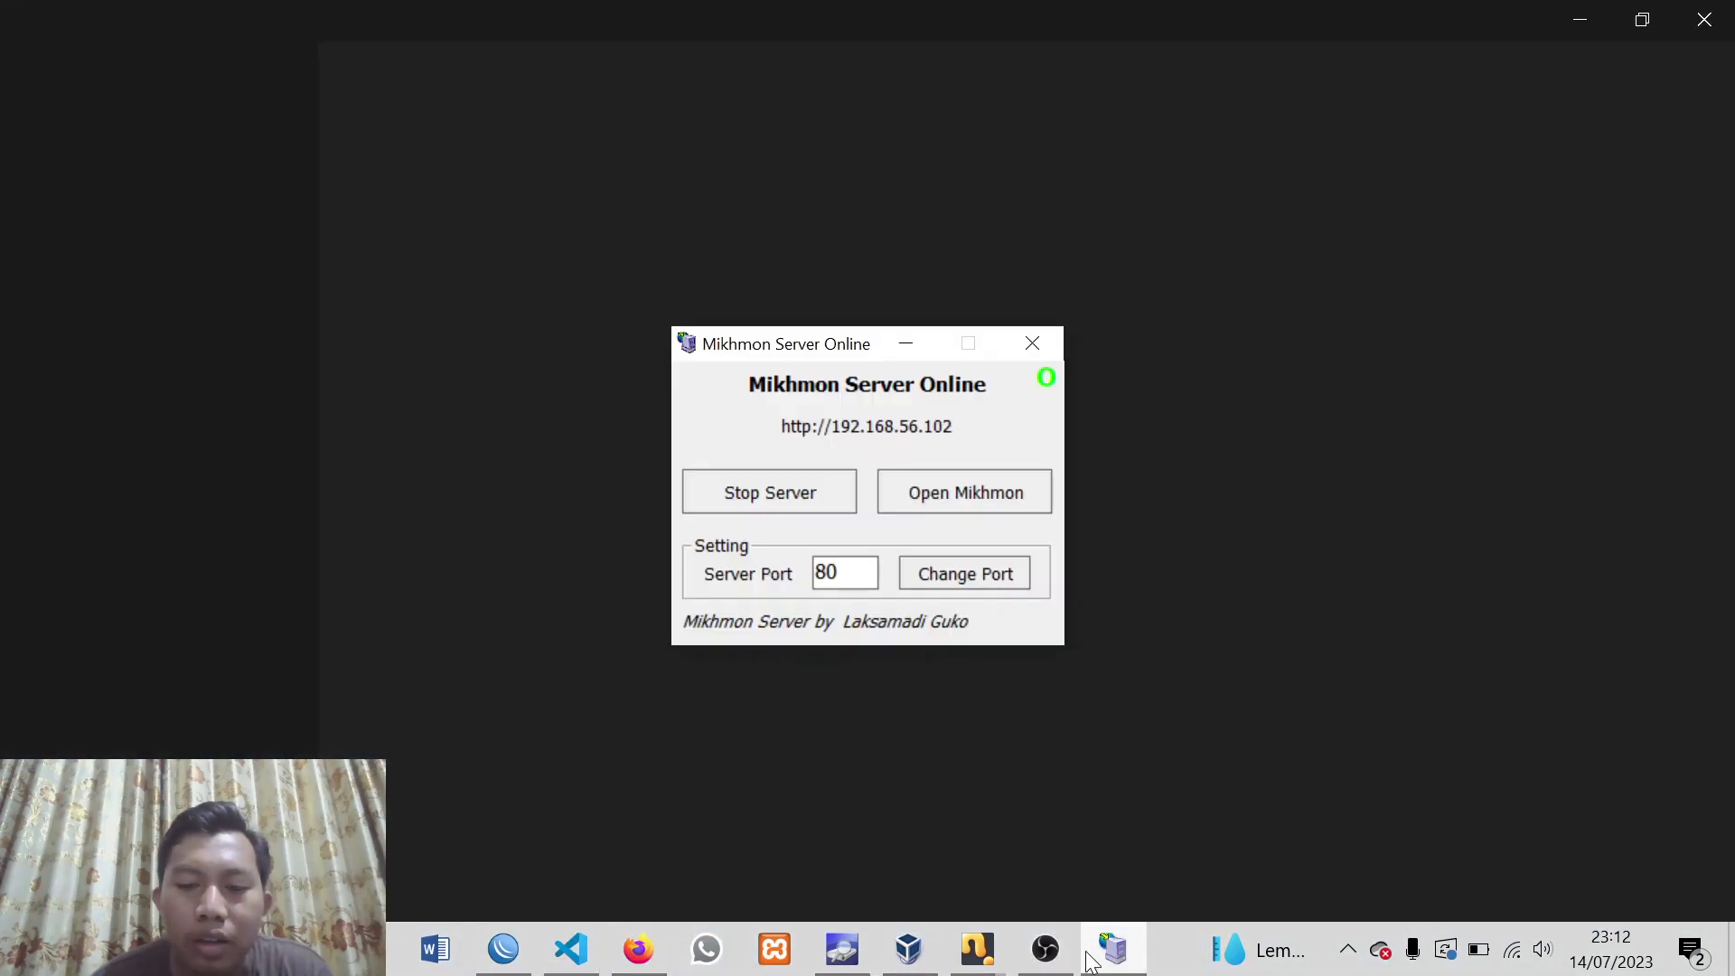
click(531, 954)
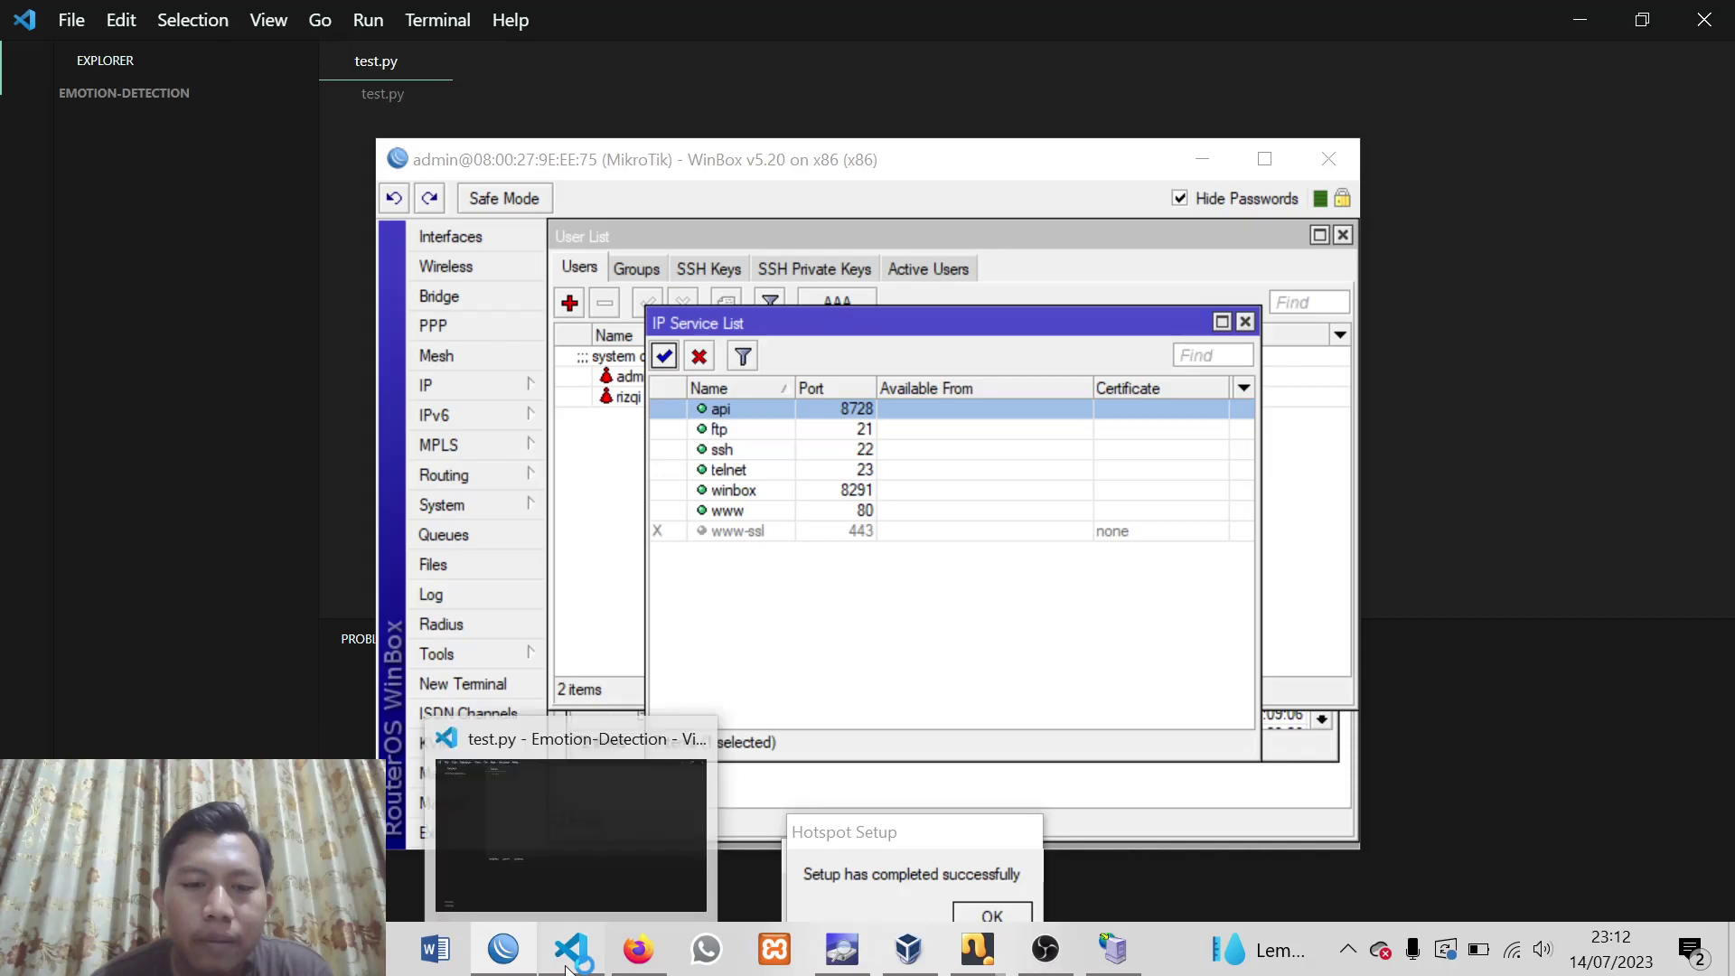
click(571, 949)
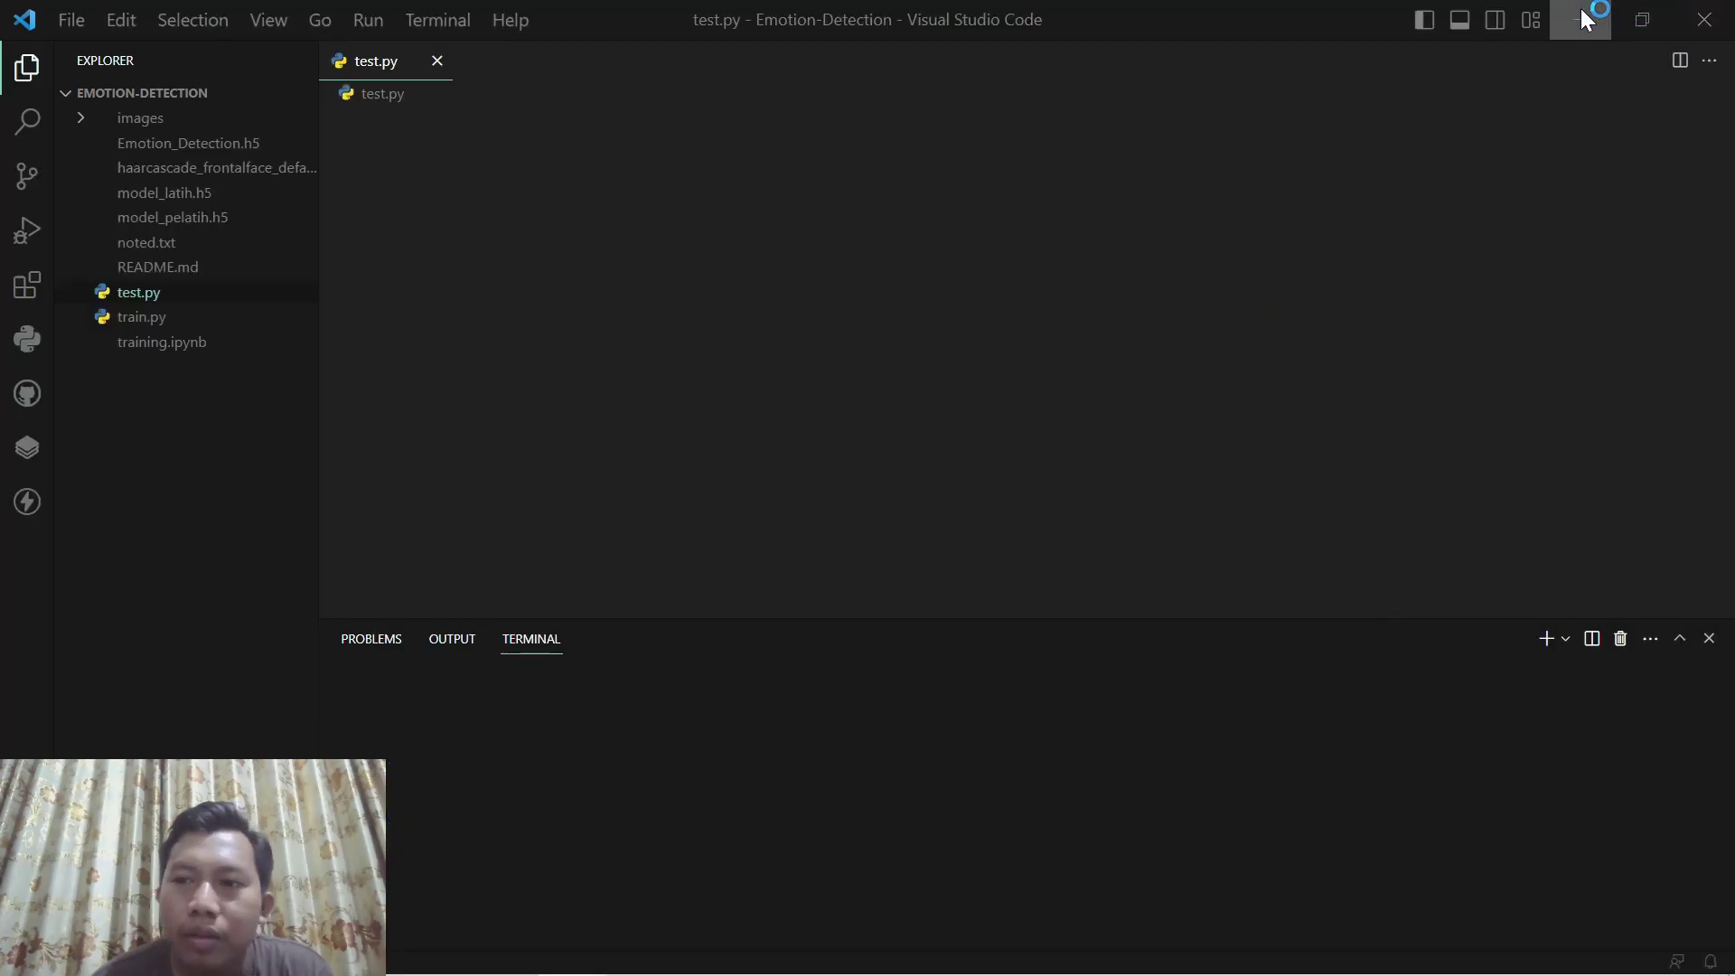
click(1579, 19)
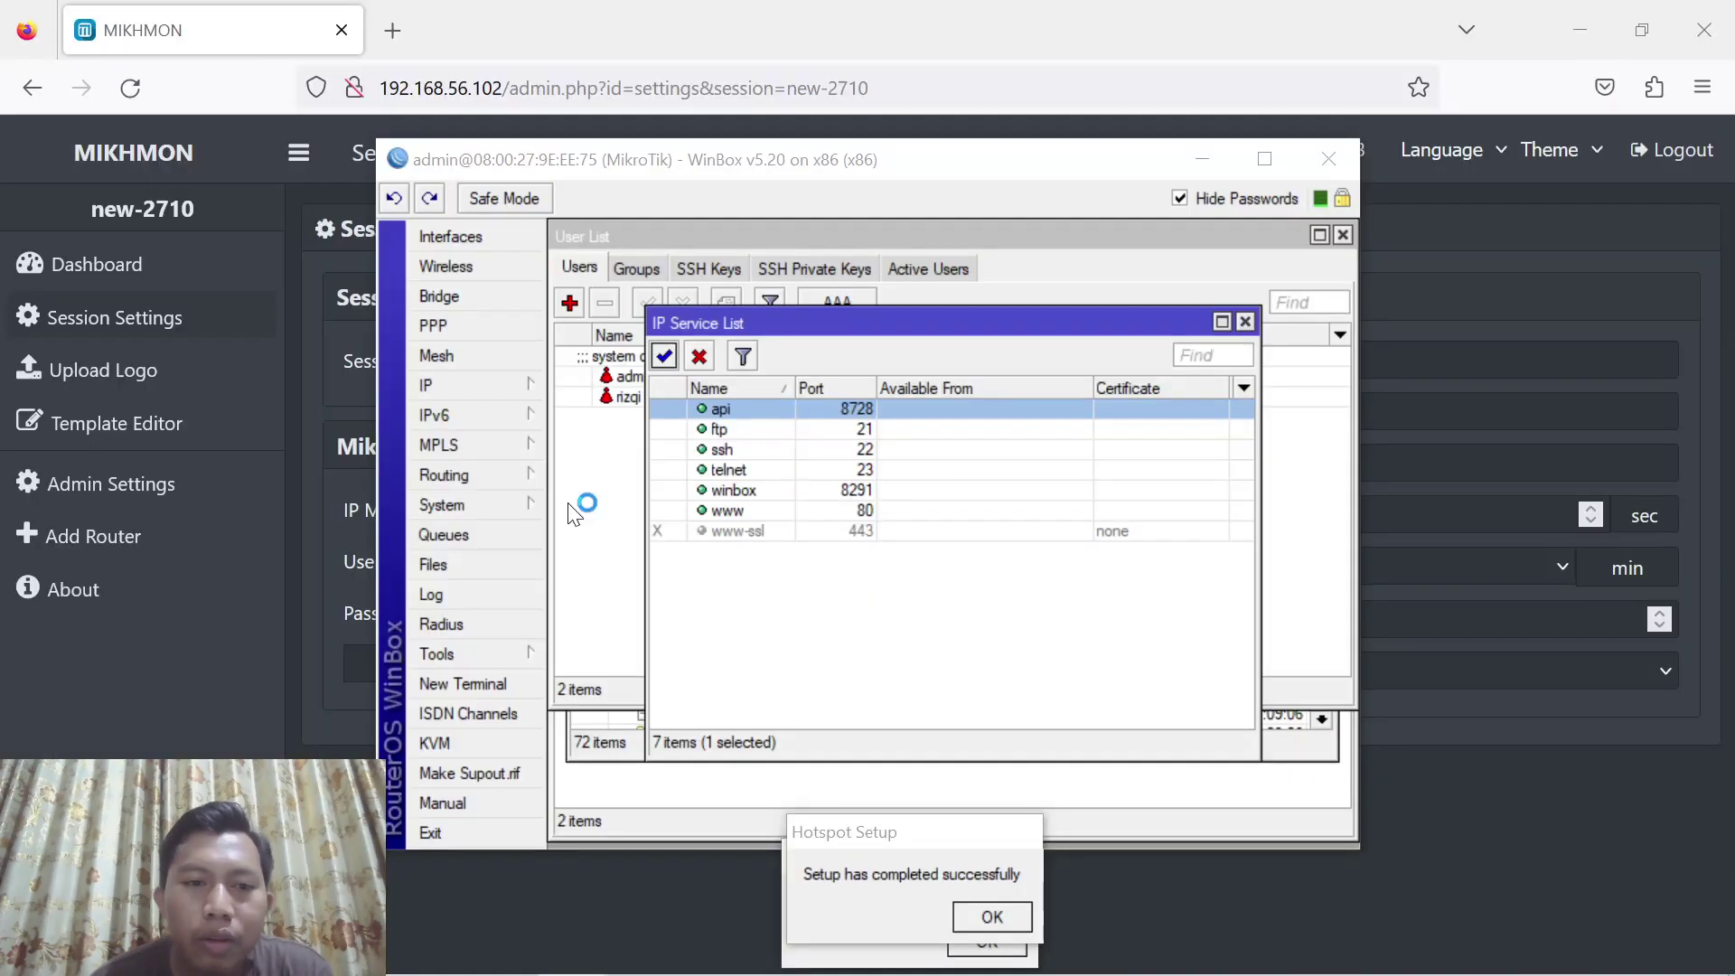
Open IP > Addresses and widen the Address column to read ether1-WAN's 192.168.60.130/24
click(508, 387)
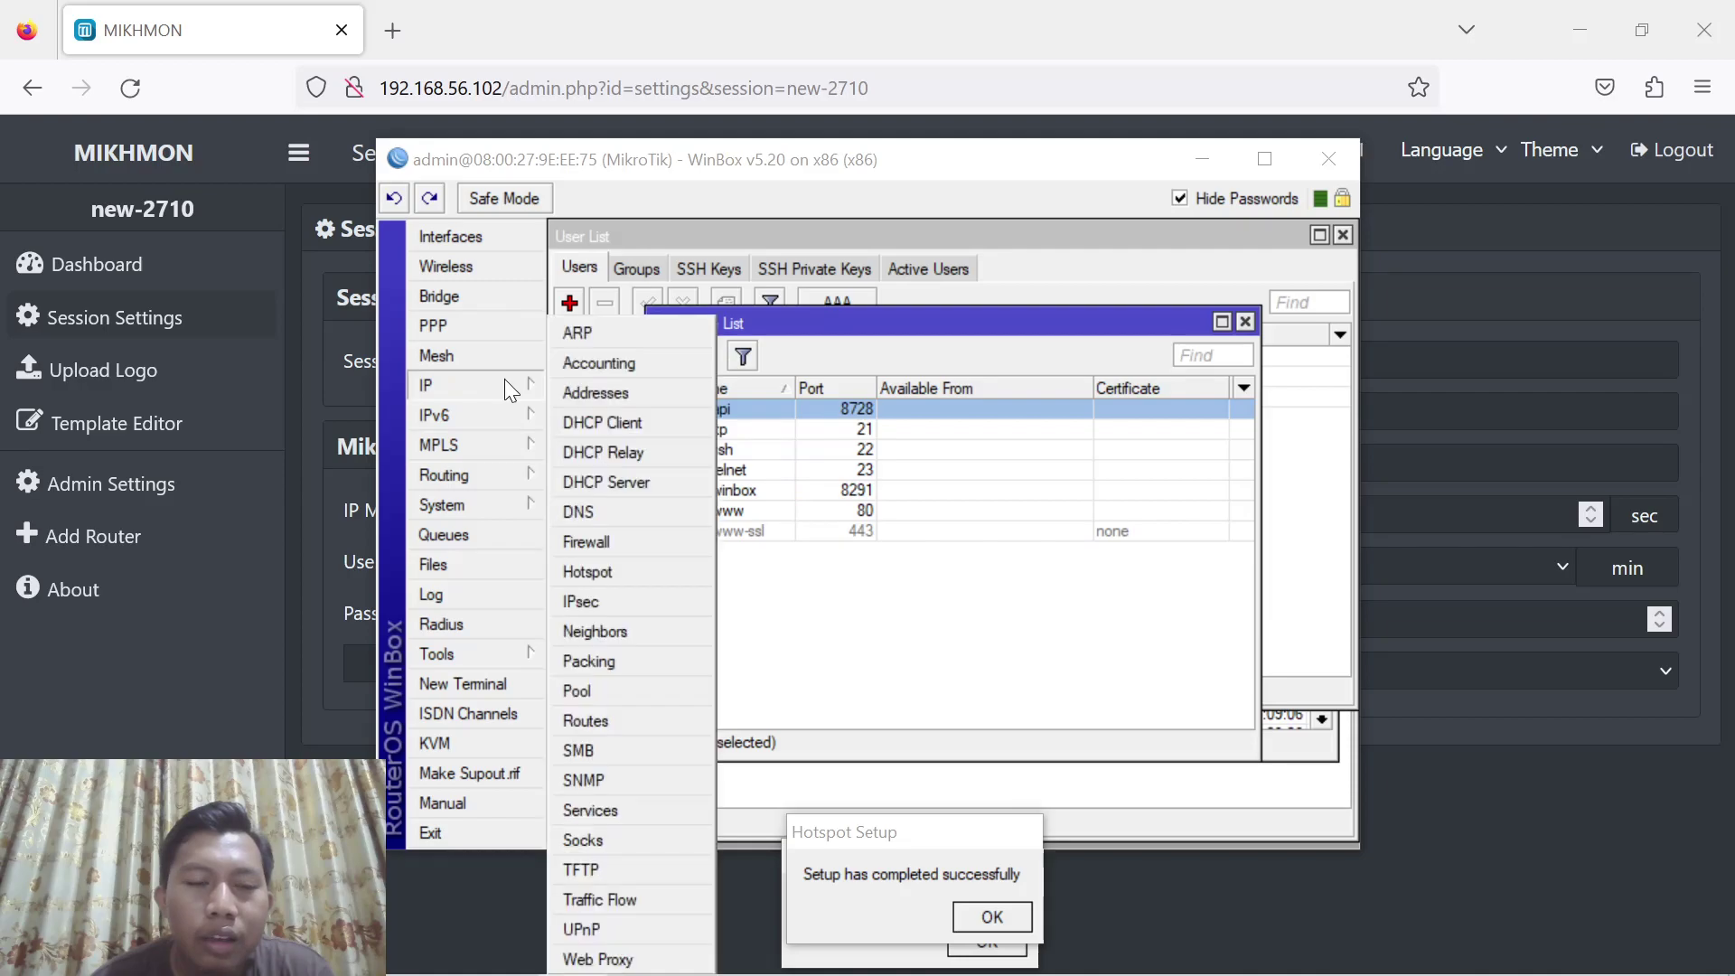
click(589, 389)
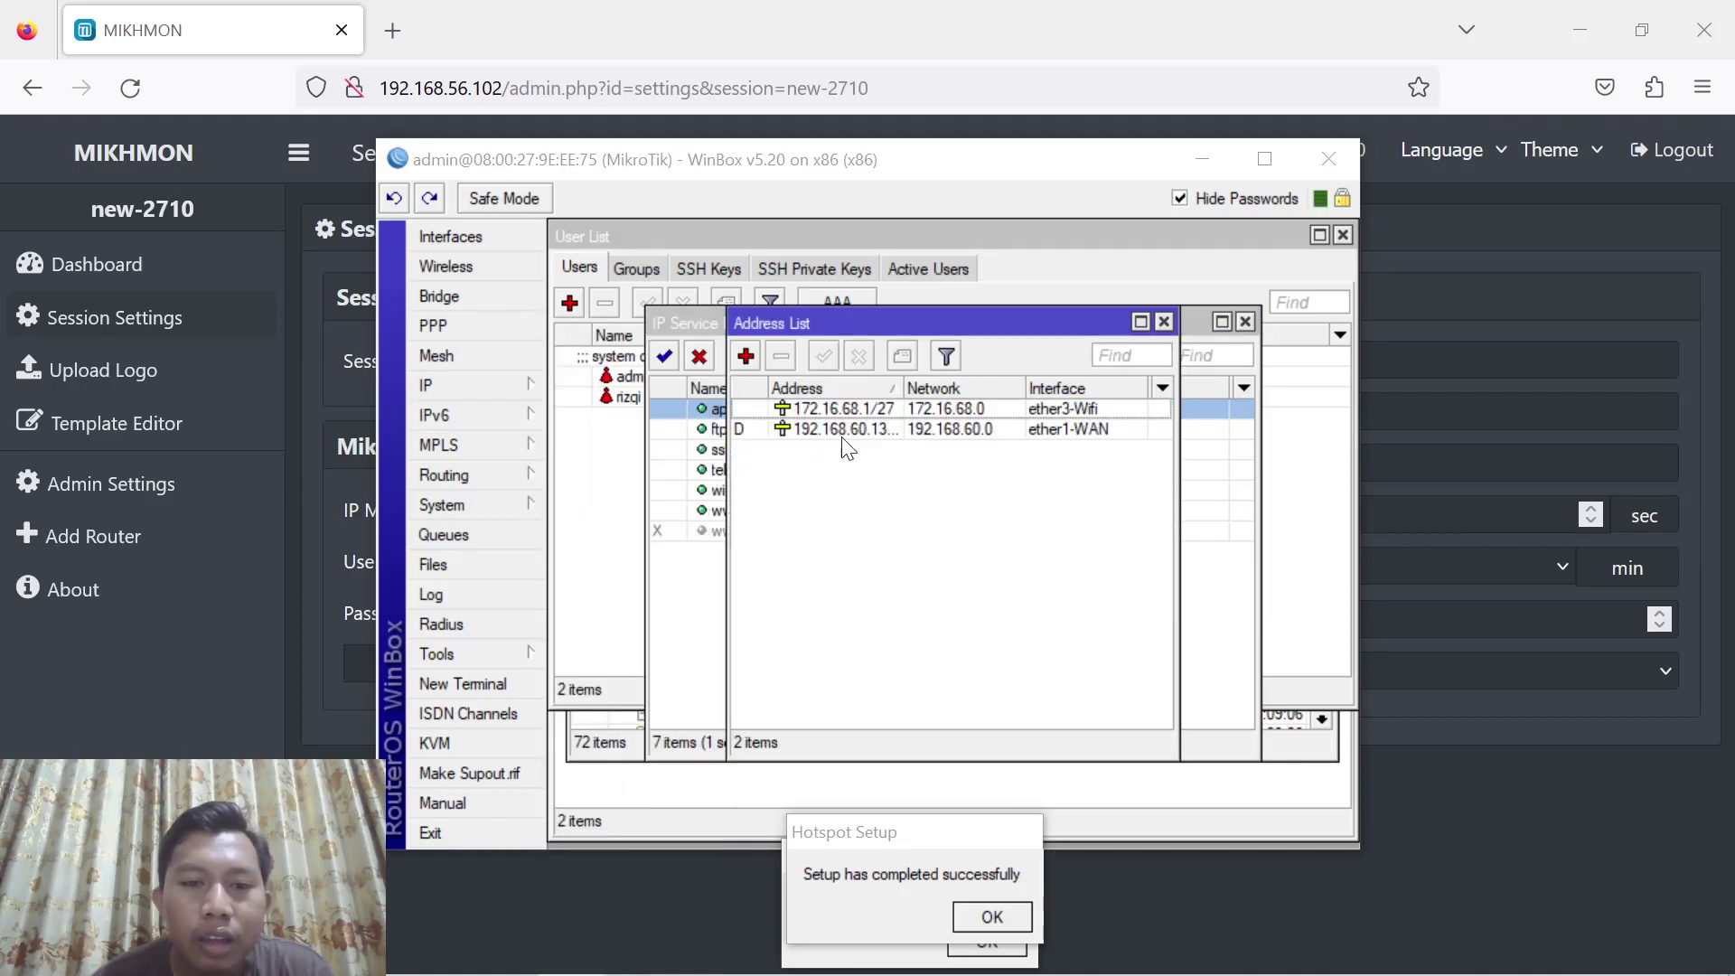
click(909, 430)
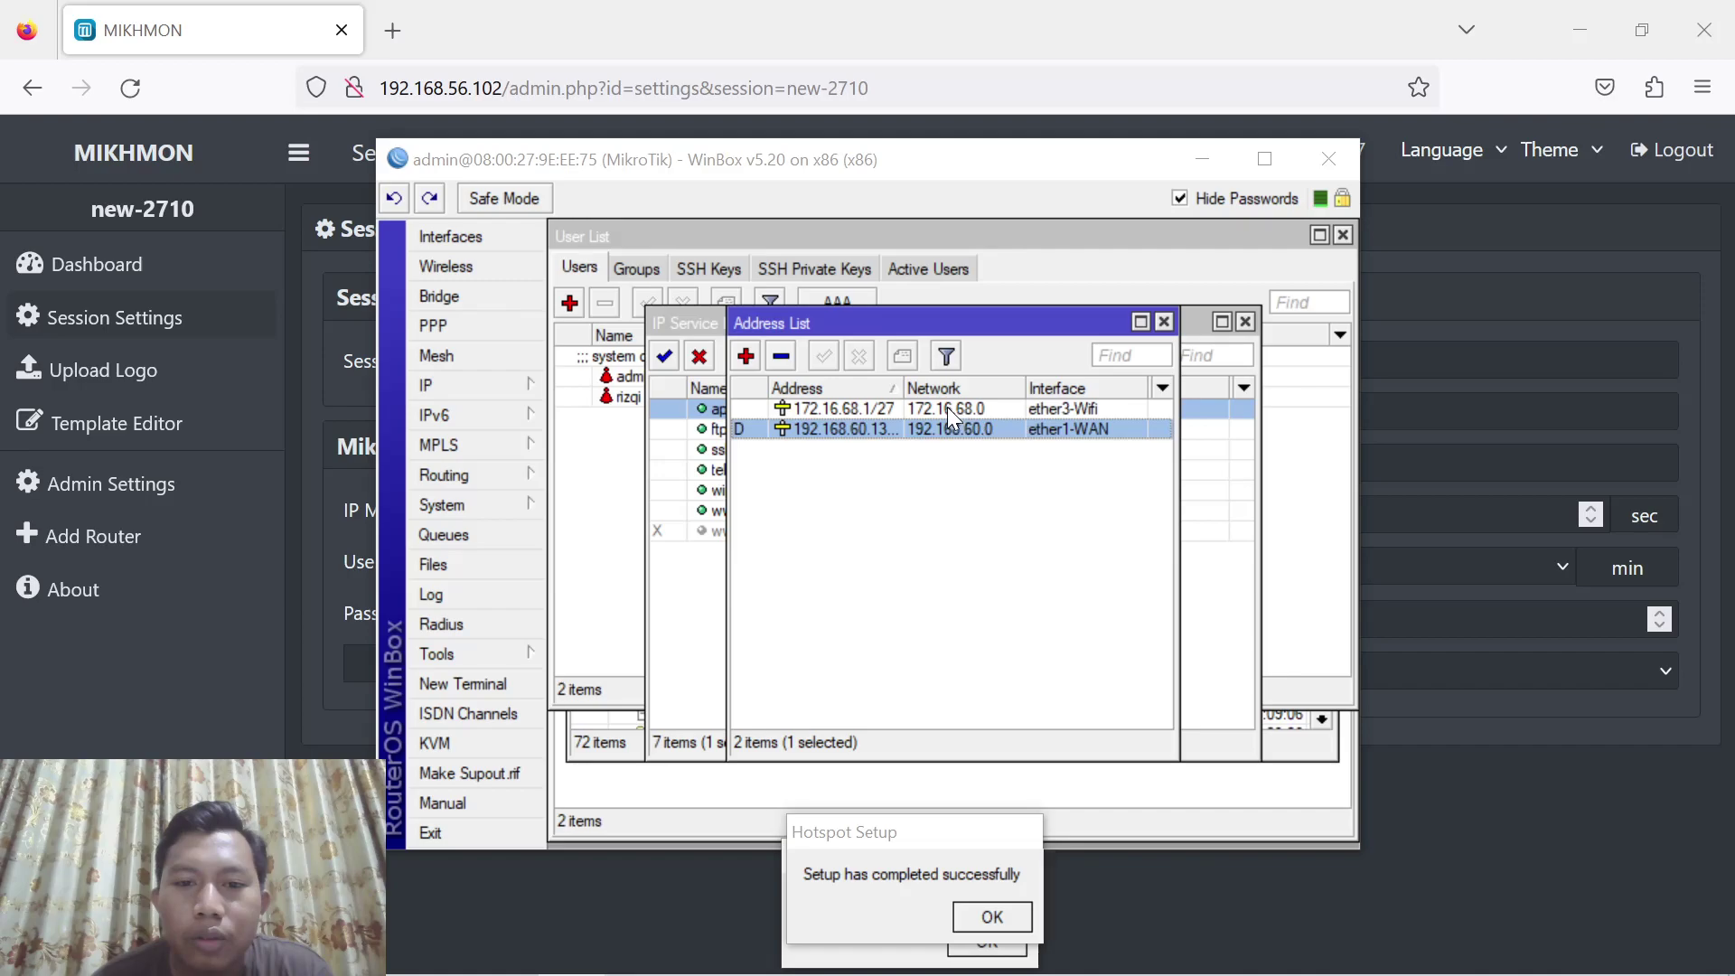
drag(904, 379, 983, 381)
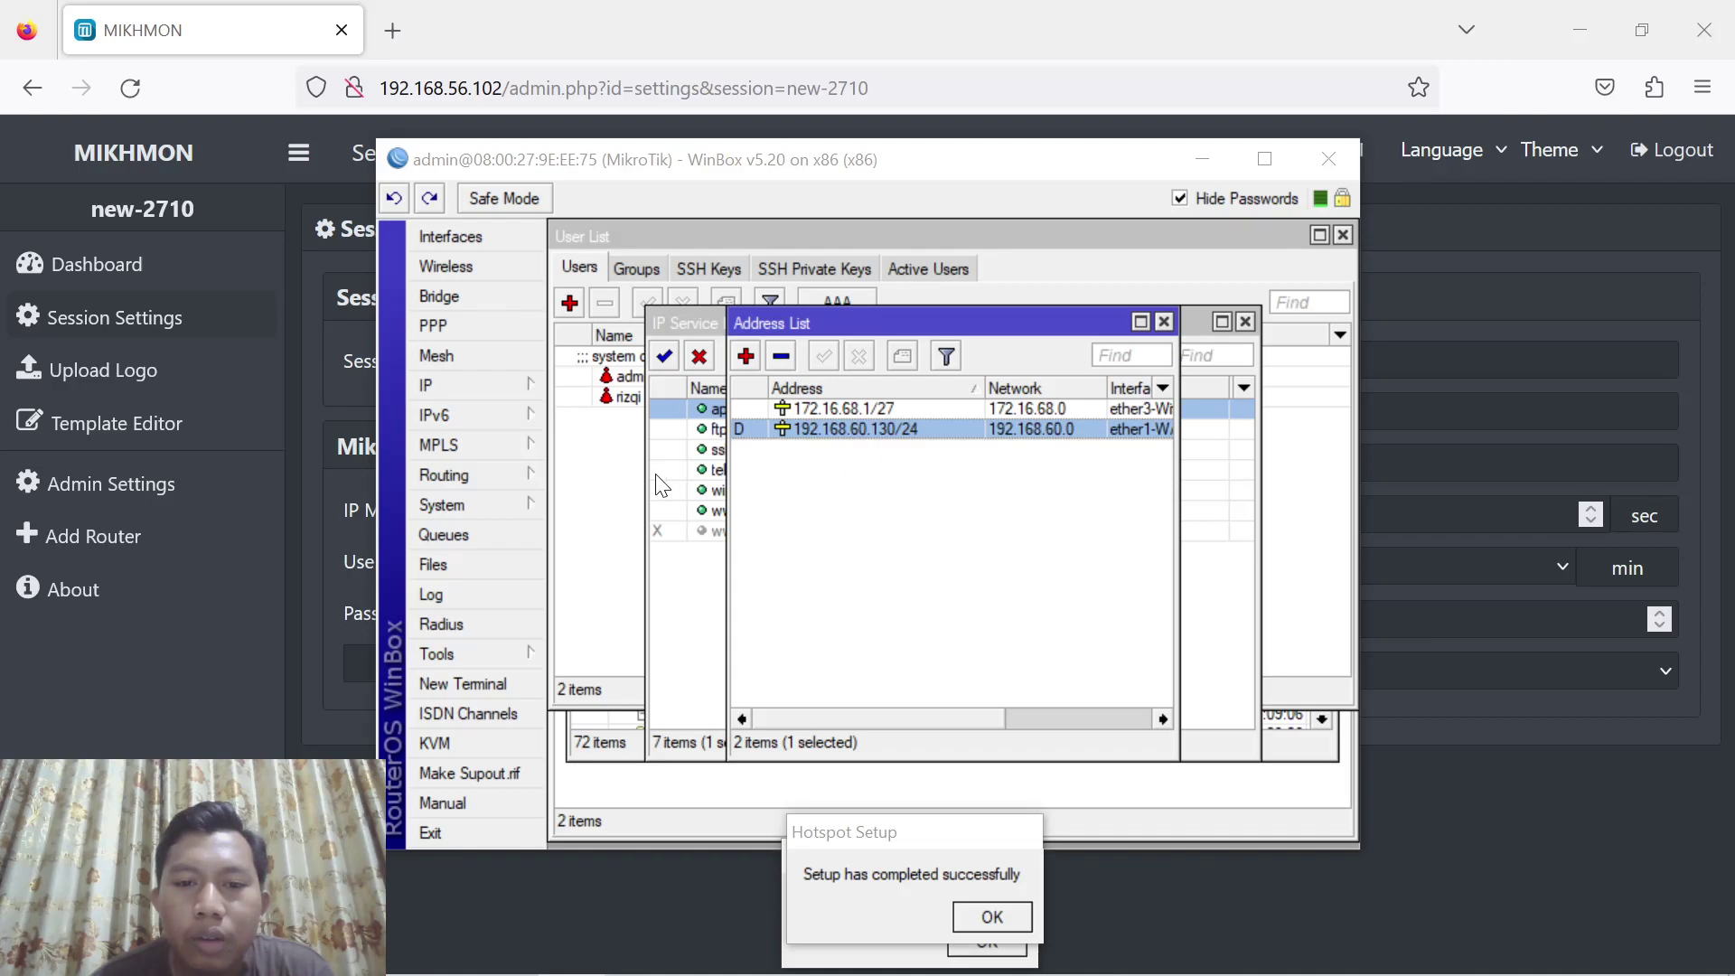
Enter router IP 192.168.60.130 plus the router's login username and password
click(344, 795)
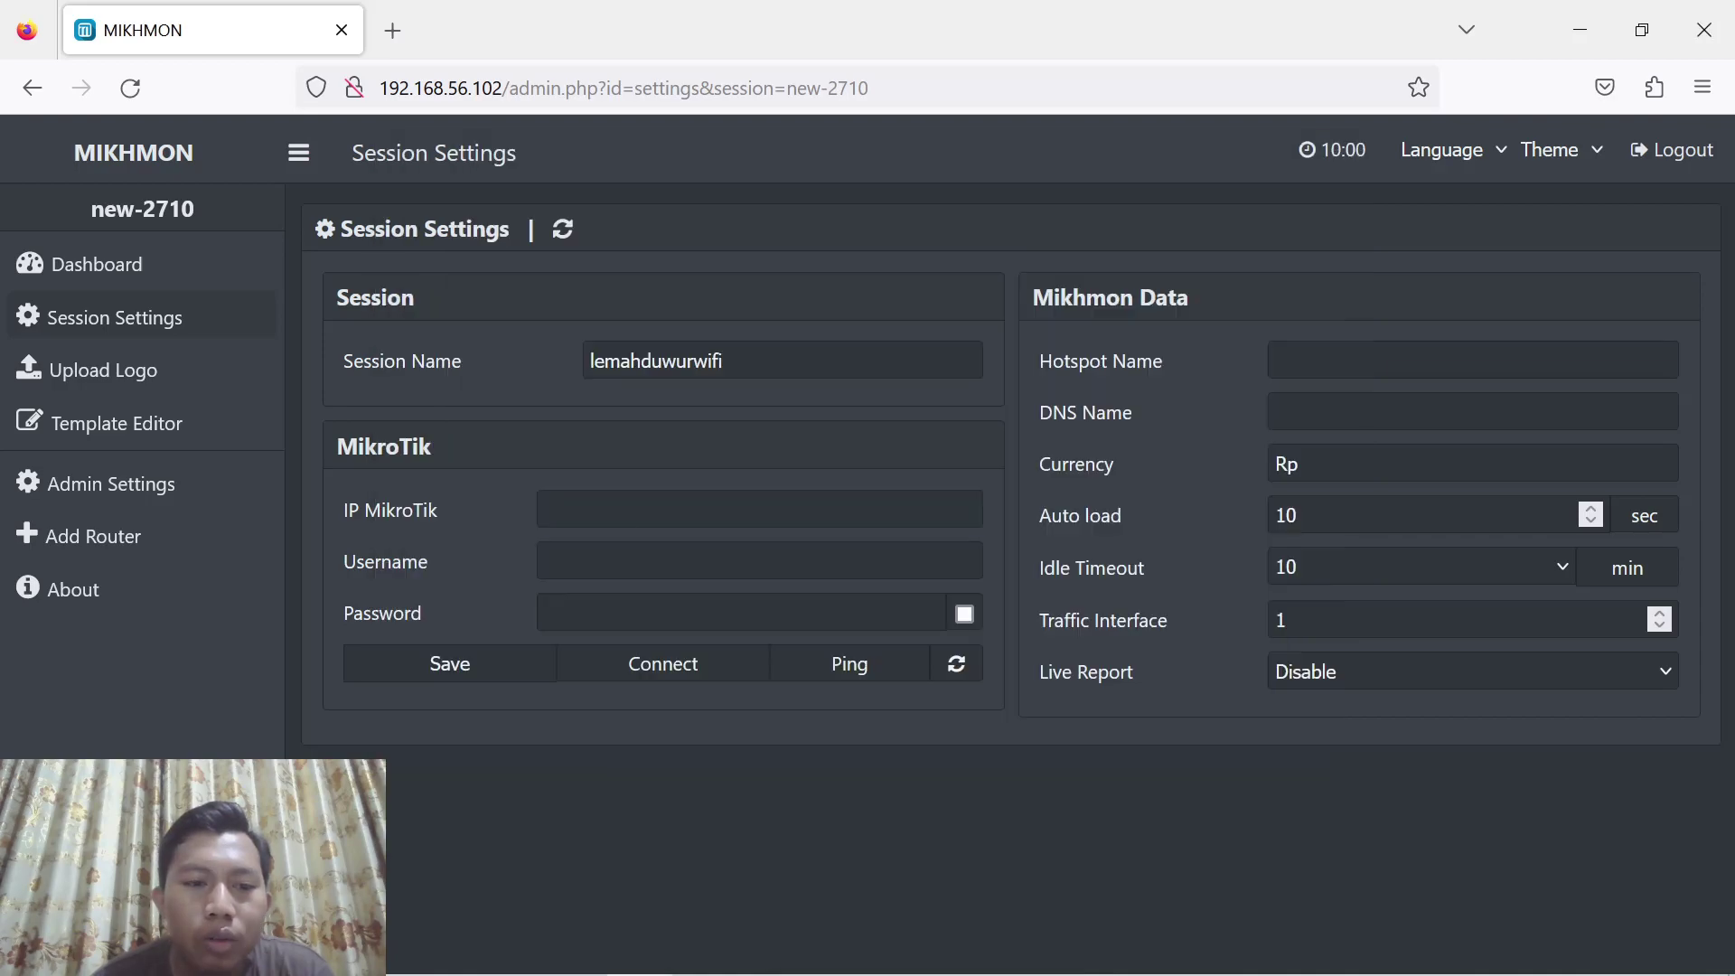
click(759, 509)
text(1)
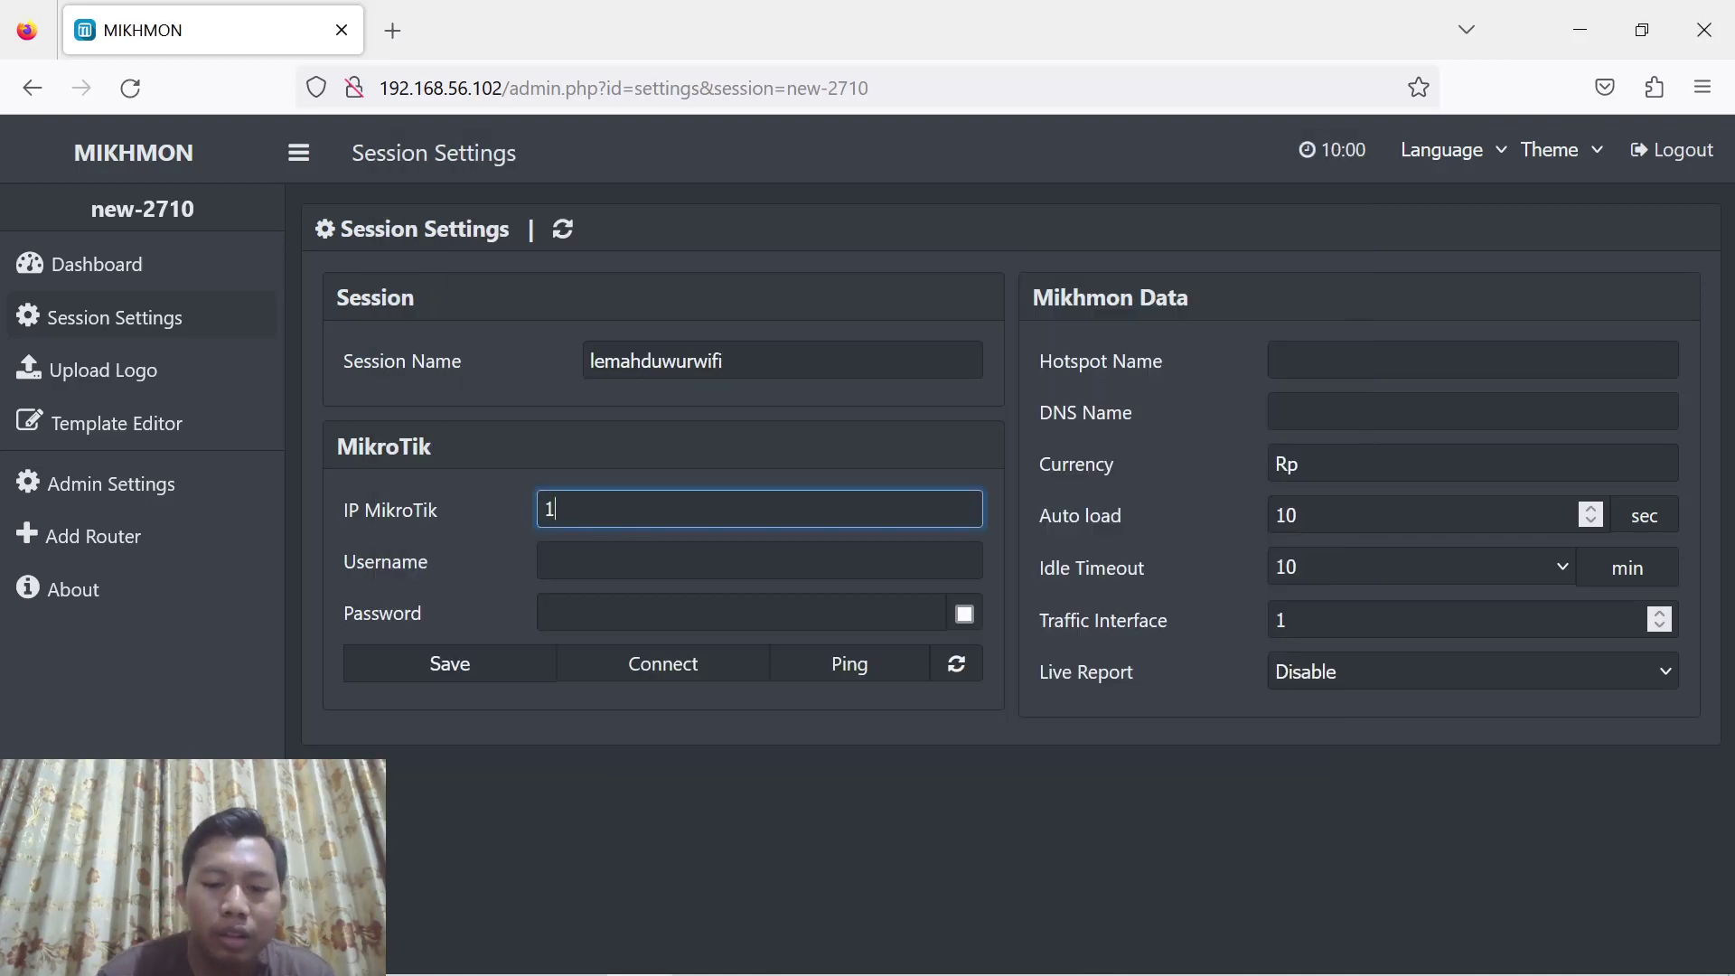
text(92.168)
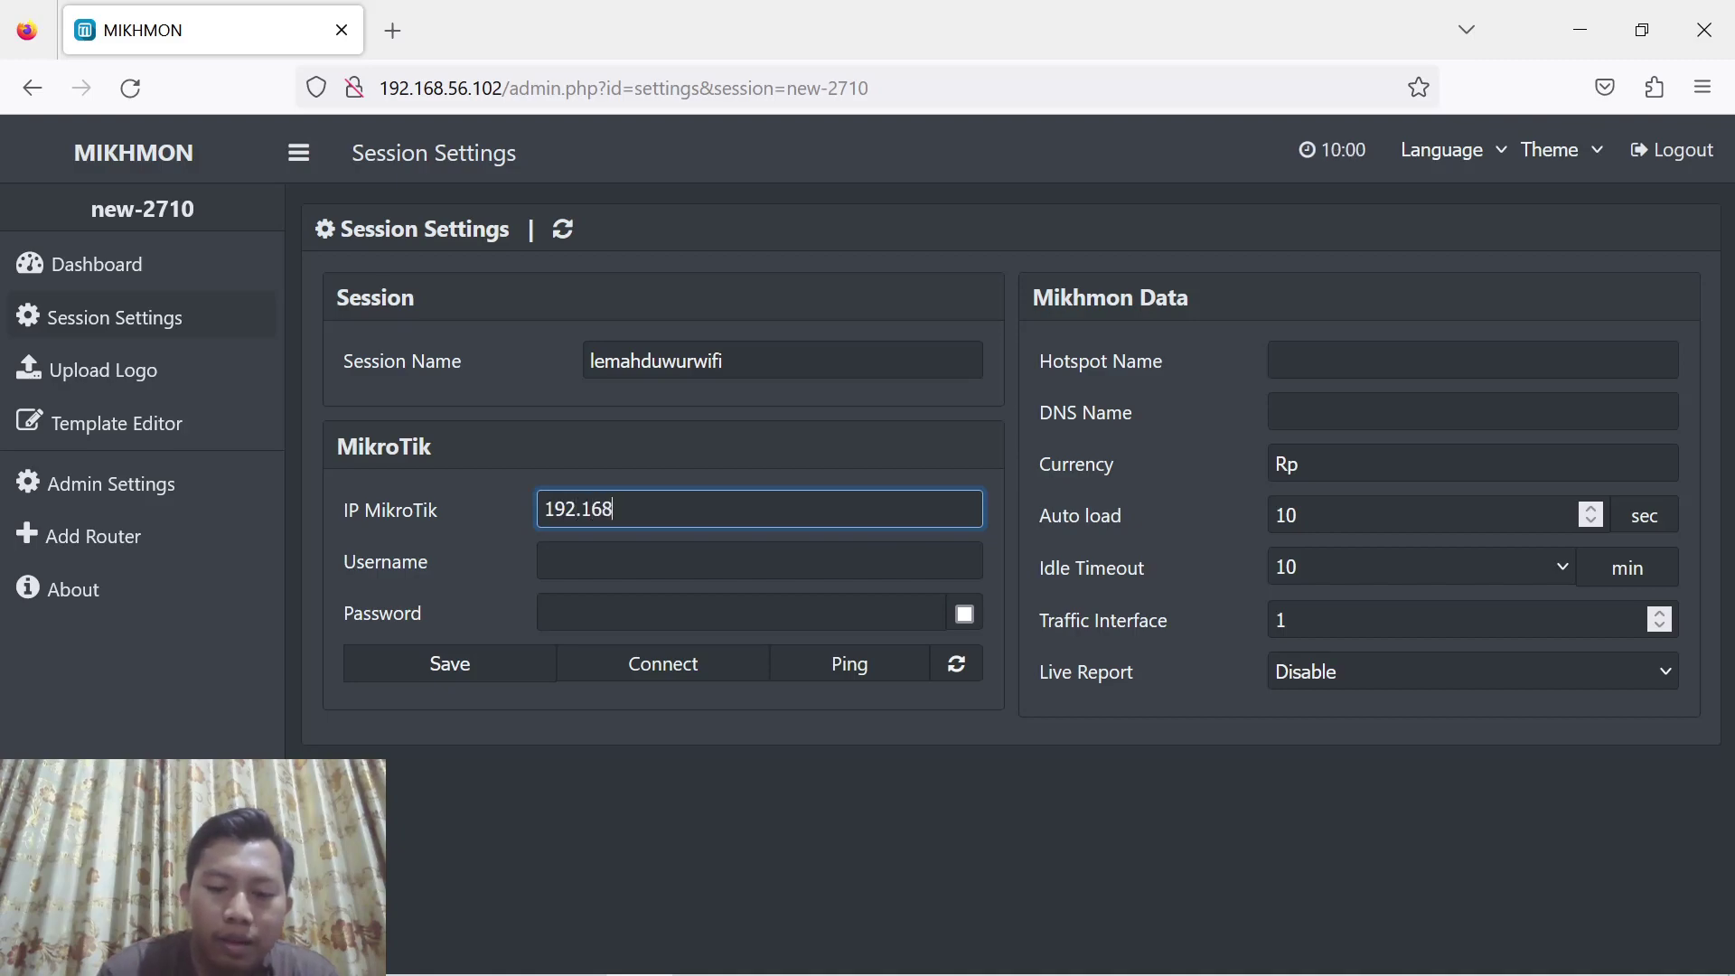
text(.60.)
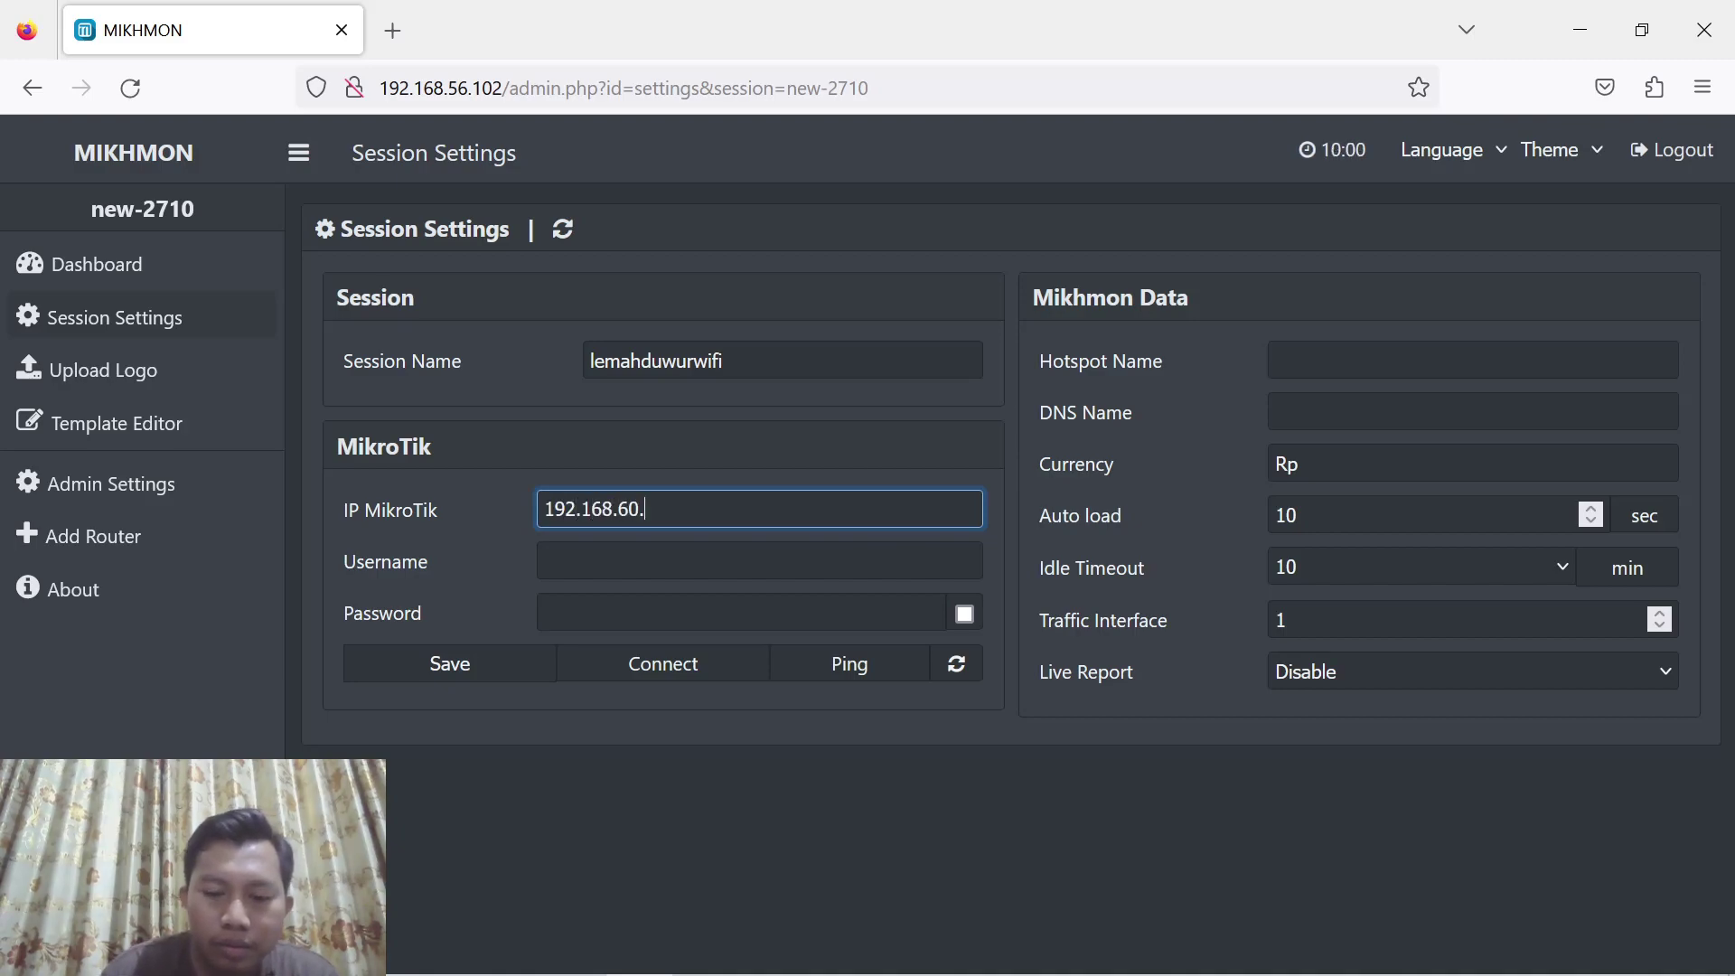
text(130)
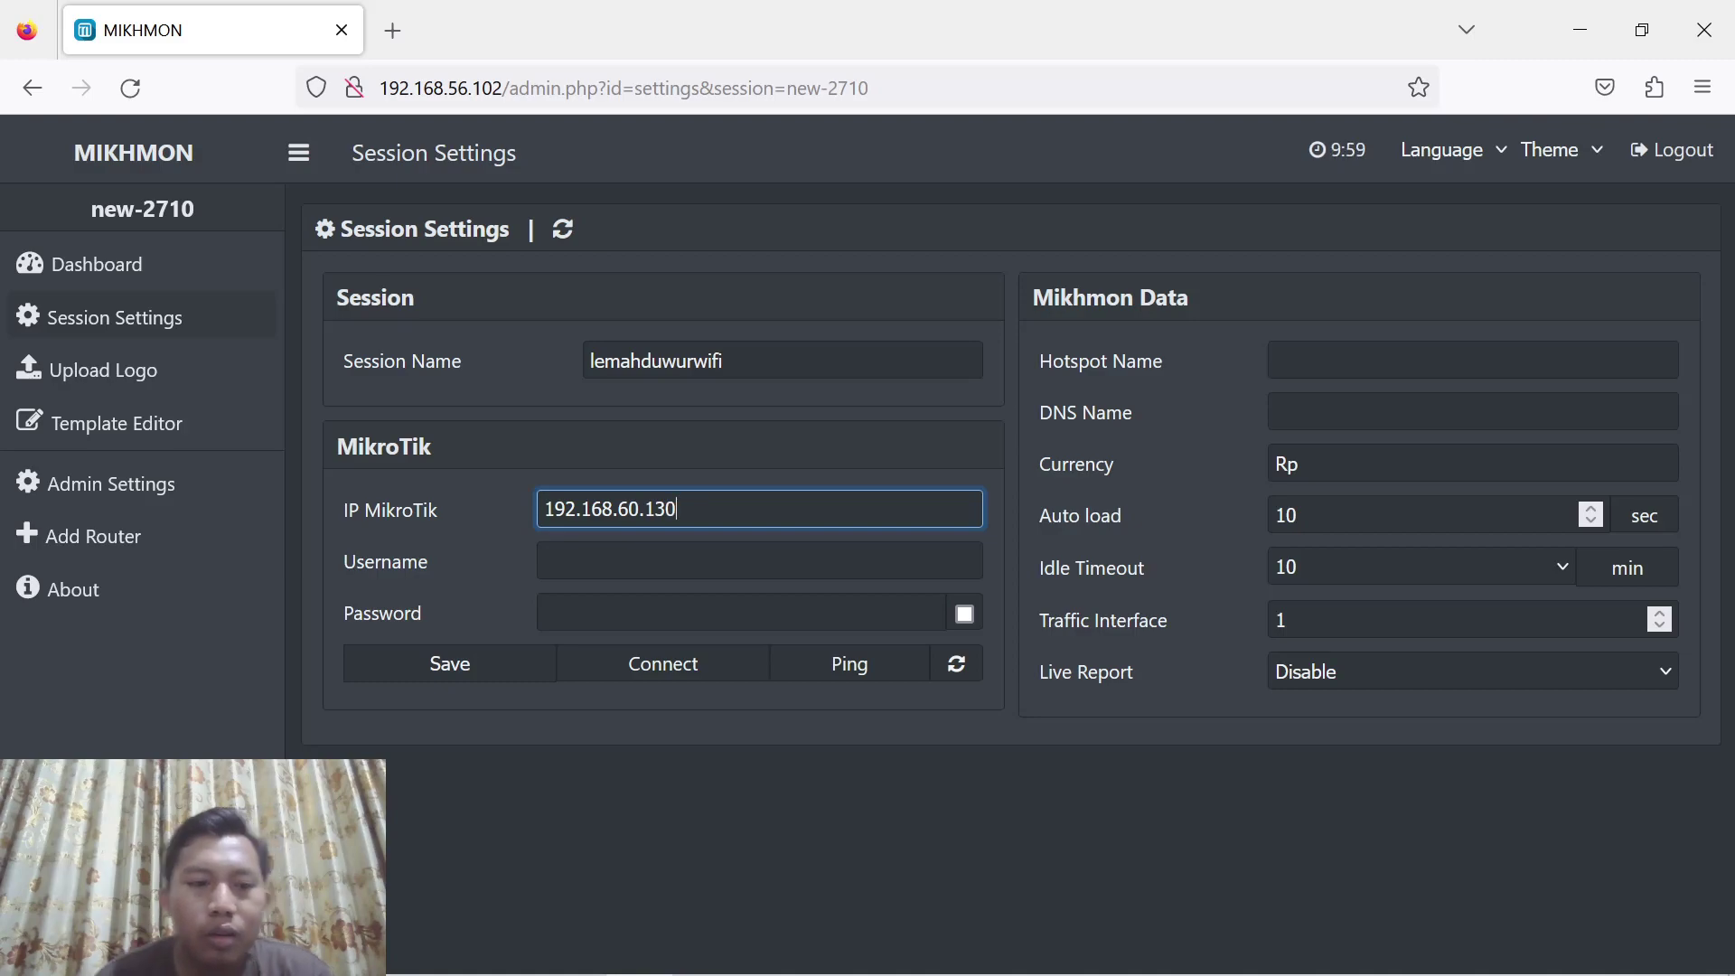
click(694, 556)
text(rizqi)
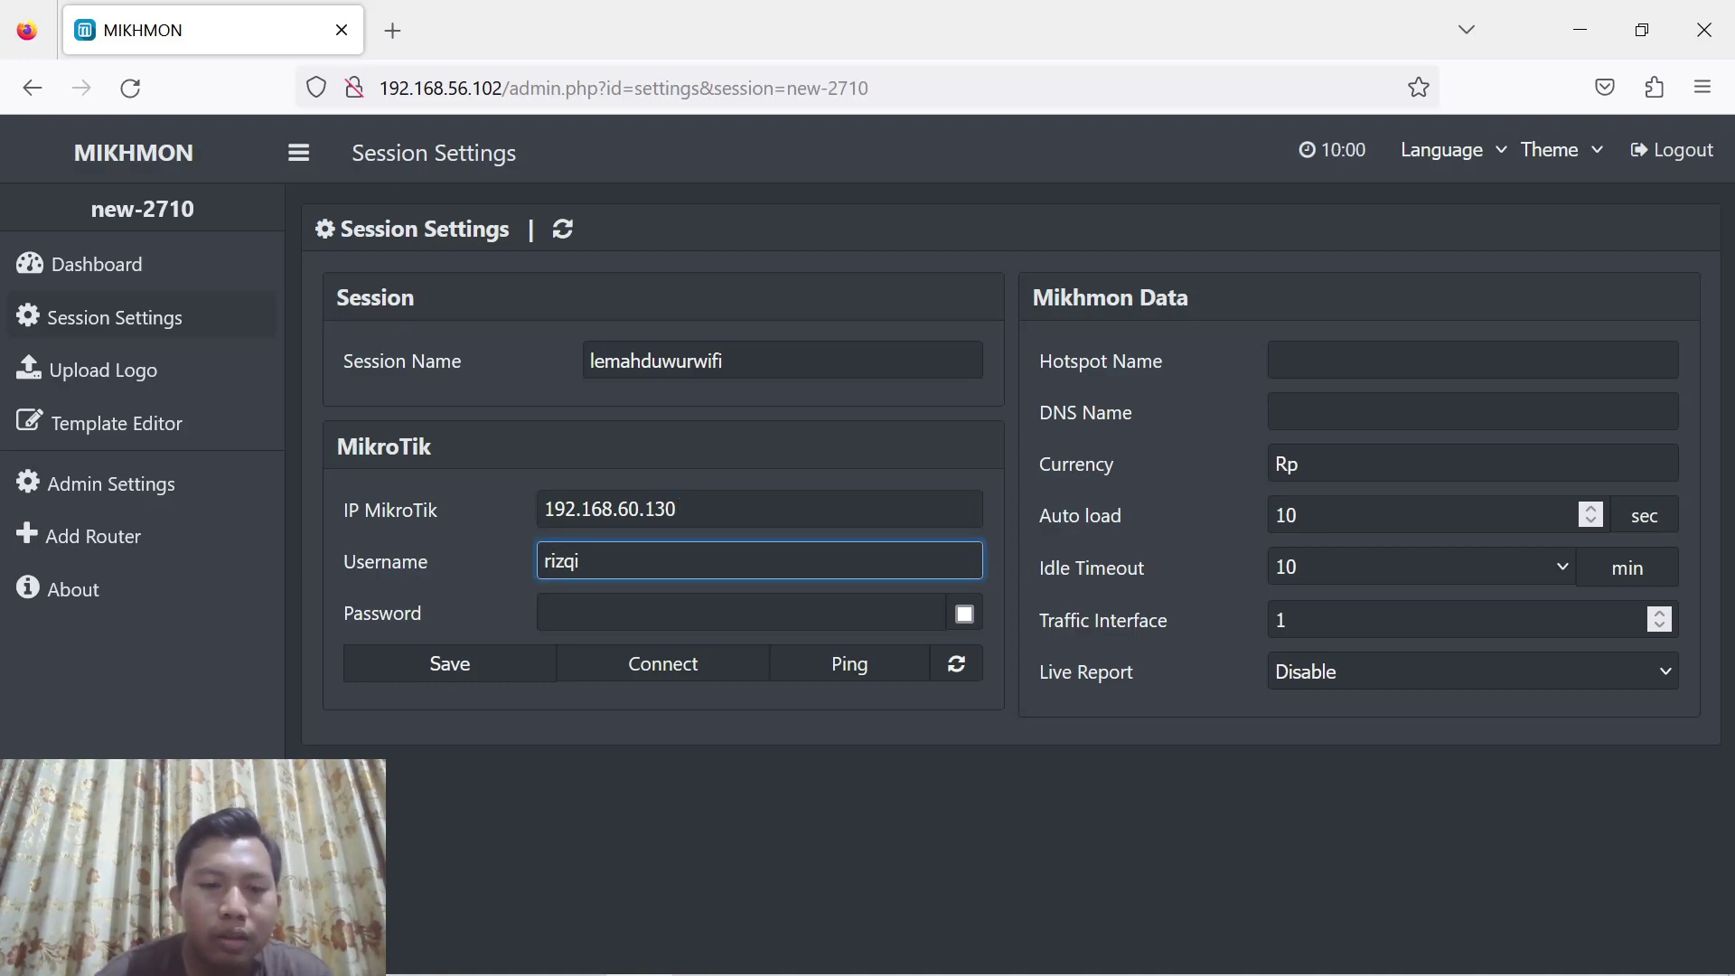
key(Tab)
text(****)
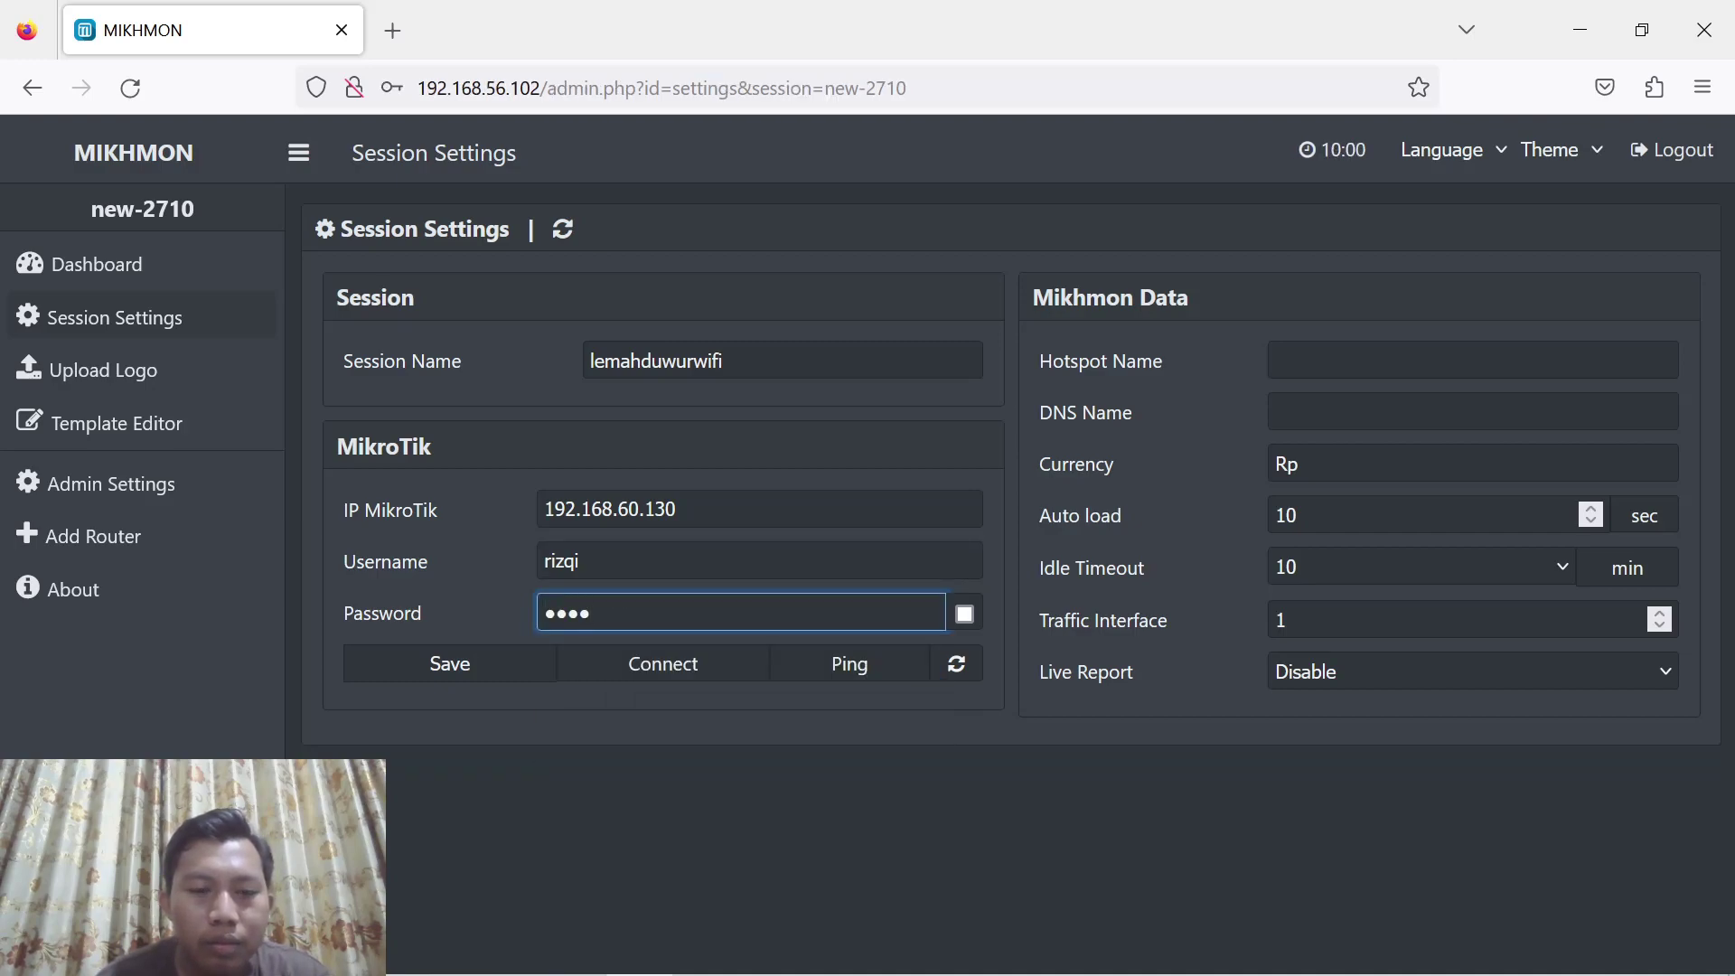
text(*)
Set hotspot name lemahduwurwifi and DNS name lemahduwur.net, then save the session
click(1473, 361)
text(lemahduwurwifi)
key(Tab)
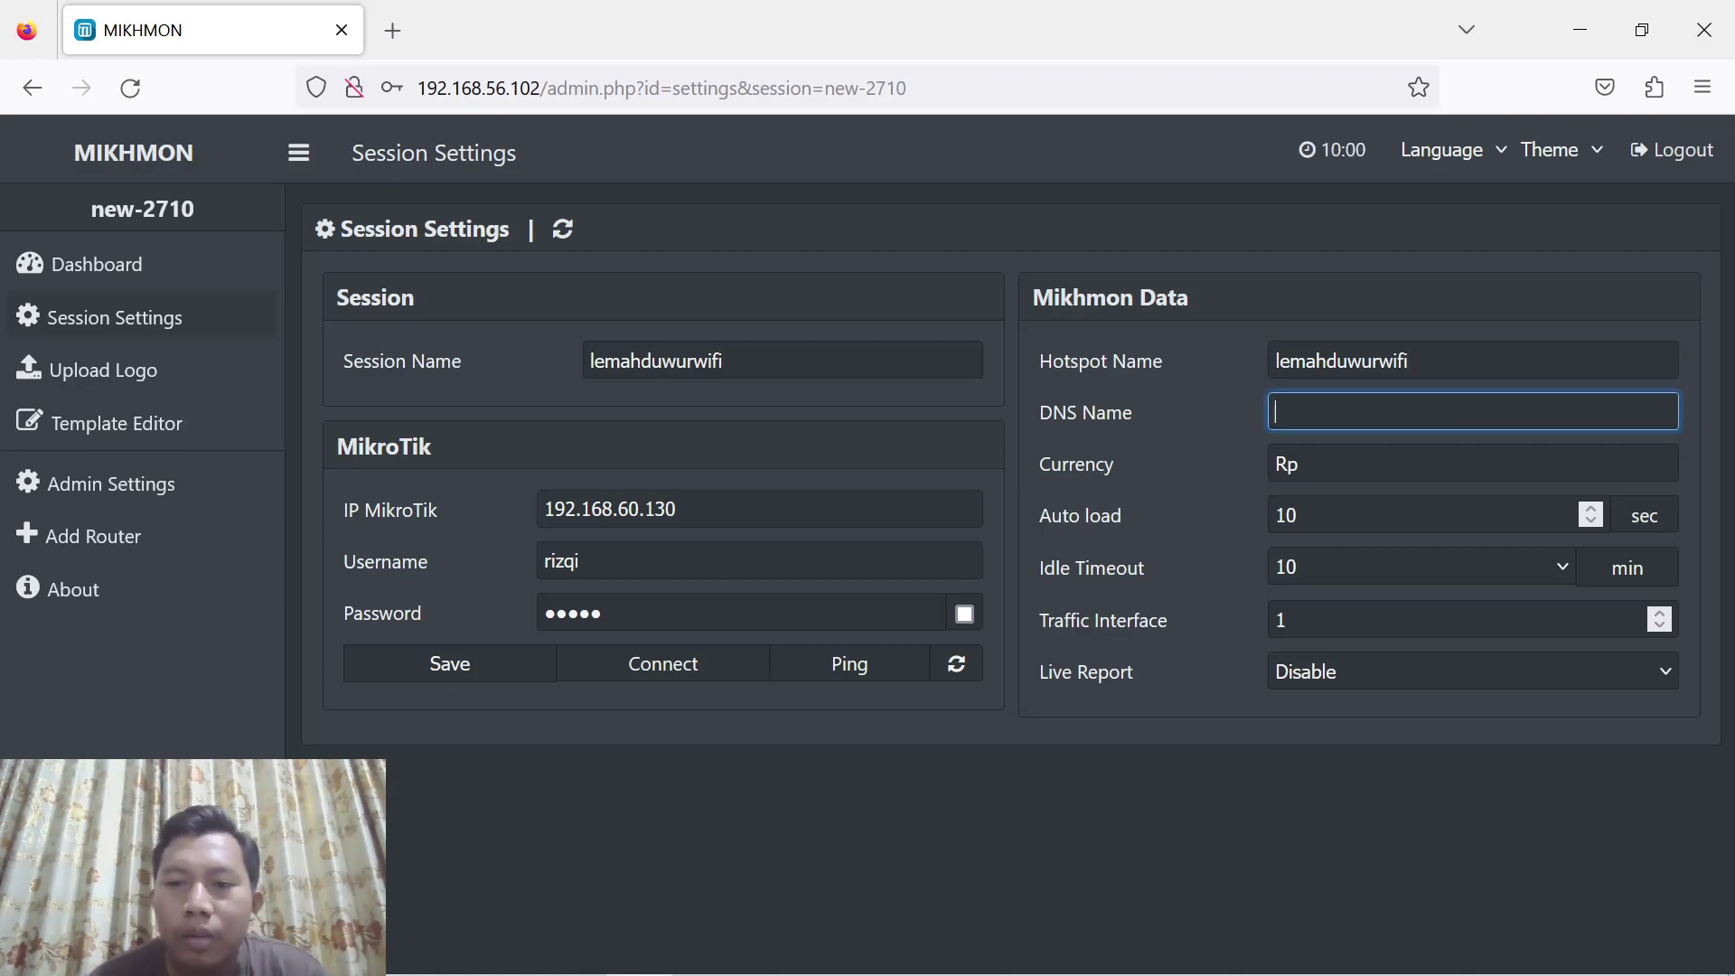
text(lemahduwur.net)
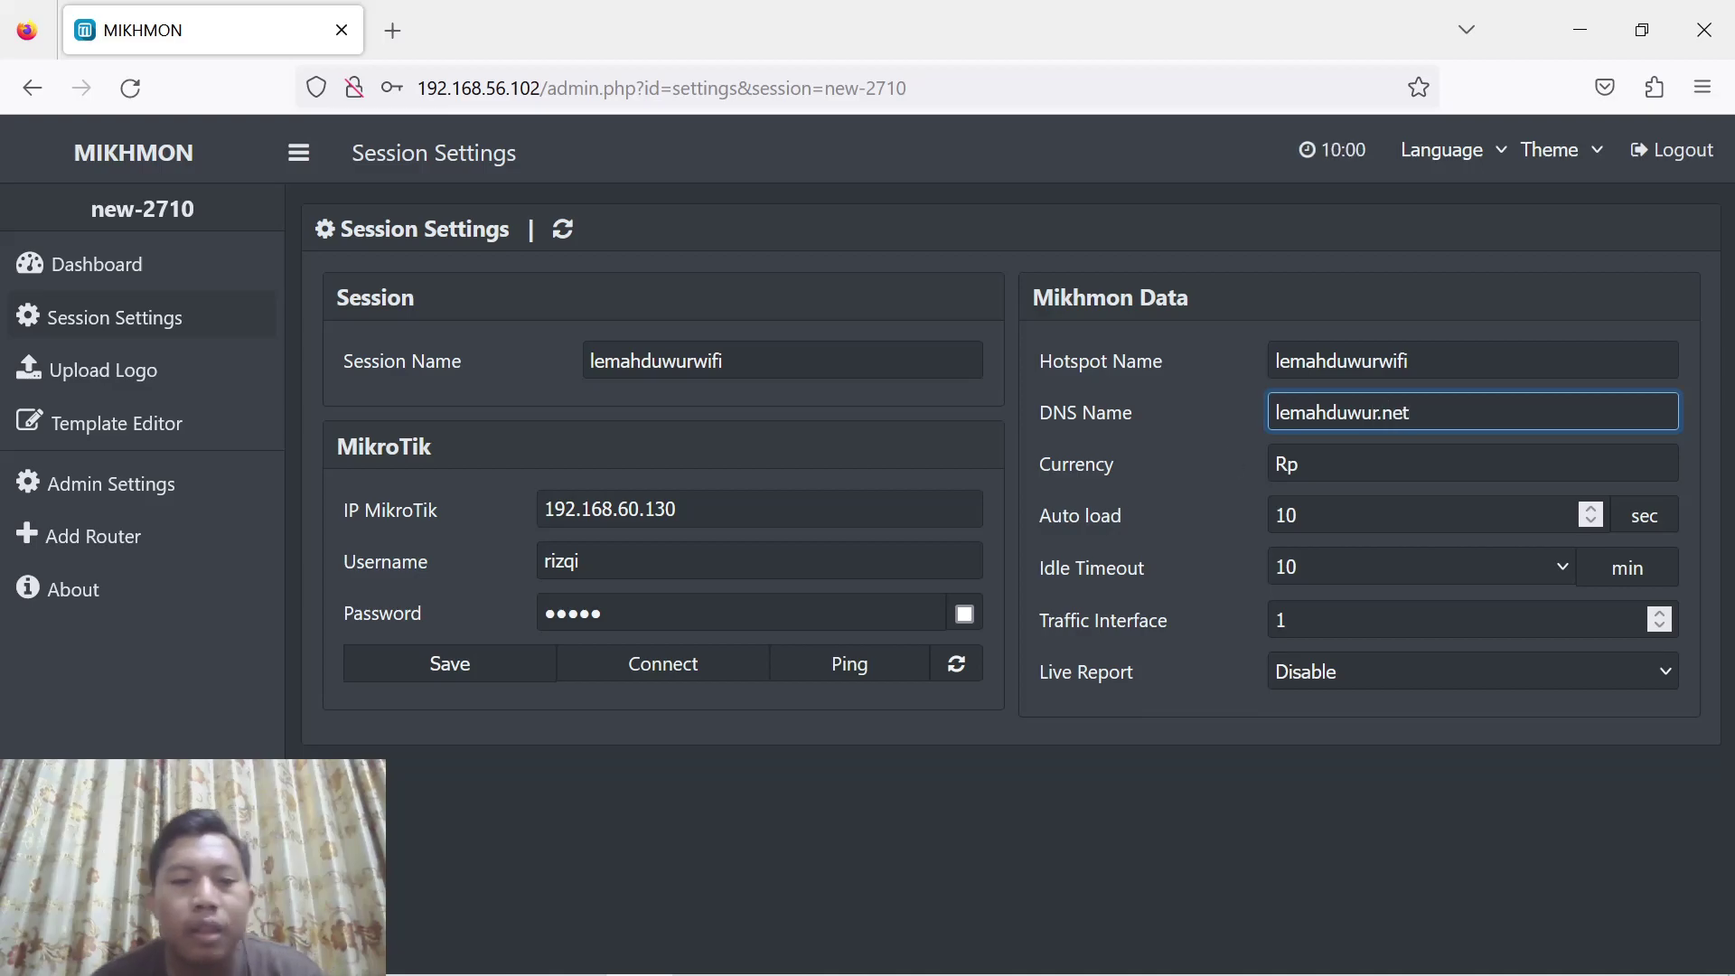
click(459, 676)
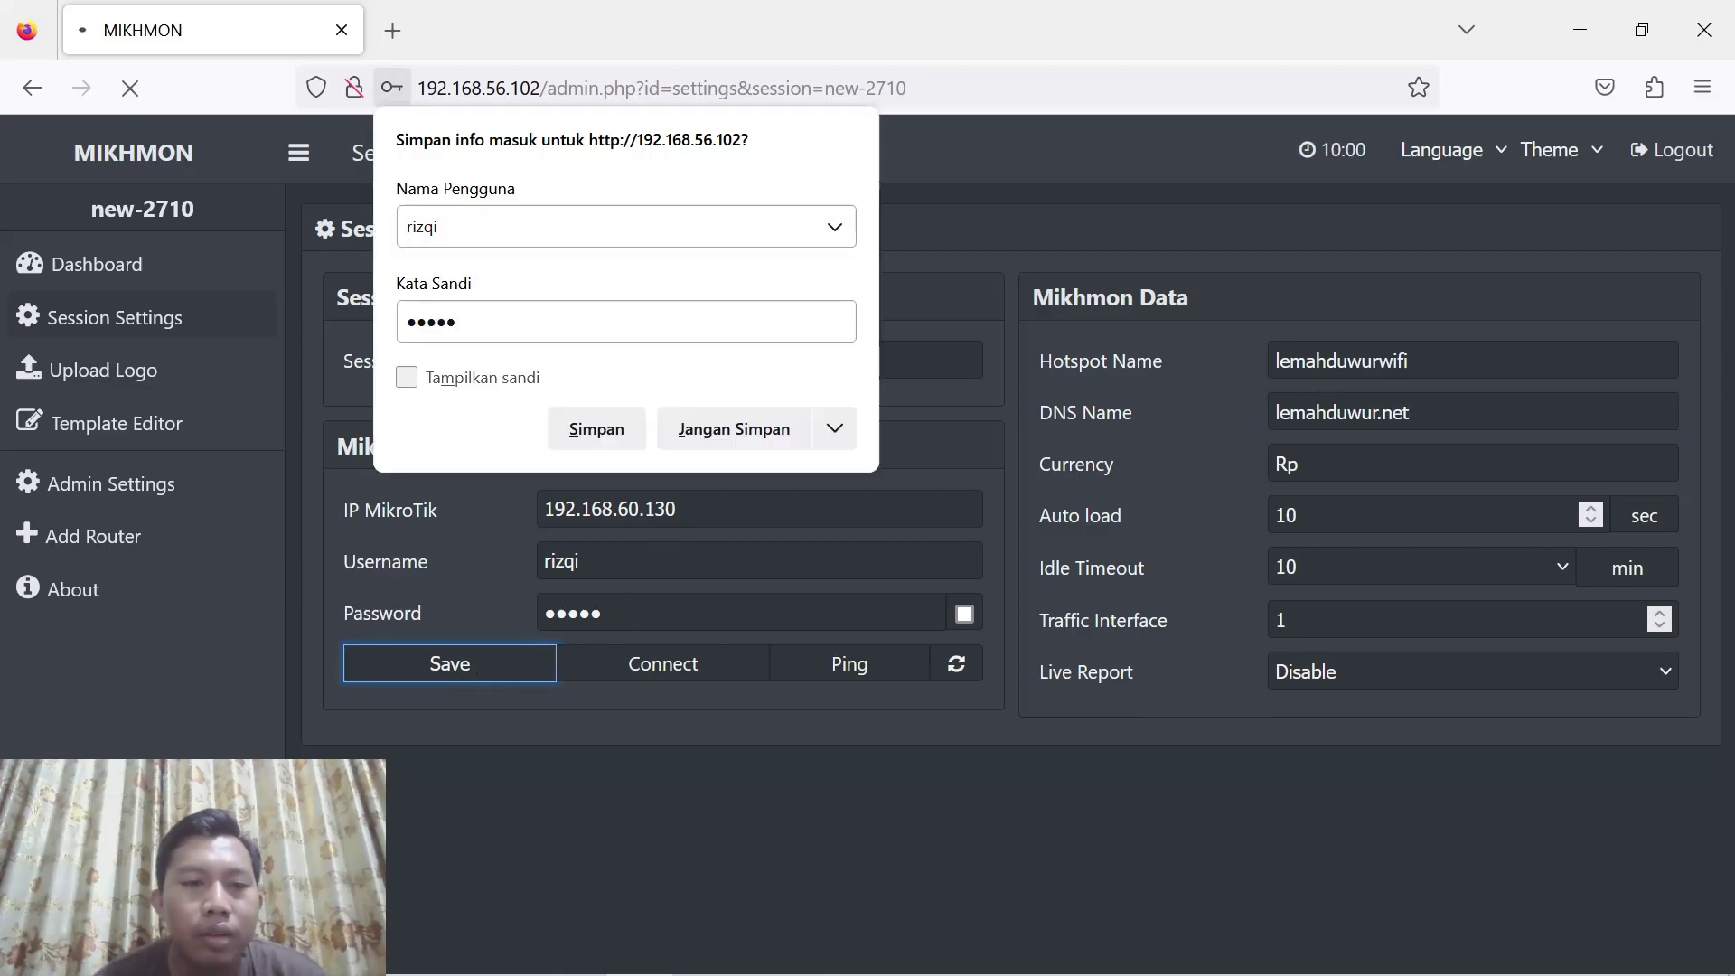
click(768, 430)
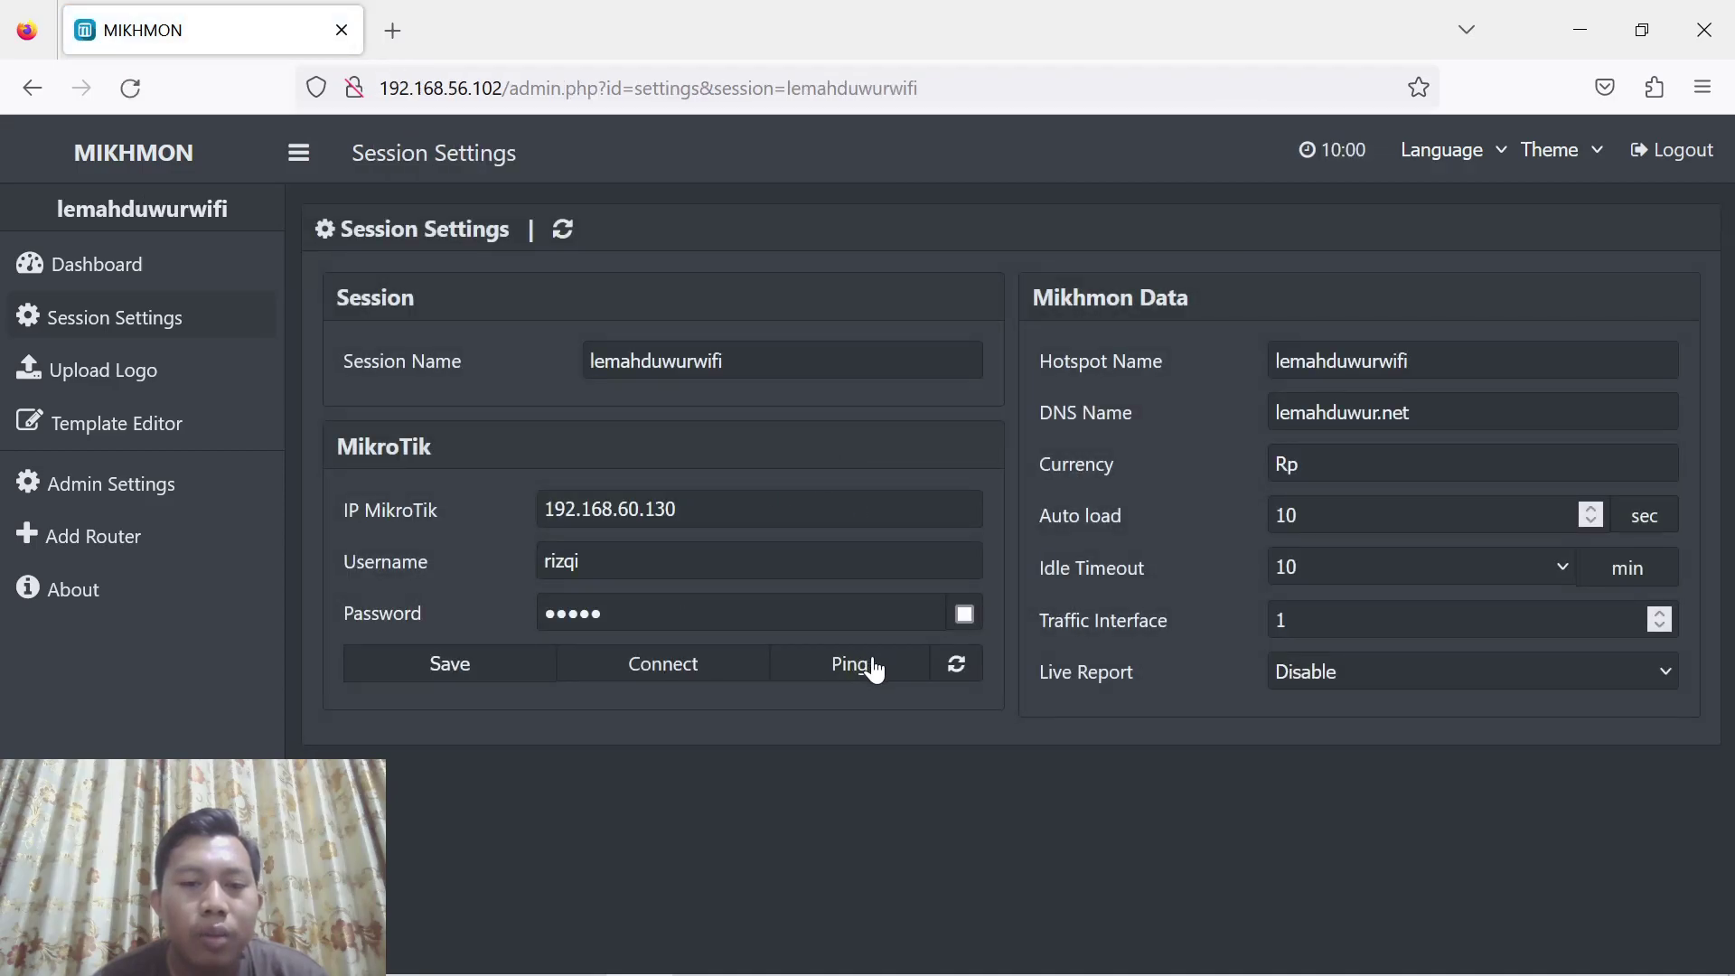
Ping the router to confirm it answers, then connect to it
click(873, 669)
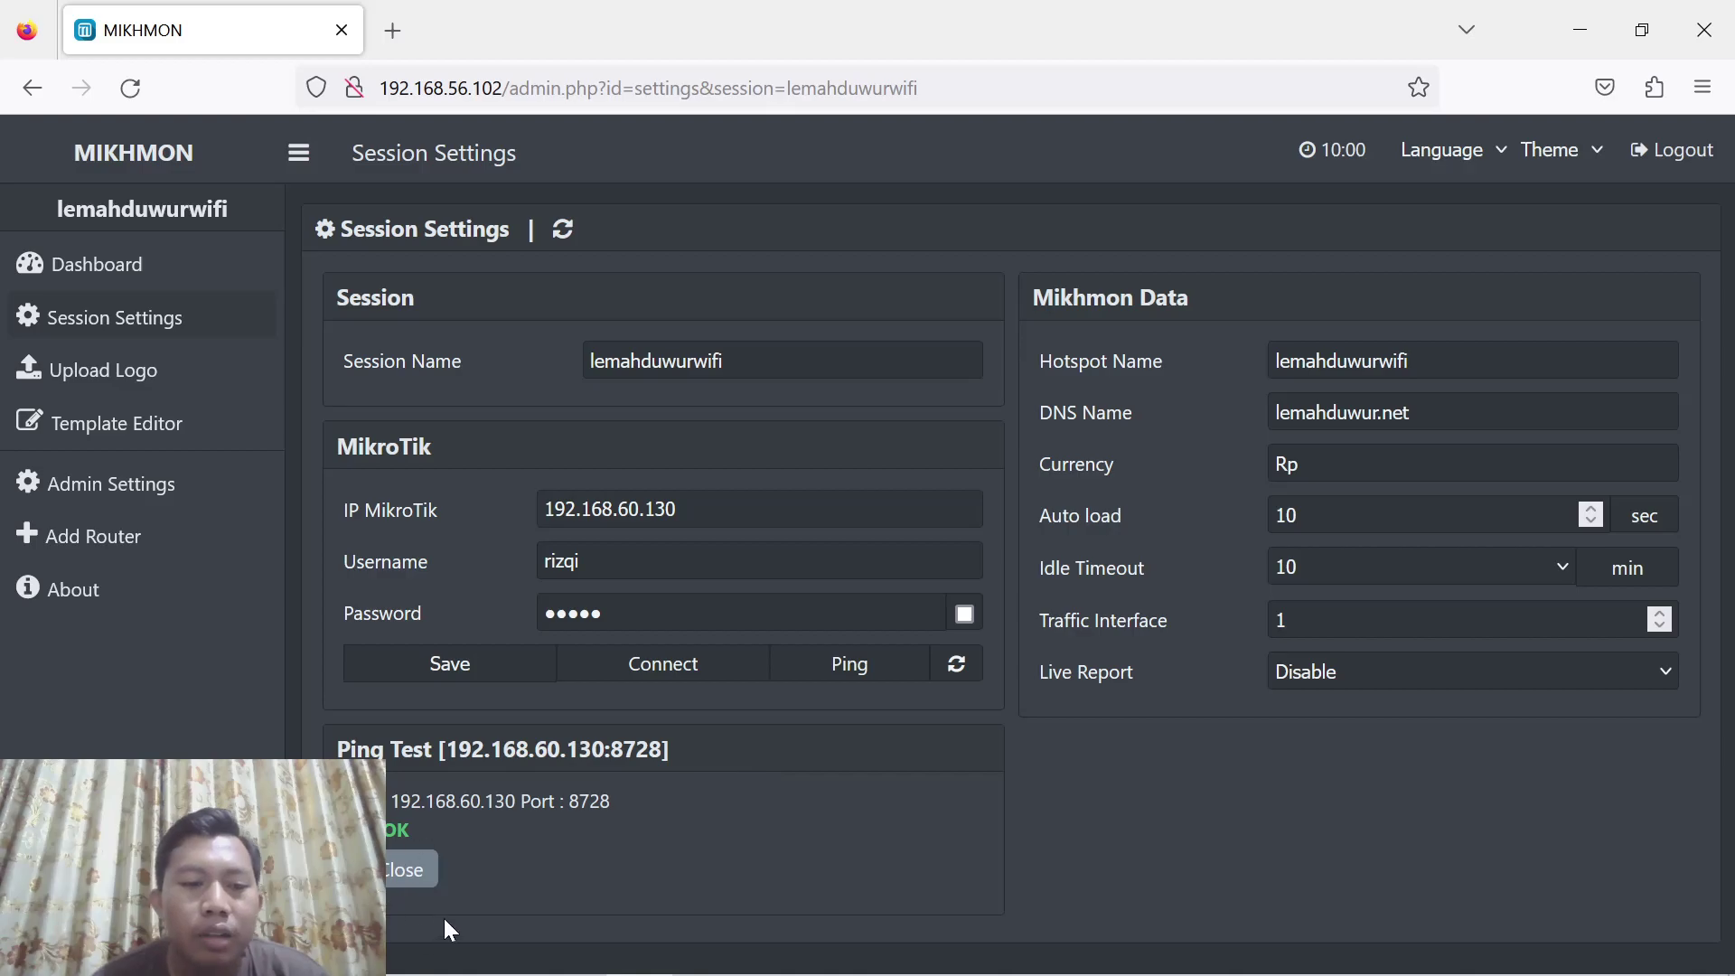
click(680, 677)
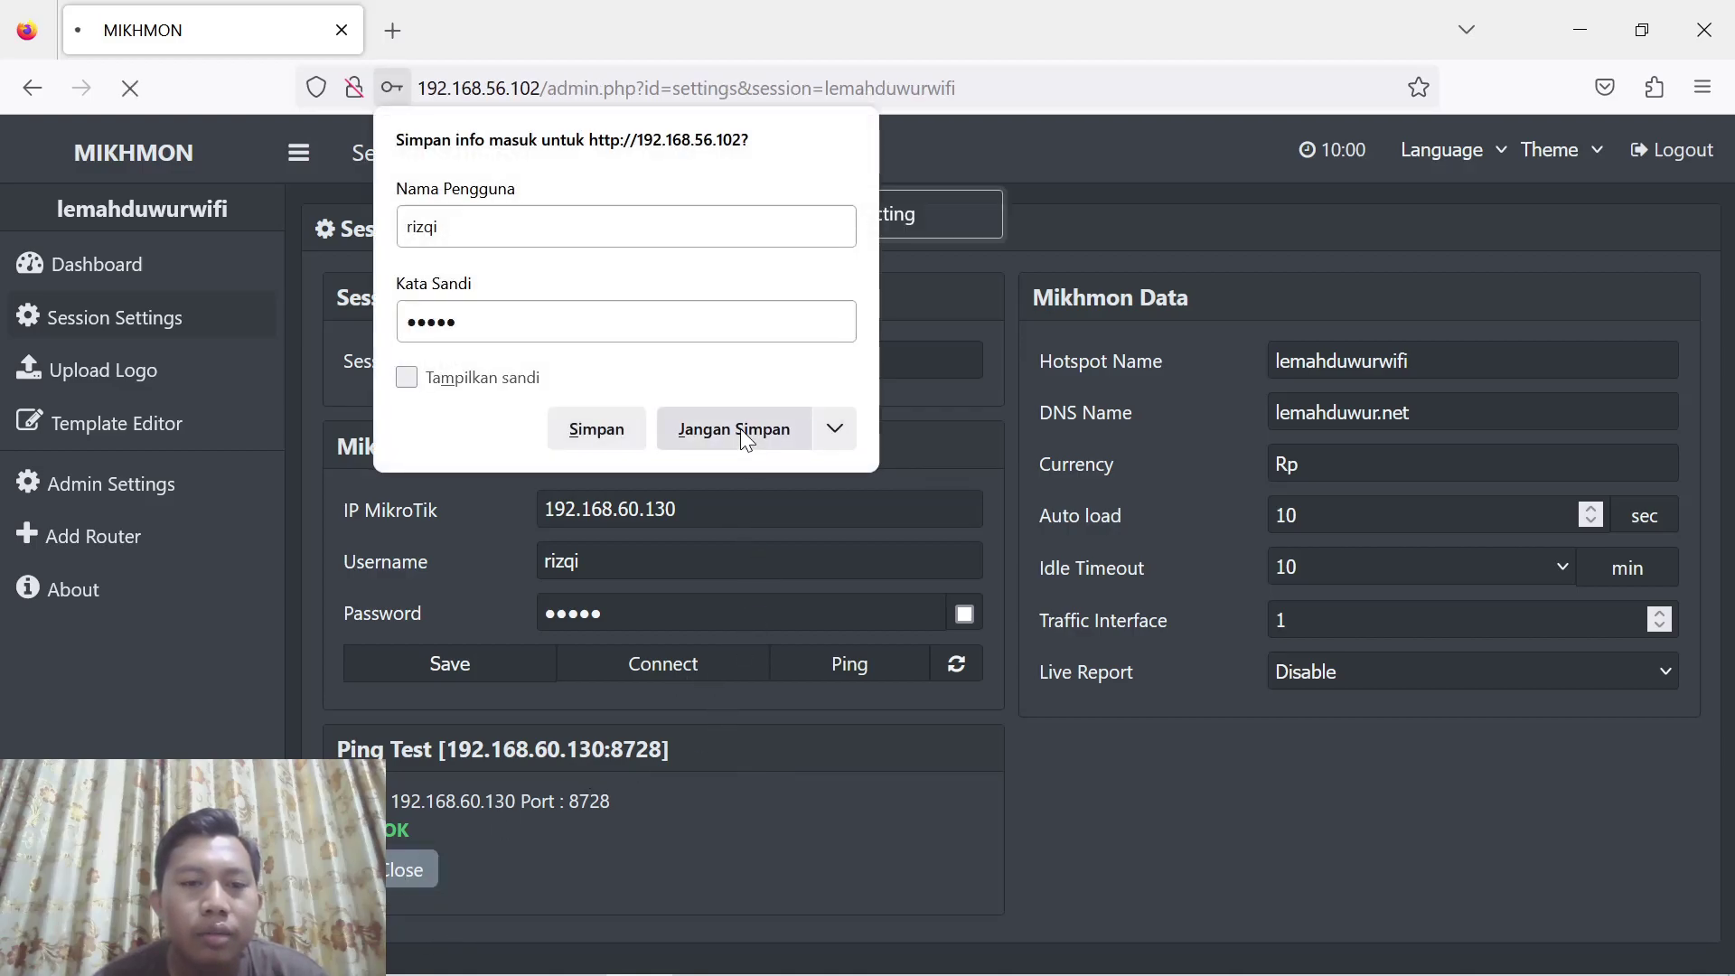
click(740, 428)
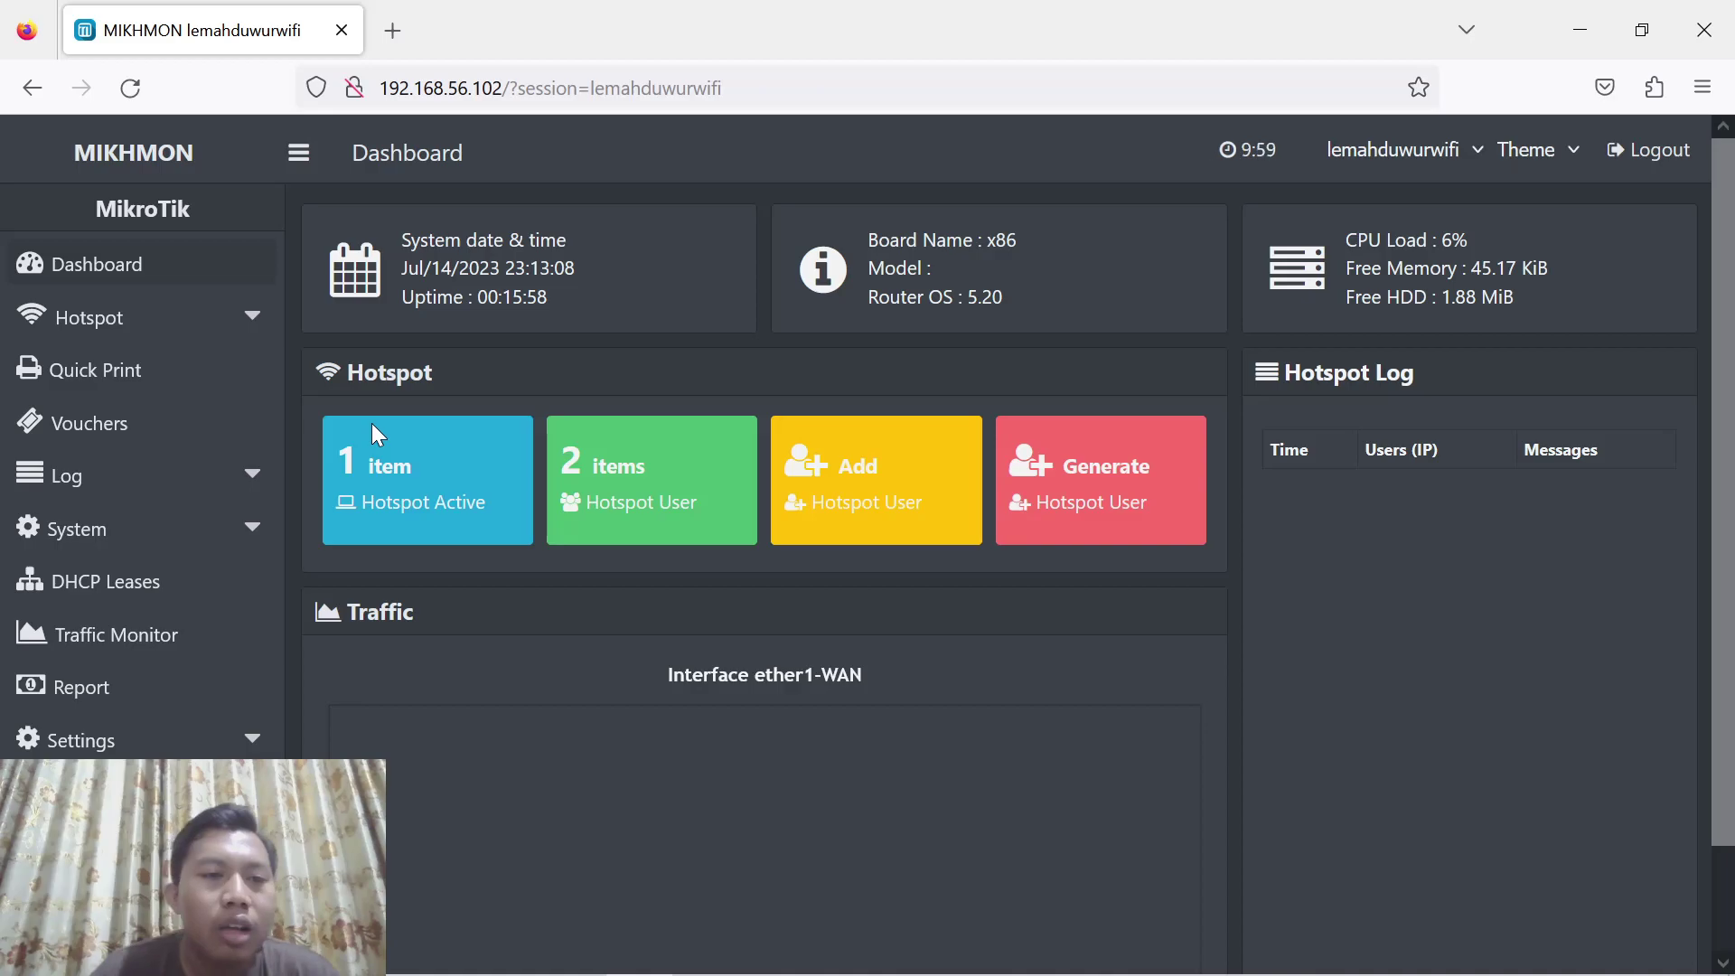
Expand Hotspot > Users in the sidebar and go to Generate
click(224, 334)
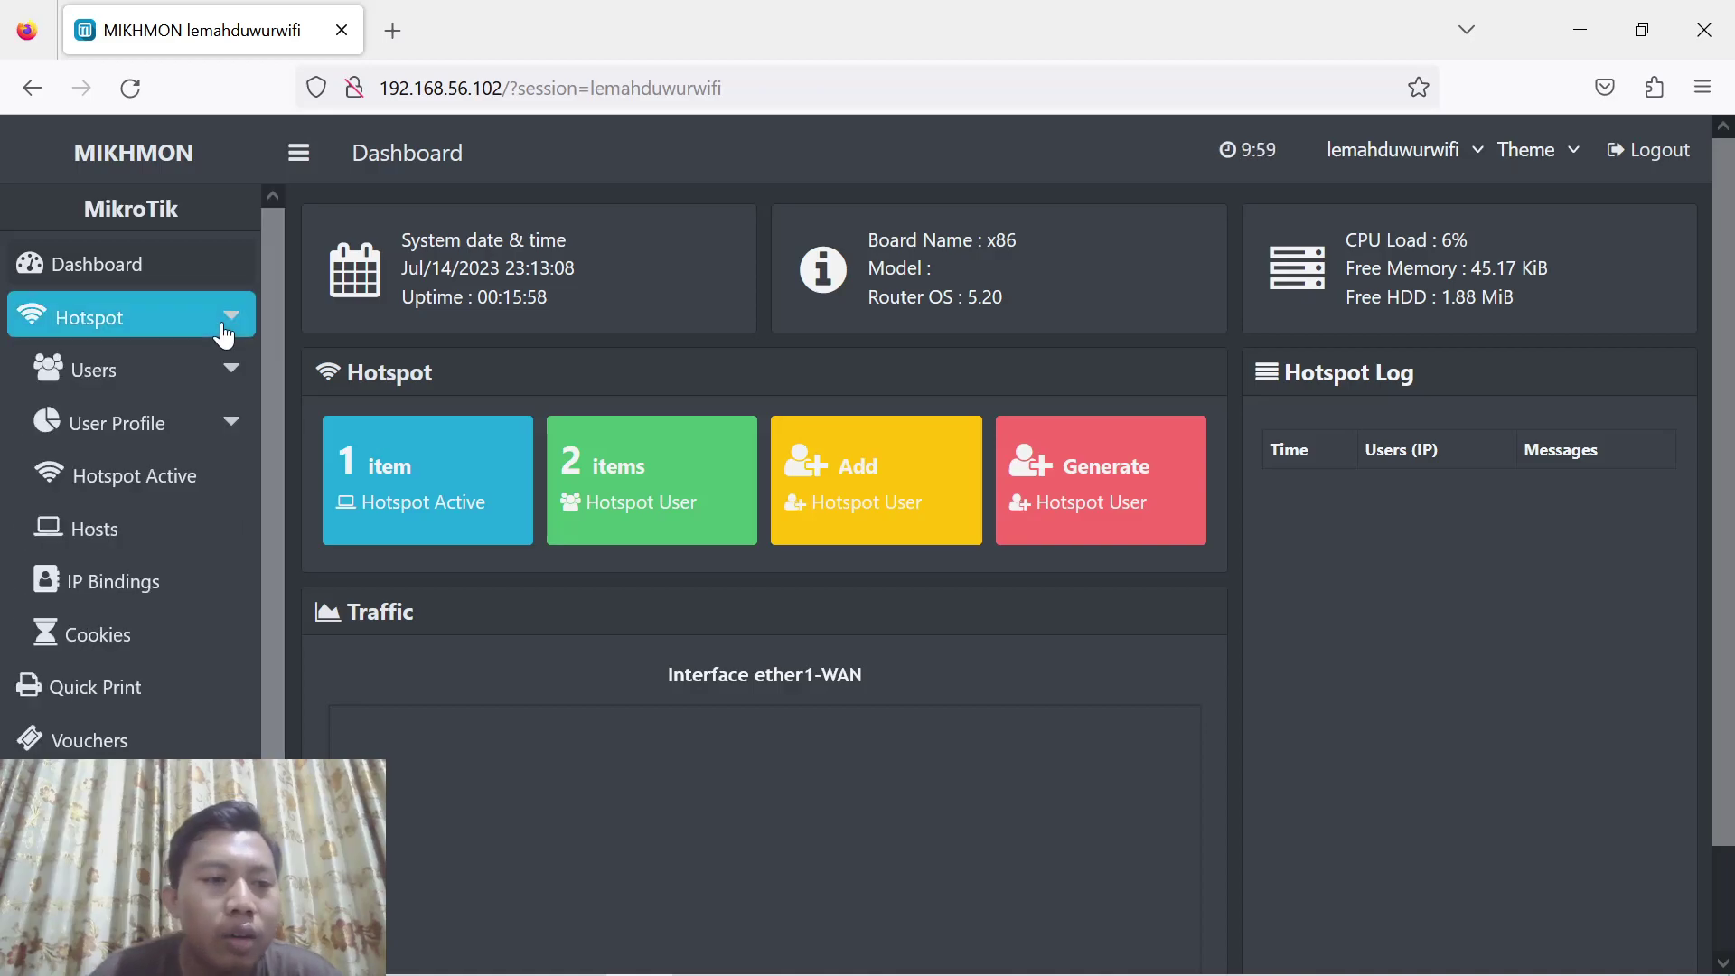
click(206, 368)
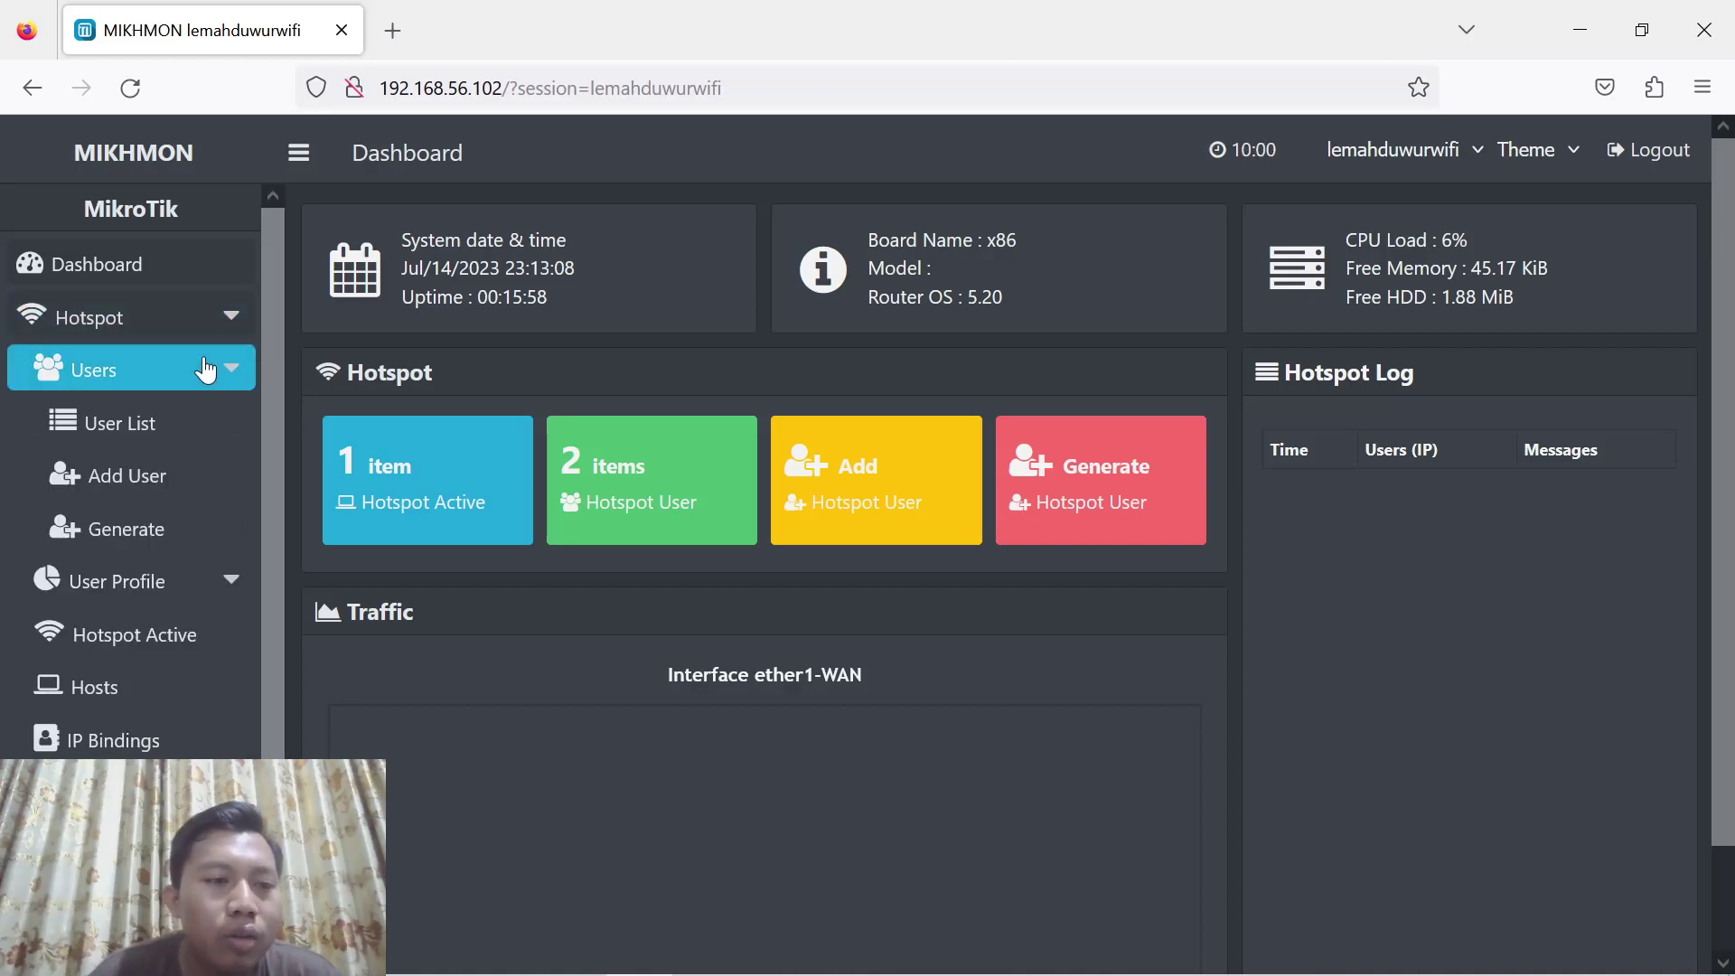
click(149, 533)
click(149, 536)
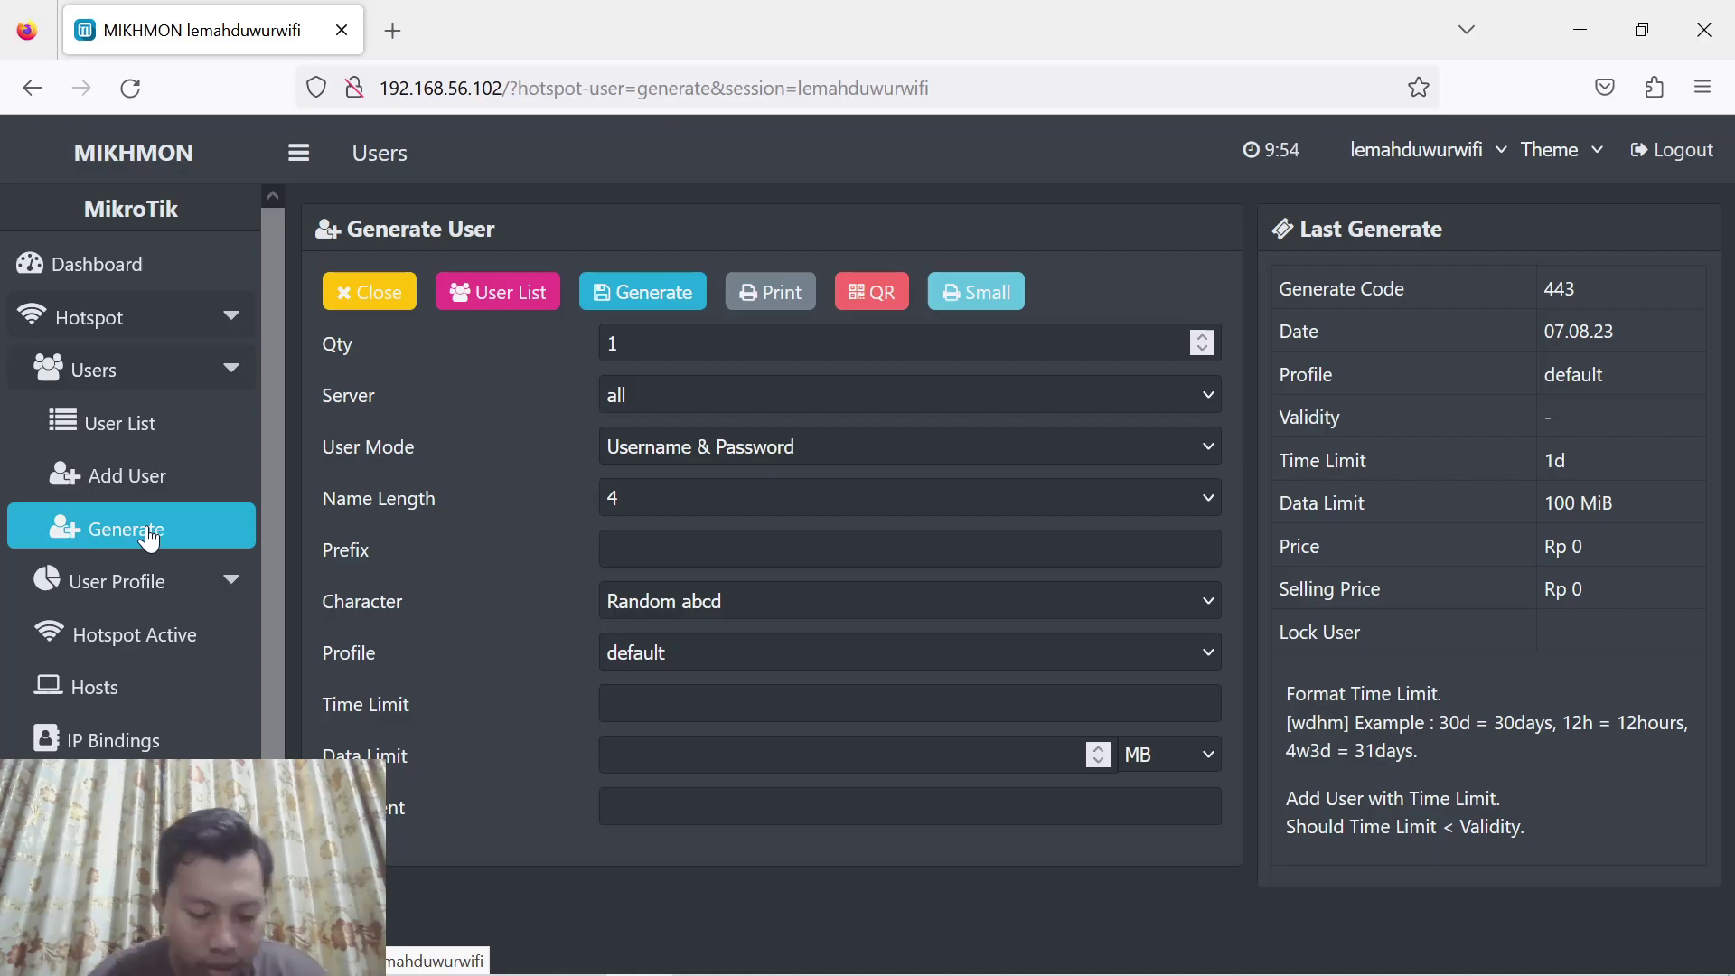
Set quantity 10, user mode Username = Password and name length 4
double_click(598, 341)
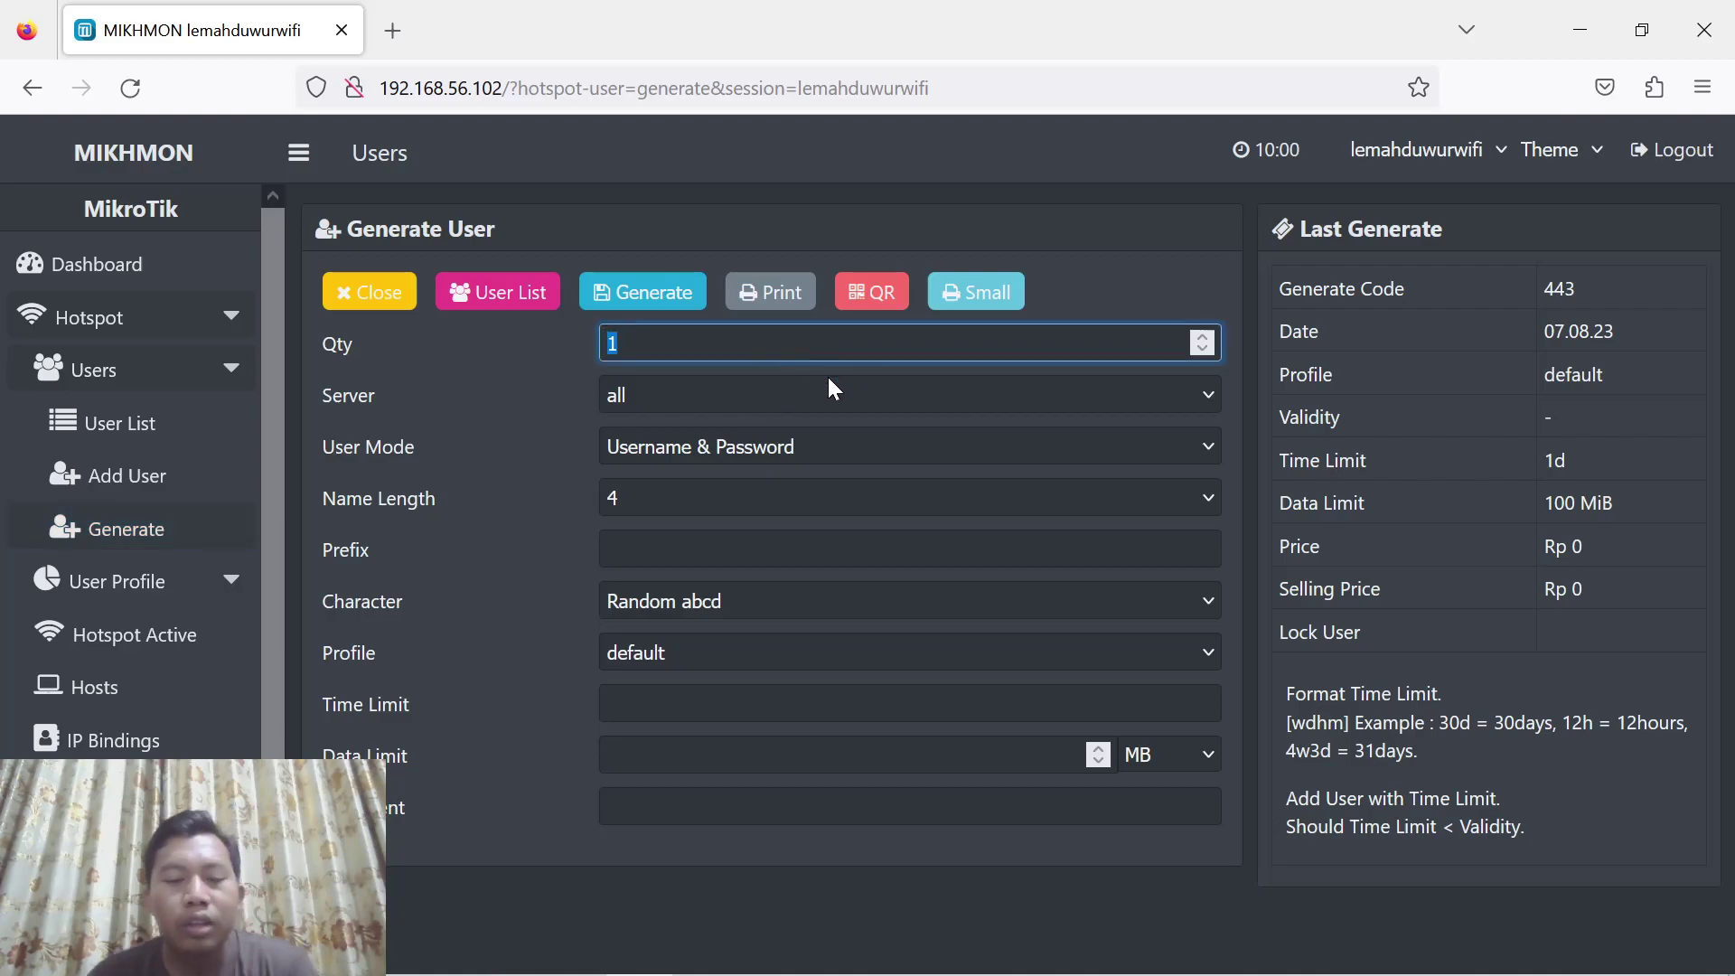
text(10)
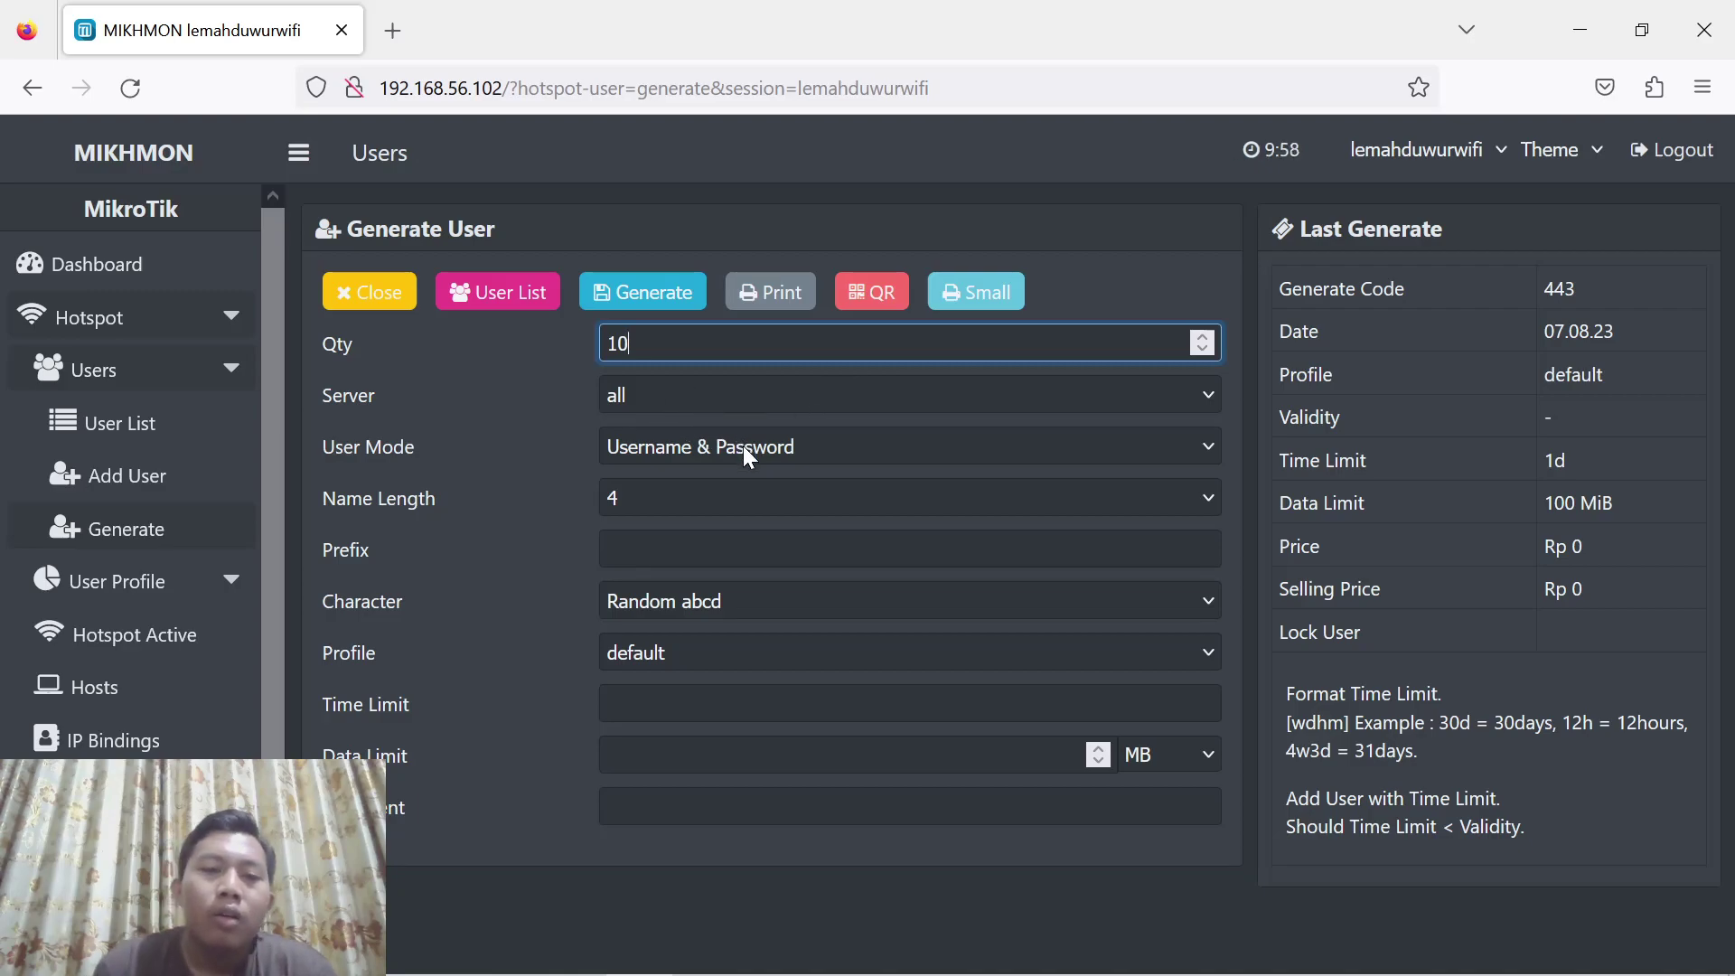
click(713, 445)
click(711, 521)
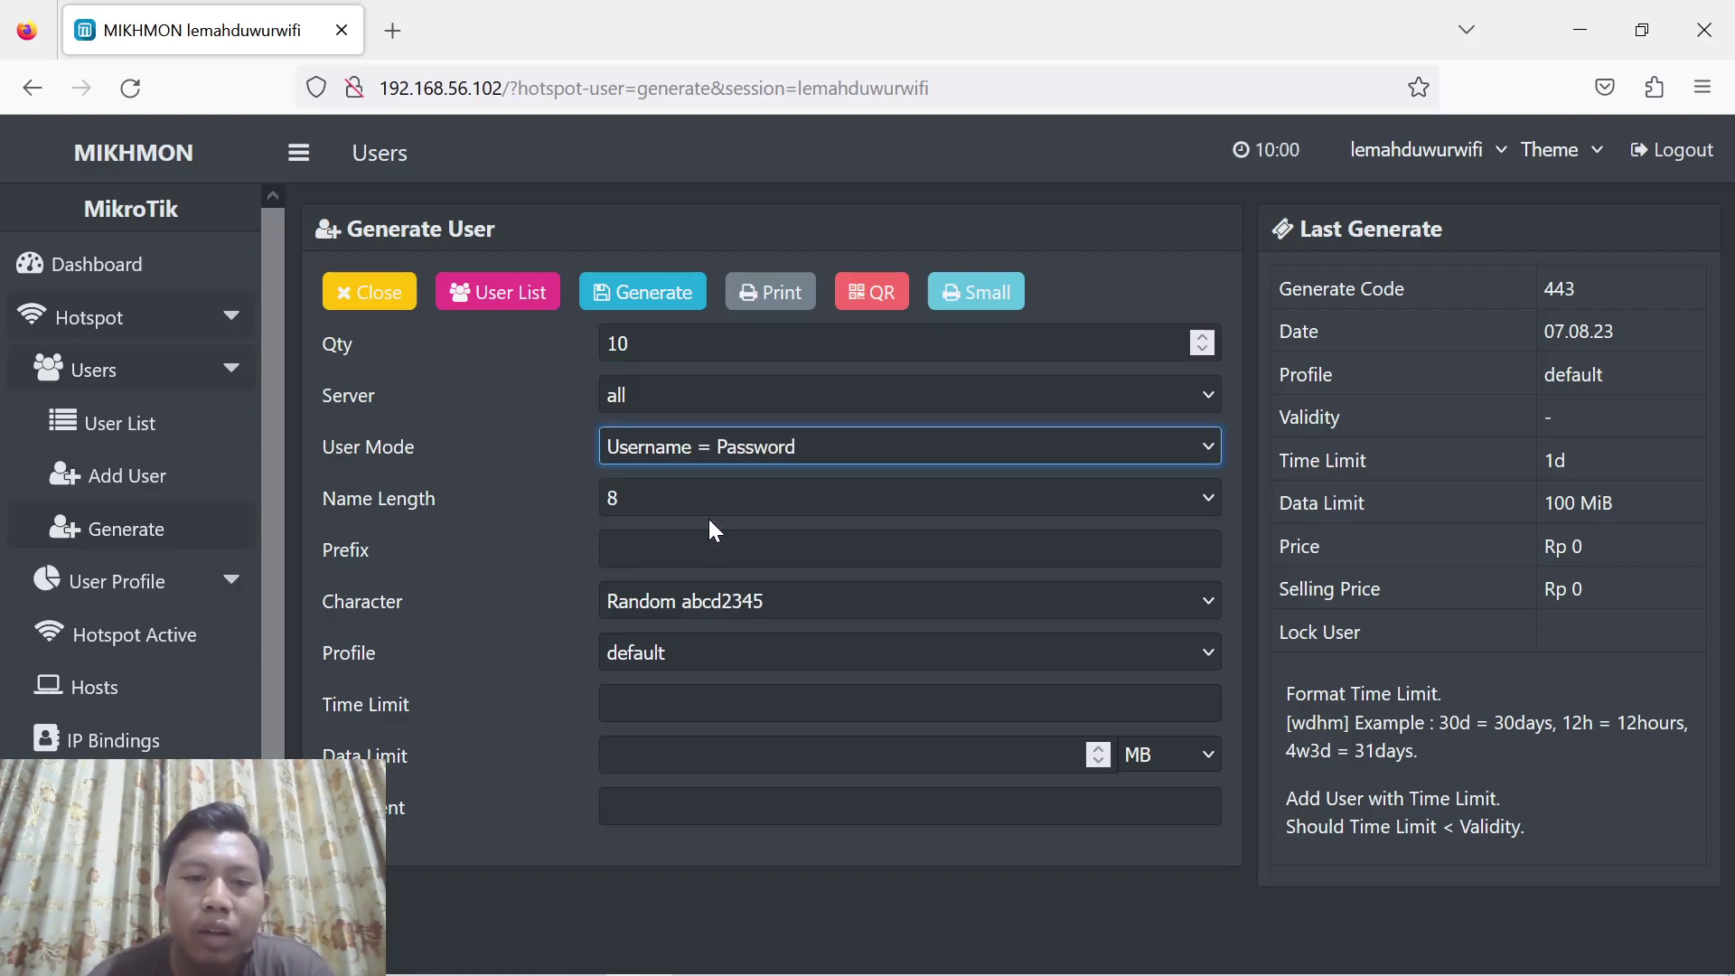
click(703, 499)
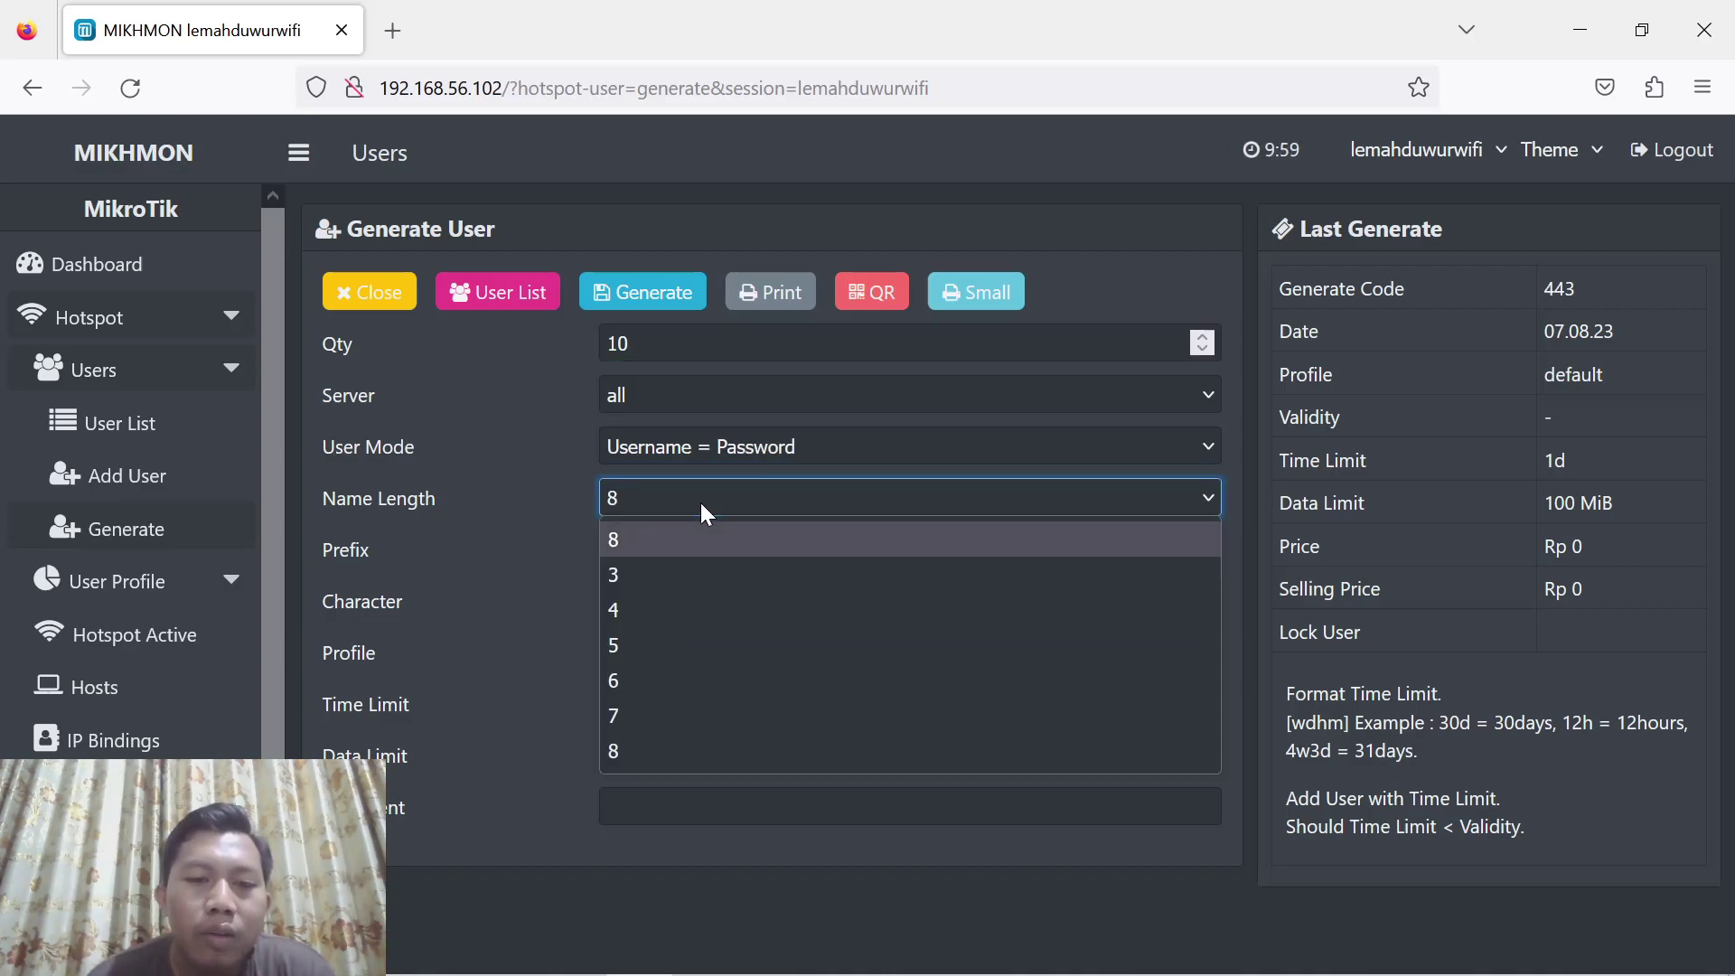
click(684, 602)
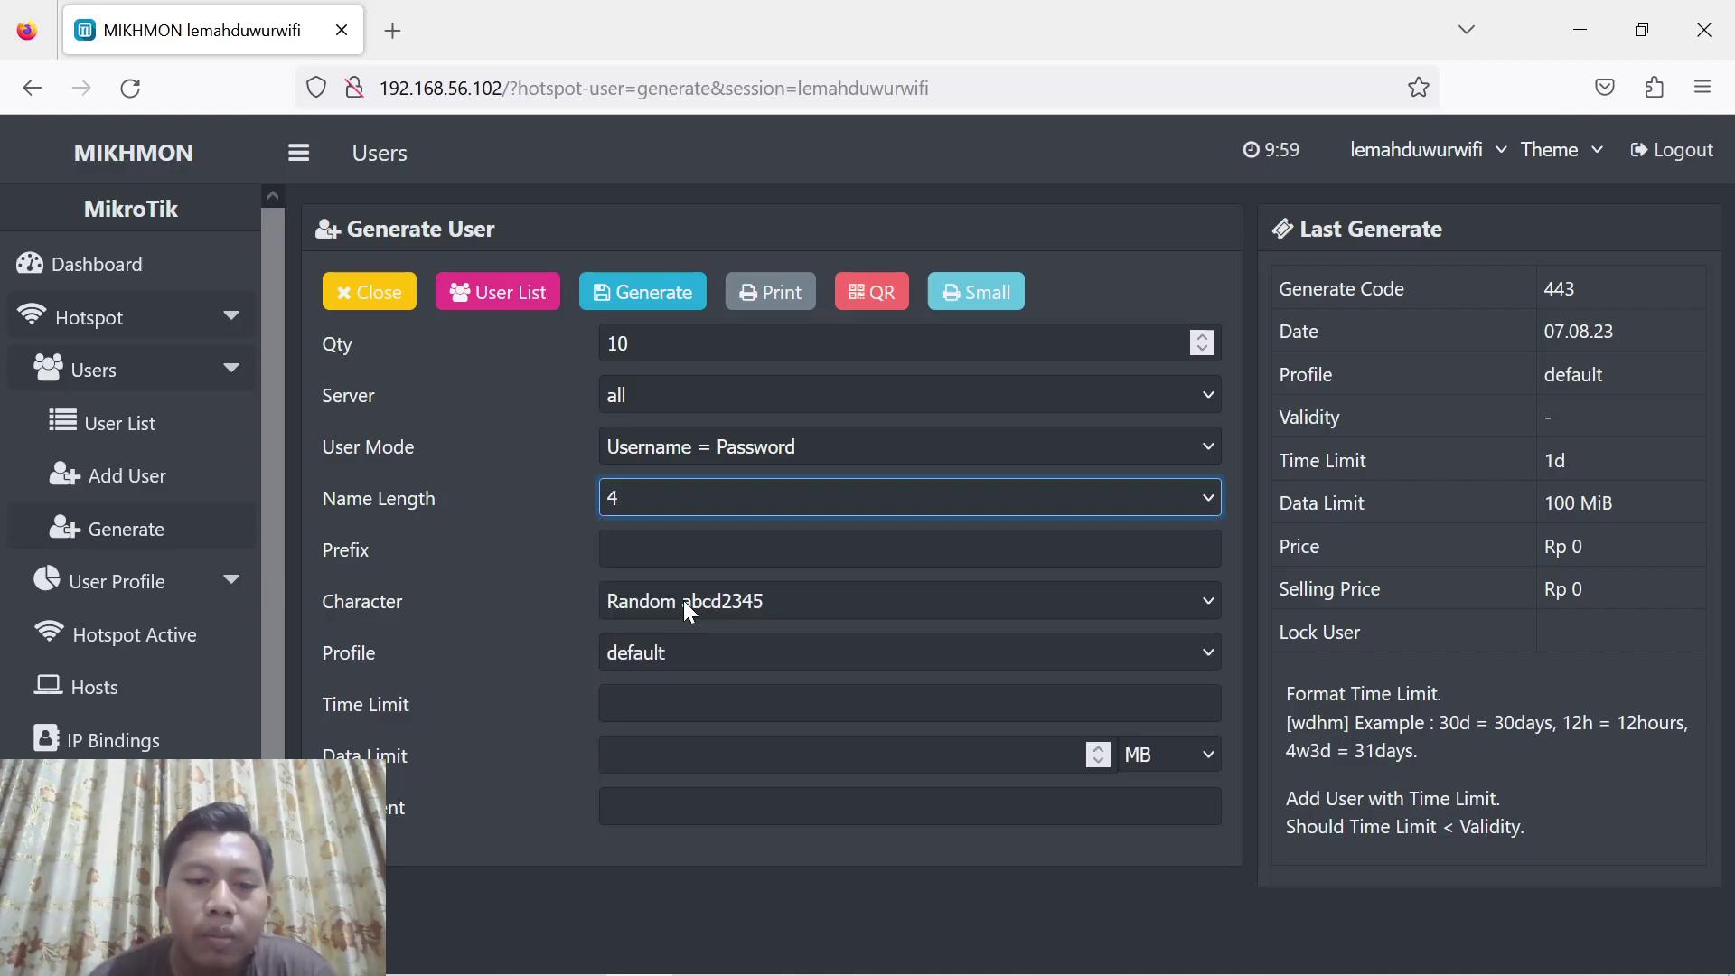
Set a 2h time limit and 1 GB data limit, then generate the batch
click(691, 703)
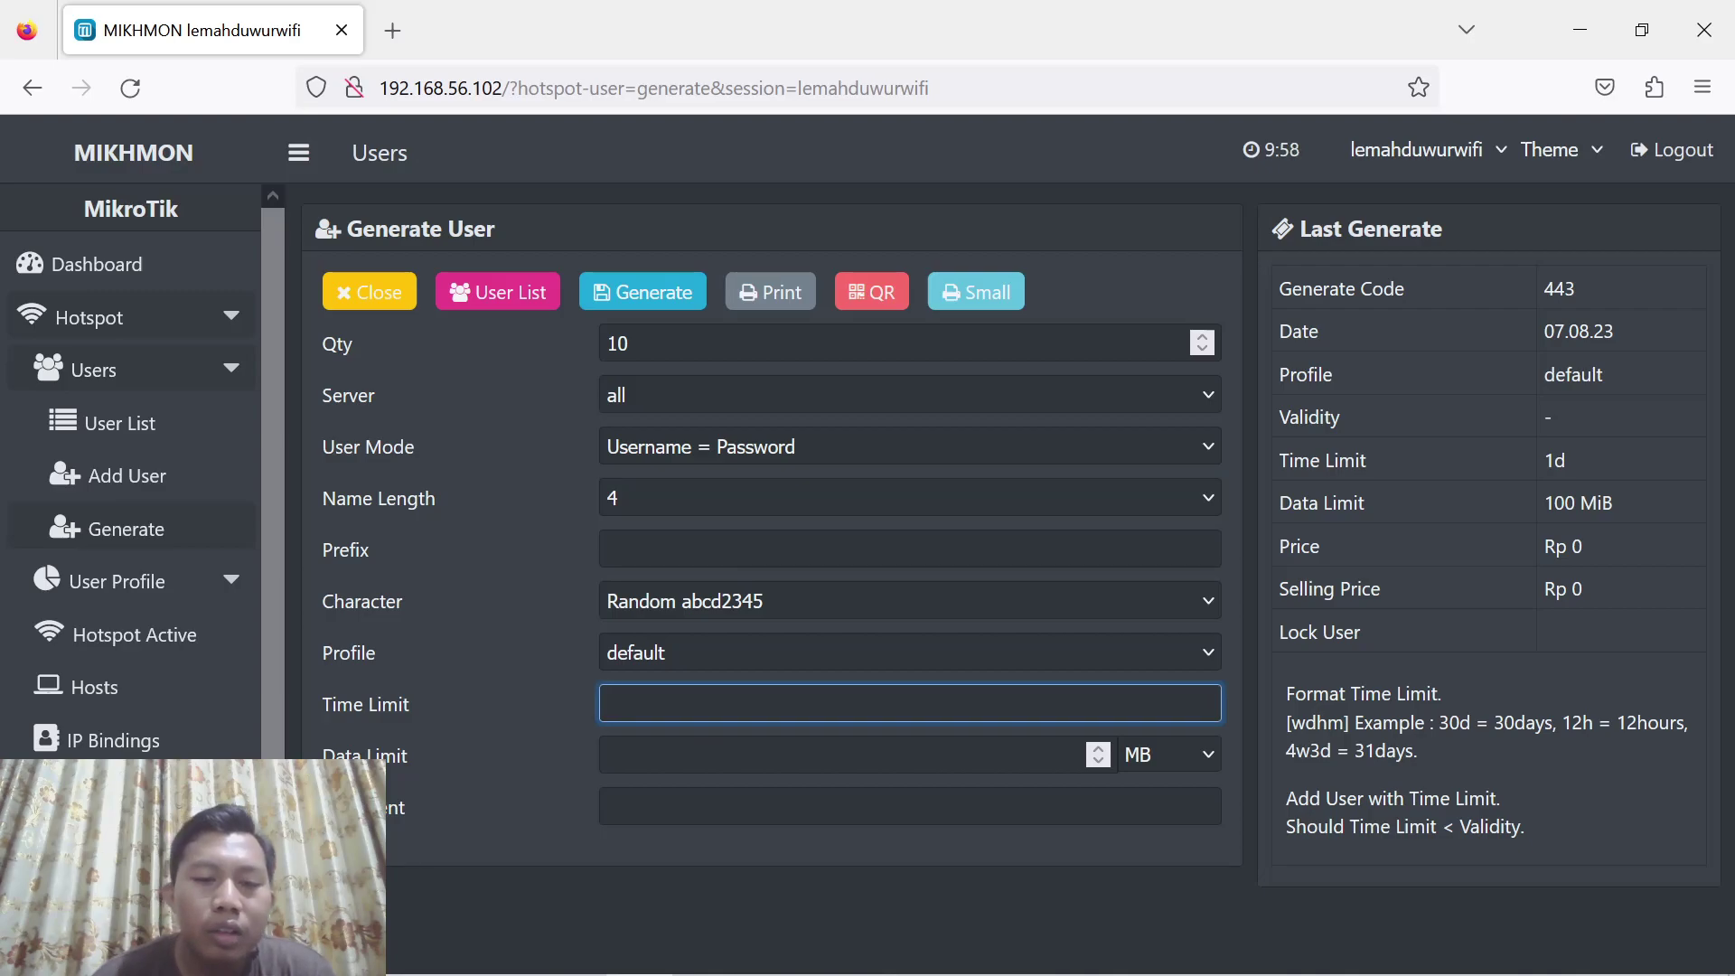
text(2h)
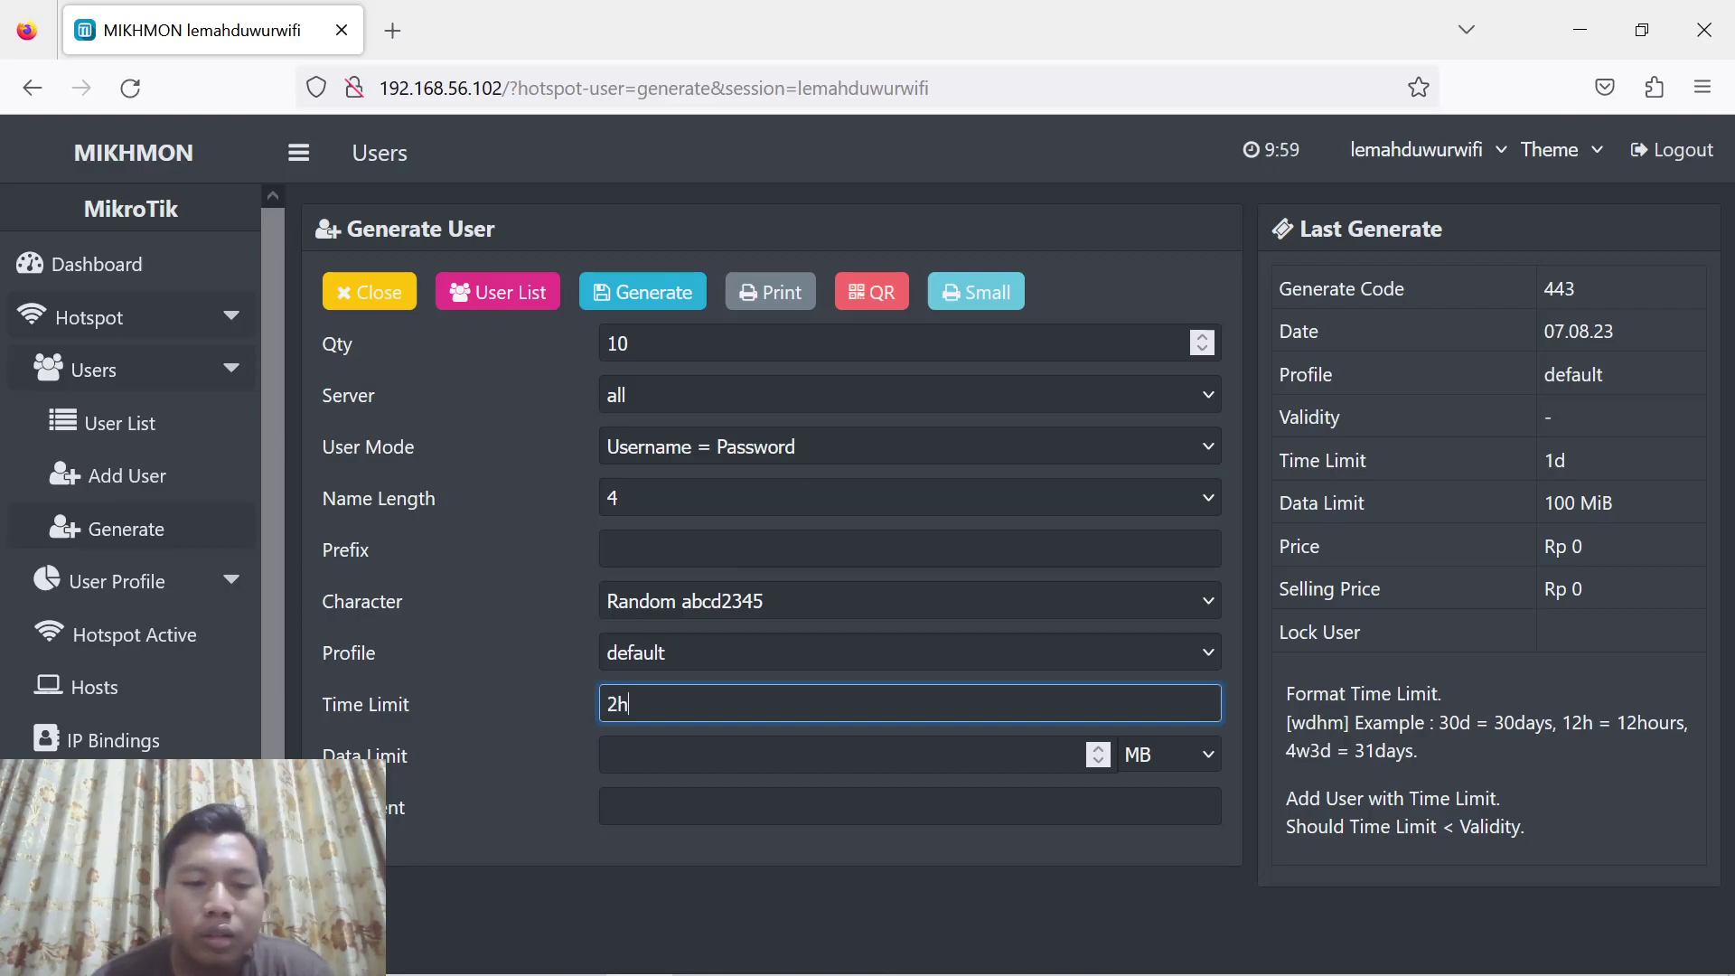
key(Tab)
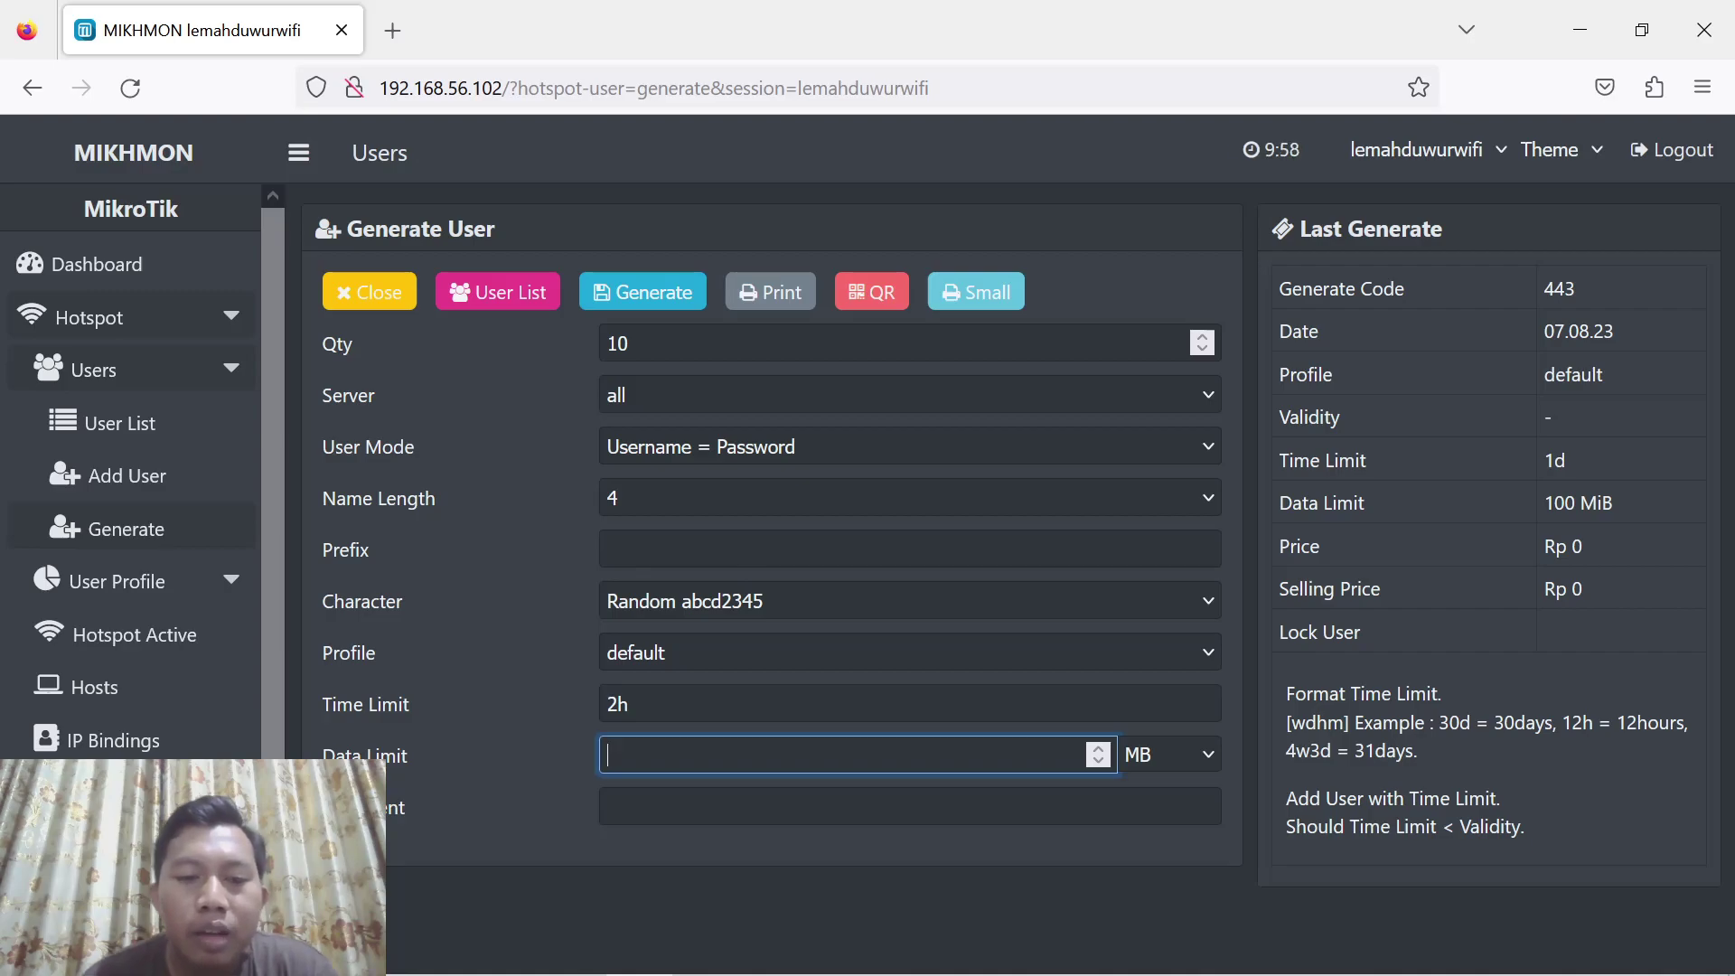
text(1)
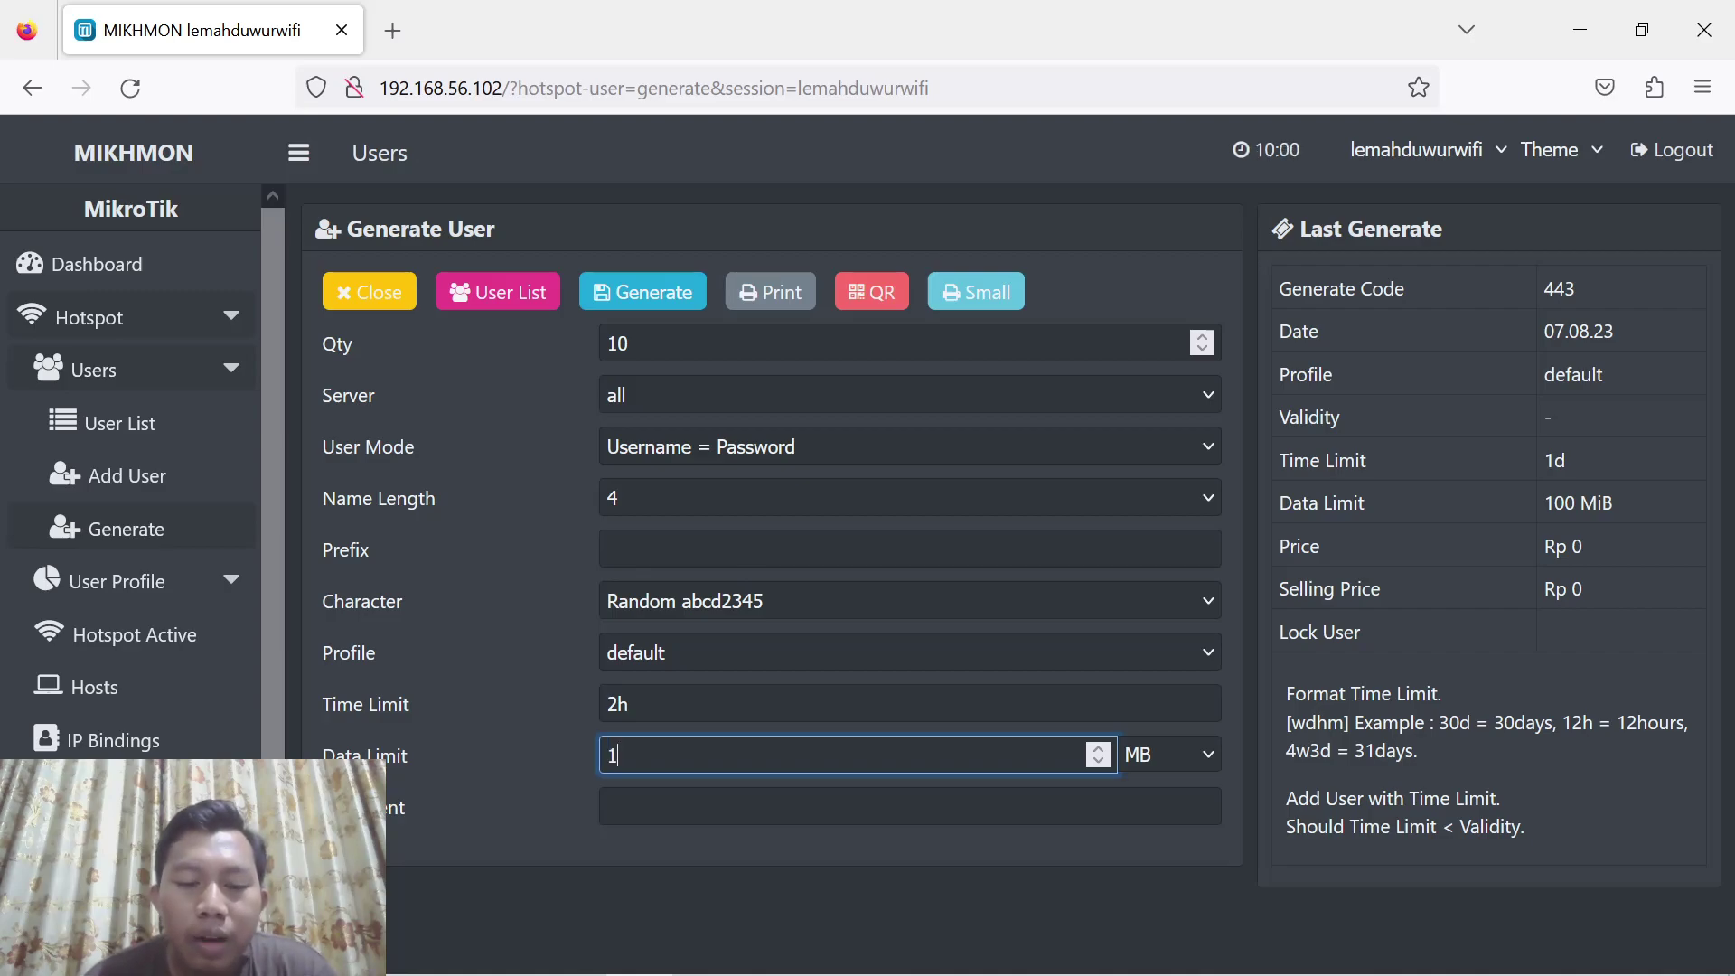
click(1187, 772)
click(1165, 826)
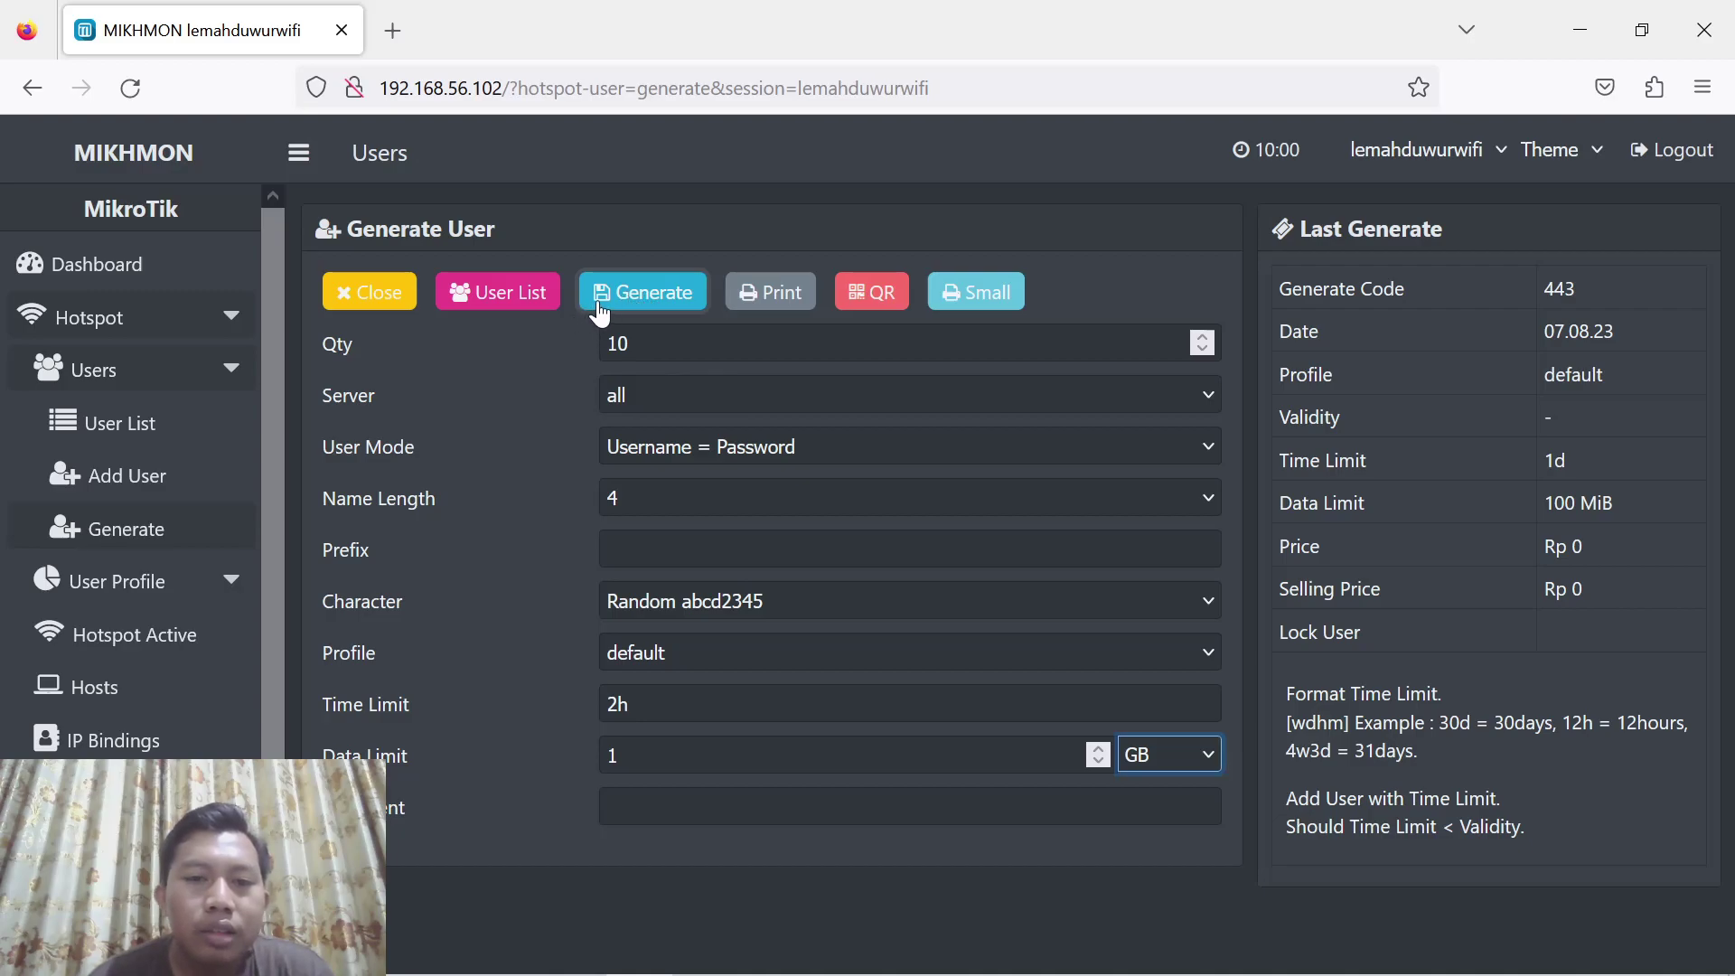
click(642, 299)
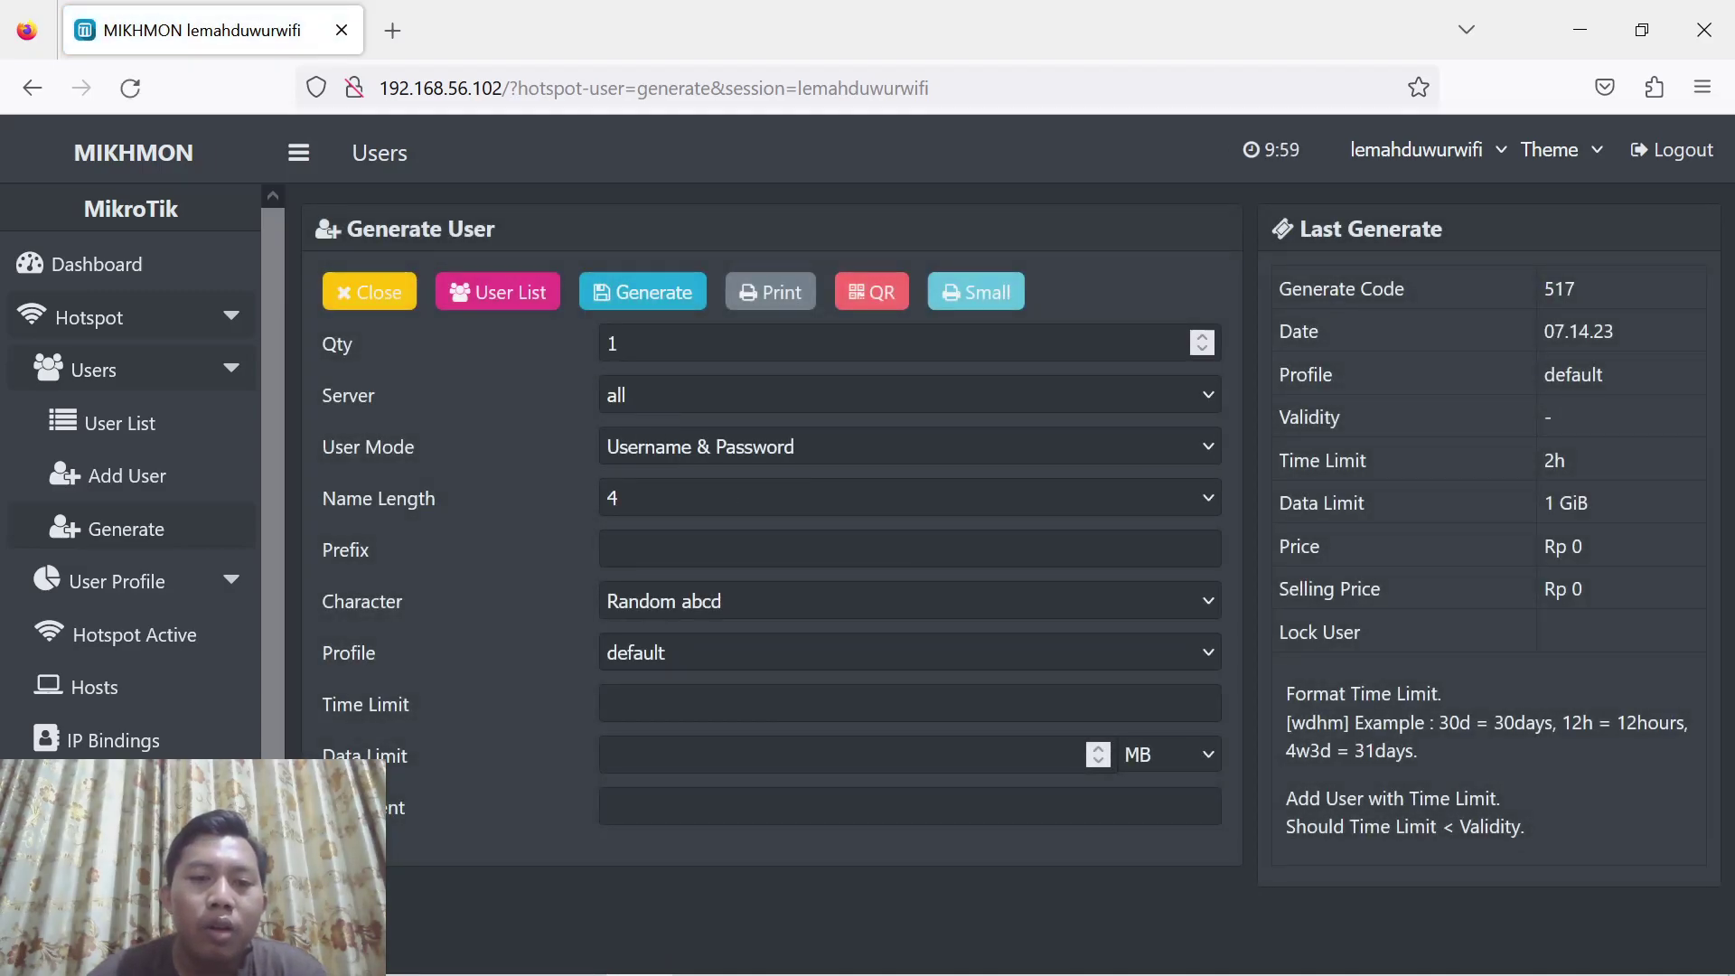
Set quantity 10, Username = Password mode and name length 4 for the next batch
click(632, 343)
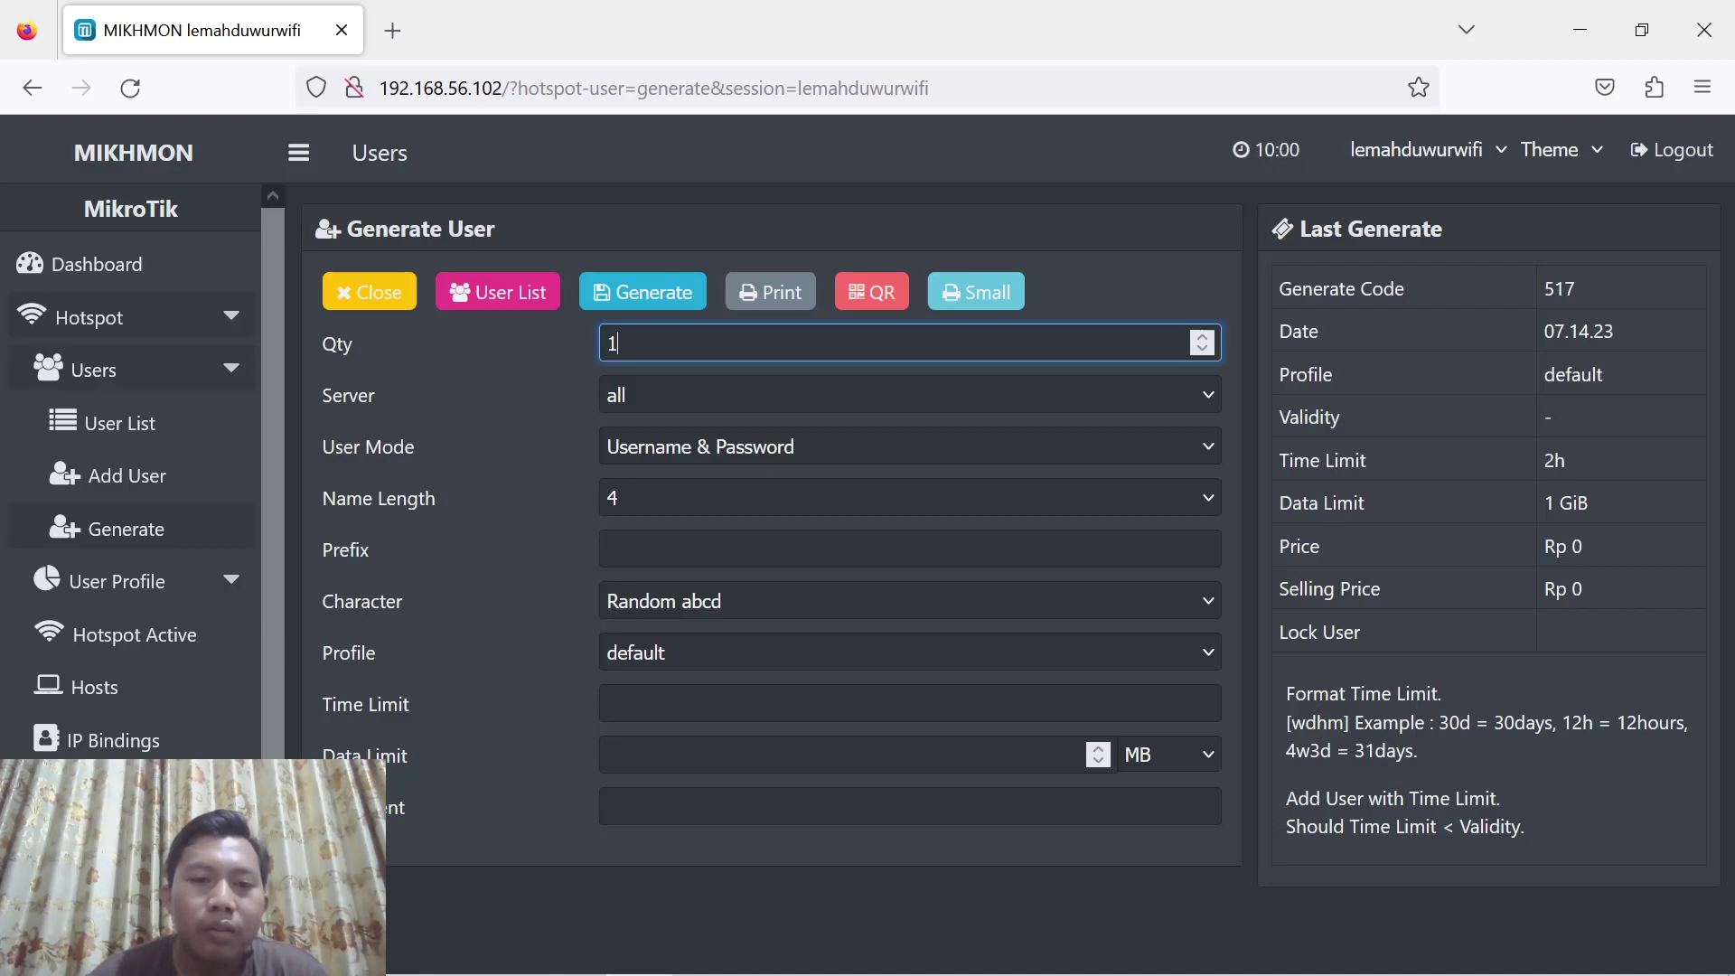
text(10)
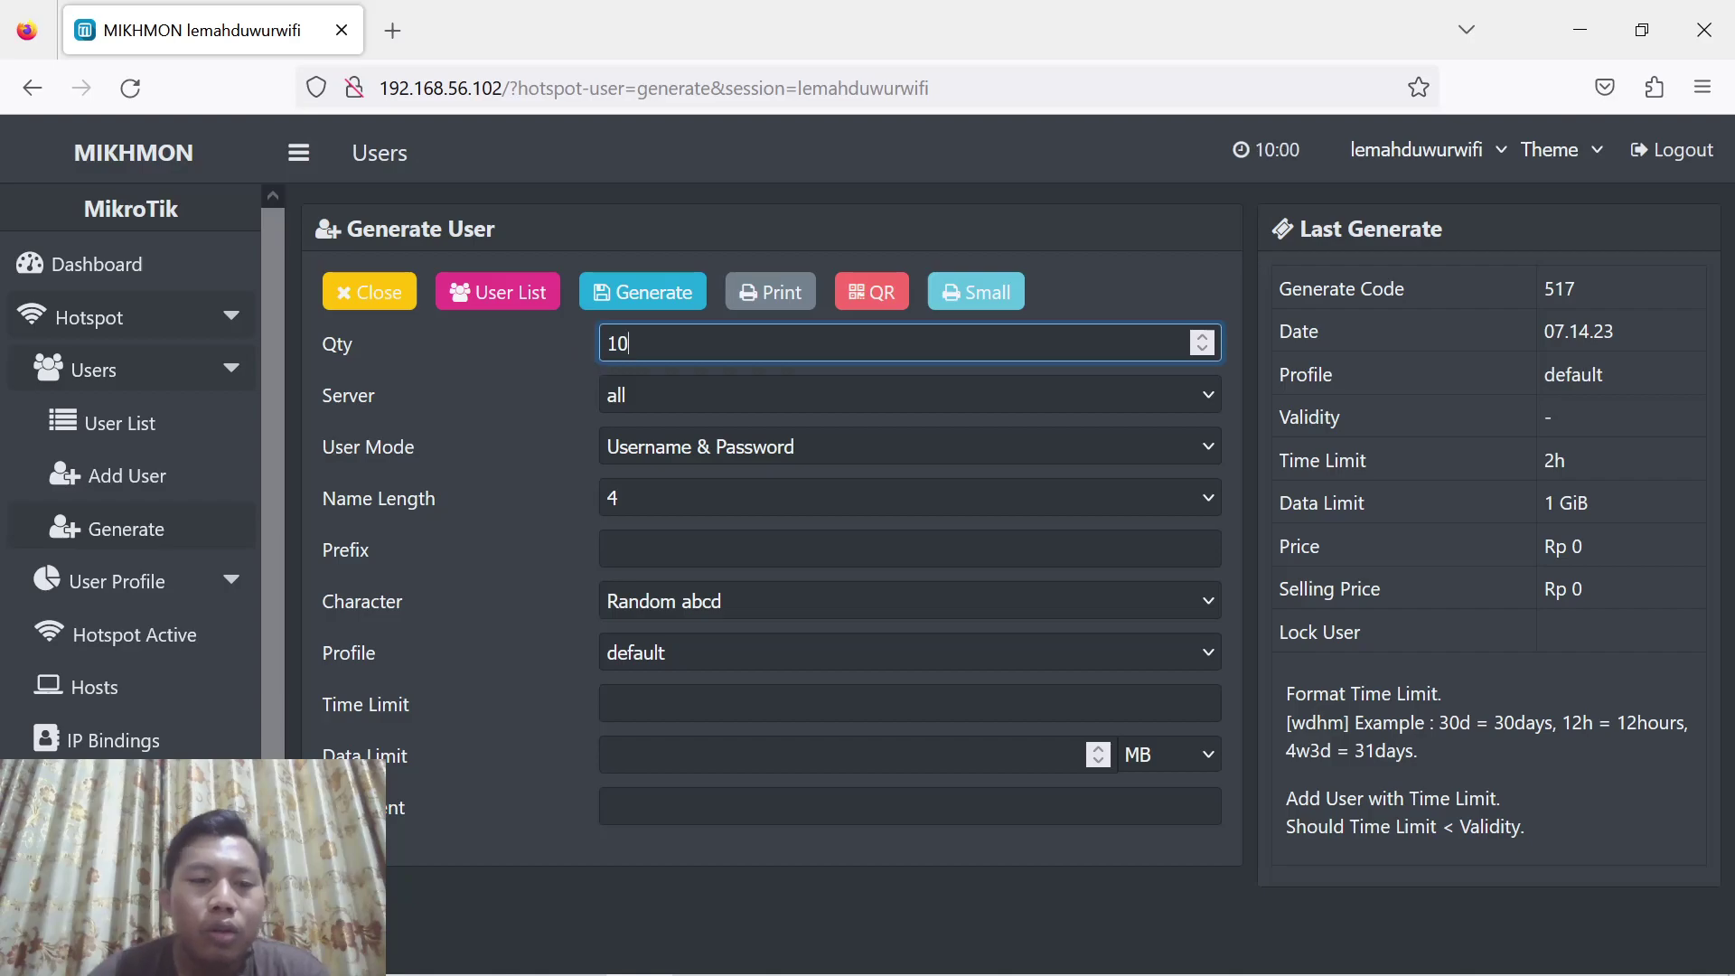
click(706, 447)
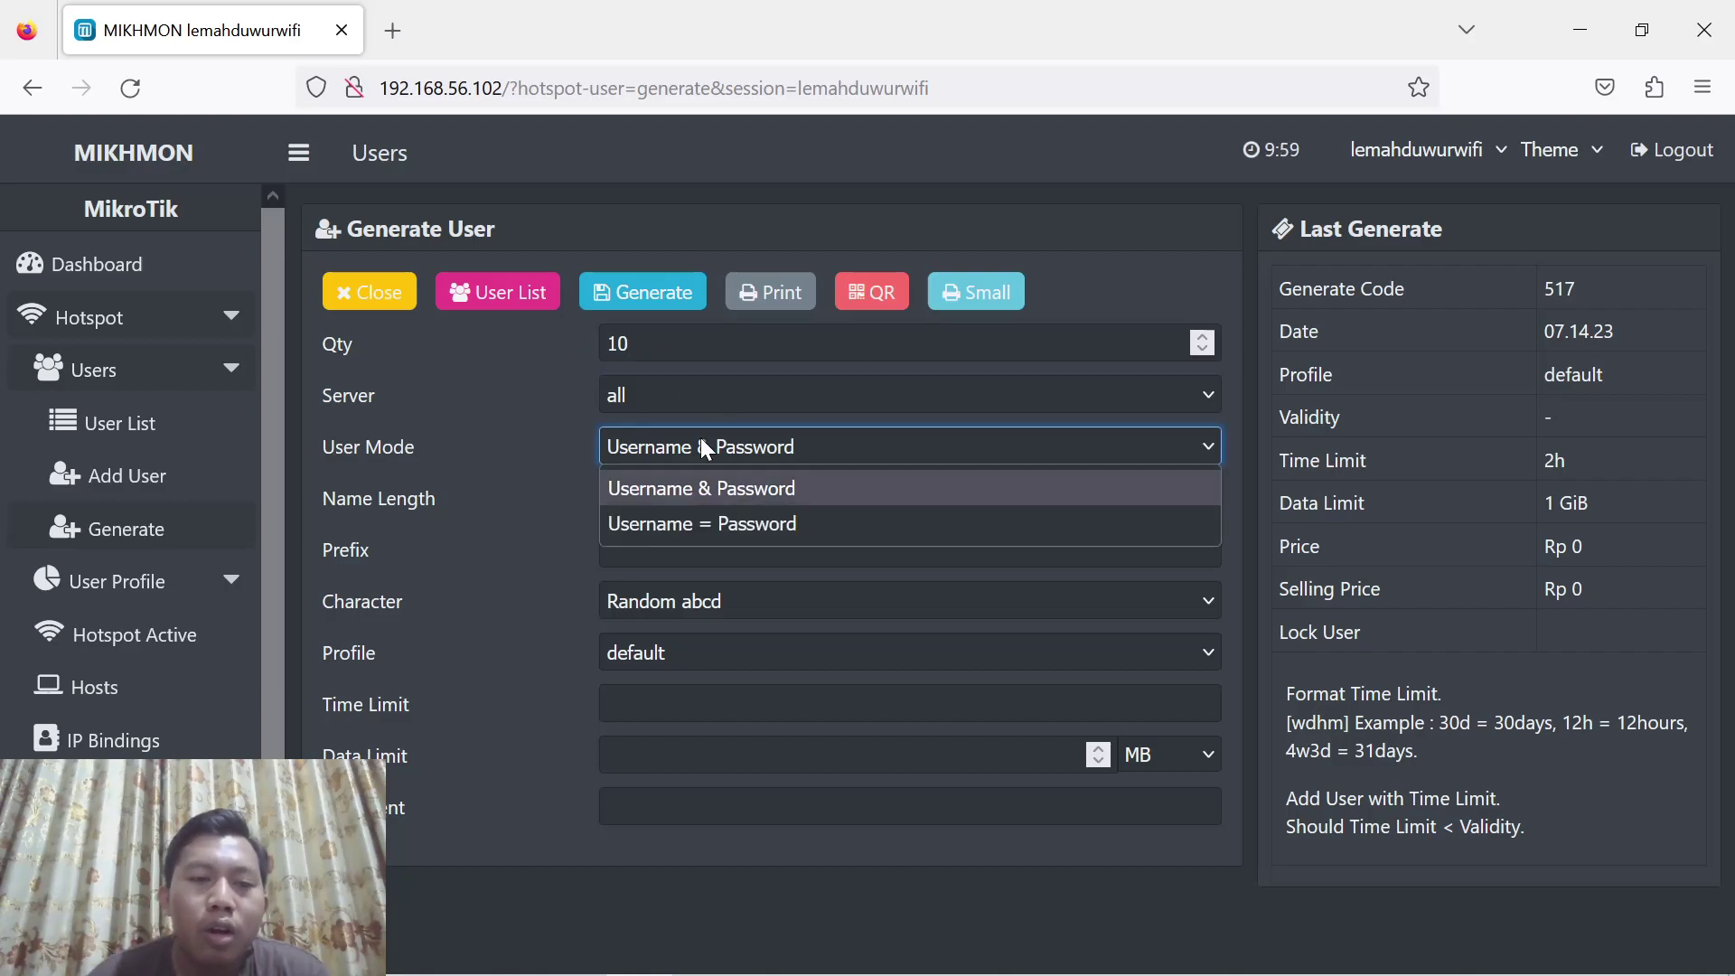
click(731, 524)
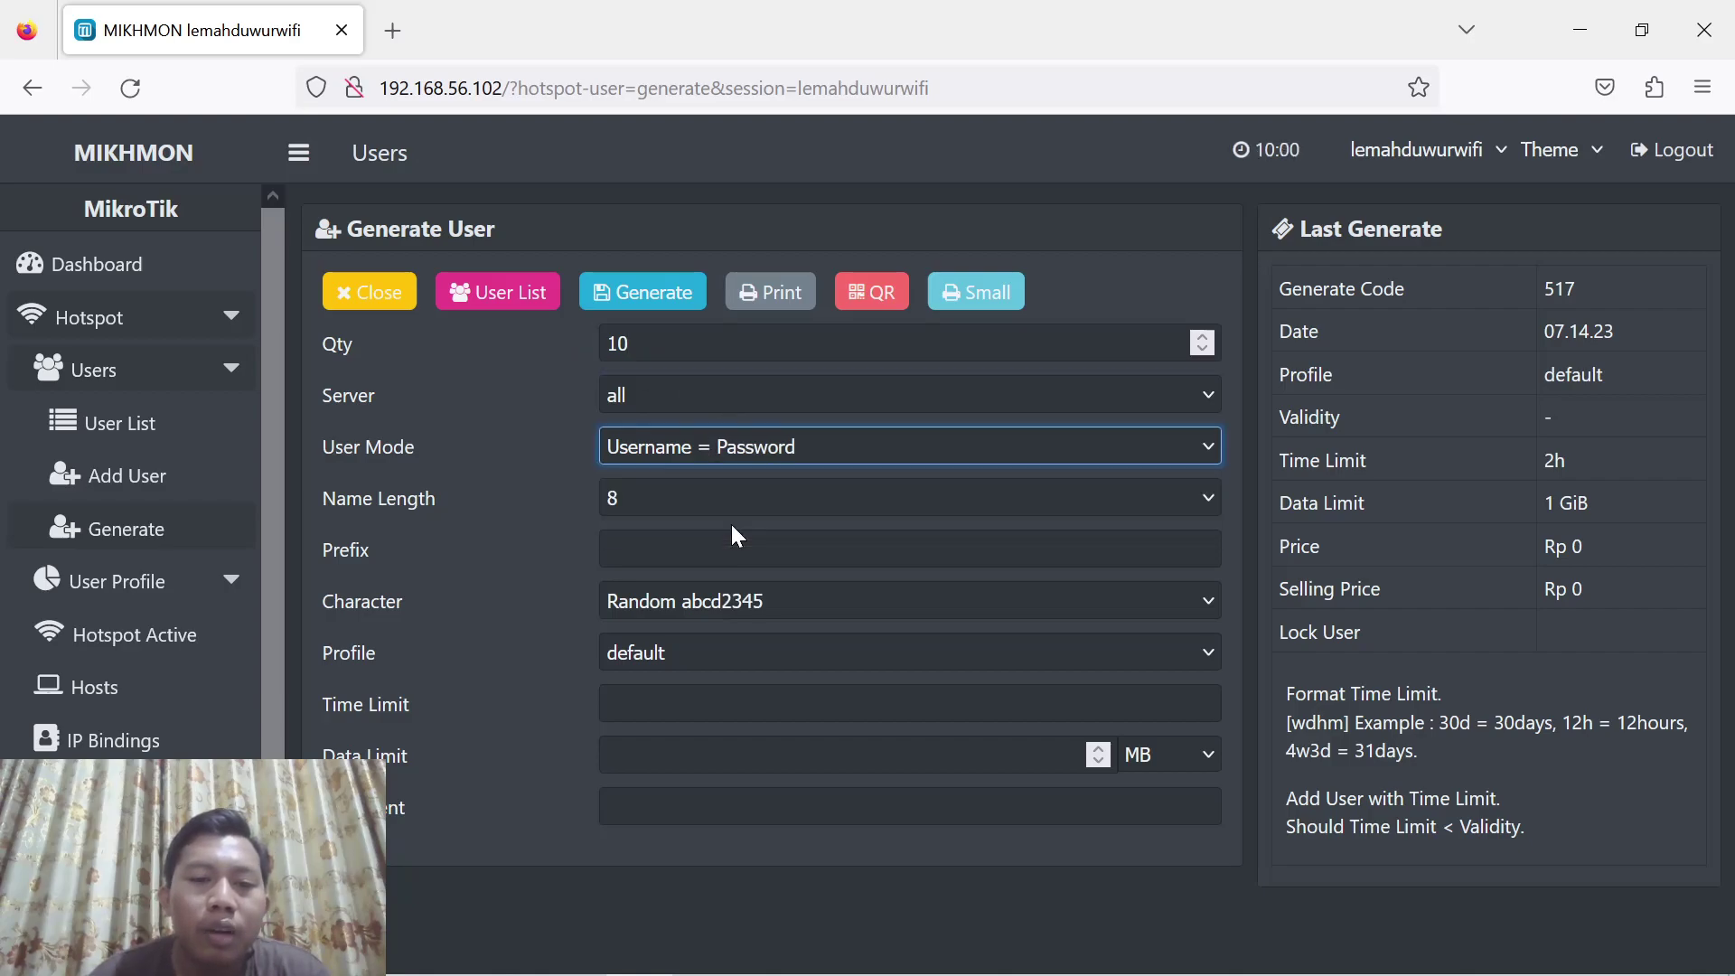
click(736, 504)
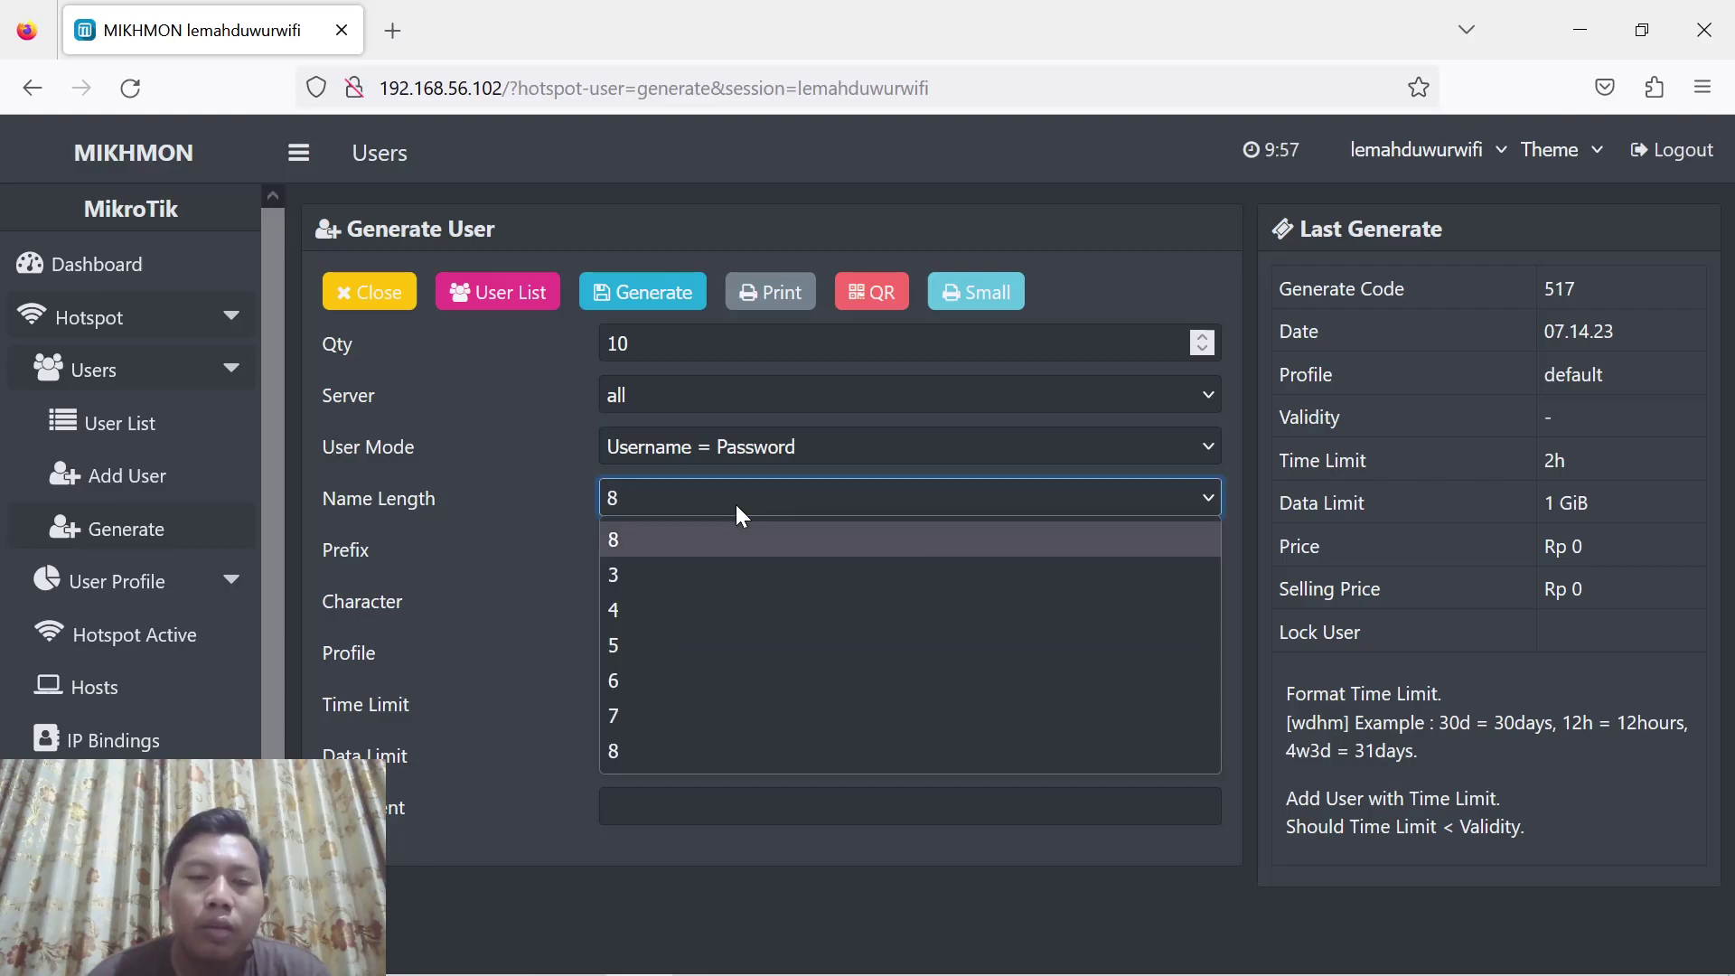
click(660, 620)
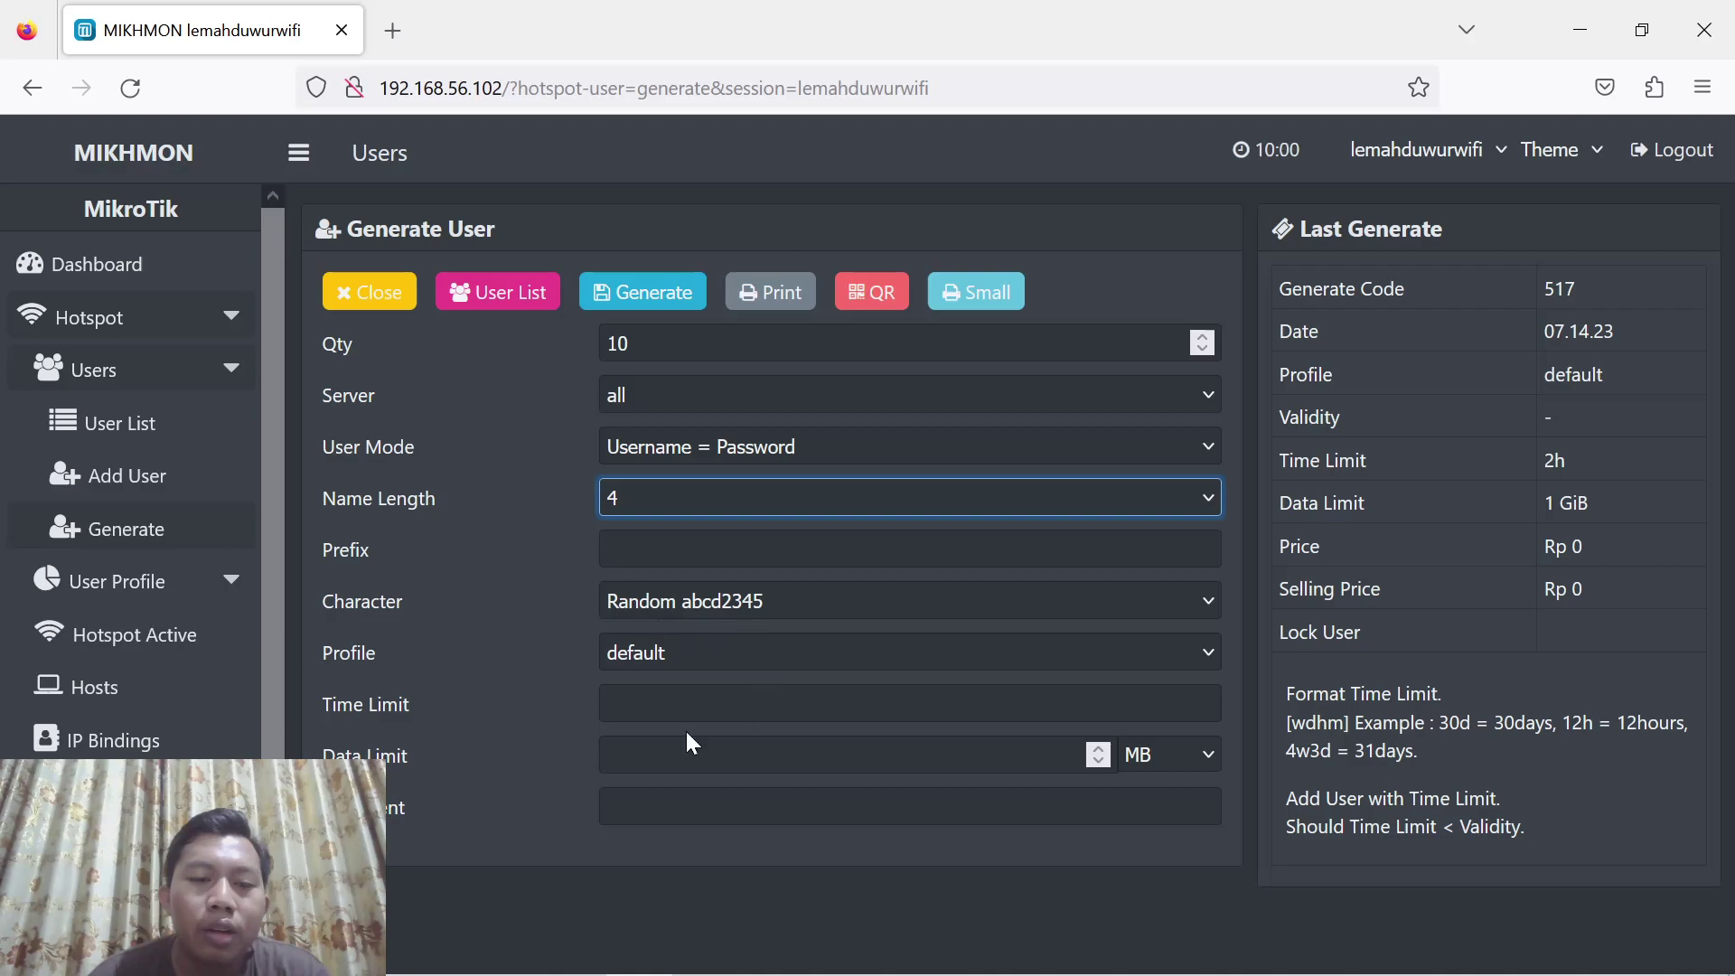
Set a 4h time limit and 2 GB data limit, then generate the batch
click(750, 702)
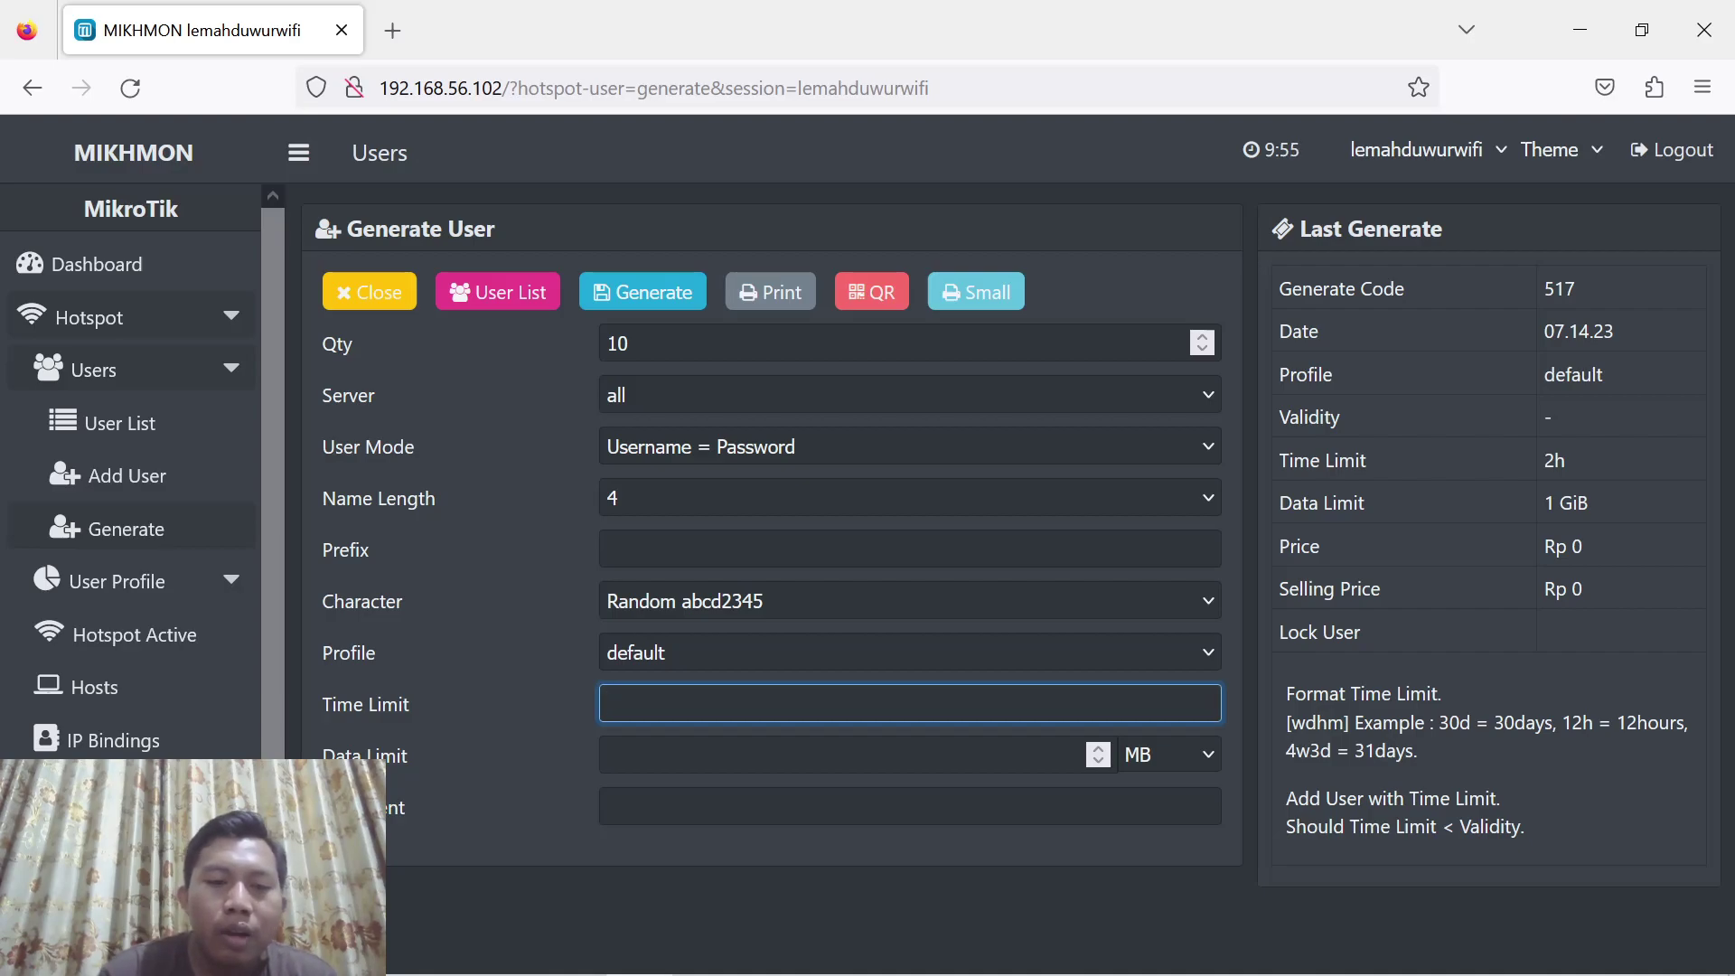
text(4h)
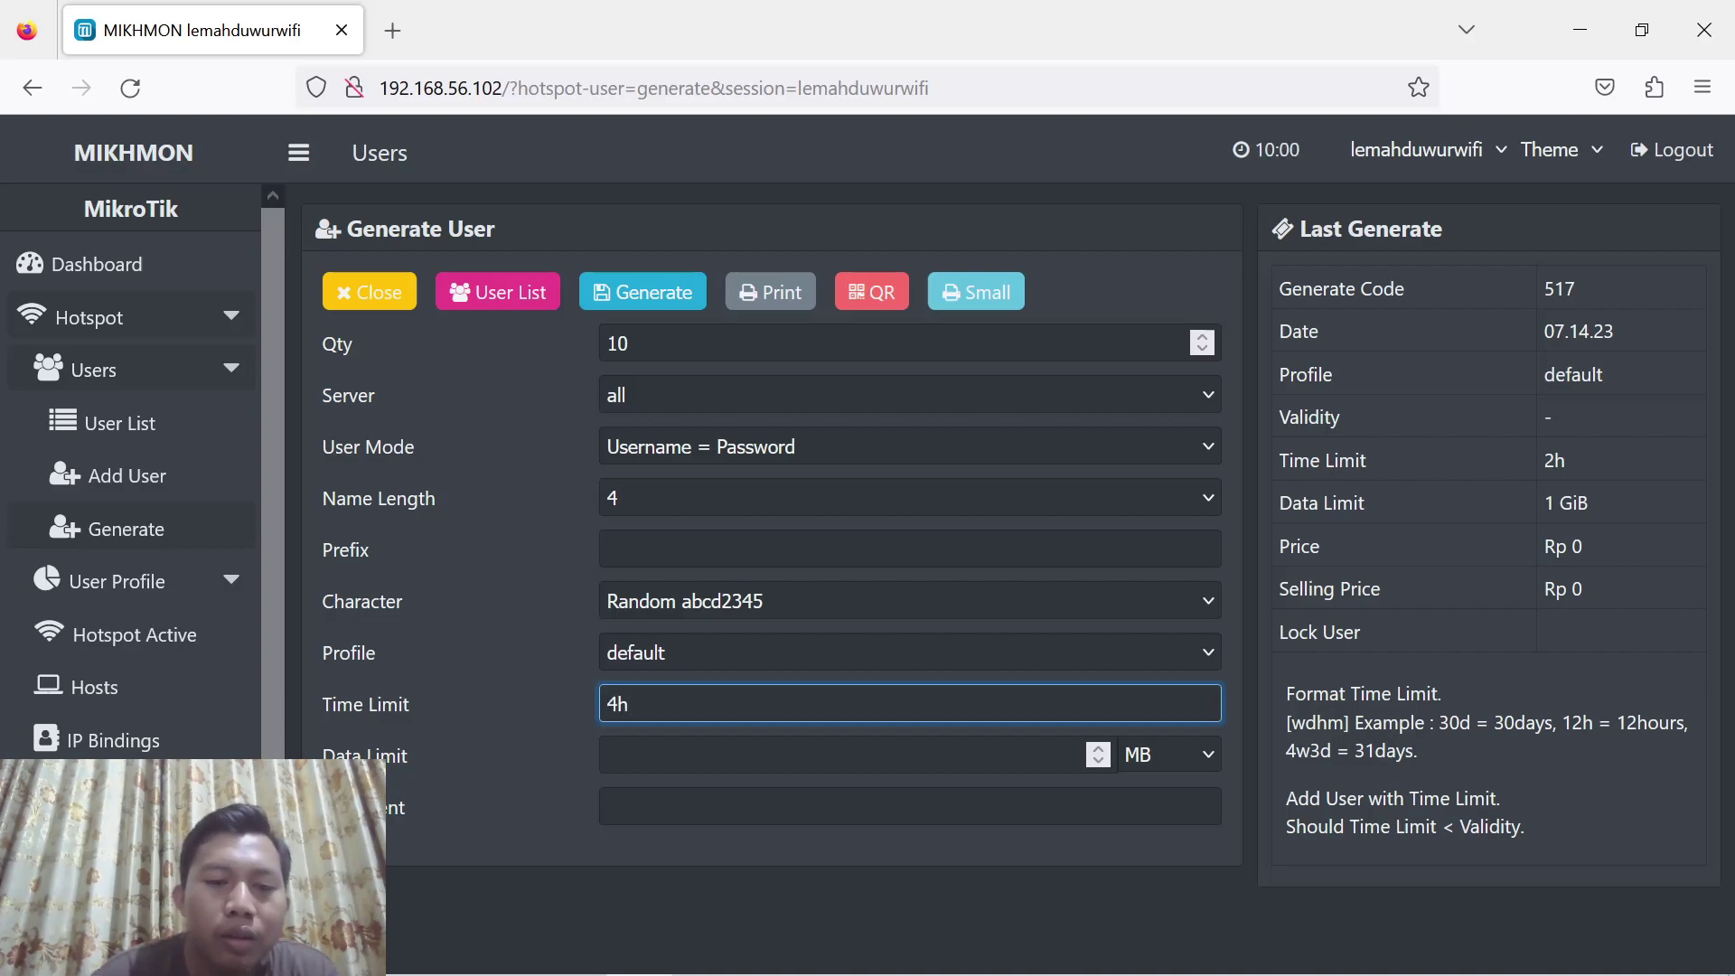
key(Tab)
text(2)
click(1237, 753)
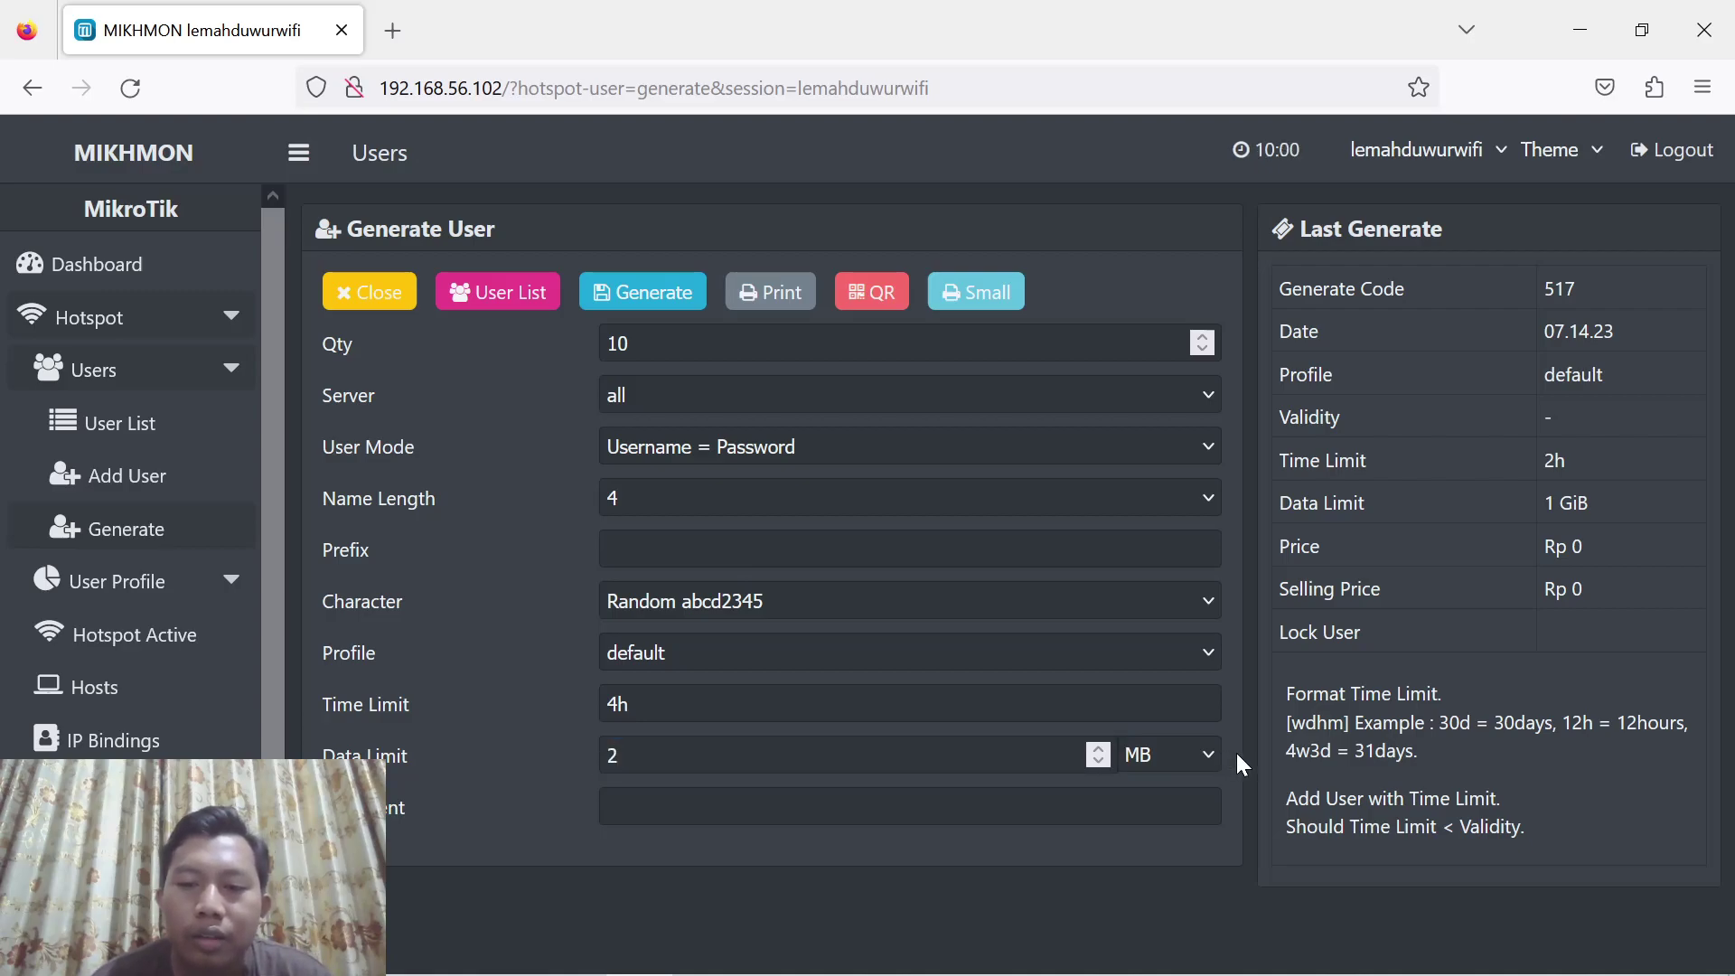
click(1190, 754)
click(1146, 822)
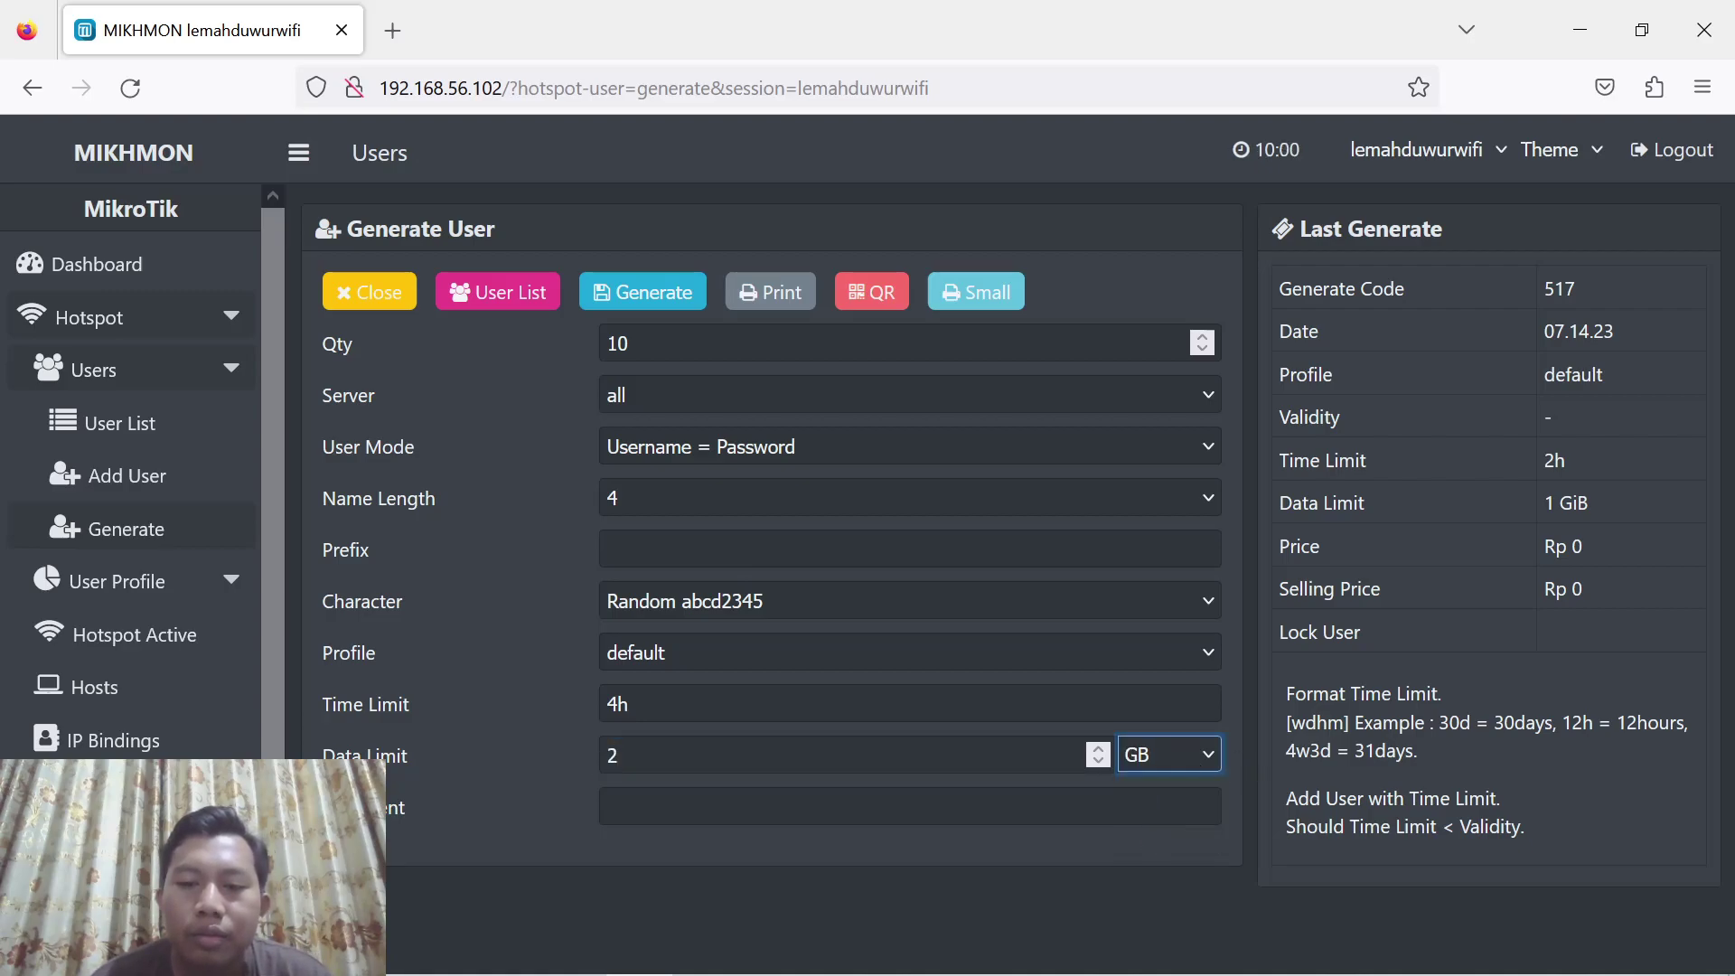
click(640, 295)
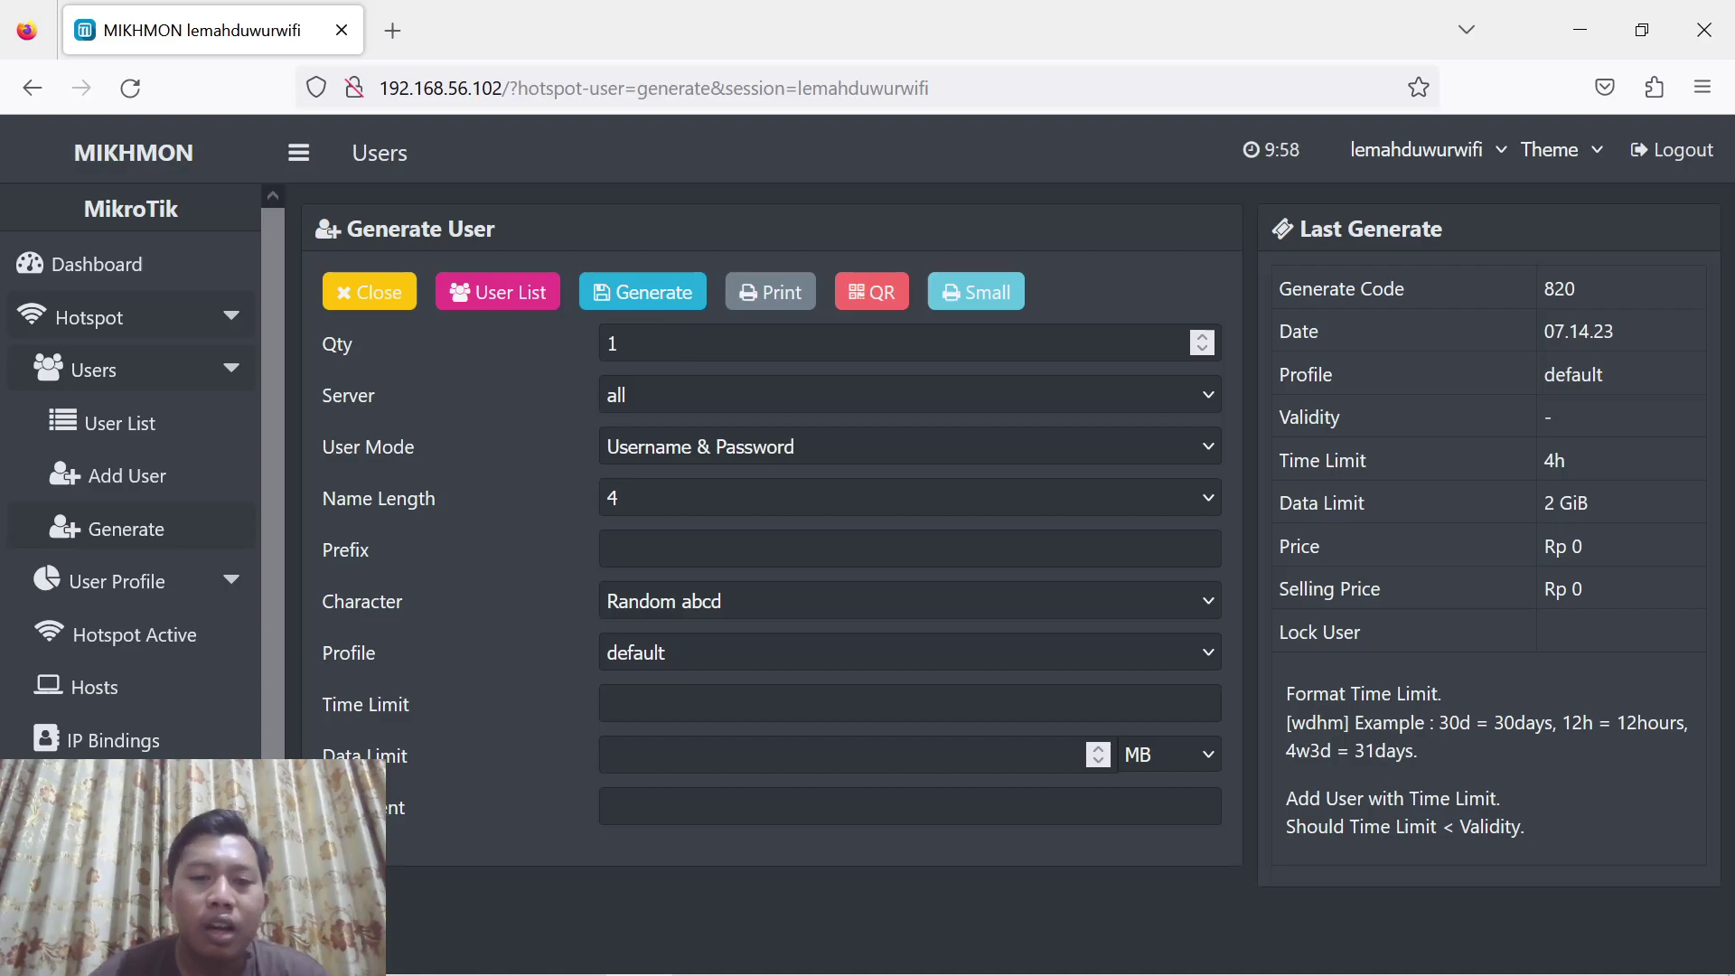
Set quantity 10, Username = Password mode and 4-character names for the third batch
click(620, 343)
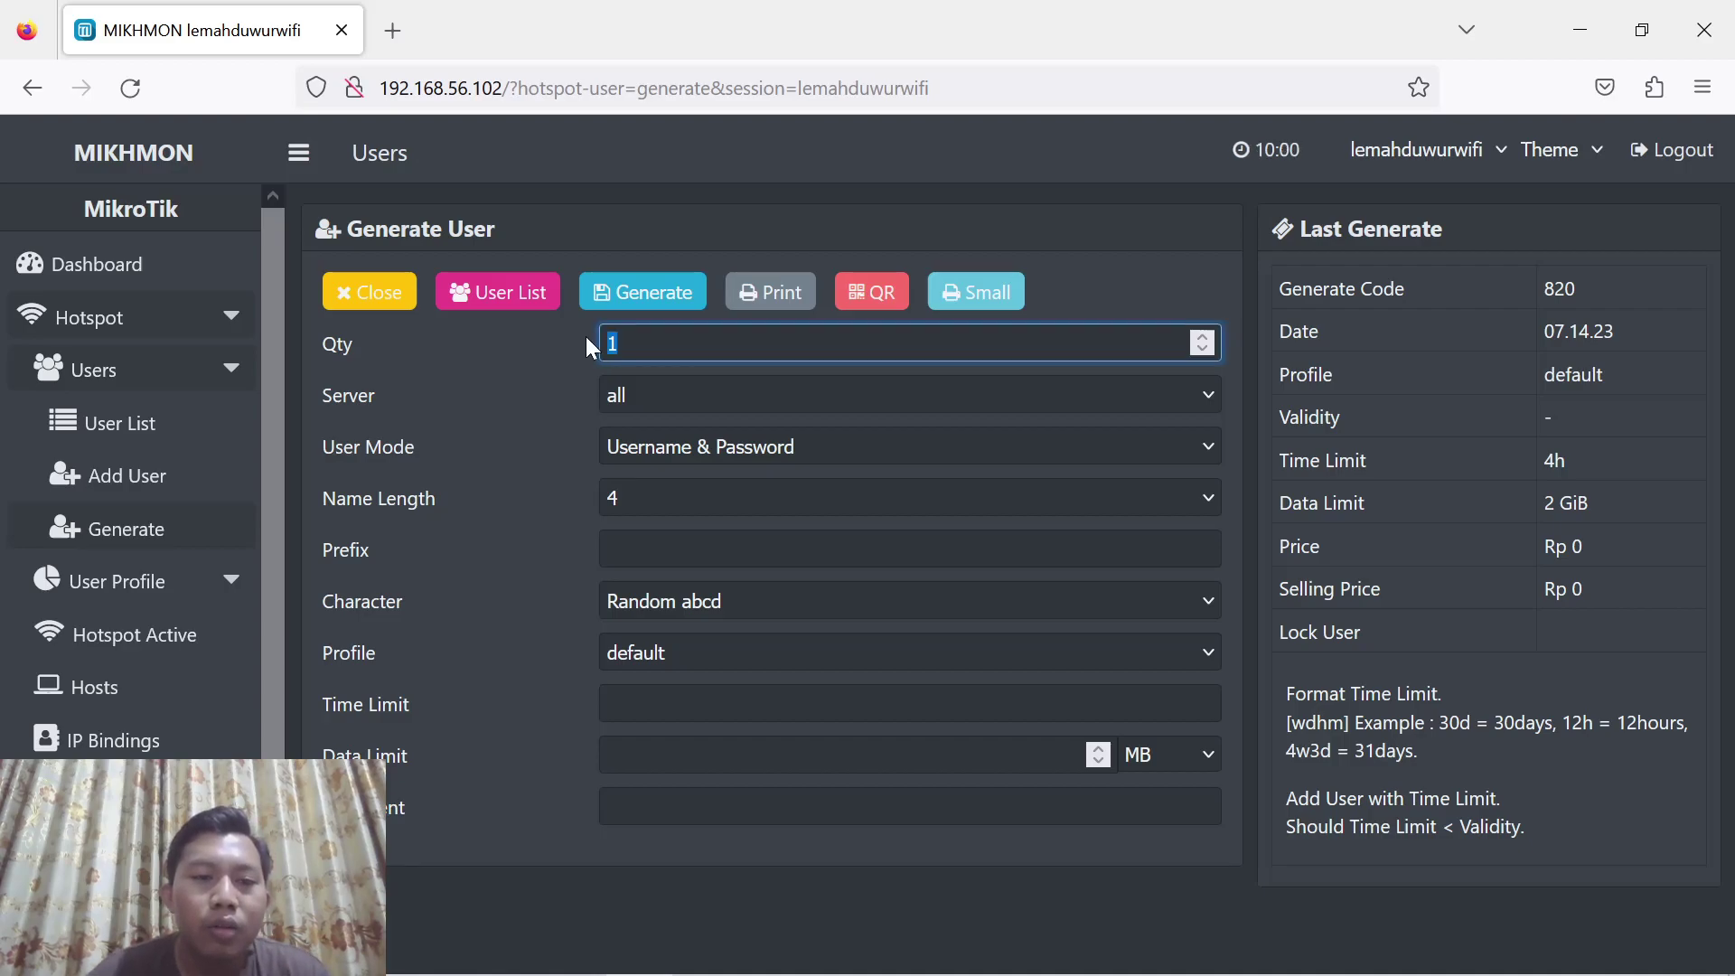
text(1)
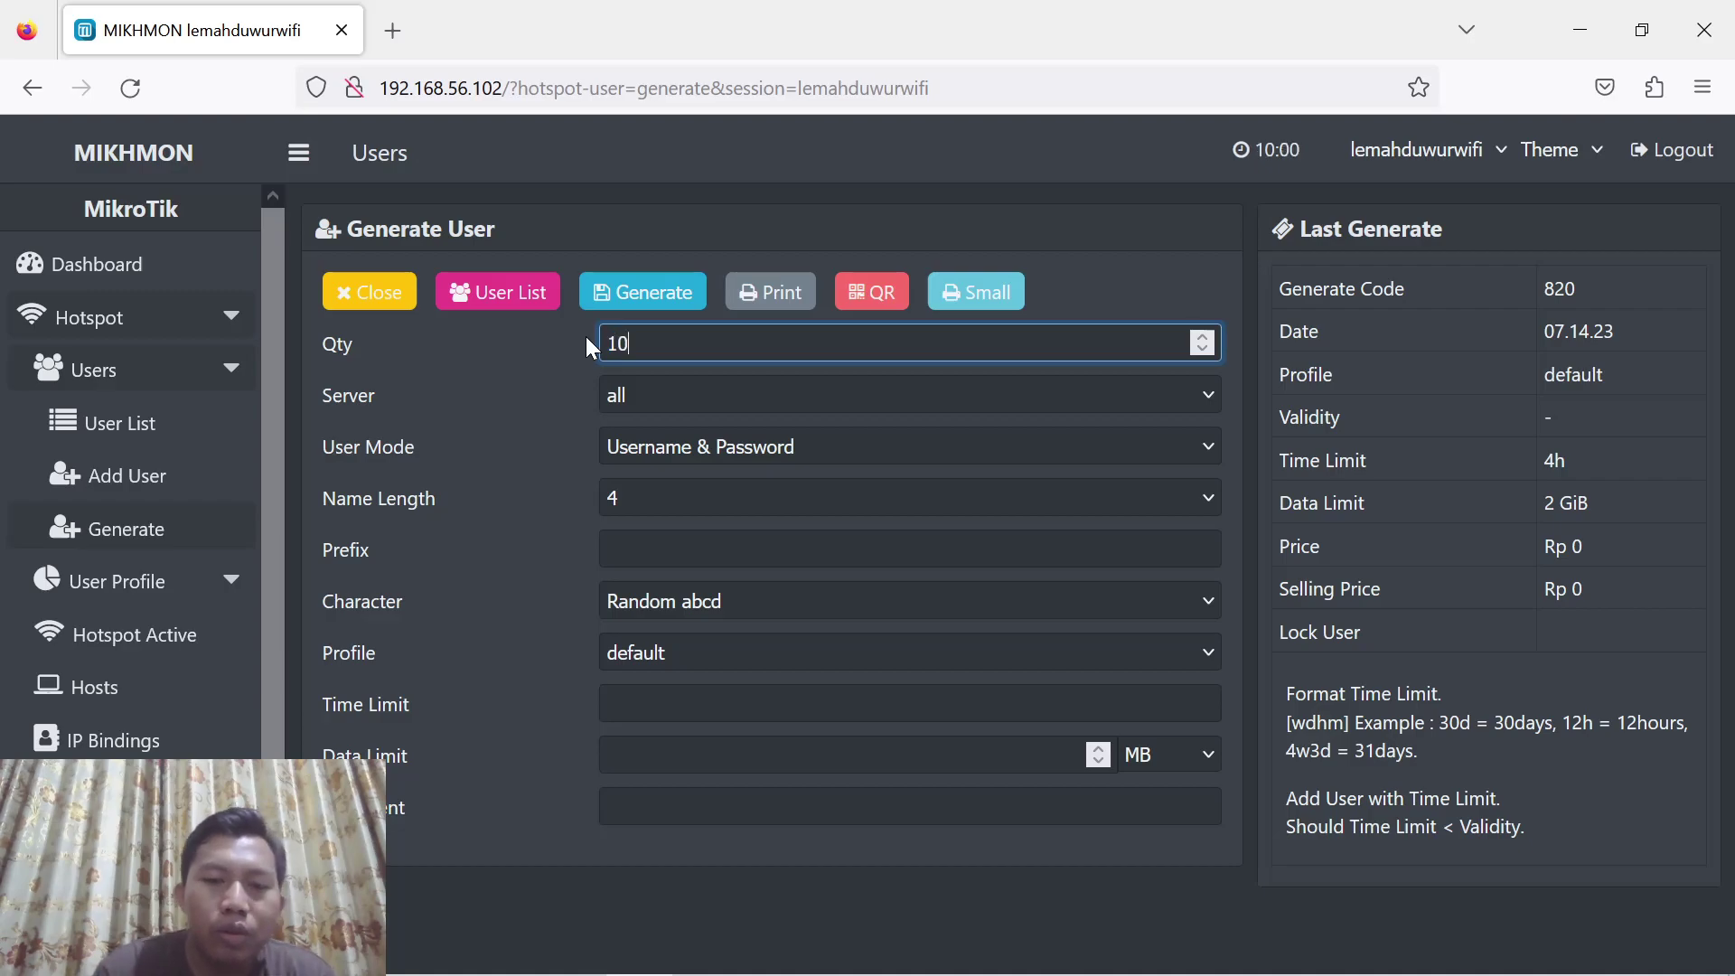
click(692, 441)
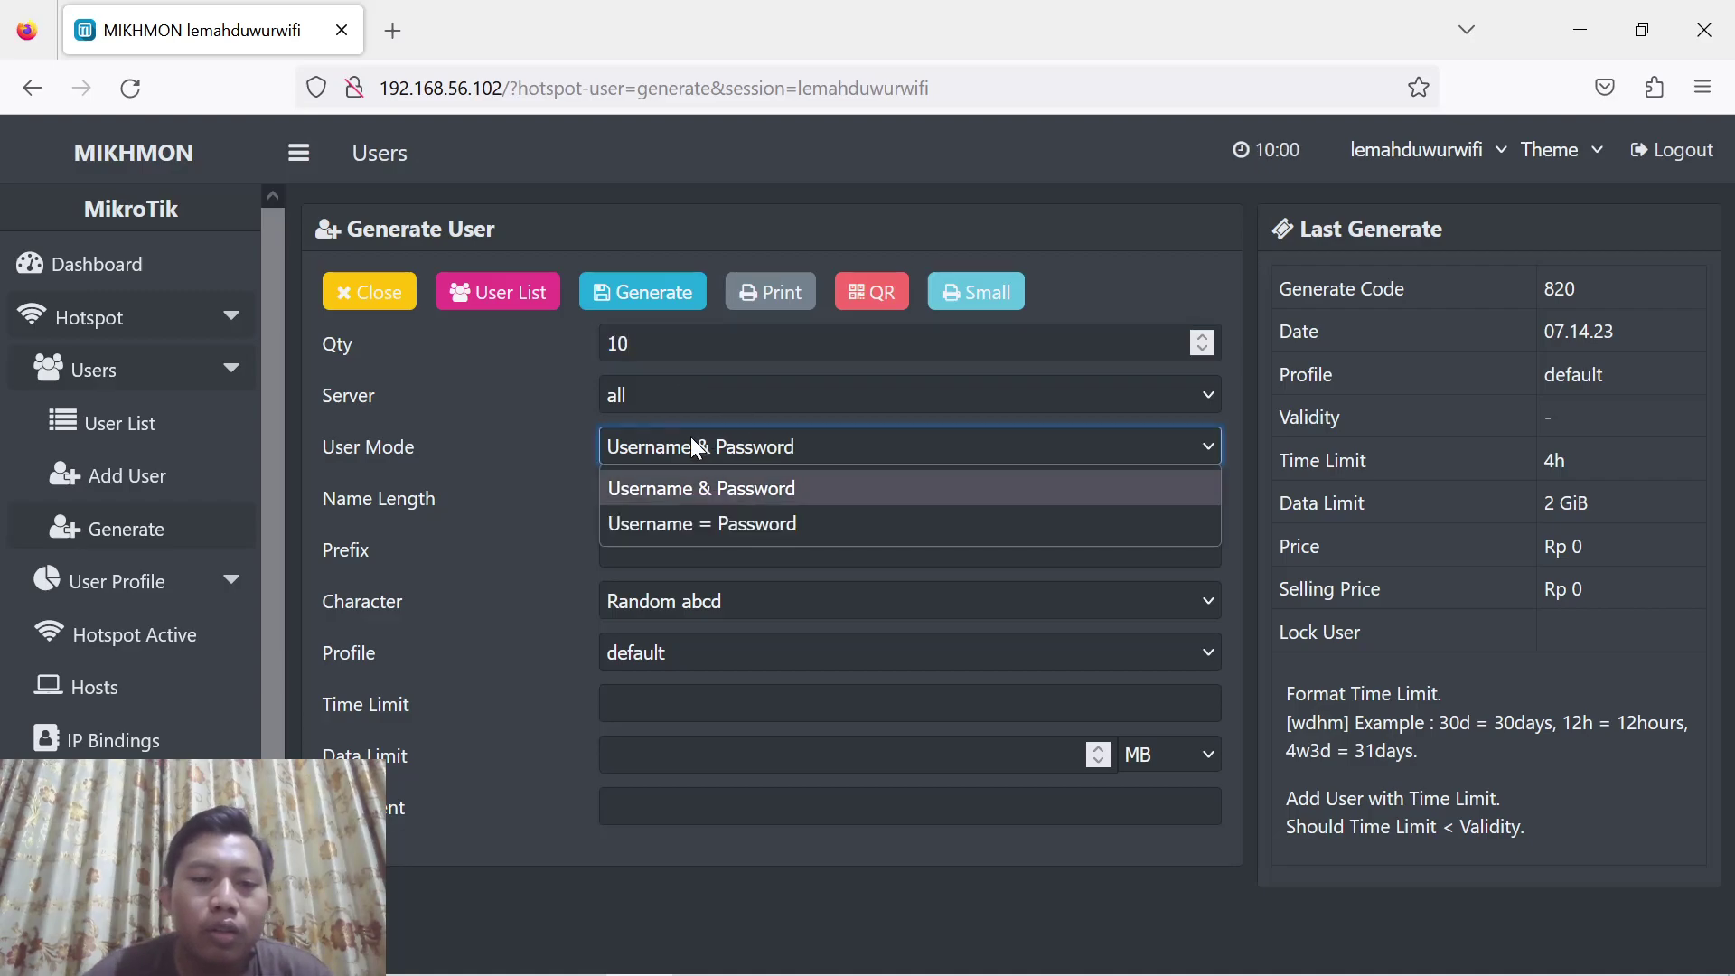
click(708, 525)
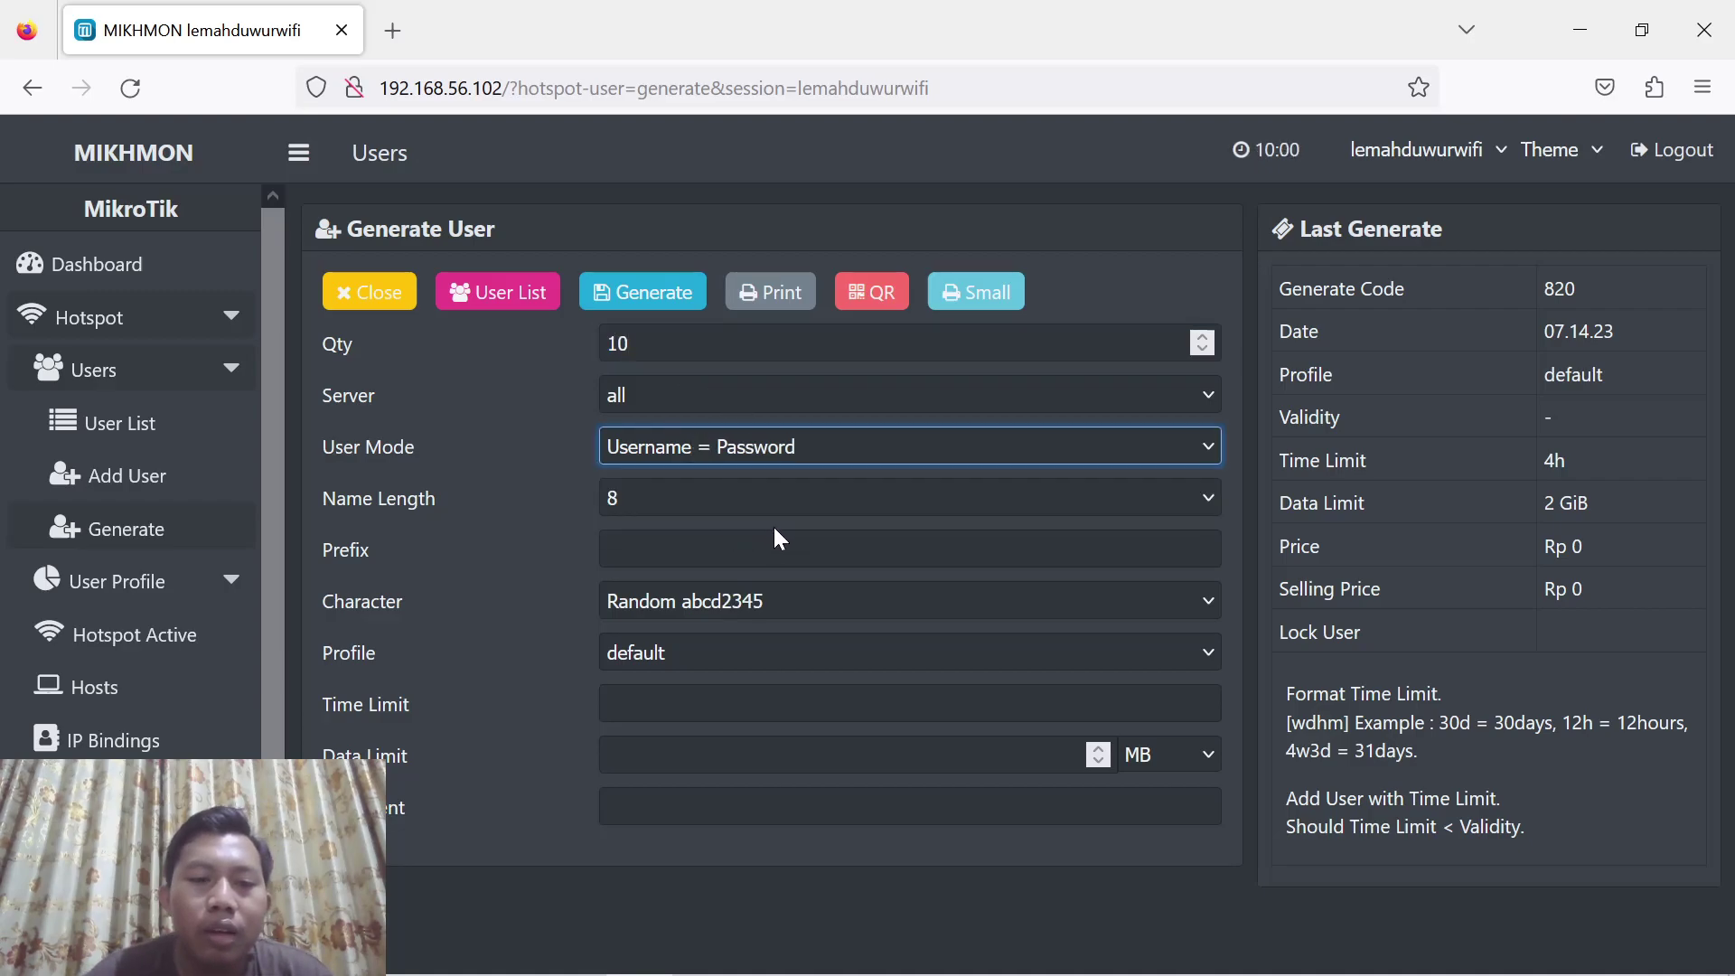
click(680, 497)
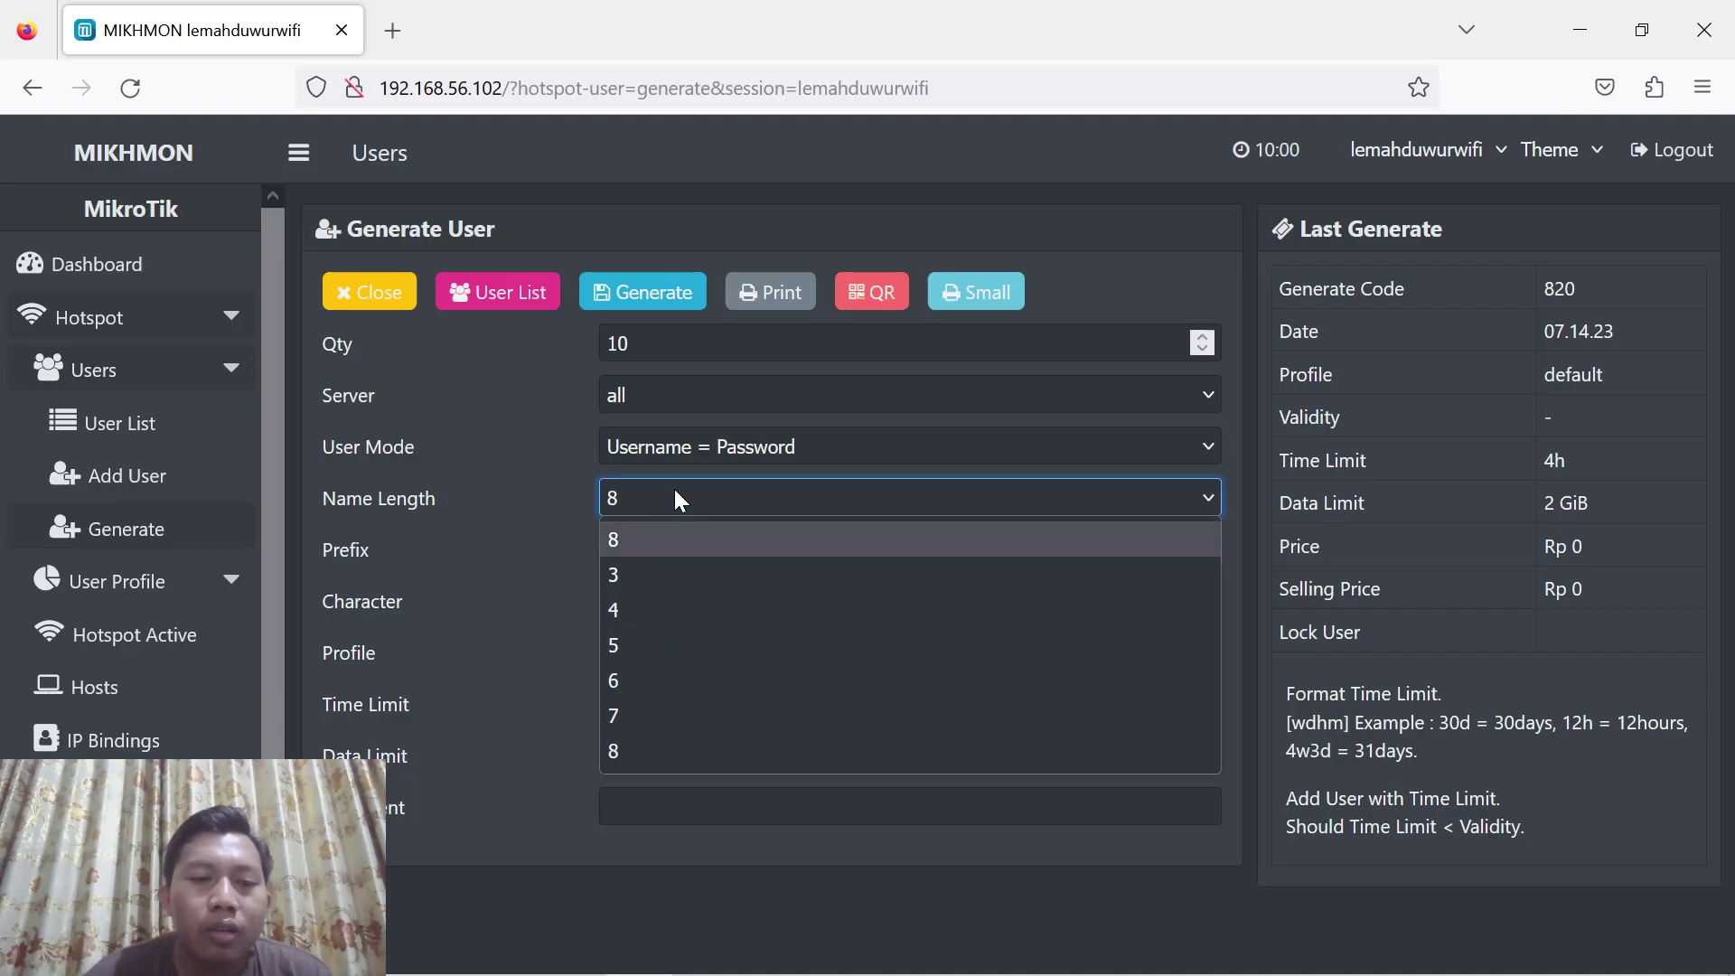
click(644, 610)
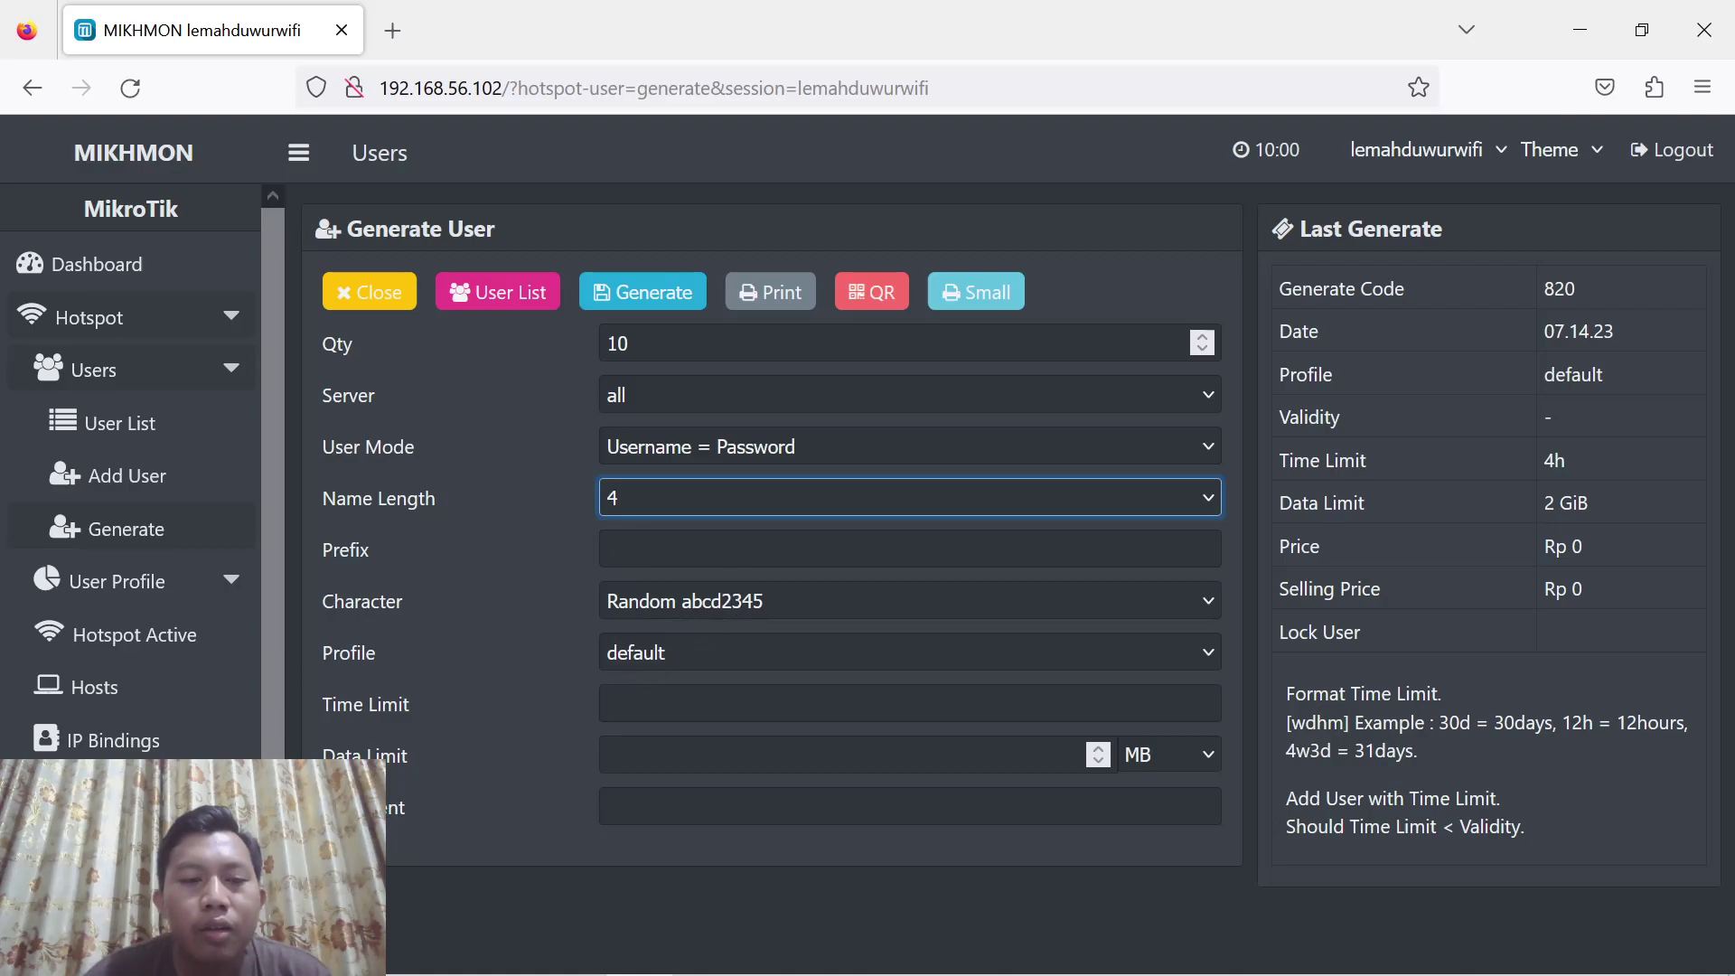
Set a 6h time limit and 3 GB data limit, then generate the batch
click(903, 703)
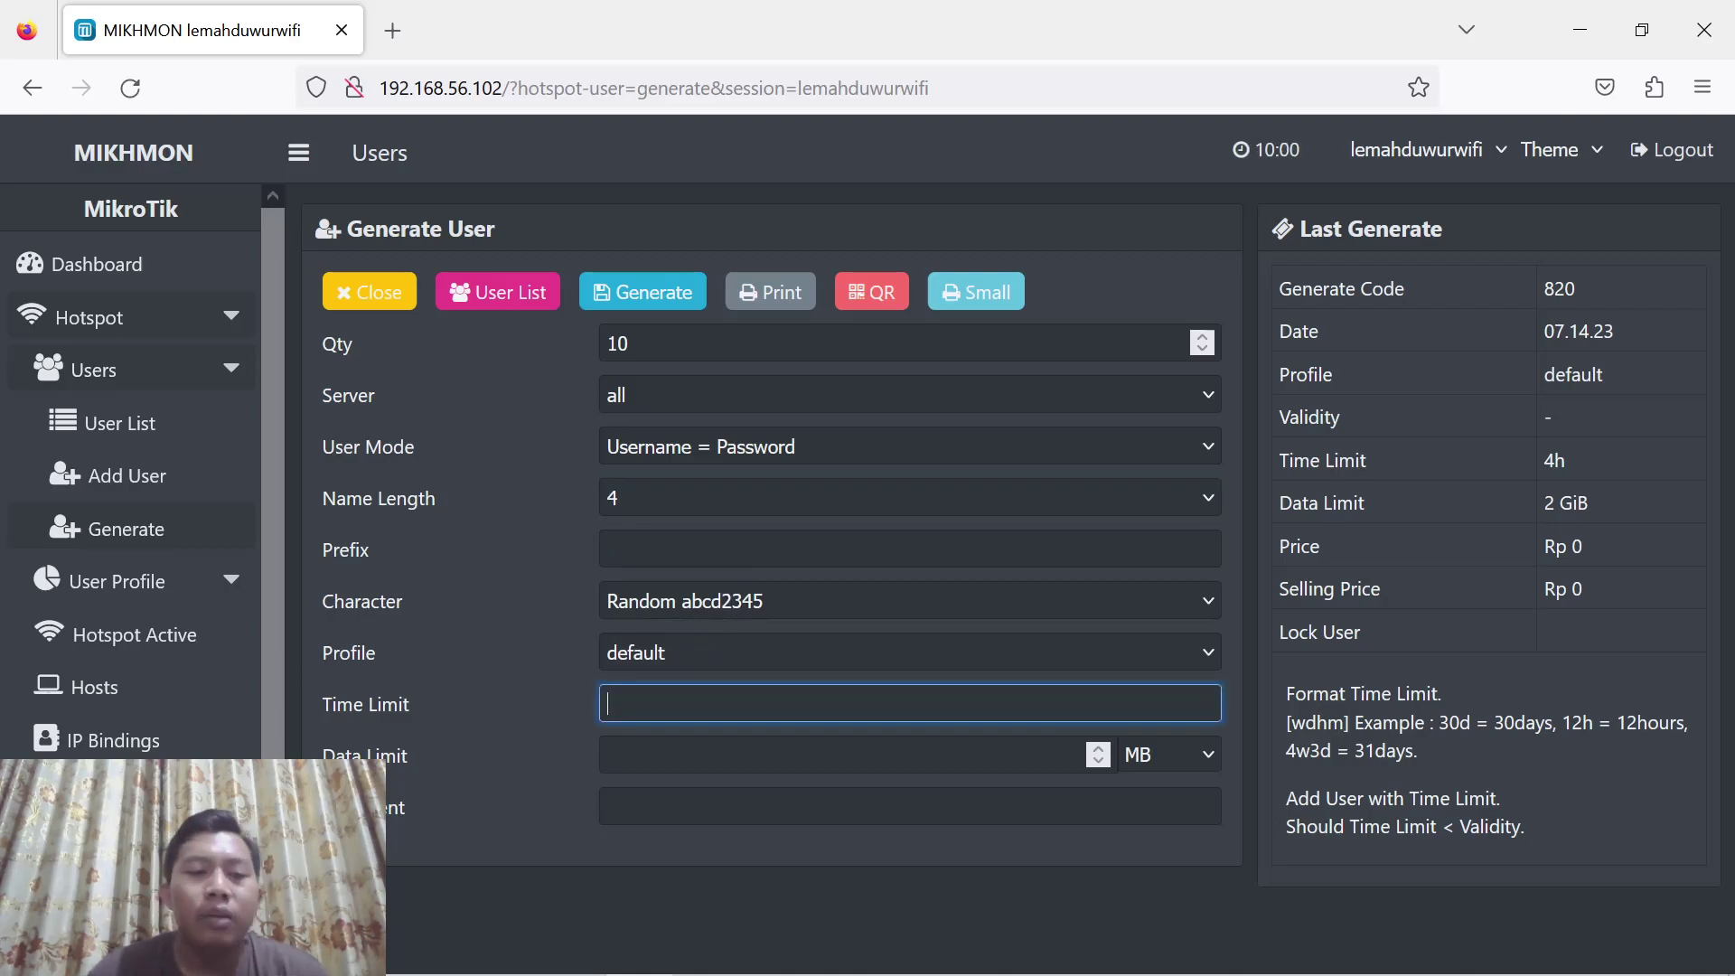
text(6h)
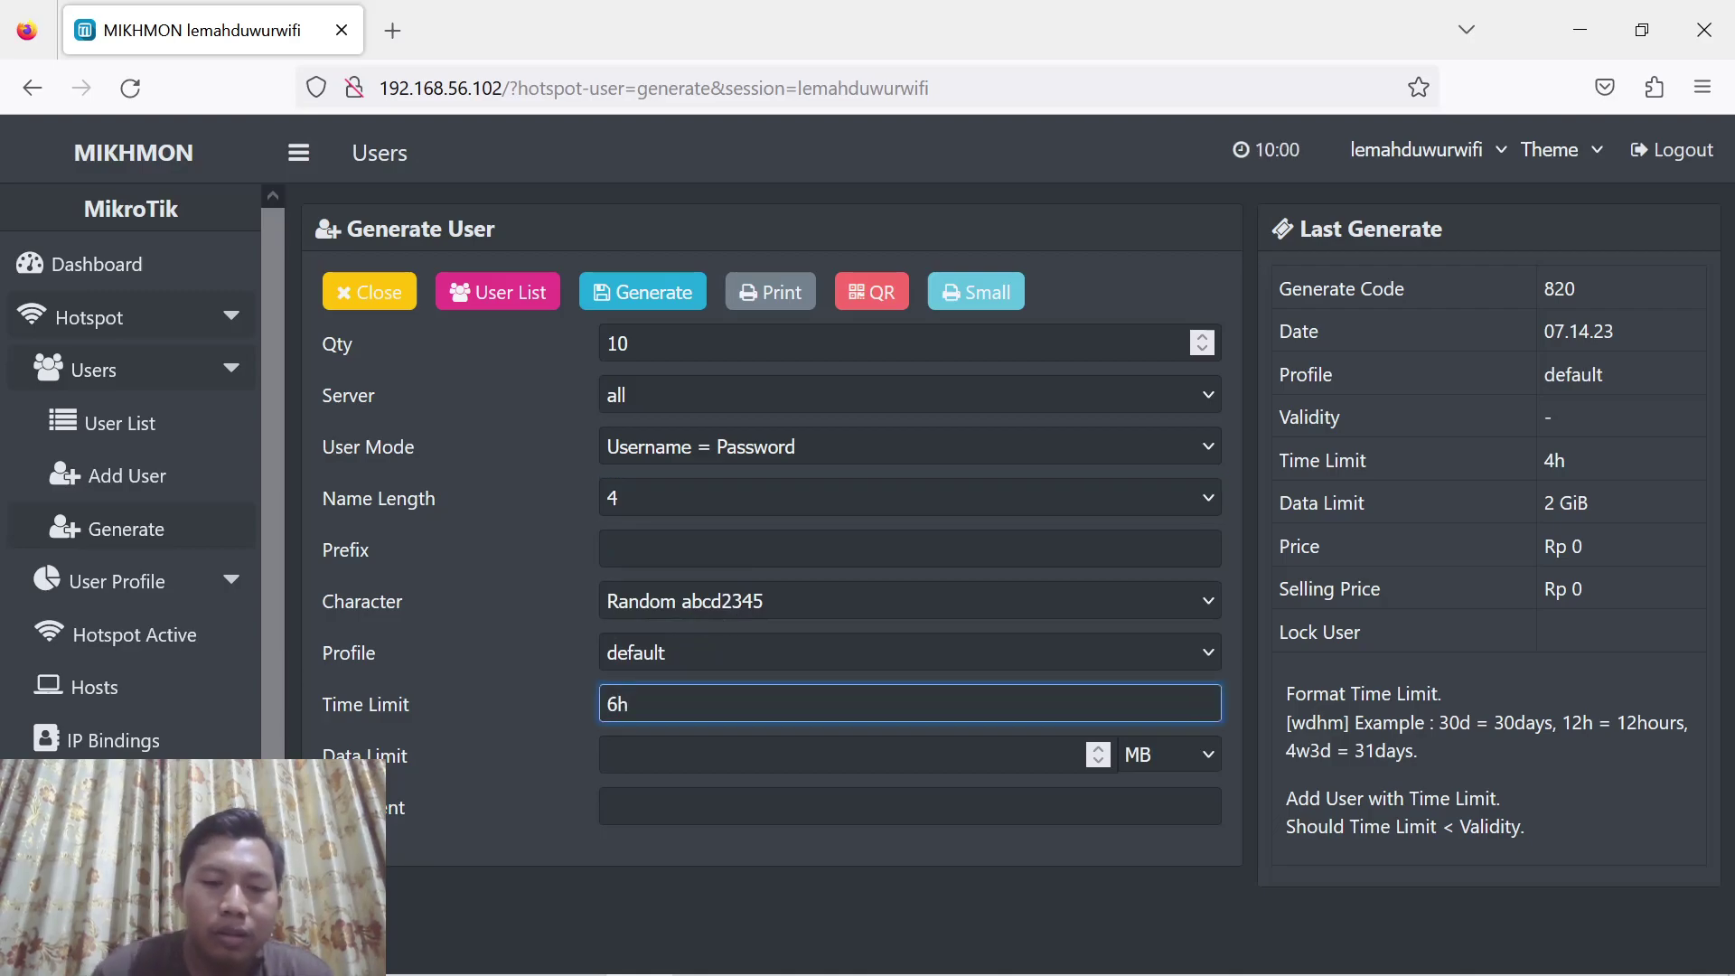
click(840, 754)
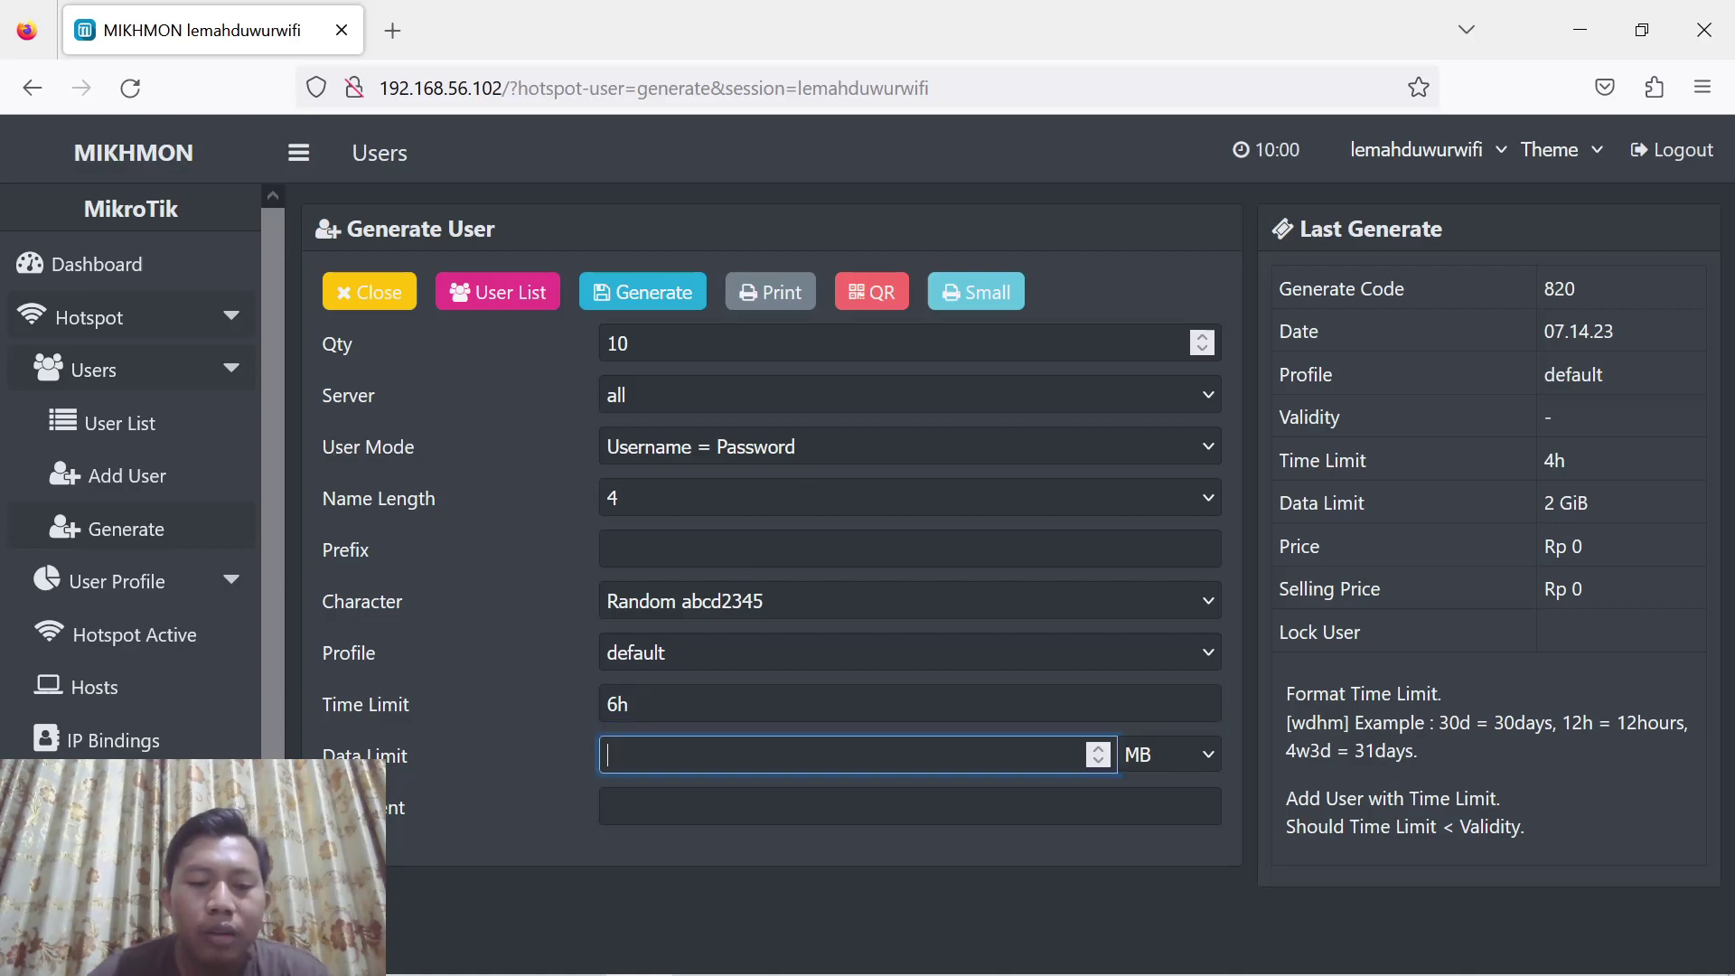
click(1098, 748)
click(1097, 748)
click(1098, 748)
click(1138, 767)
click(1142, 824)
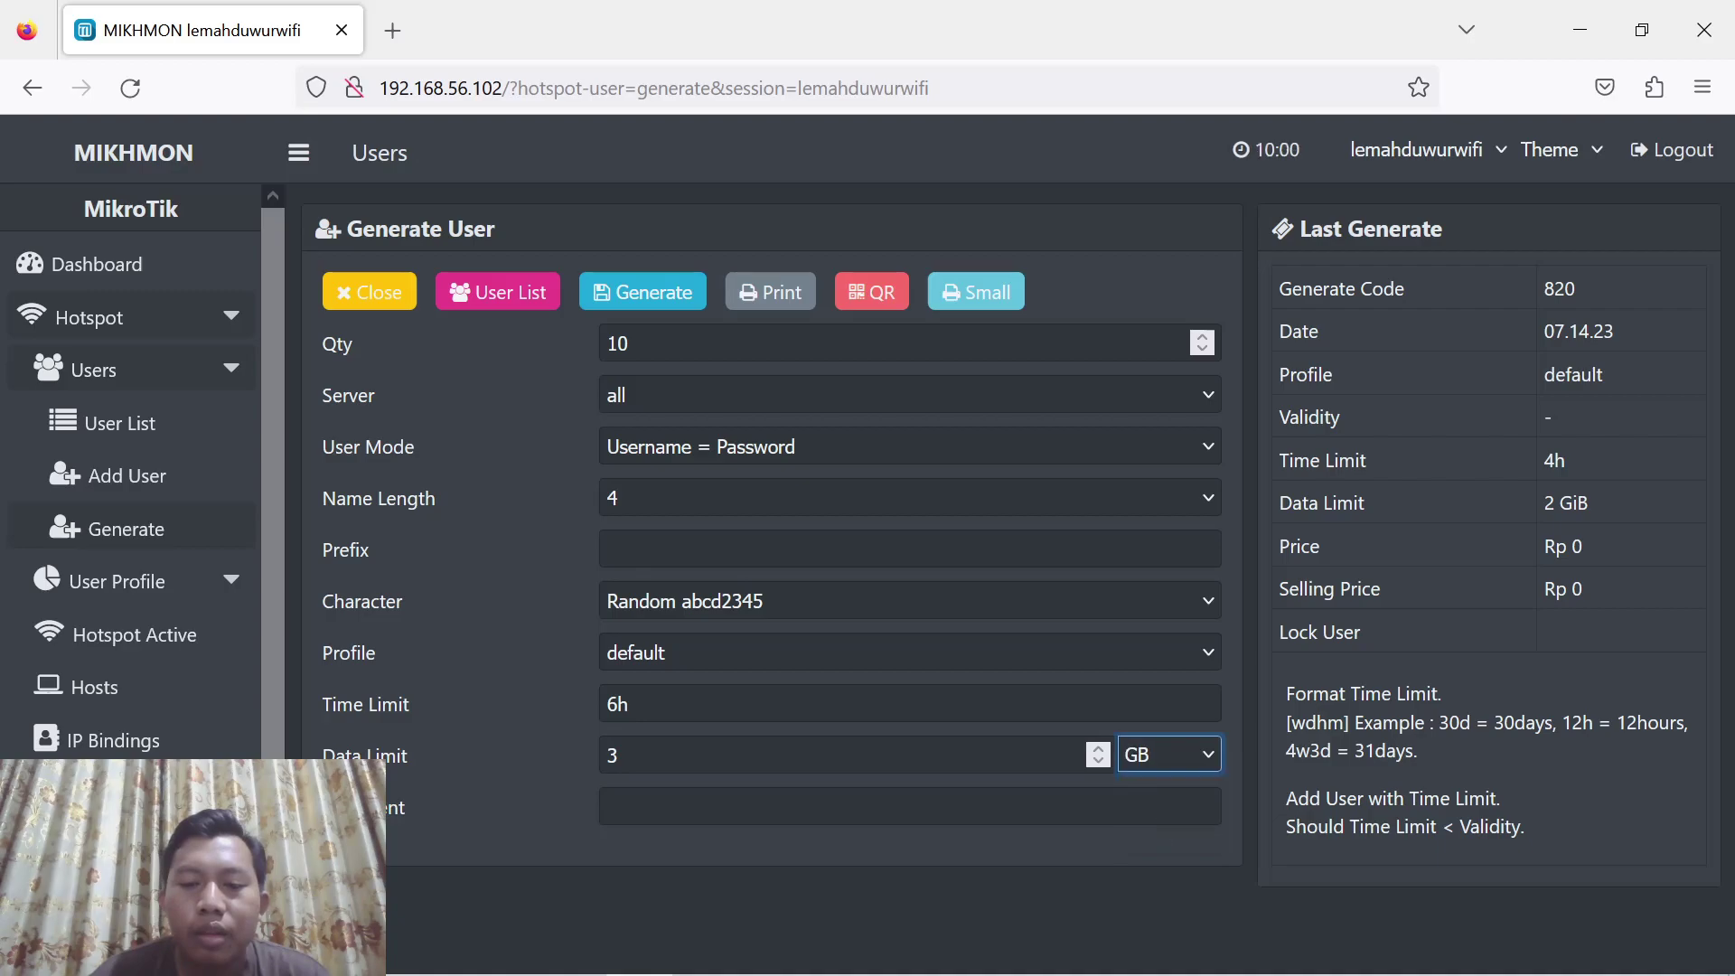
click(669, 294)
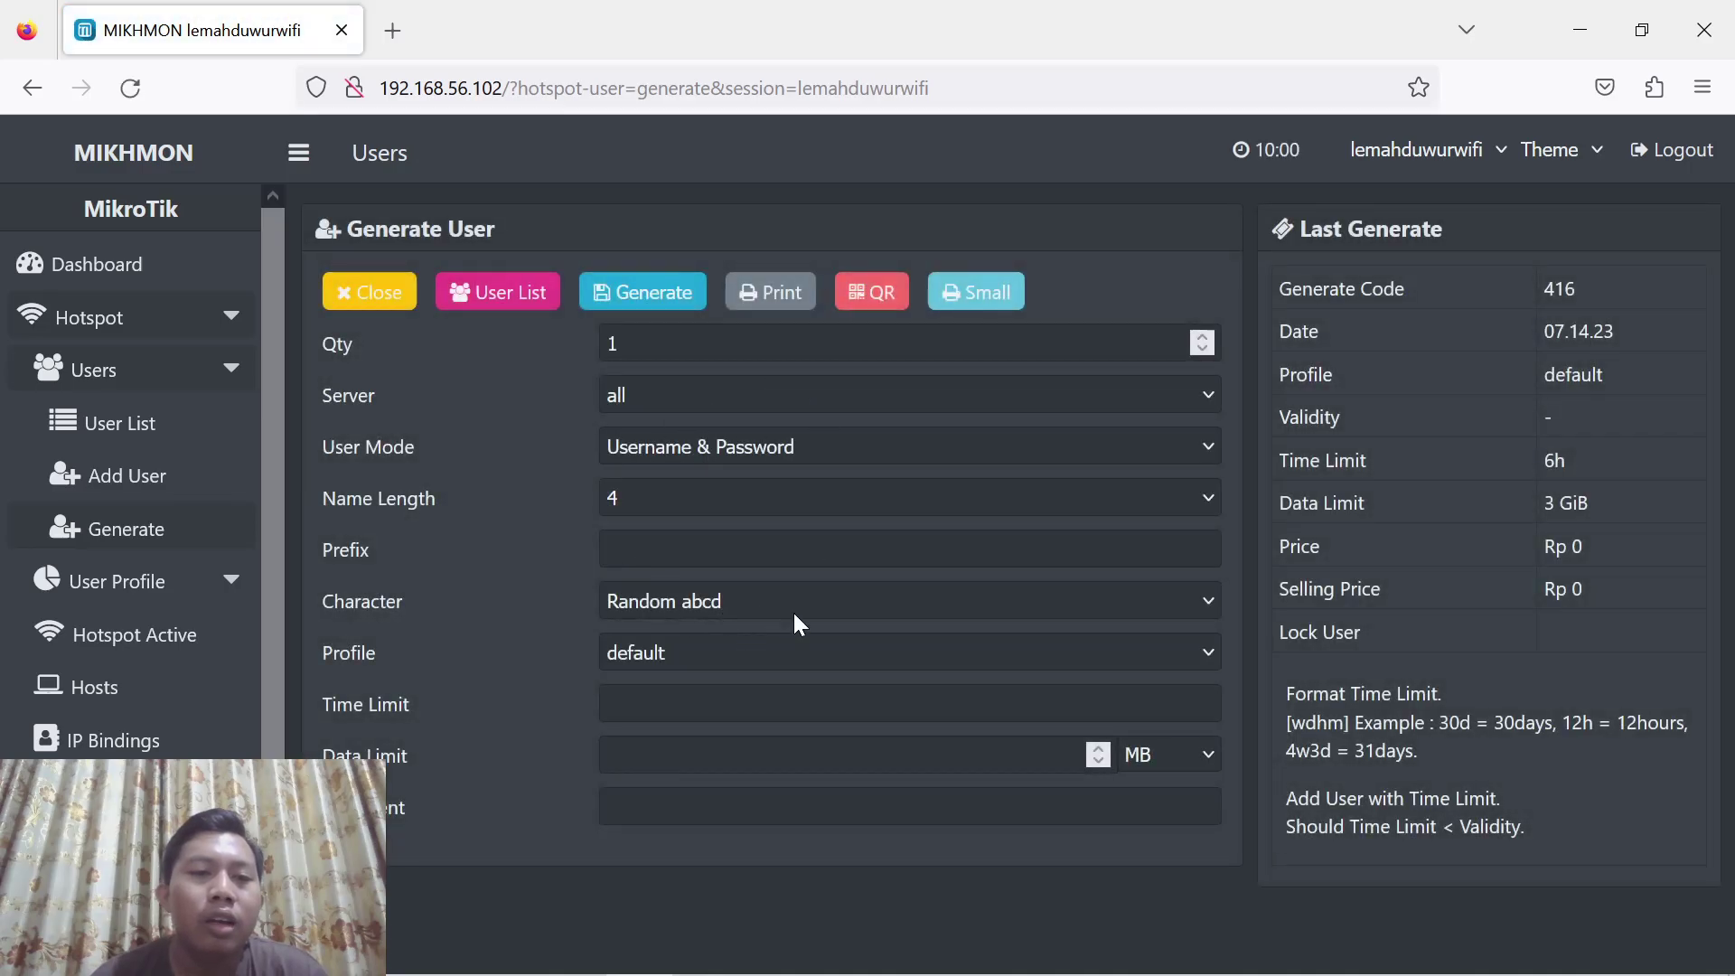
Filter the User List to batch vc-517-07.14.23 and open its Default printable voucher sheet
click(516, 307)
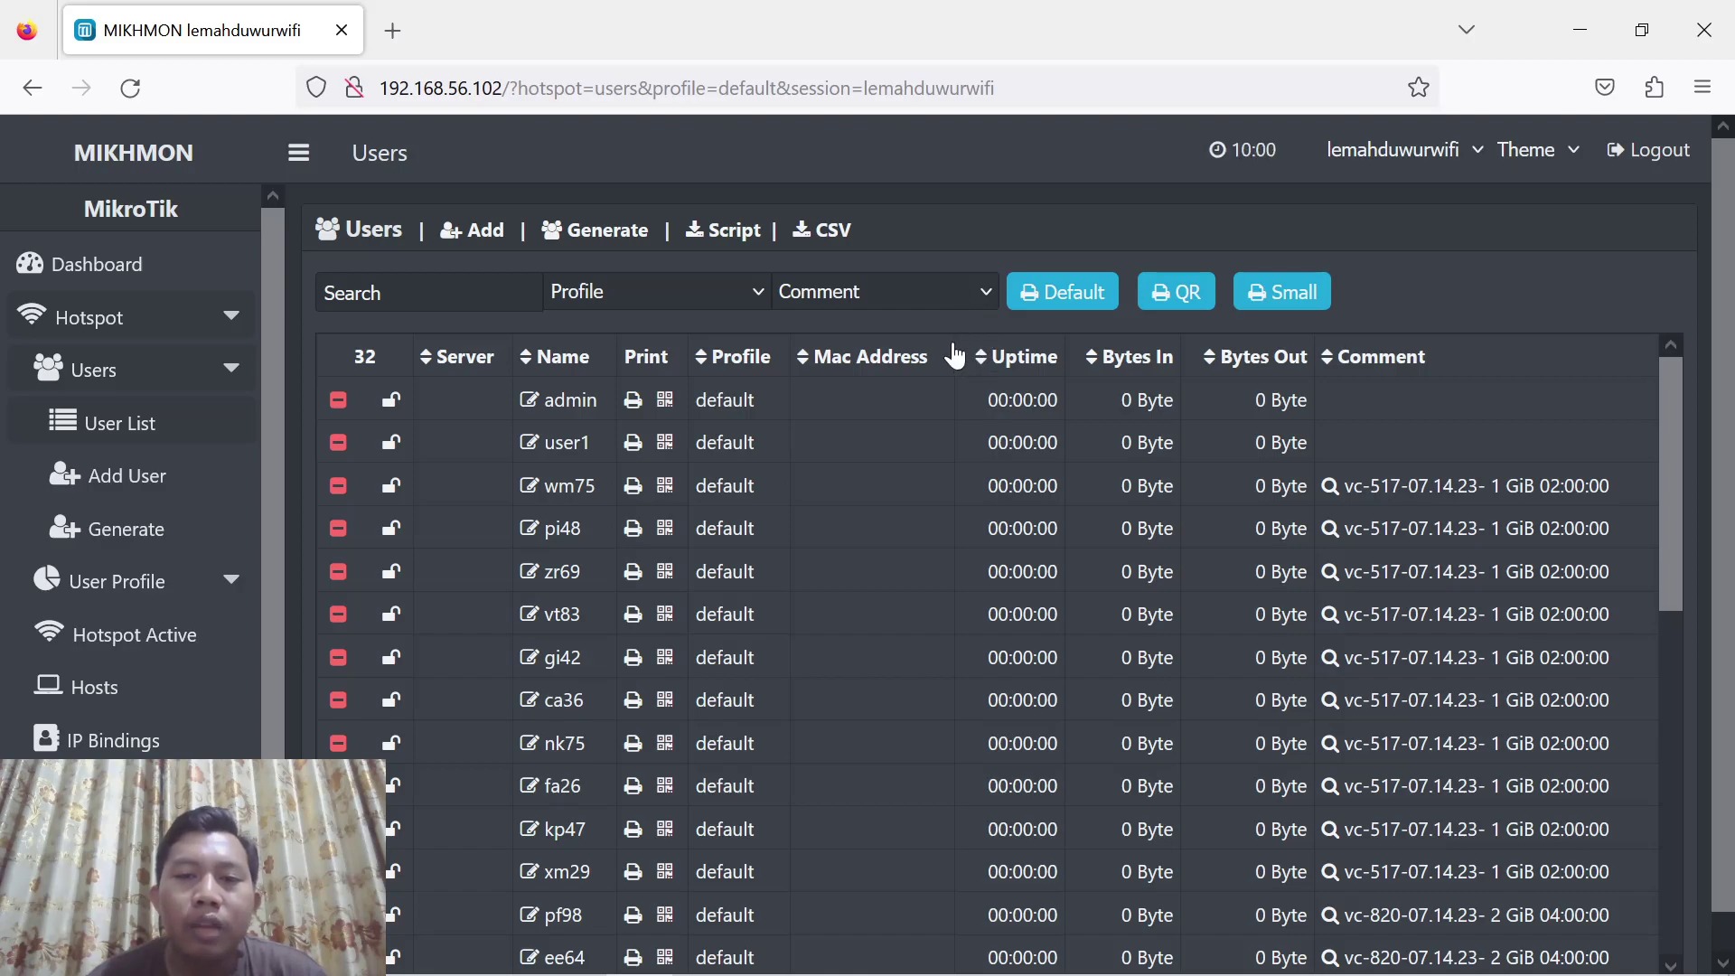
click(933, 284)
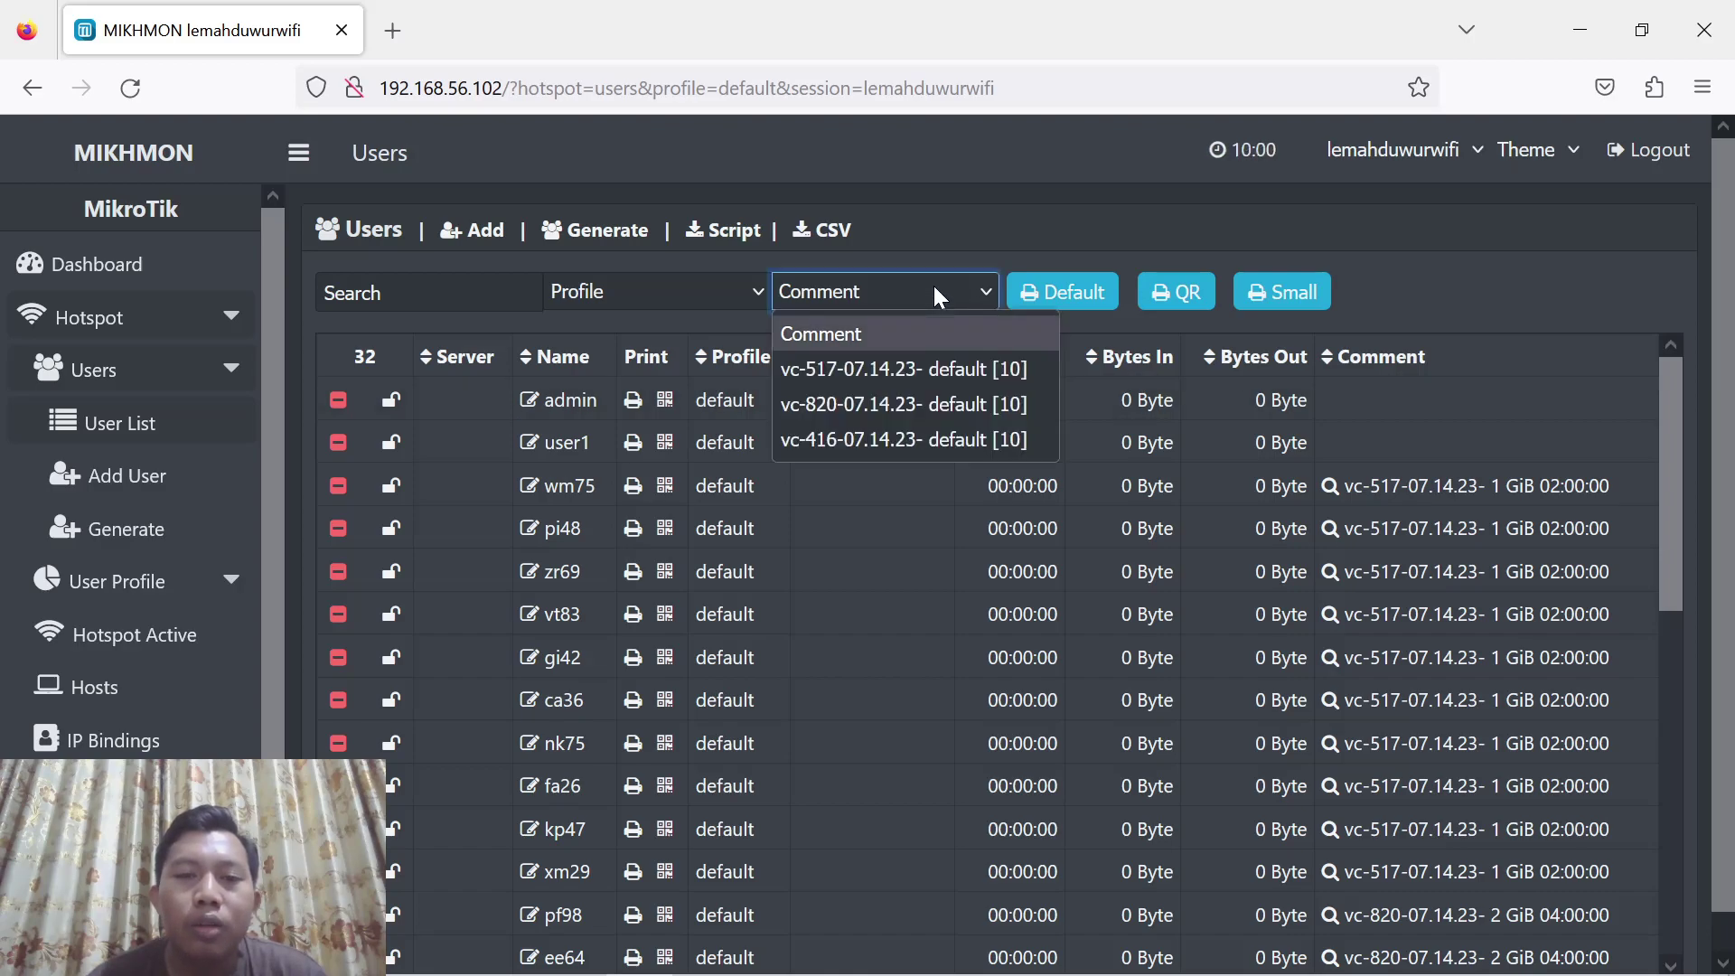
click(914, 366)
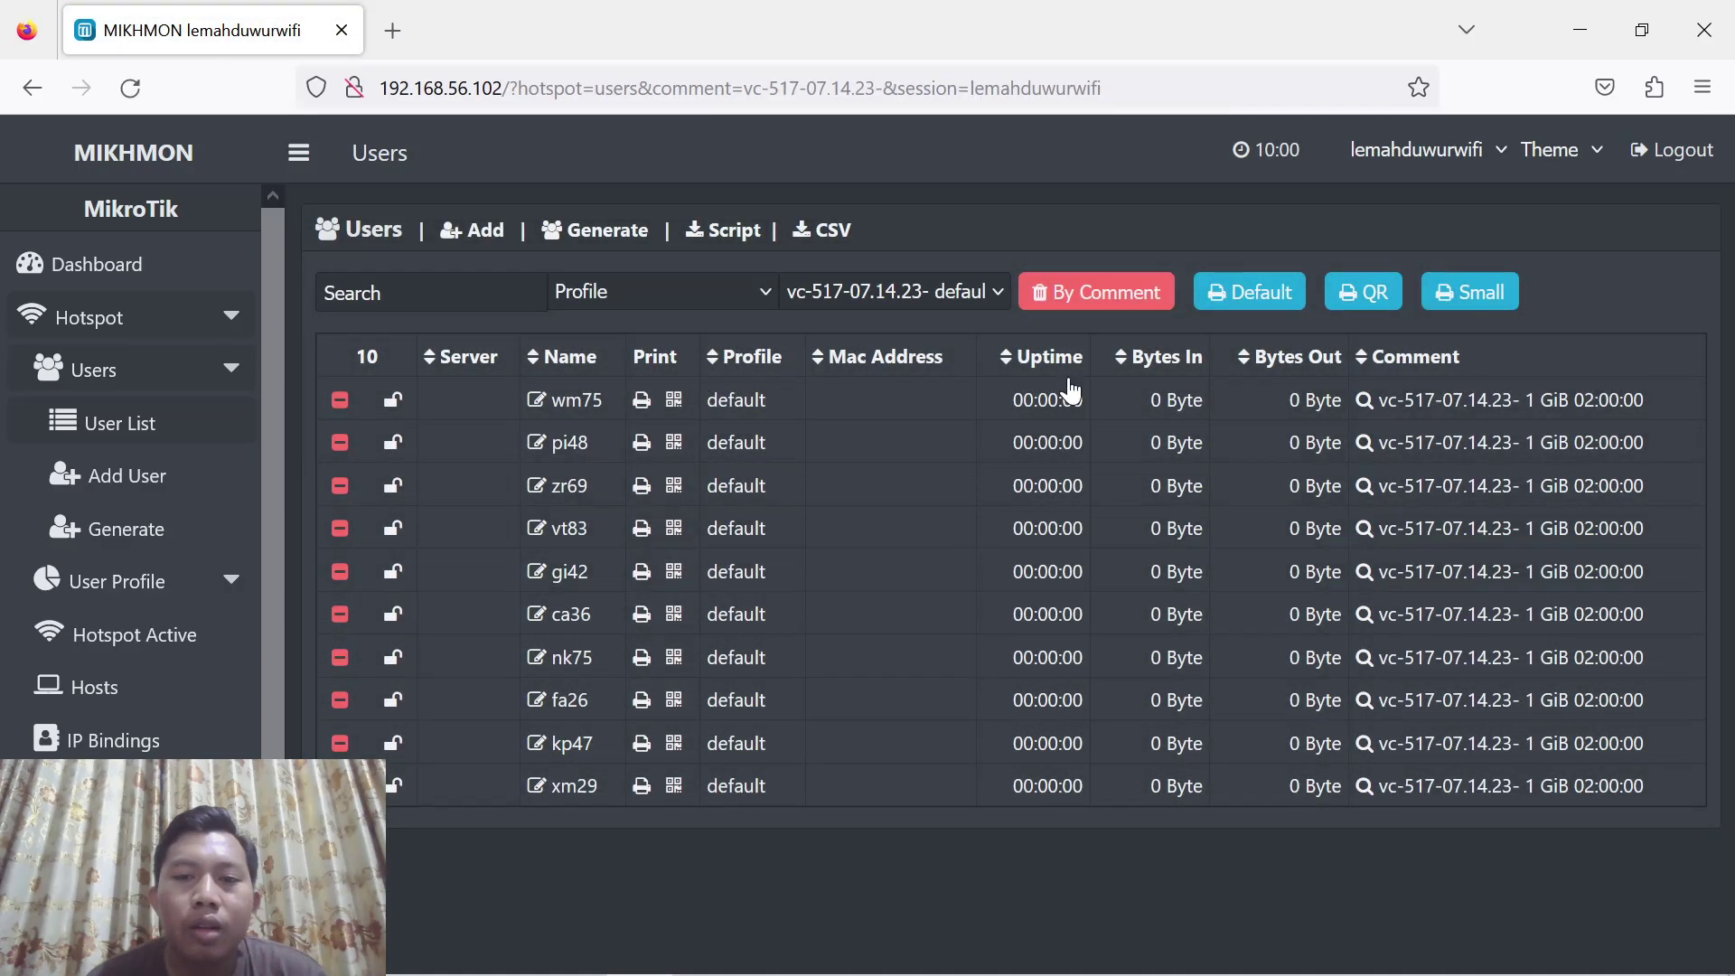
click(1262, 317)
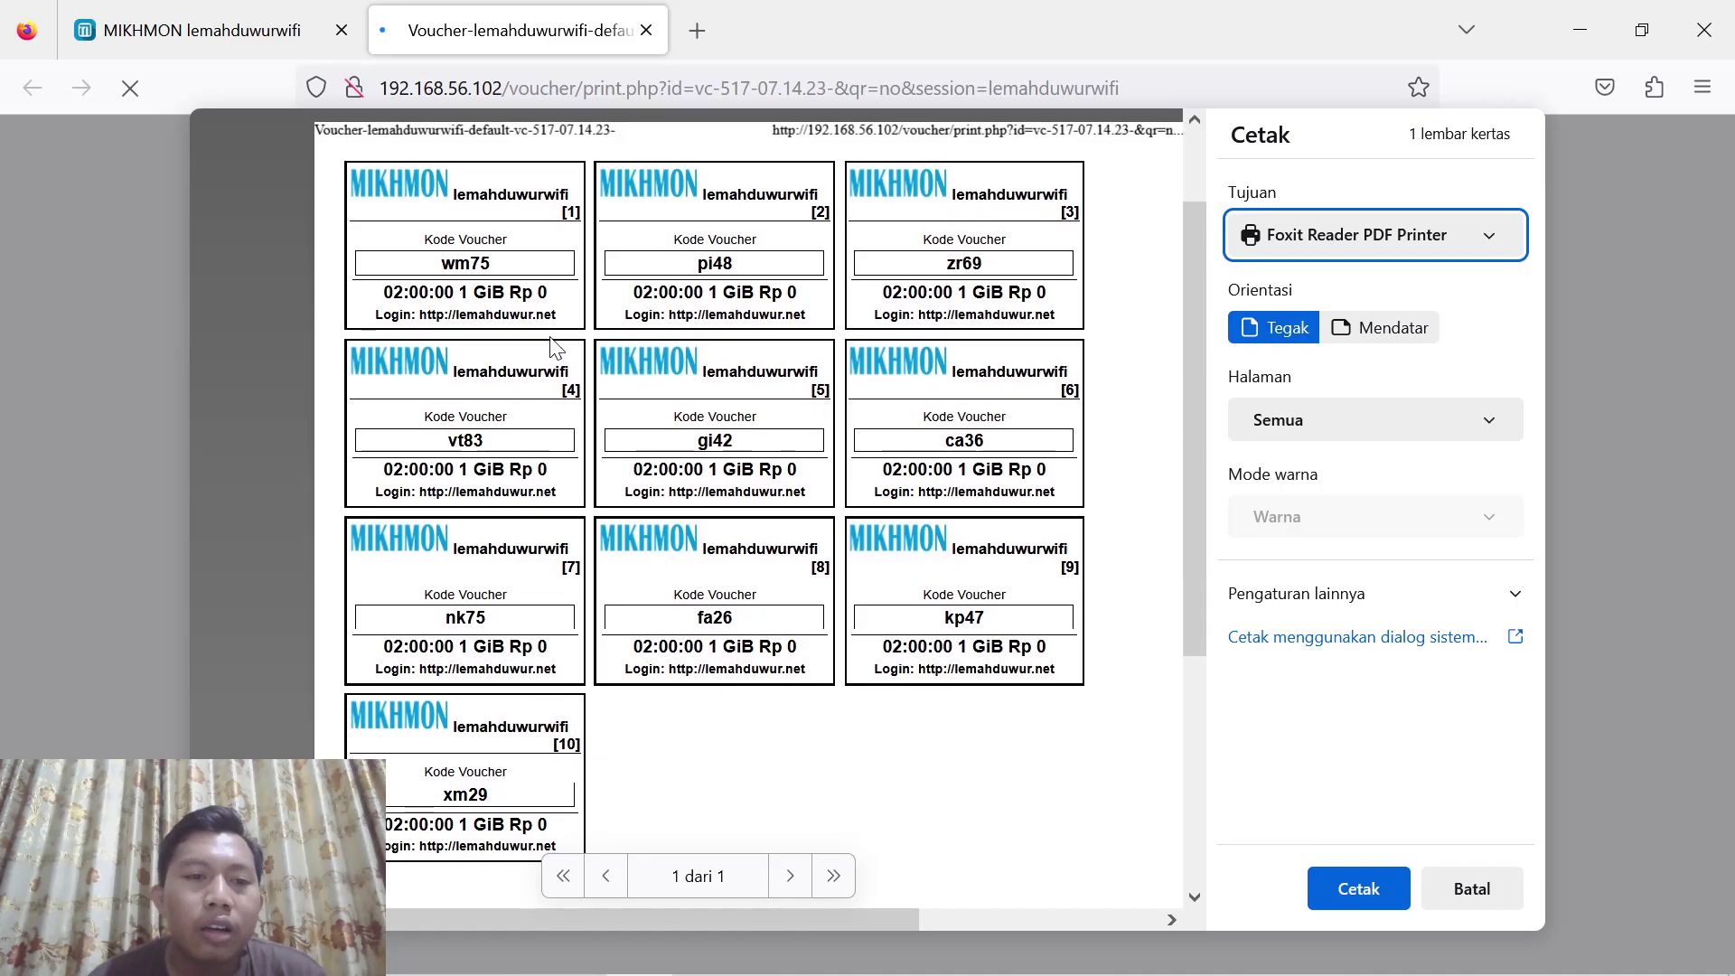
click(192, 24)
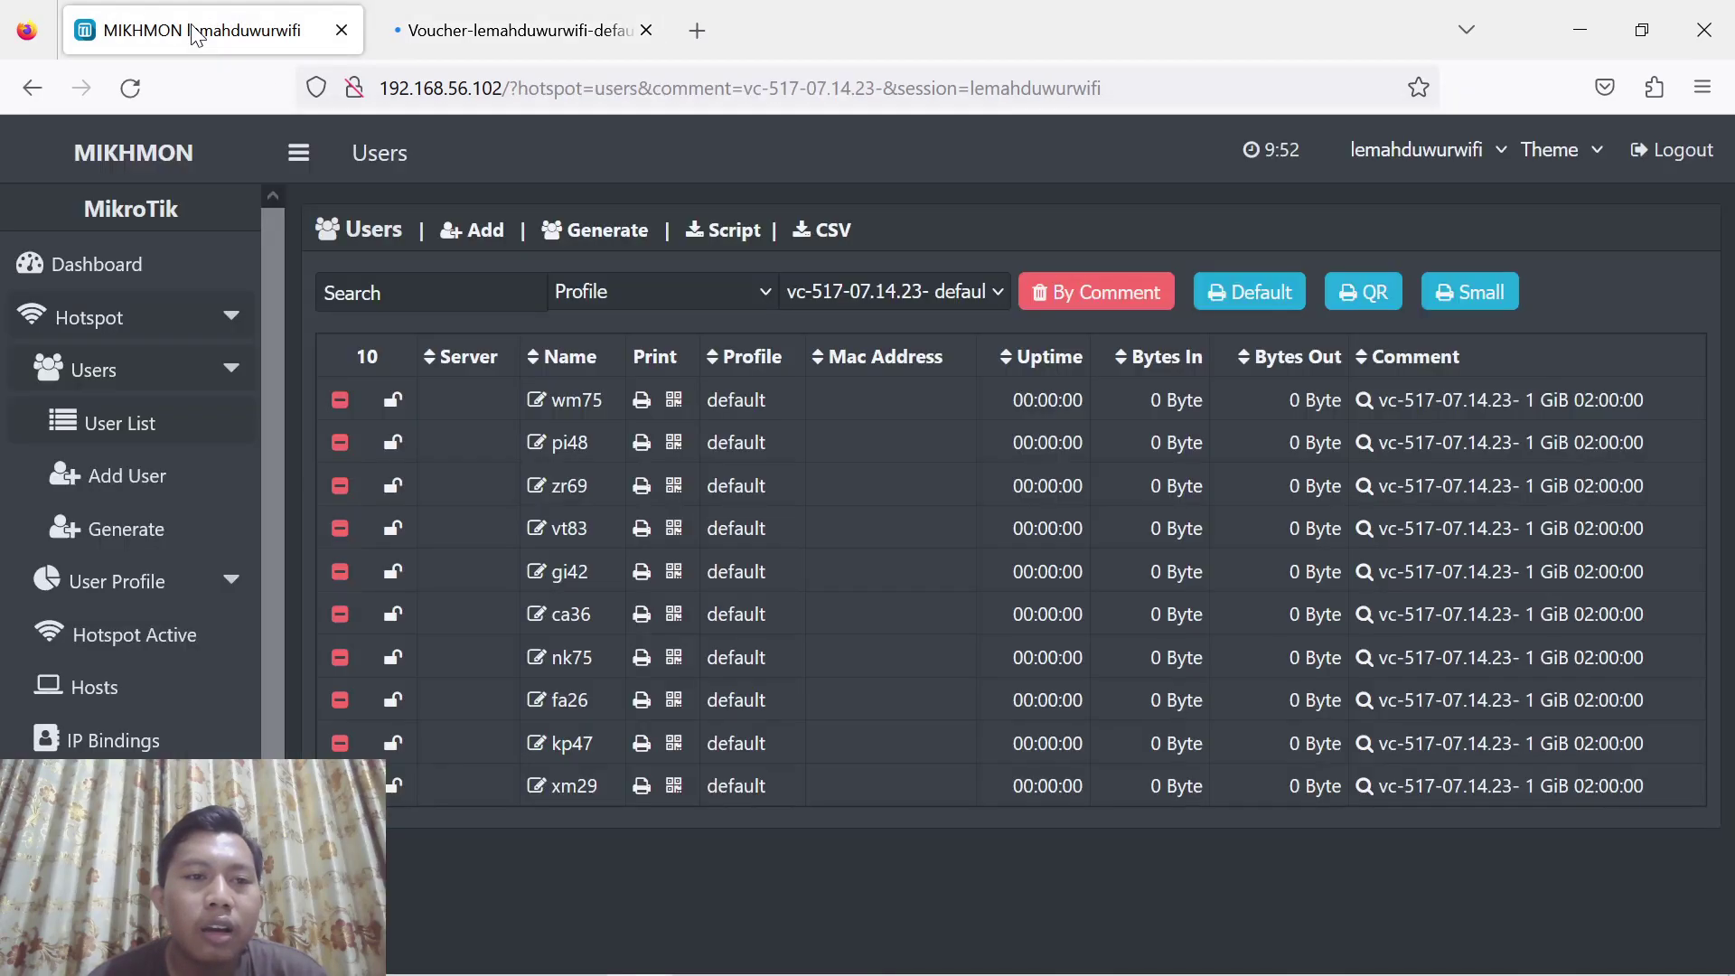
Reset the profile filter to default, filter to batch vc-820 and open its printable voucher sheet
click(909, 295)
click(909, 295)
click(751, 292)
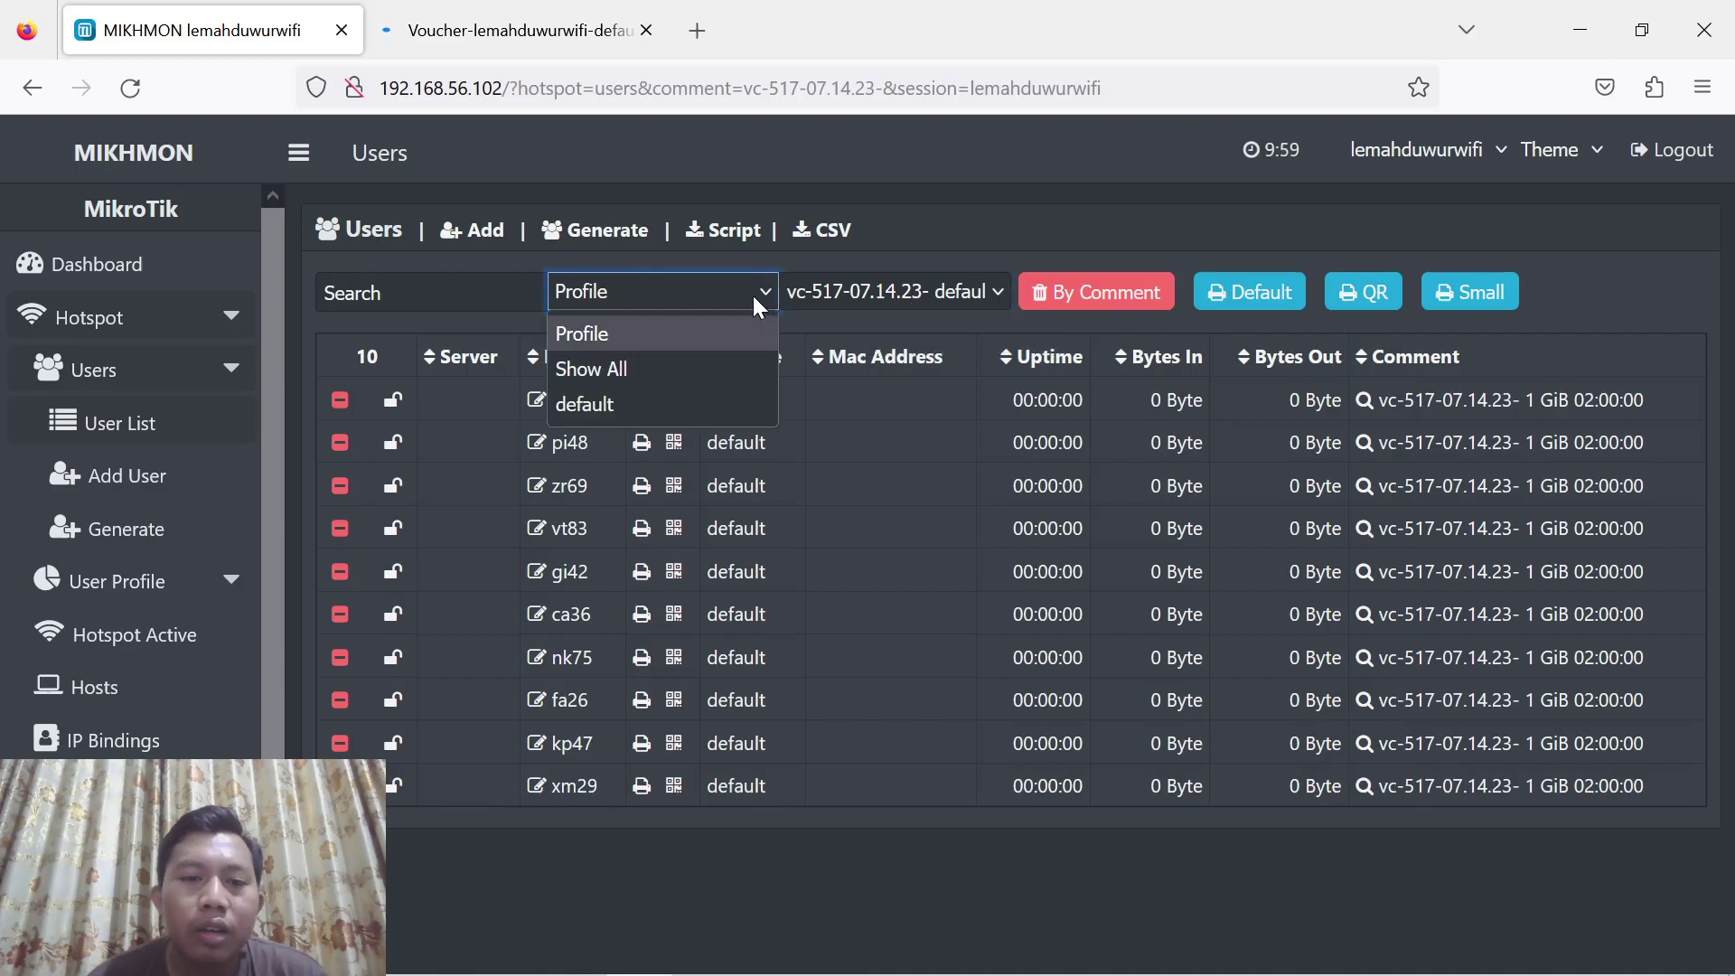
click(668, 397)
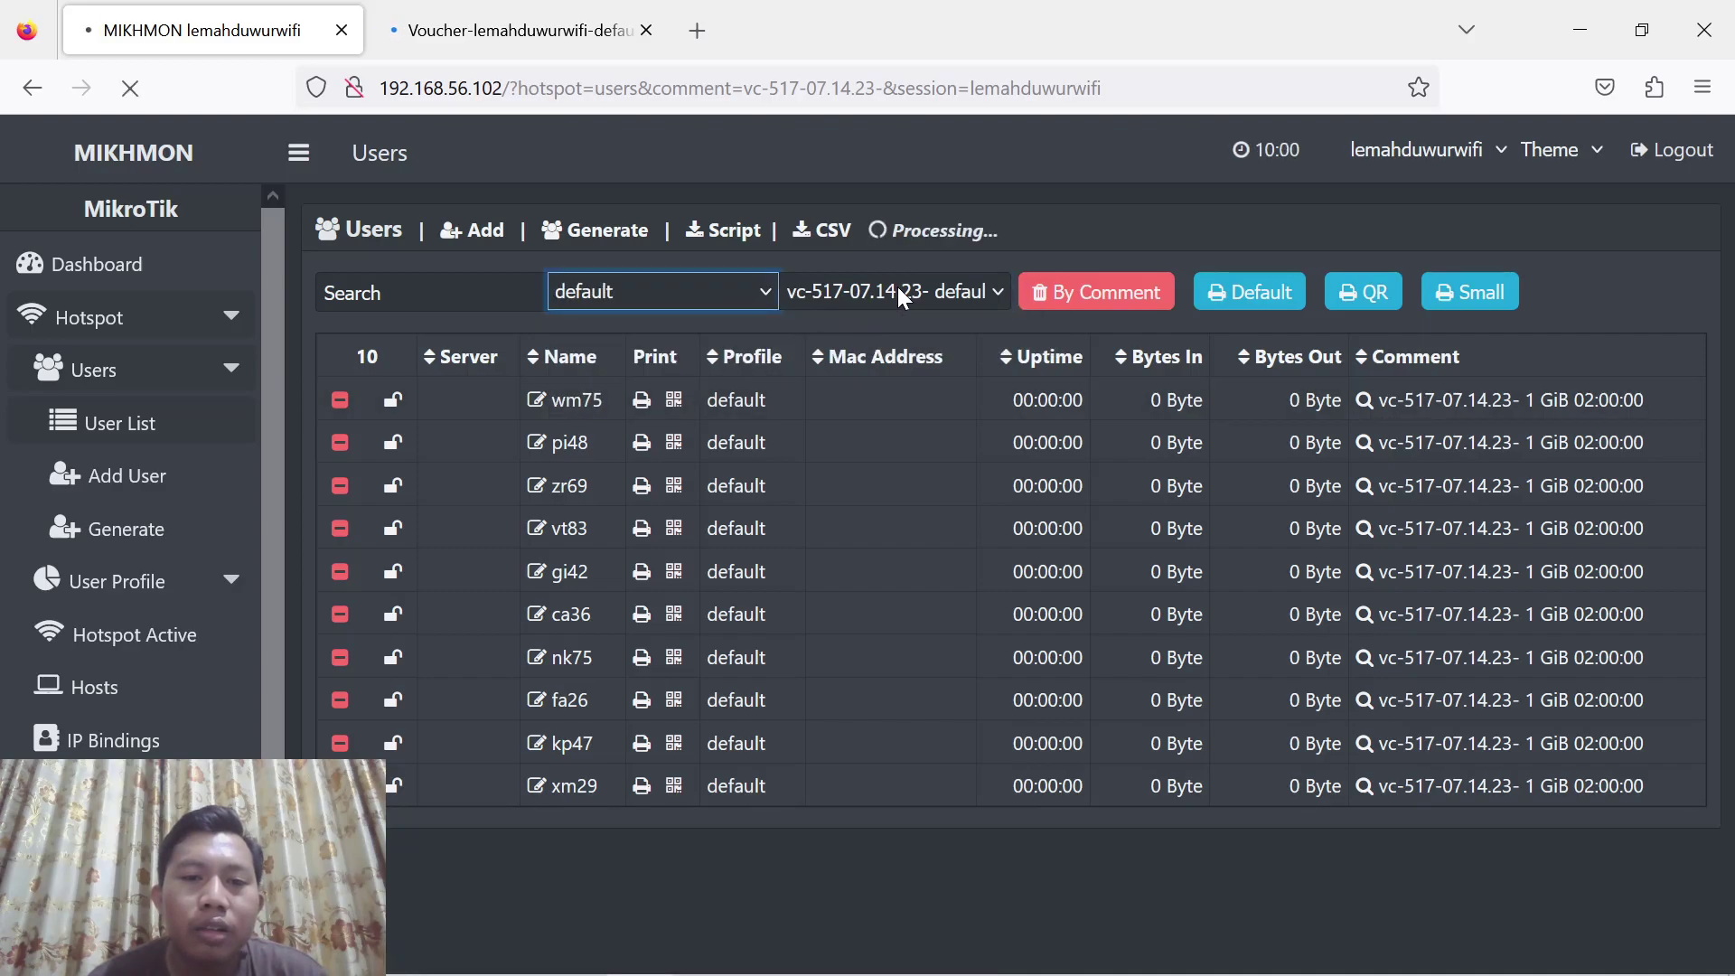
click(928, 284)
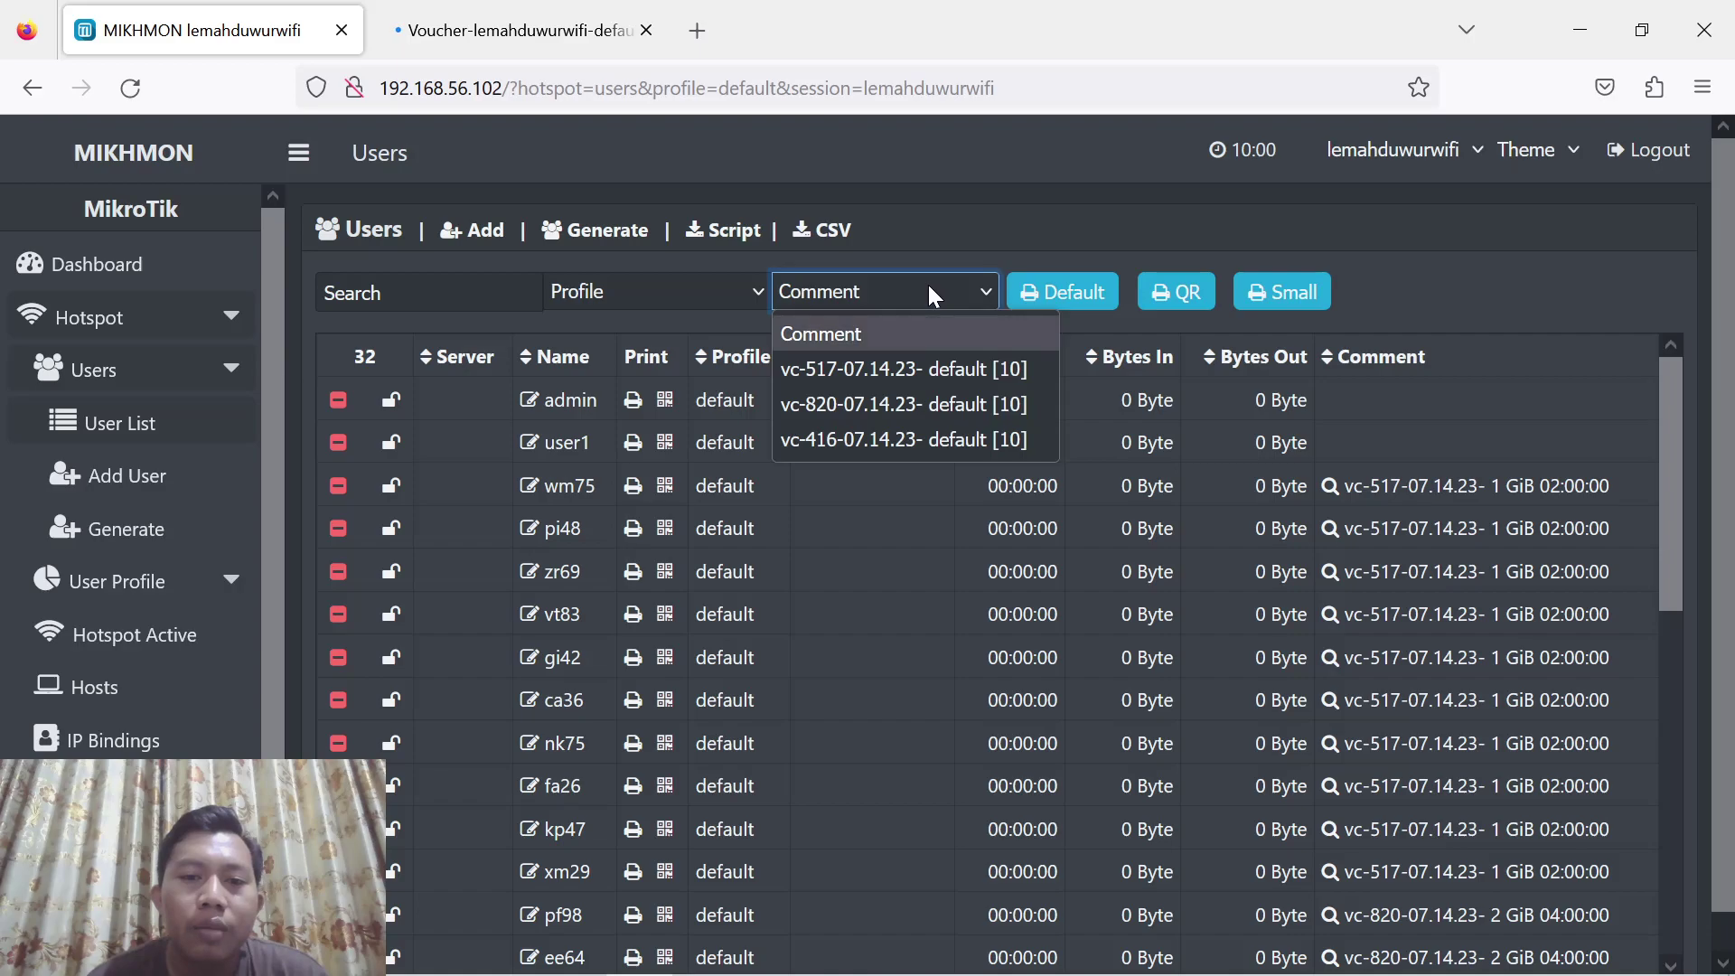
click(908, 407)
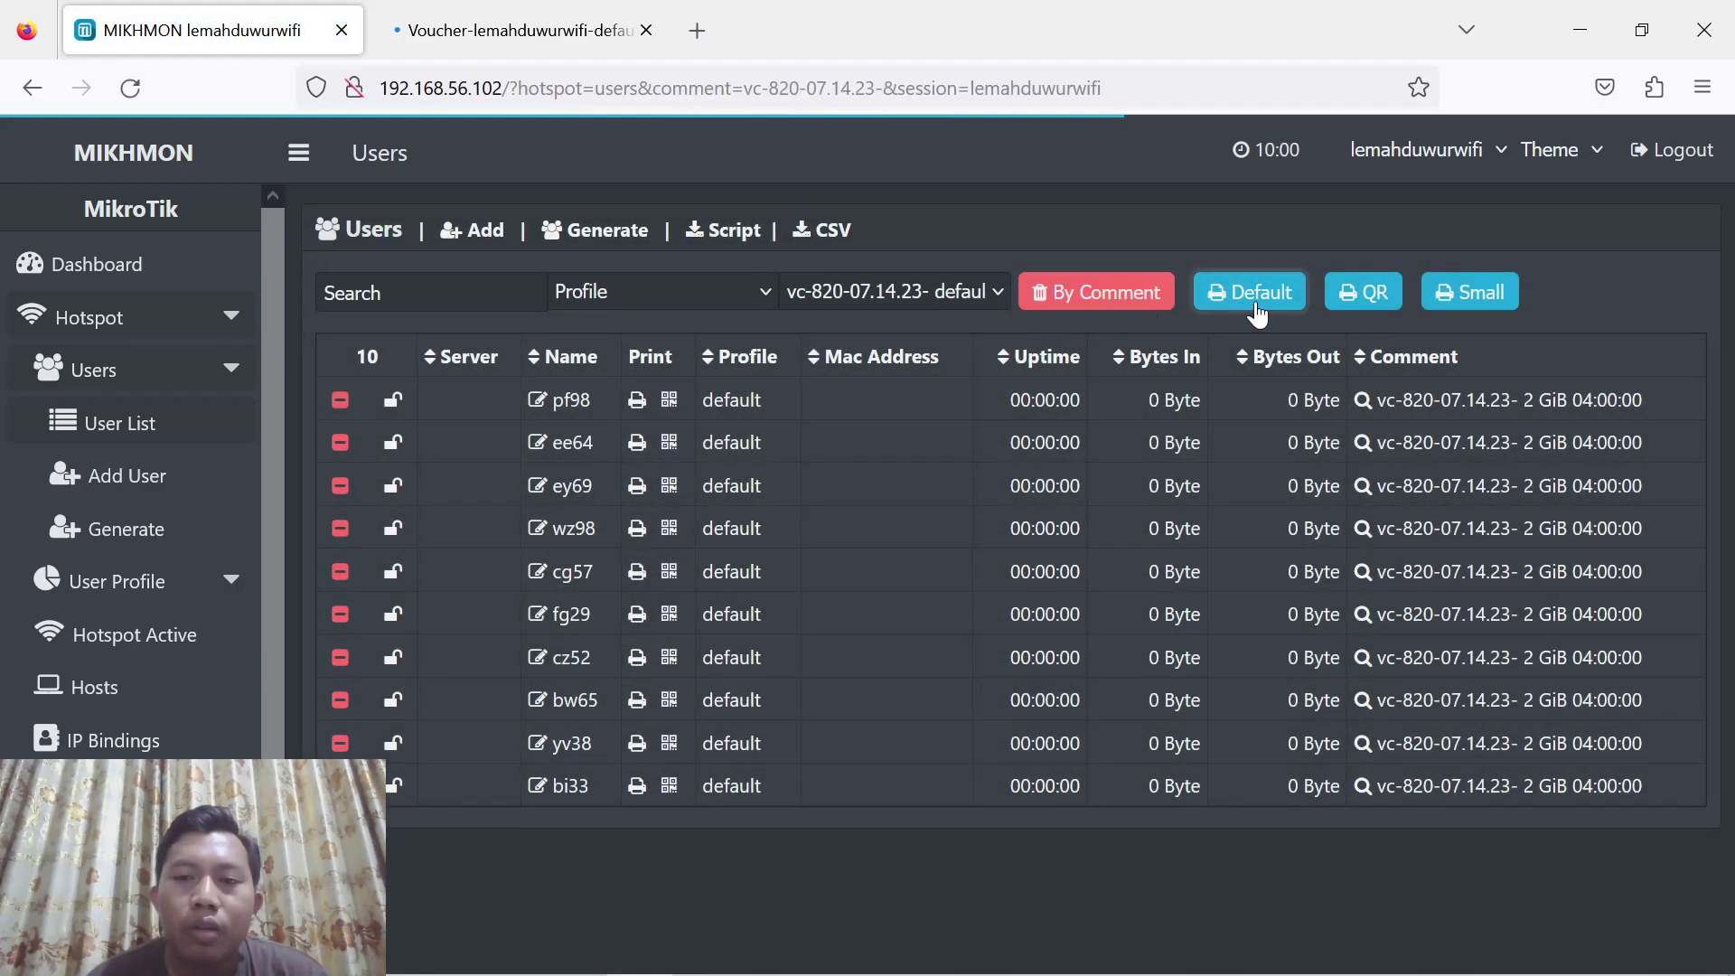
click(1257, 305)
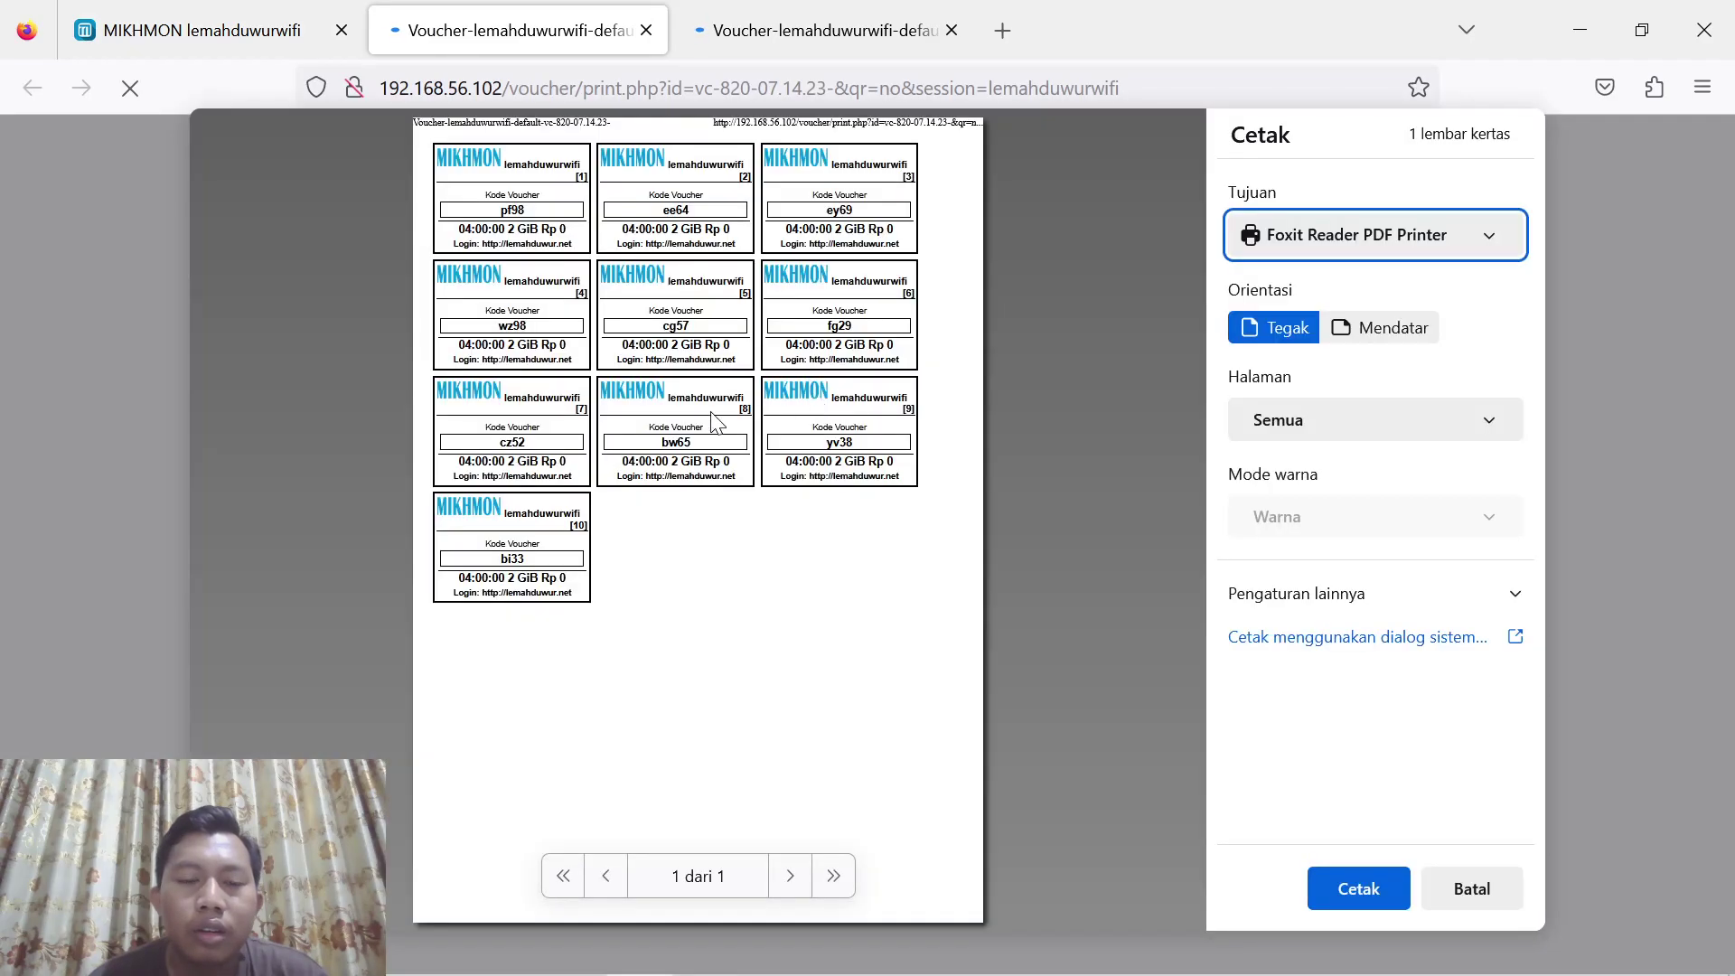
scroll(636, 390, up, 5)
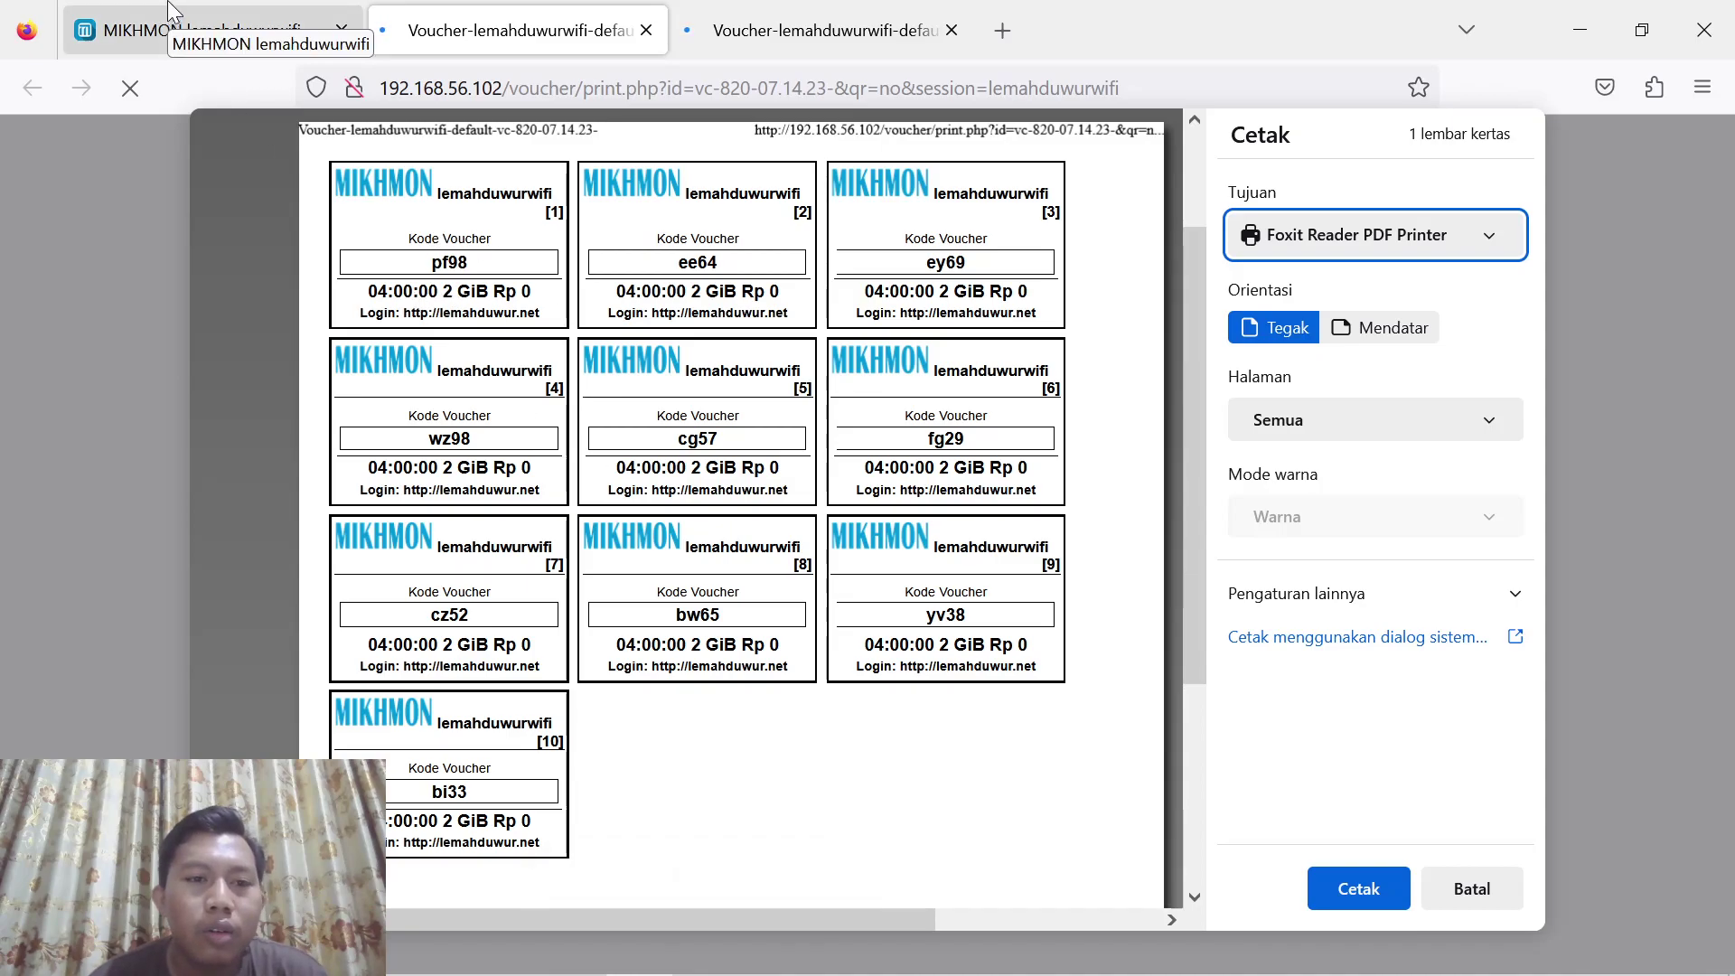
click(220, 21)
Back in the users list, reset the profile and show only batch vc-416
click(743, 287)
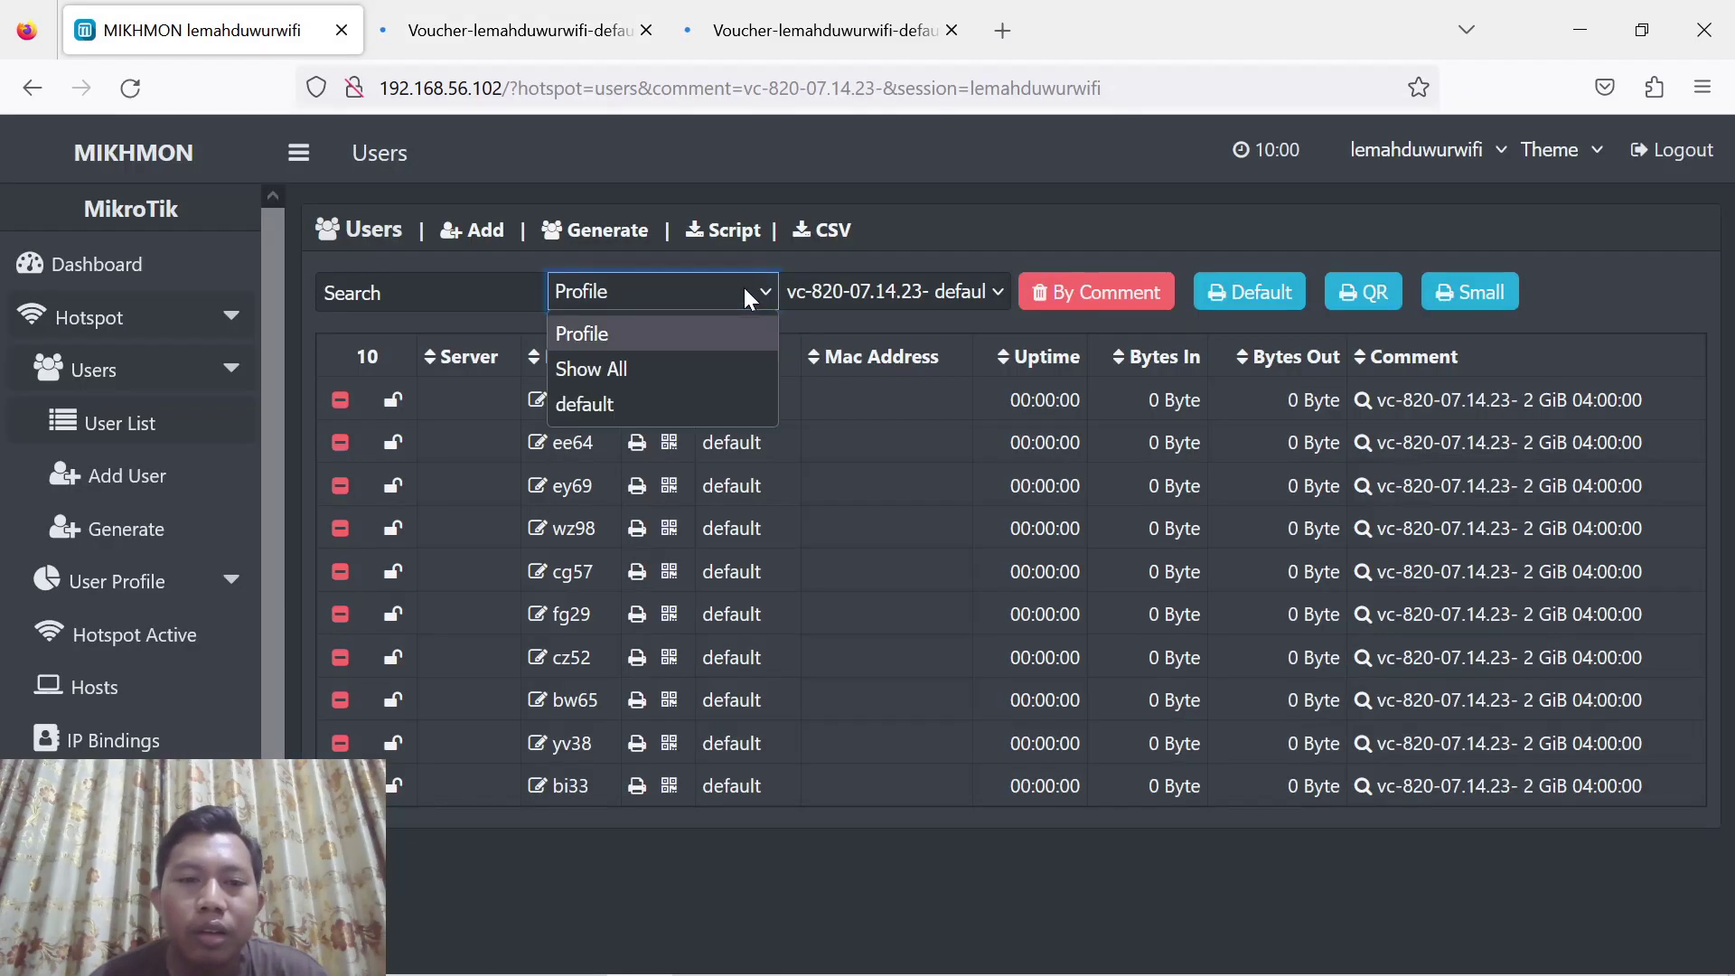
click(645, 407)
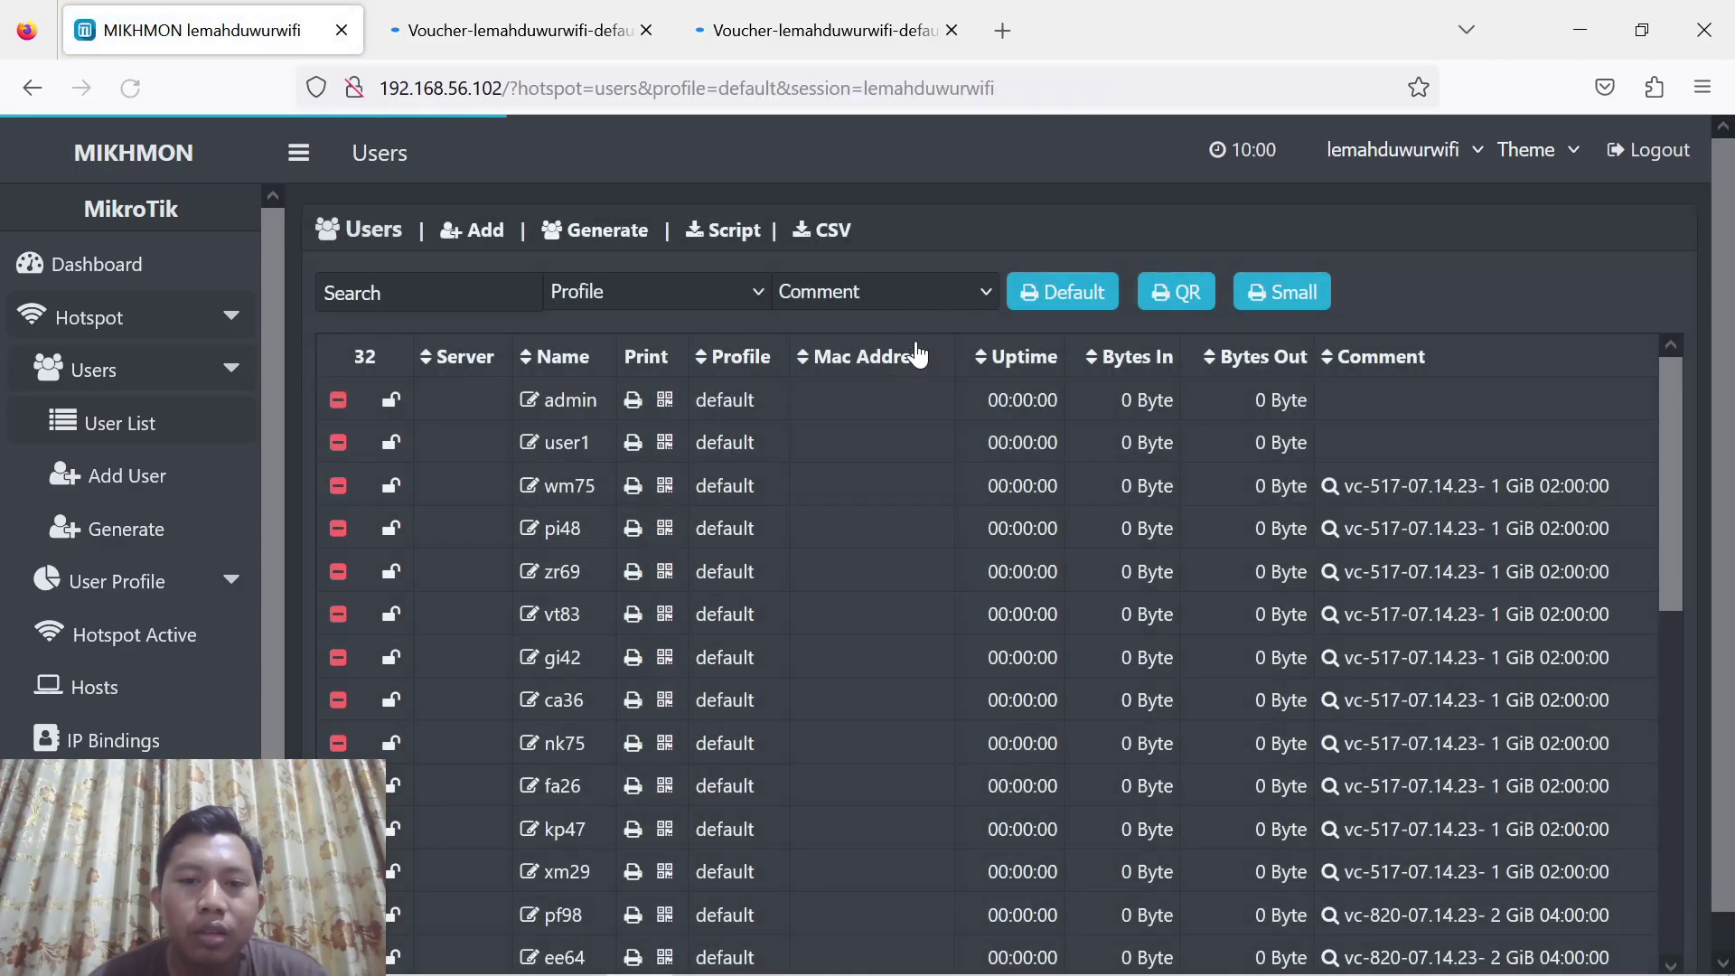
click(914, 291)
click(882, 433)
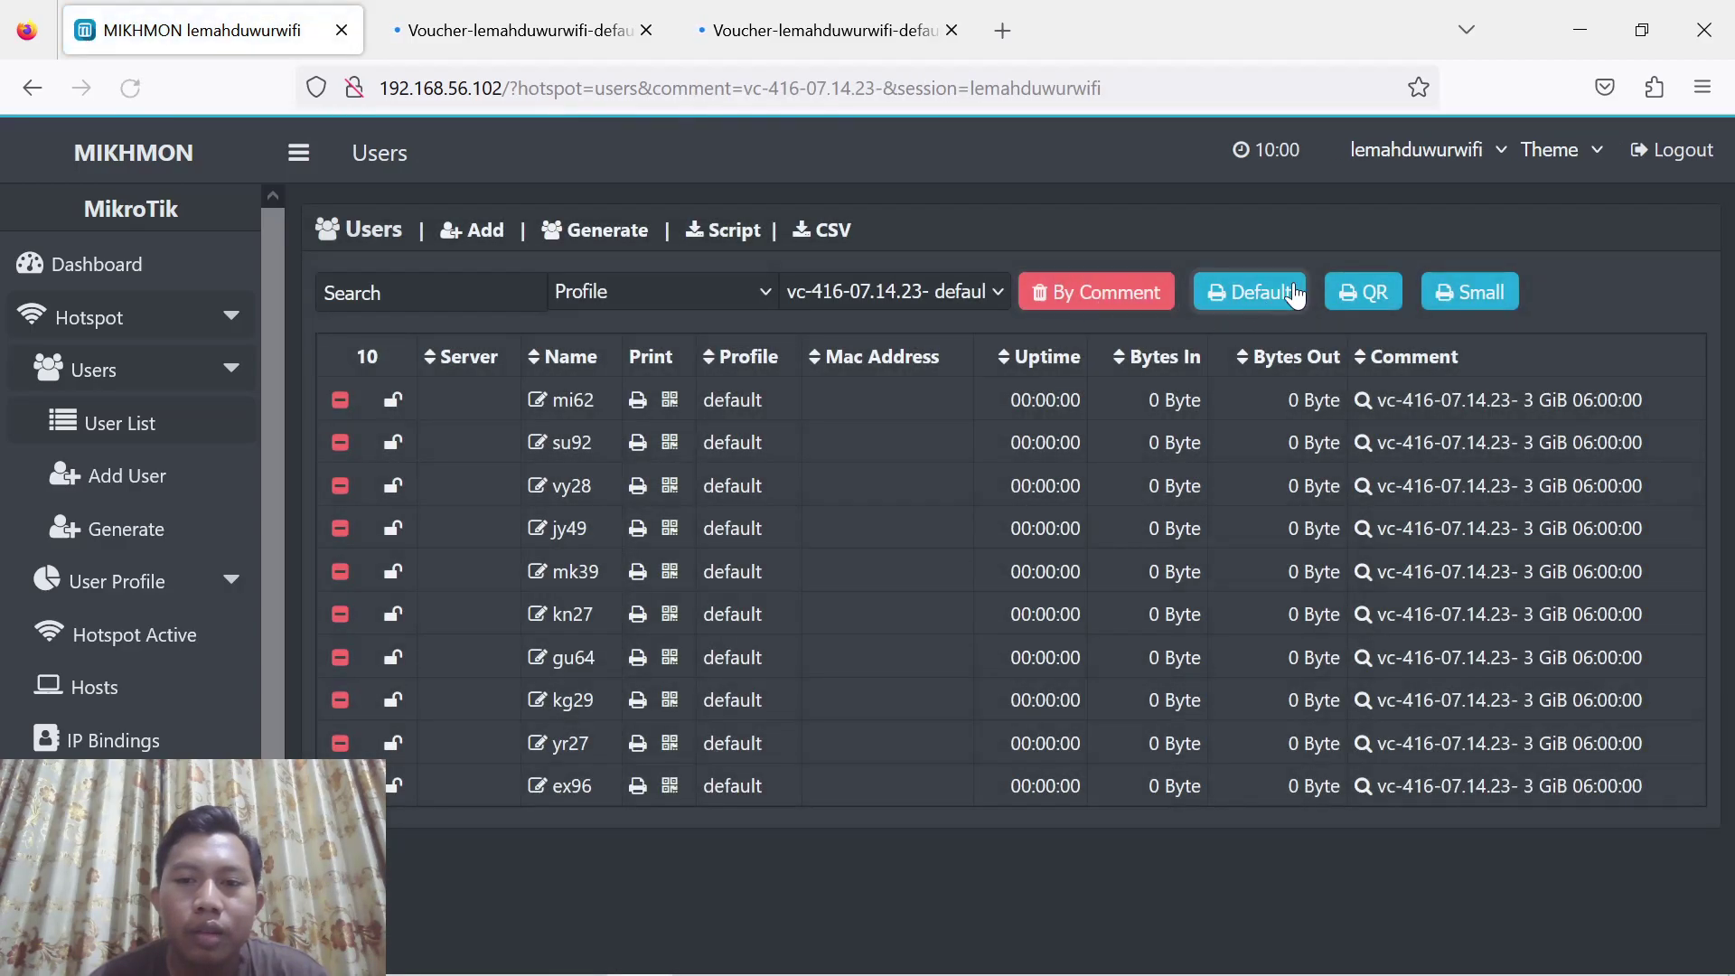
Open the vc-416 voucher sheet, then bring up the vc-517 vouchers' print preview
click(1238, 302)
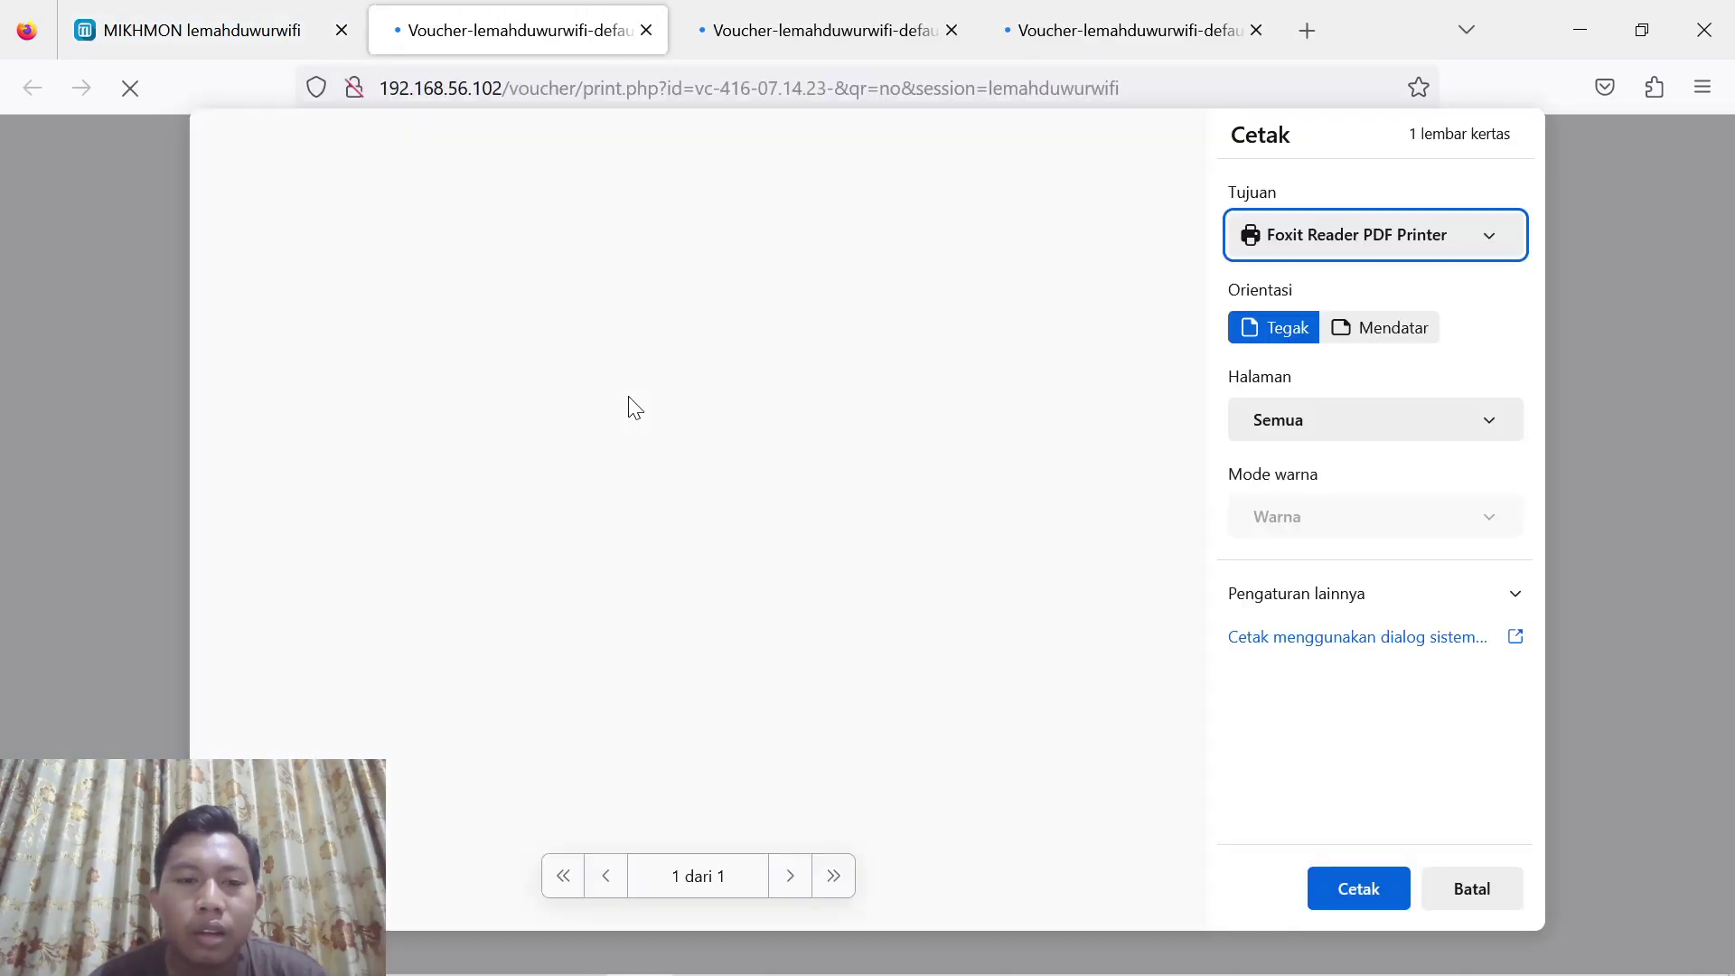
scroll(739, 381, up, 3)
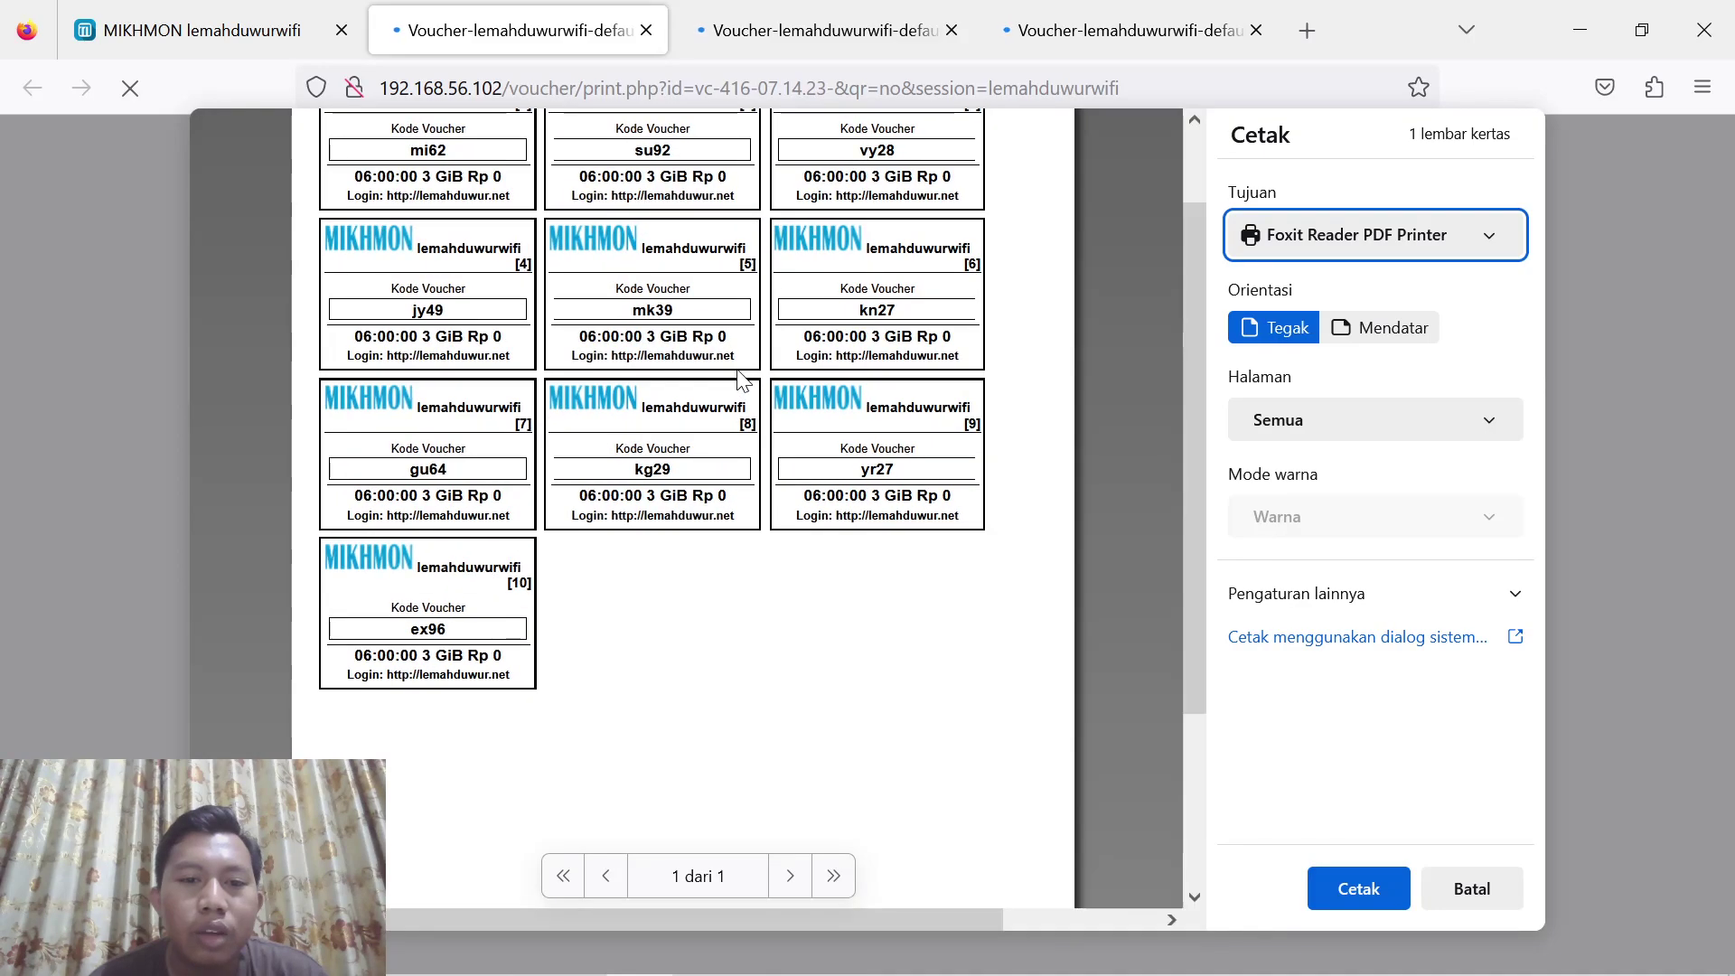
scroll(739, 382, up, 2)
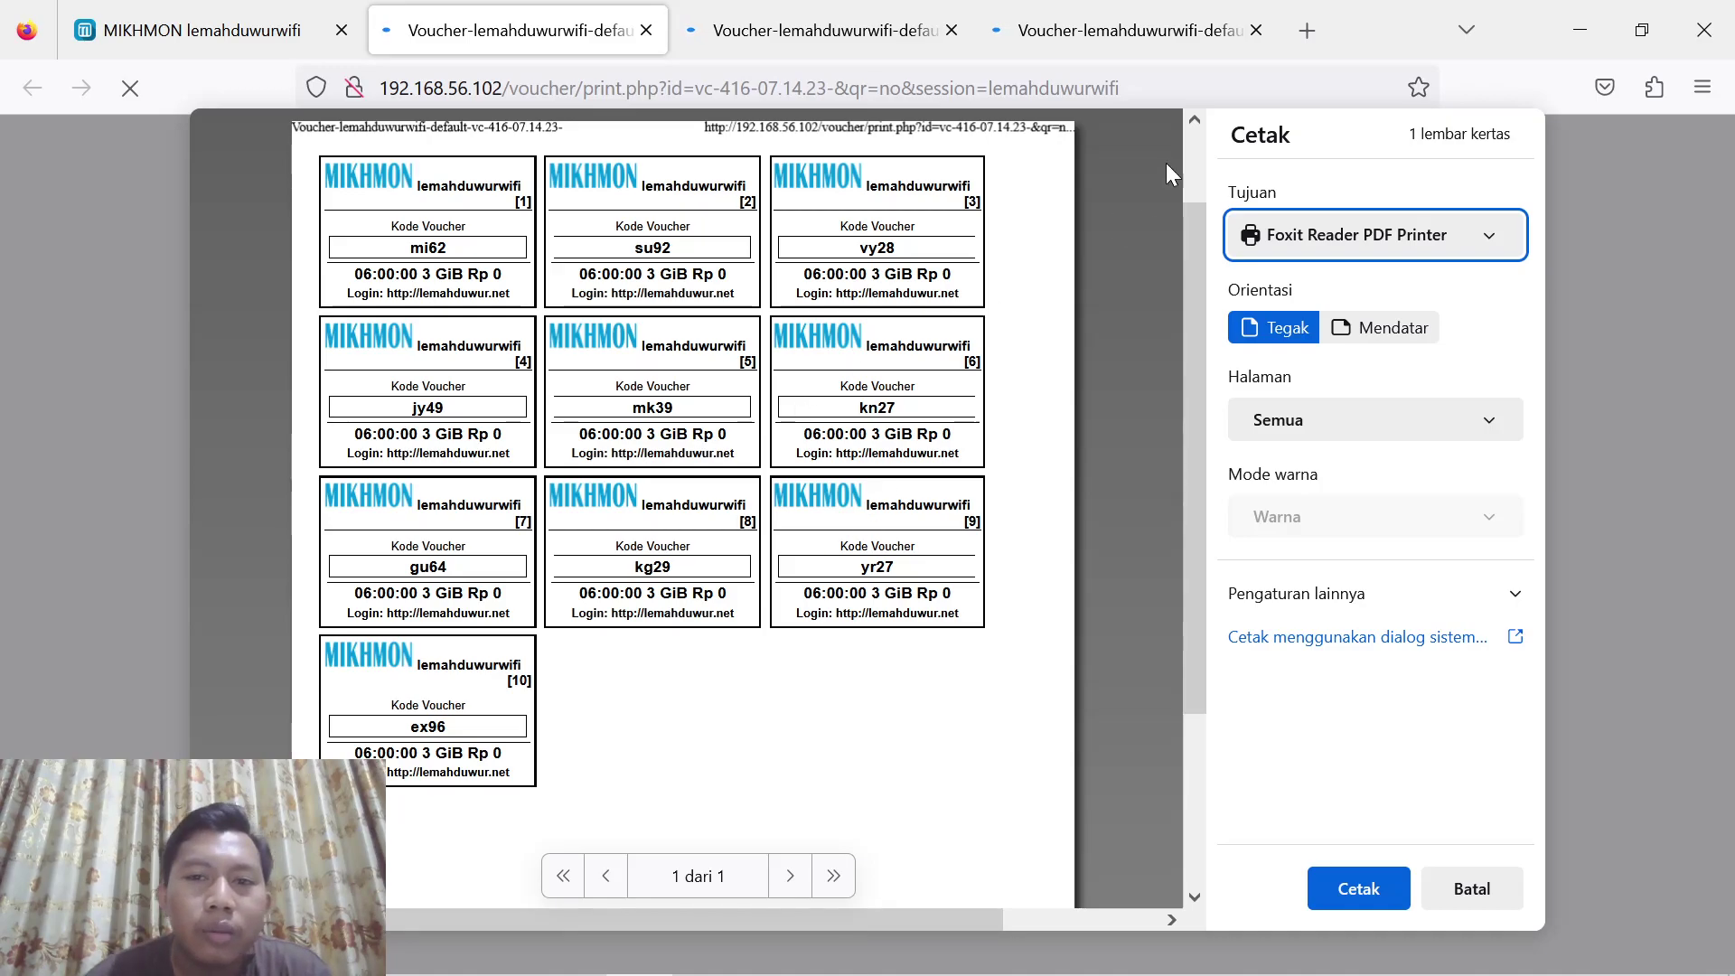
click(1122, 18)
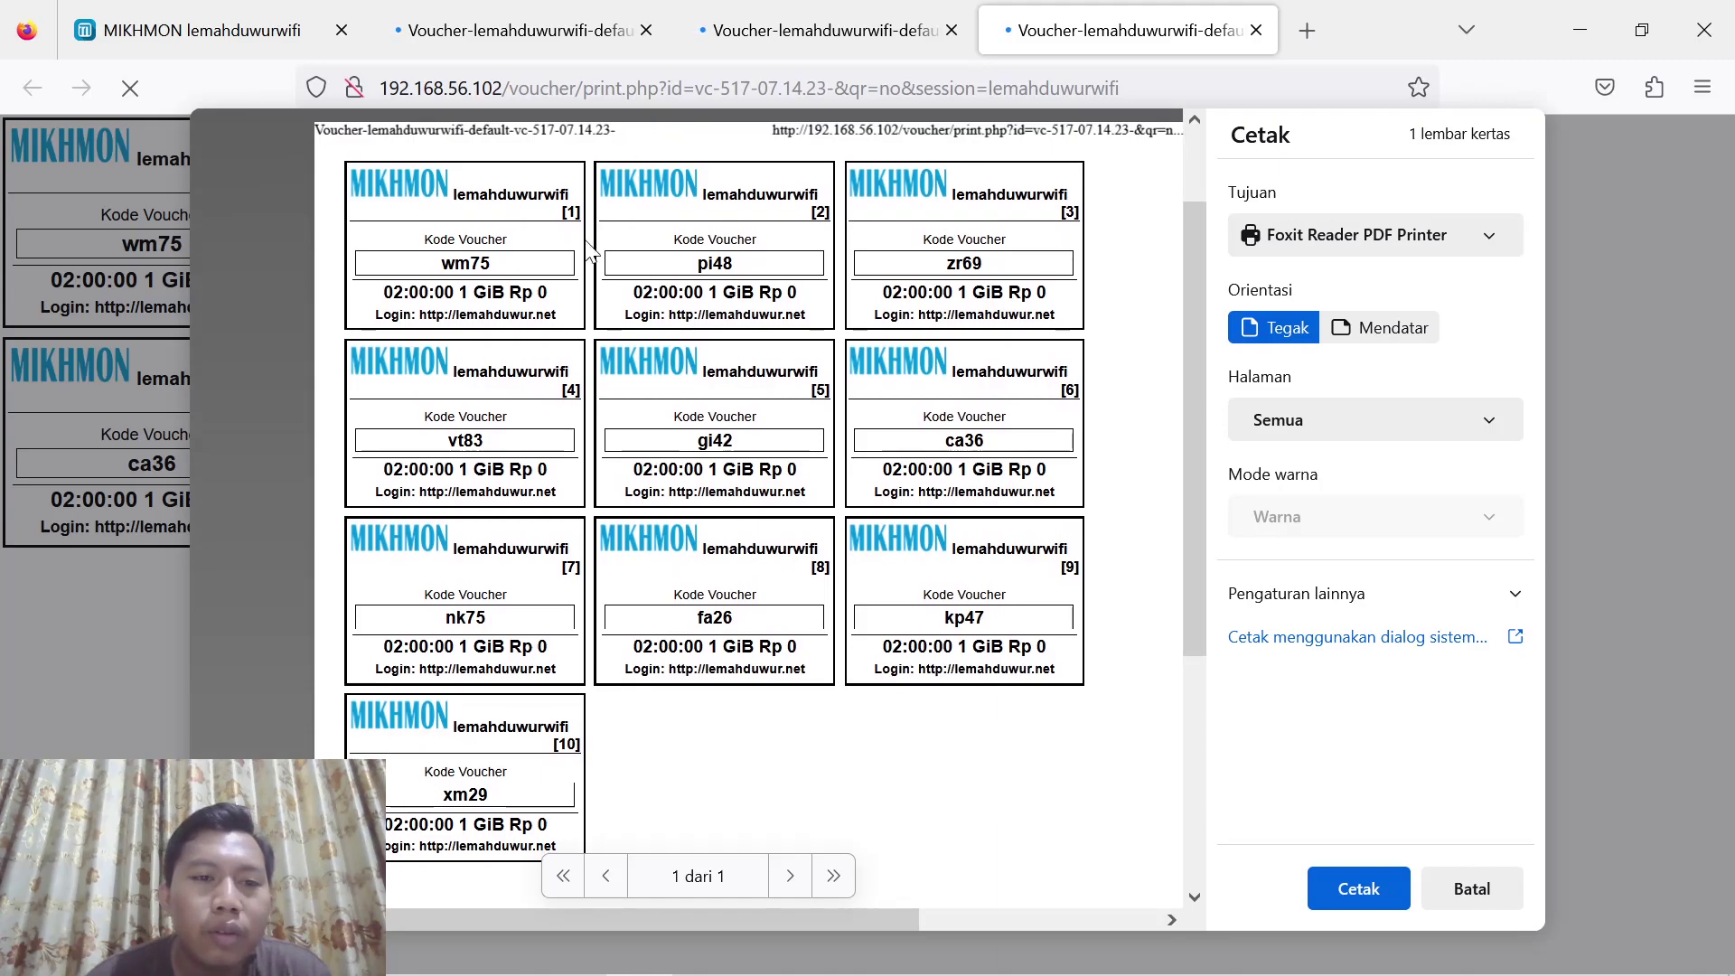
mouse_move(720, 972)
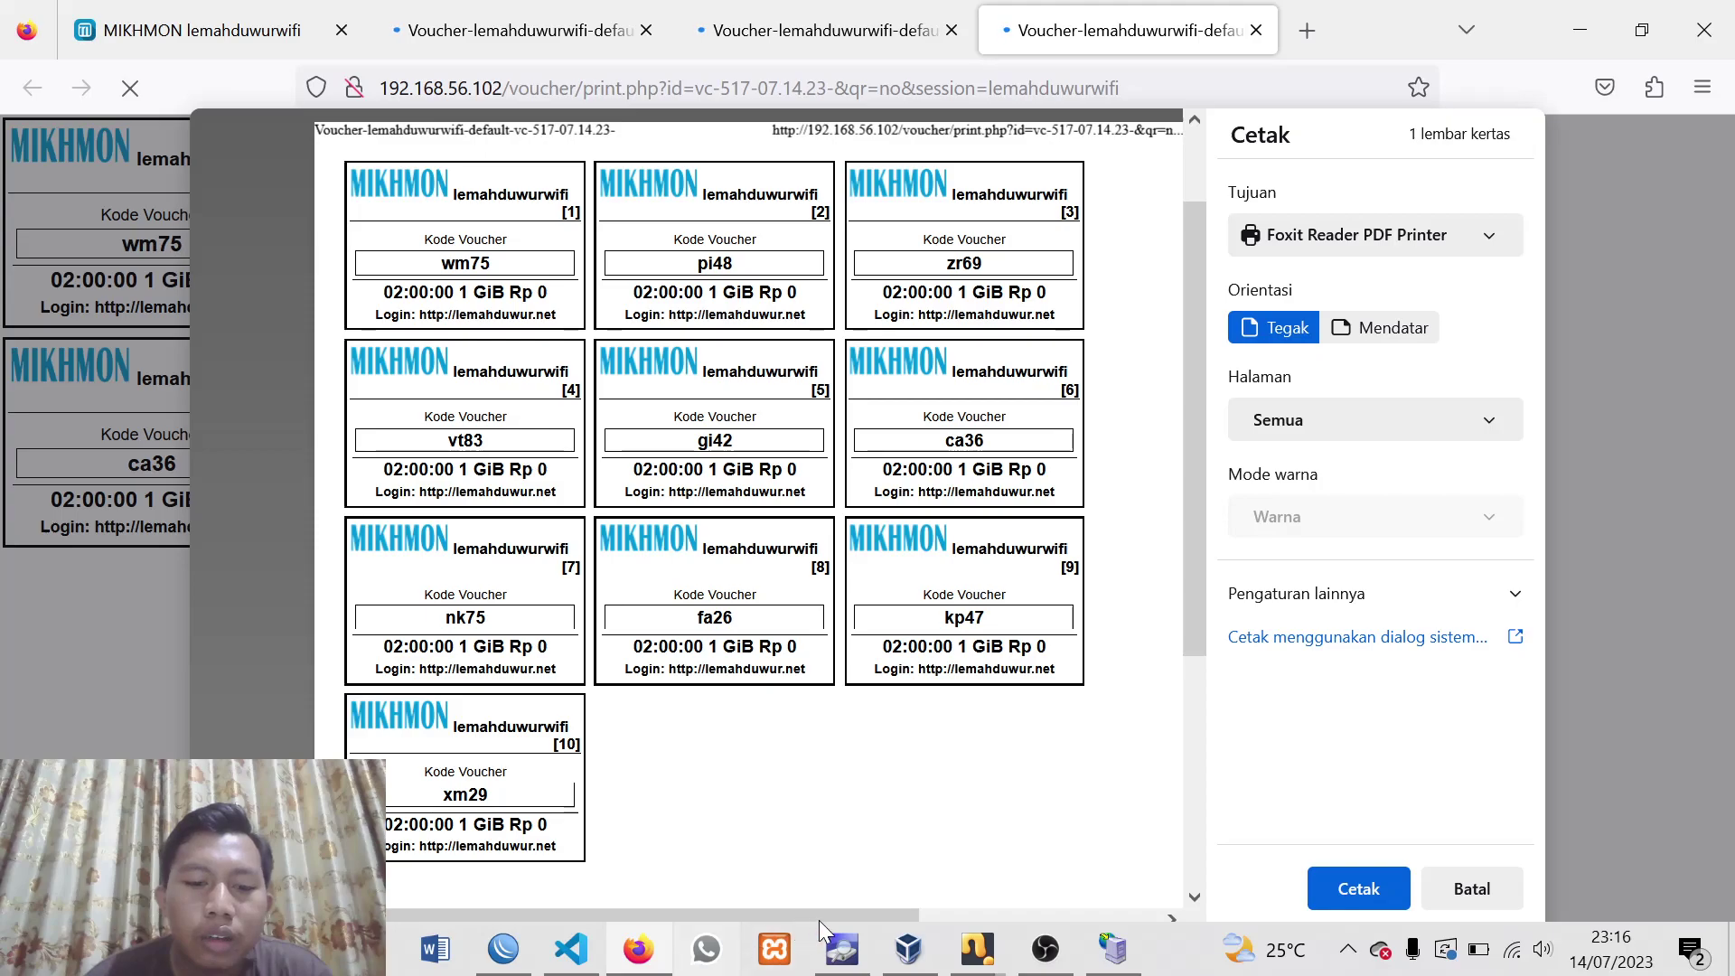
Bring the Linux Mint VM and its Firefox forward, shifting the VM window right
mouse_move(969, 961)
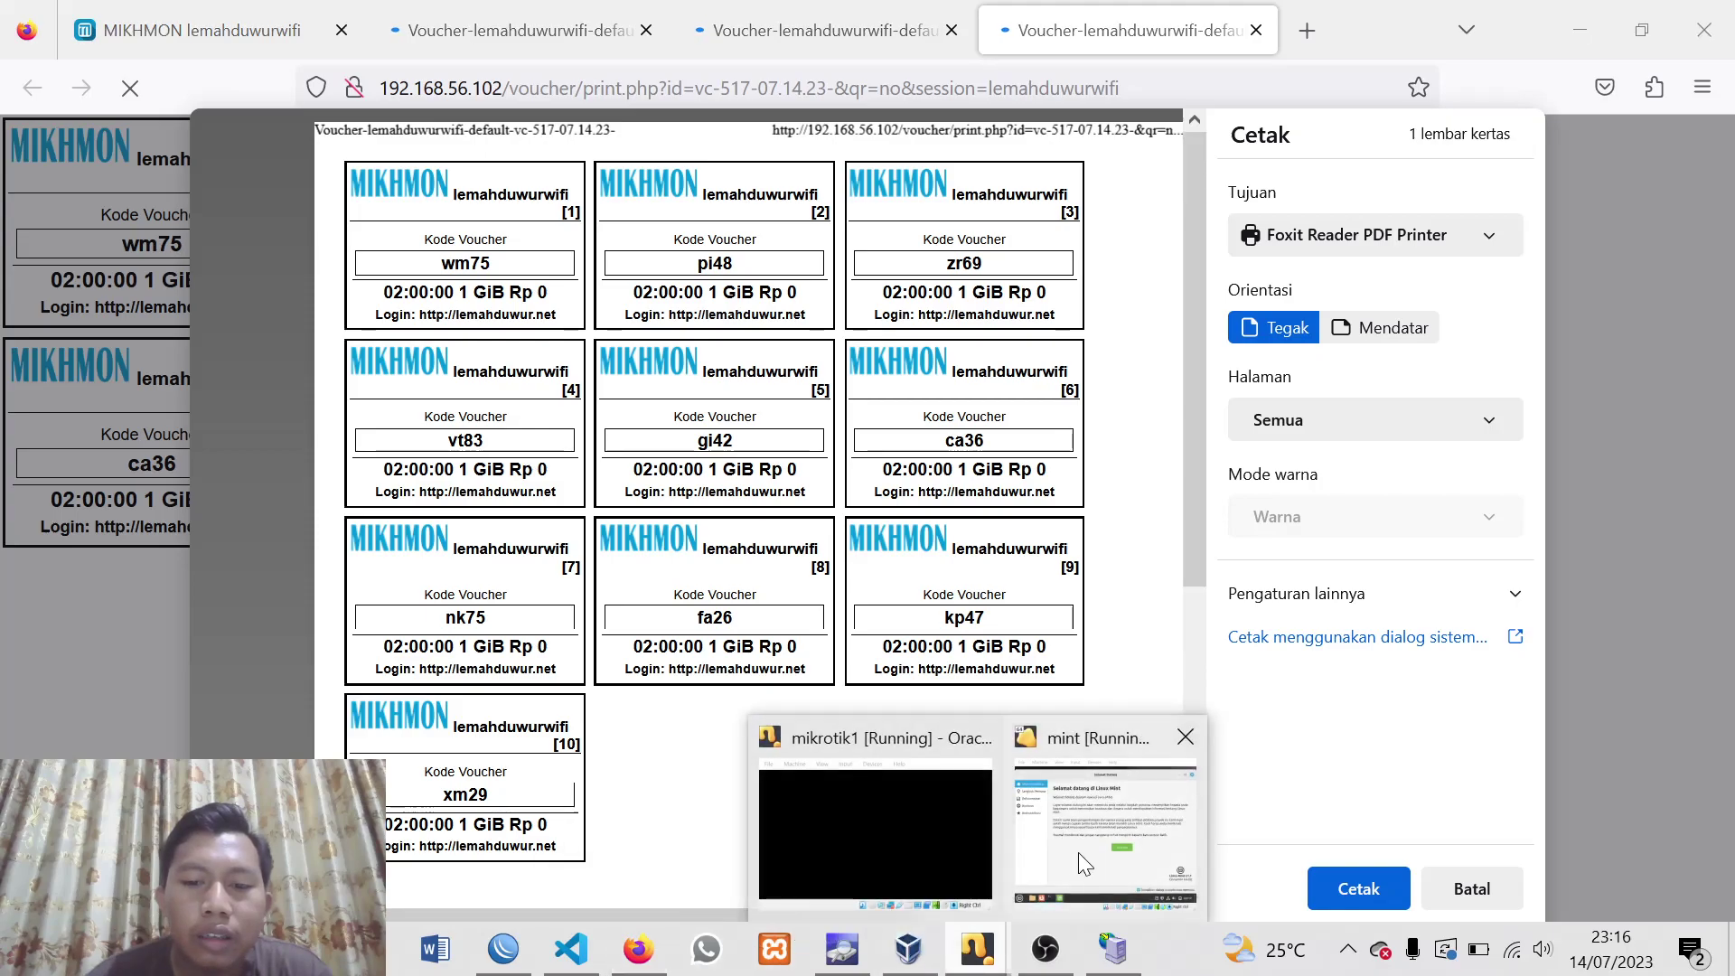
click(1077, 853)
drag(933, 214, 1166, 204)
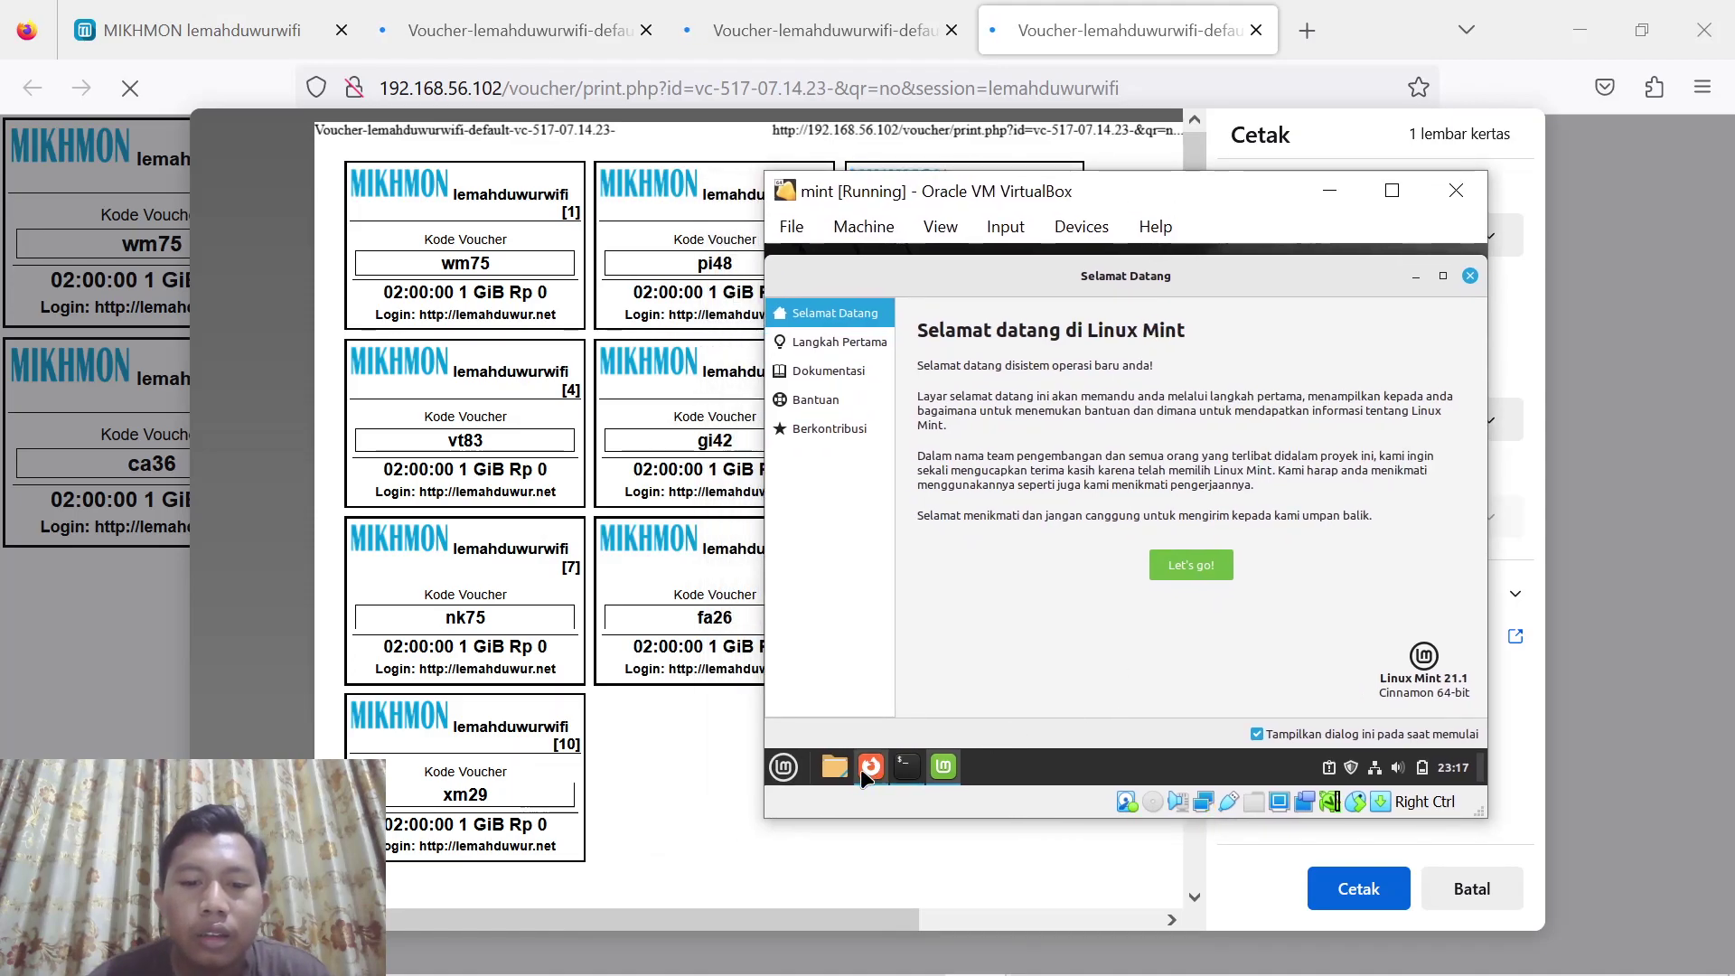
mouse_move(870, 766)
click(881, 699)
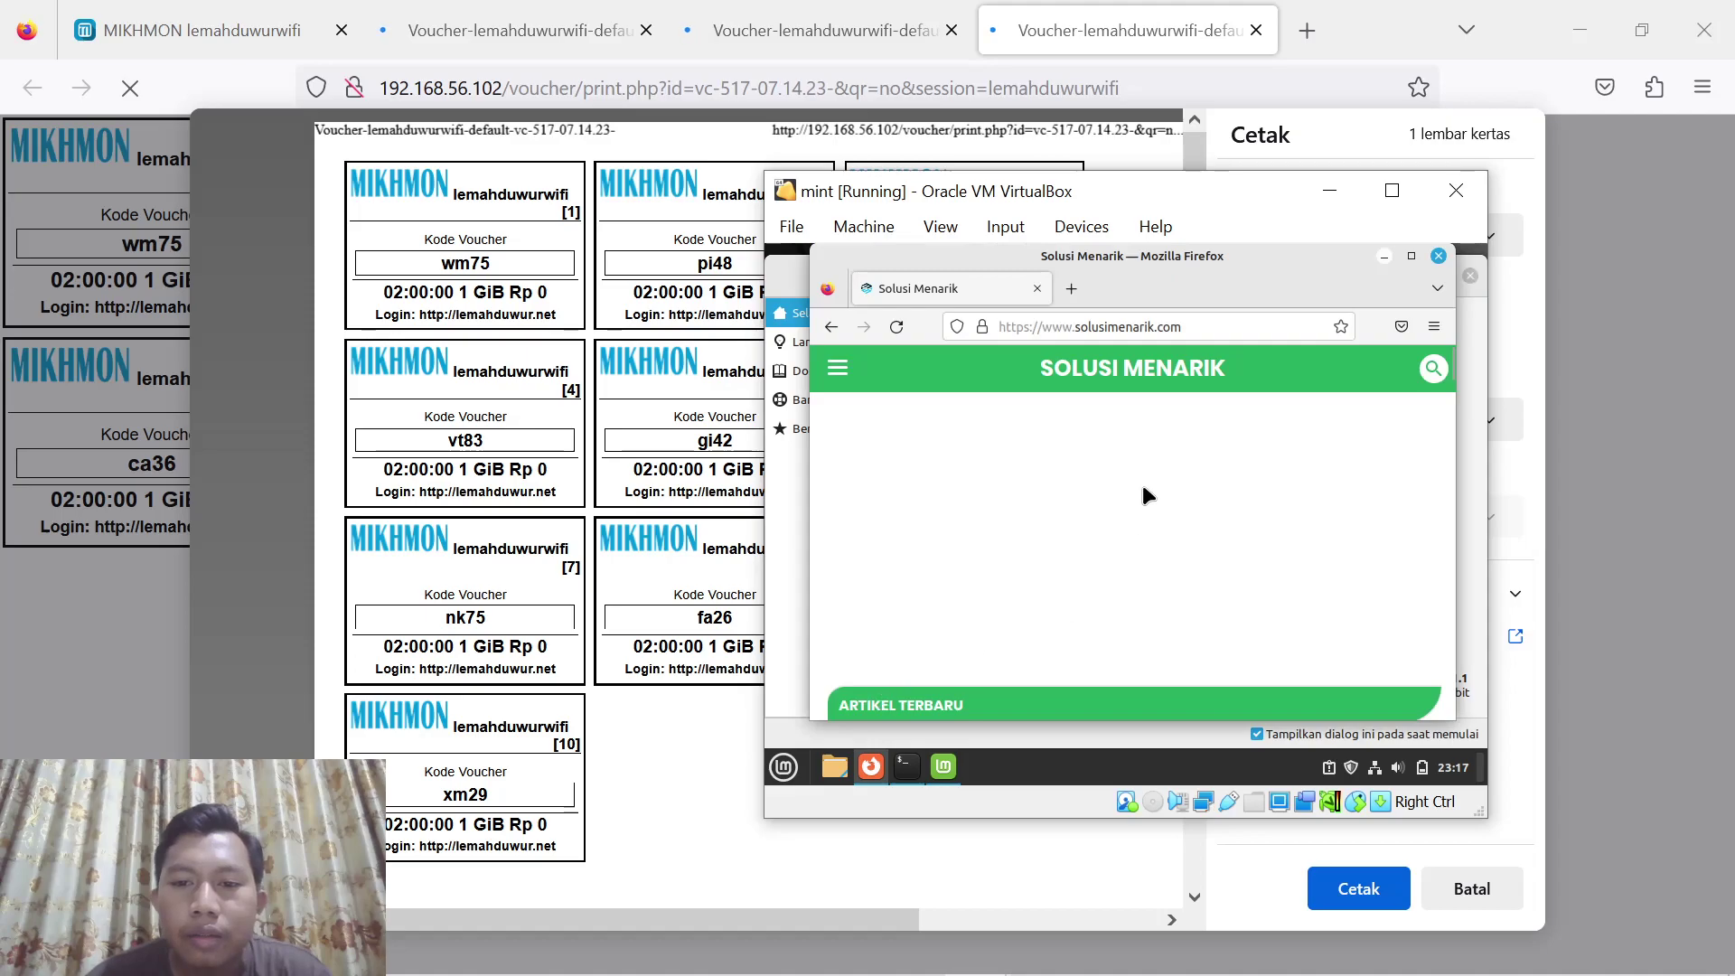
Open lemahduwur.net in a new tab and log the previous hotspot user out
key(ctrl+t)
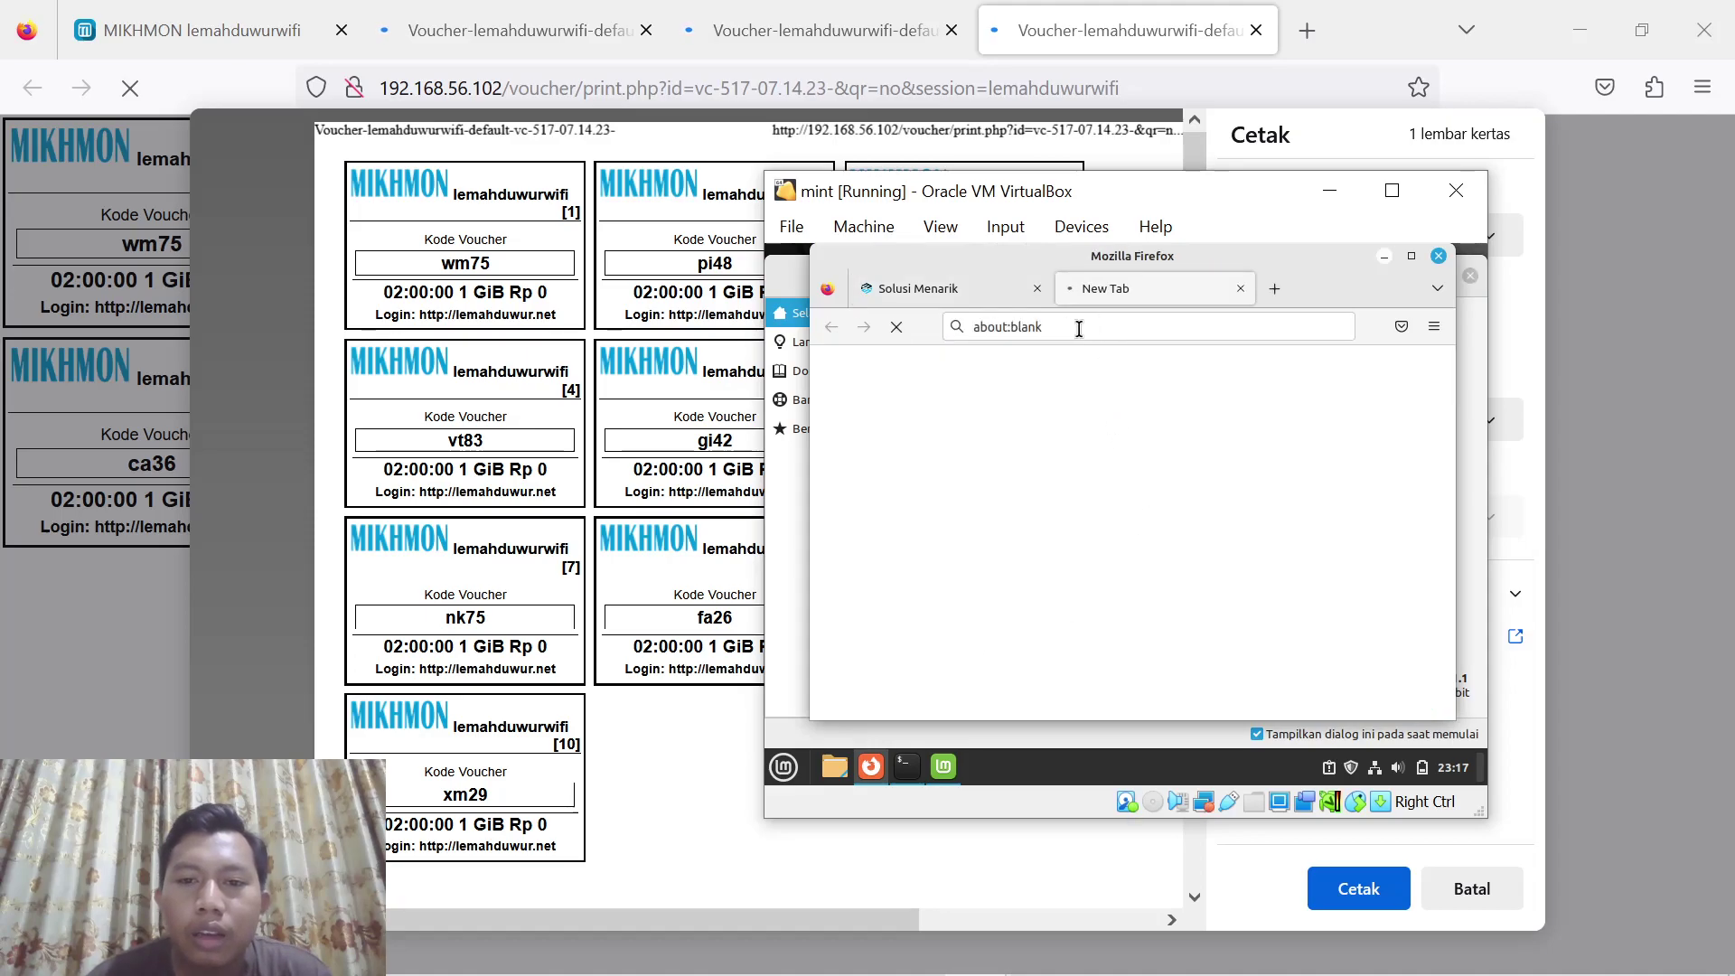
click(1079, 327)
text(le)
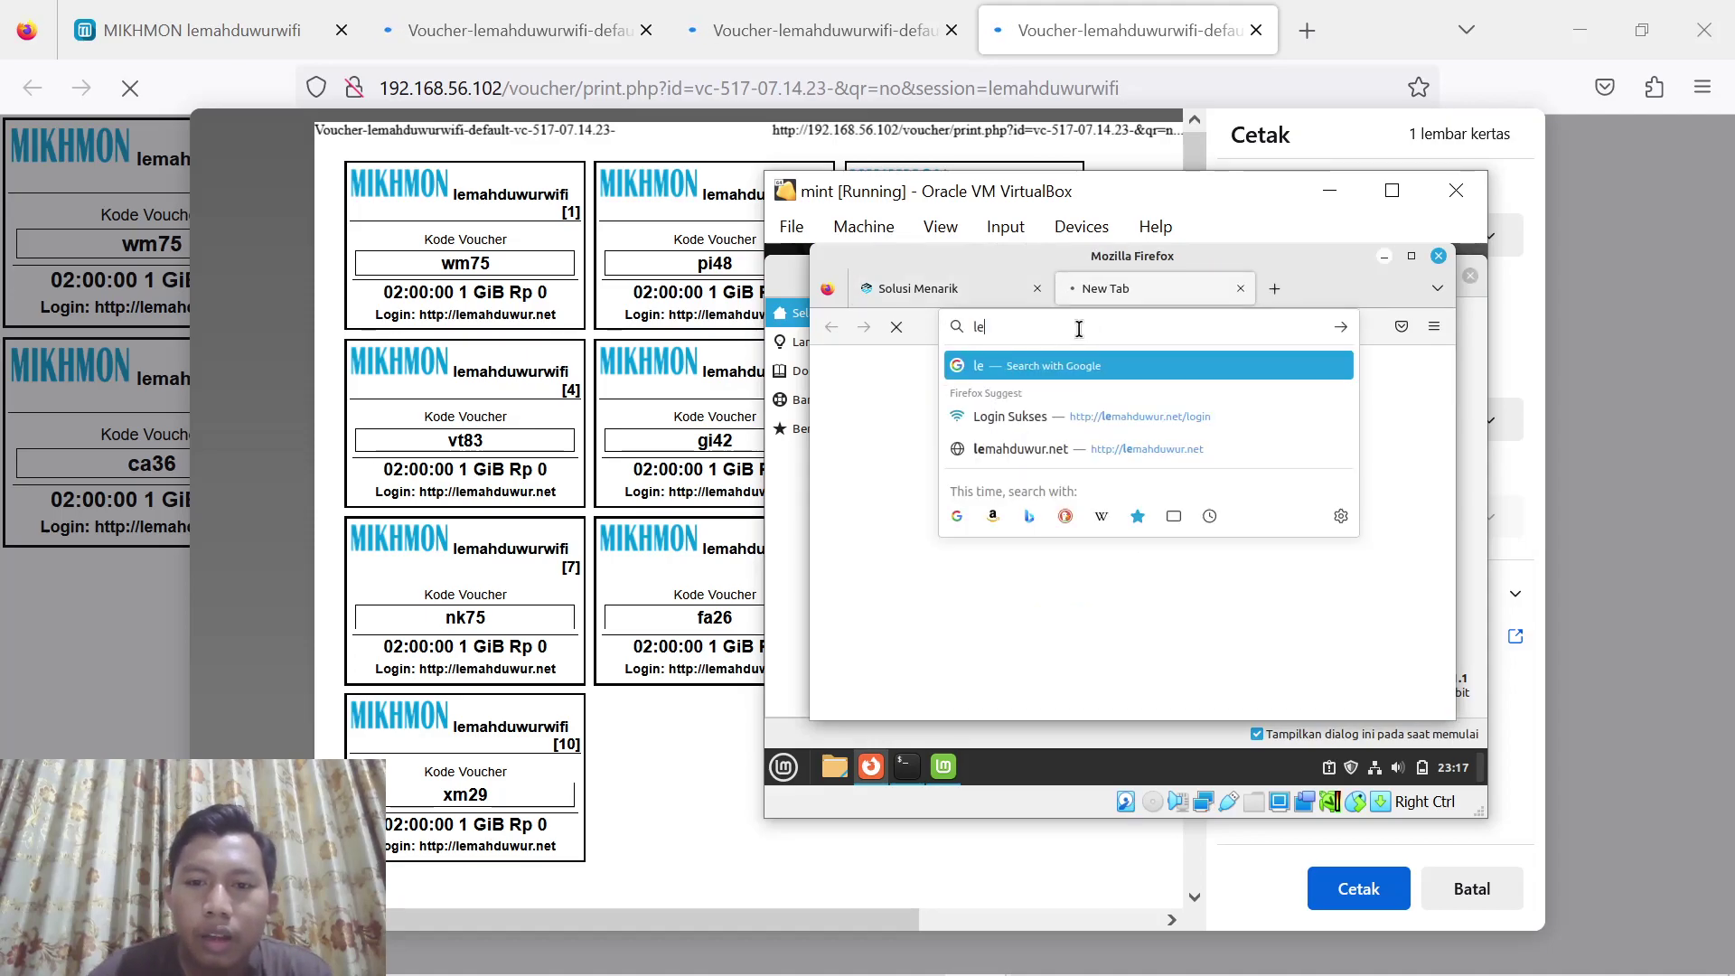
text(ma)
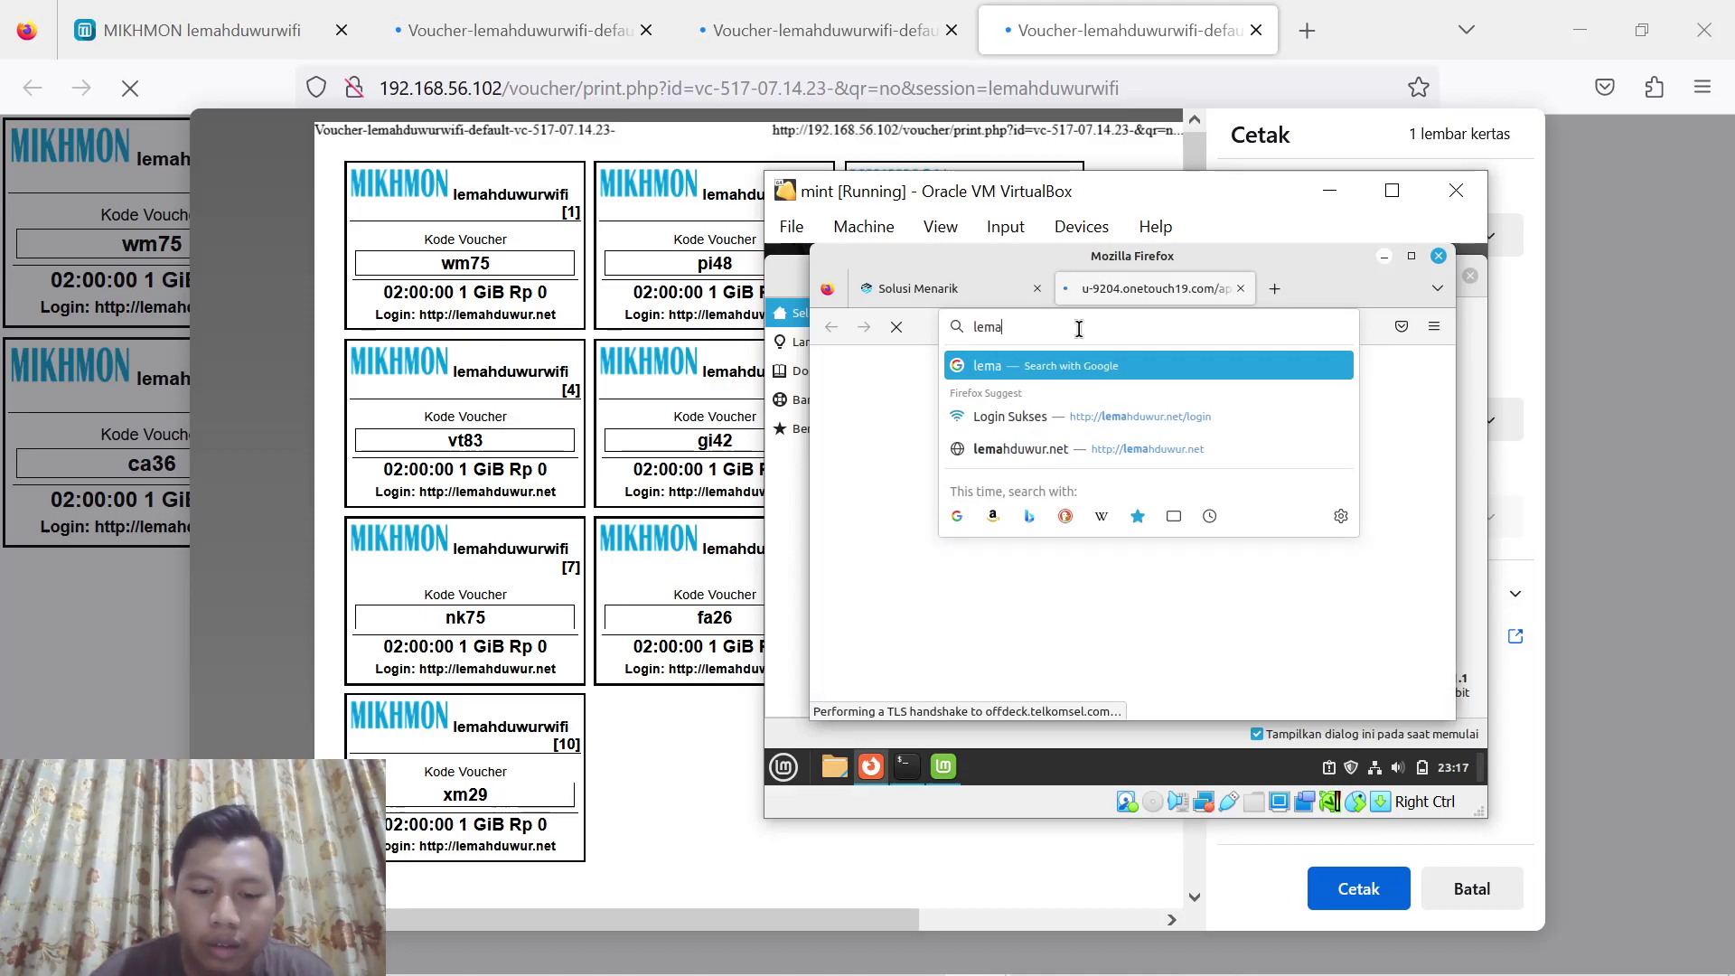
key(Down)
key(Down)
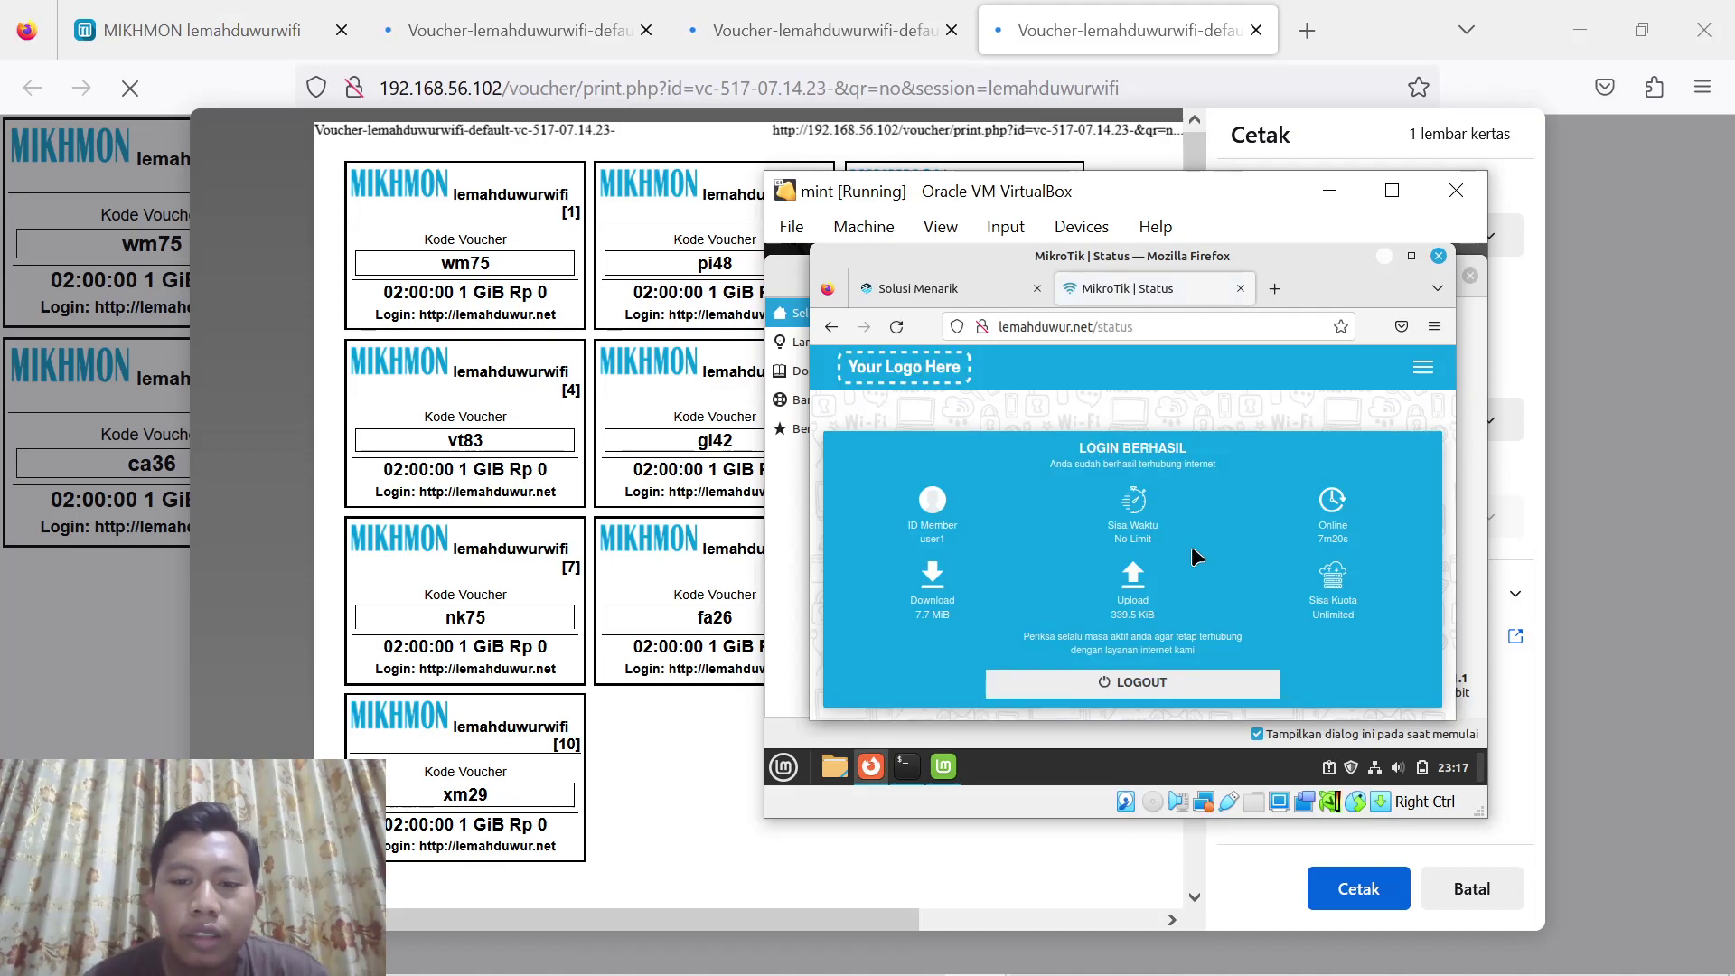
click(1141, 679)
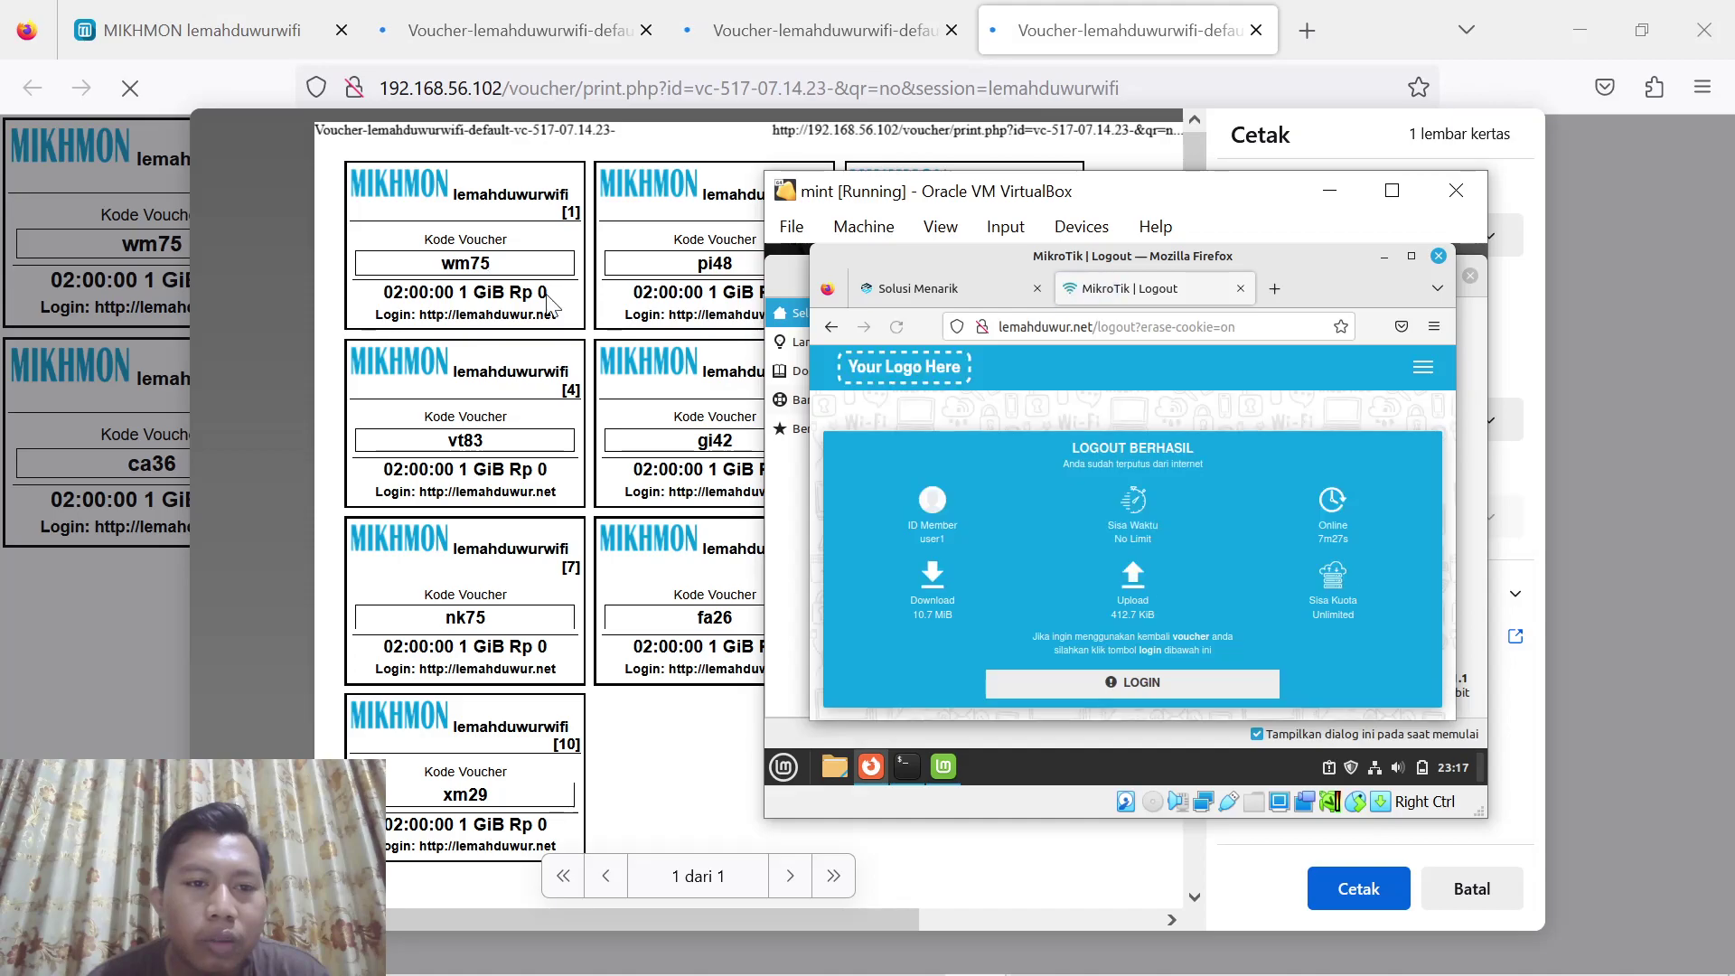
click(1165, 682)
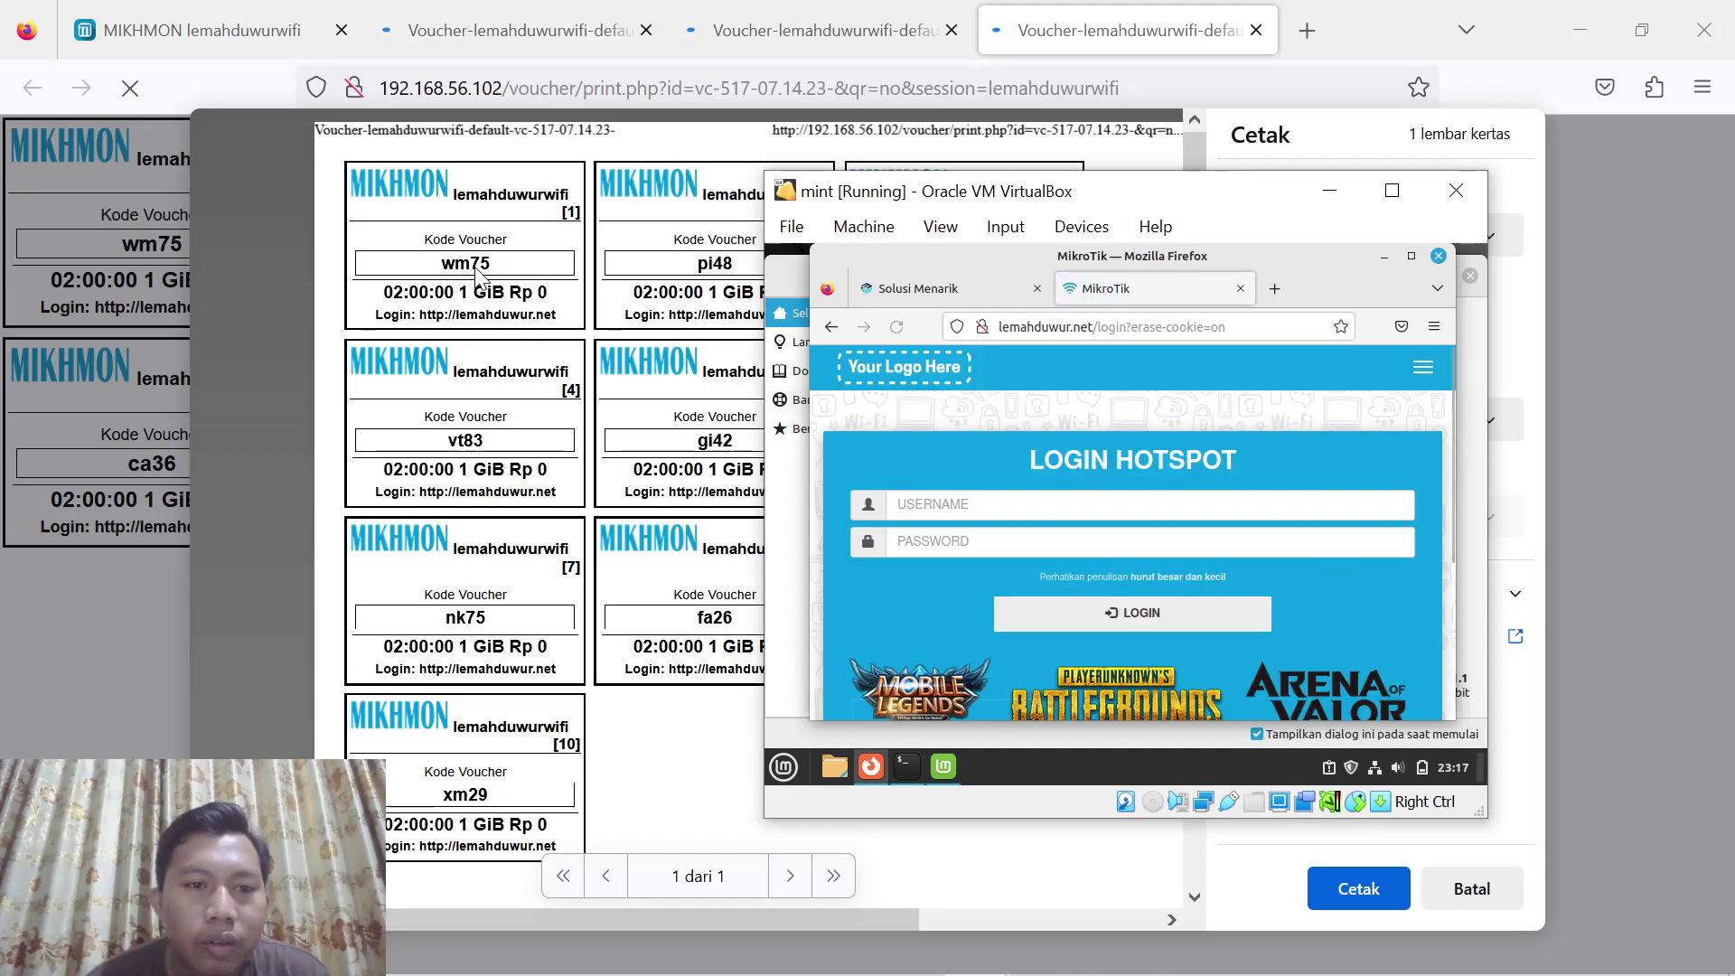
Log in to the hotspot with the first 2-hour voucher's username and password, without saving credentials
click(973, 497)
text(wm)
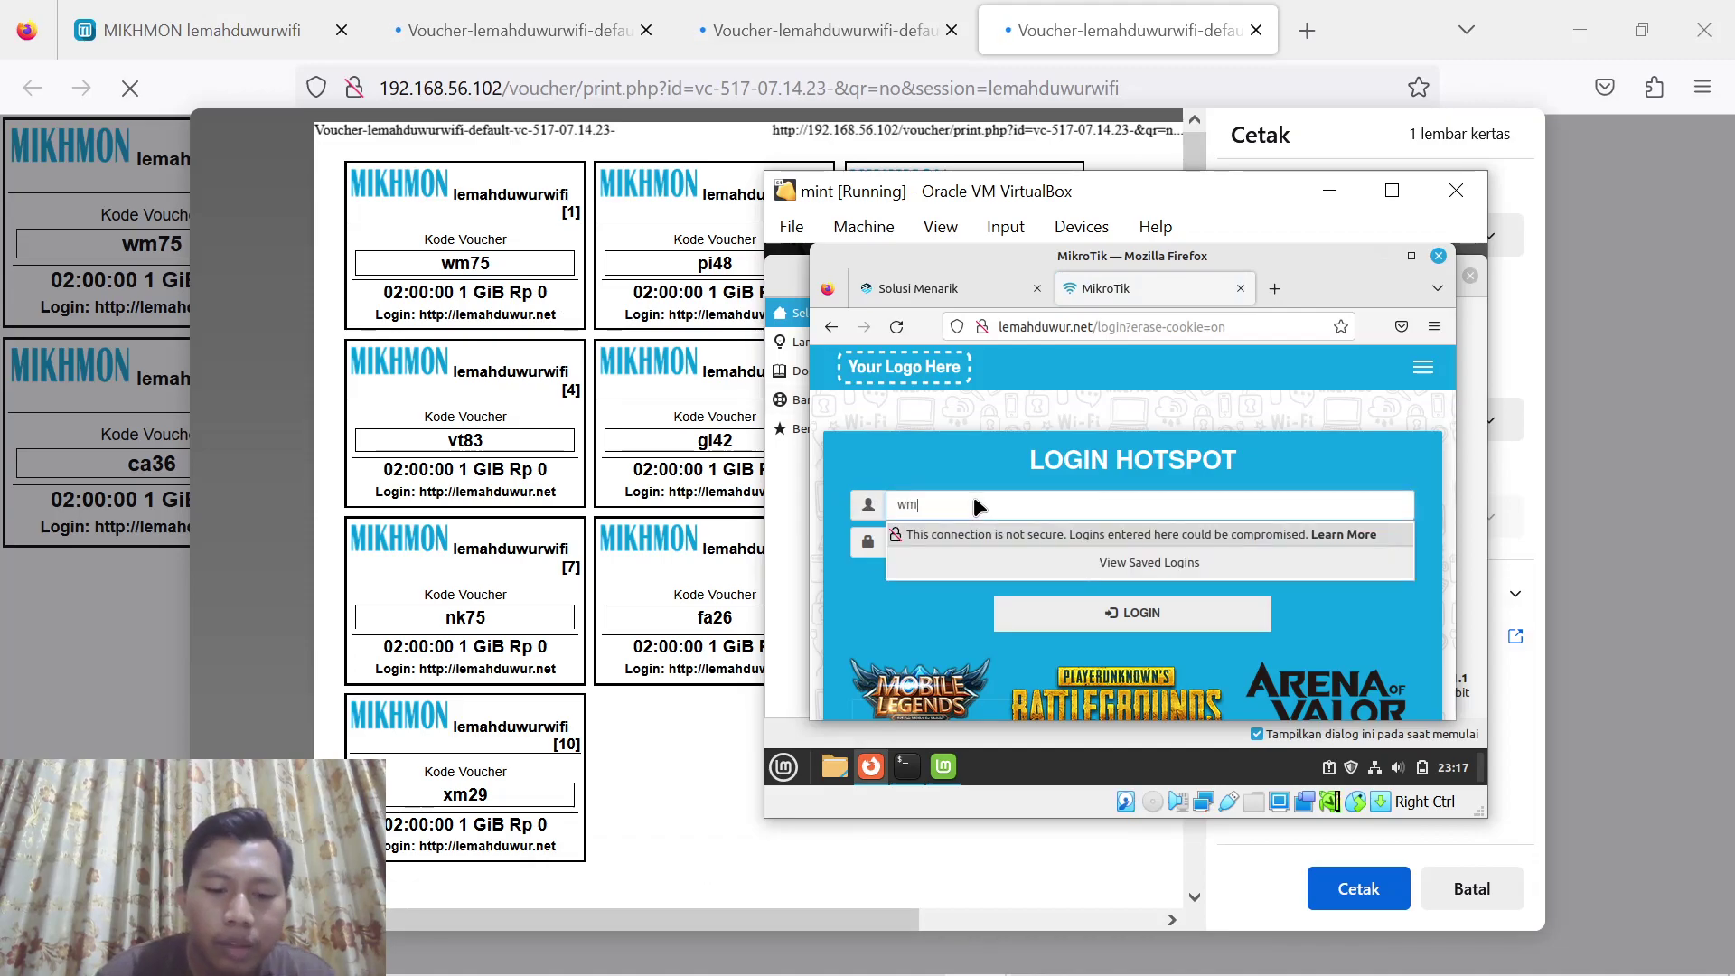
text(75)
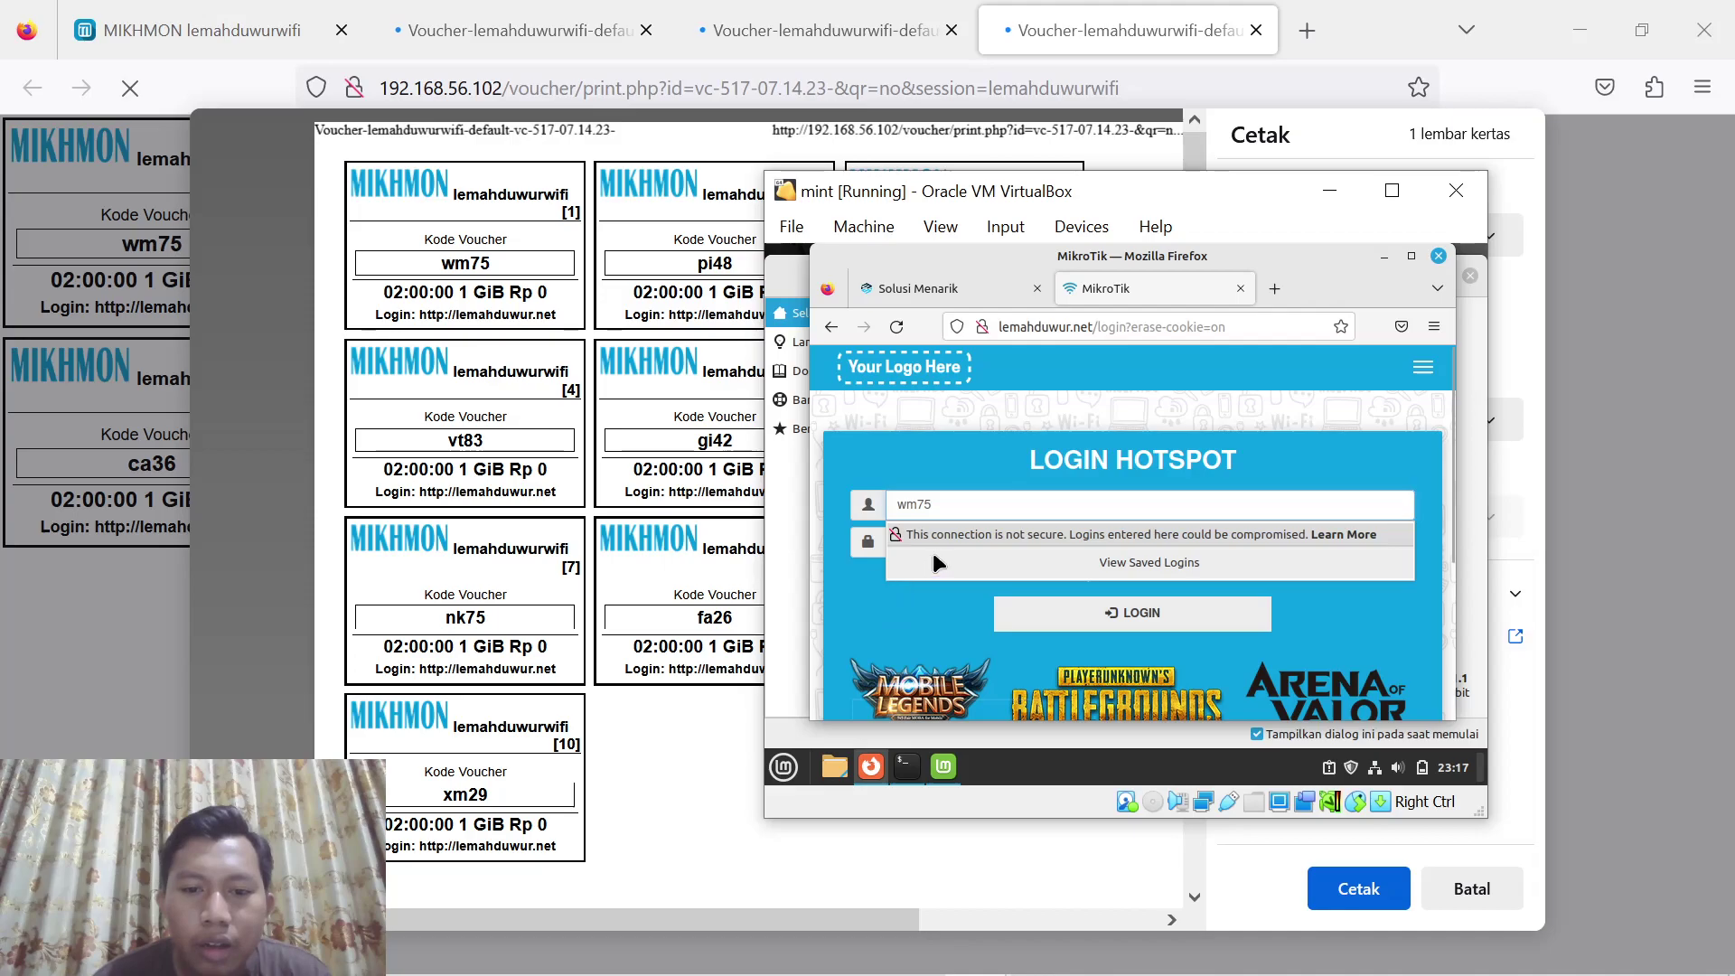
click(930, 542)
text(wm7)
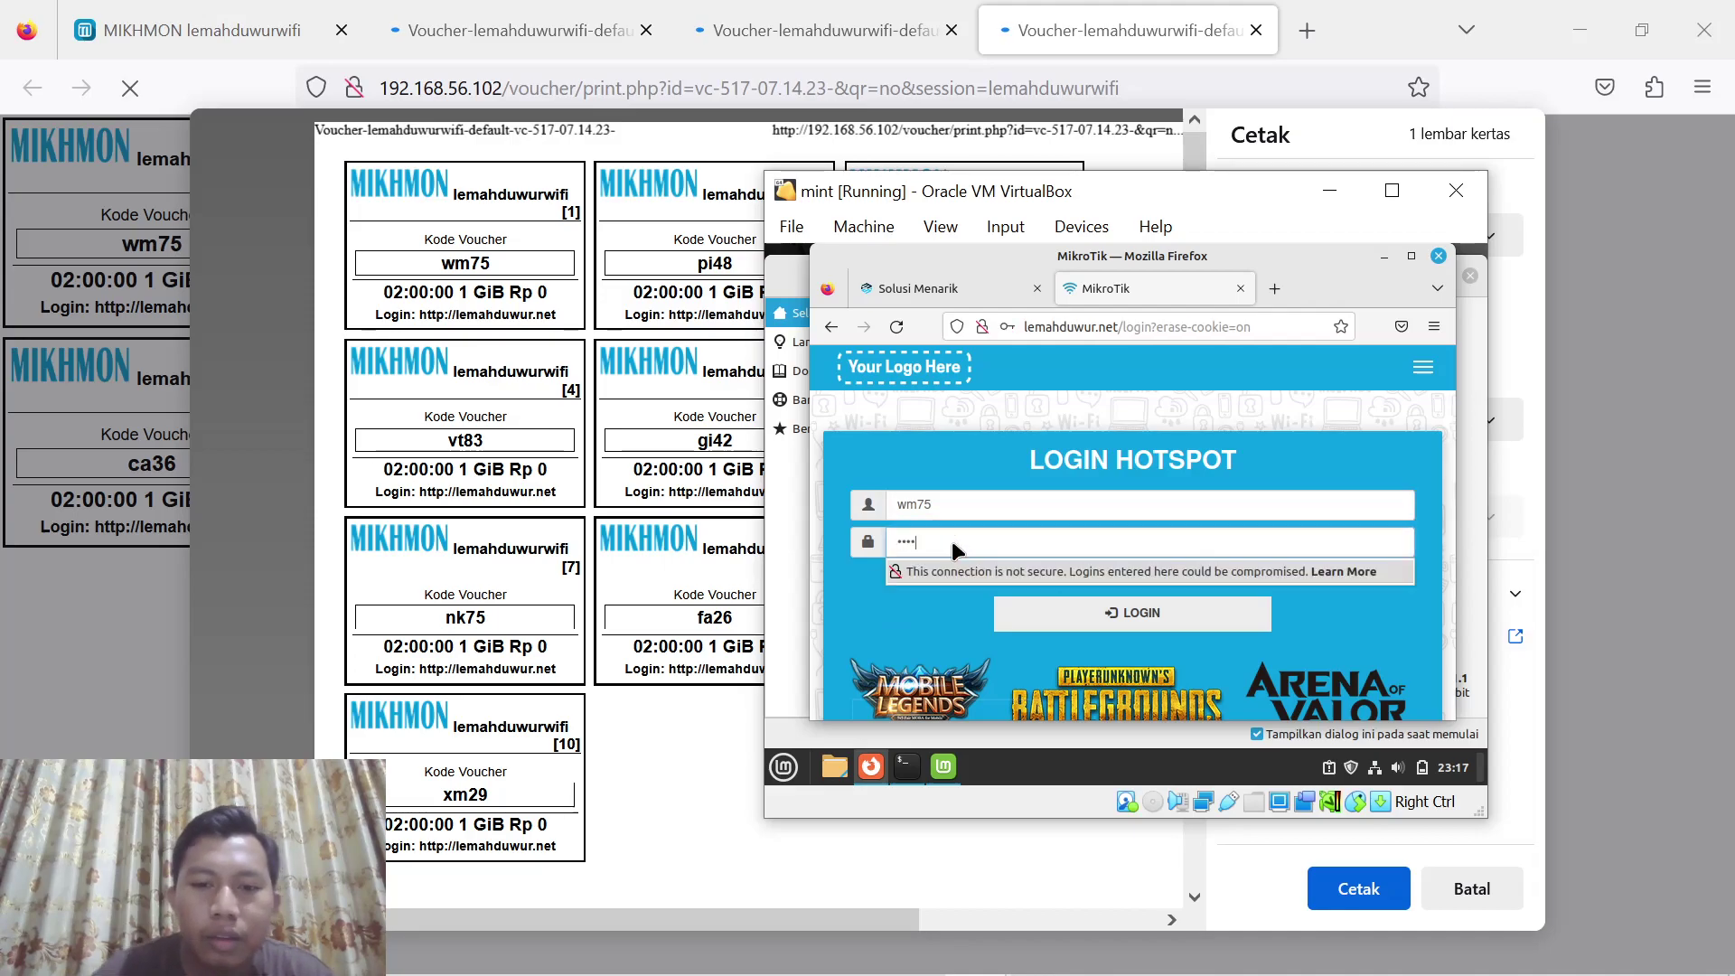
click(1156, 609)
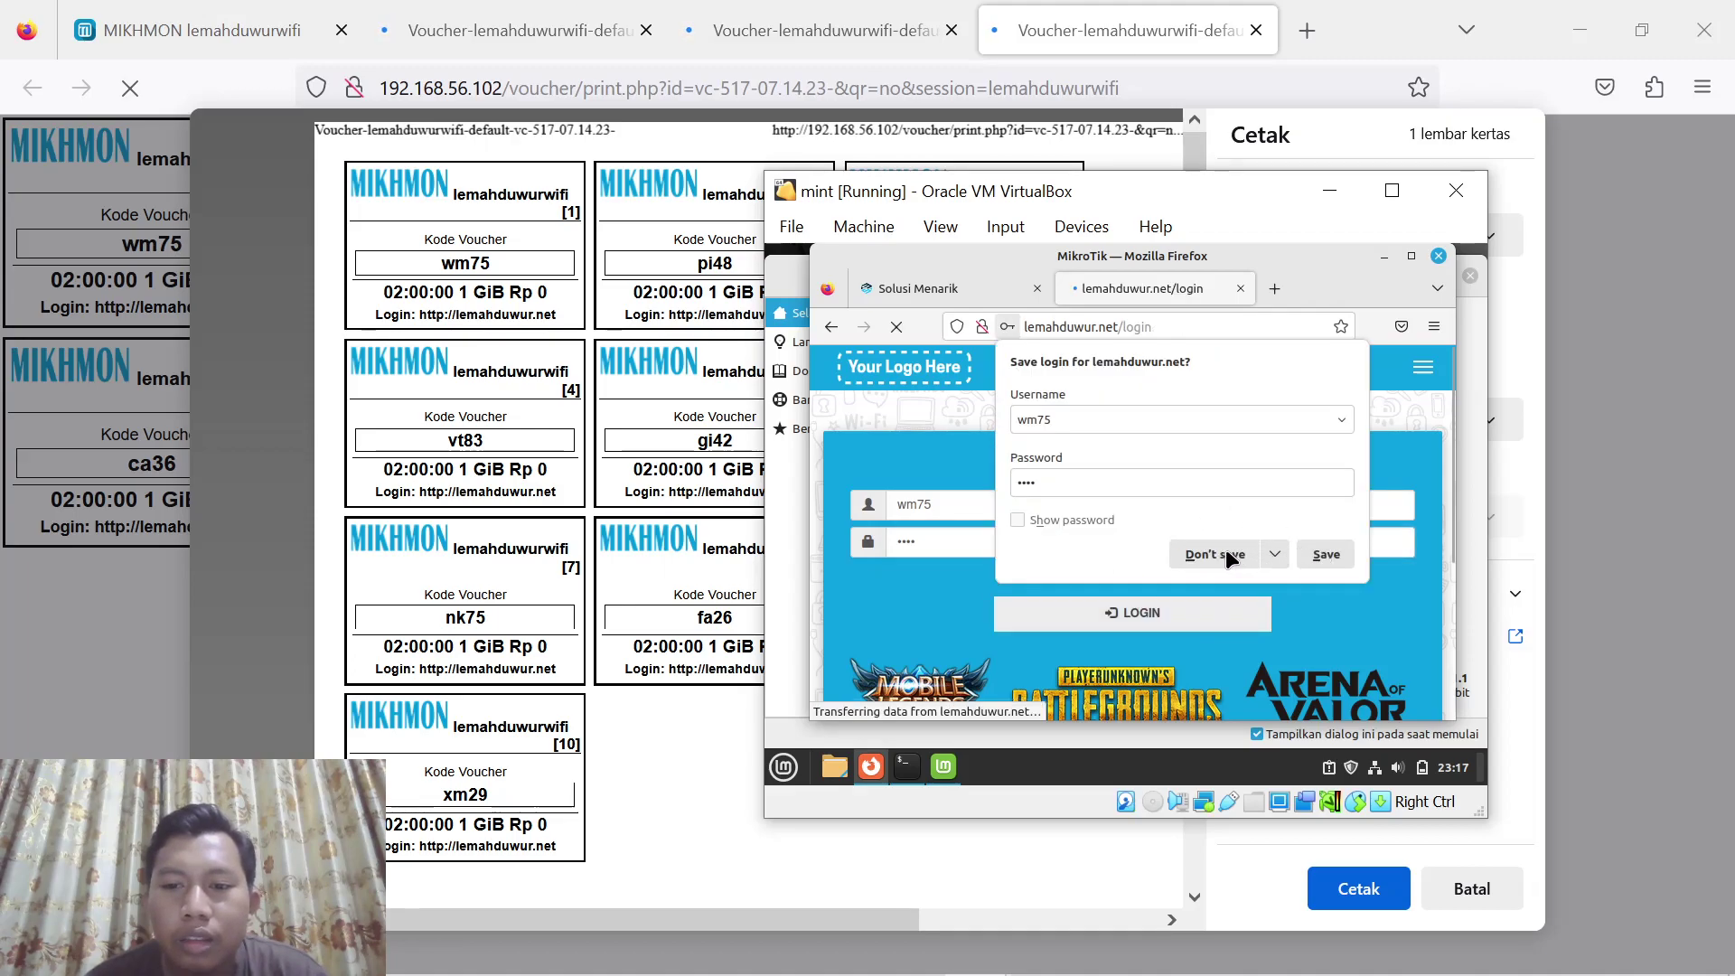
click(1218, 551)
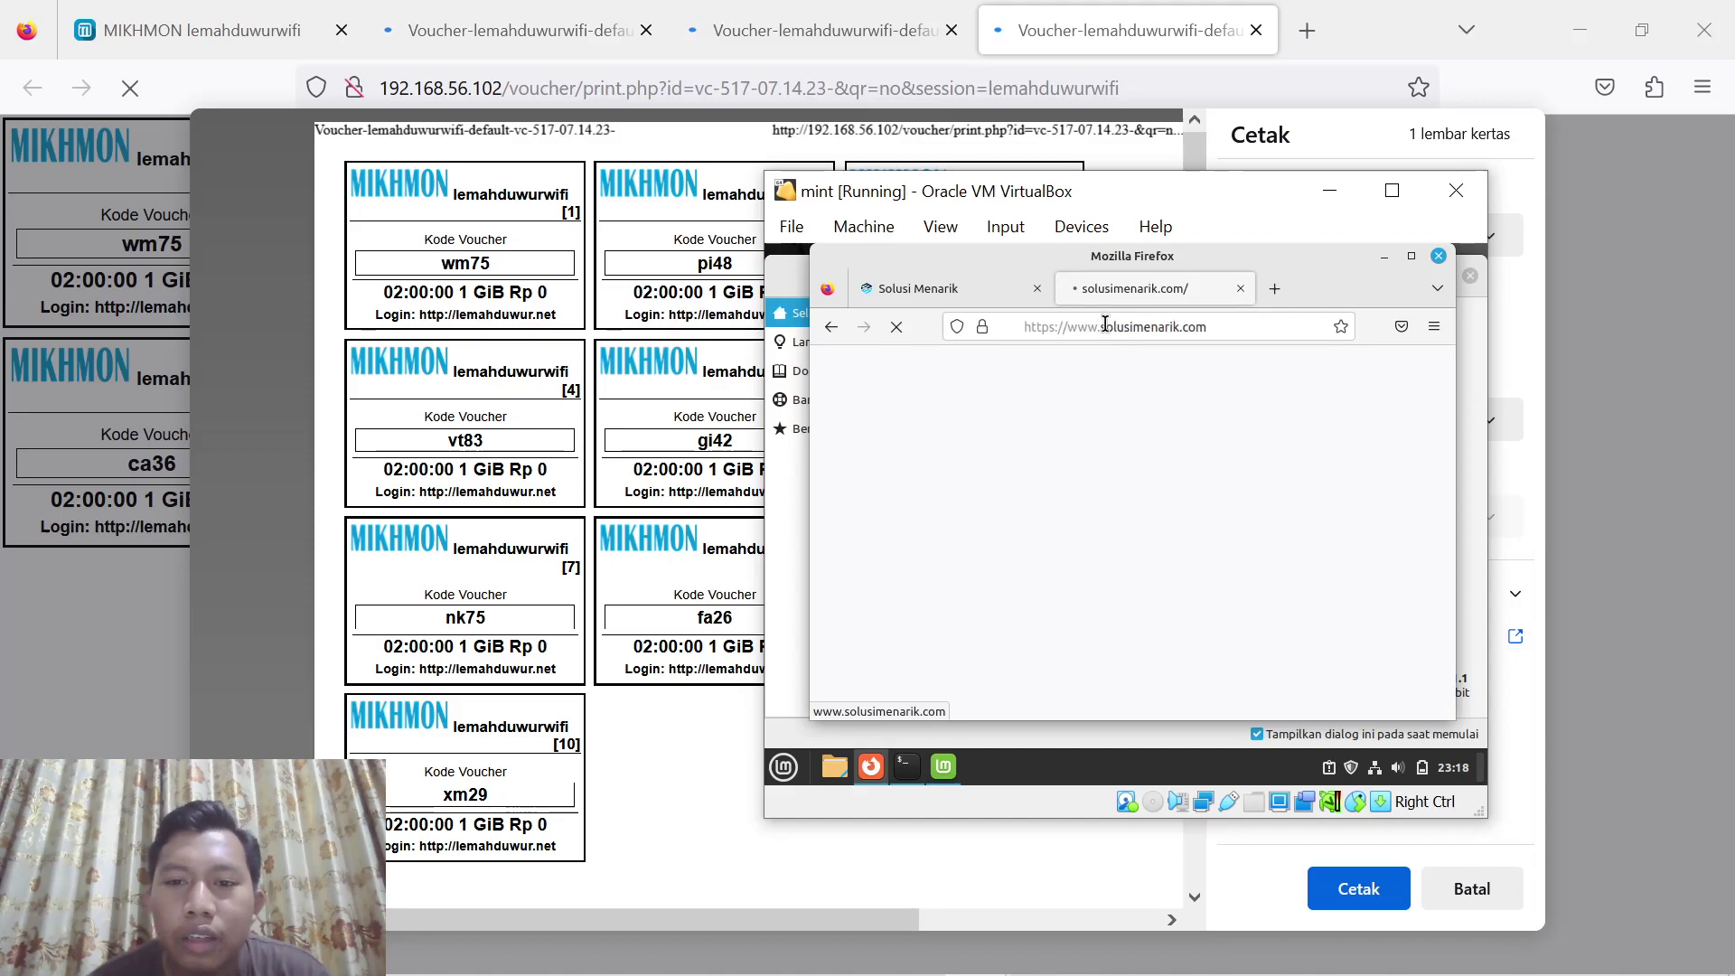
Check lemahduwur.net/status for the vc-517 voucher session, then log out
click(1161, 326)
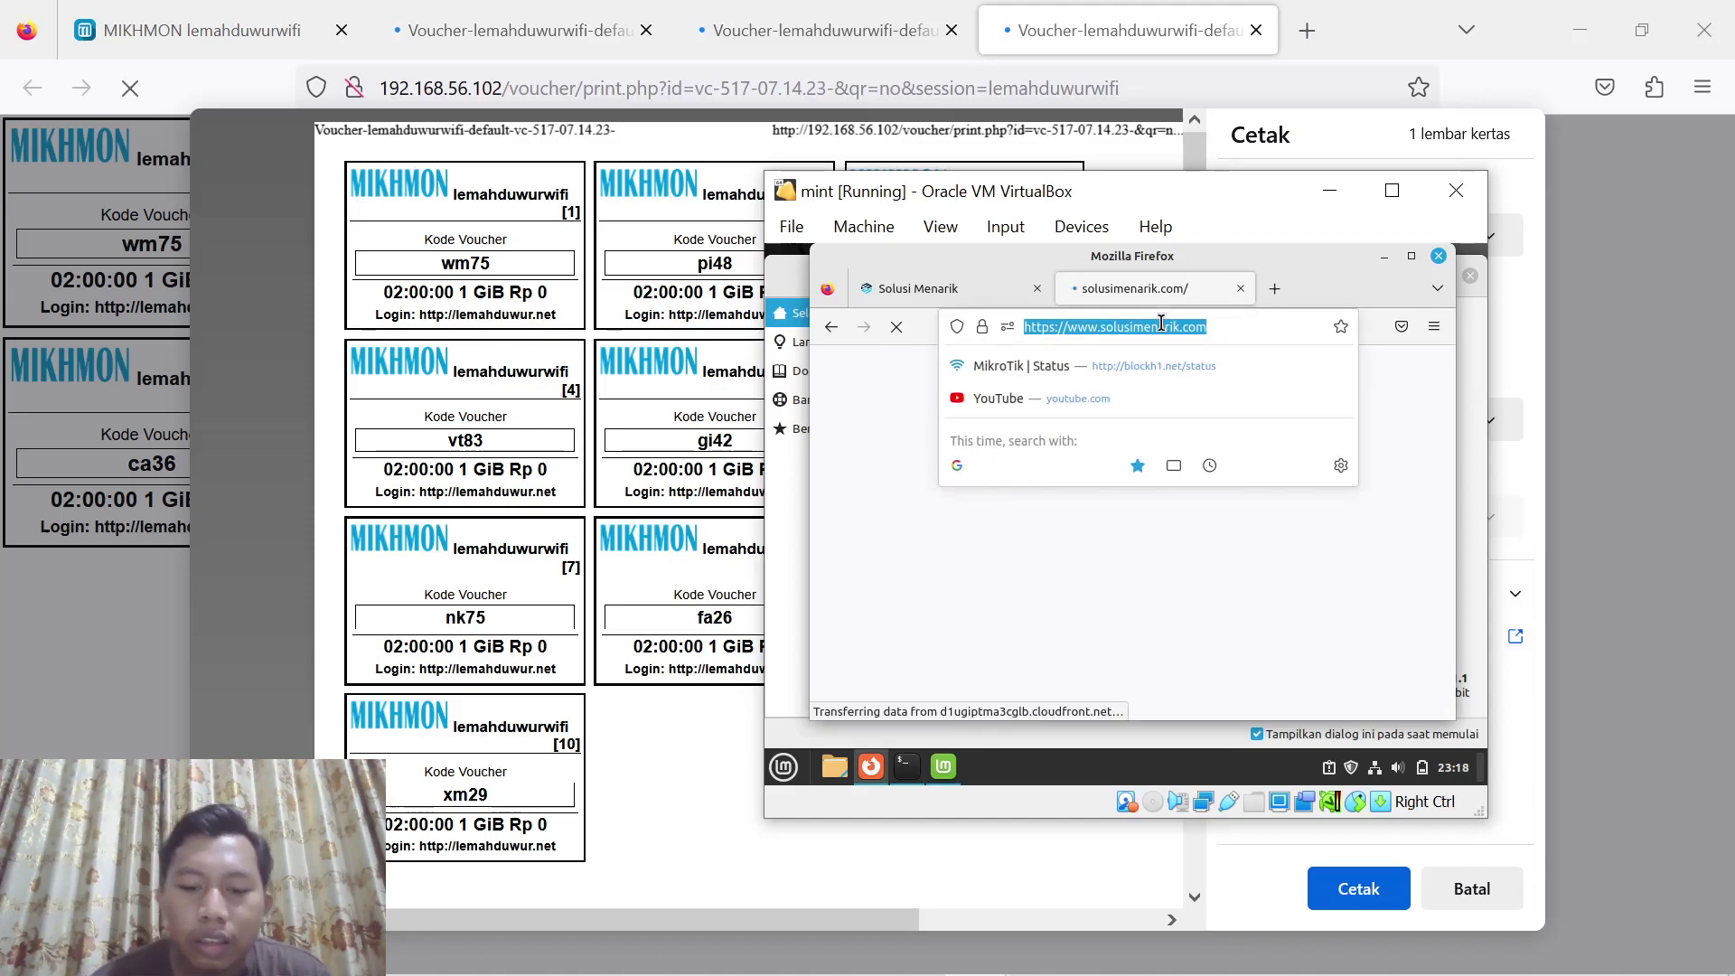
text(lema)
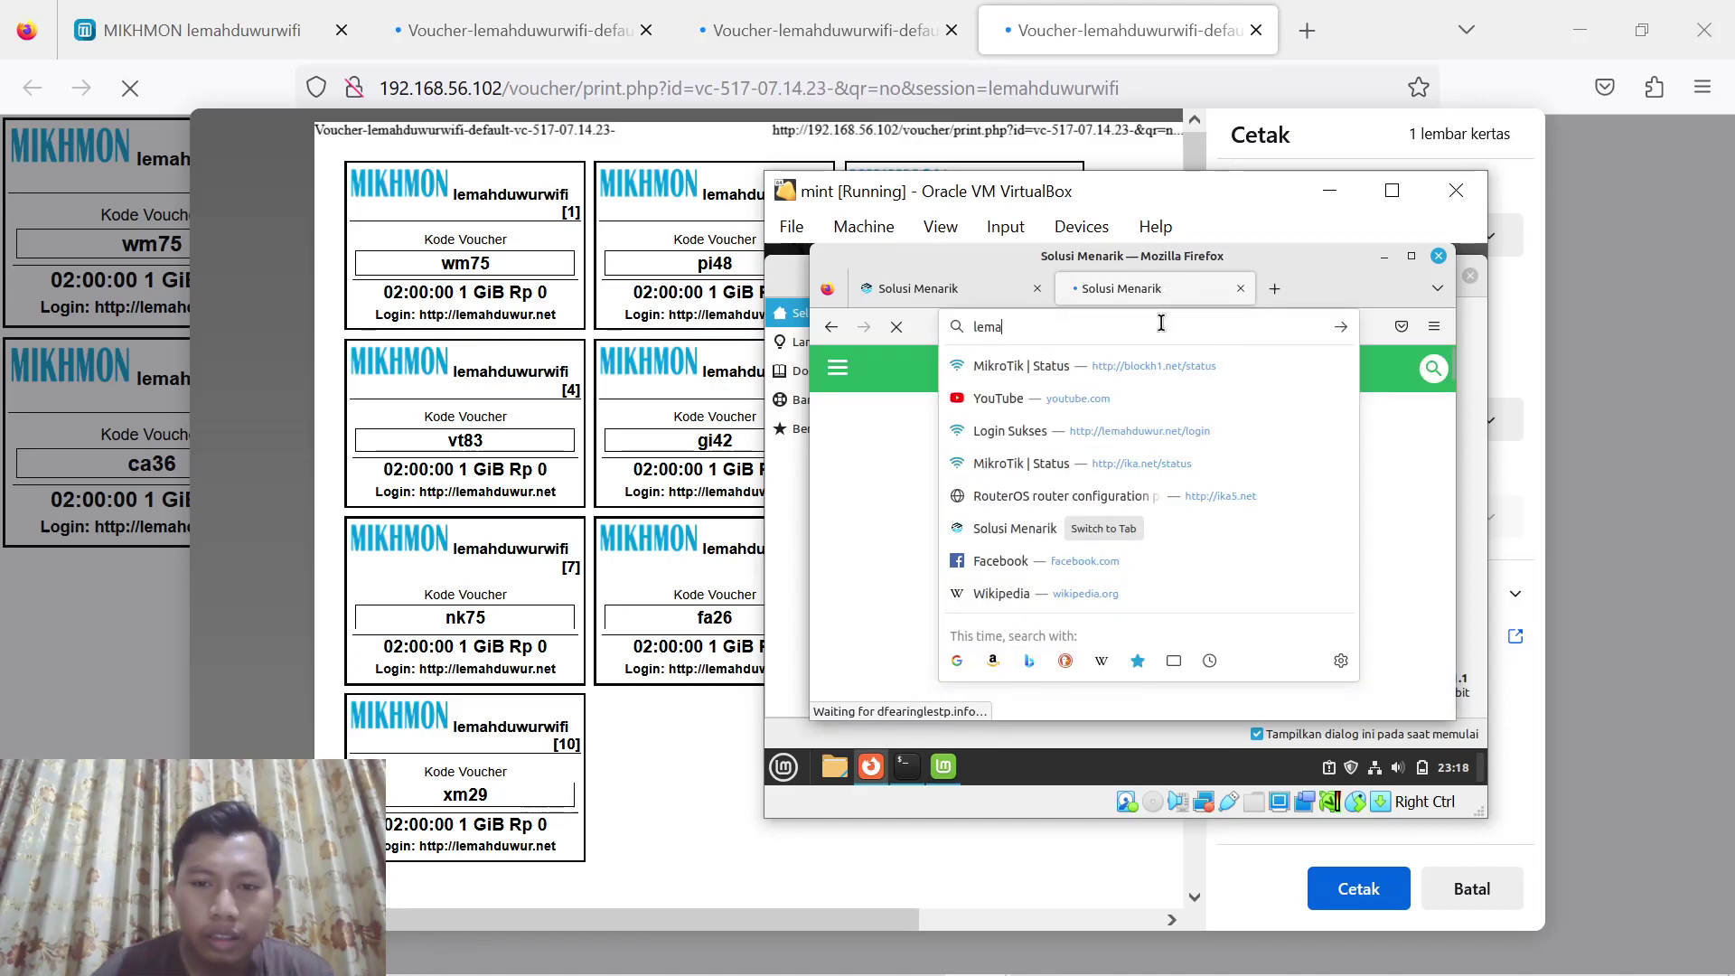
key(Down)
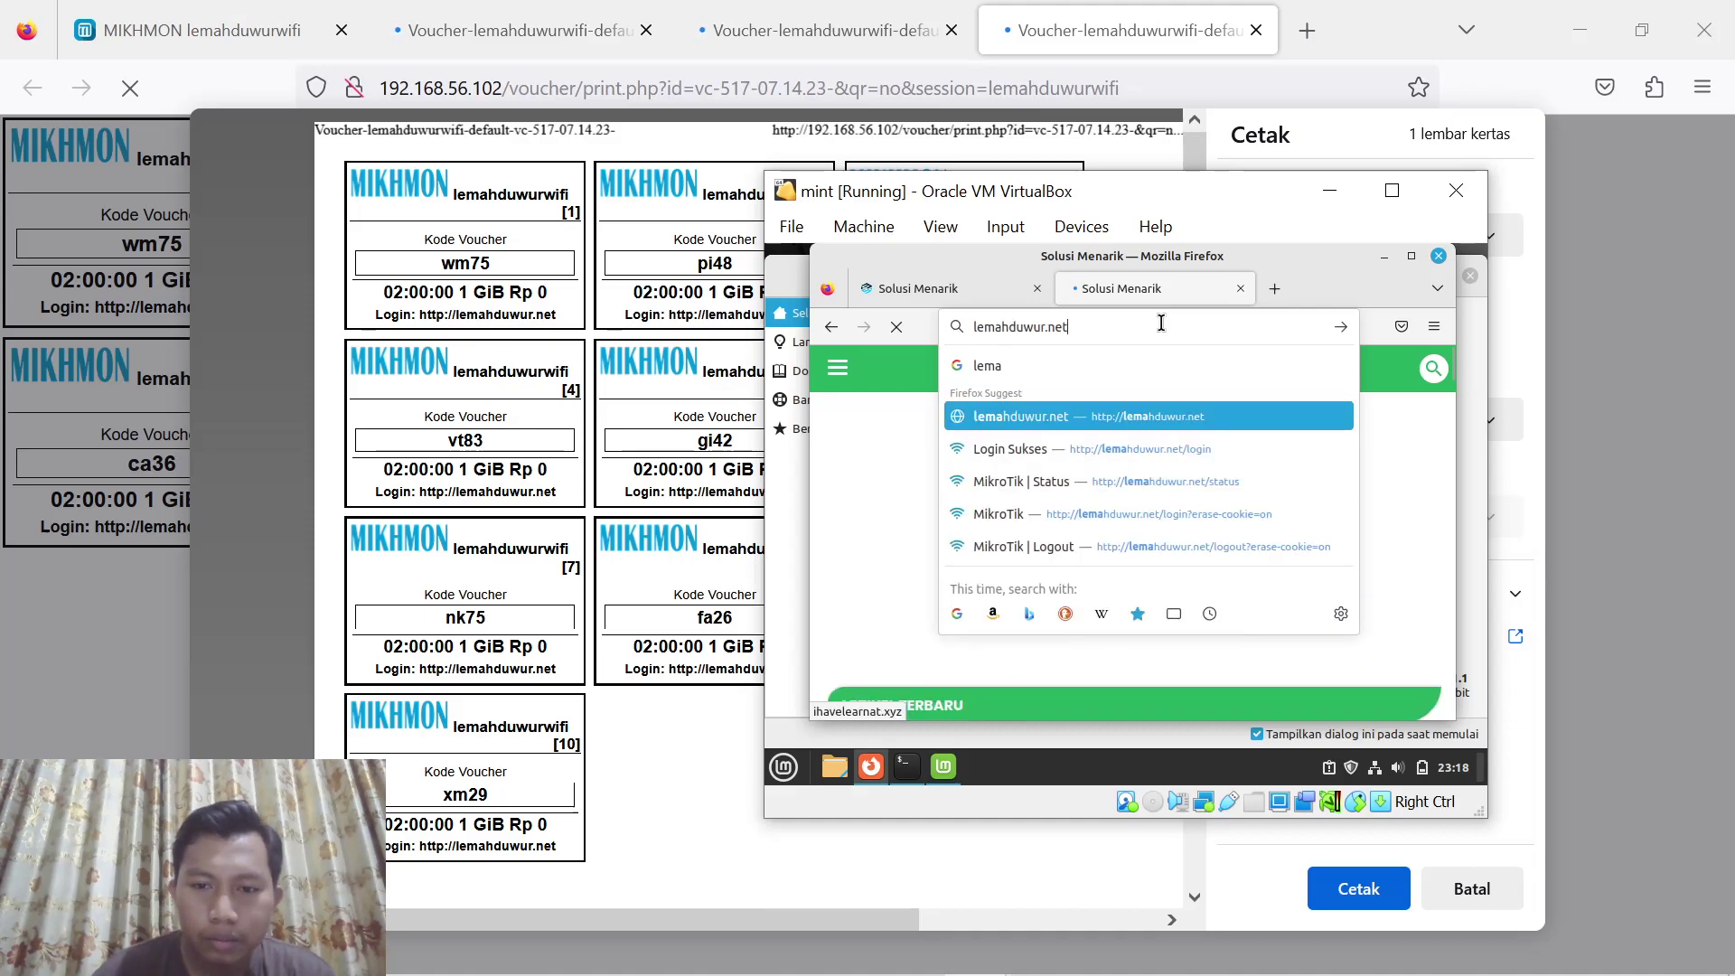
key(Down)
text(/)
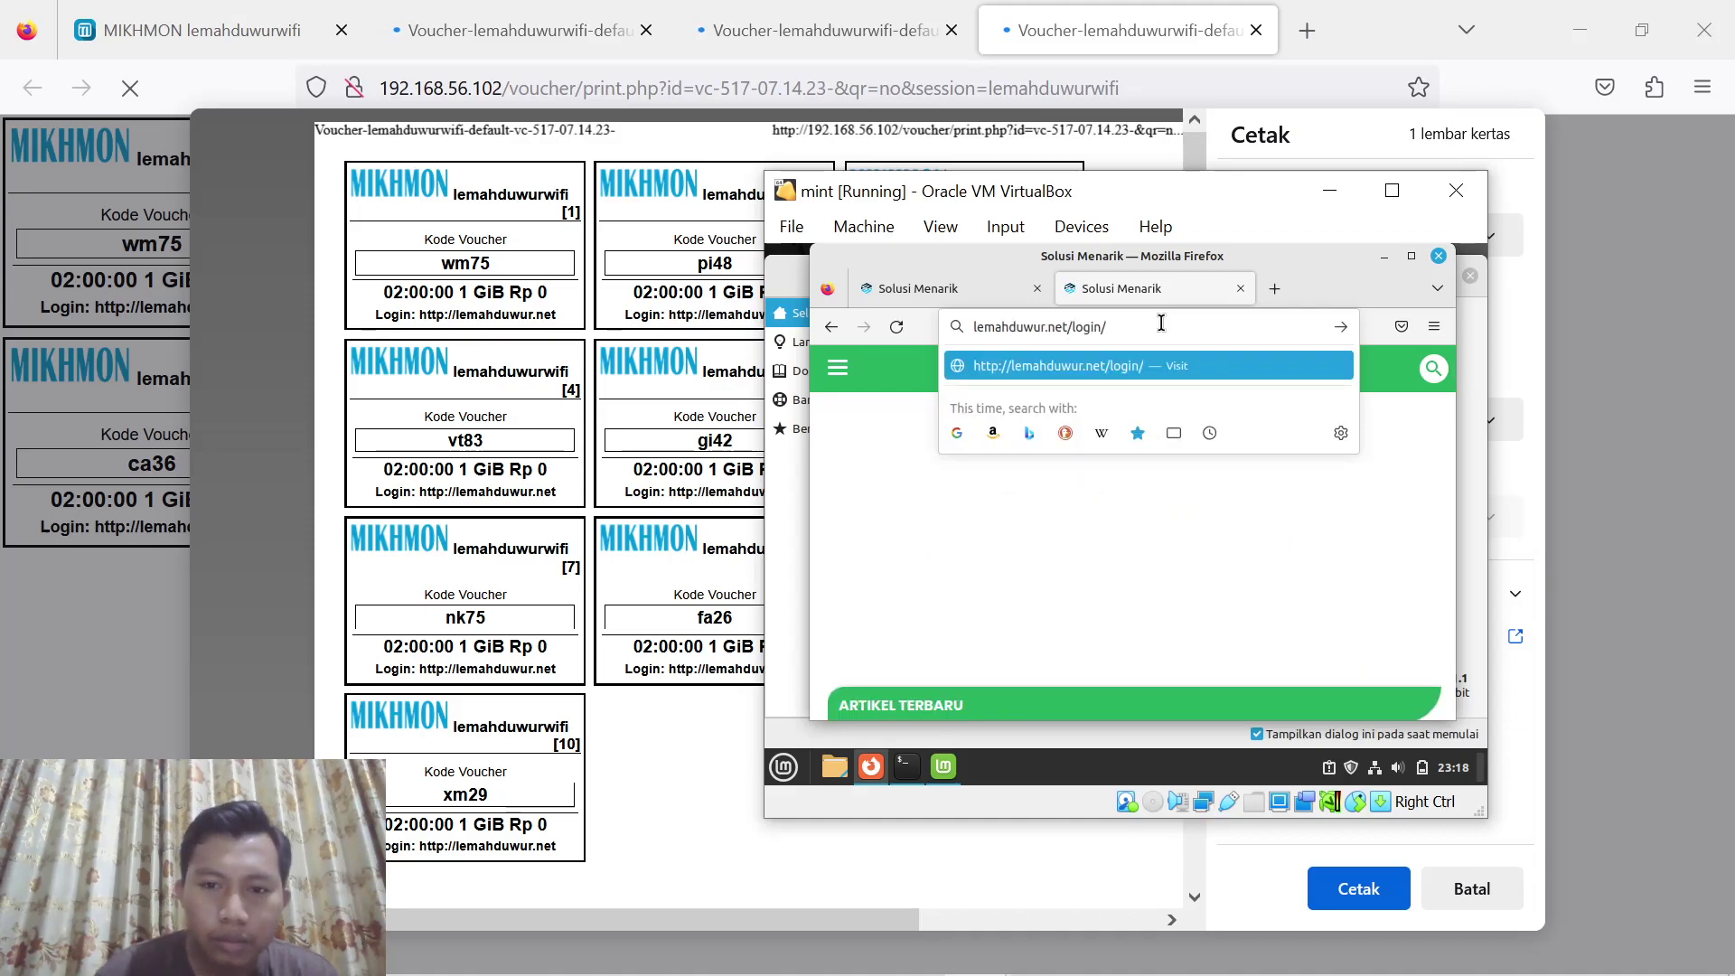
key(BackSpace)
key(BackSpace)
key(BackSpace)
key(BackSpace)
key(BackSpace)
key(BackSpace)
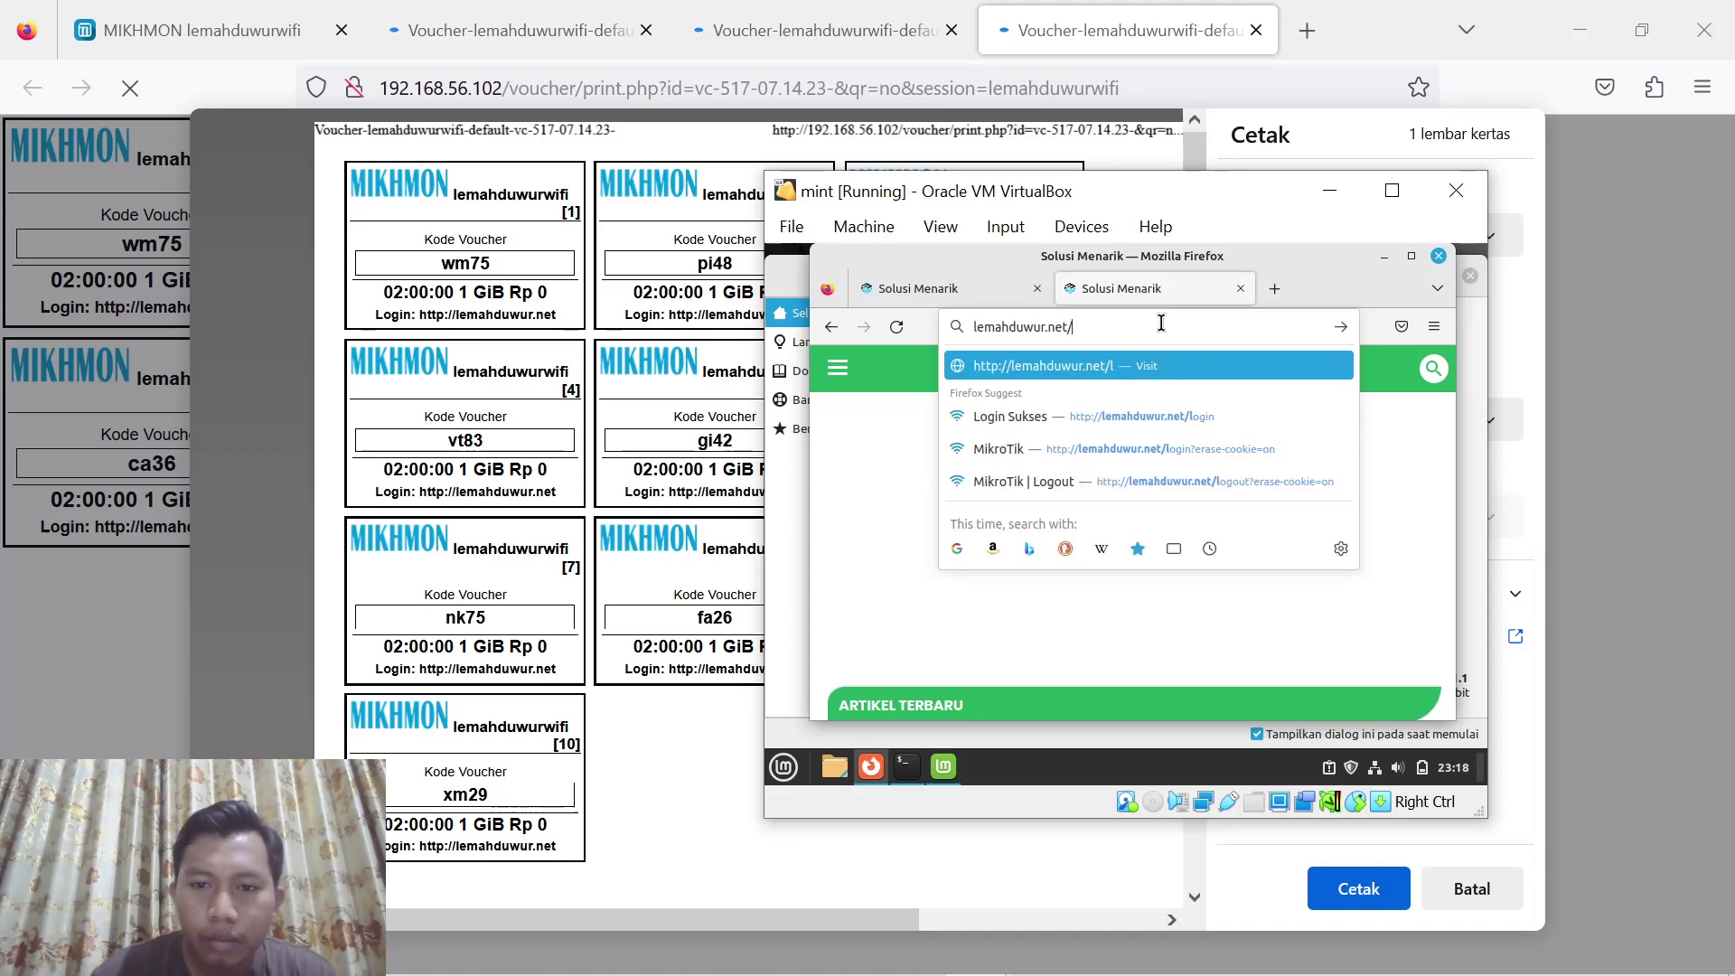
text(status)
key(Escape)
key(Return)
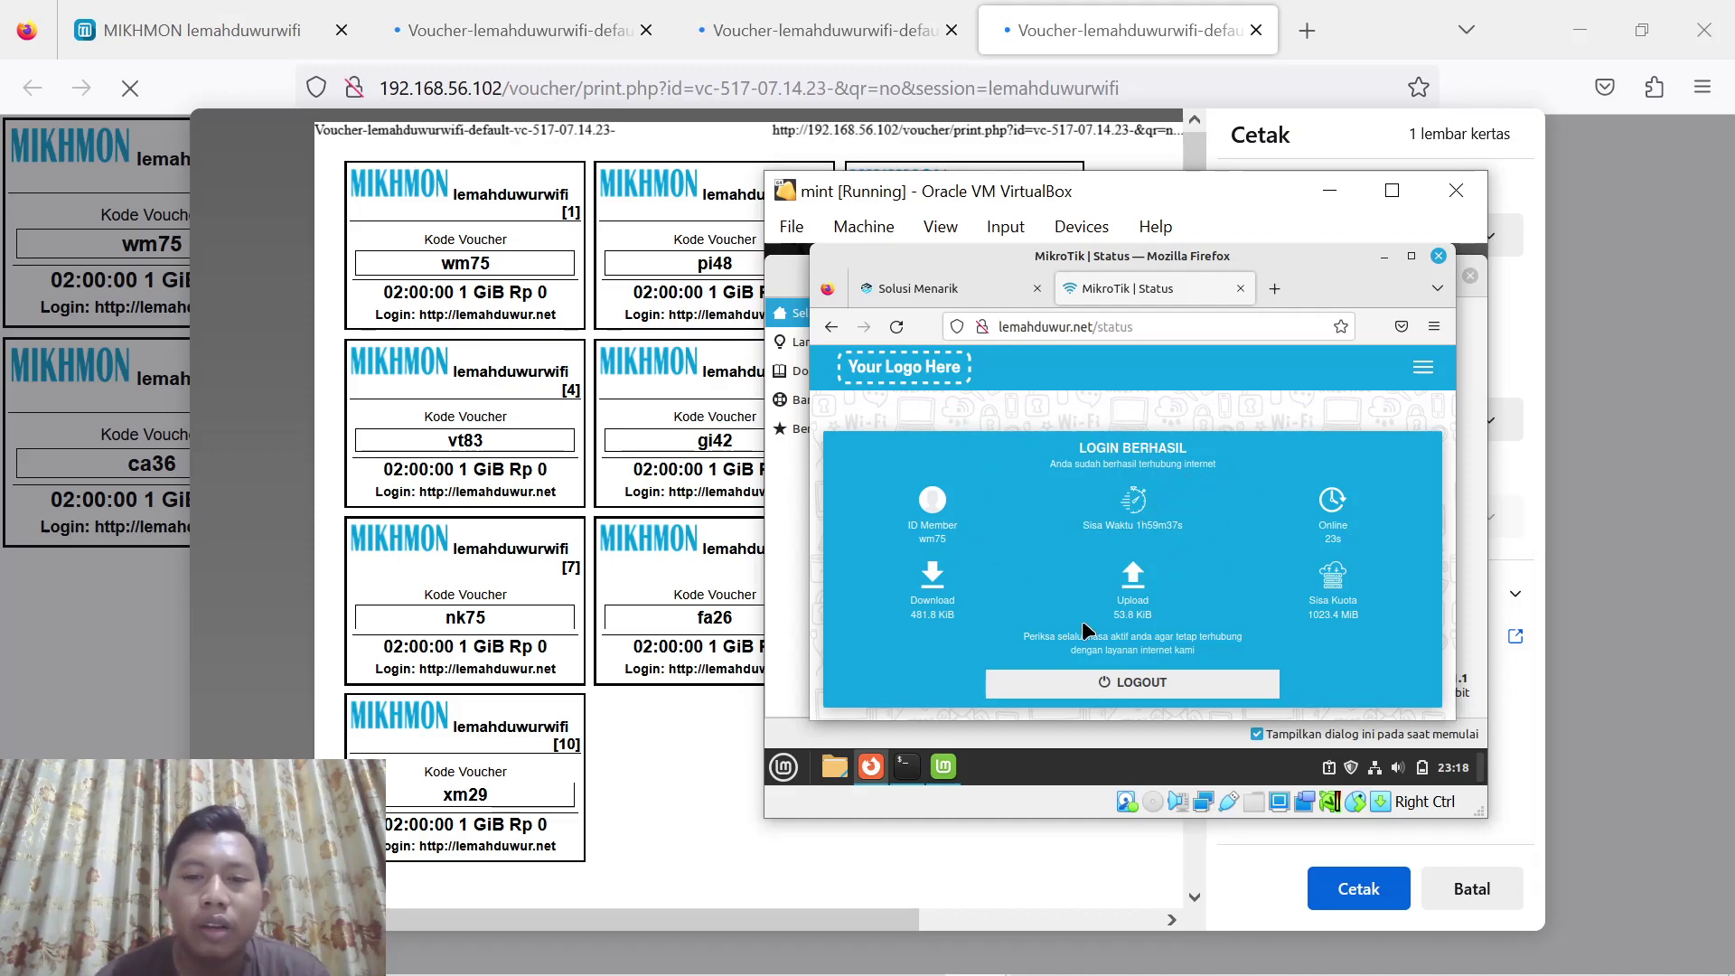
click(1124, 684)
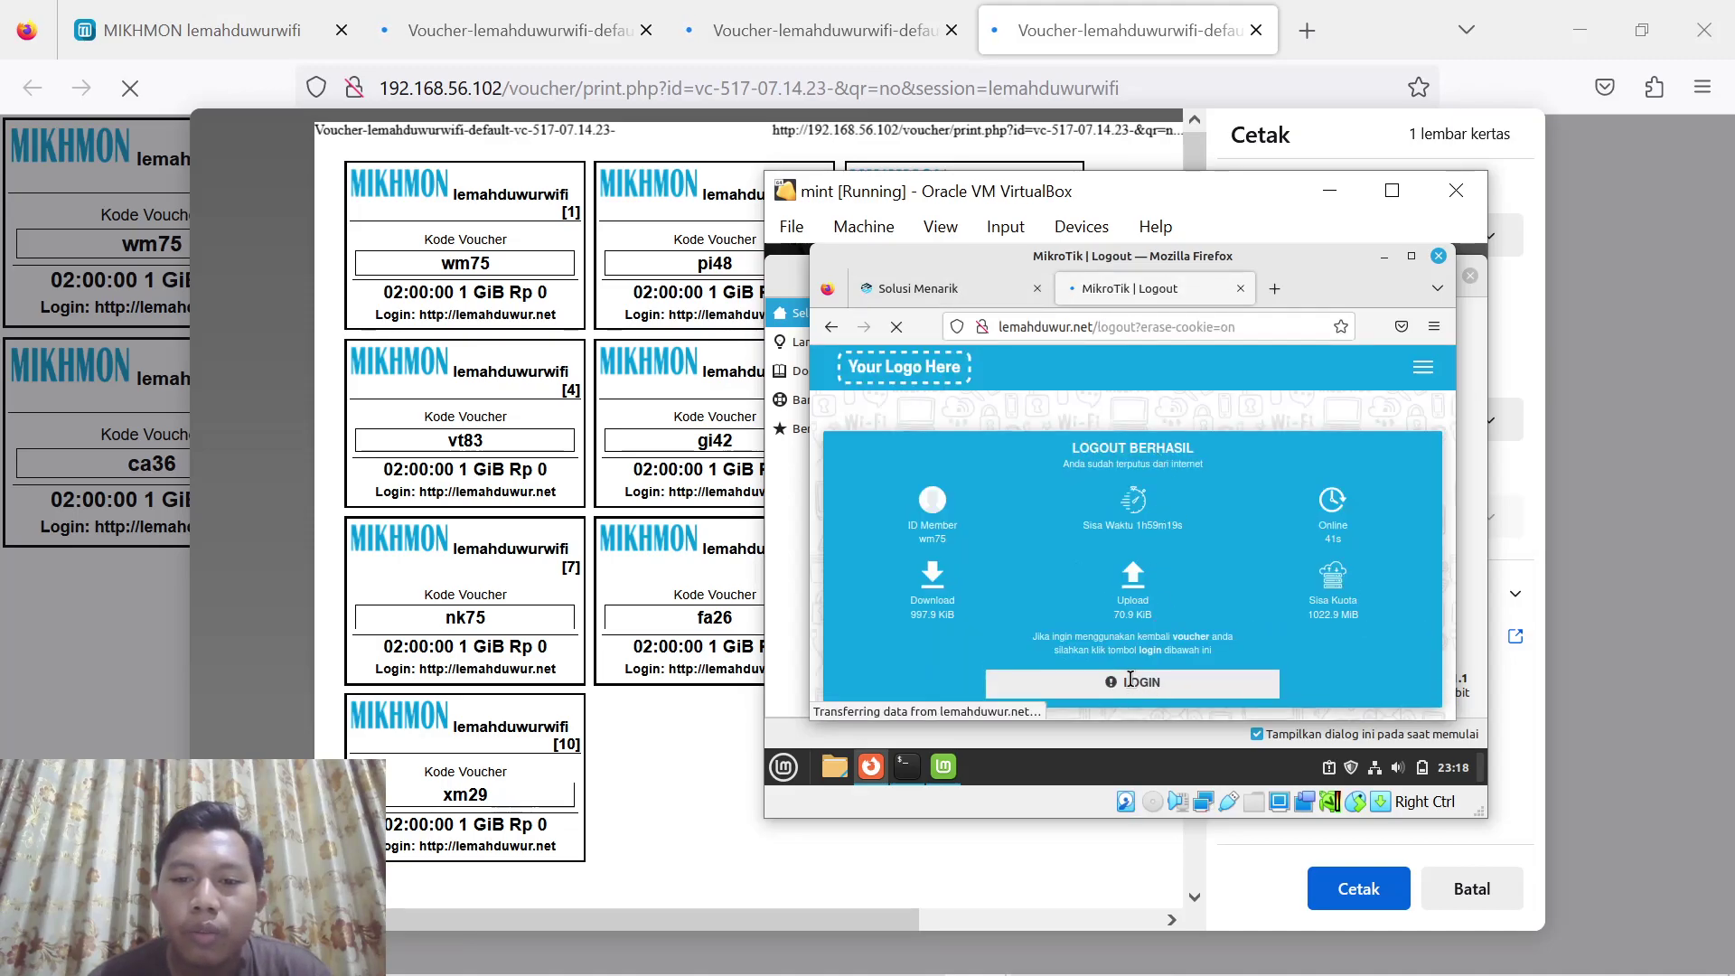
click(1131, 683)
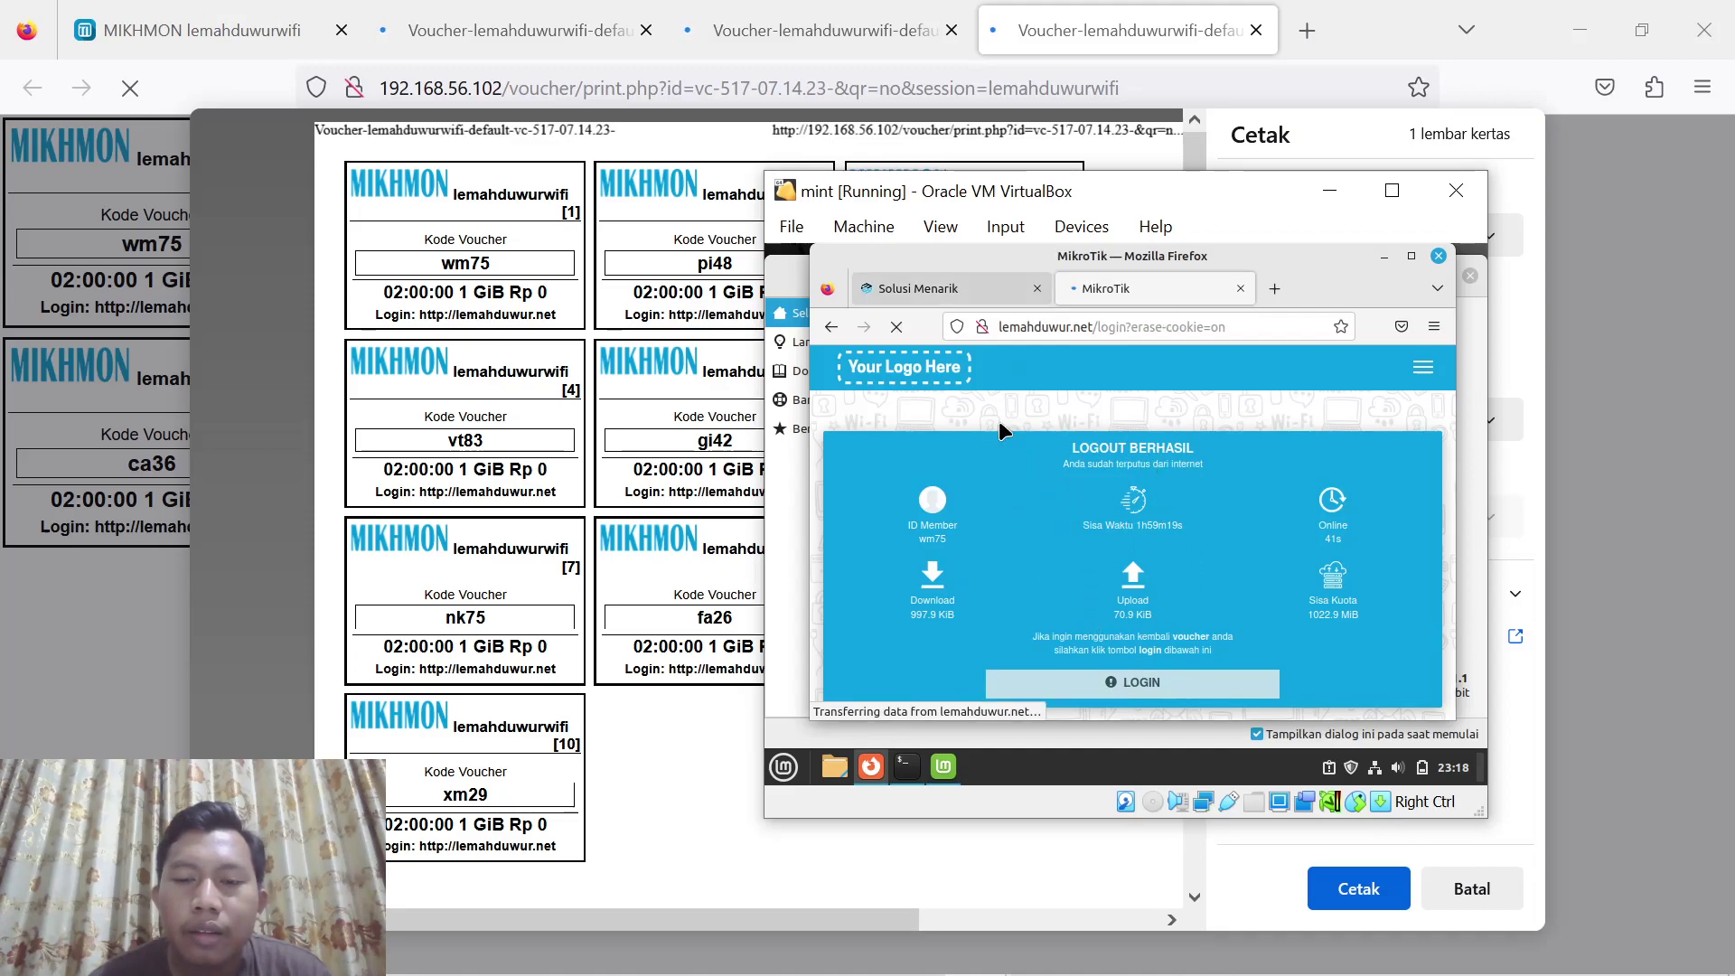
Log in to the hotspot in the Mint VM with the first 4-hour 2 GiB voucher
click(782, 31)
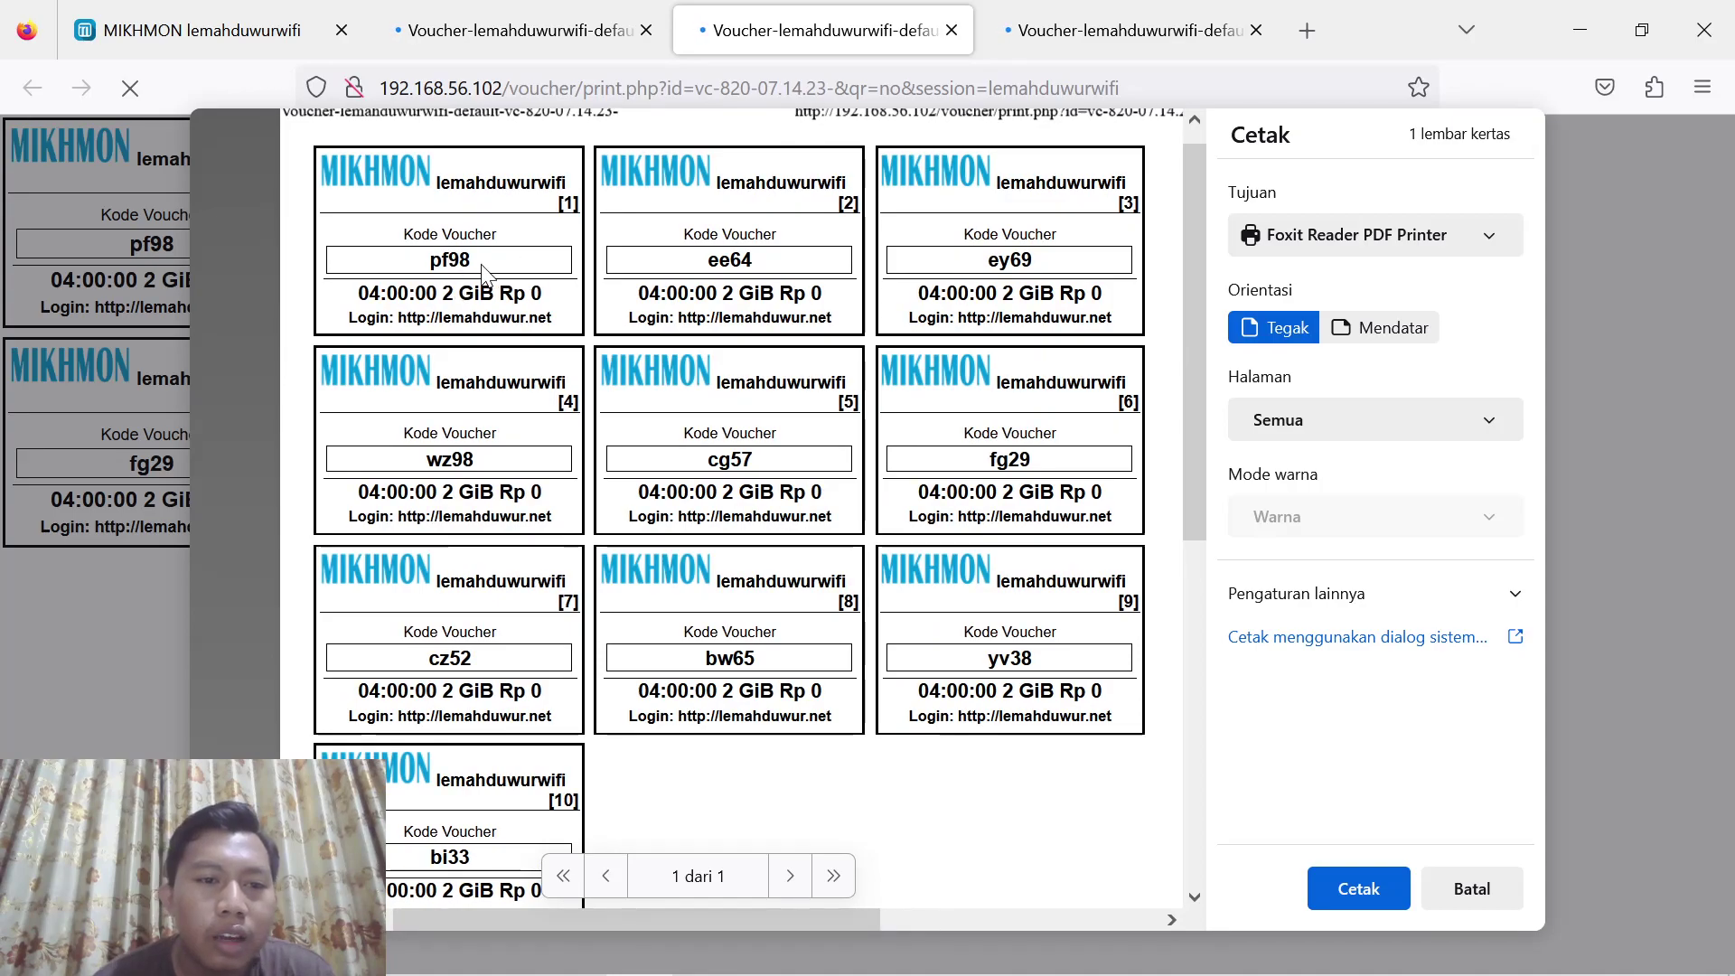
mouse_move(1050, 960)
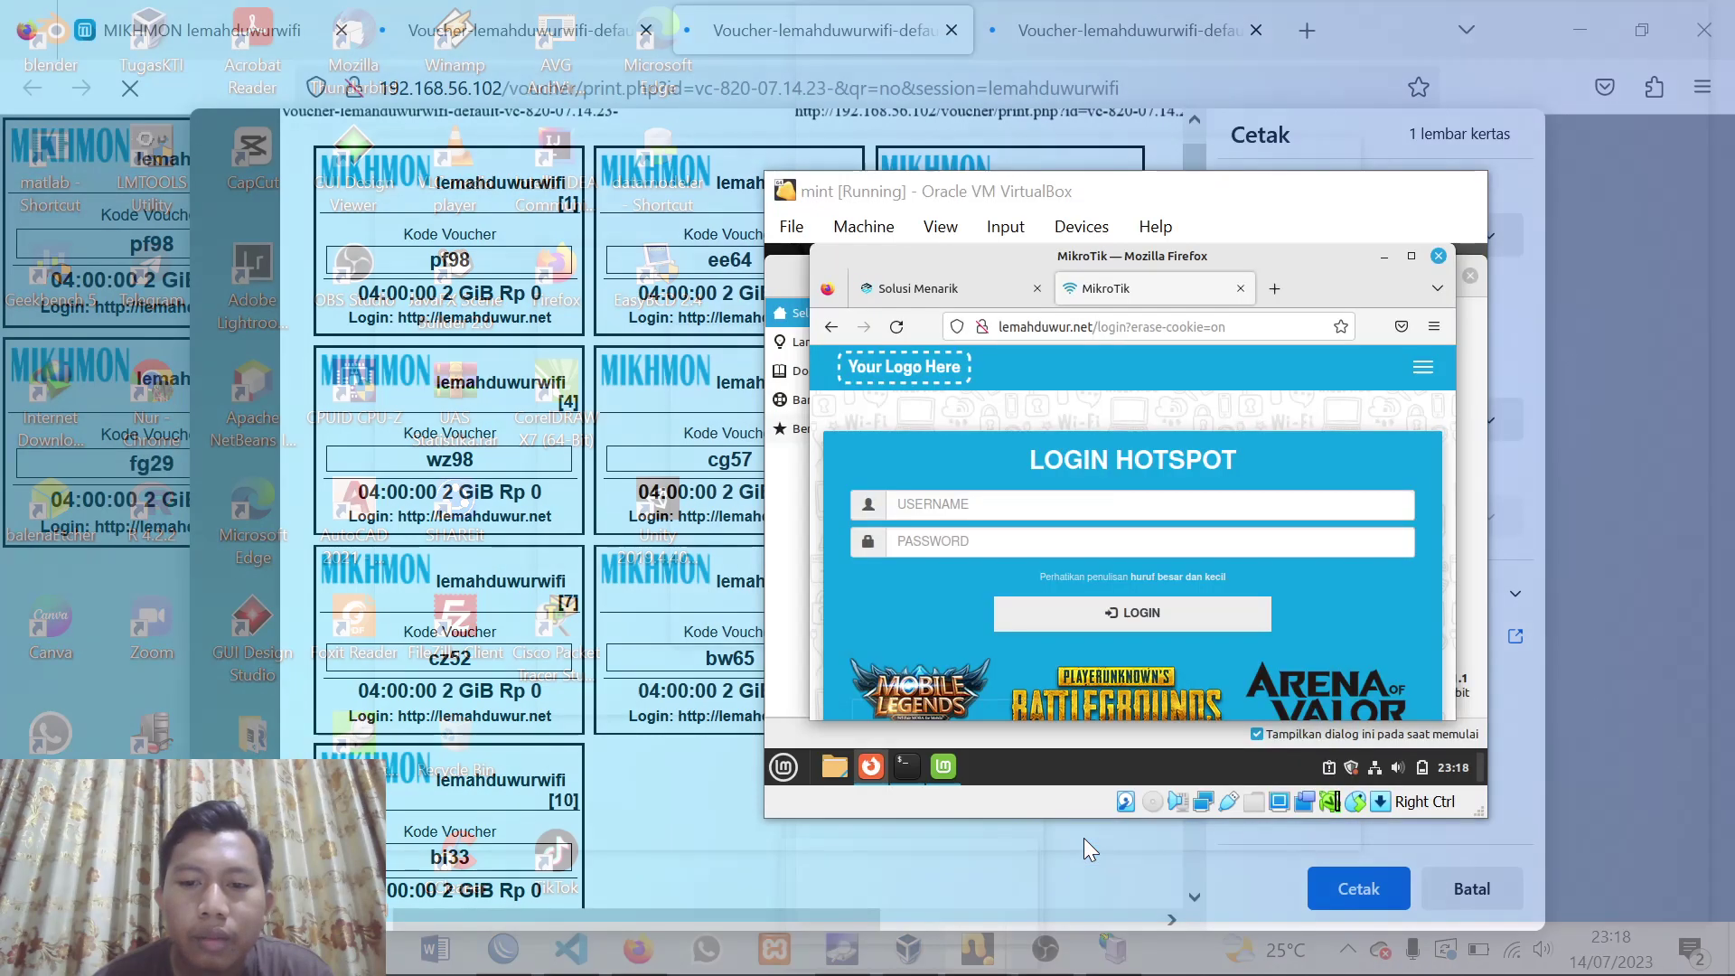
click(1082, 837)
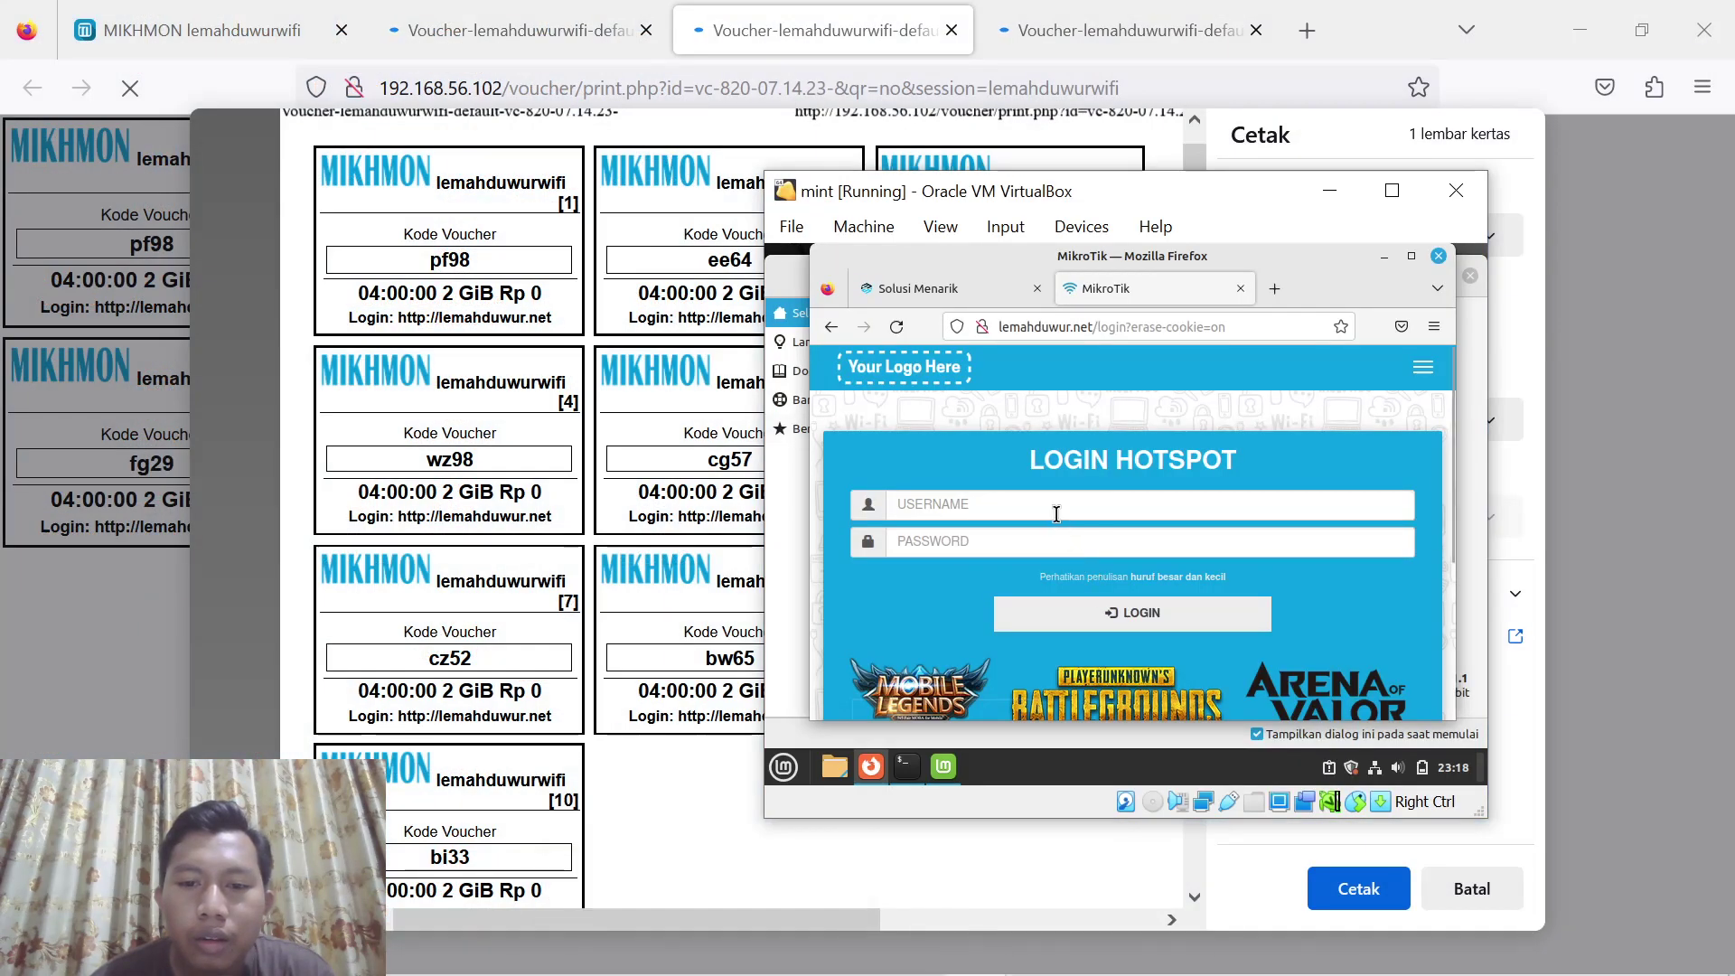
click(1055, 513)
text(pf98)
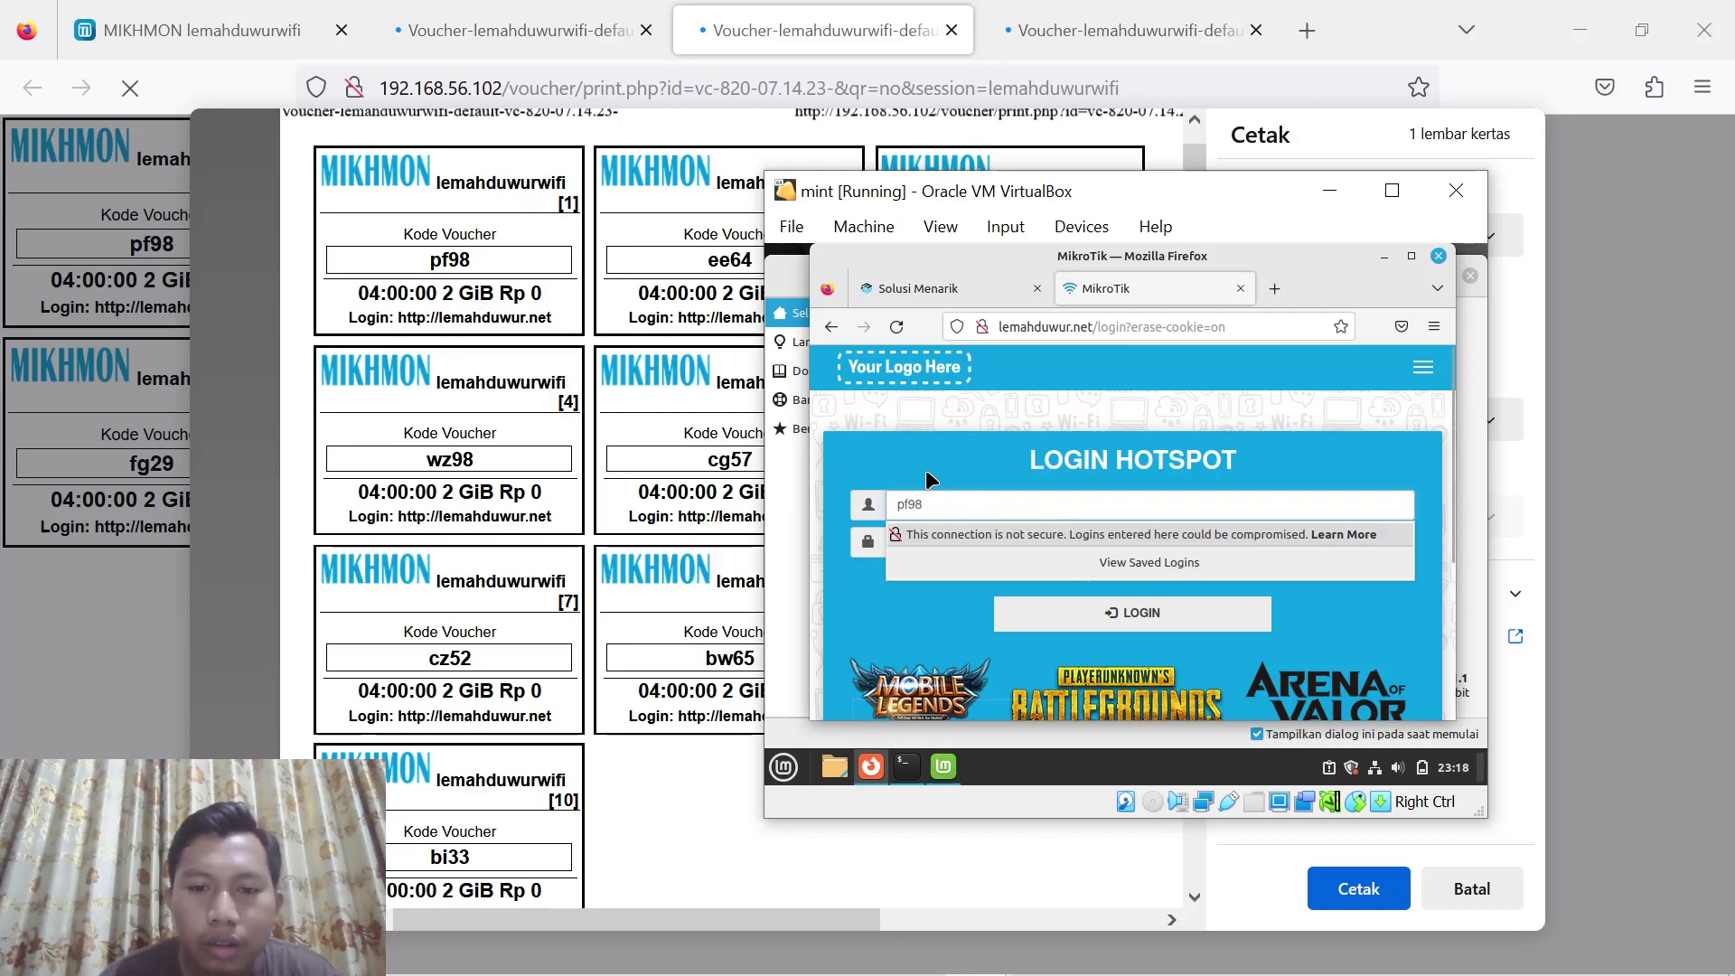
click(919, 539)
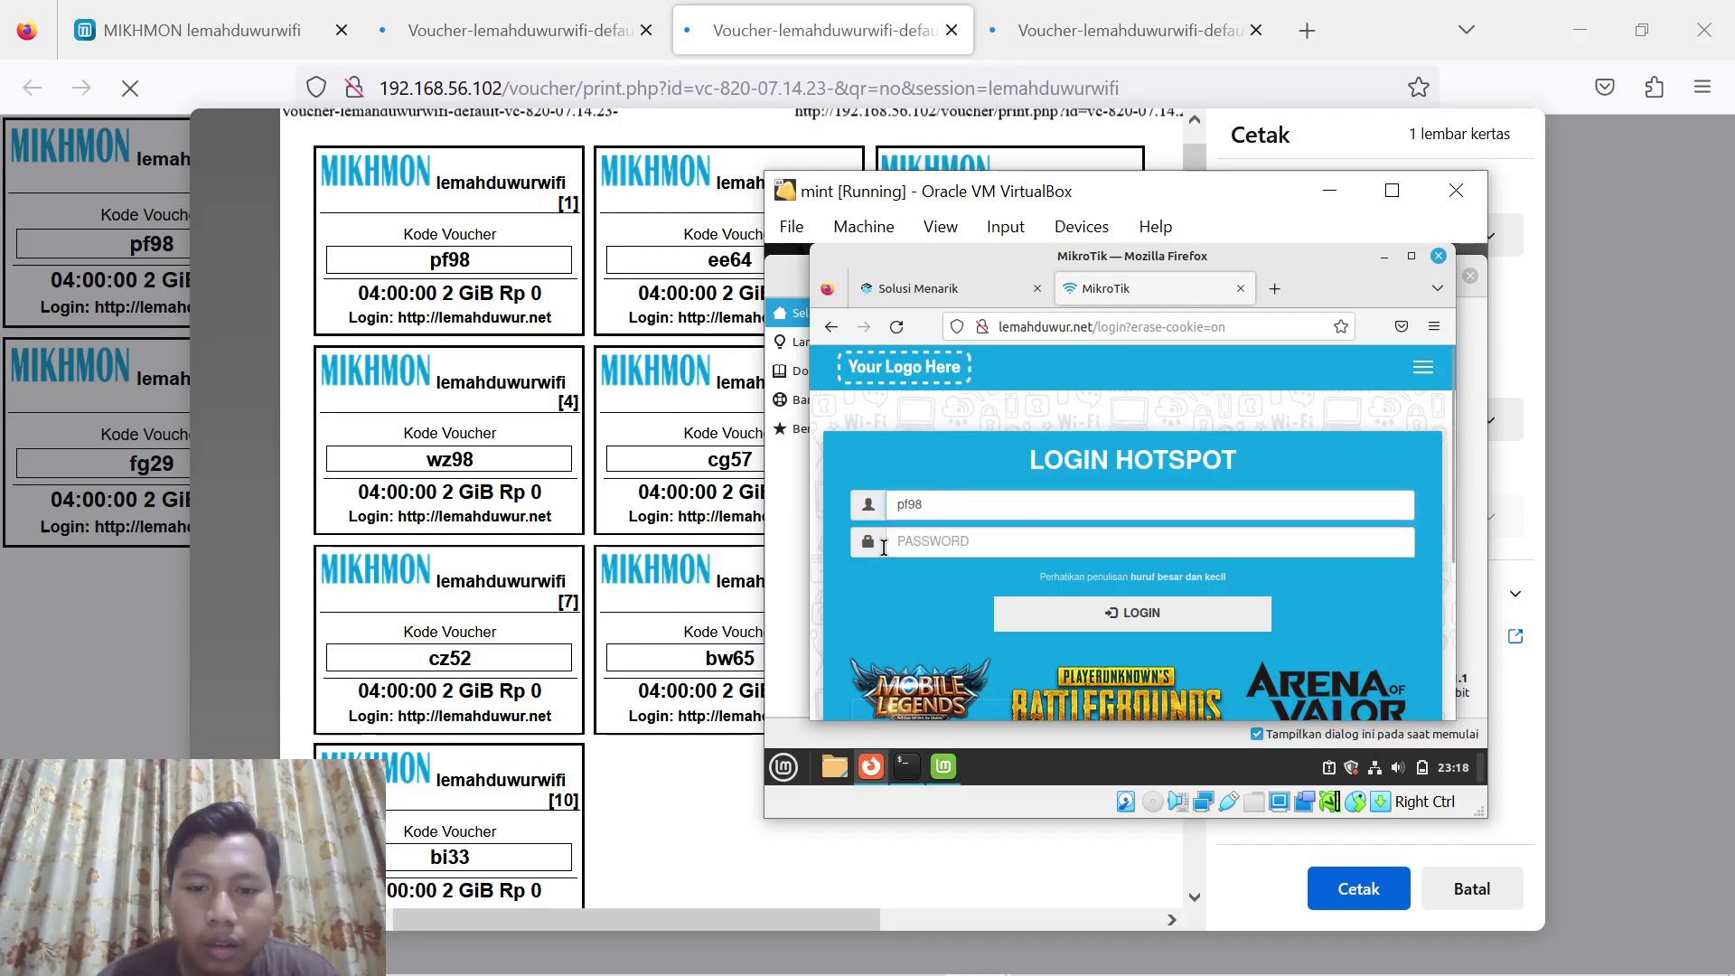
text(pf)
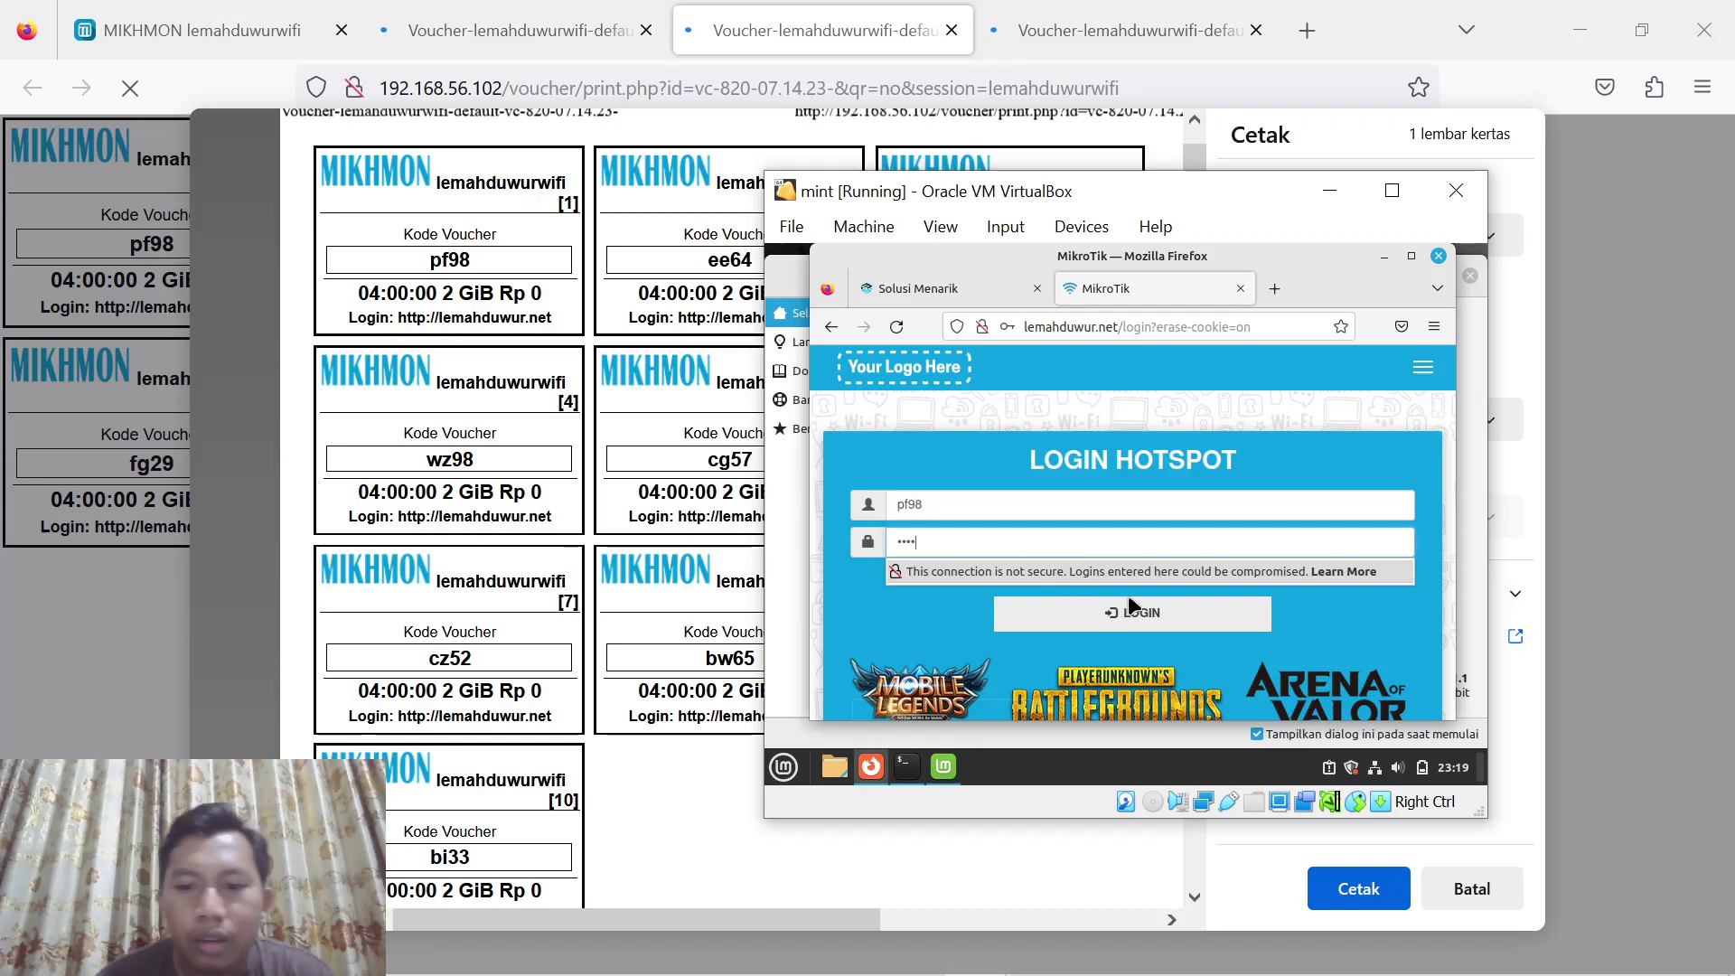
click(1135, 611)
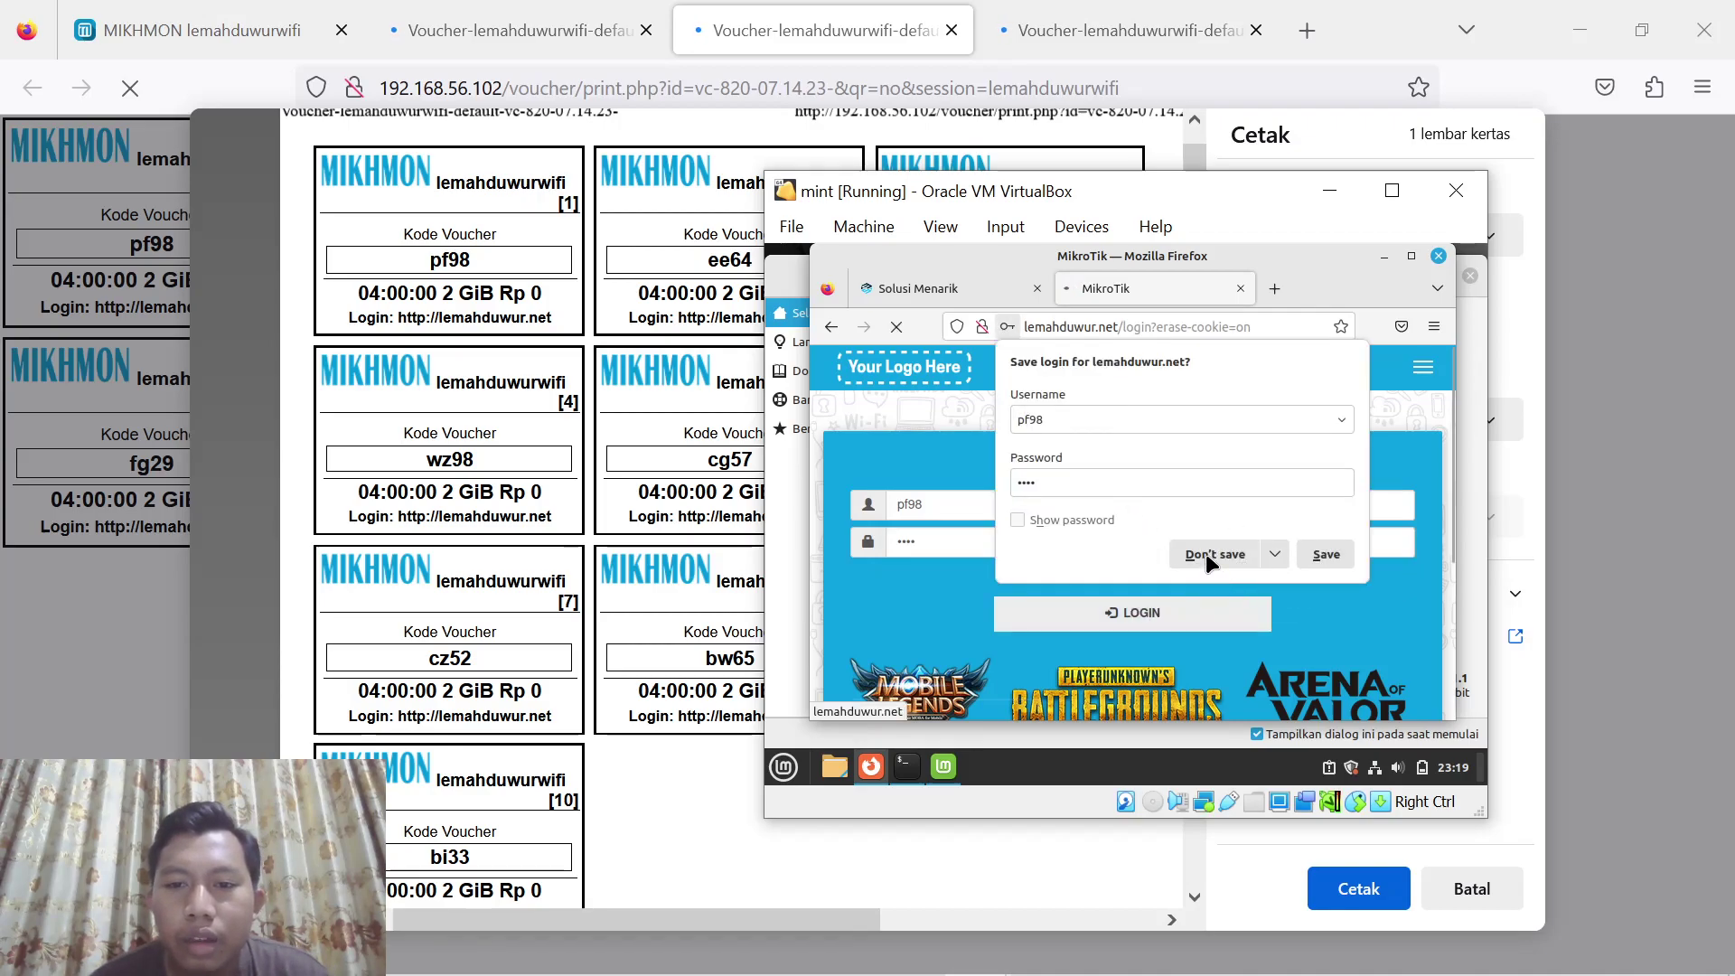
click(1211, 549)
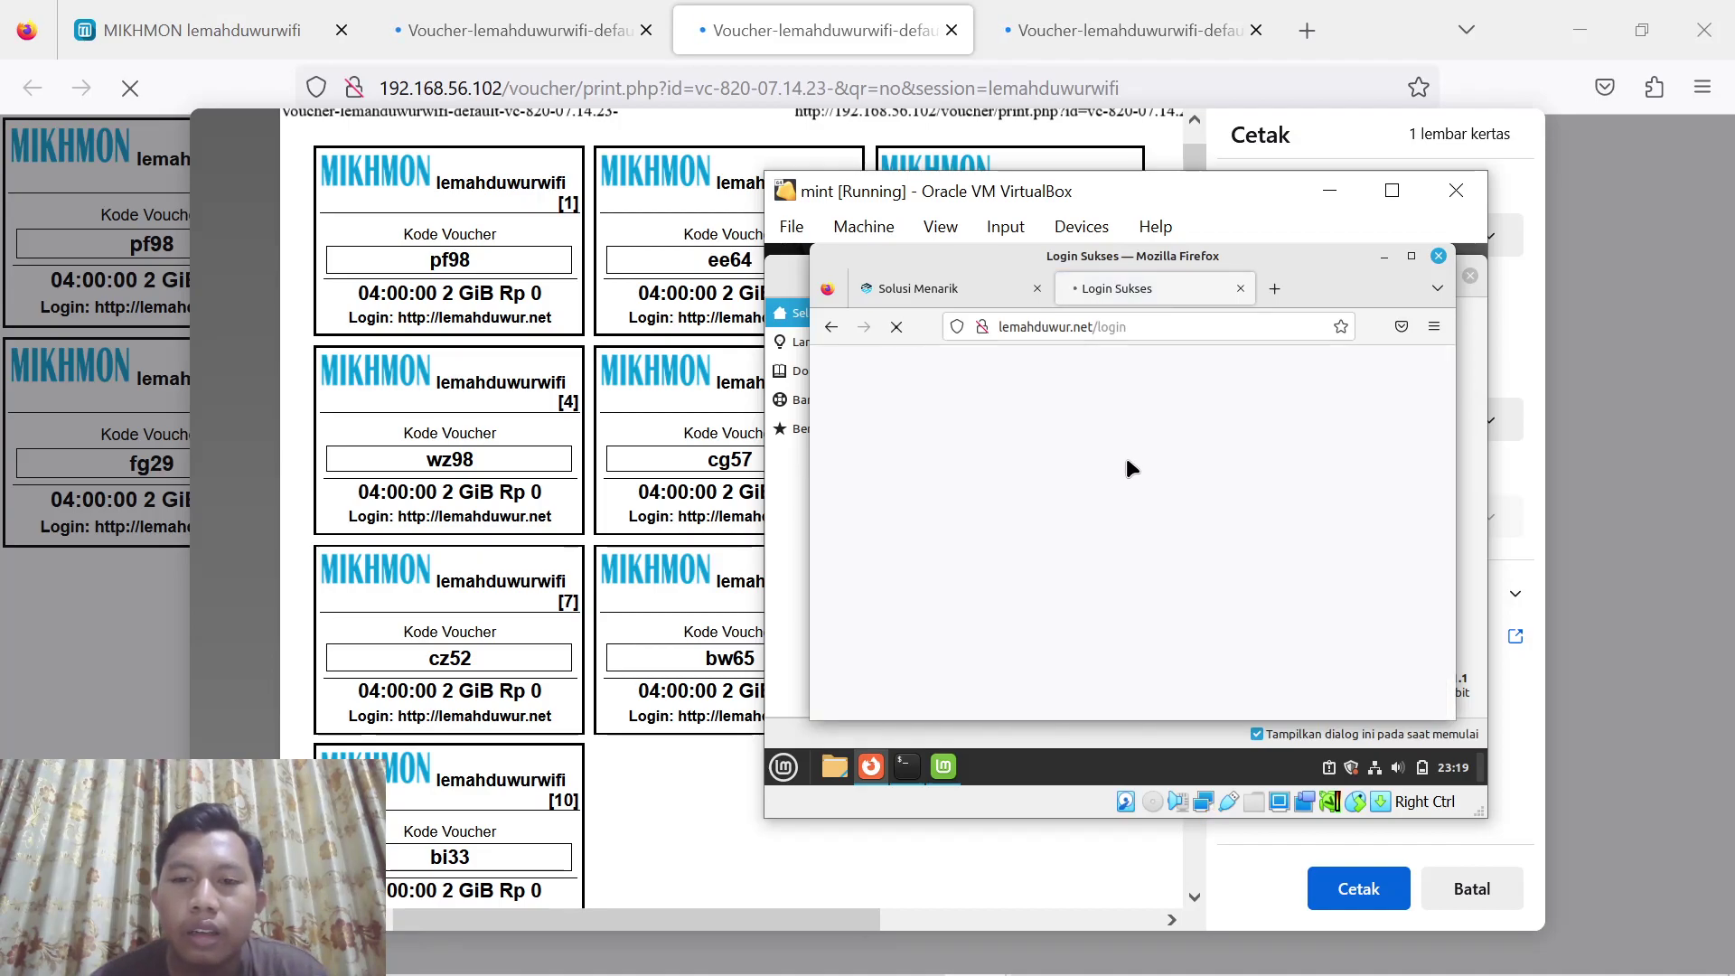
Open lemahduwur.net/status to confirm the vc-820 session with 3h59m44s left
click(1133, 328)
key(End)
key(BackSpace)
key(BackSpace)
key(BackSpace)
key(BackSpace)
key(BackSpace)
key(BackSpace)
key(BackSpace)
key(BackSpace)
key(BackSpace)
key(BackSpace)
key(BackSpace)
text(l)
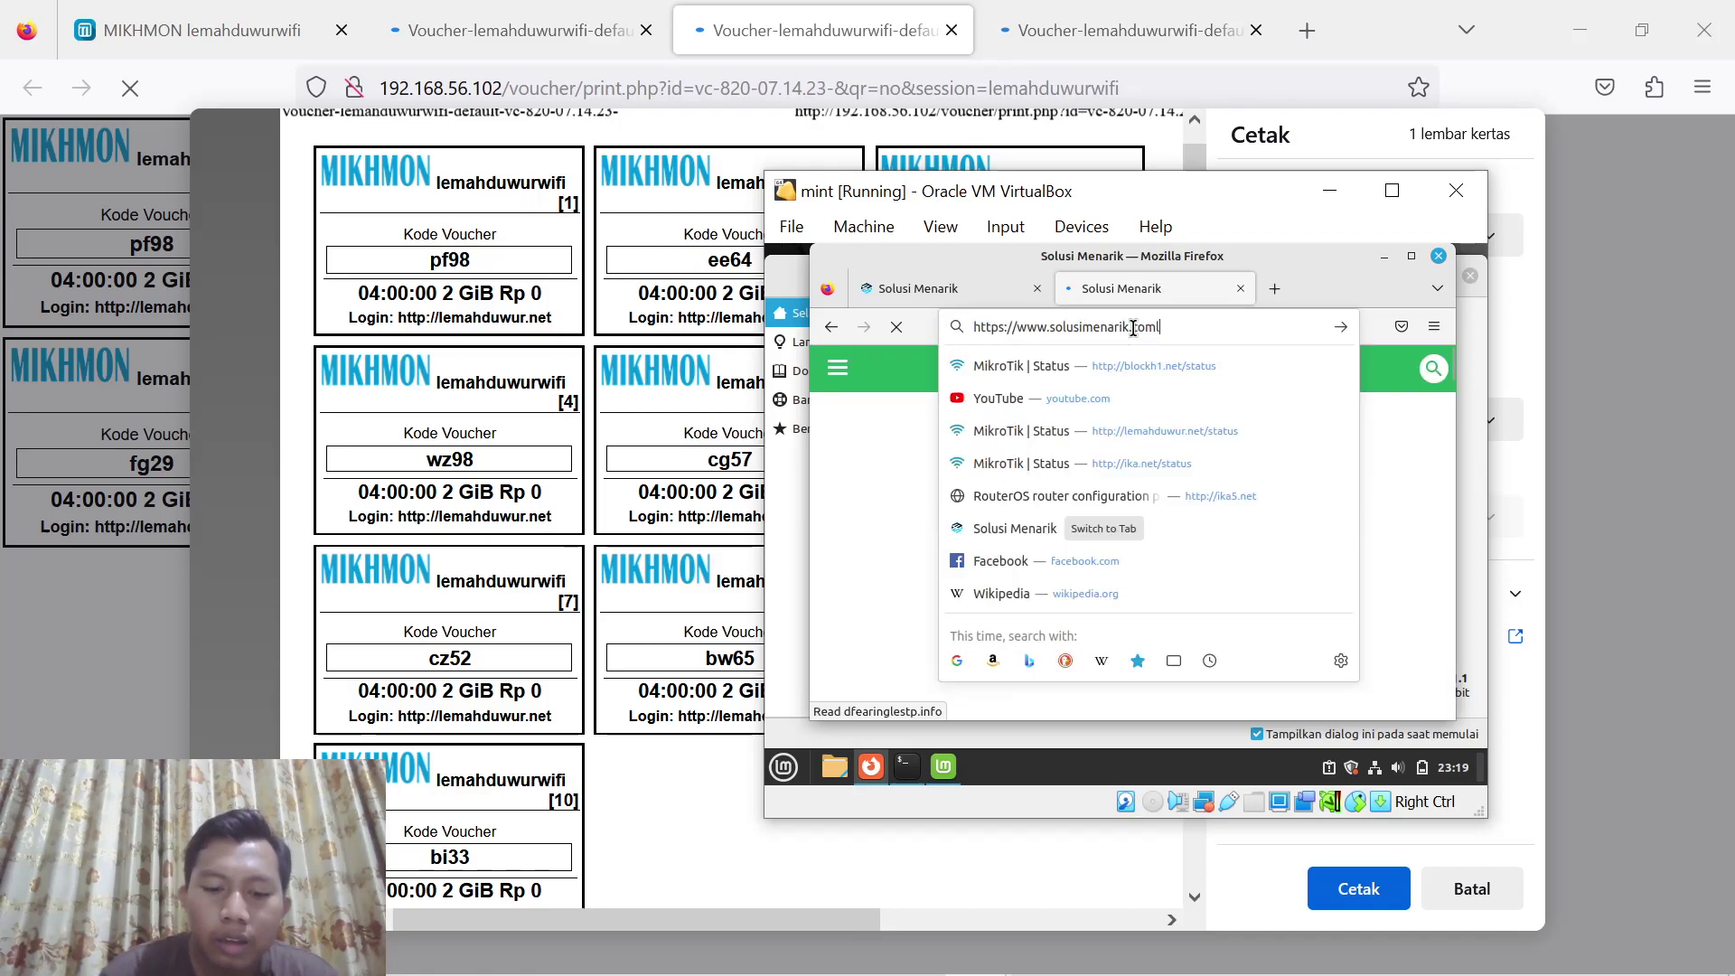
text(emah)
key(ctrl+a)
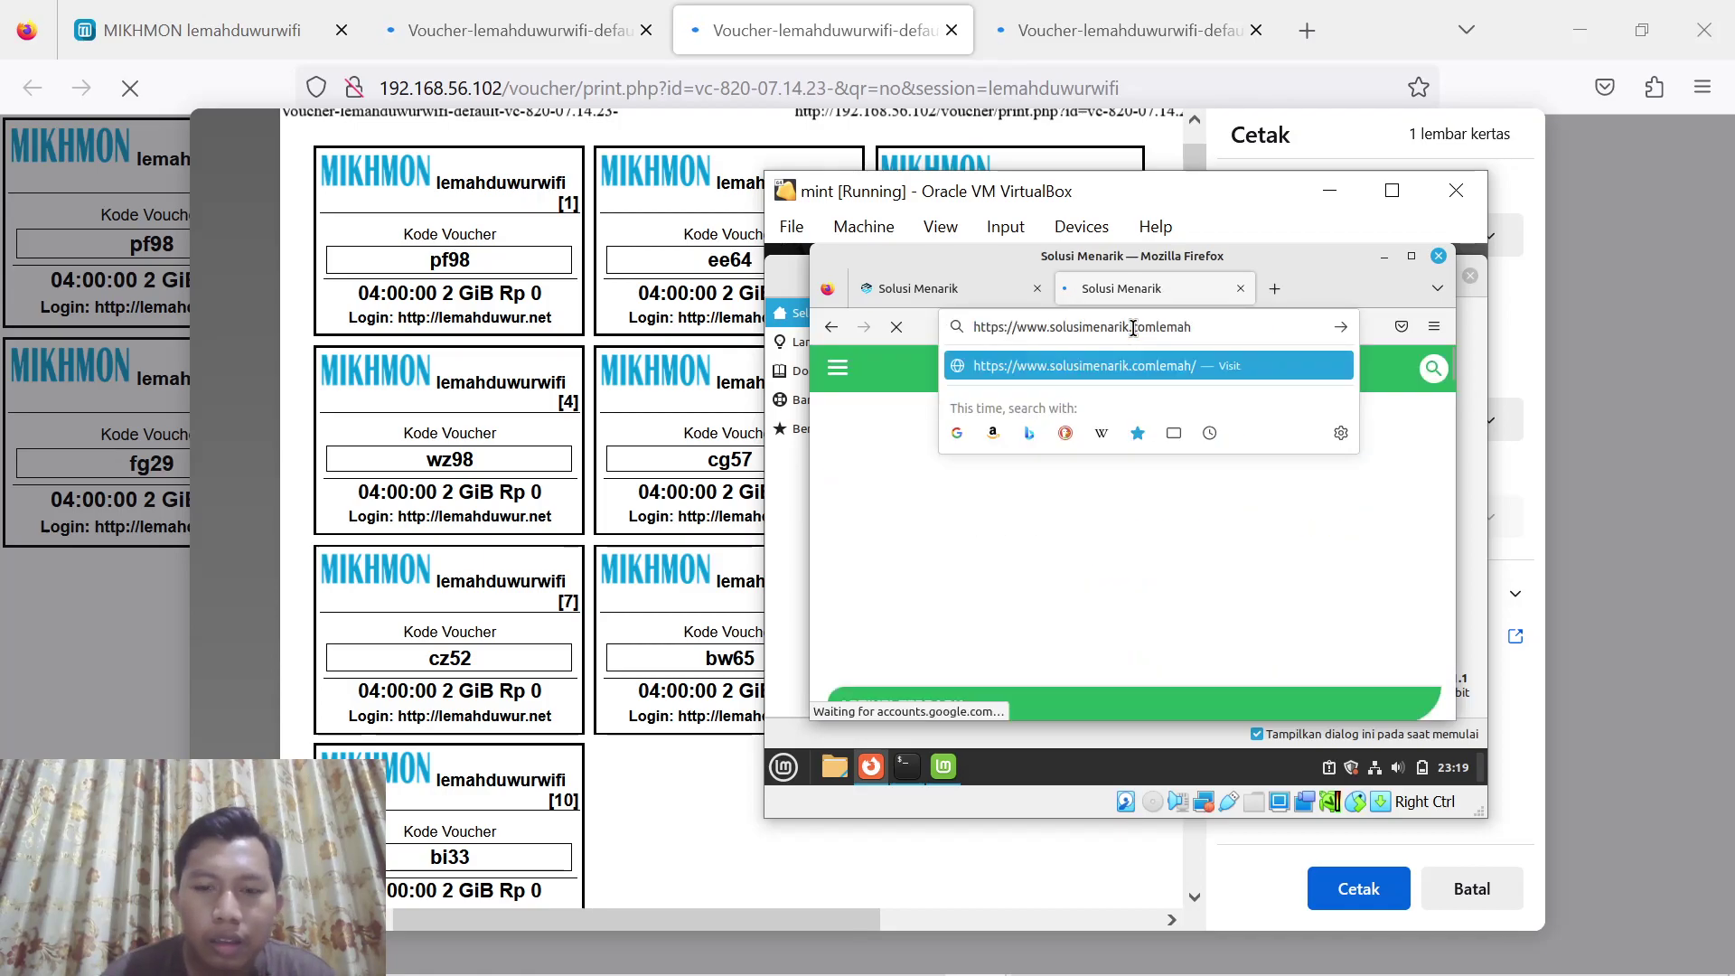
text(lemah)
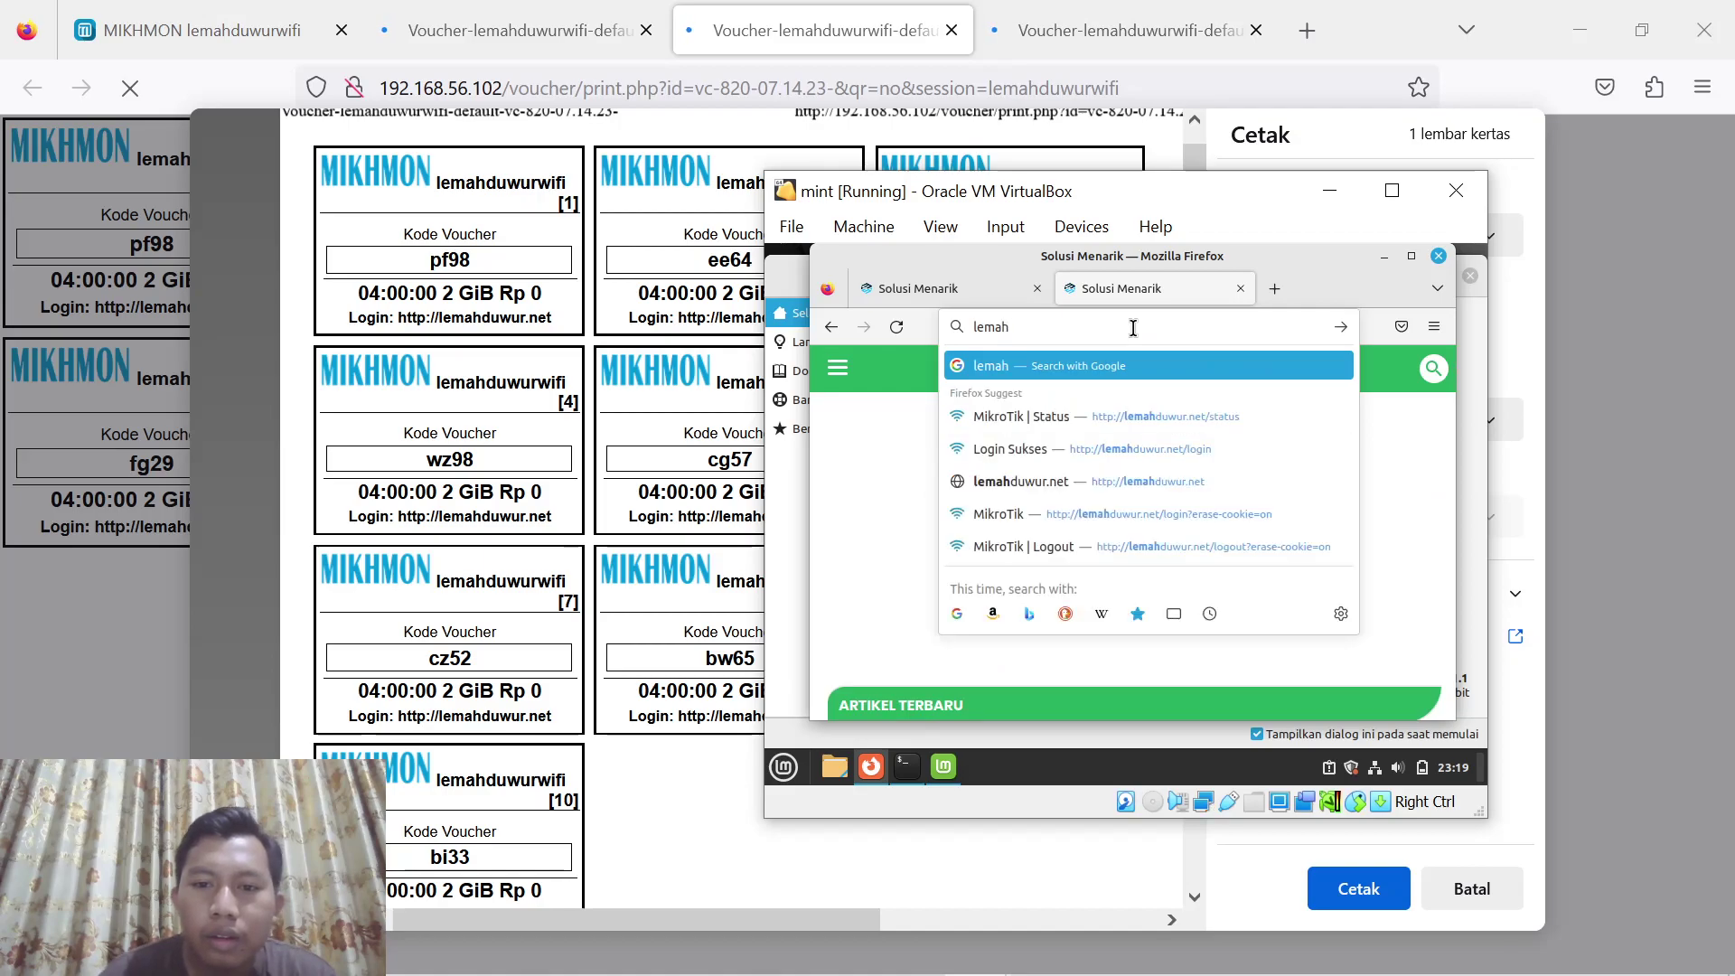
key(Down)
key(Return)
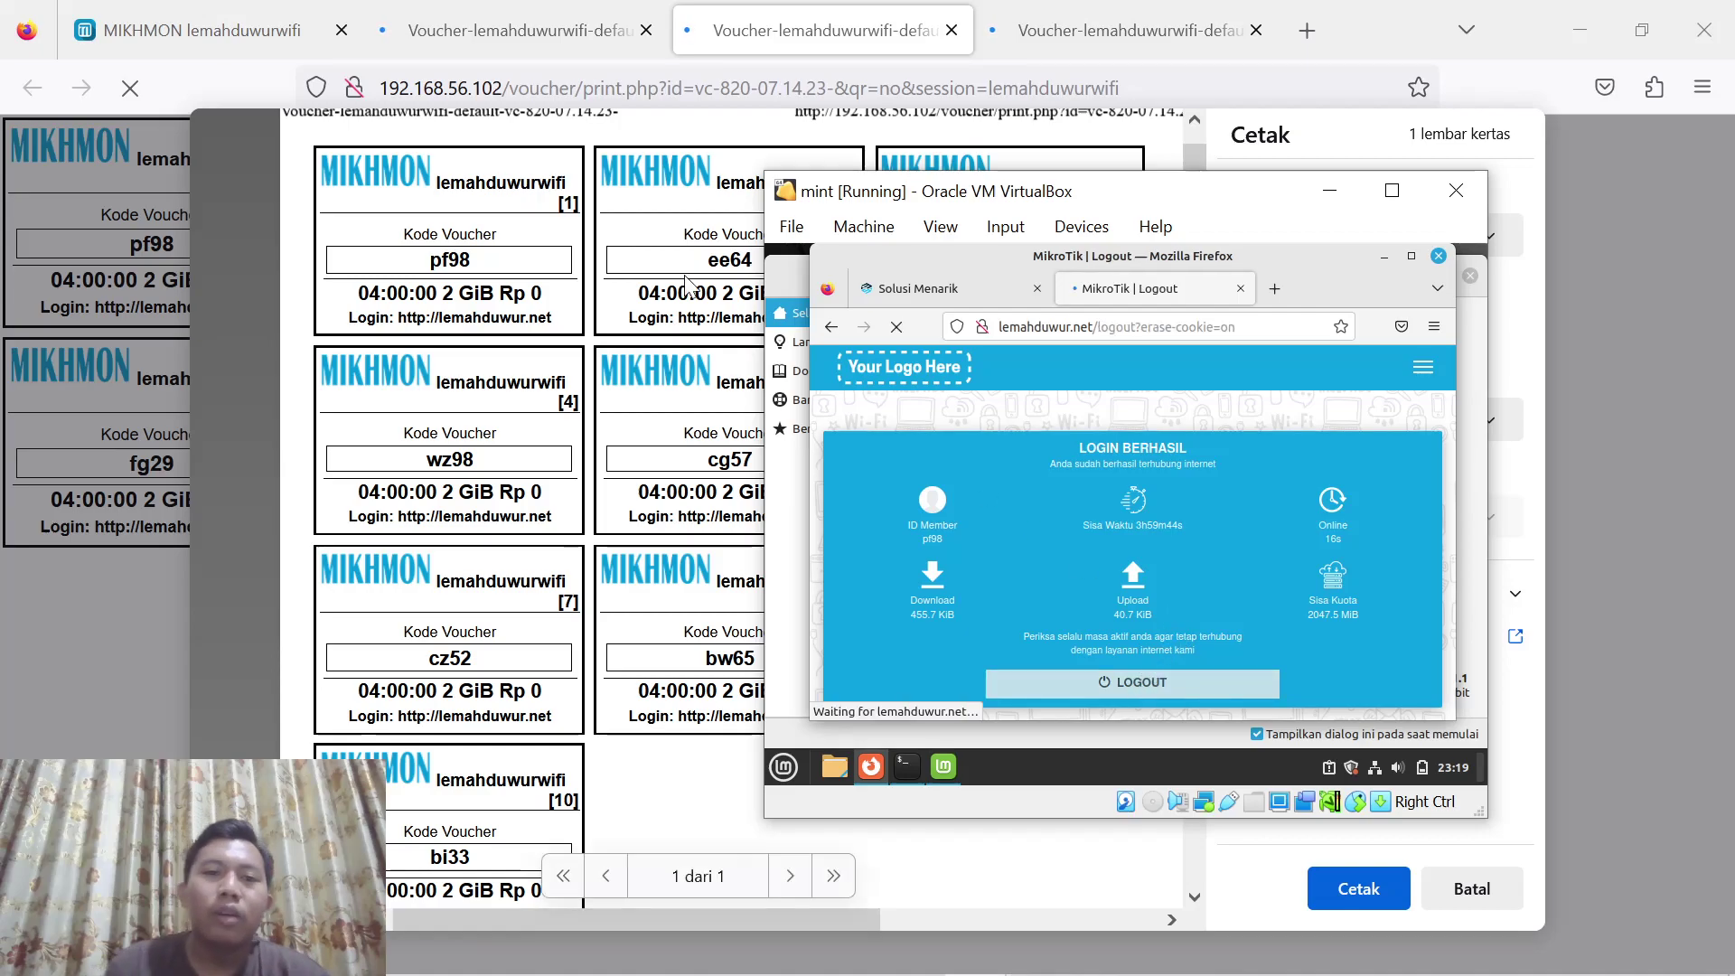
Show the 6-hour 3 GiB vc-416 voucher sheet, then return to the Mint VM's hotspot login form
click(539, 29)
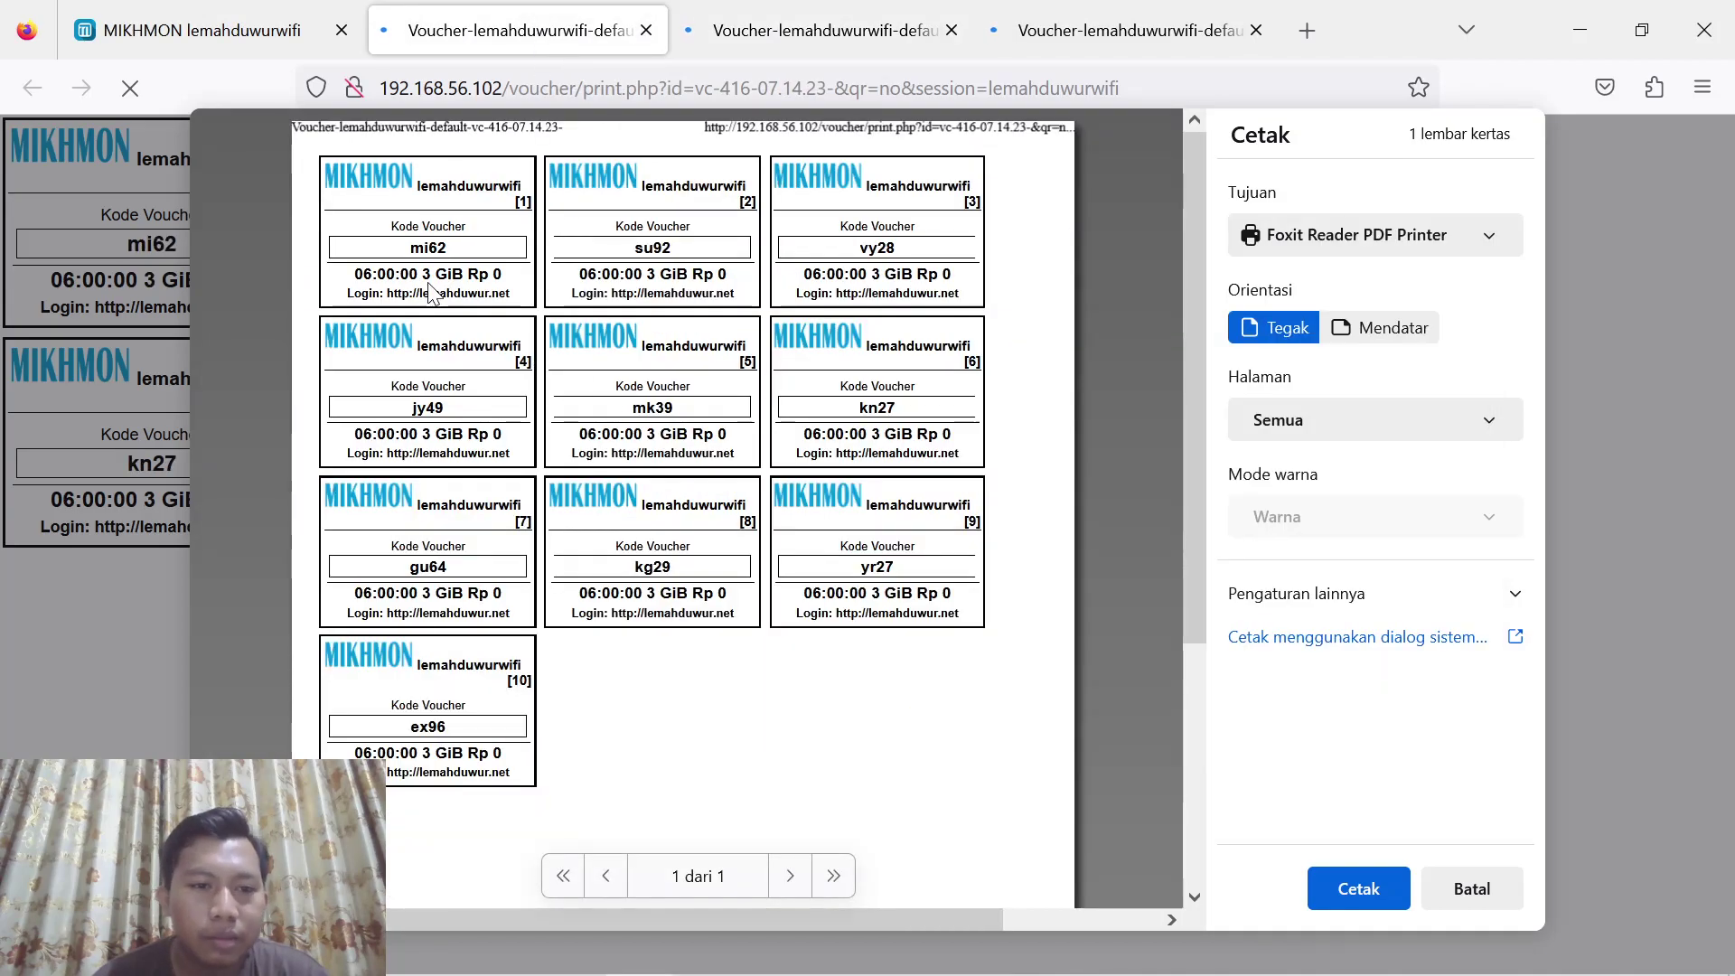
scroll(430, 291, up, 3)
scroll(430, 291, up, 1)
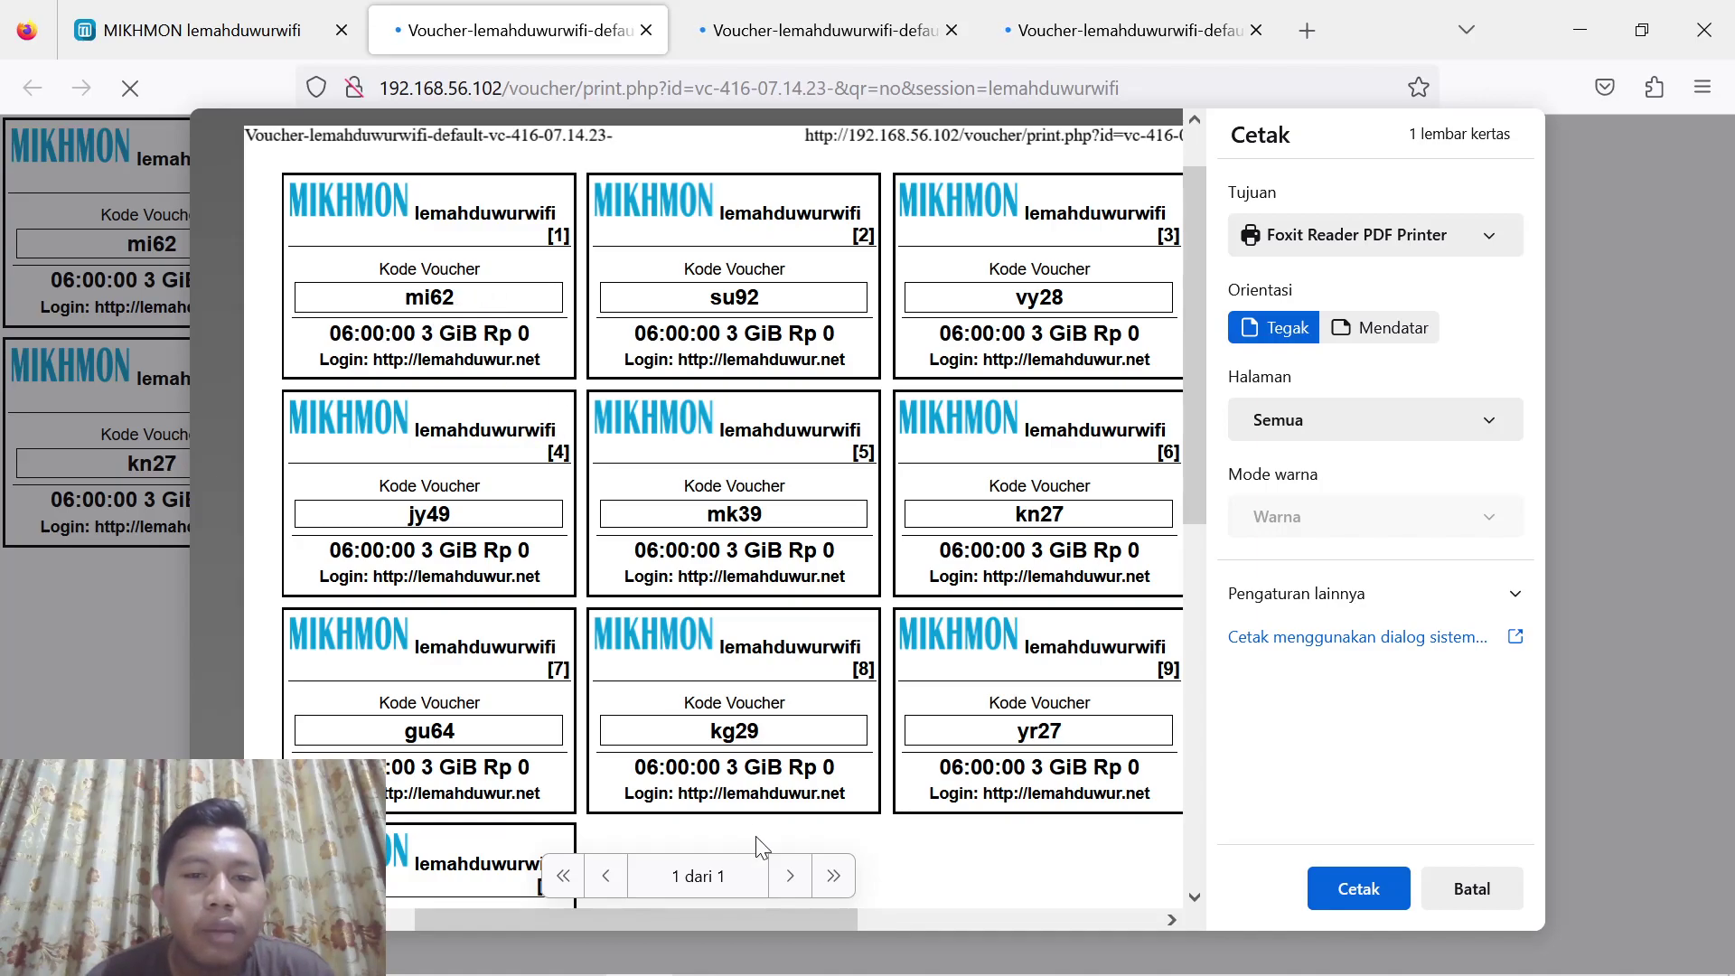
mouse_move(903, 972)
mouse_move(978, 949)
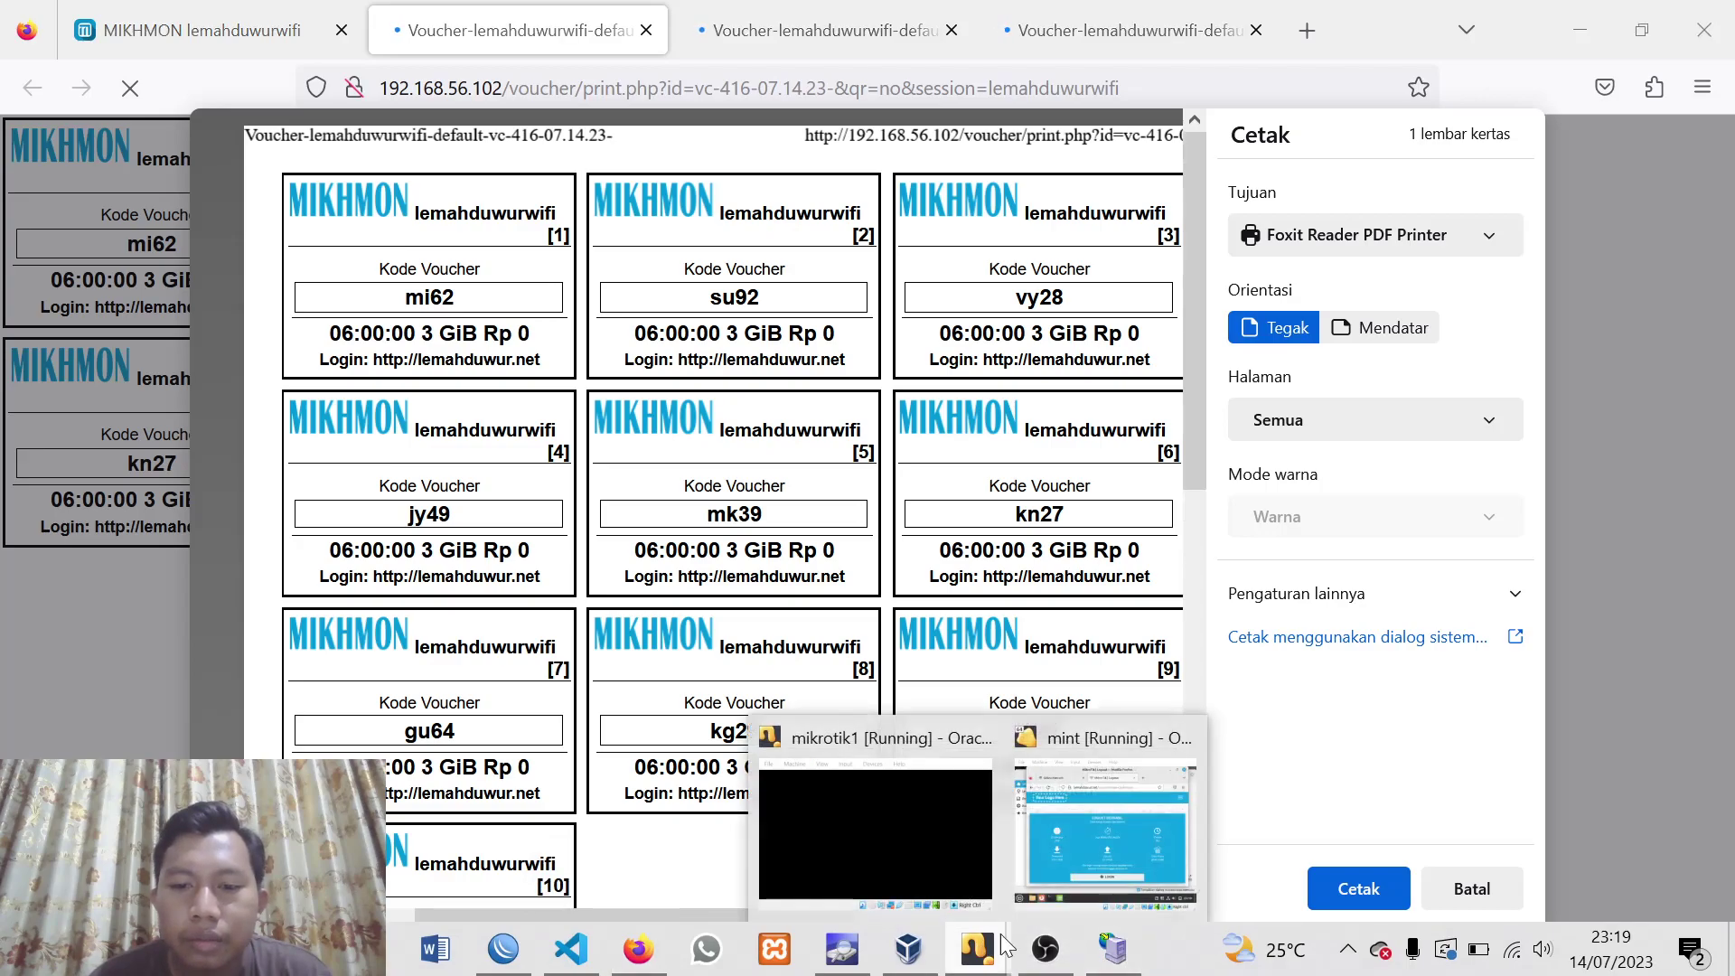
click(1175, 736)
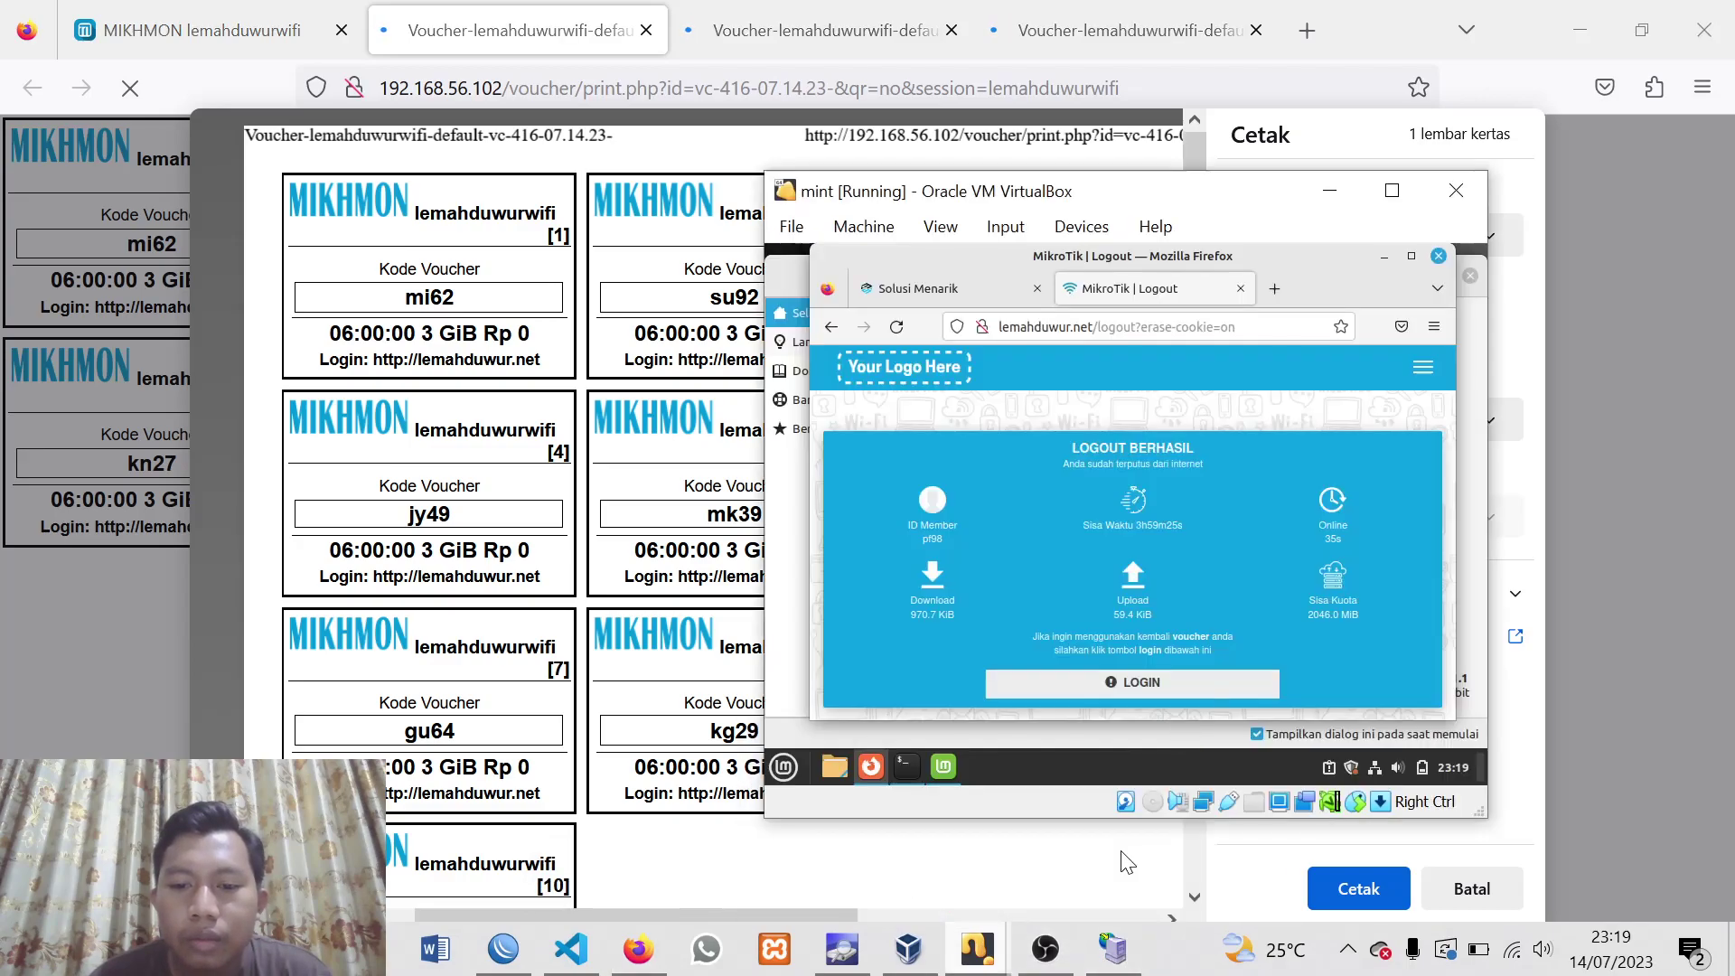
click(1165, 689)
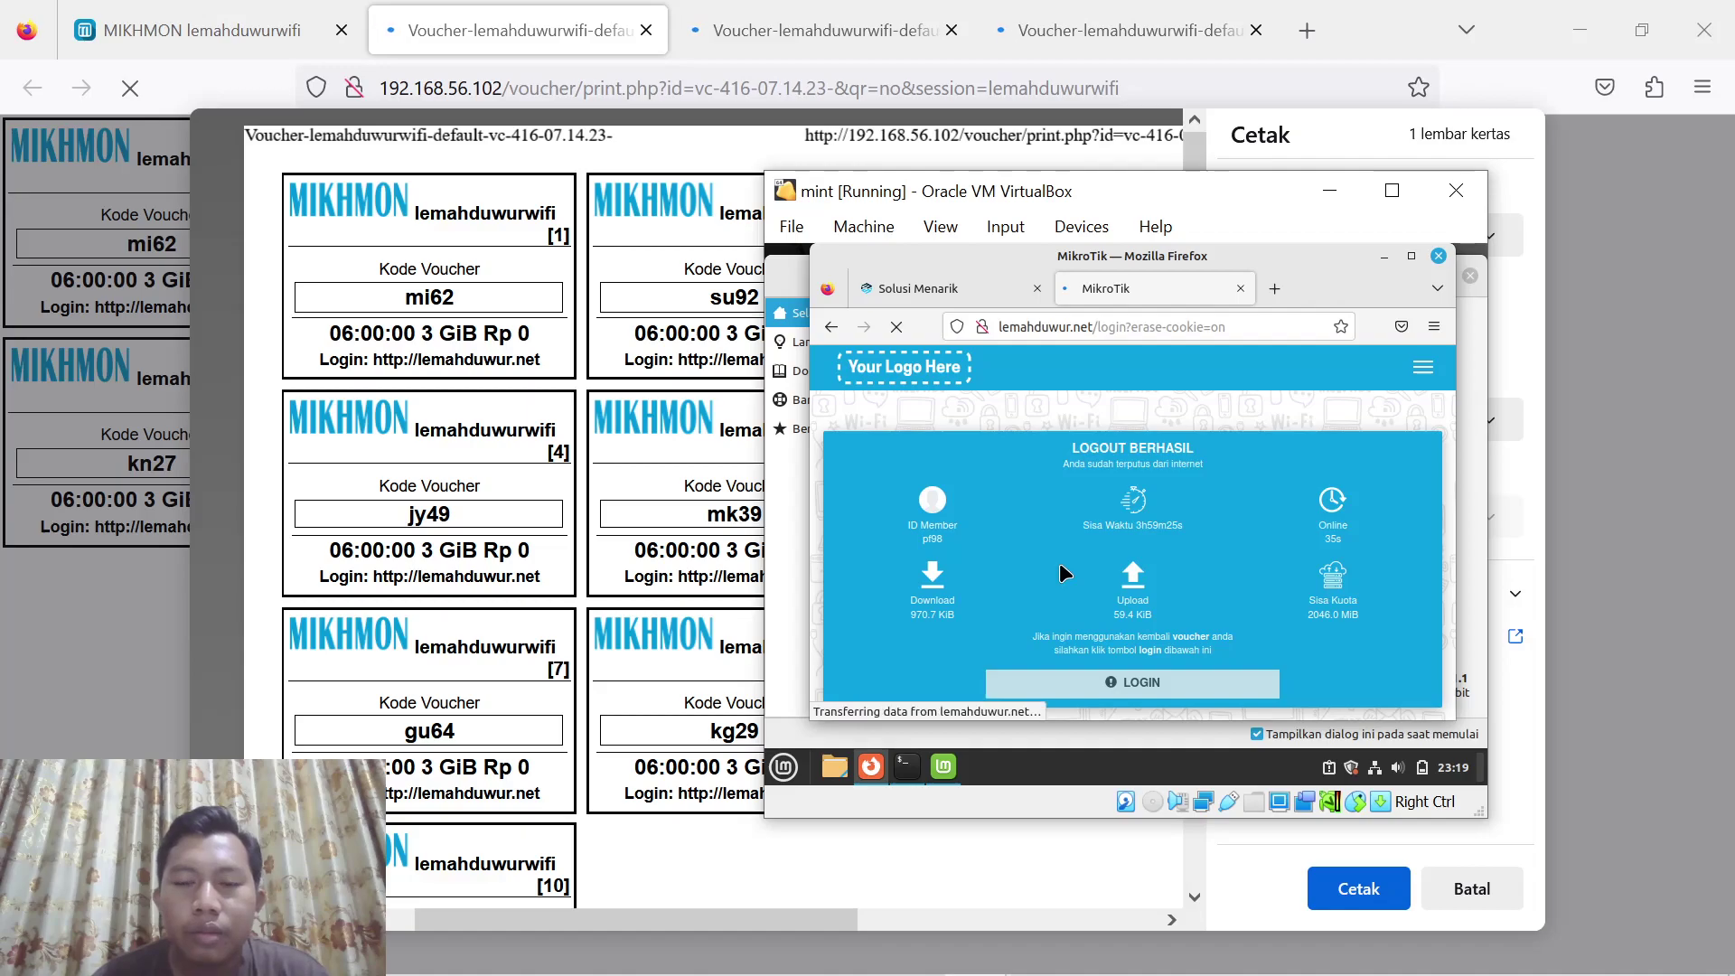
Log in to the hotspot using the first 6-hour voucher code as username and password
click(999, 504)
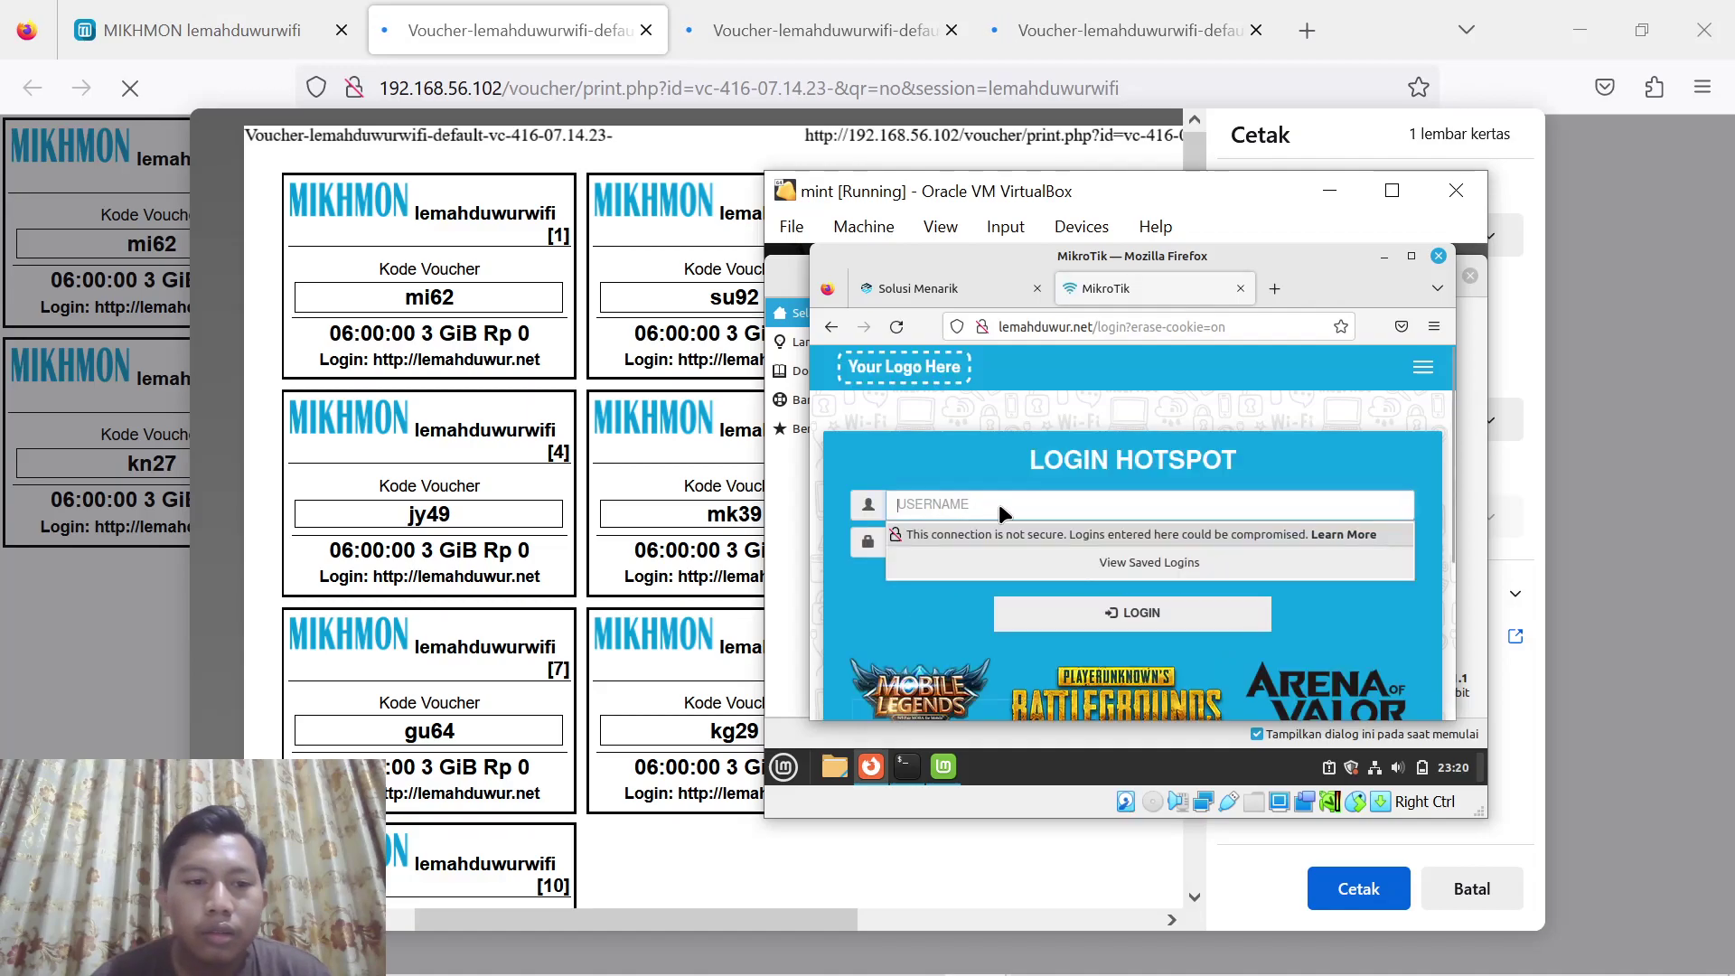
text(mi62)
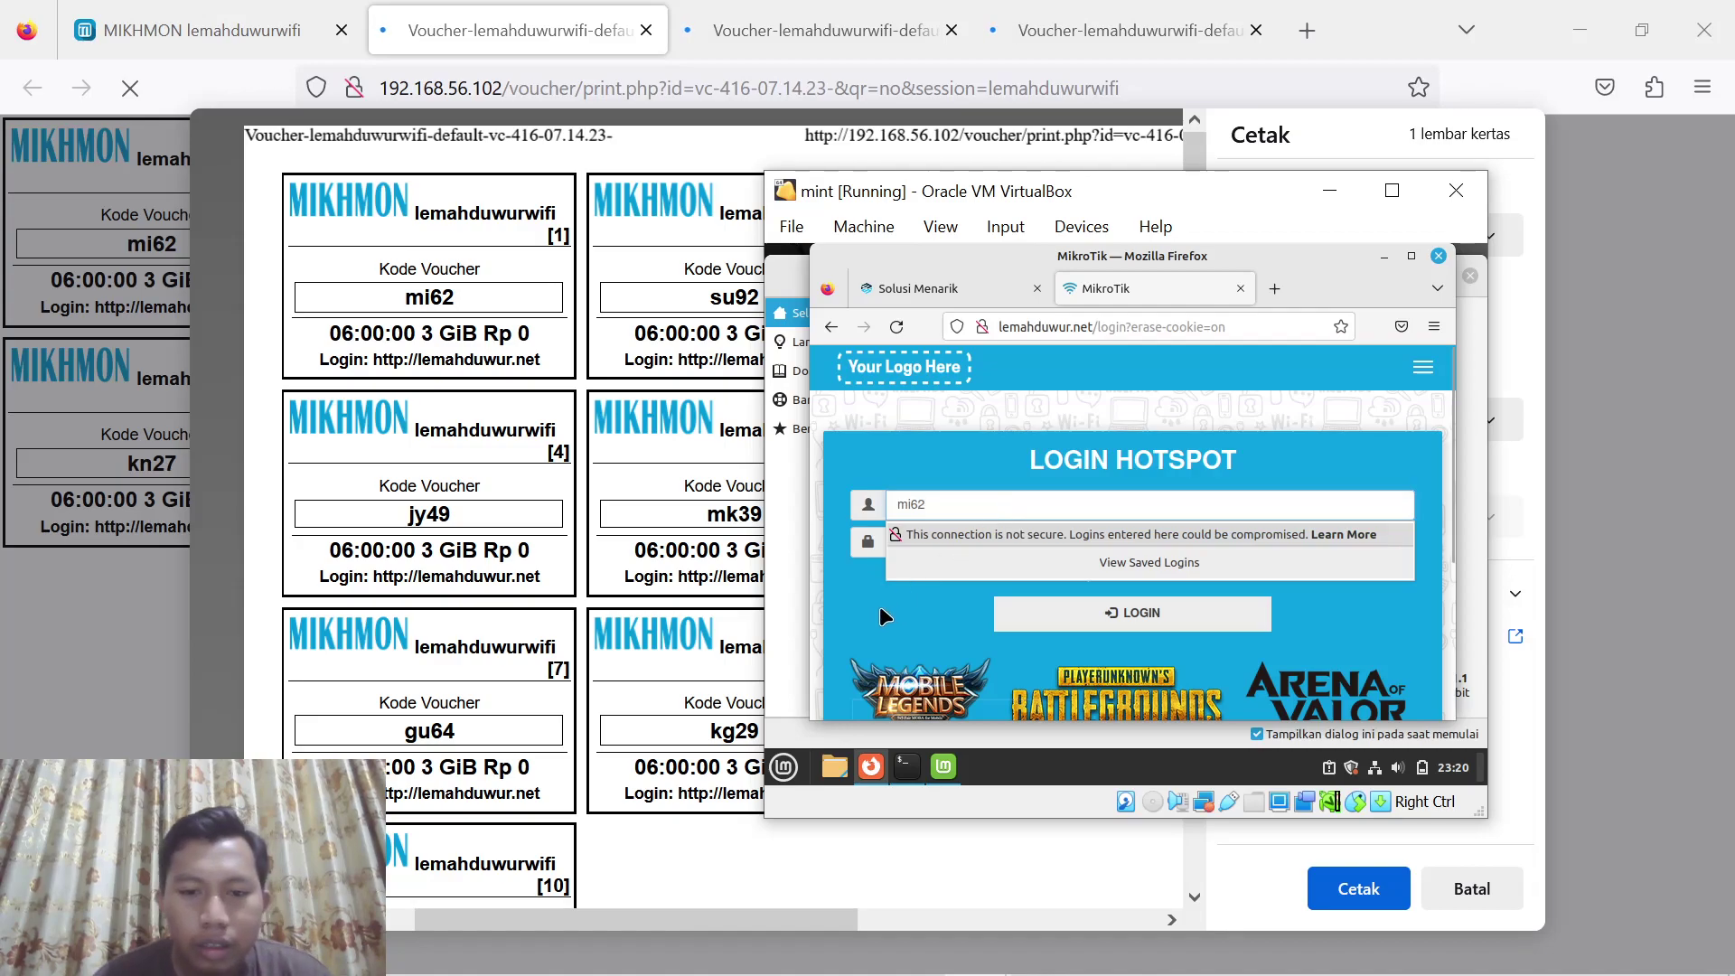
click(941, 528)
text(mi)
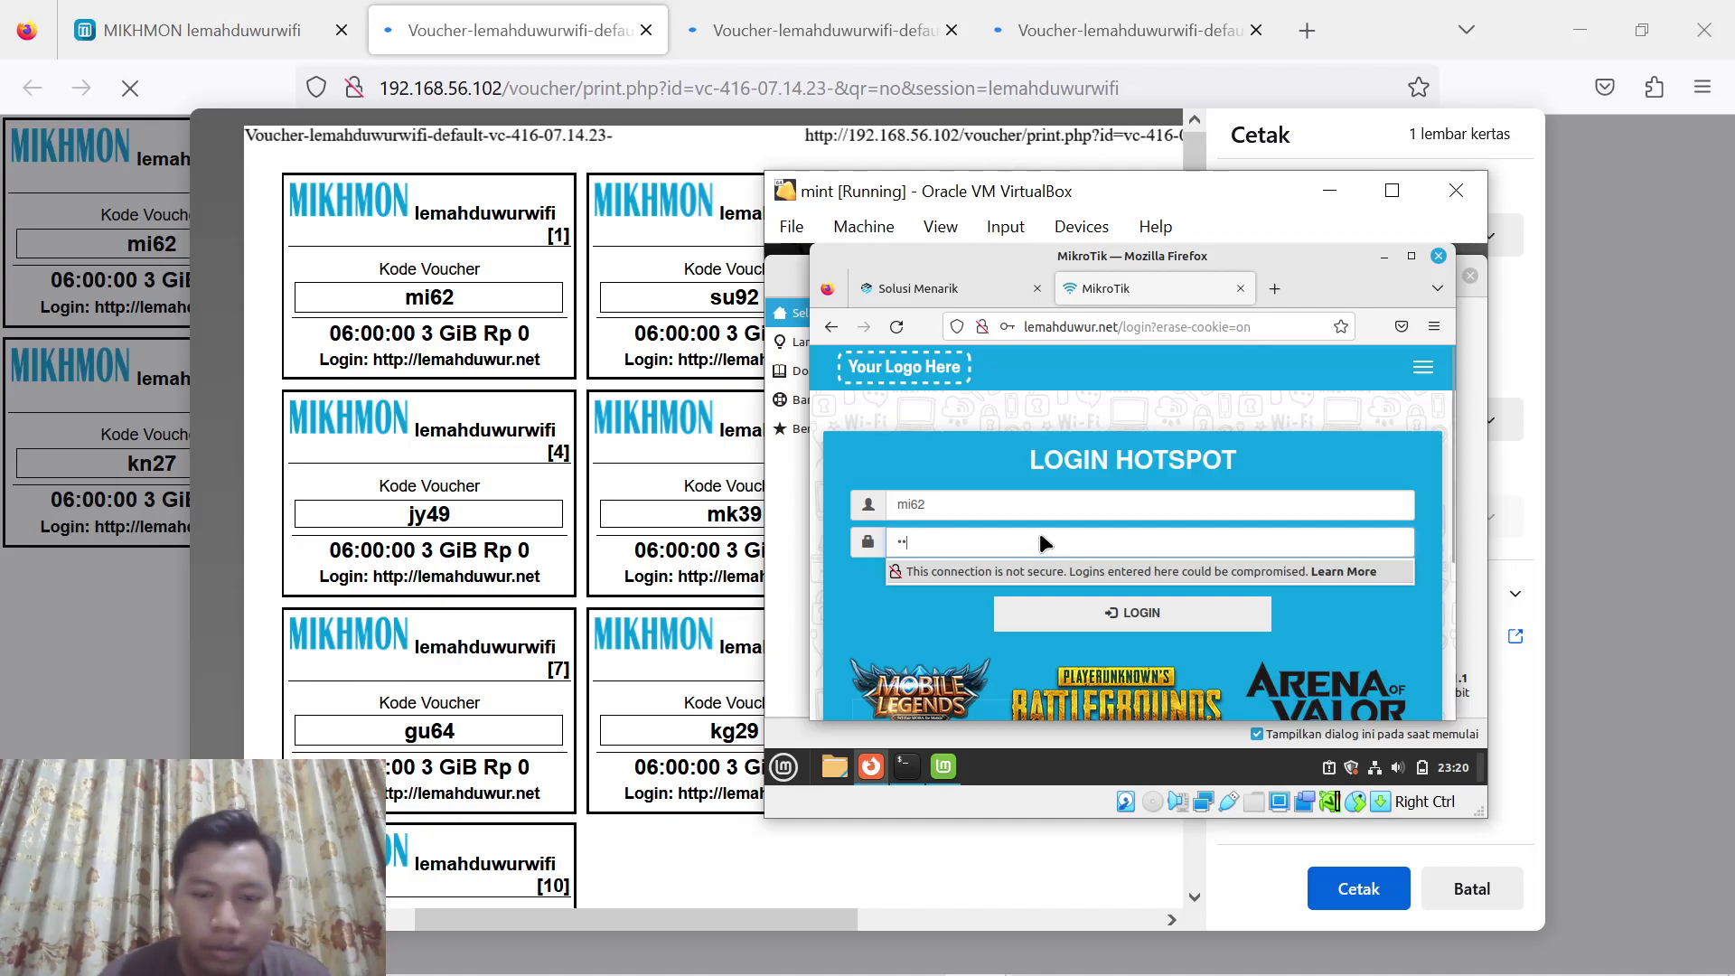
text(62)
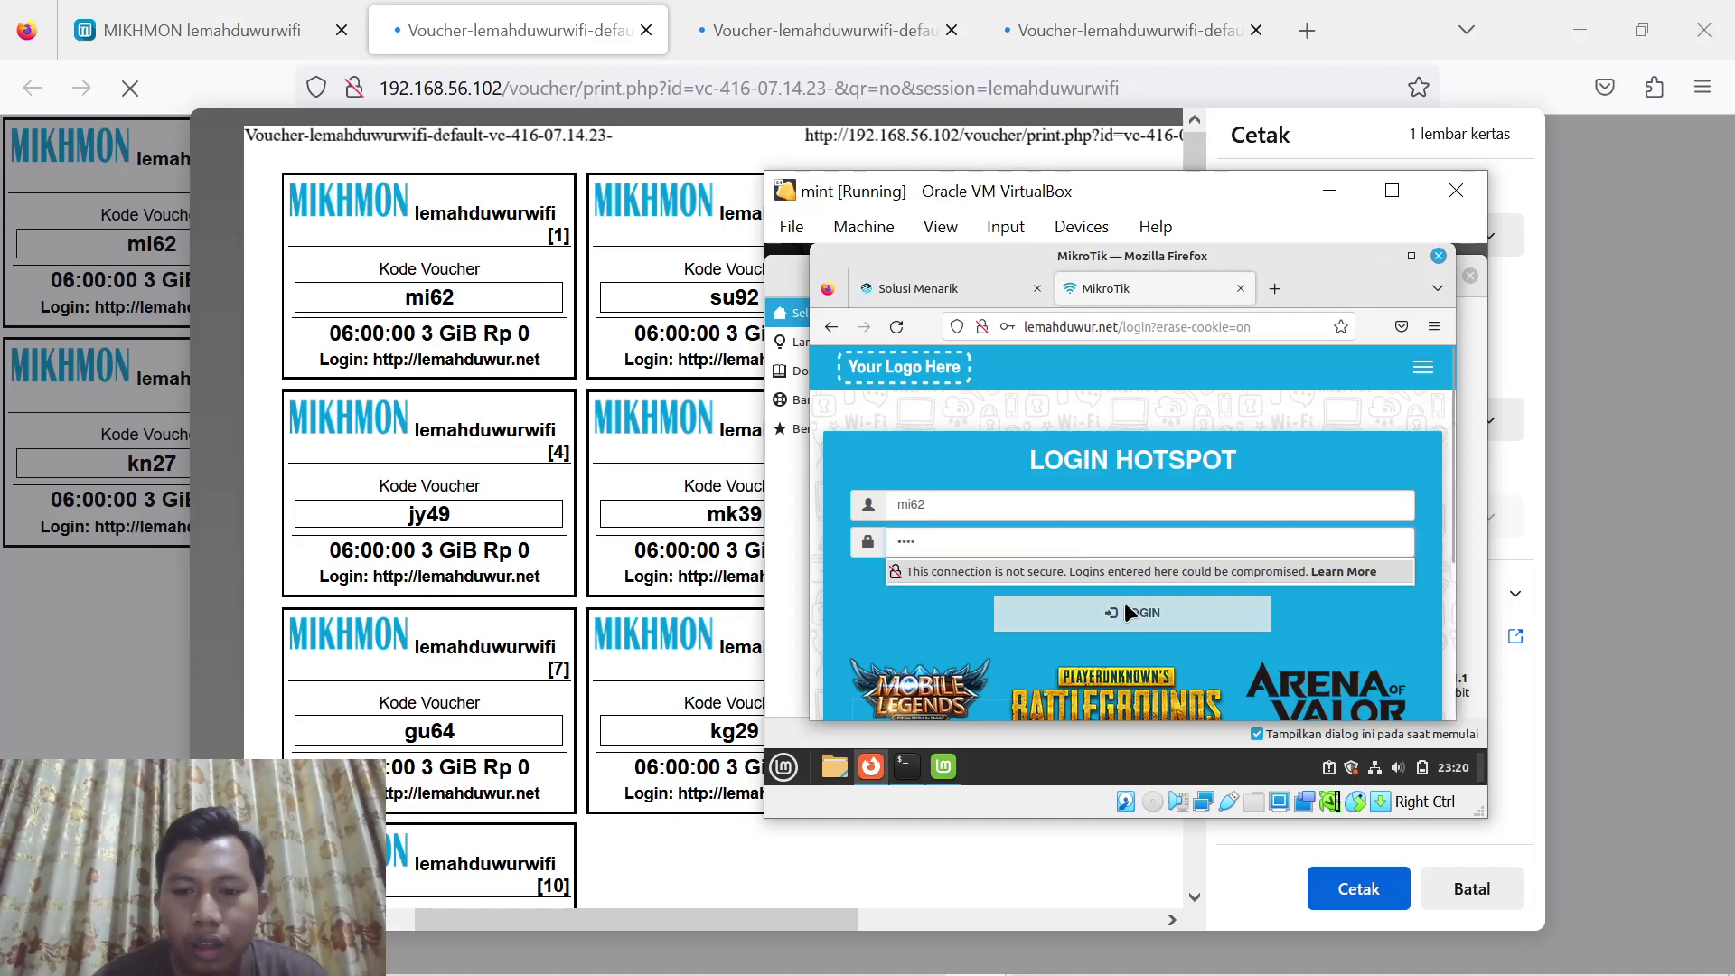
click(1124, 609)
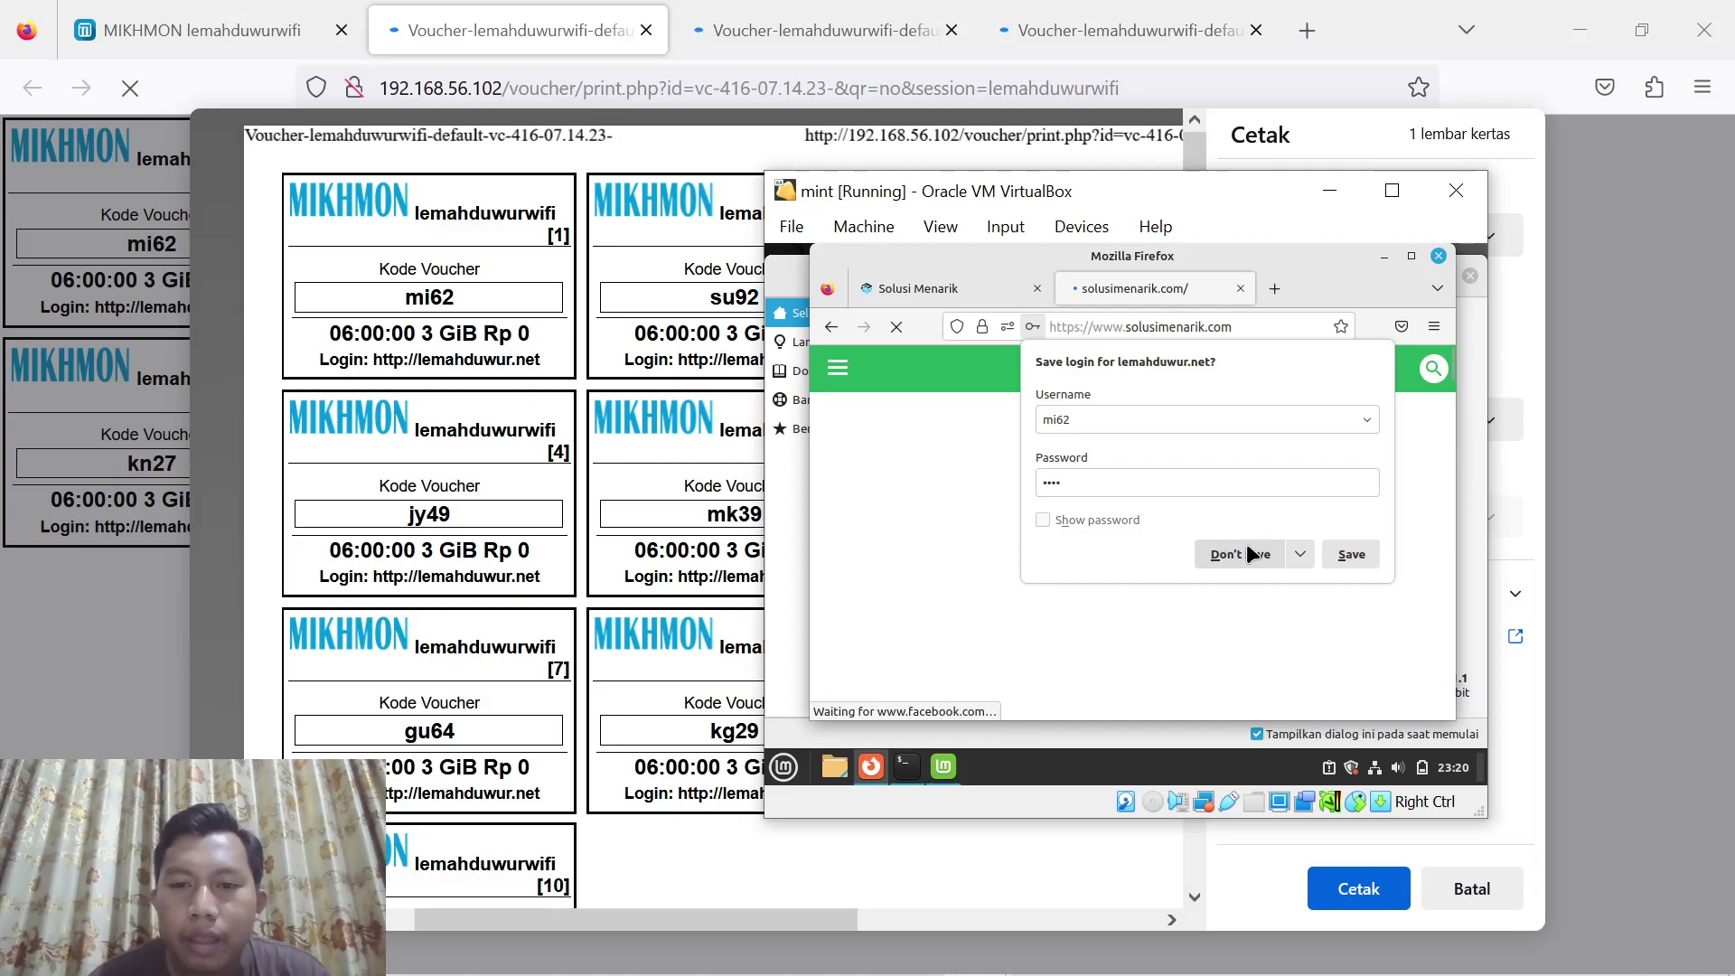
Open lemahduwur.net/status showing 5h59m45s and 2.9 GiB remaining
click(1118, 323)
text(lemah)
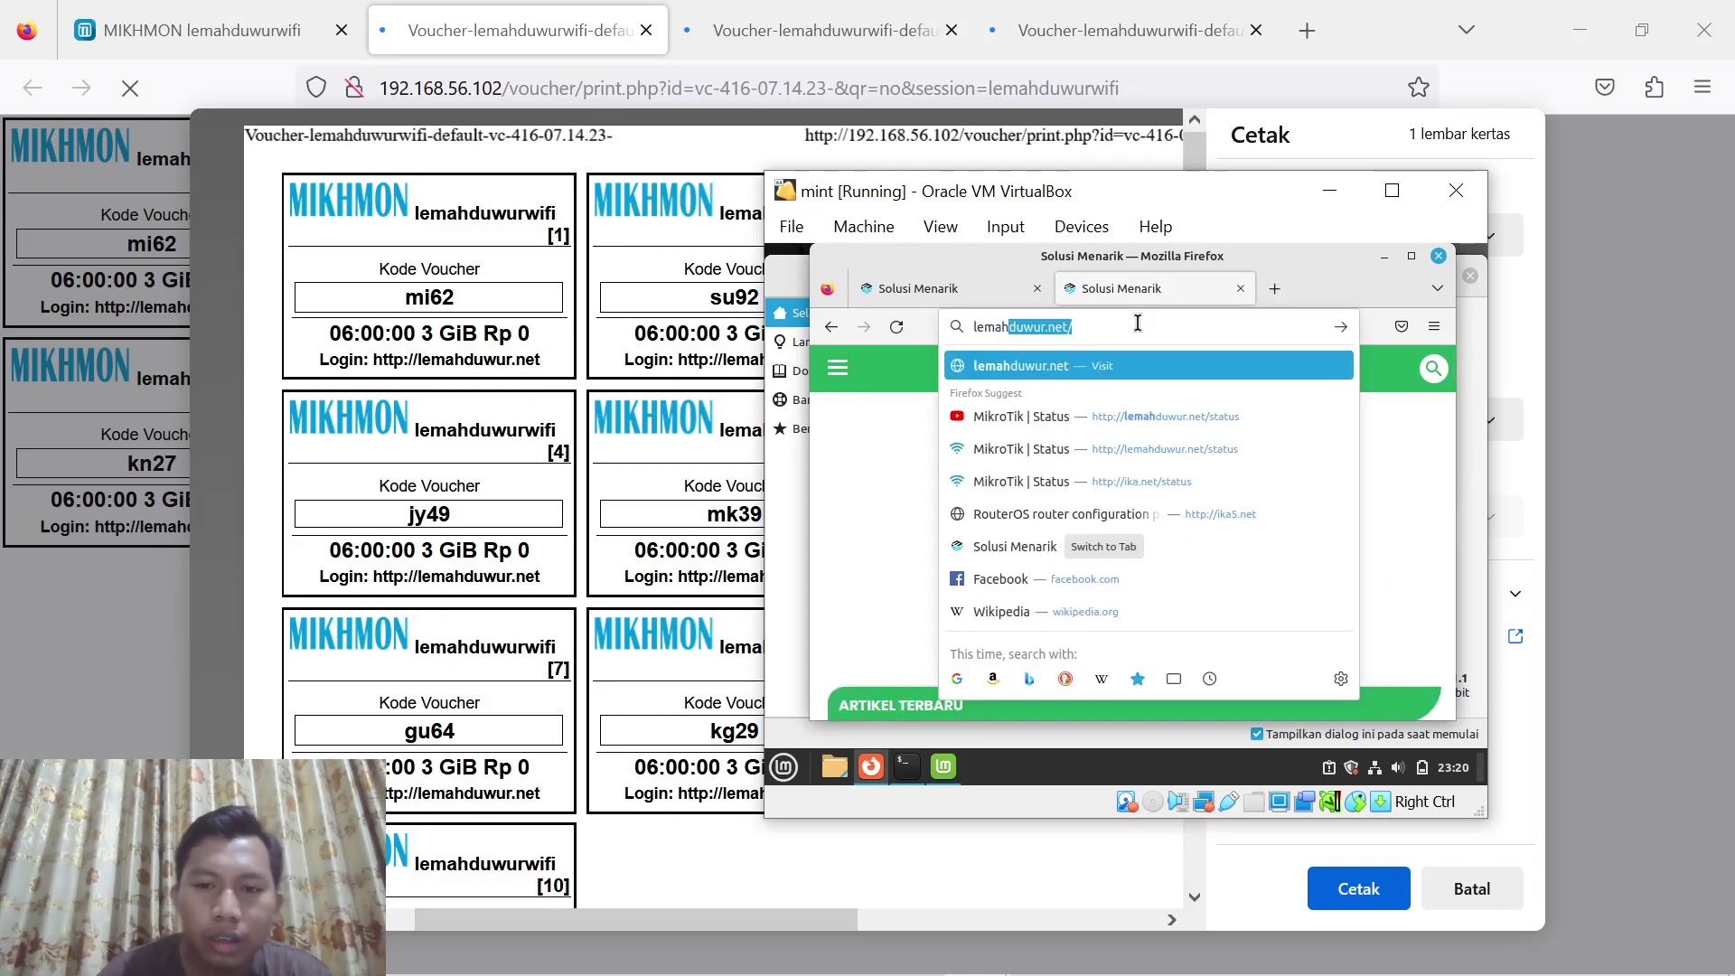
key(Right)
text(s)
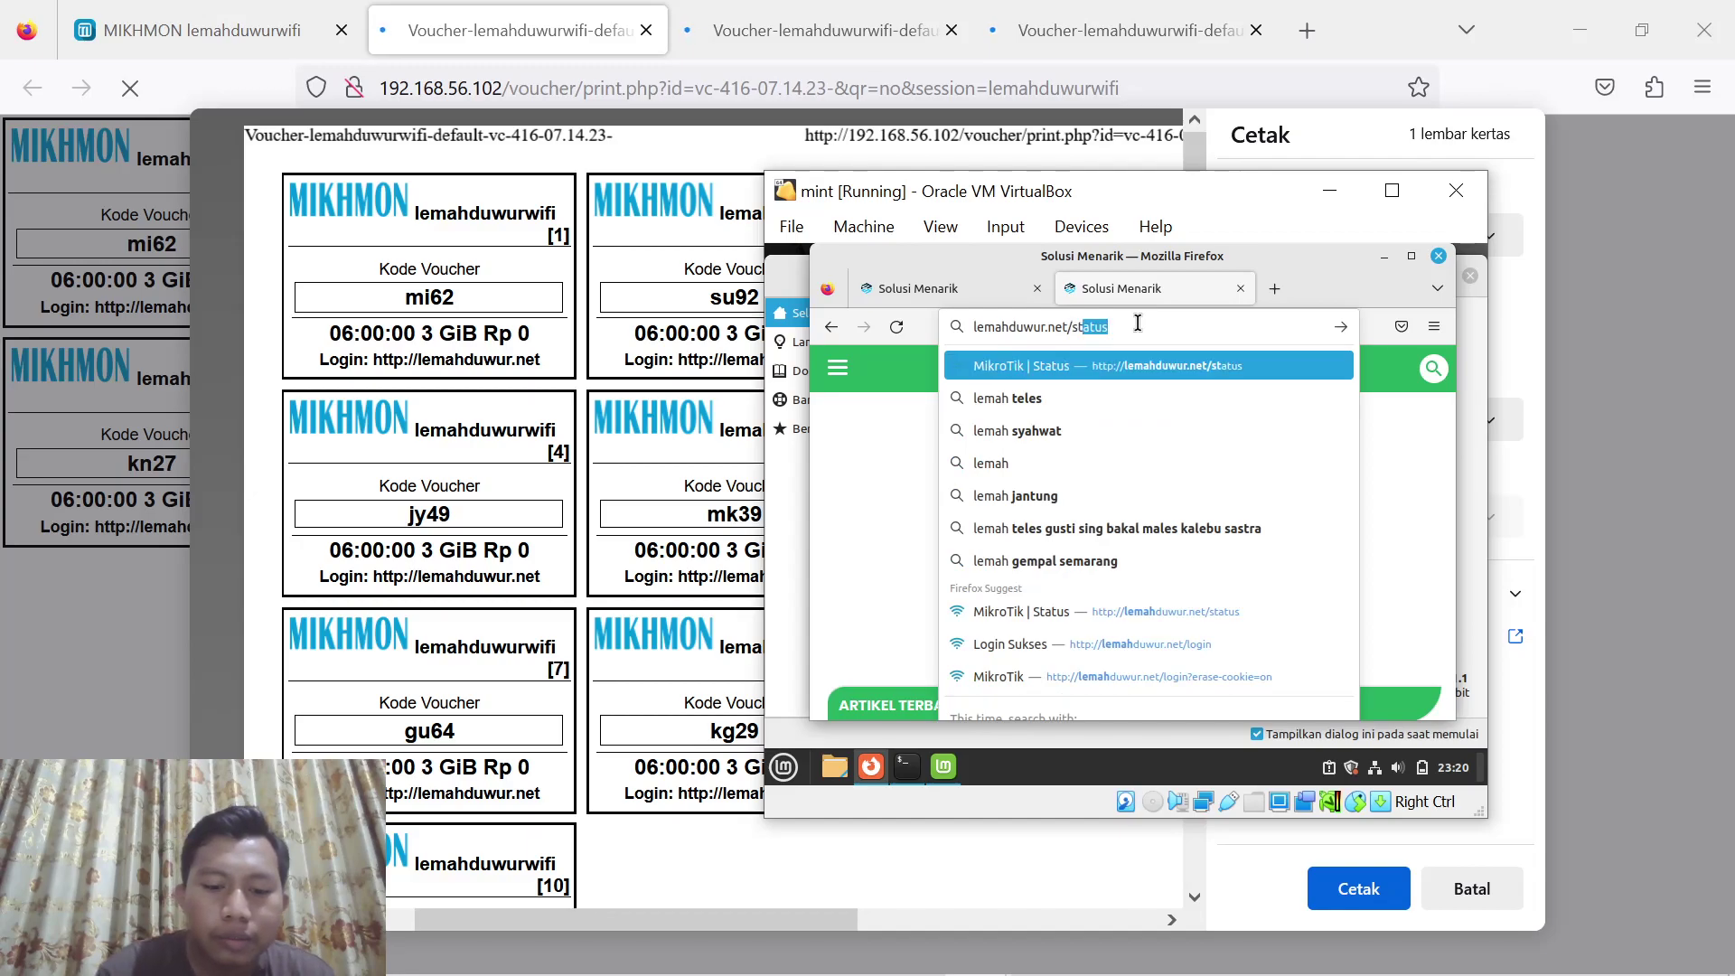
text(tat)
key(Return)
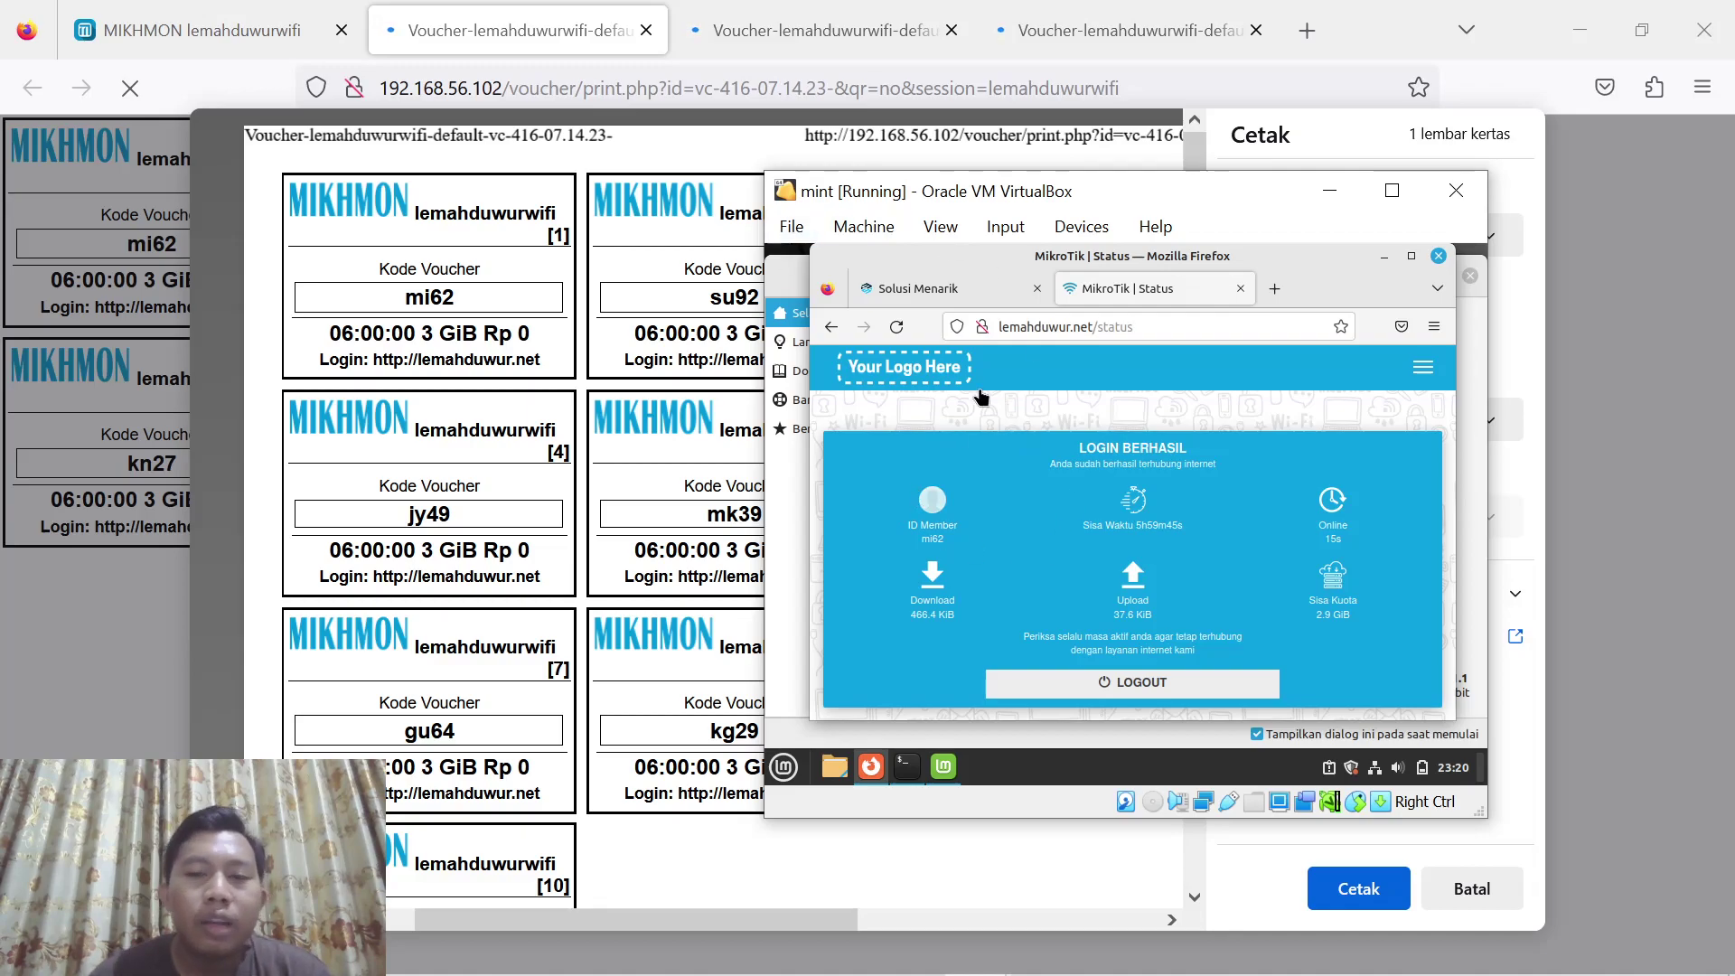
Search 'yt' in a new Firefox tab and open youtube.com from the results
click(1276, 289)
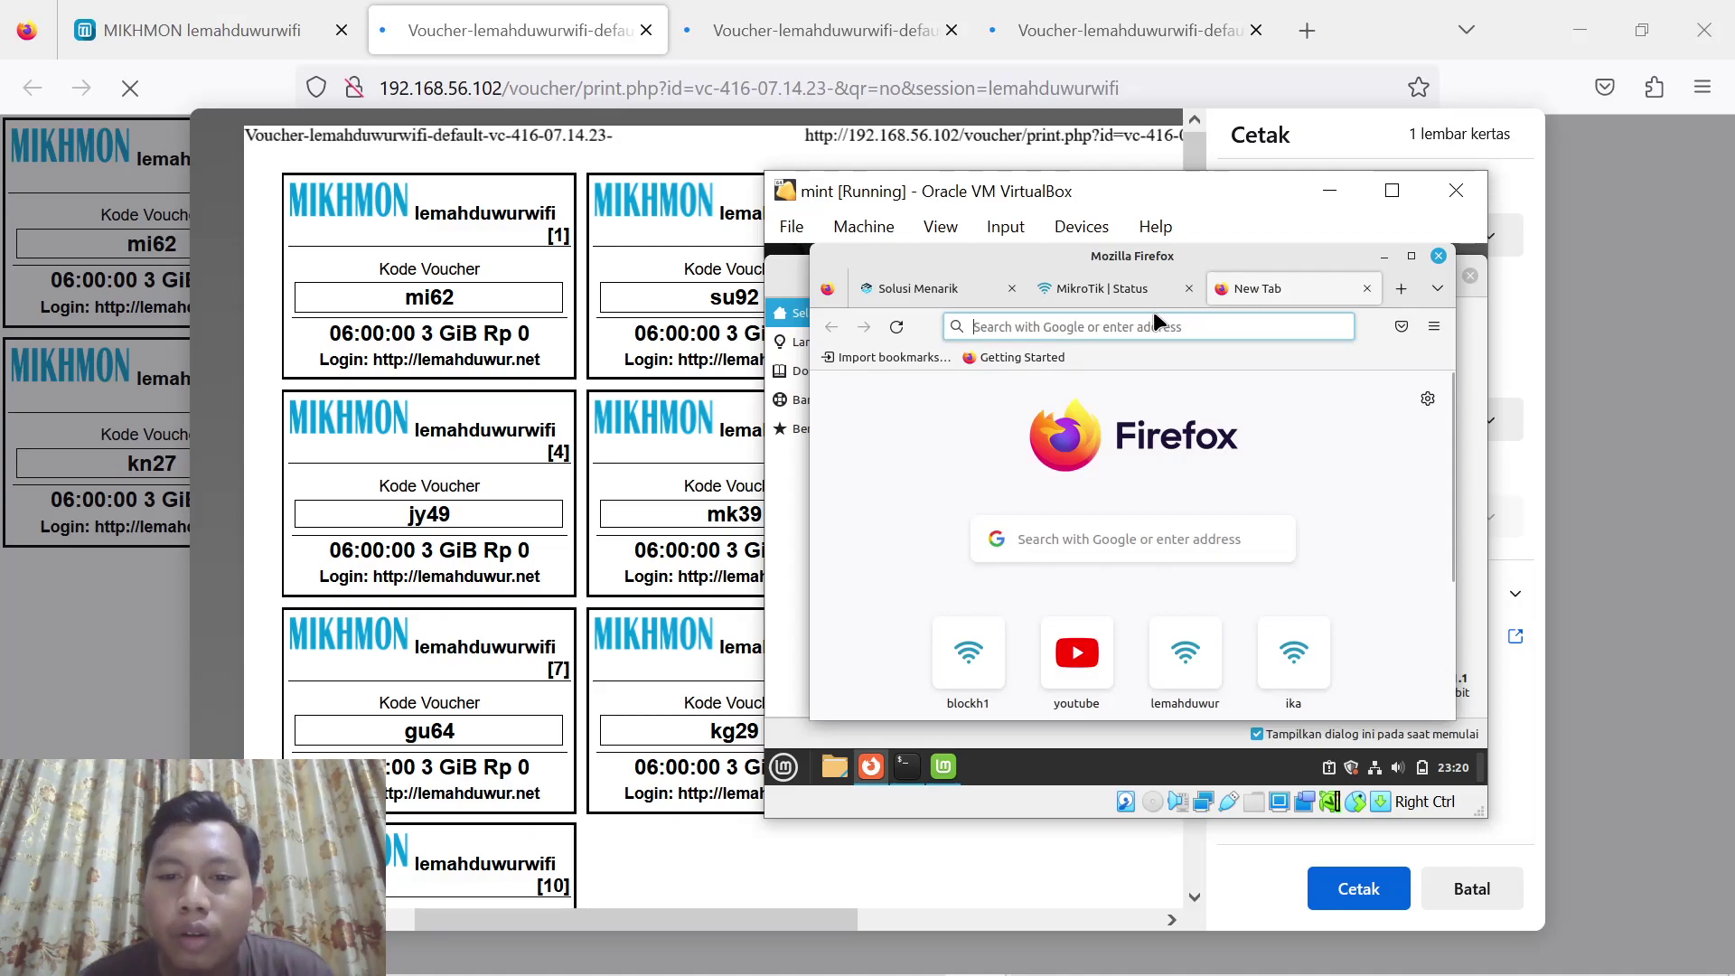
text(yt)
key(Return)
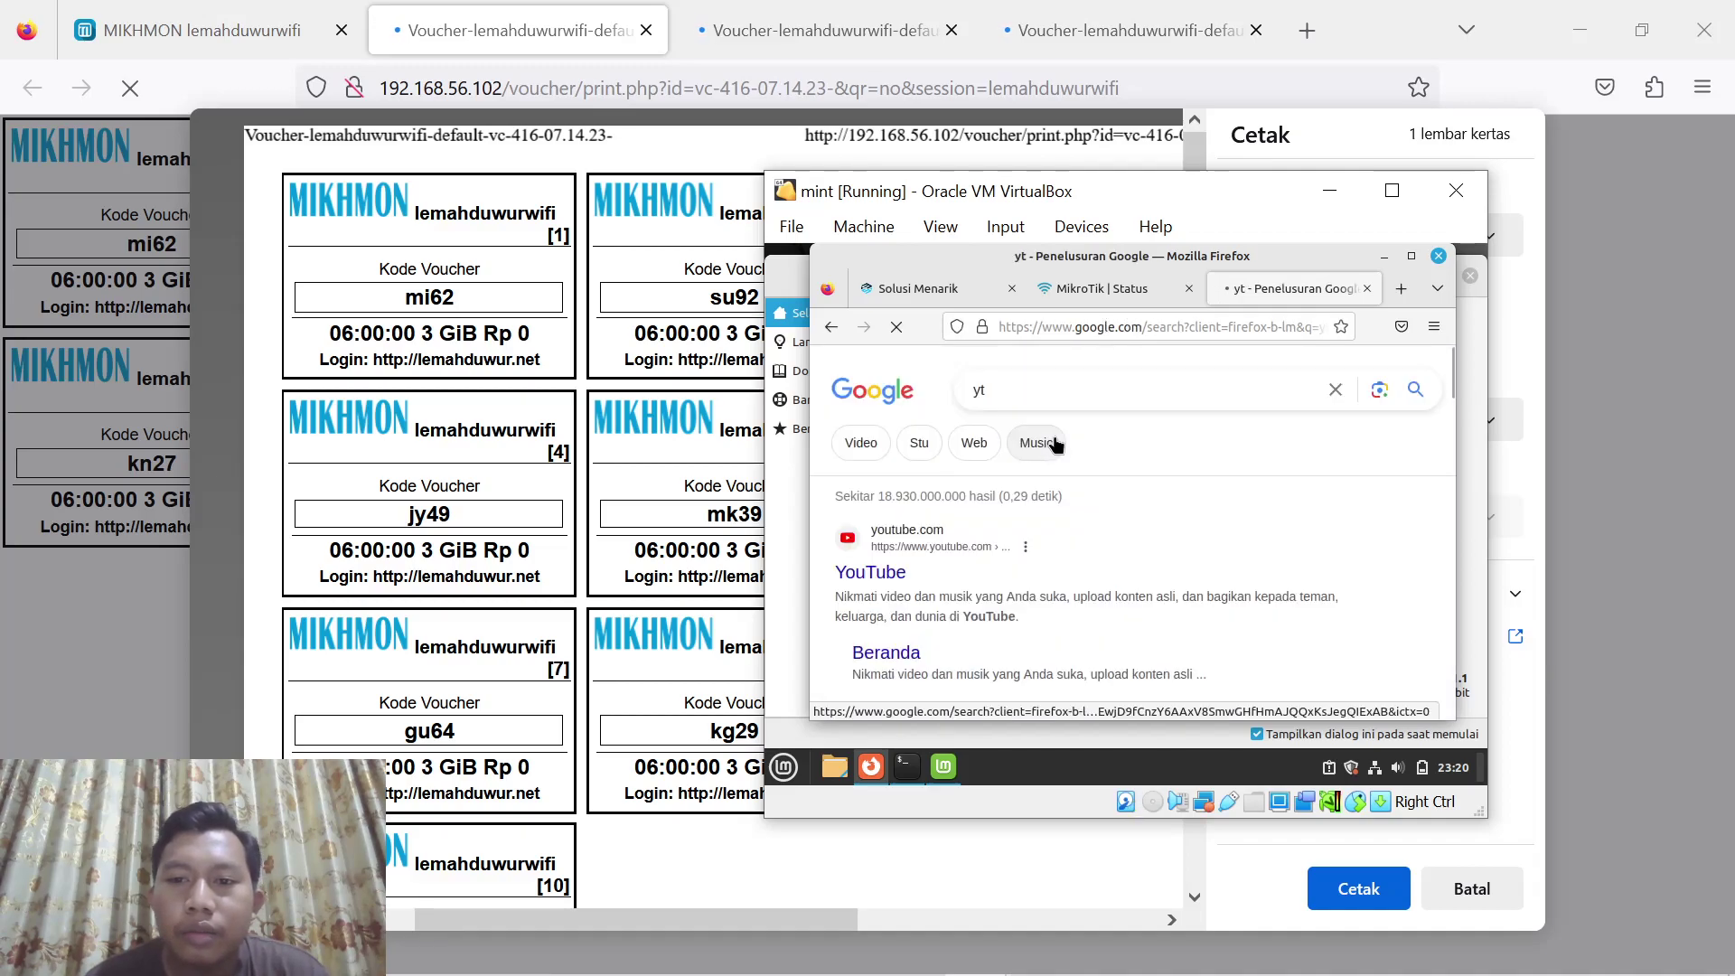
click(872, 572)
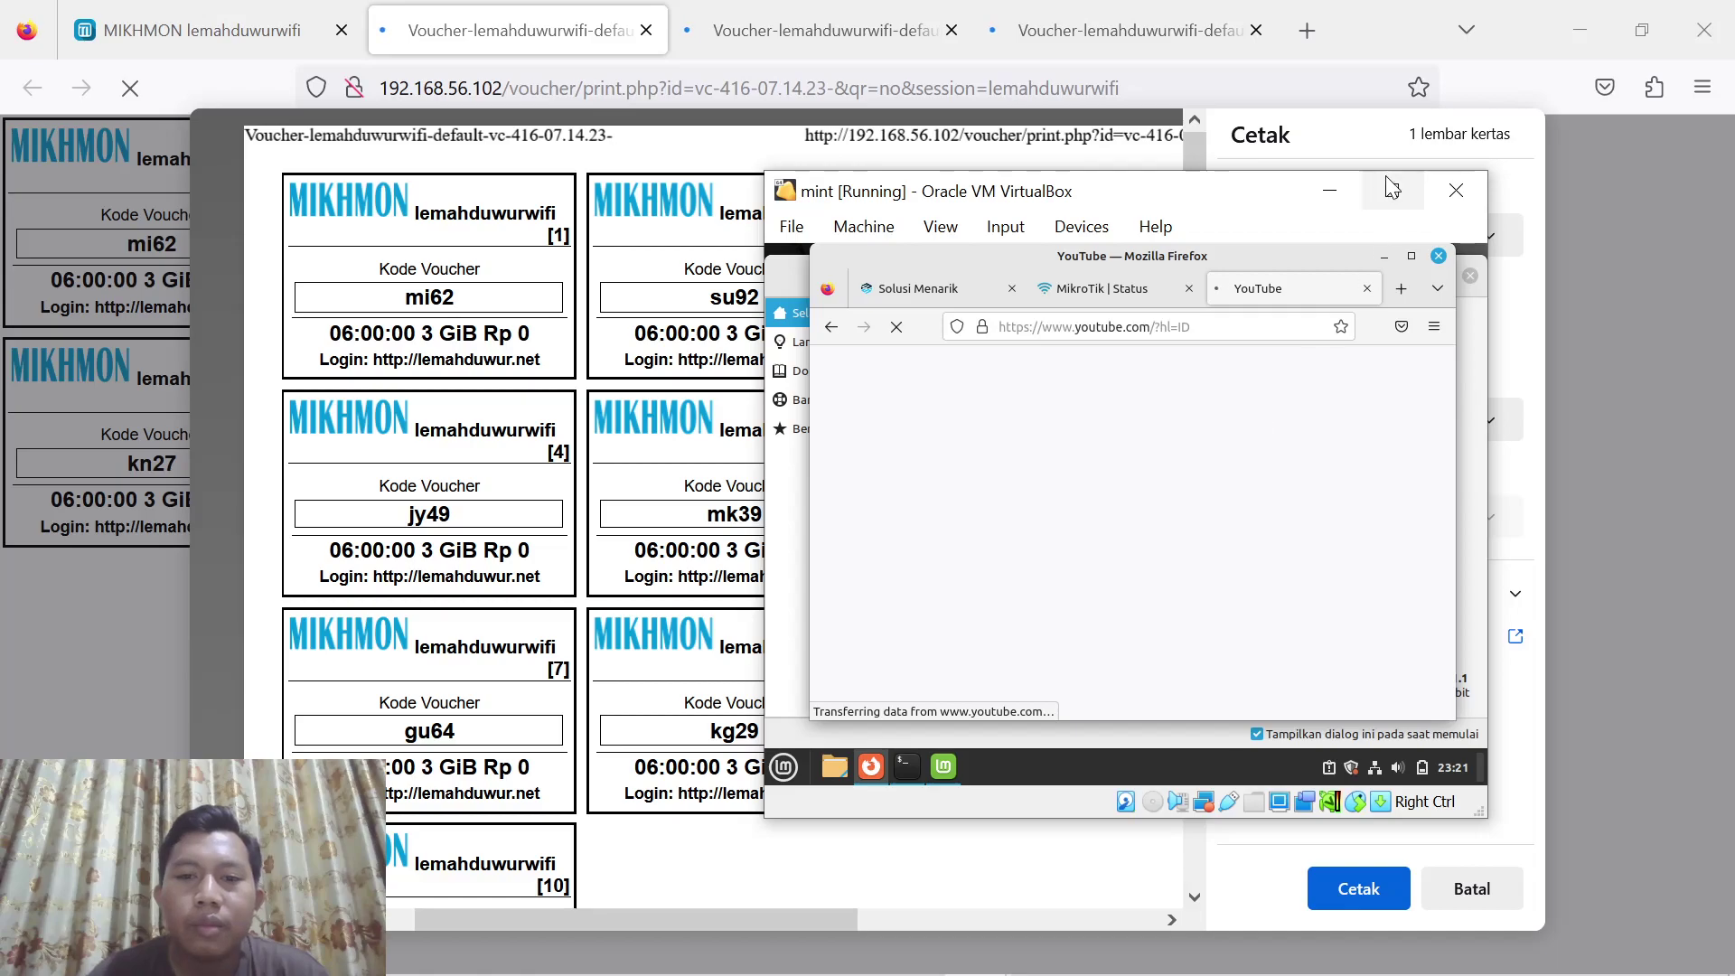
Minimize the Mint VirtualBox window and bring OBS Studio to the front
click(1329, 190)
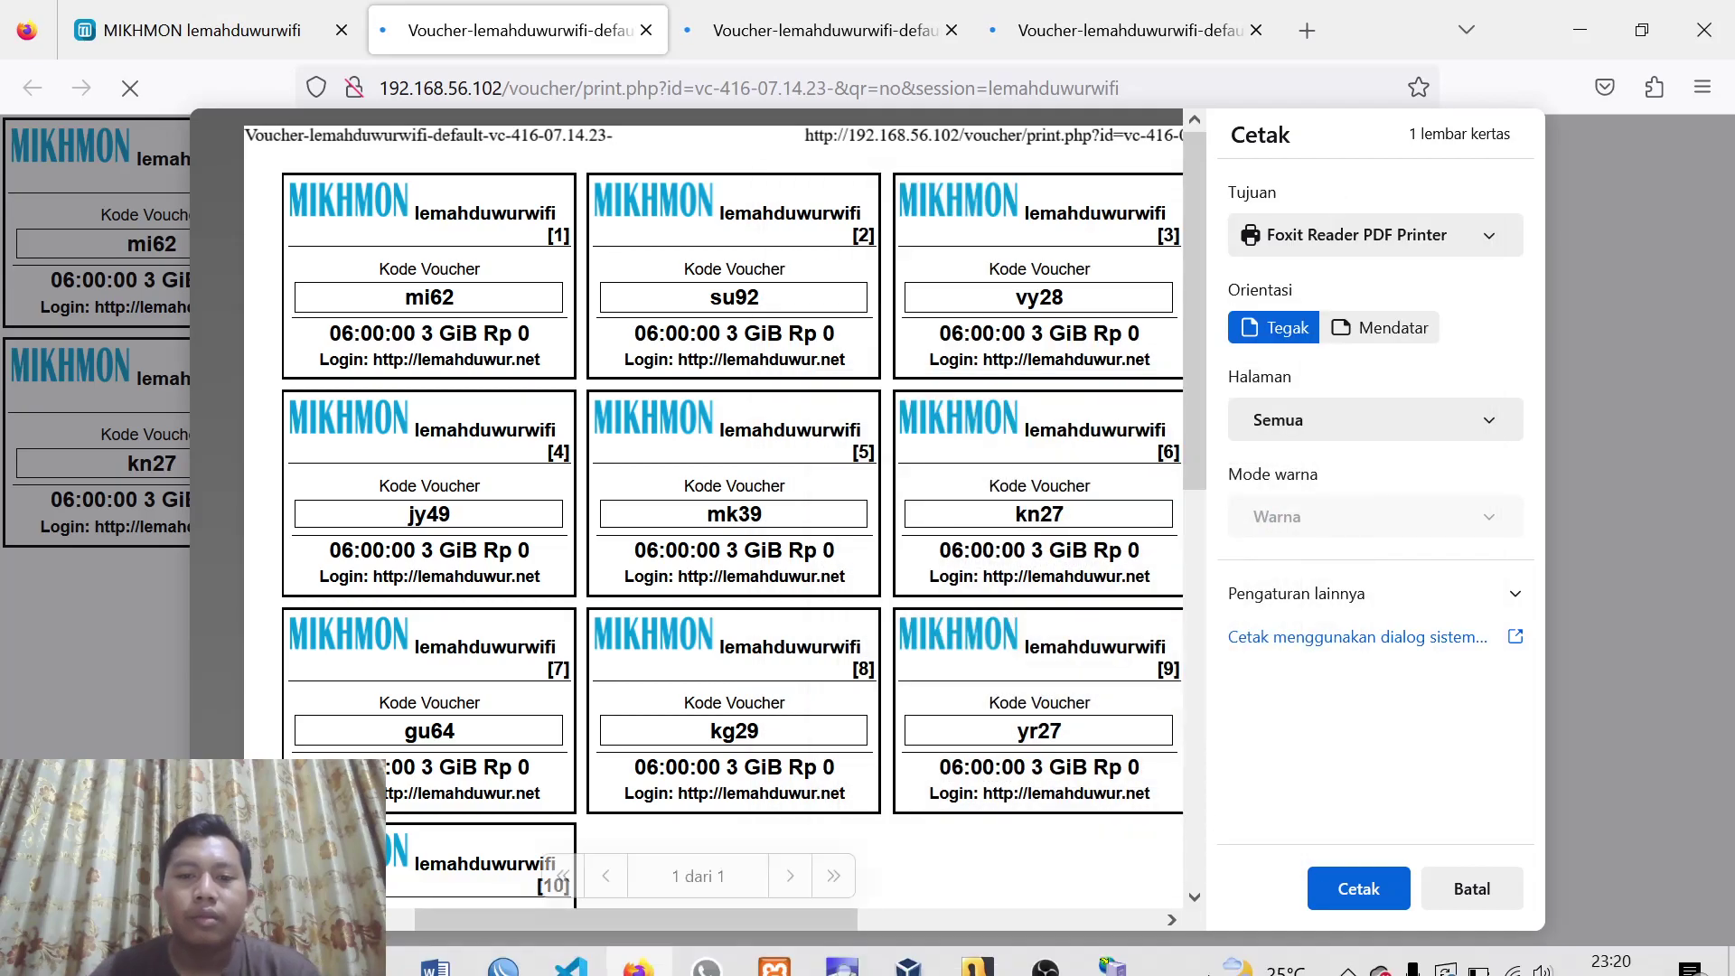
mouse_move(1028, 953)
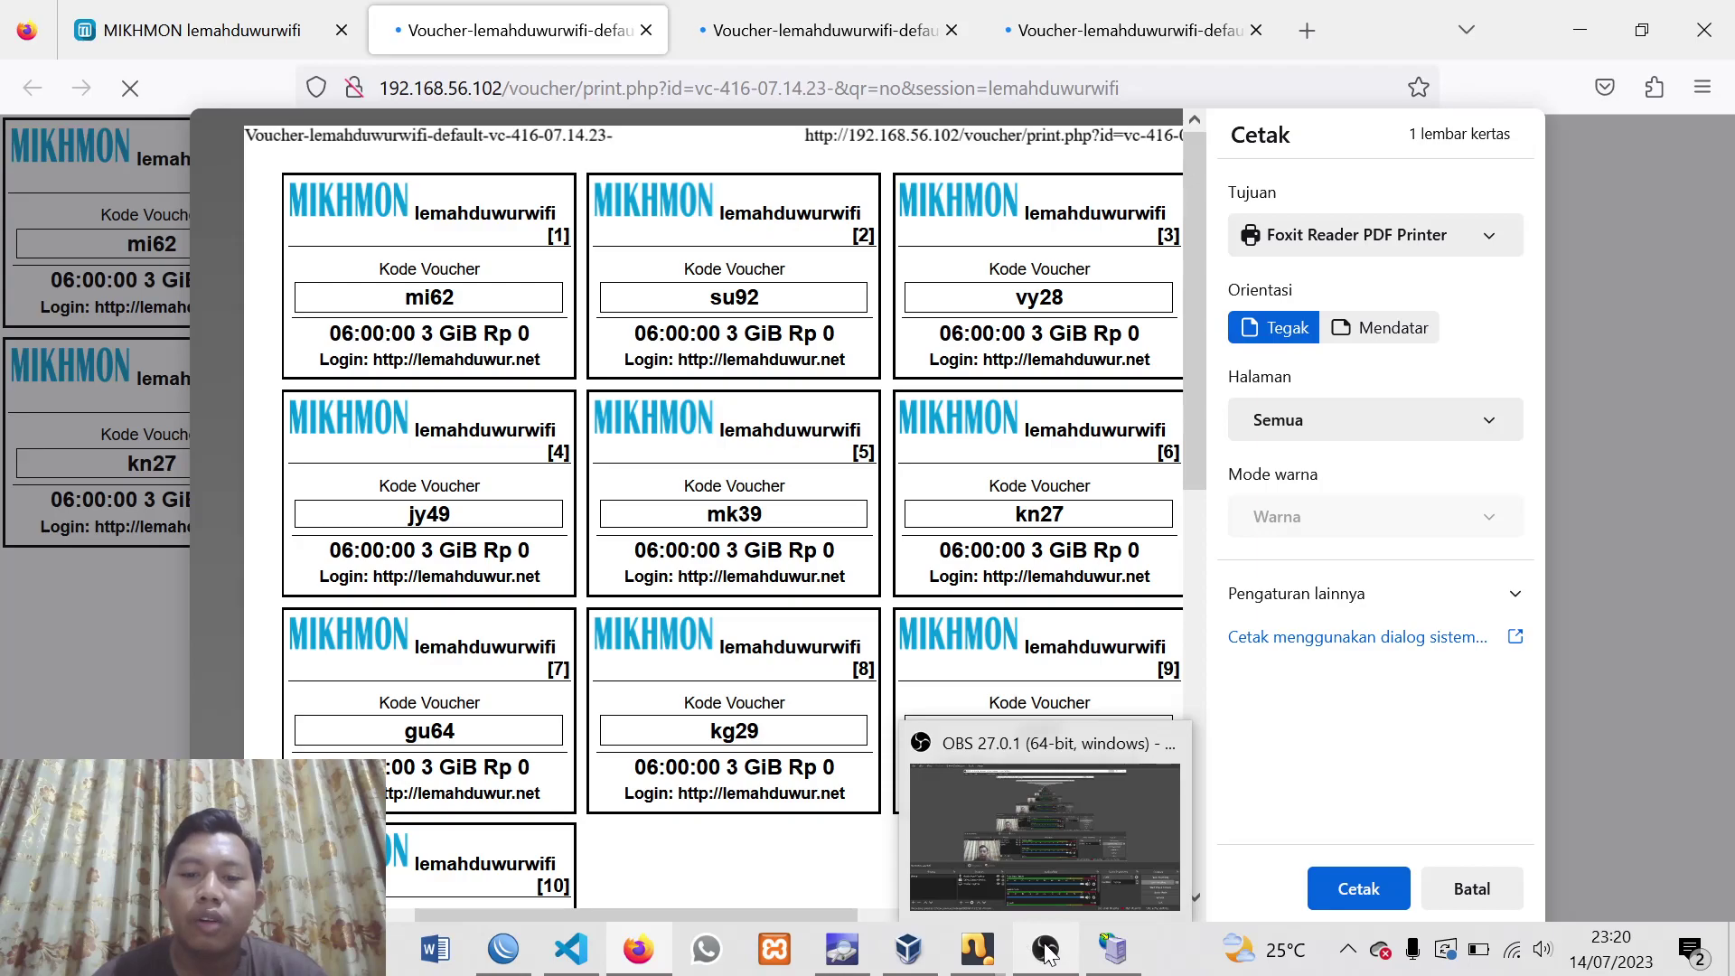
click(1043, 949)
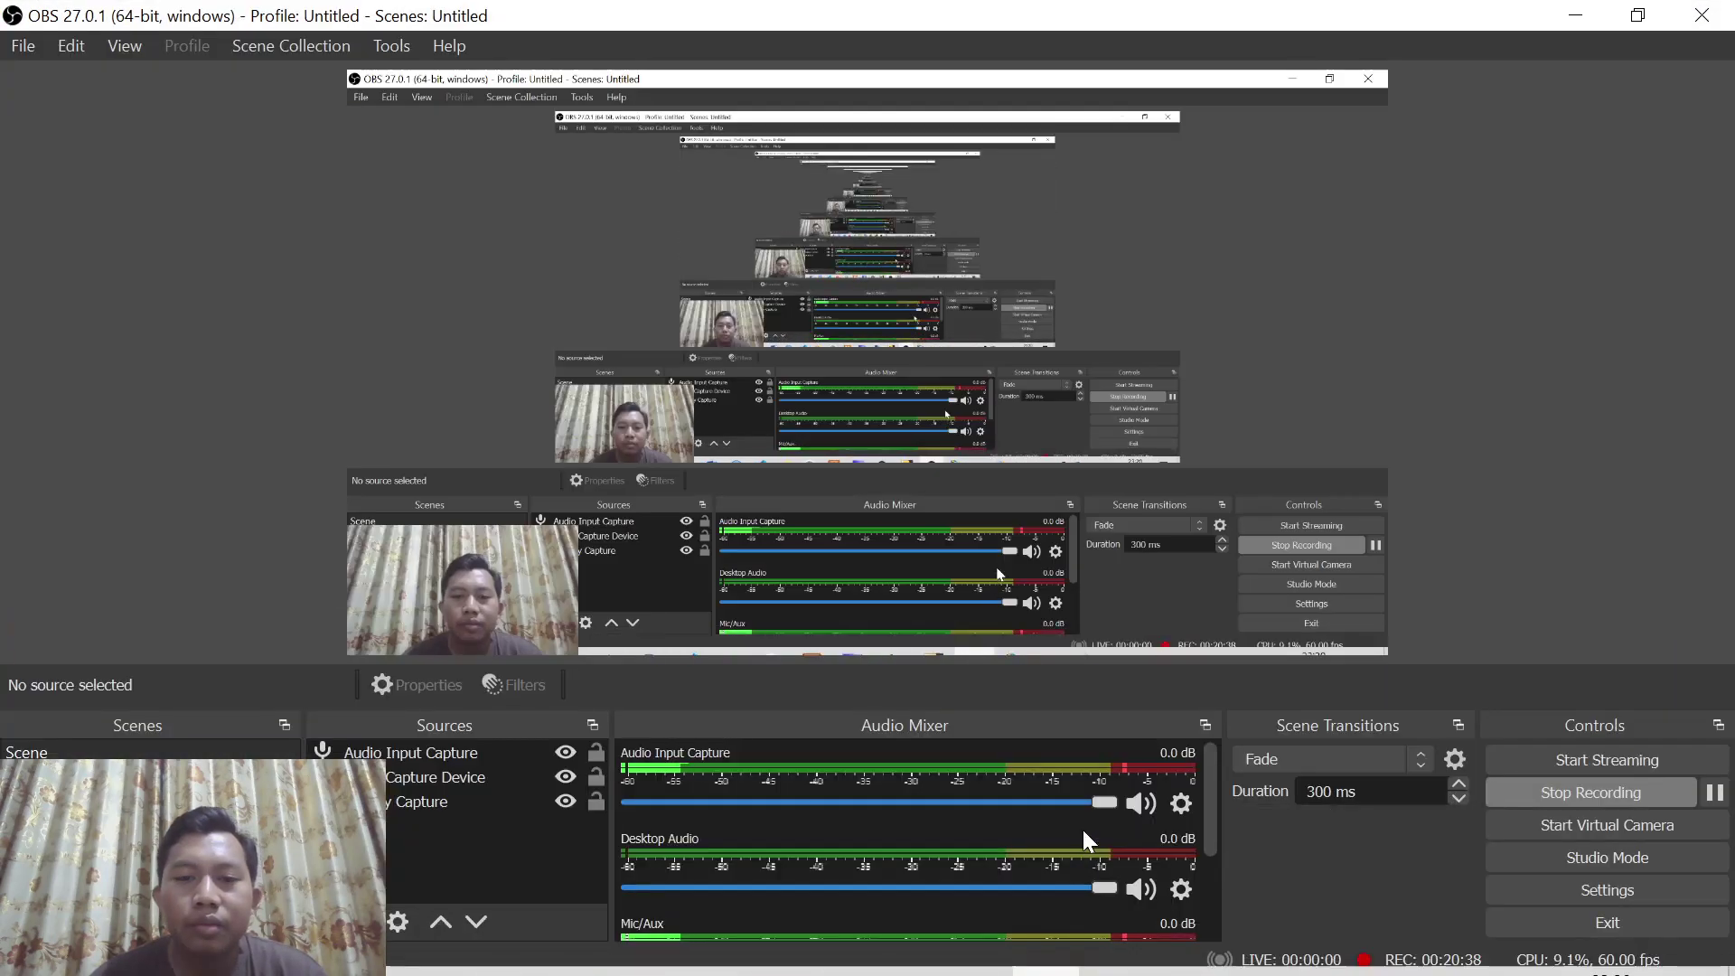